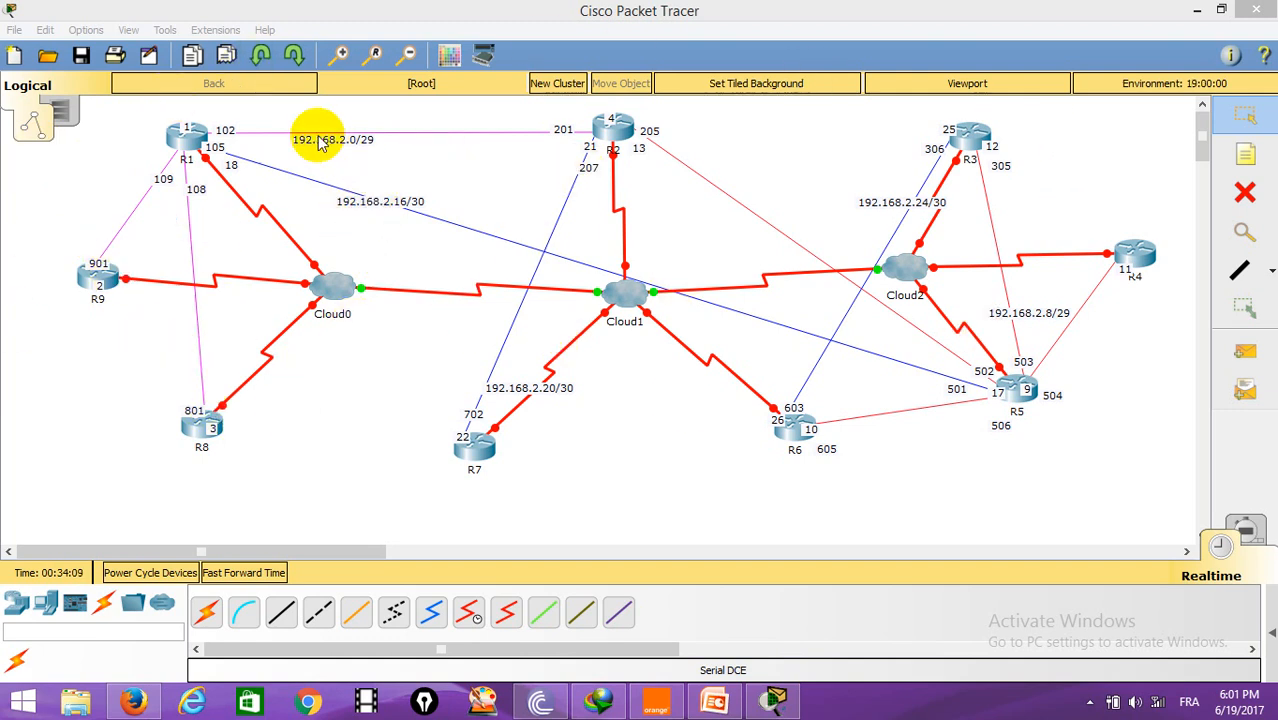
Step: Open router R1's command-line interface and start a console session
{"action": "left_click_drag", "start_coordinate": [321, 141], "coordinate": [330, 133]}
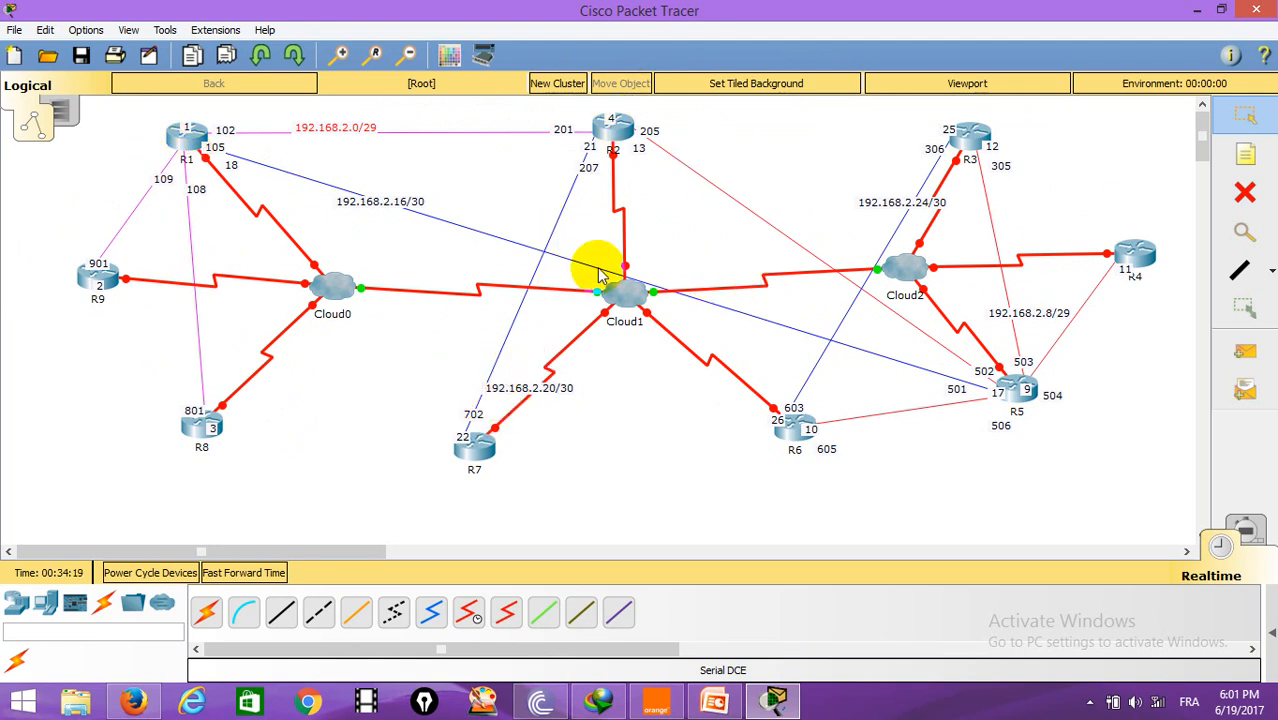
{"action": "left_click", "coordinate": [171, 150]}
{"action": "left_click_drag", "start_coordinate": [679, 140], "coordinate": [911, 20]}
{"action": "left_click", "coordinate": [767, 51]}
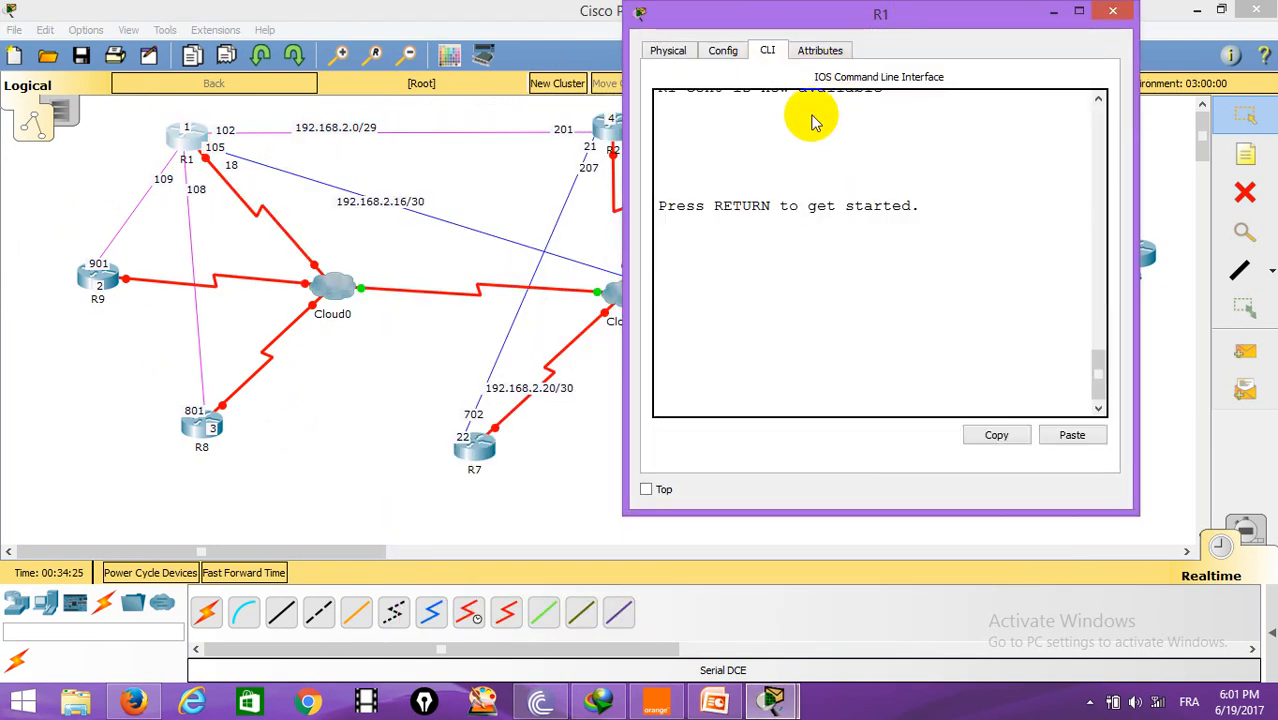
{"action": "key", "text": "Return"}
Step: Enter privileged EXEC mode with EN and then global configuration mode with conf t
{"action": "key", "text": "Return"}
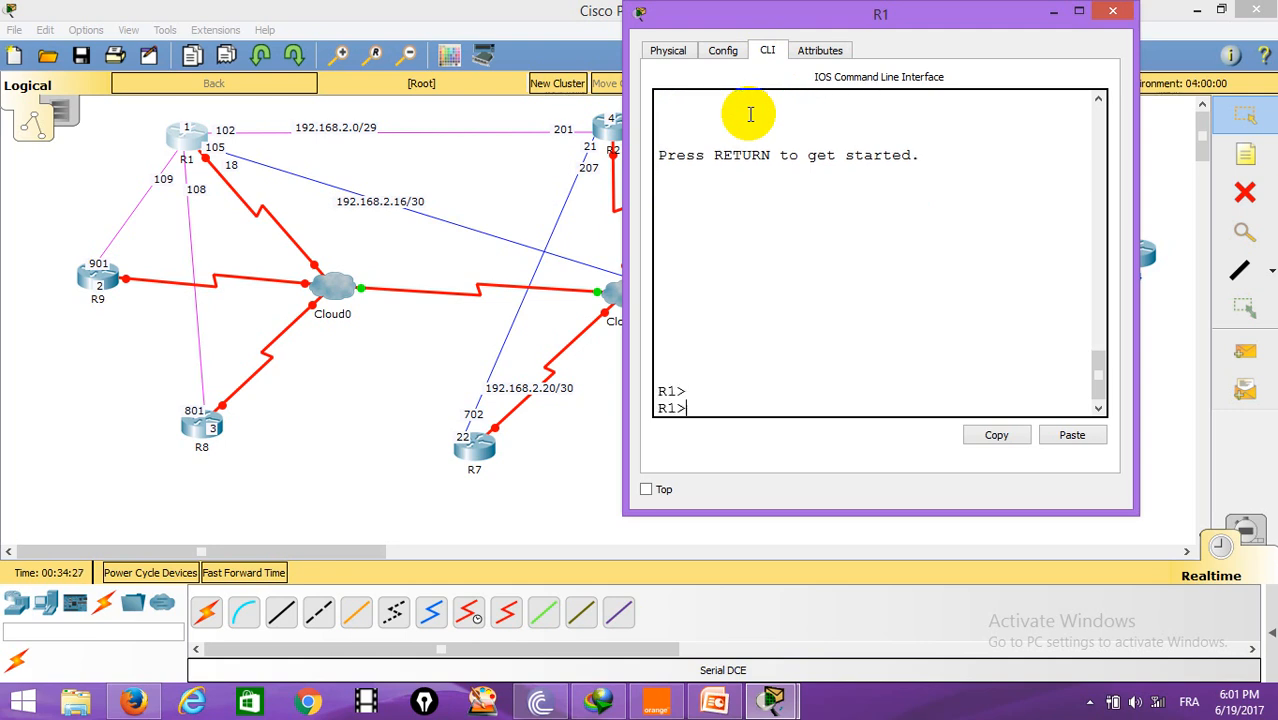
{"action": "type", "text": "EN"}
{"action": "key", "text": "Return"}
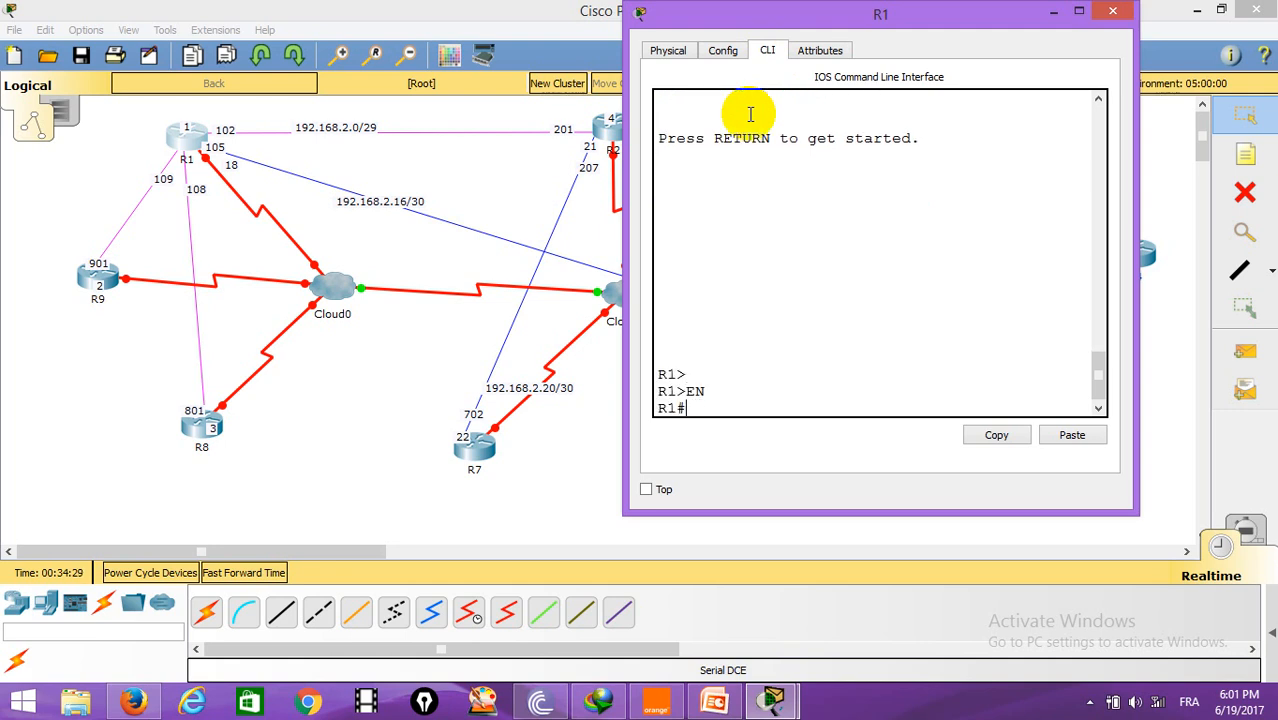
{"action": "type", "text": "conf t"}
Step: On interface Serial0/0, set encapsulation to frame-relay, bring it up with no shut, and exit
{"action": "key", "text": "Return"}
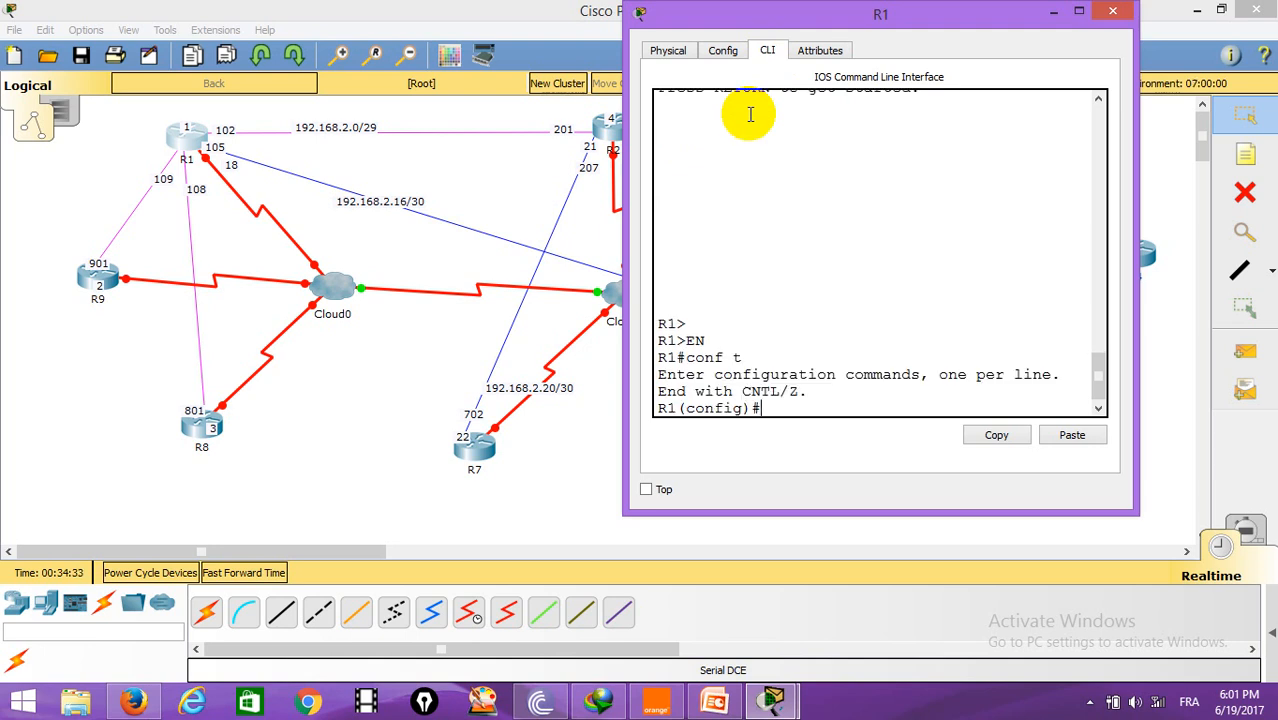
{"action": "type", "text": "int se0/0"}
{"action": "key", "text": "Return"}
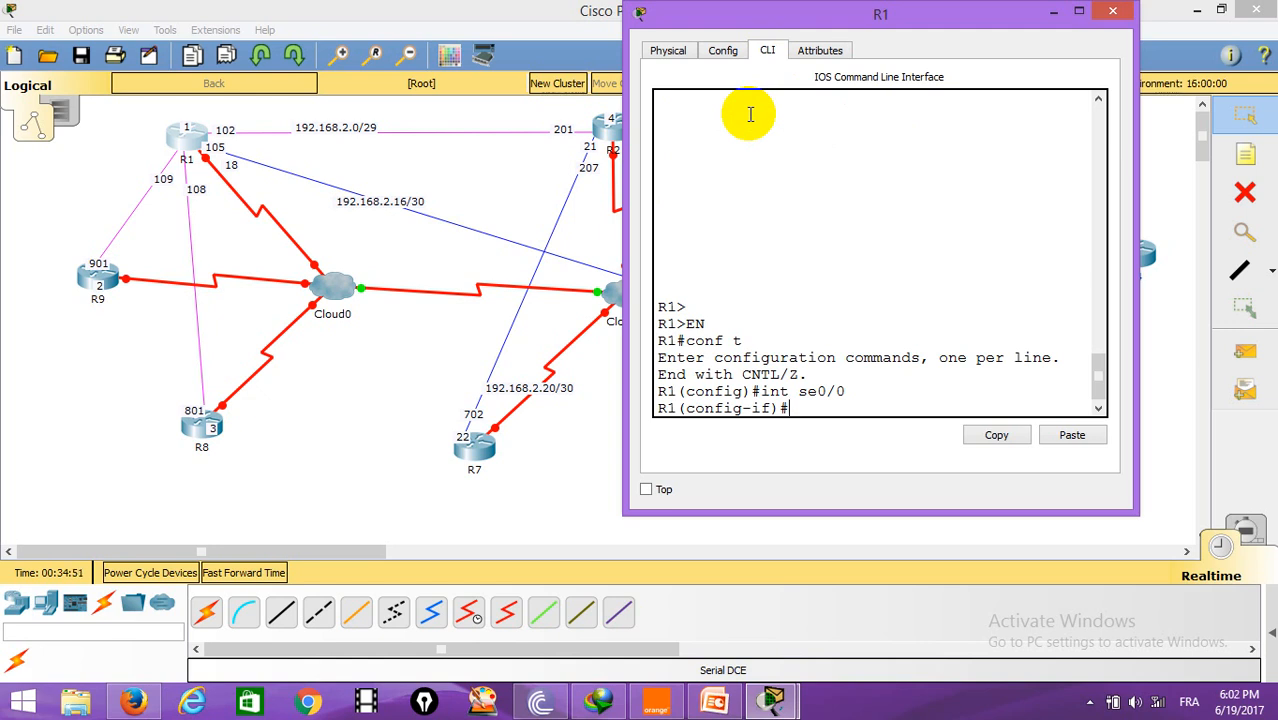
{"action": "type", "text": "en"}
{"action": "key", "text": "Tab"}
{"action": "type", "text": "fr"}
{"action": "key", "text": "Tab"}
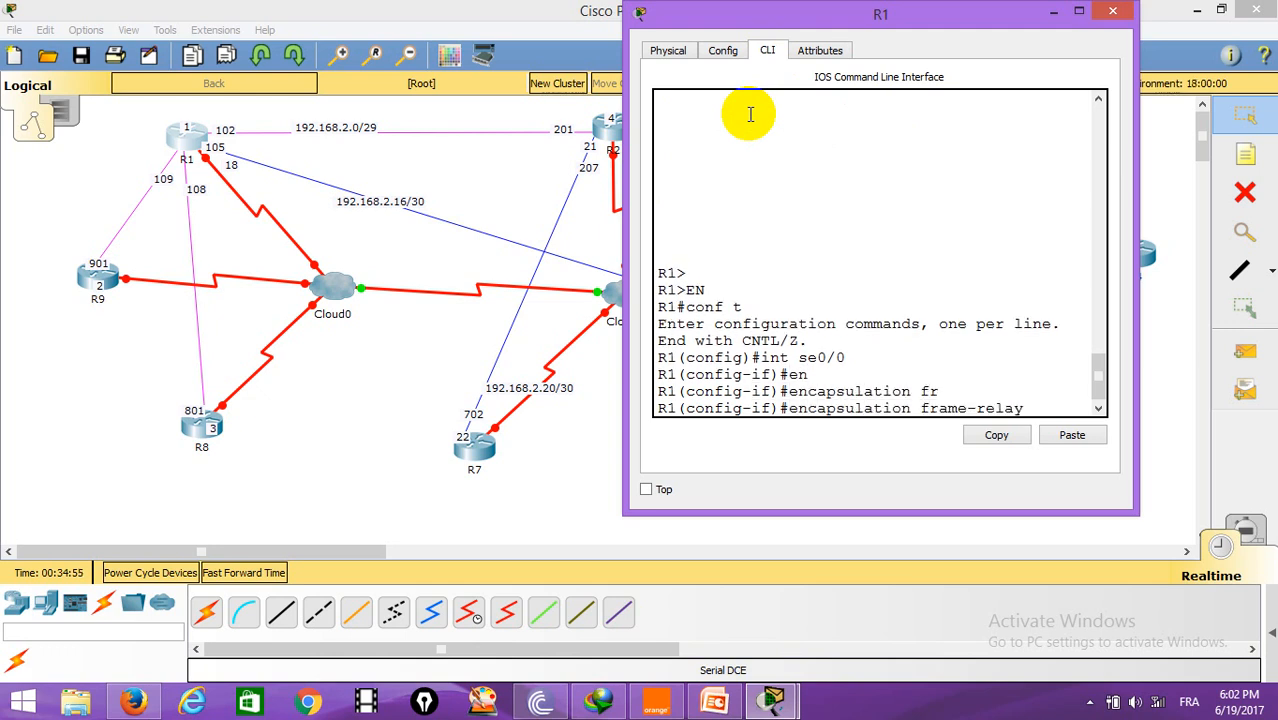
{"action": "key", "text": "Return"}
{"action": "type", "text": "no shut"}
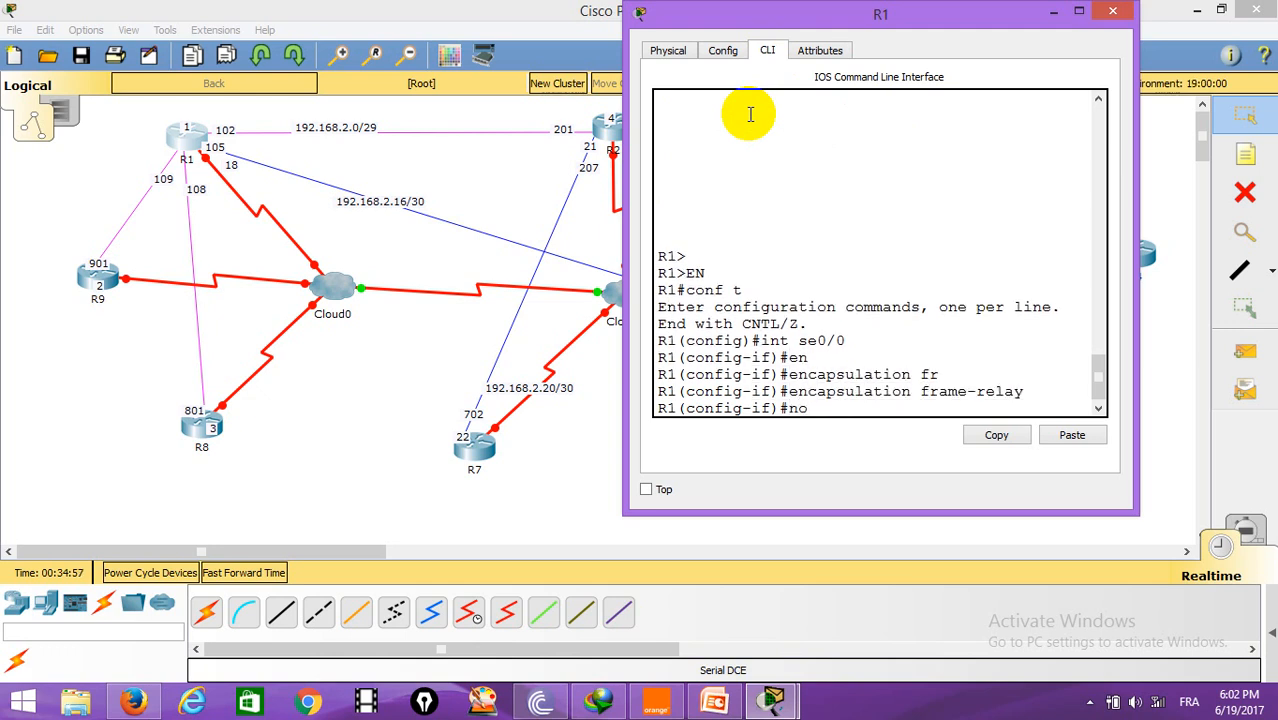
{"action": "key", "text": "Return"}
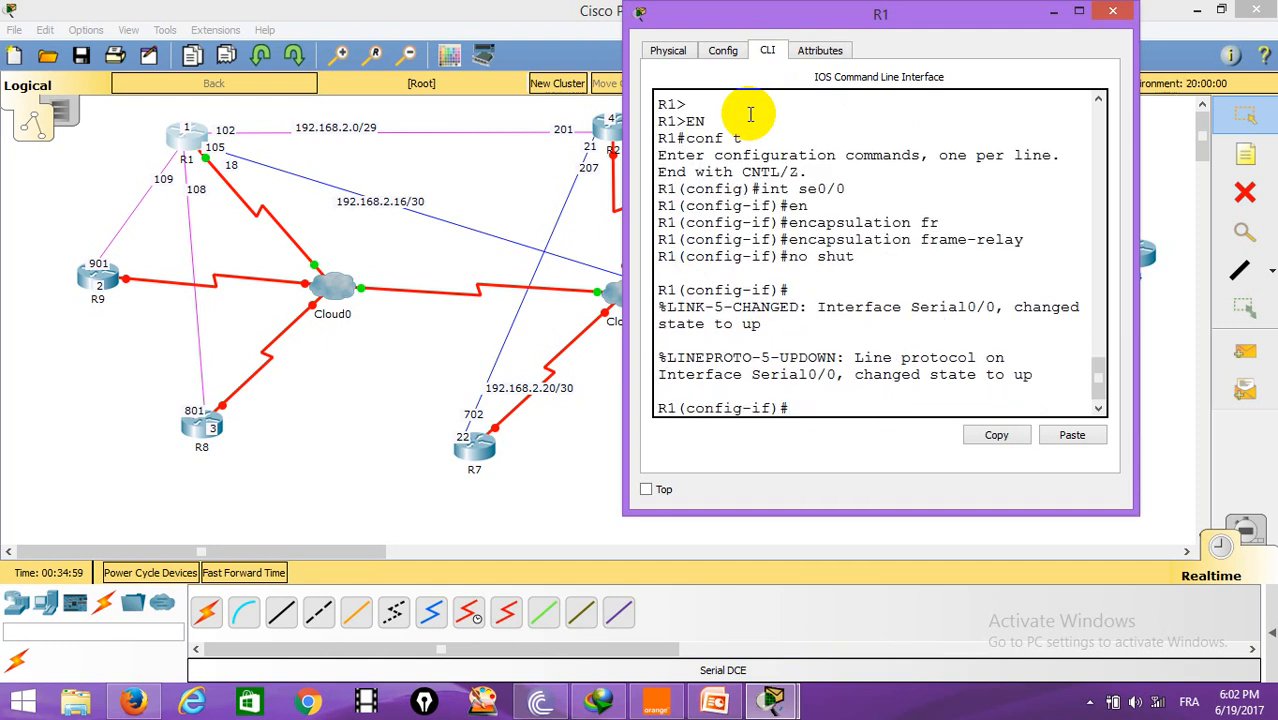
{"action": "key", "text": "Return"}
{"action": "type", "text": "exit"}
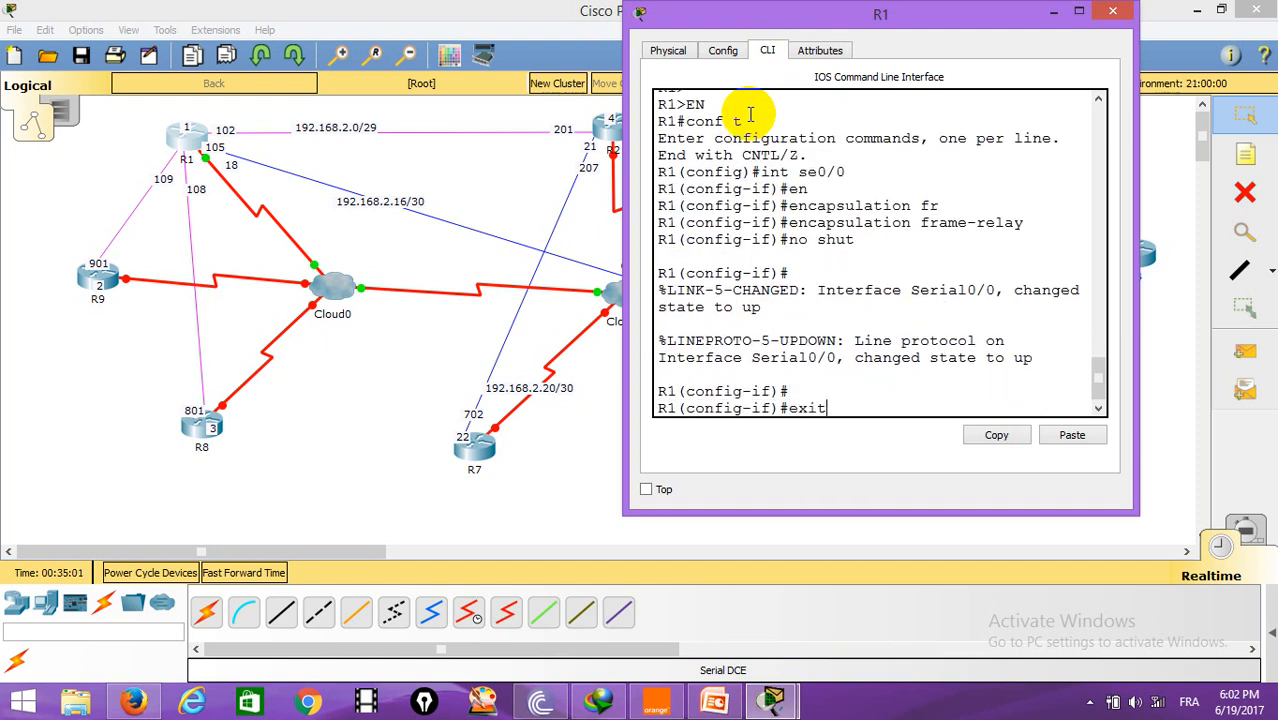
{"action": "key", "text": "Return"}
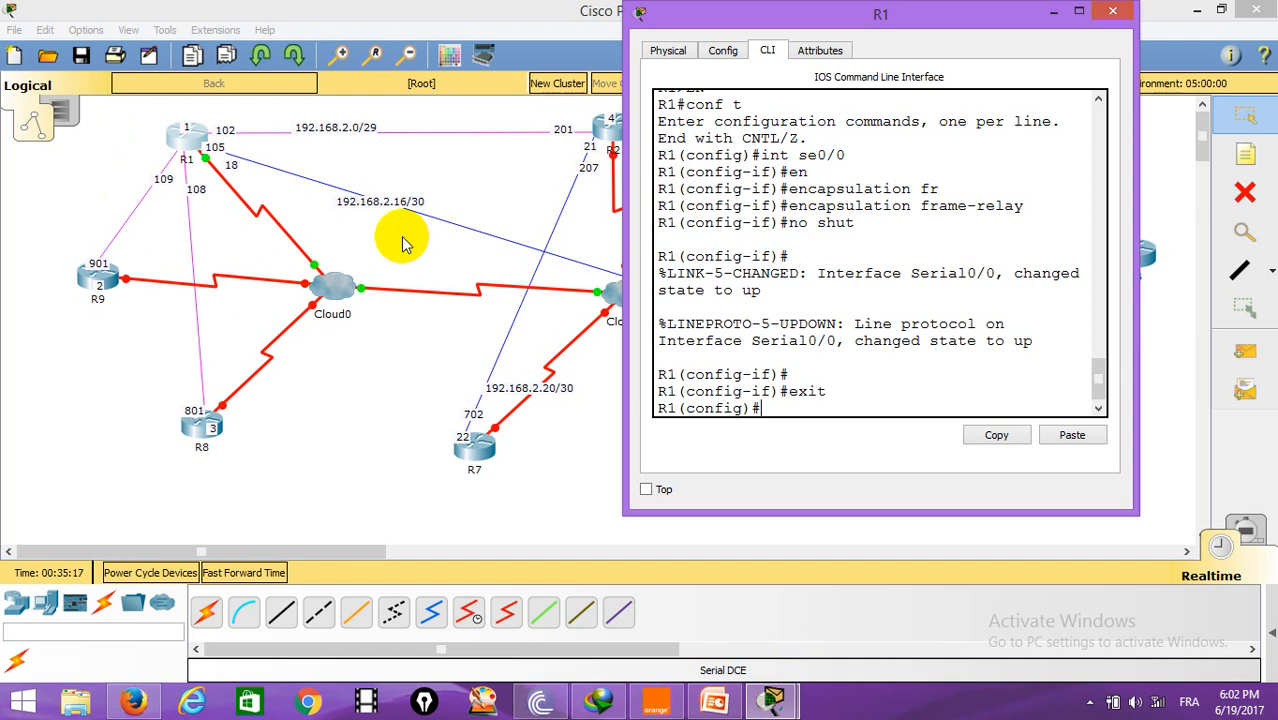
Step: Create multipoint subinterface Serial0/0.109 on R1
{"action": "type", "text": "int se0/0."}
{"action": "left_click", "coordinate": [170, 190]}
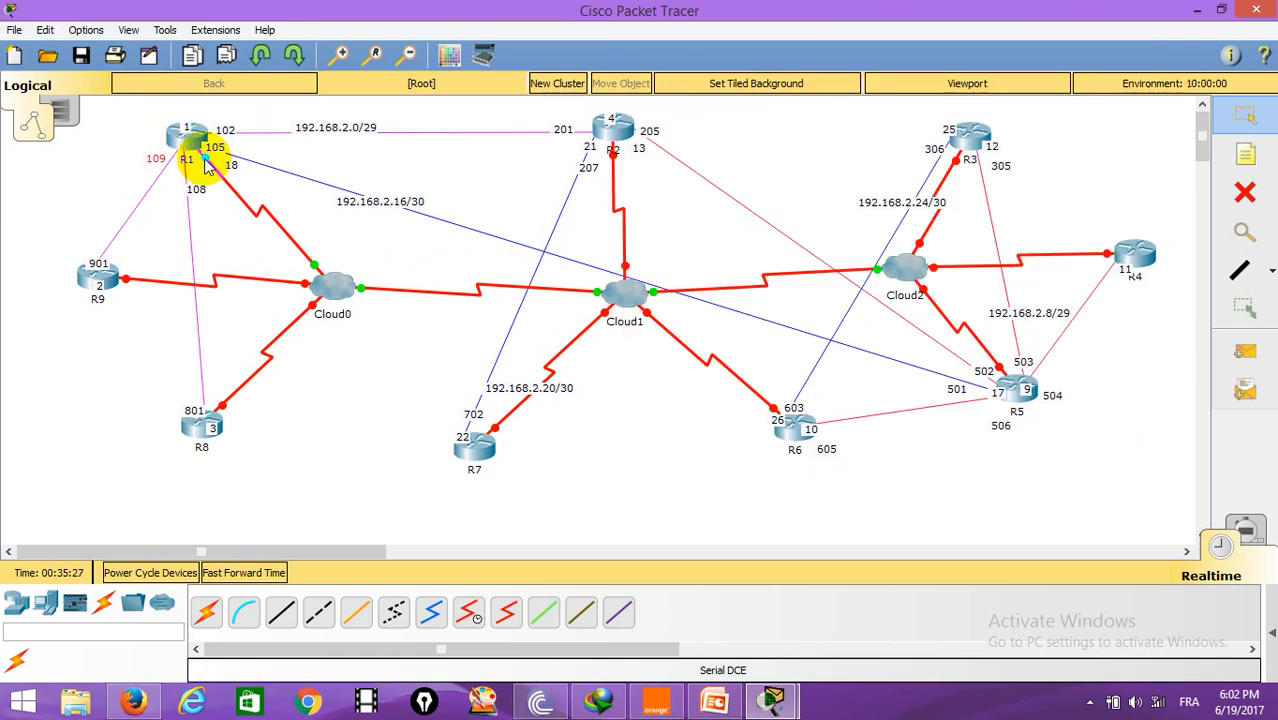
{"action": "left_click", "coordinate": [183, 152]}
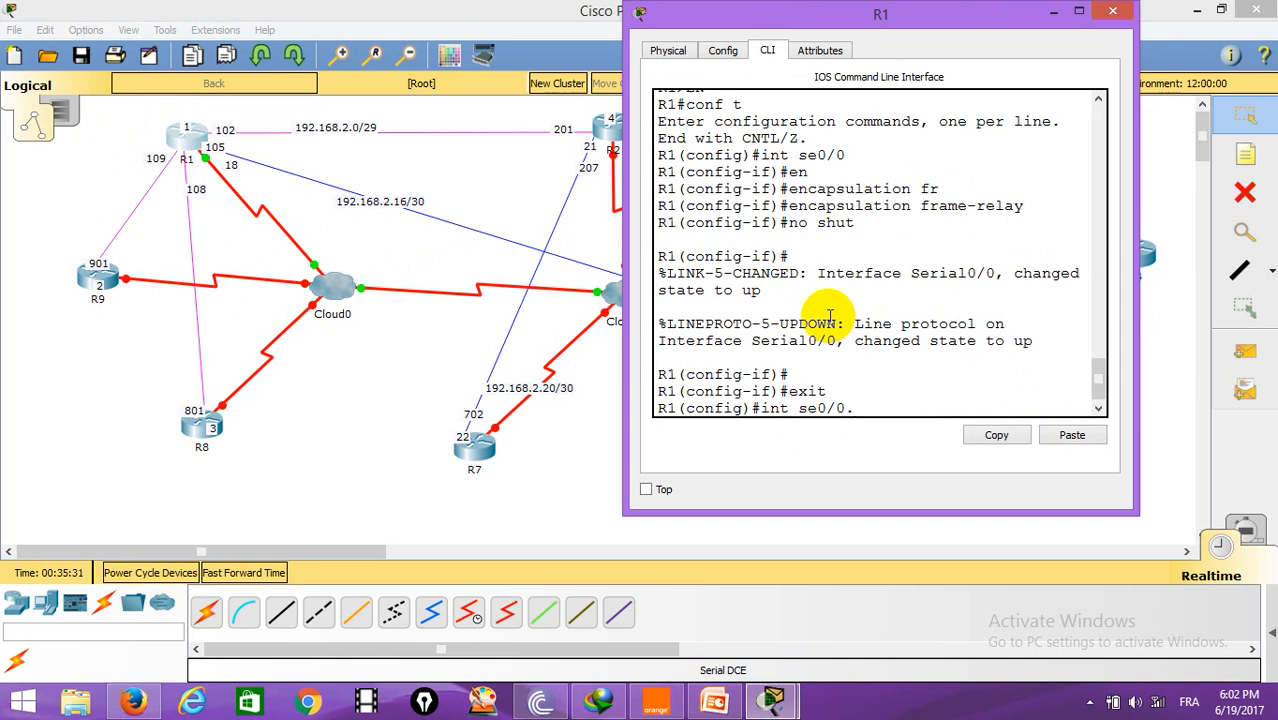
{"action": "type", "text": "109 mul"}
{"action": "key", "text": "Return"}
{"action": "key", "text": "Return"}
Step: Assign IP address 192.168.2.1 with mask 255.255.255.248 to the multipoint subinterface
{"action": "type", "text": "ip address 192.168.2"}
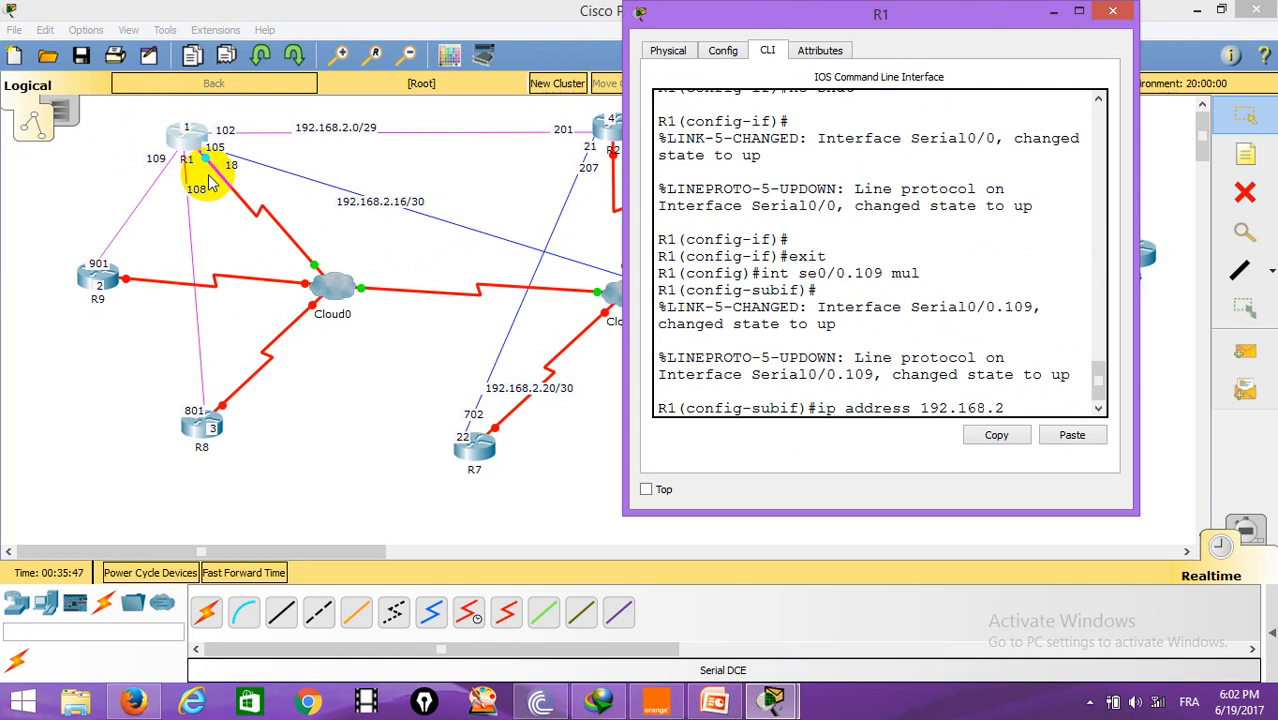
{"action": "type", "text": ".1 255.255.255.248"}
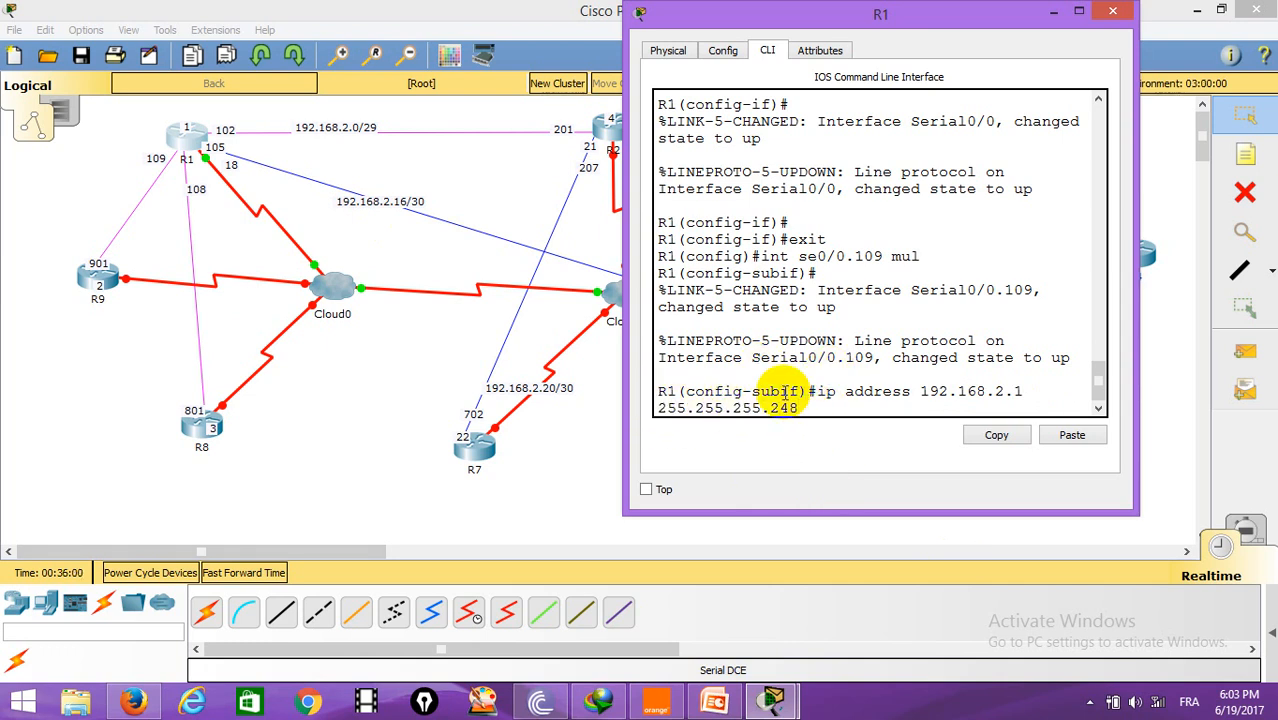
{"action": "key", "text": "Return"}
{"action": "key", "text": "Return"}
Step: Add a frame-relay map for IP 192.168.2.2 on DLCI 109
{"action": "type", "text": "frame-relay"}
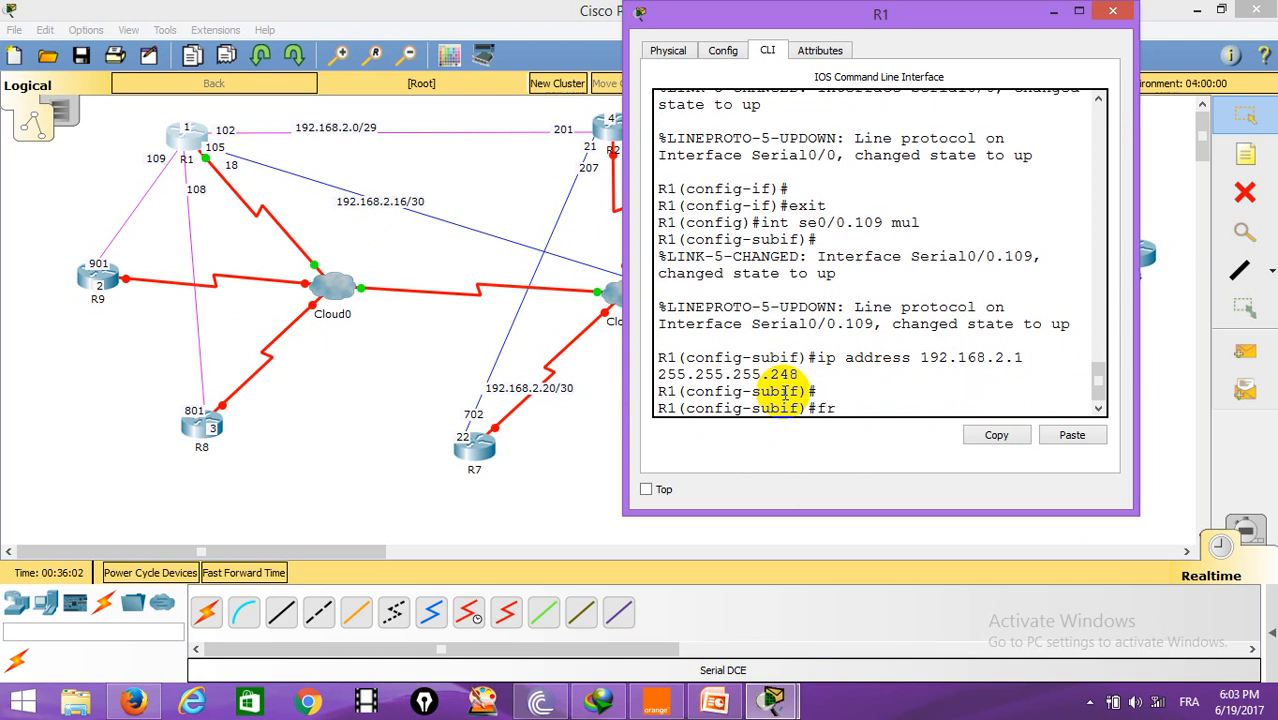
{"action": "key", "text": "Tab"}
{"action": "type", "text": "m"}
{"action": "key", "text": "Tab"}
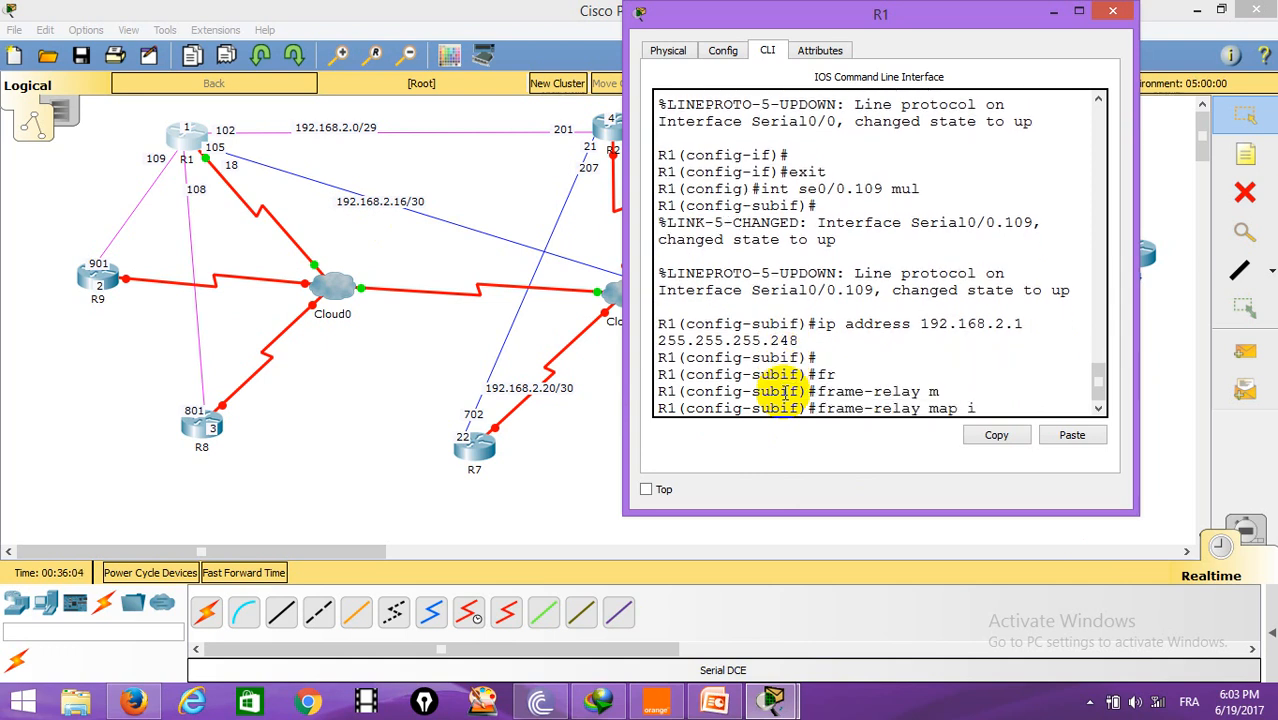
{"action": "type", "text": "i"}
{"action": "key", "text": "Tab"}
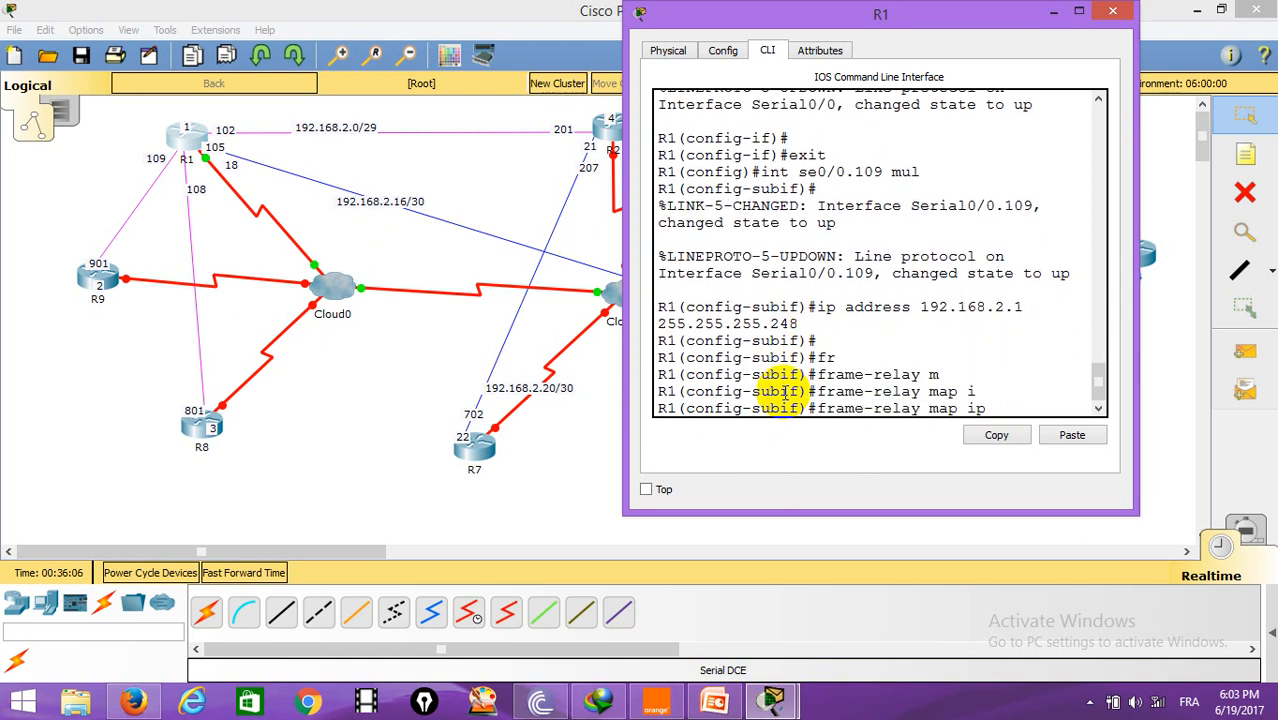
{"action": "left_click_drag", "start_coordinate": [1140, 277], "coordinate": [1276, 273]}
{"action": "type", "text": "1"}
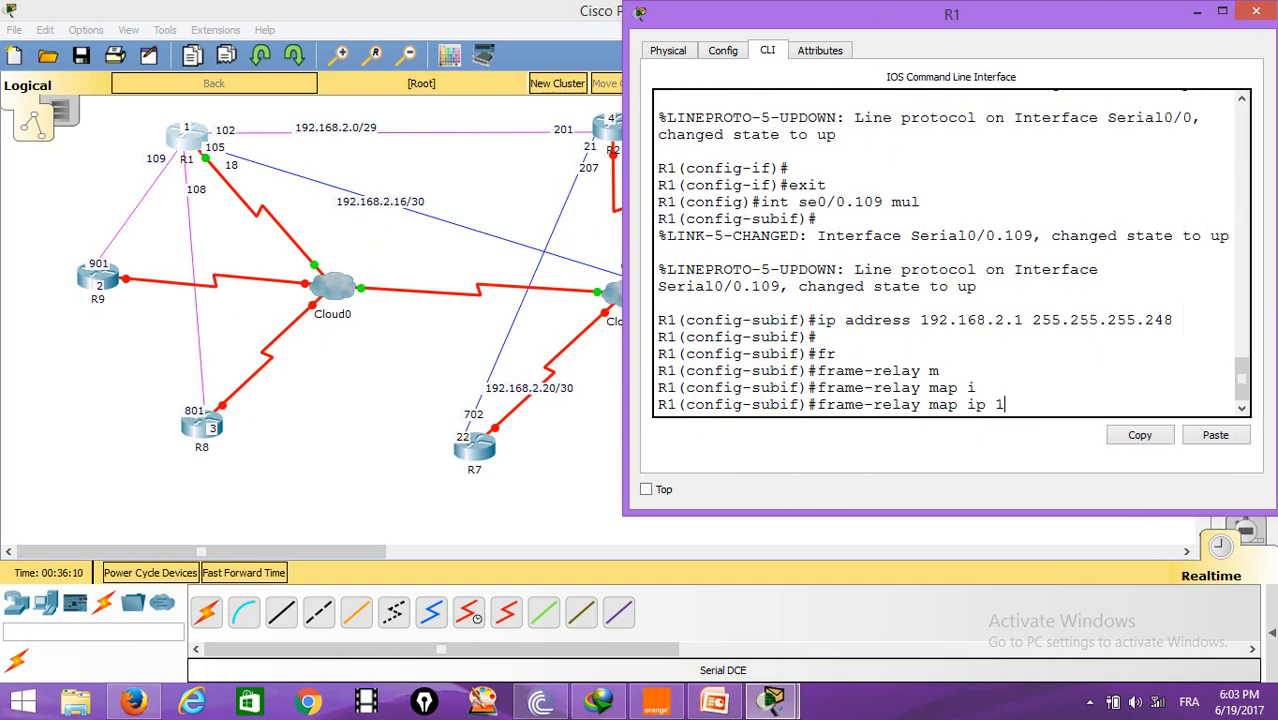
{"action": "type", "text": "92.168.2"}
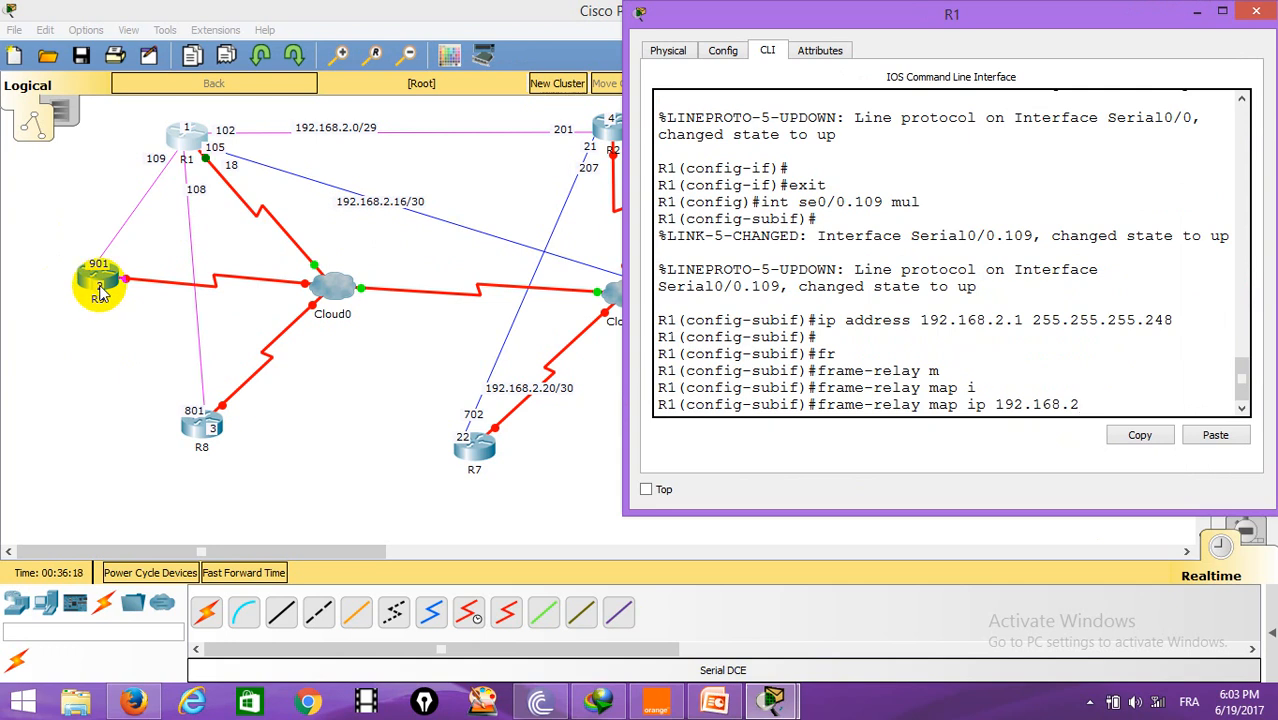
{"action": "type", "text": ".2"}
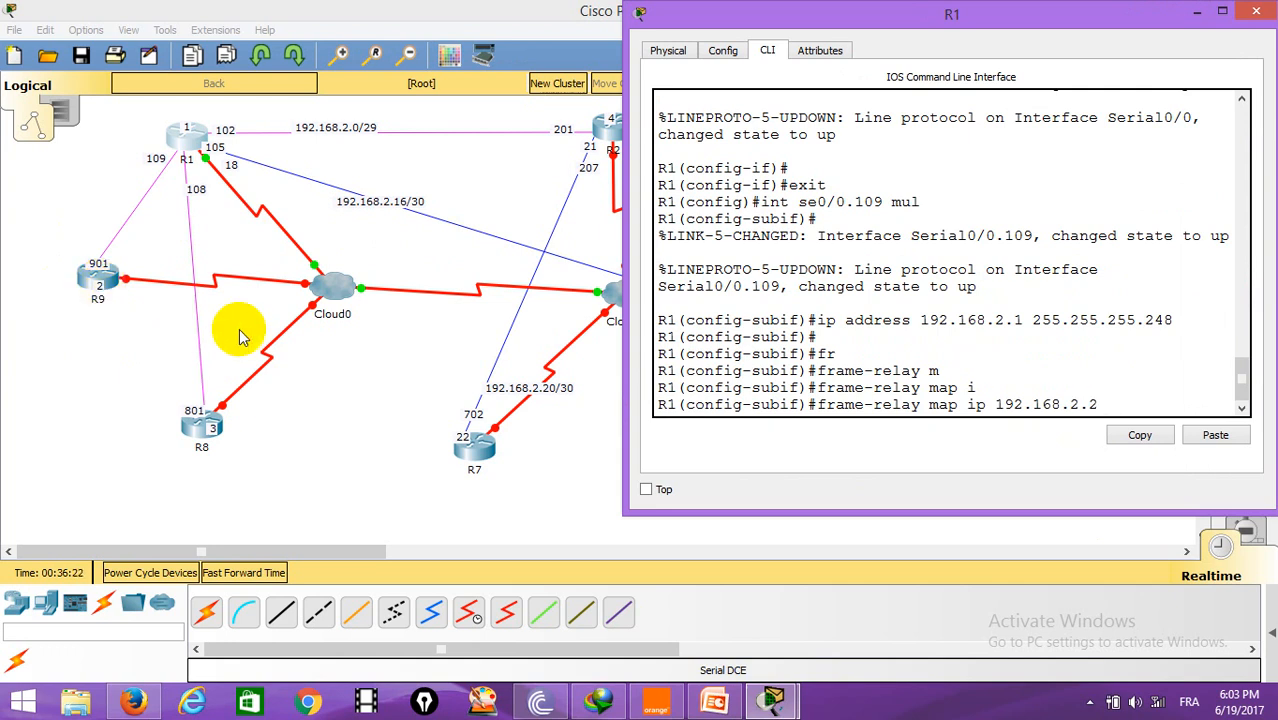
{"action": "type", "text": " 109"}
{"action": "key", "text": "Return"}
Step: Add a frame-relay map for IP 192.168.2.3 on DLCI 108
{"action": "key", "text": "Up"}
{"action": "key", "text": "BackSpace"}
{"action": "key", "text": "BackSpace"}
{"action": "key", "text": "BackSpace"}
{"action": "key", "text": "BackSpace"}
{"action": "key", "text": "BackSpace"}
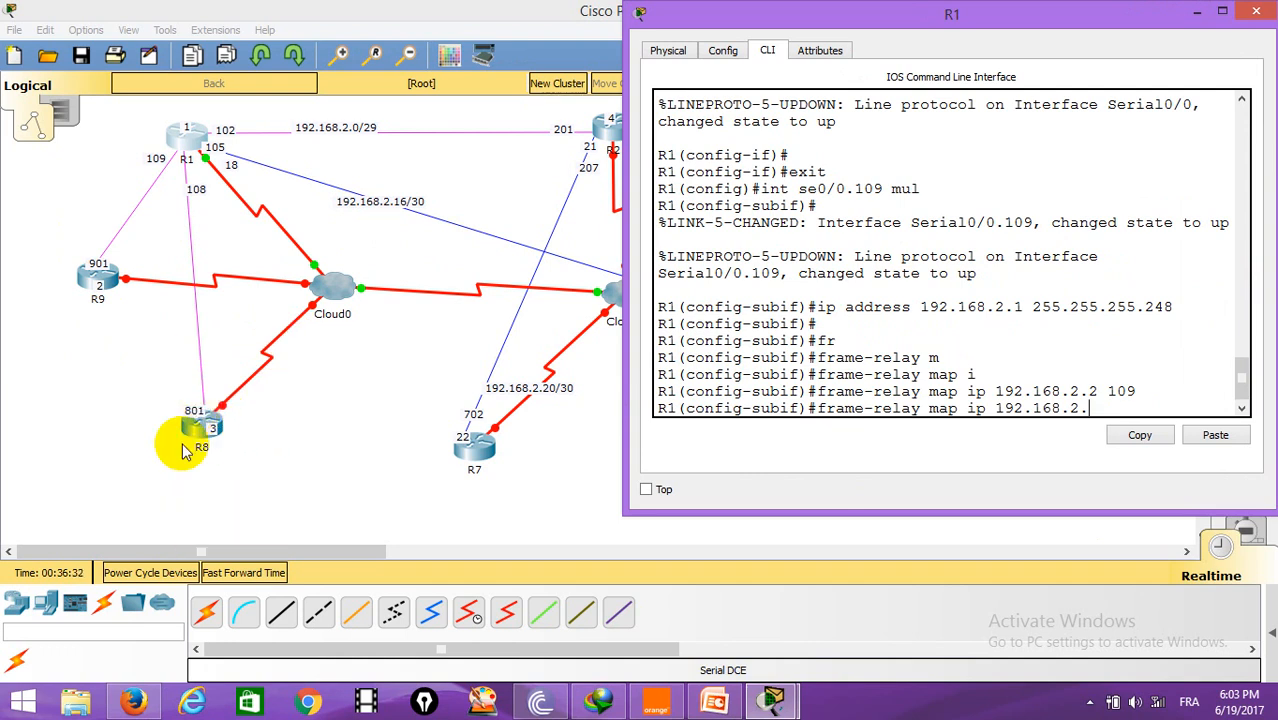
{"action": "type", "text": "3"}
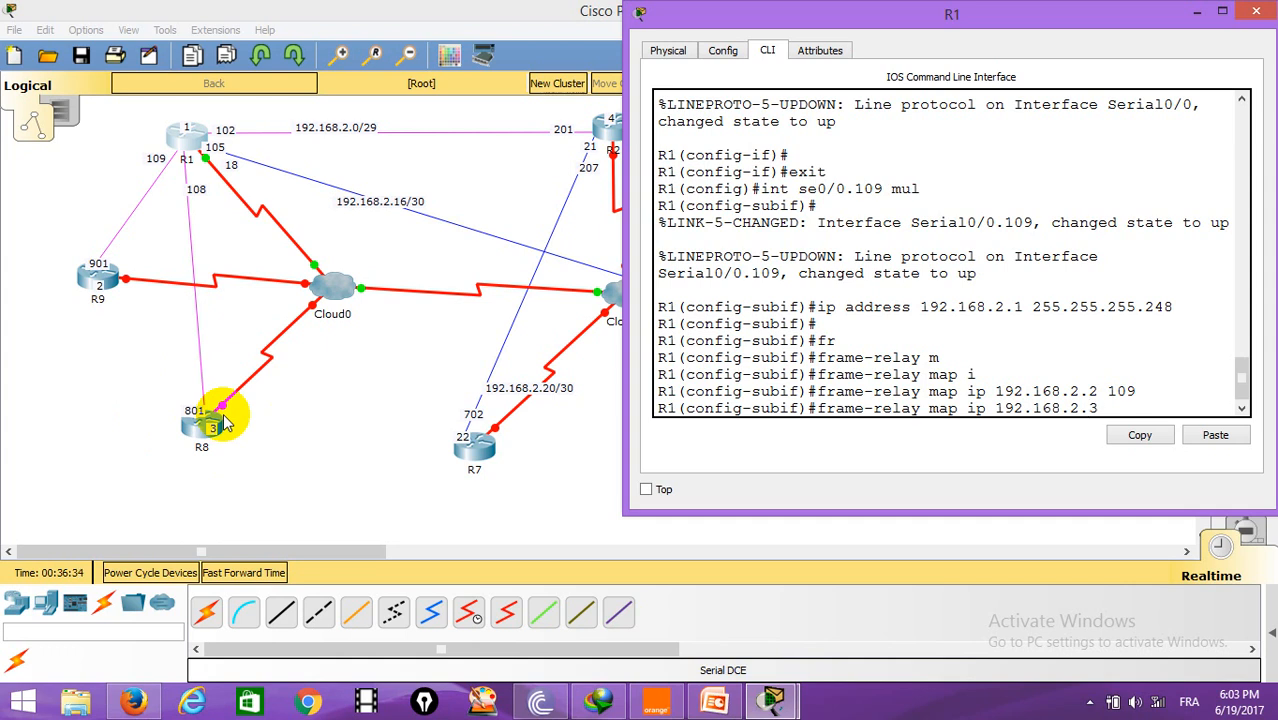
{"action": "type", "text": "1098"}
{"action": "key", "text": "BackSpace"}
{"action": "key", "text": "BackSpace"}
{"action": "type", "text": "8"}
{"action": "key", "text": "Return"}
Step: Add a frame-relay map for IP 192.168.2.4 on DLCI 102 and exit the subinterface
{"action": "key", "text": "Up"}
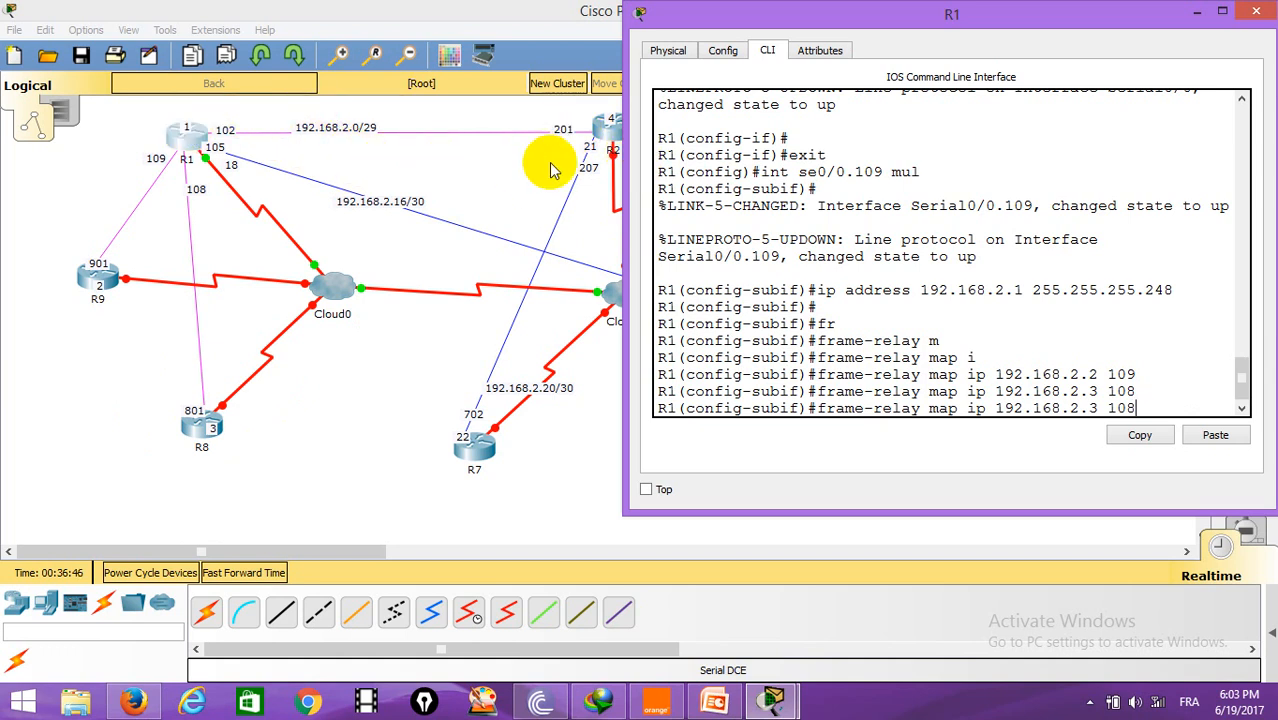
{"action": "key", "text": "BackSpace"}
{"action": "key", "text": "BackSpace"}
{"action": "key", "text": "BackSpace"}
{"action": "key", "text": "BackSpace"}
{"action": "key", "text": "BackSpace"}
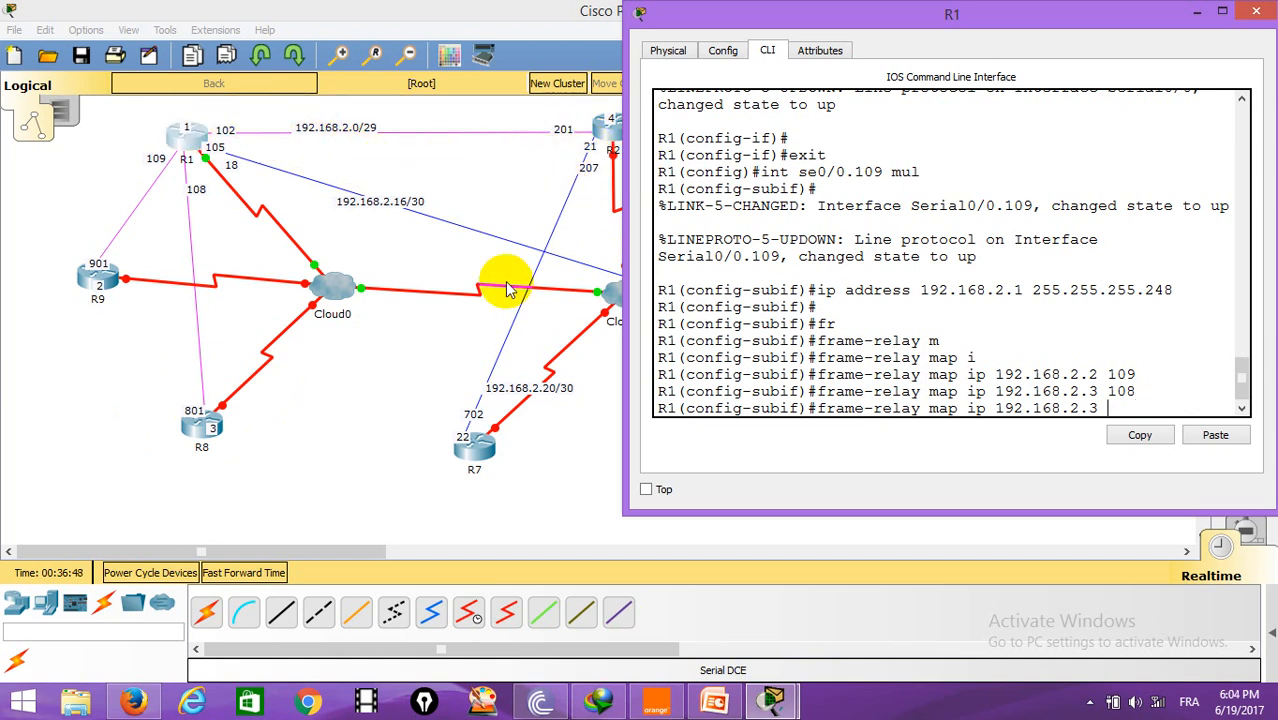
{"action": "type", "text": "4 102"}
{"action": "key", "text": "Return"}
{"action": "key", "text": "Return"}
{"action": "key", "text": "Return"}
{"action": "type", "text": "exu"}
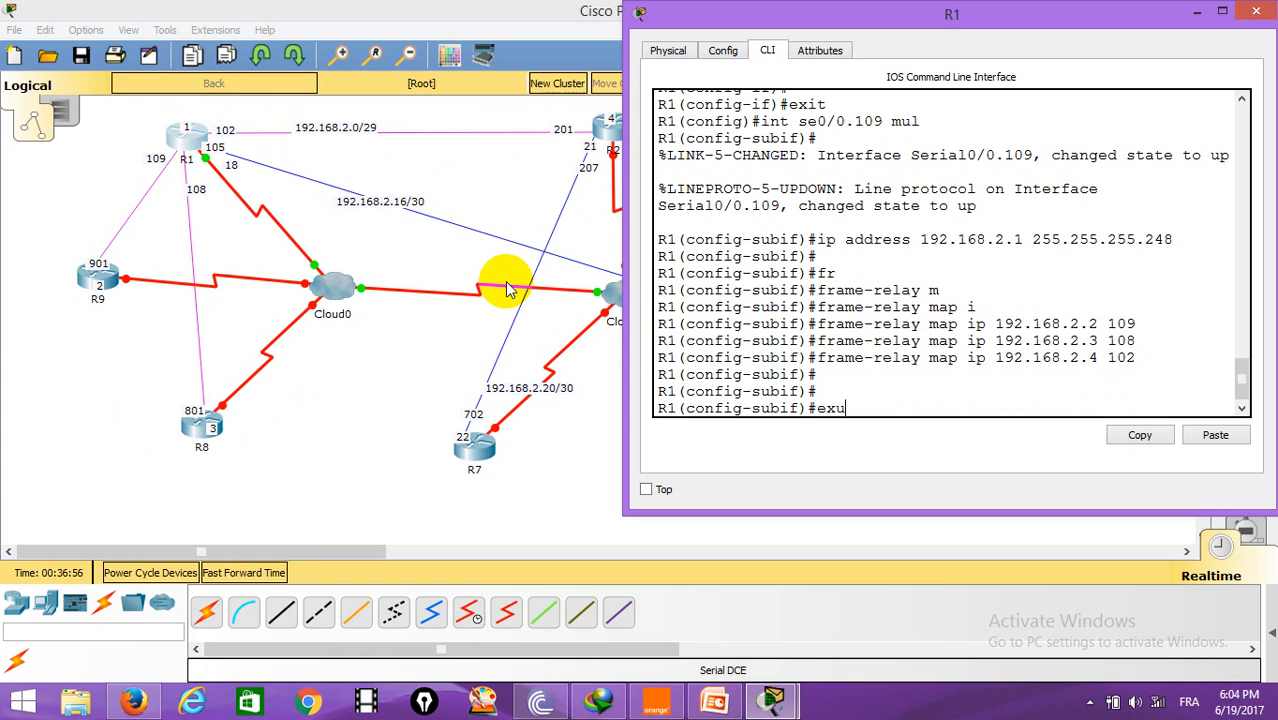
{"action": "key", "text": "BackSpace"}
{"action": "type", "text": "it"}
{"action": "key", "text": "Return"}
Step: Create point-to-point subinterface Serial0/0.105 on R1
{"action": "type", "text": "int se"}
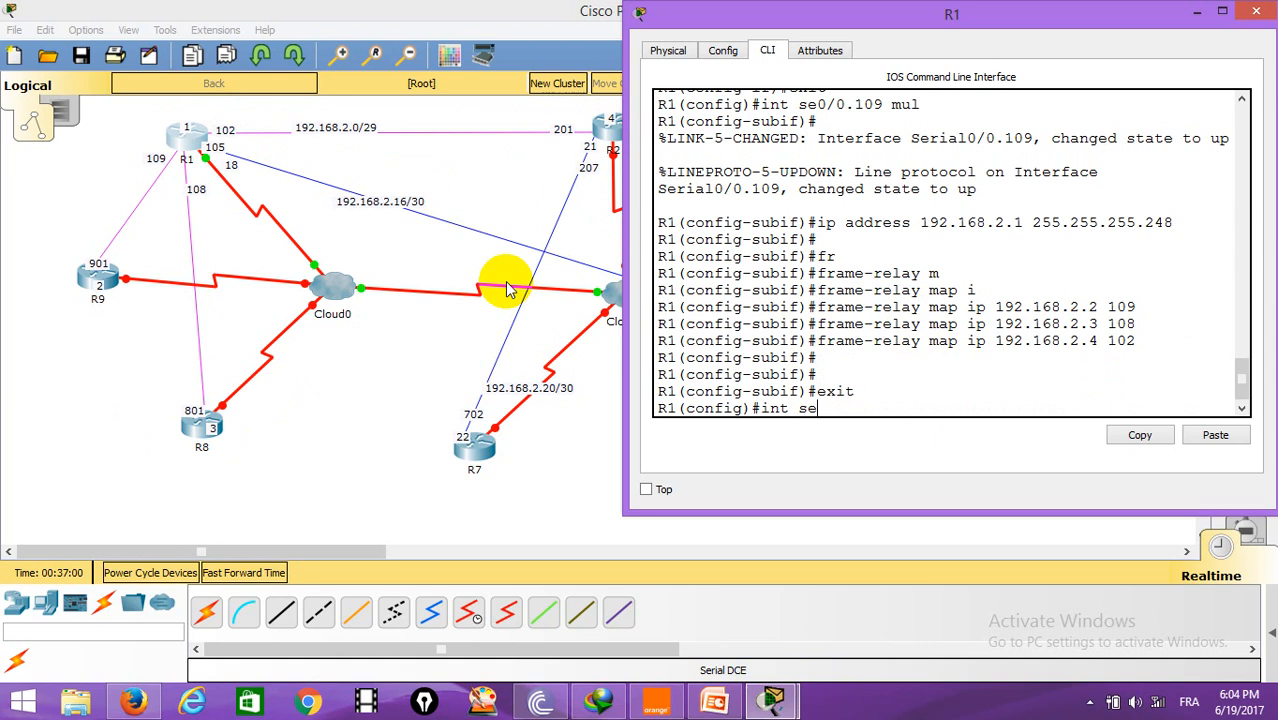
{"action": "type", "text": "0/0."}
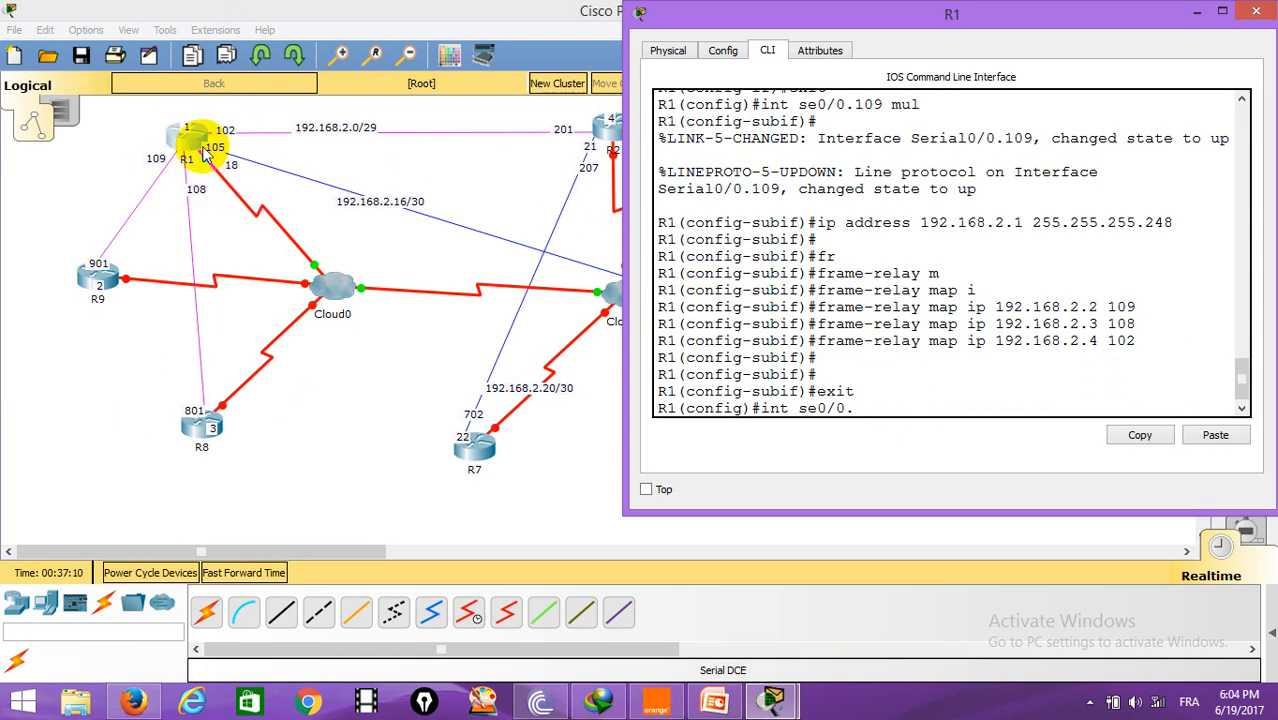
{"action": "type", "text": "105 po"}
{"action": "key", "text": "Return"}
{"action": "key", "text": "Return"}
Step: Assign IP address 192.168.2.18 with mask 255.255.255.252 to the point-to-point subinterface
{"action": "type", "text": "ip address "}
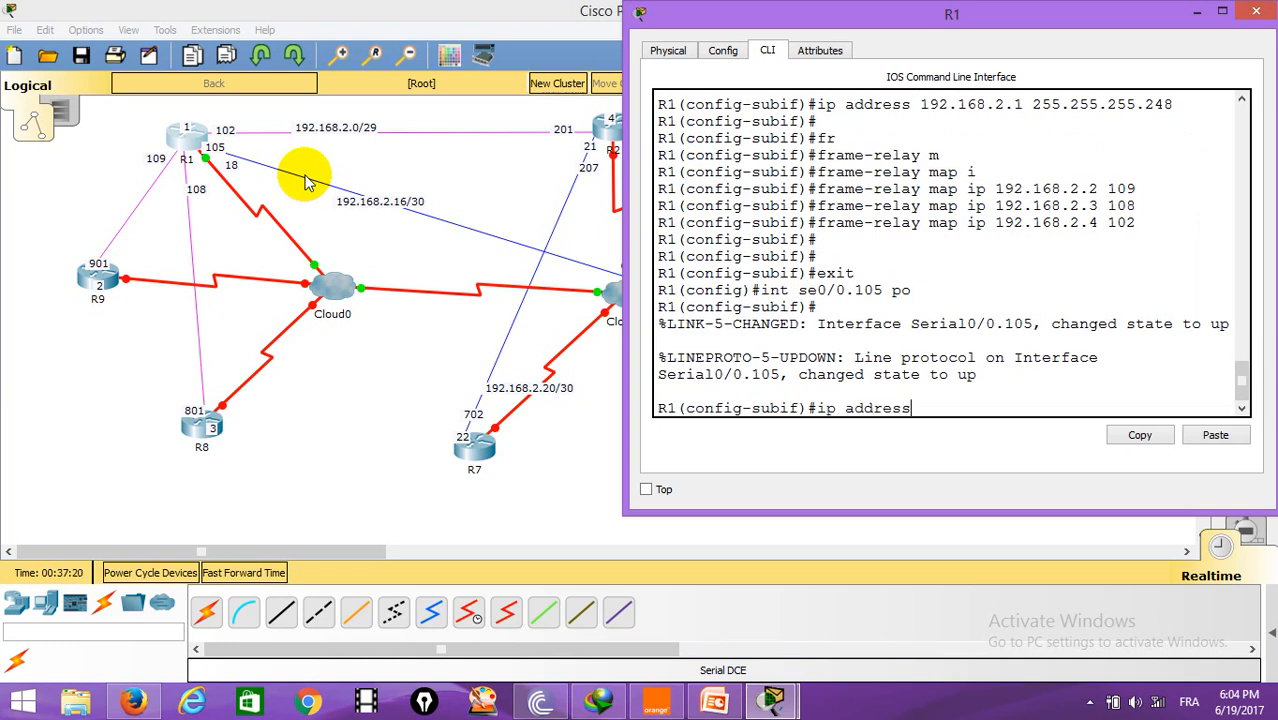
{"action": "type", "text": "192.168.2"}
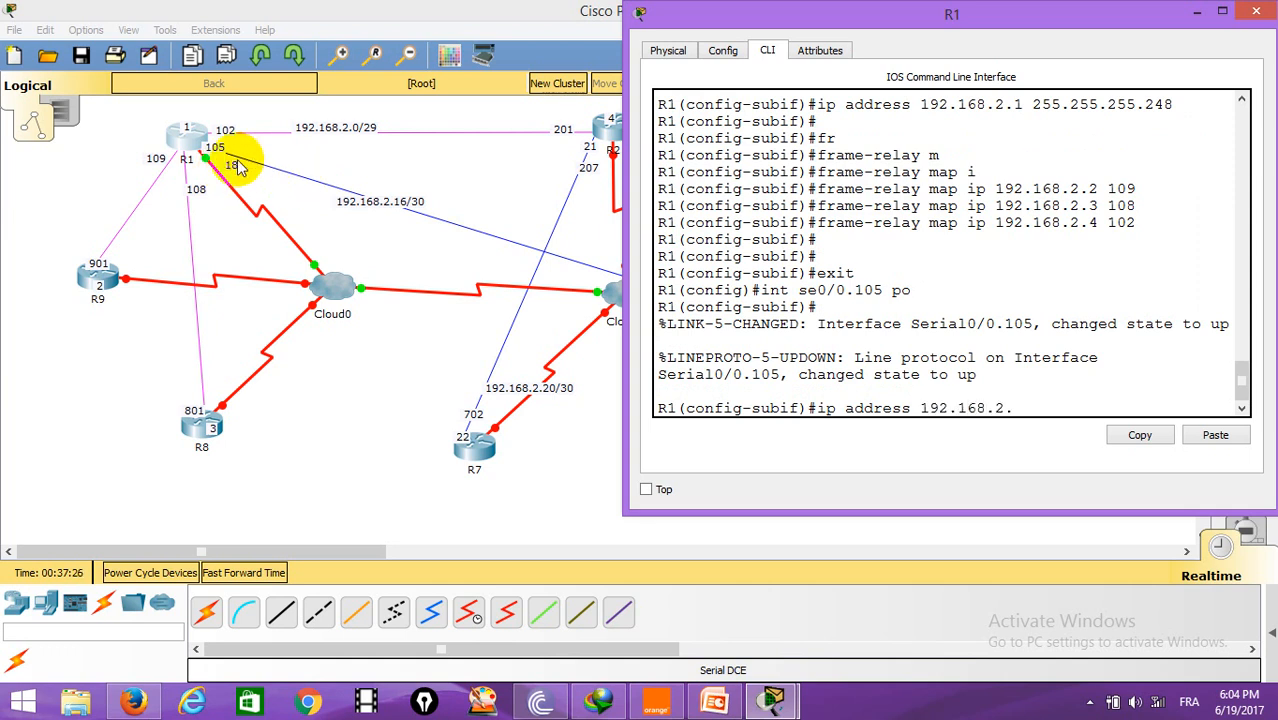
{"action": "type", "text": ".18 255"}
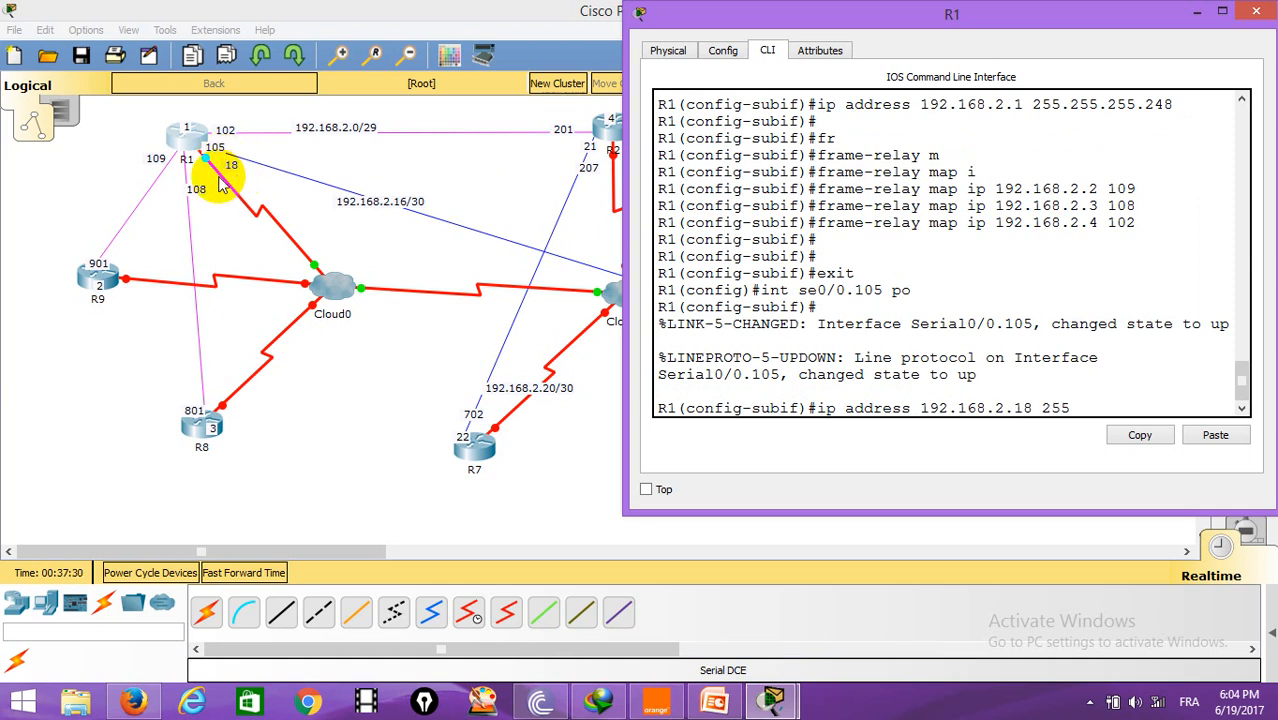
{"action": "type", "text": ".255.255"}
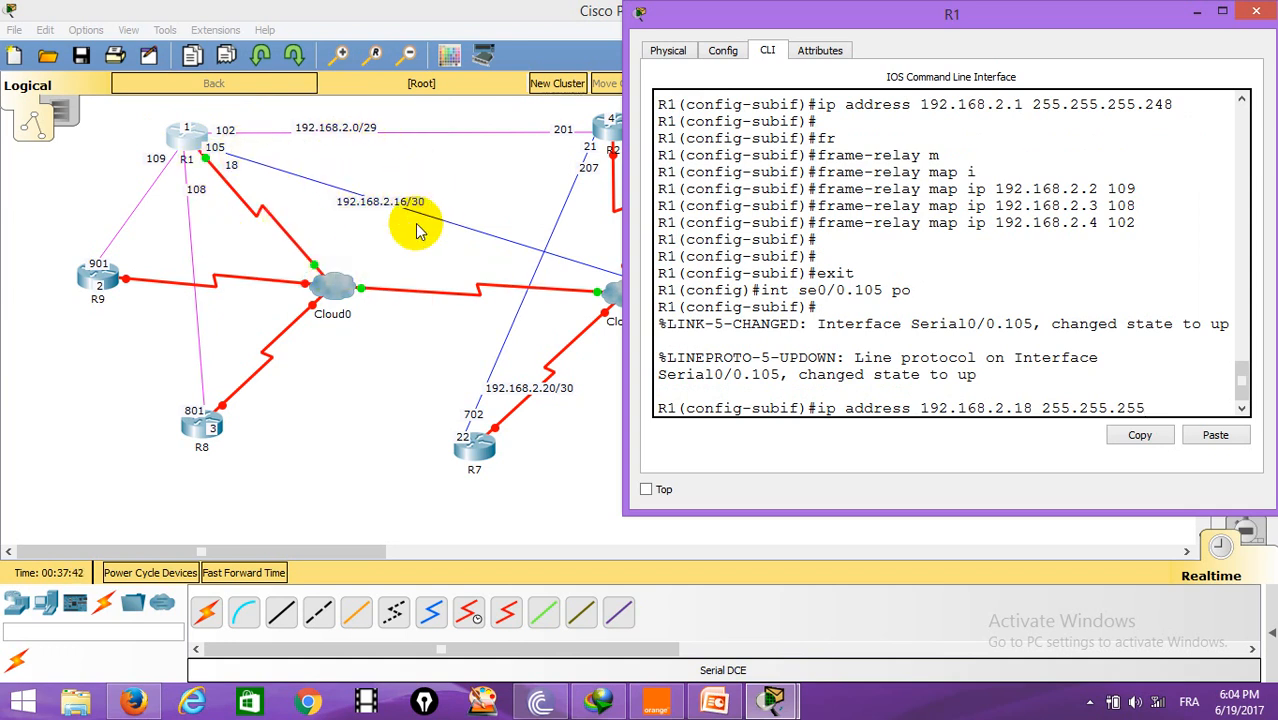
{"action": "type", "text": "255.255.252"}
{"action": "key", "text": "Return"}
Step: Assign frame-relay interface DLCI 501 to R1's point-to-point subinterface Serial0/0.105
{"action": "type", "text": "fr"}
{"action": "key", "text": "Tab"}
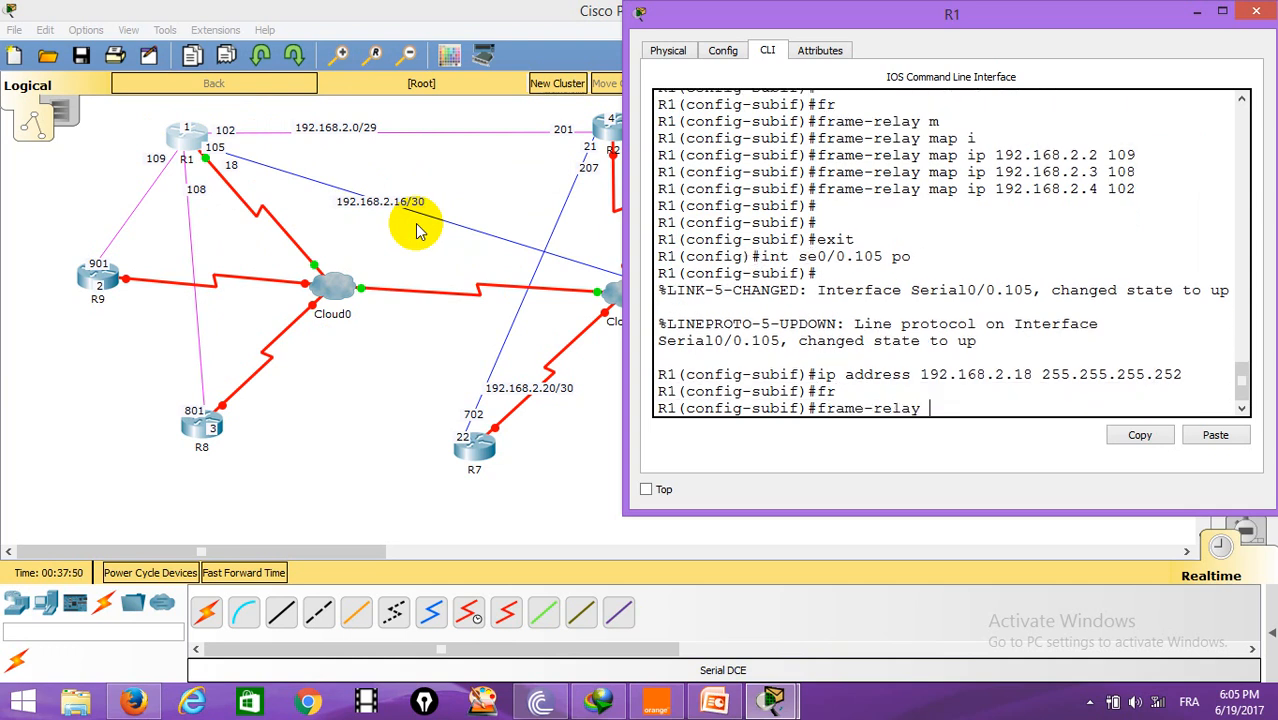
{"action": "type", "text": "i"}
{"action": "key", "text": "Tab"}
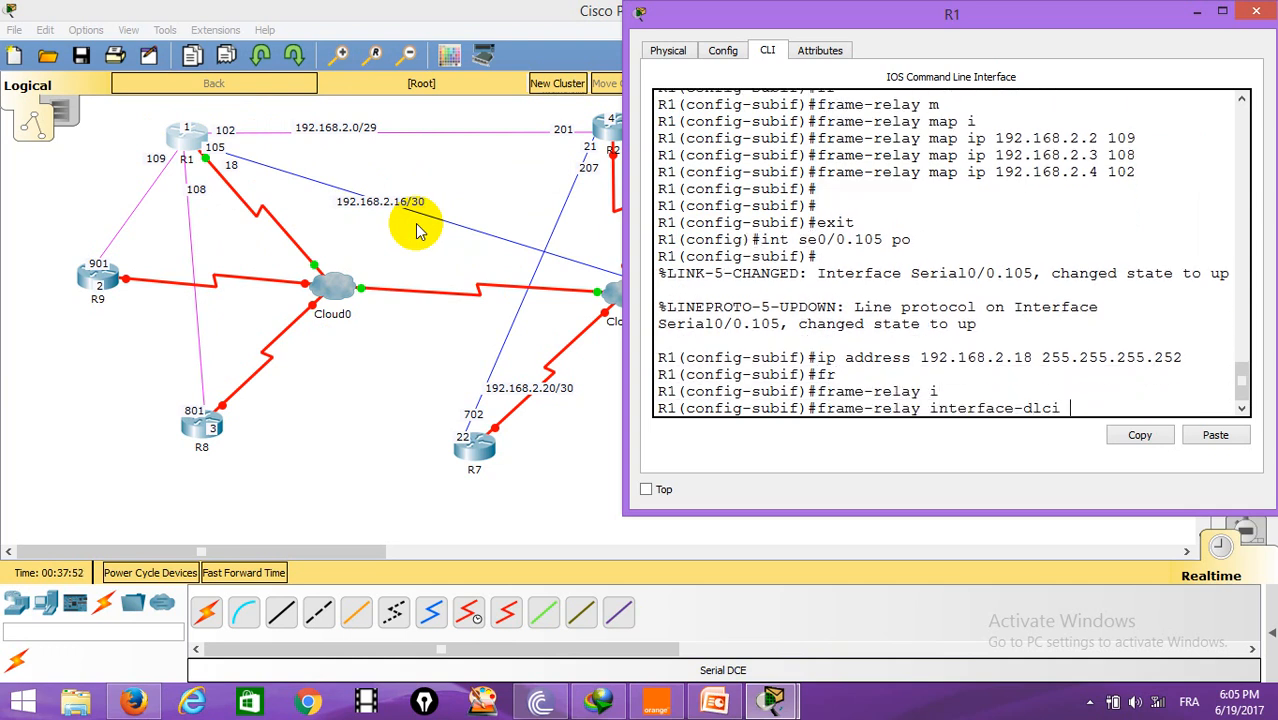
{"action": "left_click_drag", "start_coordinate": [862, 27], "coordinate": [266, 337]}
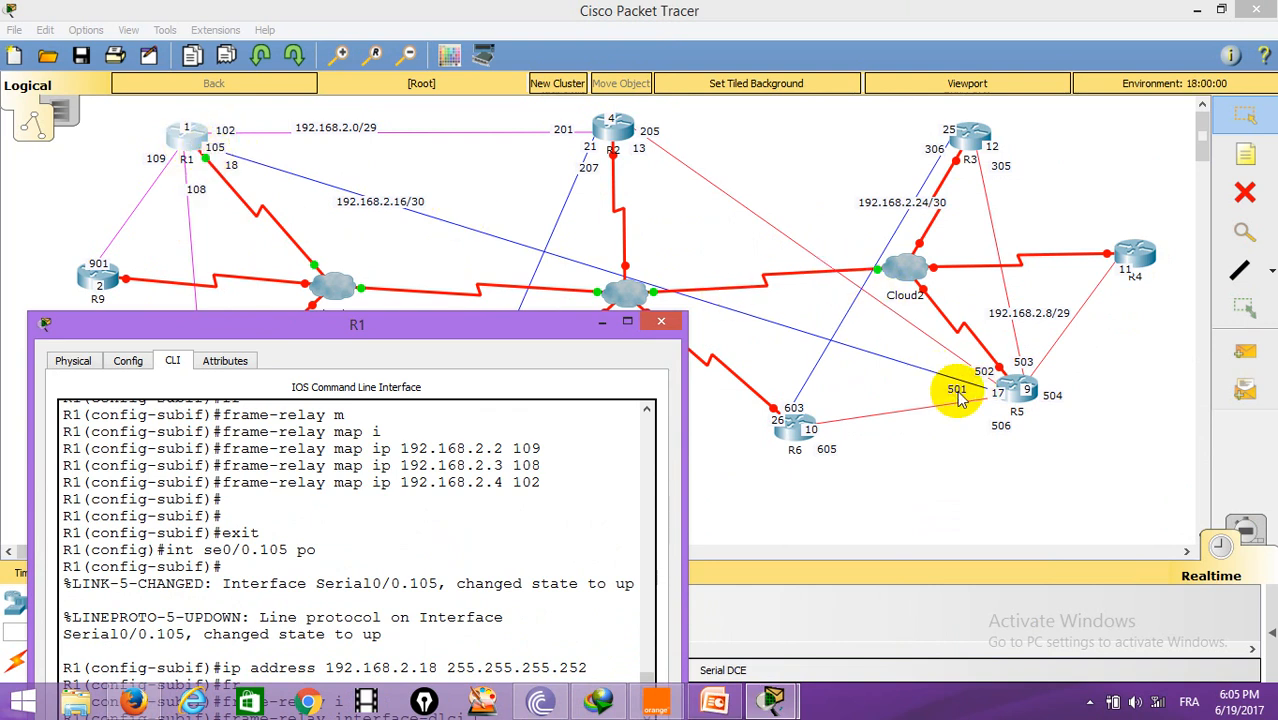
{"action": "left_click_drag", "start_coordinate": [301, 331], "coordinate": [362, 47]}
{"action": "type", "text": "501"}
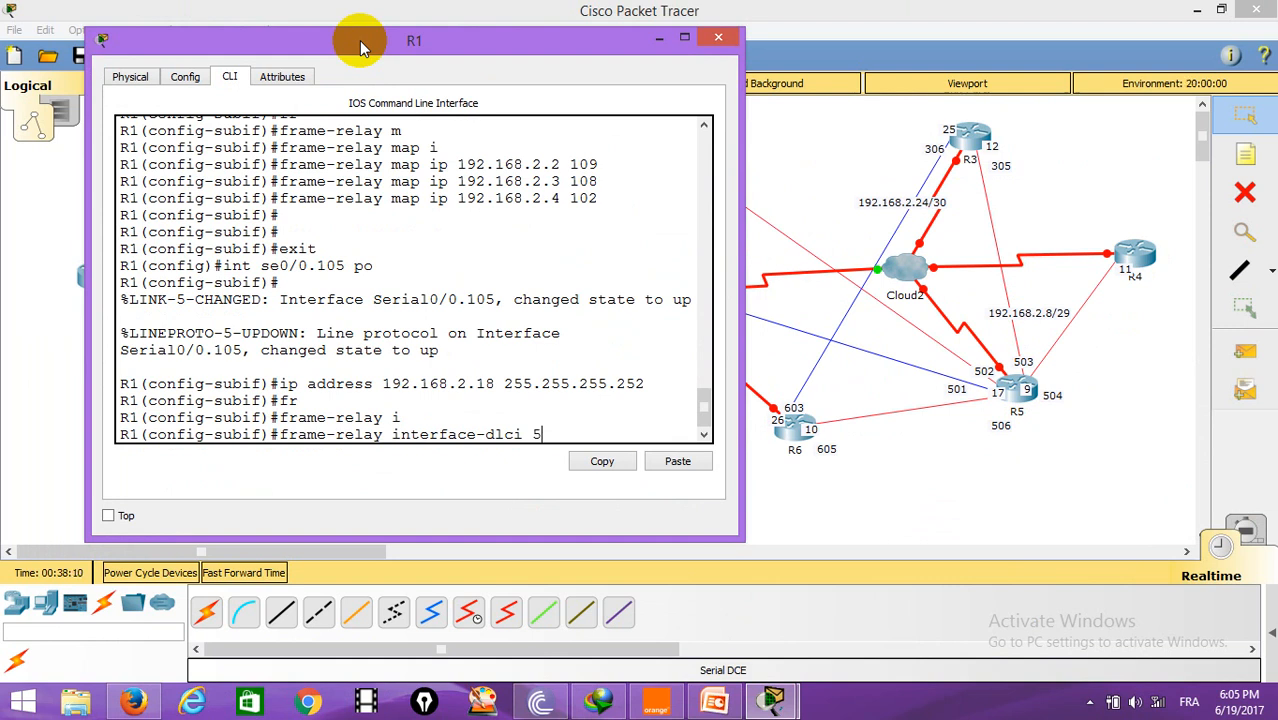
{"action": "key", "text": "Return"}
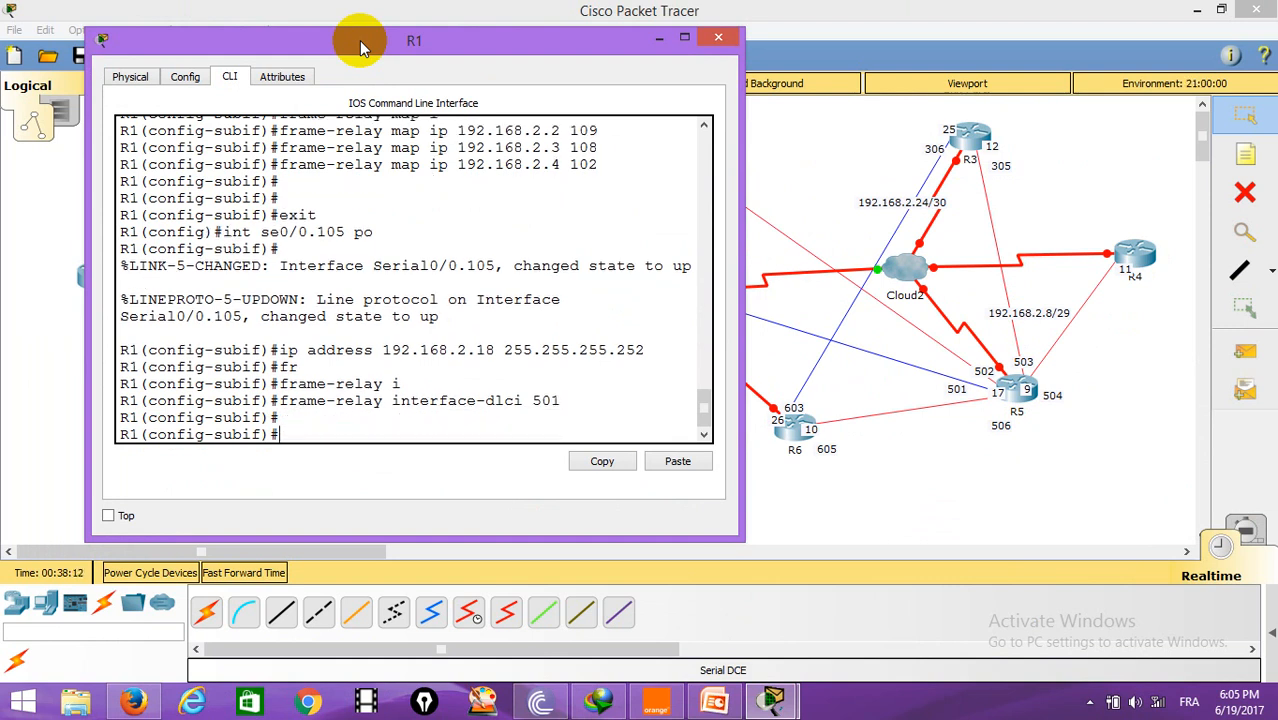
Step: Leave configuration mode on R1 and close its CLI window
{"action": "key", "text": "Return"}
{"action": "type", "text": "end"}
{"action": "key", "text": "Return"}
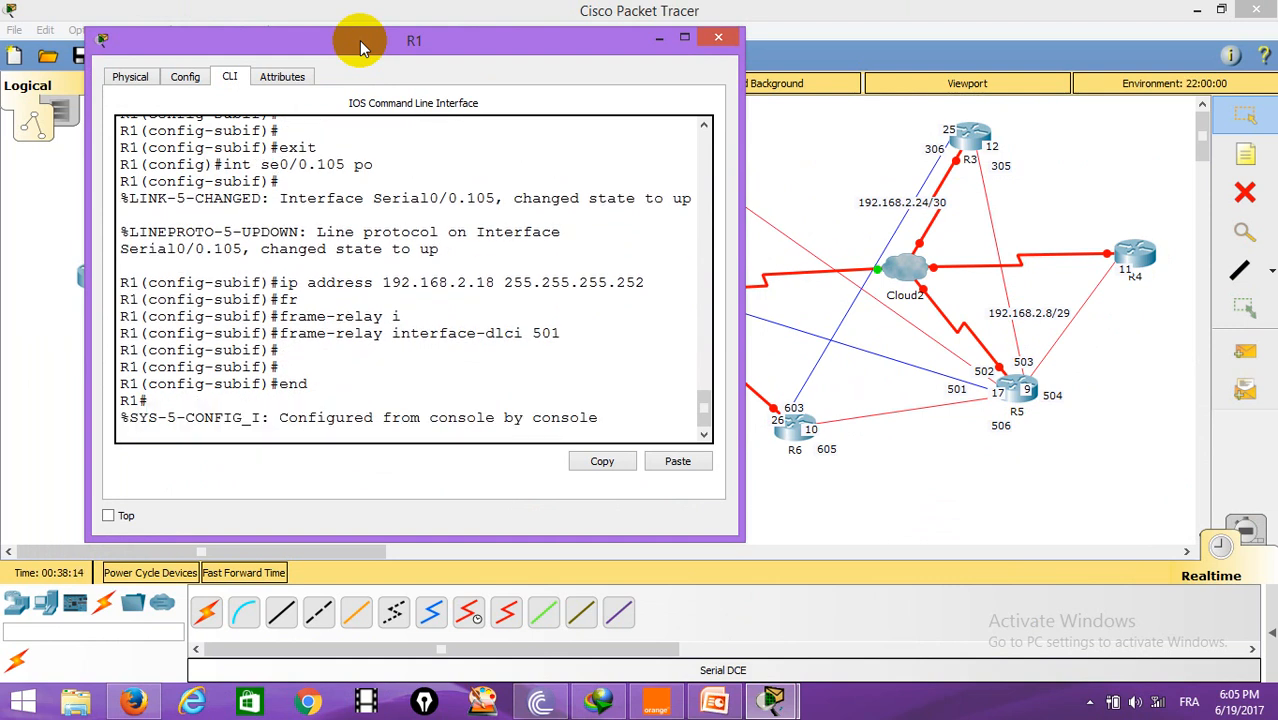
{"action": "key", "text": "Return"}
{"action": "key", "text": "Return"}
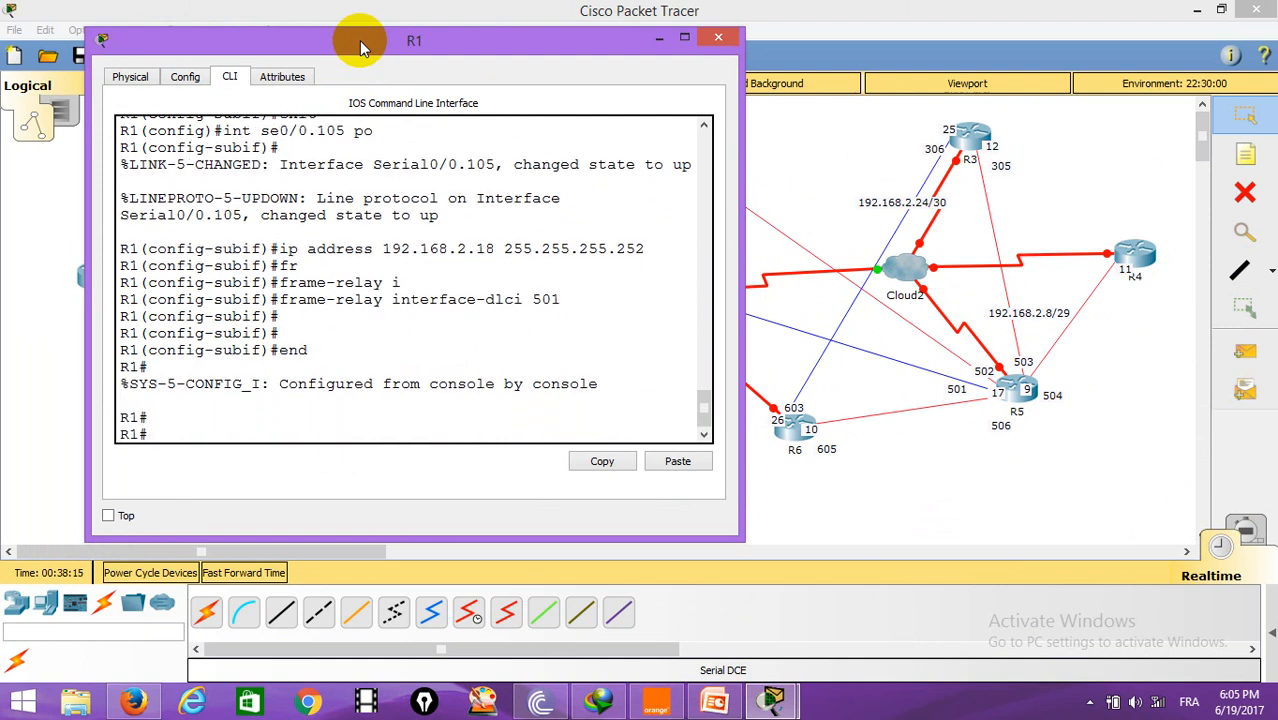
{"action": "left_click", "coordinate": [718, 37]}
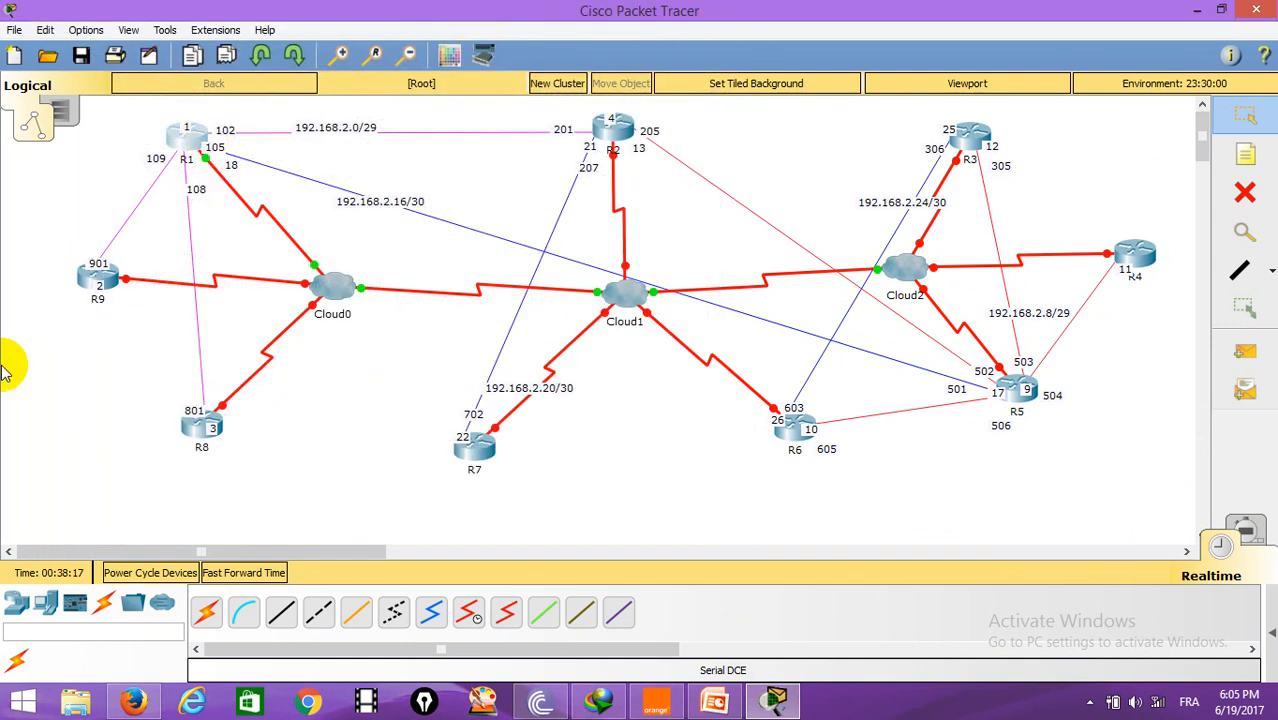
Step: Open the CLI of router R9 and enter global configuration mode
{"action": "left_click", "coordinate": [100, 276]}
{"action": "left_click", "coordinate": [537, 172]}
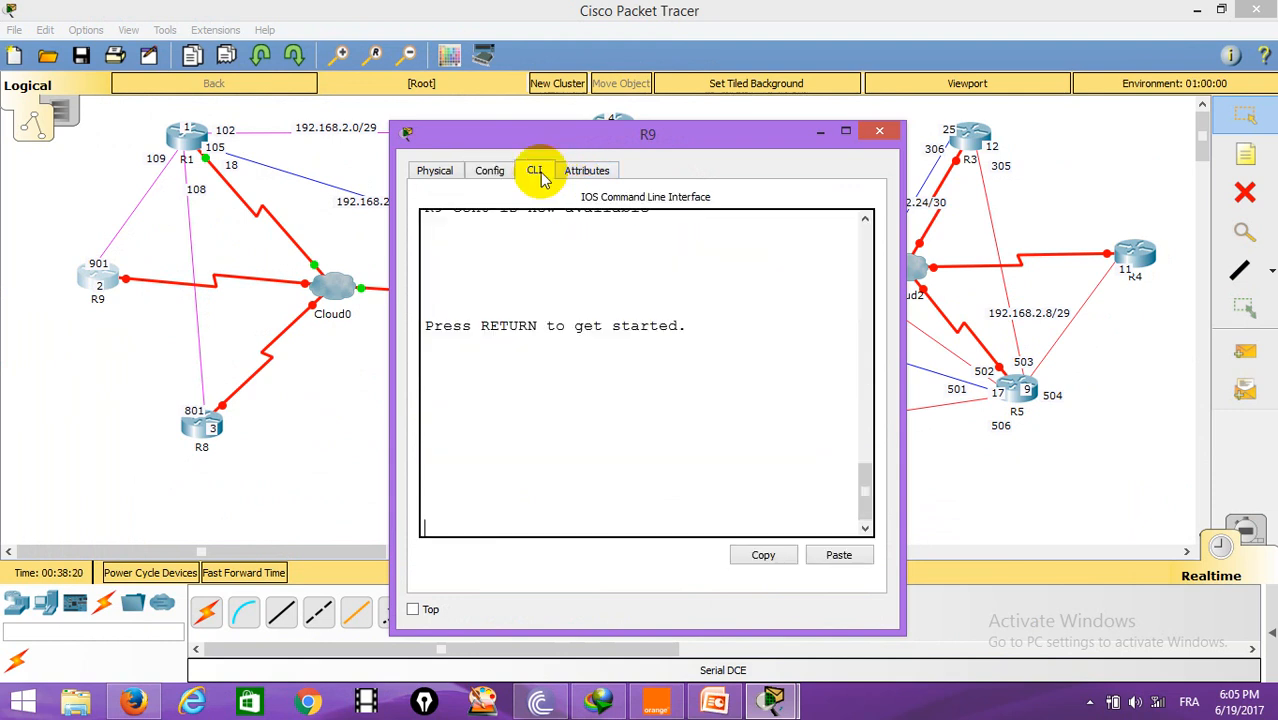
{"action": "key", "text": "Return"}
{"action": "key", "text": "Return"}
{"action": "type", "text": "en"}
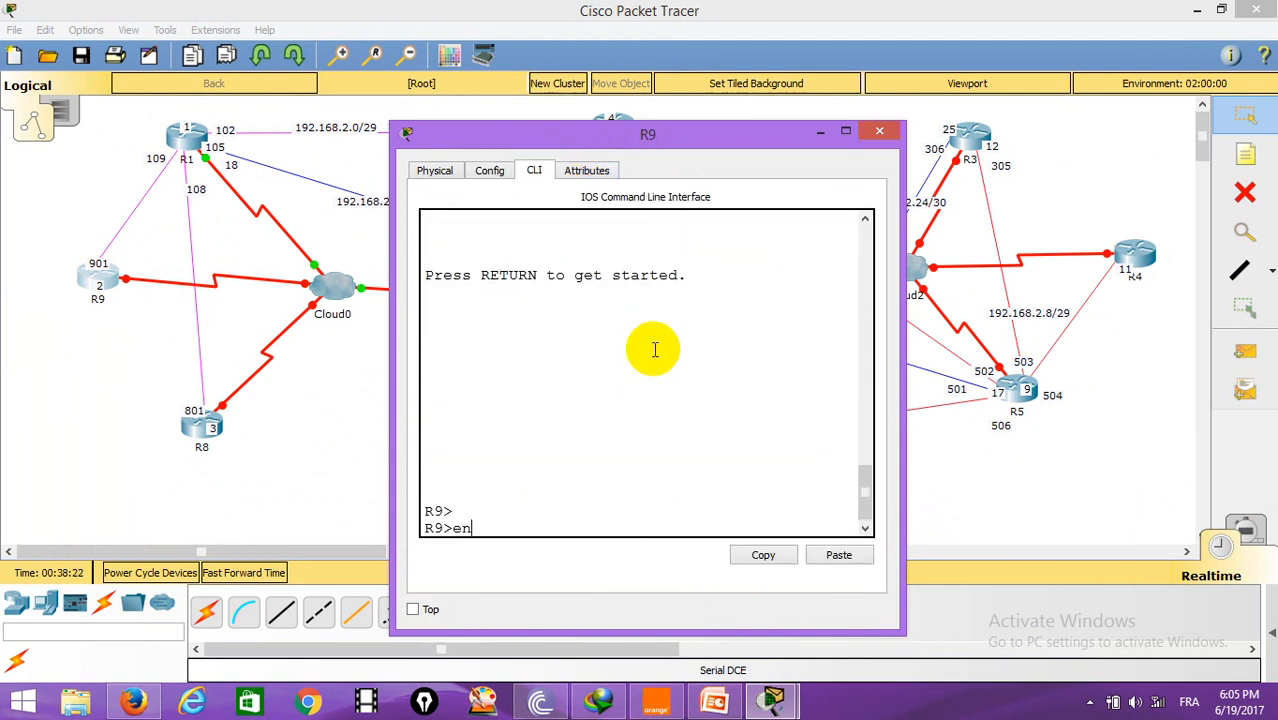
{"action": "key", "text": "Return"}
{"action": "type", "text": "conf t"}
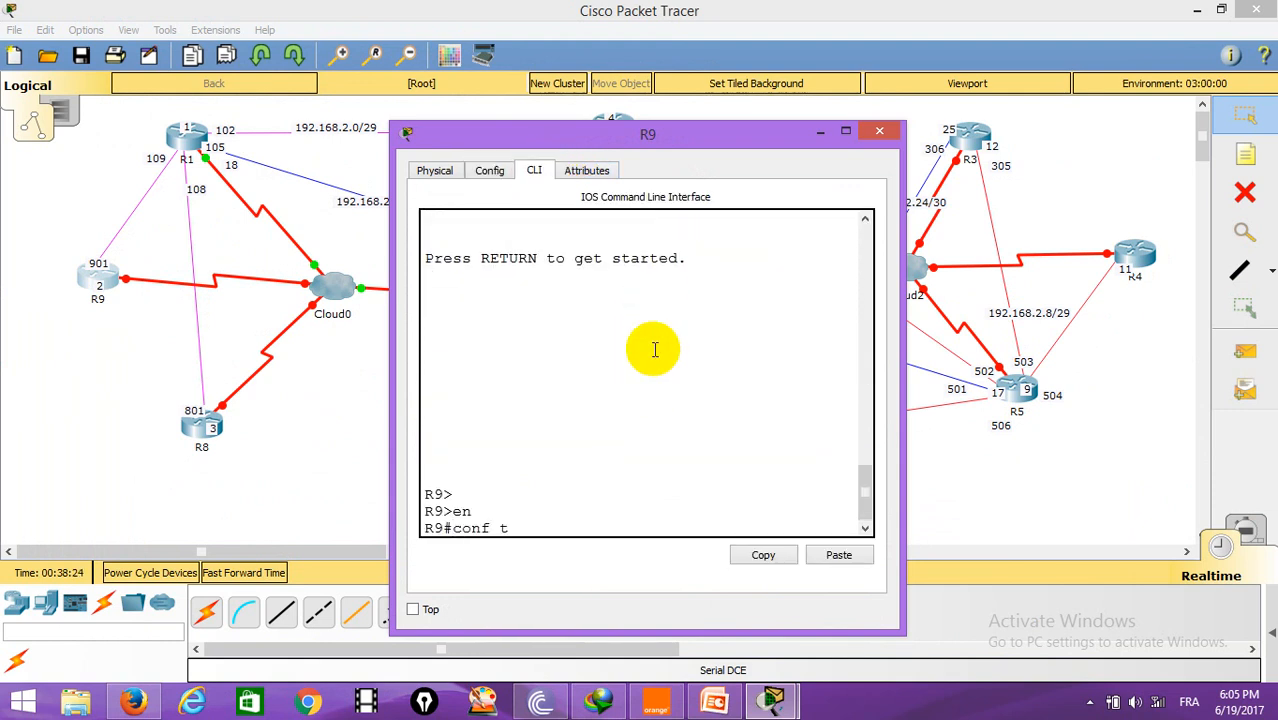
{"action": "key", "text": "Return"}
Step: Set frame-relay encapsulation on R9's Serial0/0 interface
{"action": "type", "text": "int se0/0"}
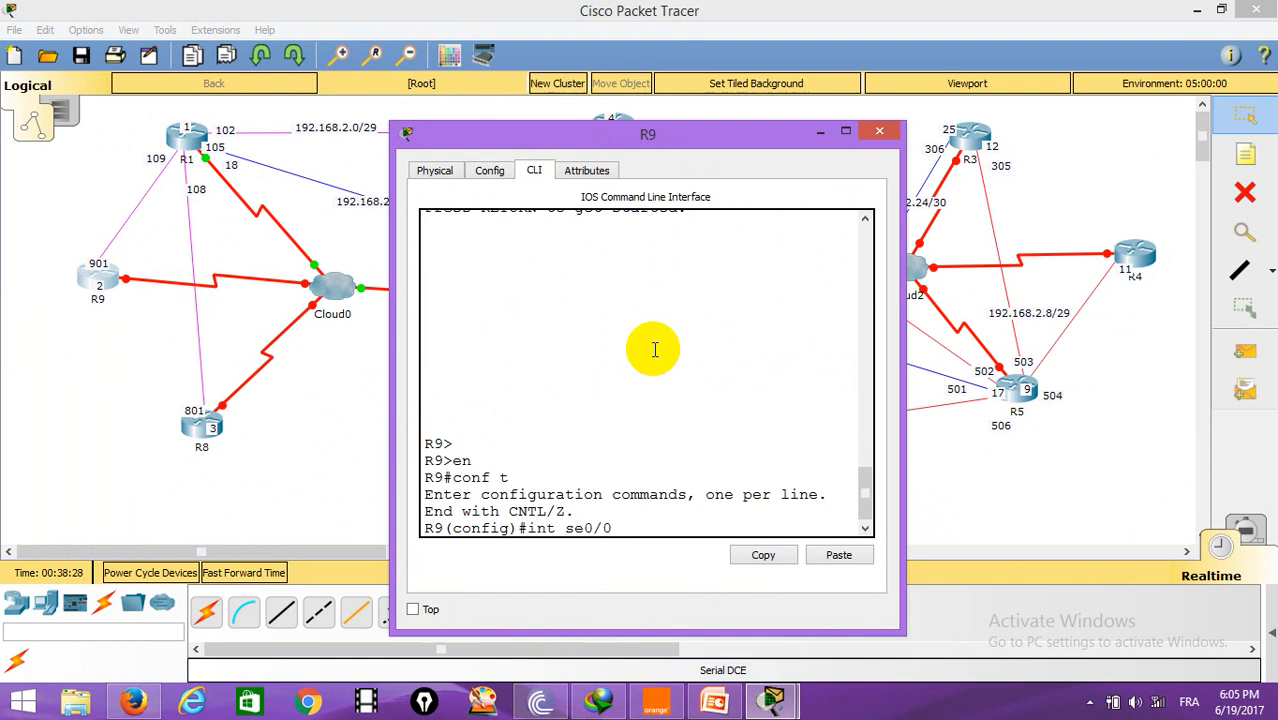
{"action": "key", "text": "Return"}
{"action": "scroll", "coordinate": [651, 349], "scroll_direction": "up", "scroll_amount": 1}
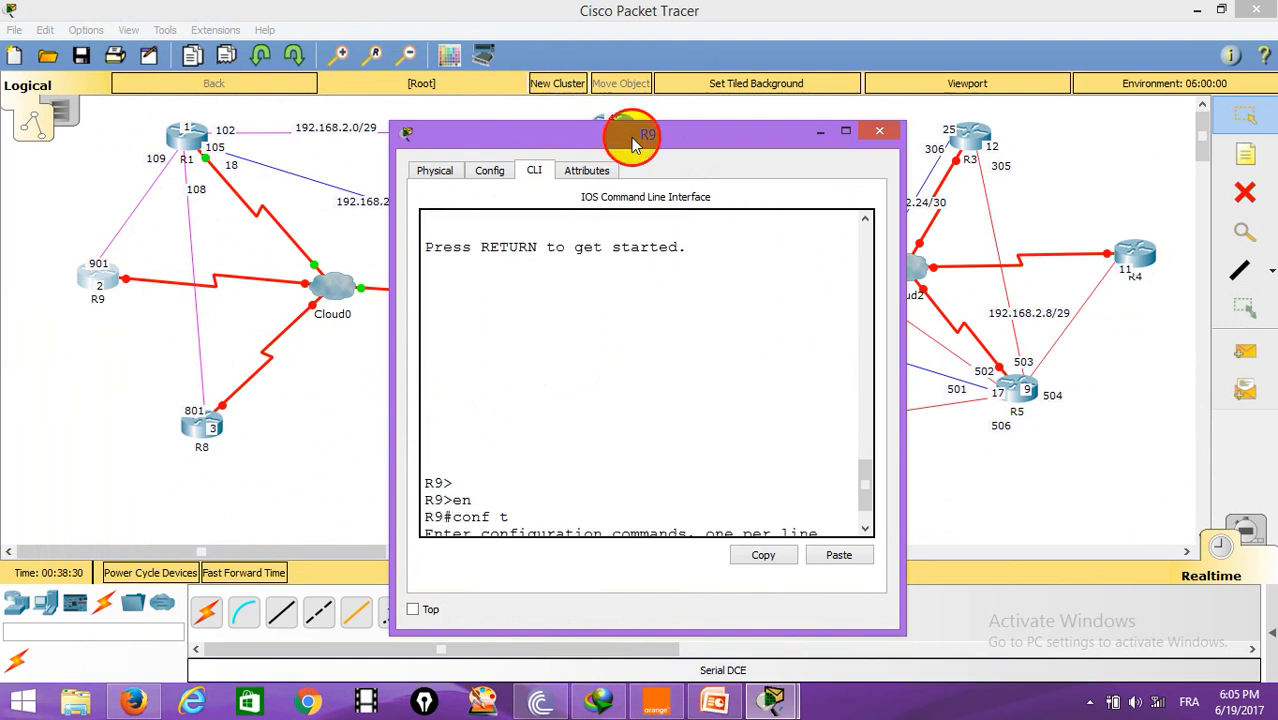
{"action": "left_click_drag", "start_coordinate": [632, 143], "coordinate": [699, 97]}
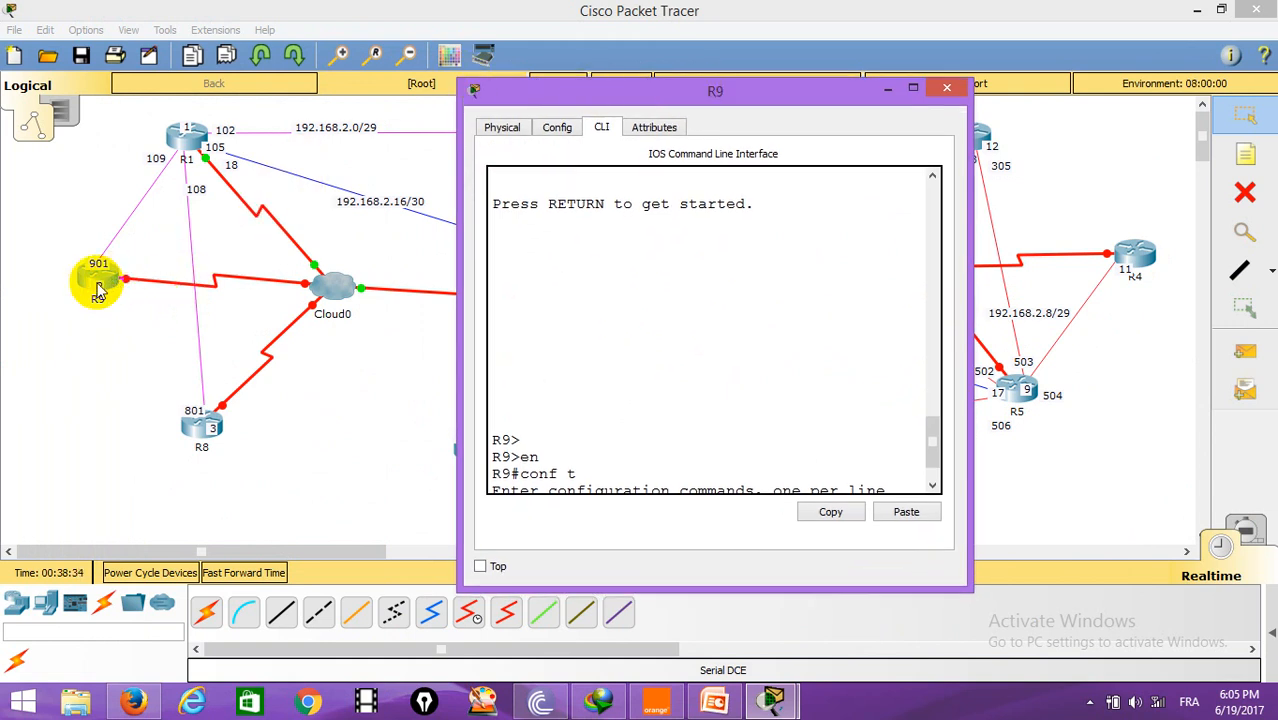
{"action": "scroll", "coordinate": [933, 442], "scroll_direction": "down", "scroll_amount": 2}
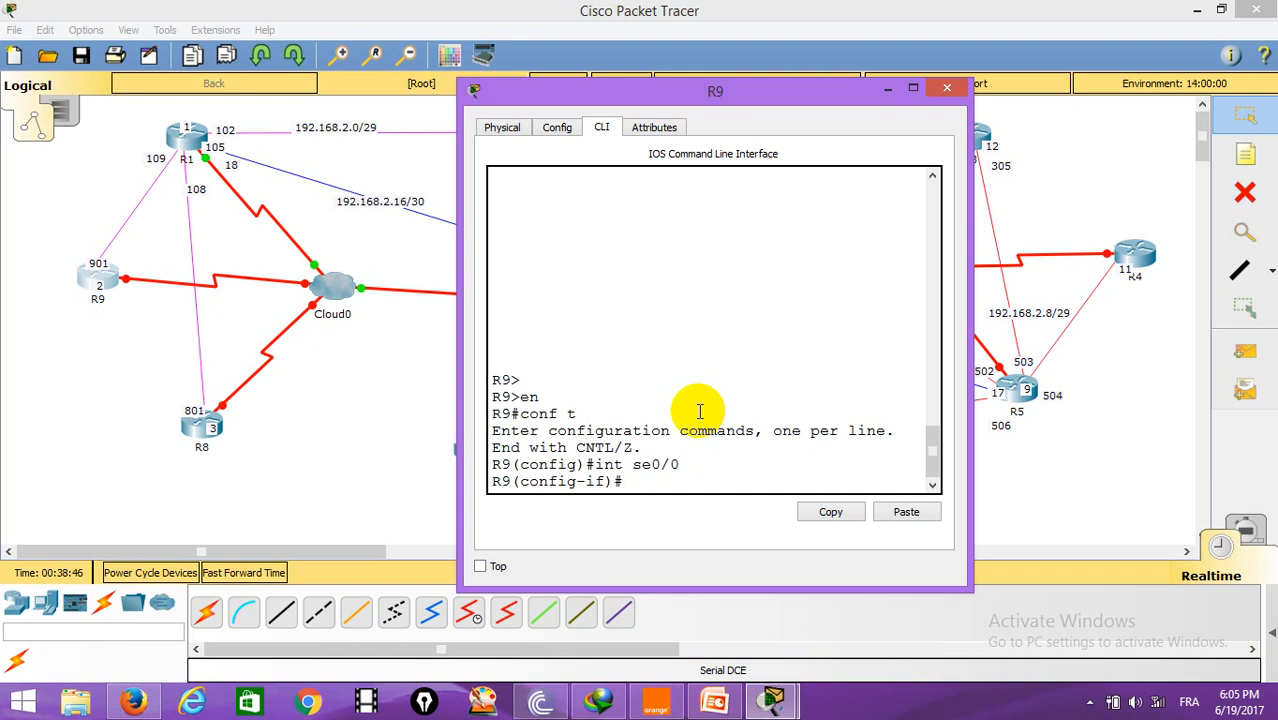
{"action": "type", "text": "en"}
{"action": "key", "text": "Tab"}
{"action": "type", "text": "fr"}
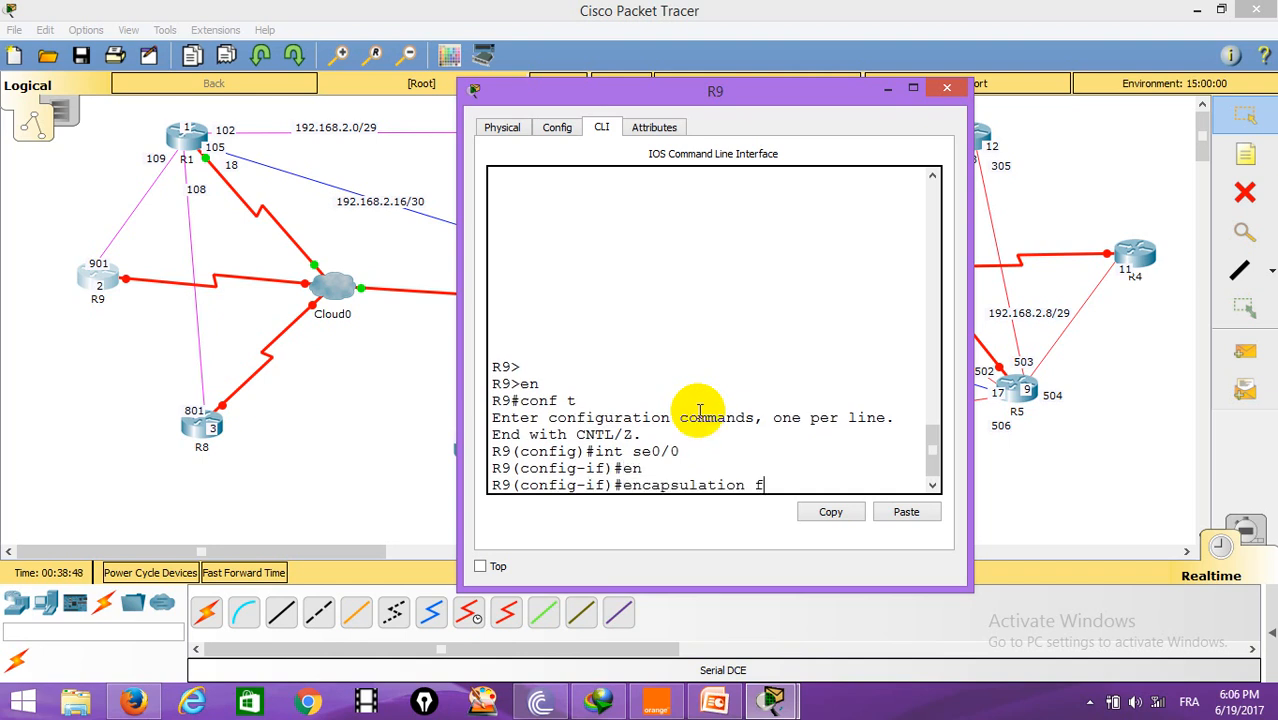
{"action": "key", "text": "Tab"}
{"action": "key", "text": "Return"}
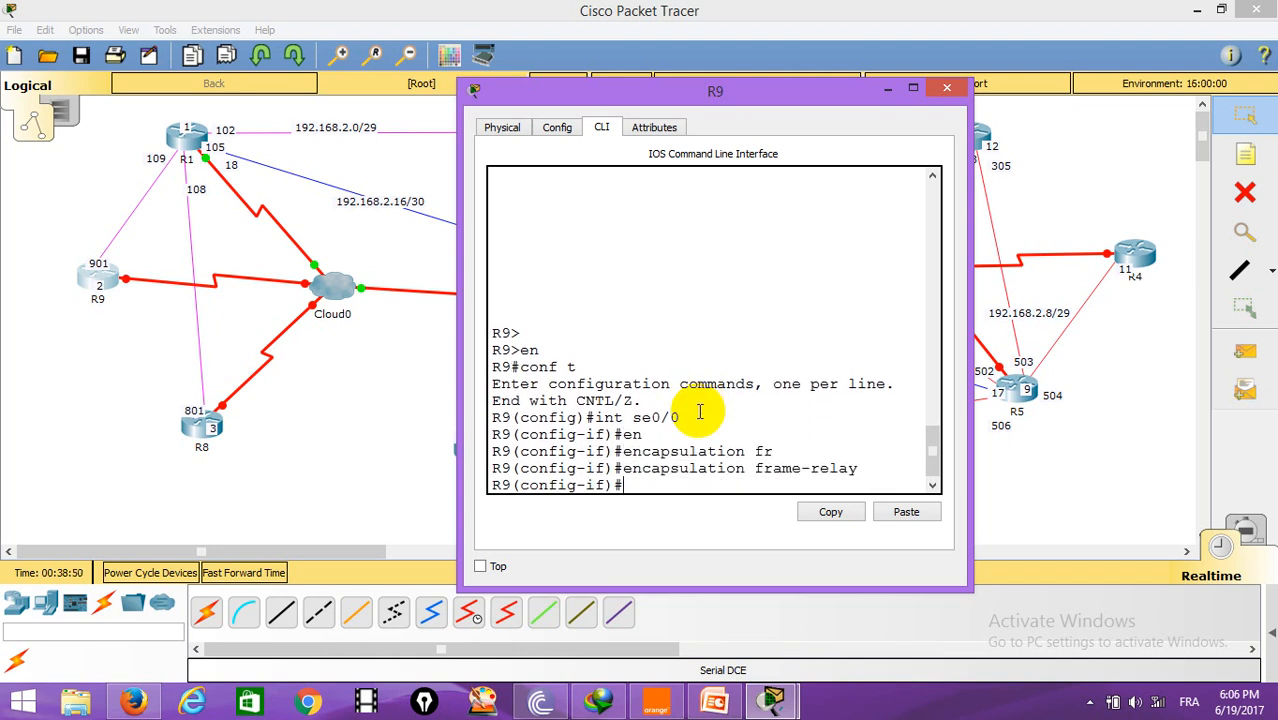
Step: Assign IP address 192.168.2.2 with mask 255.255.255.248 to R9's Serial0/0
{"action": "type", "text": "ip address 192.168.2."}
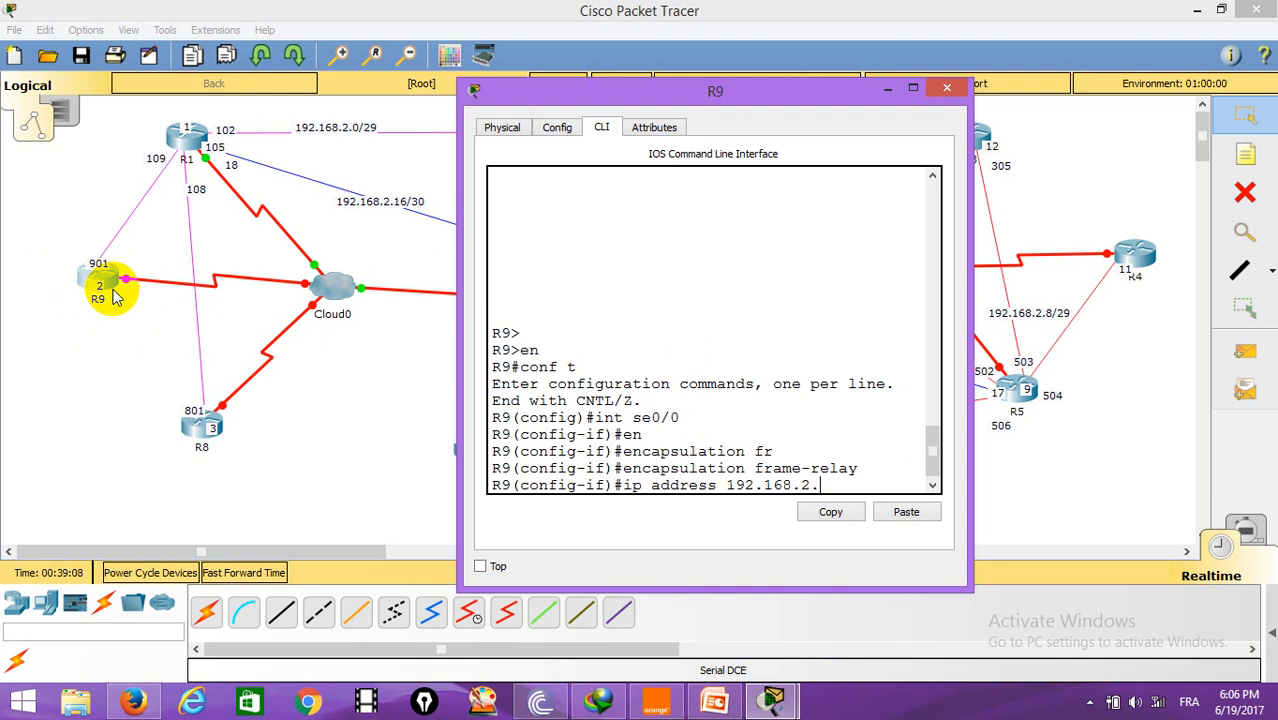
{"action": "type", "text": "255.255.255.248"}
{"action": "key", "text": "Return"}
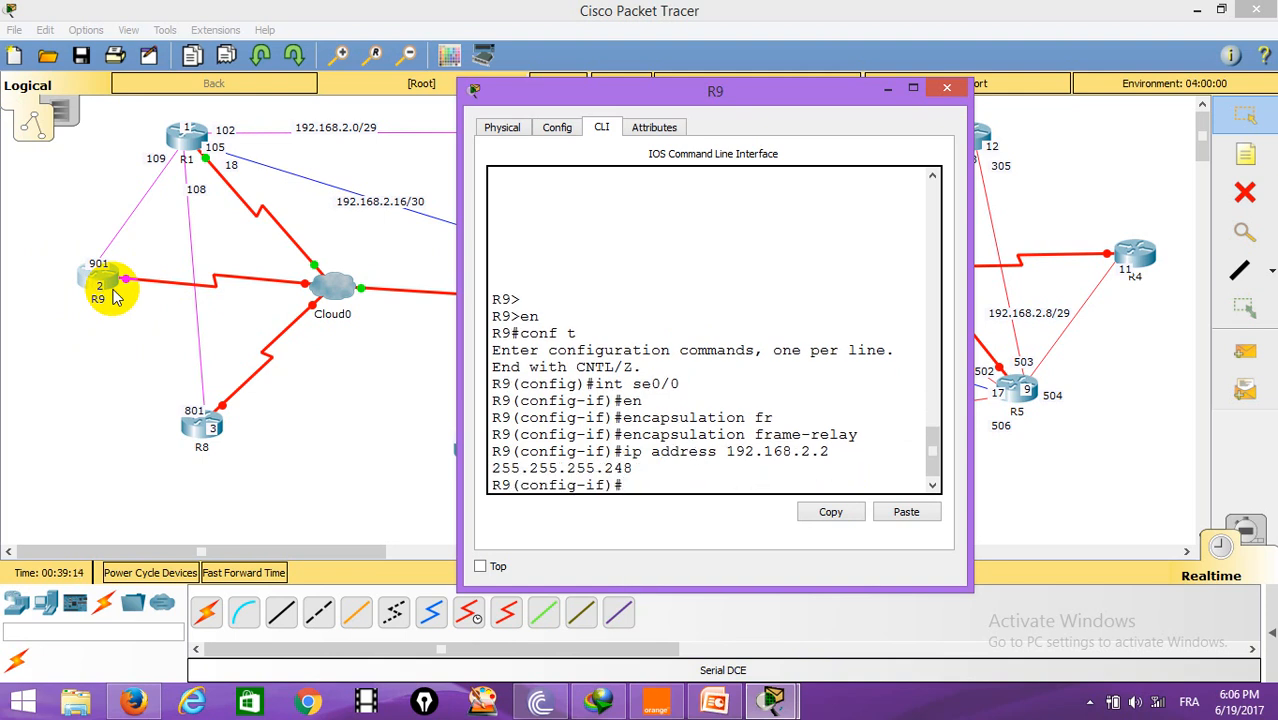
Step: Add a frame-relay map on R9 for IP 192.168.2.1 on DLCI 901
{"action": "type", "text": "fr"}
{"action": "key", "text": "Tab"}
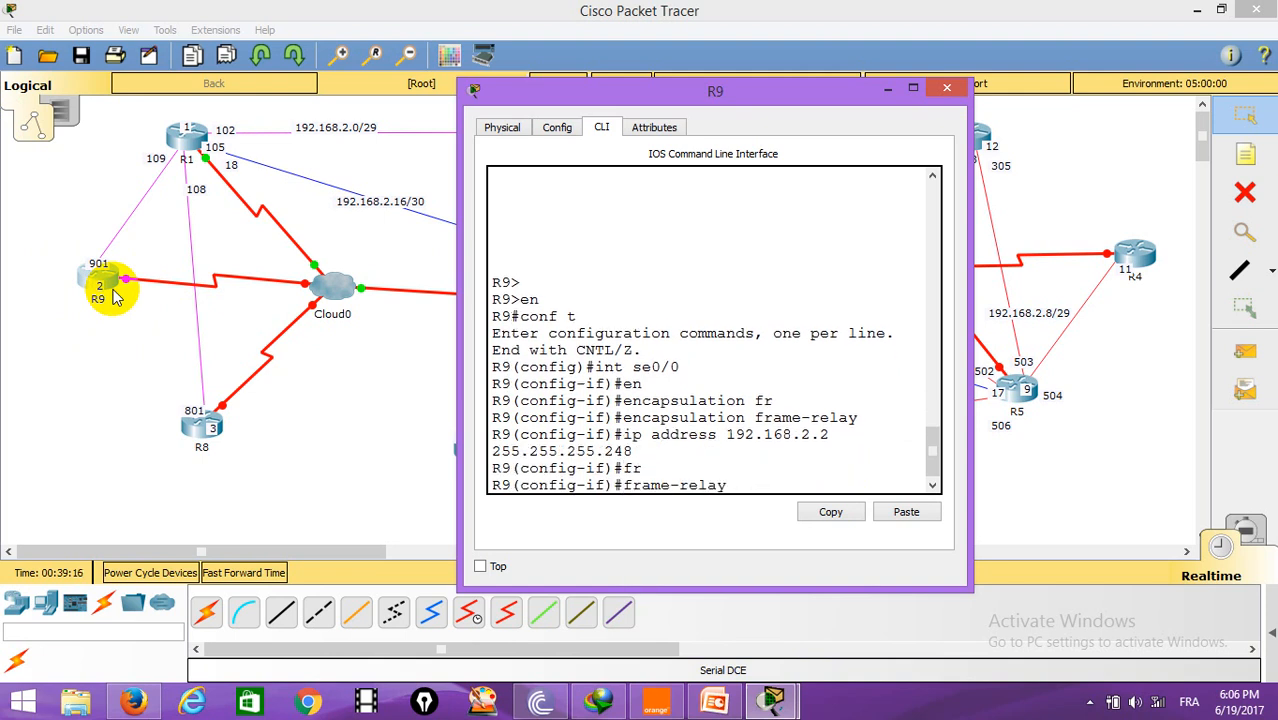
{"action": "type", "text": "m"}
{"action": "key", "text": "Tab"}
{"action": "type", "text": "i"}
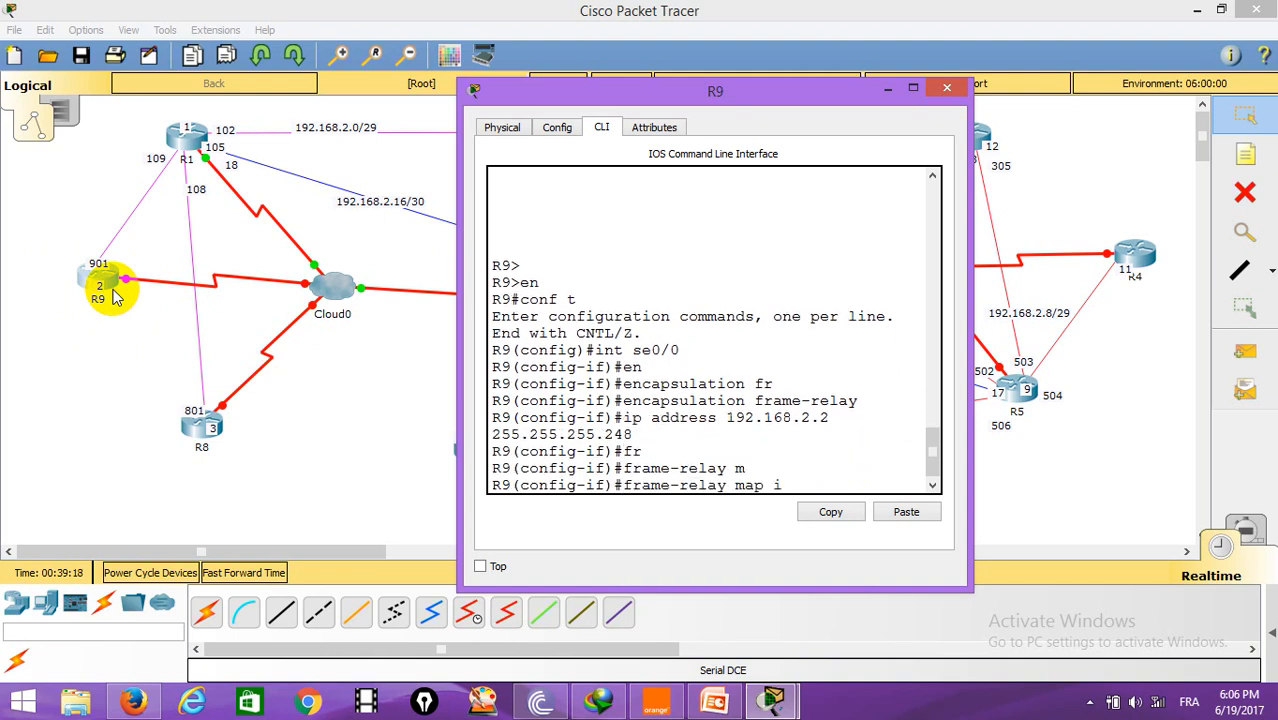
{"action": "key", "text": "Tab"}
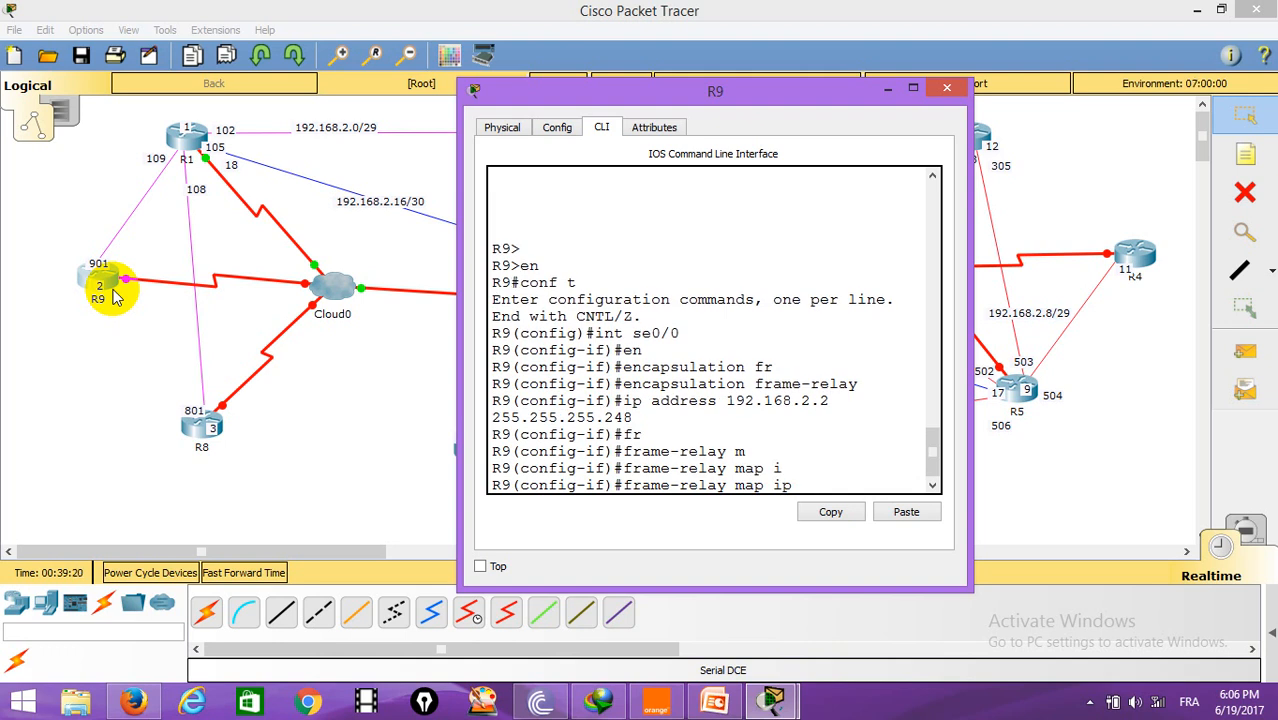
{"action": "type", "text": "192.168.2.1 901"}
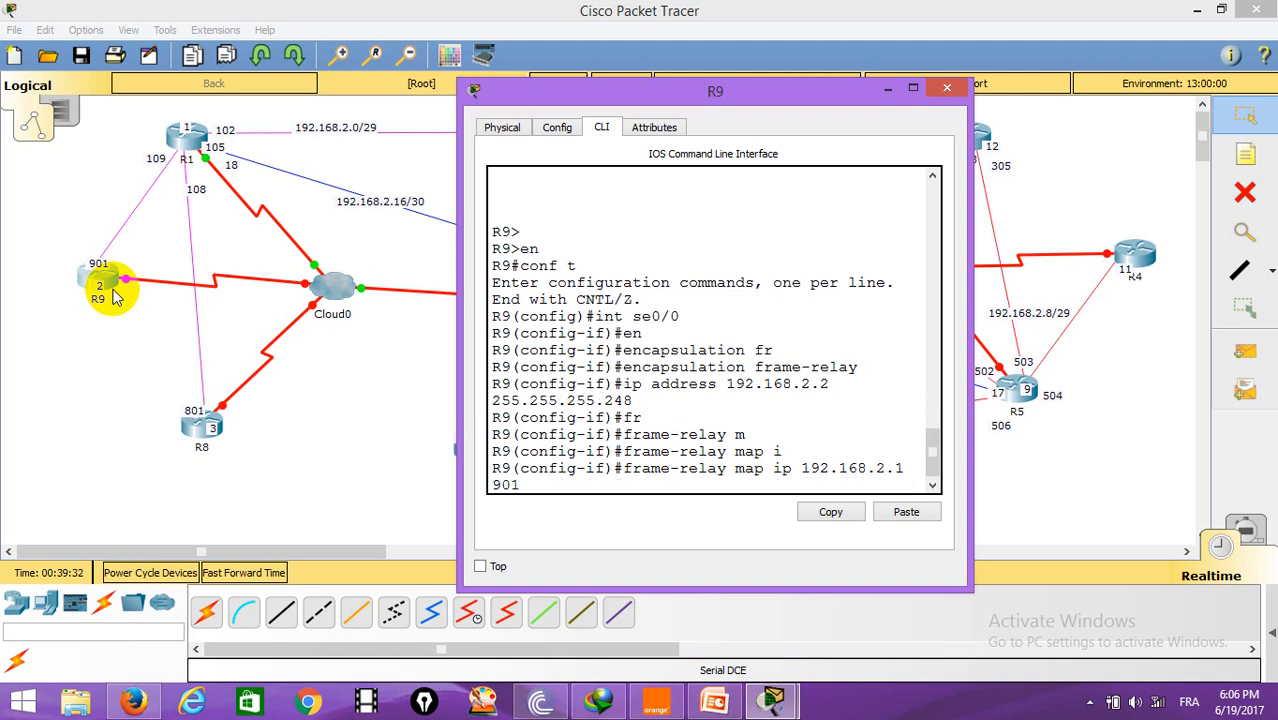
{"action": "key", "text": "Return"}
Step: Leave configuration mode on R9 and close its CLI window
{"action": "key", "text": "Return"}
{"action": "key", "text": "Return"}
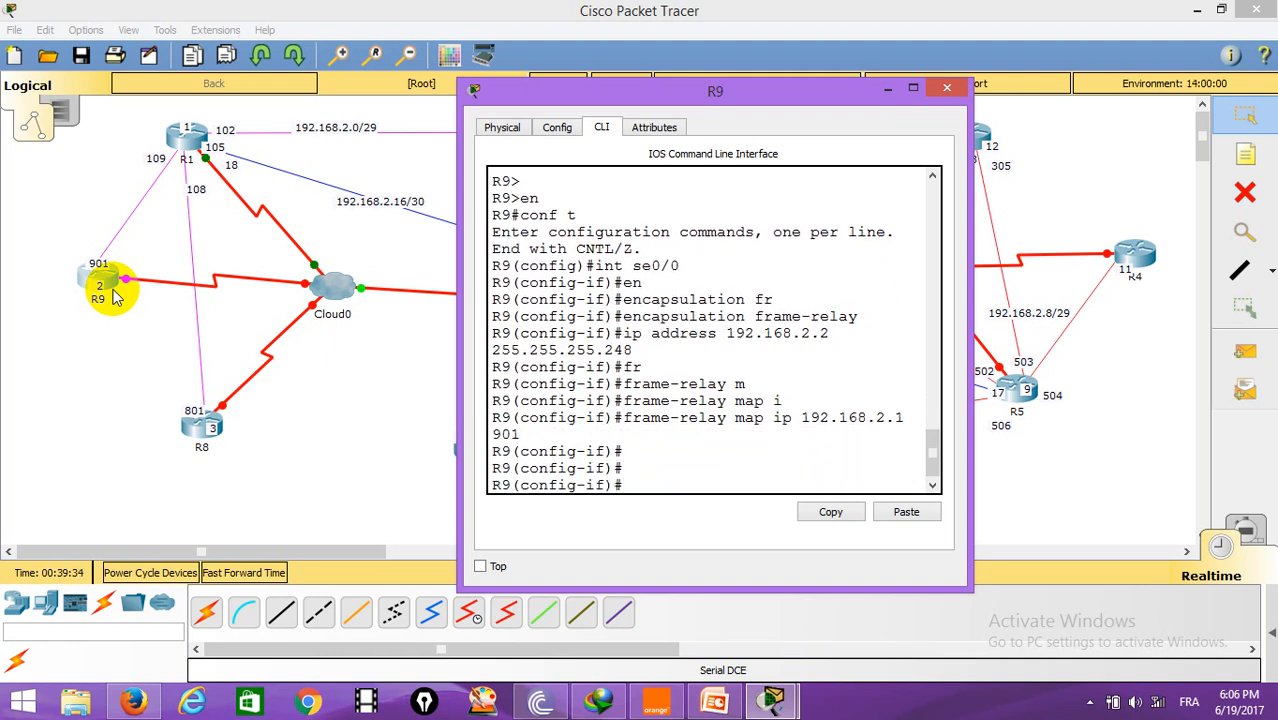
{"action": "type", "text": "end"}
{"action": "key", "text": "Return"}
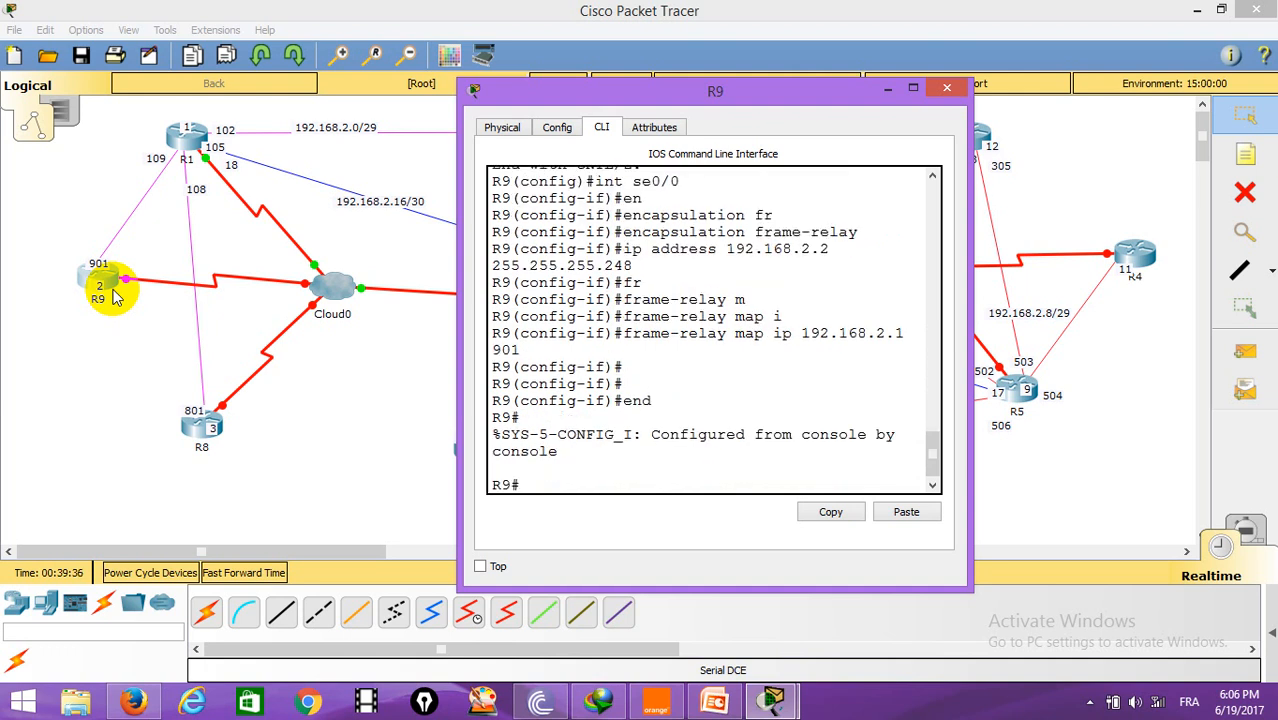
{"action": "left_click", "coordinate": [946, 88]}
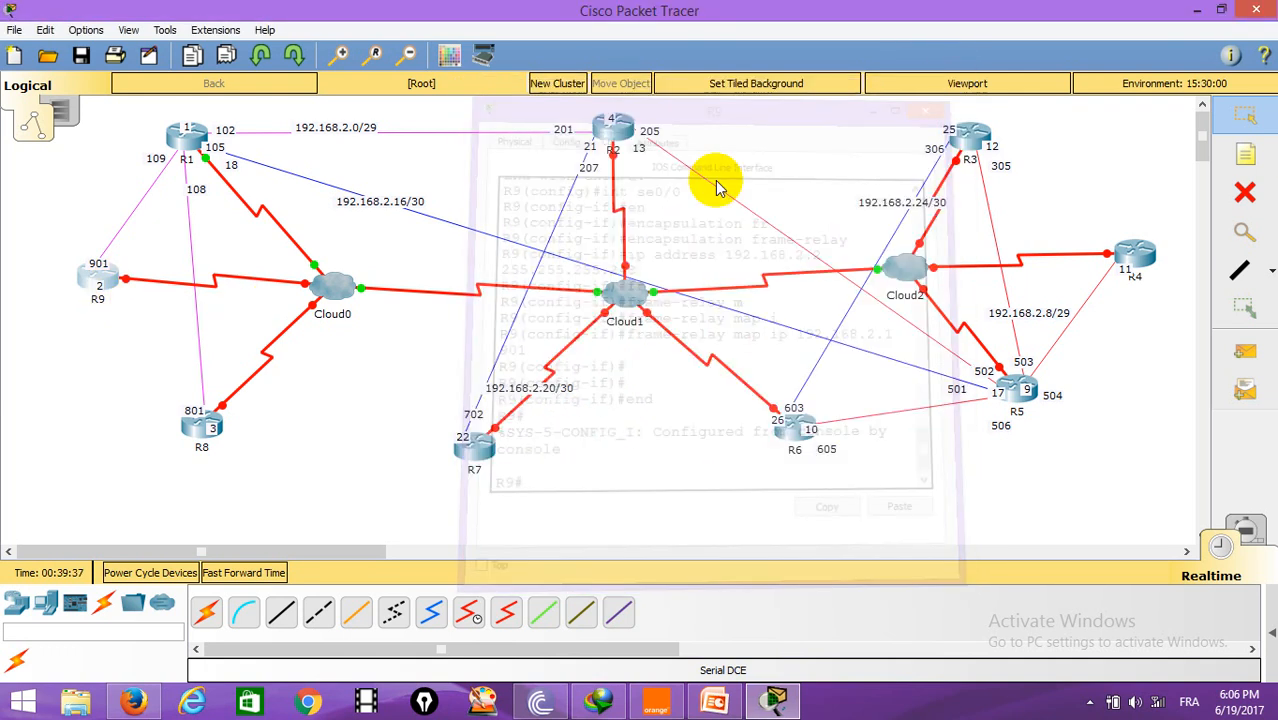
Step: Open the CLI of router R8 and enter global configuration mode
{"action": "left_click", "coordinate": [200, 425]}
{"action": "left_click", "coordinate": [535, 172]}
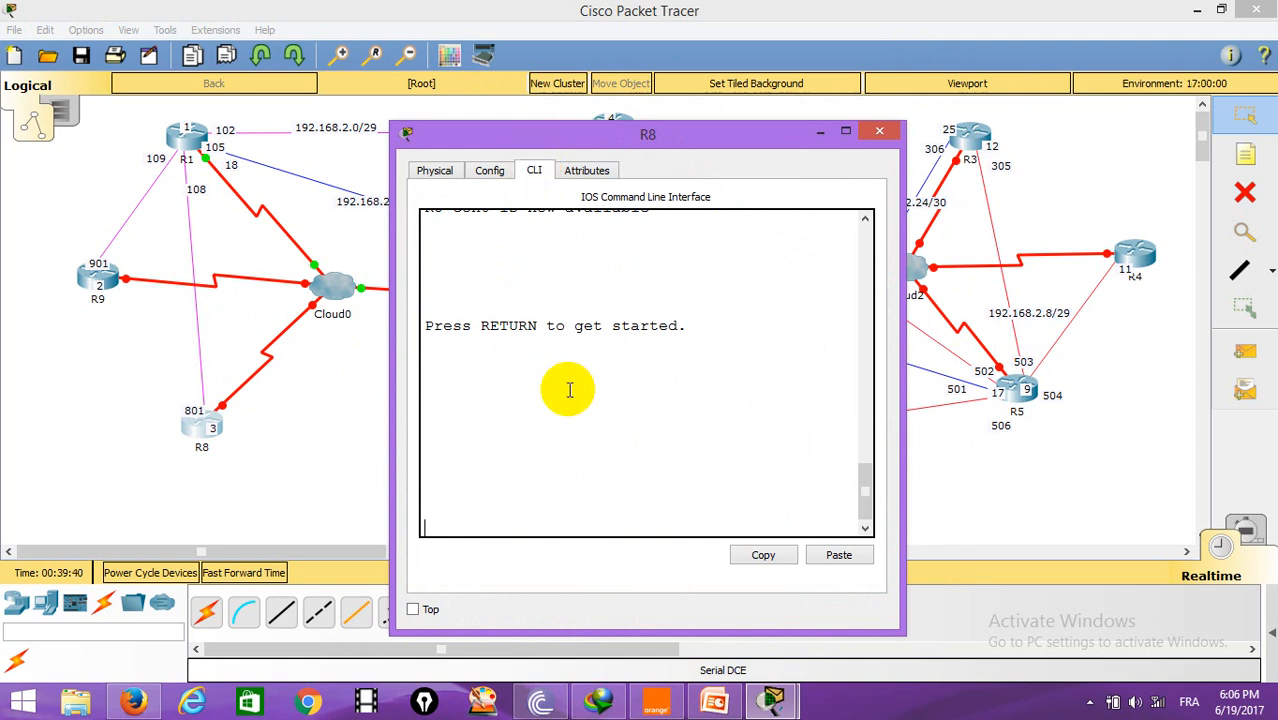
{"action": "key", "text": "Return"}
{"action": "key", "text": "Return"}
{"action": "type", "text": "en"}
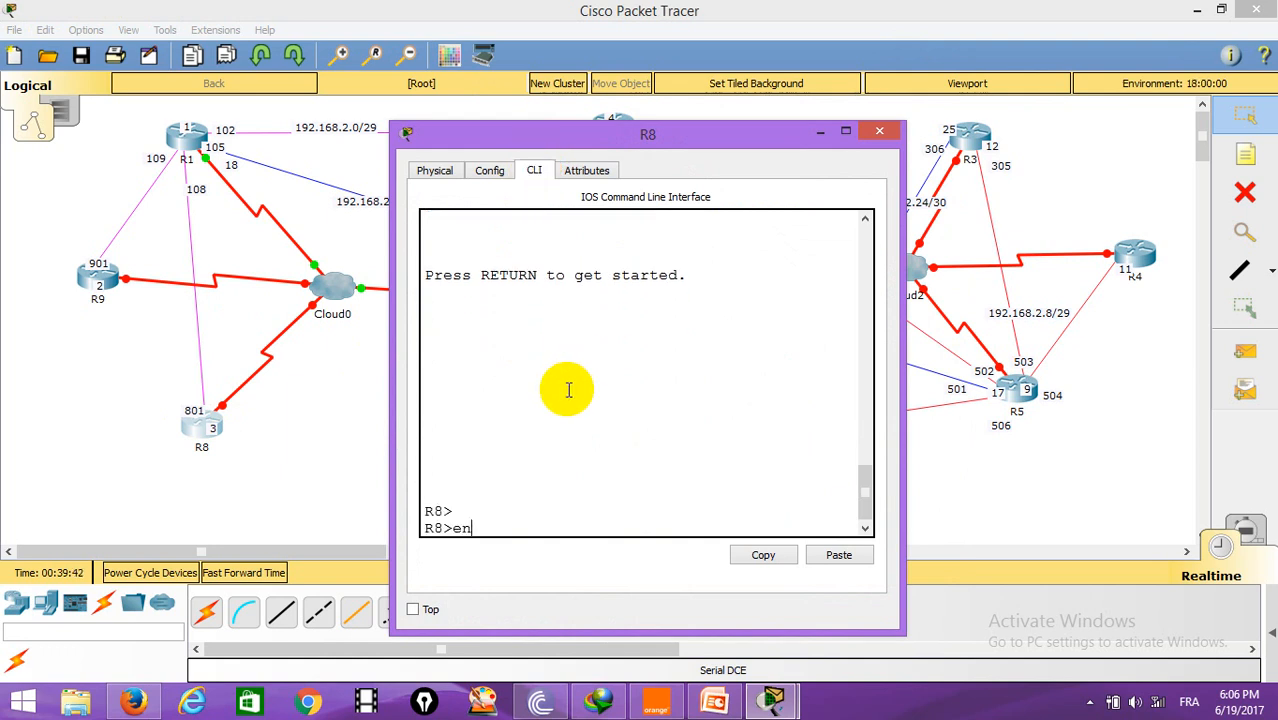
{"action": "key", "text": "Return"}
{"action": "type", "text": "in"}
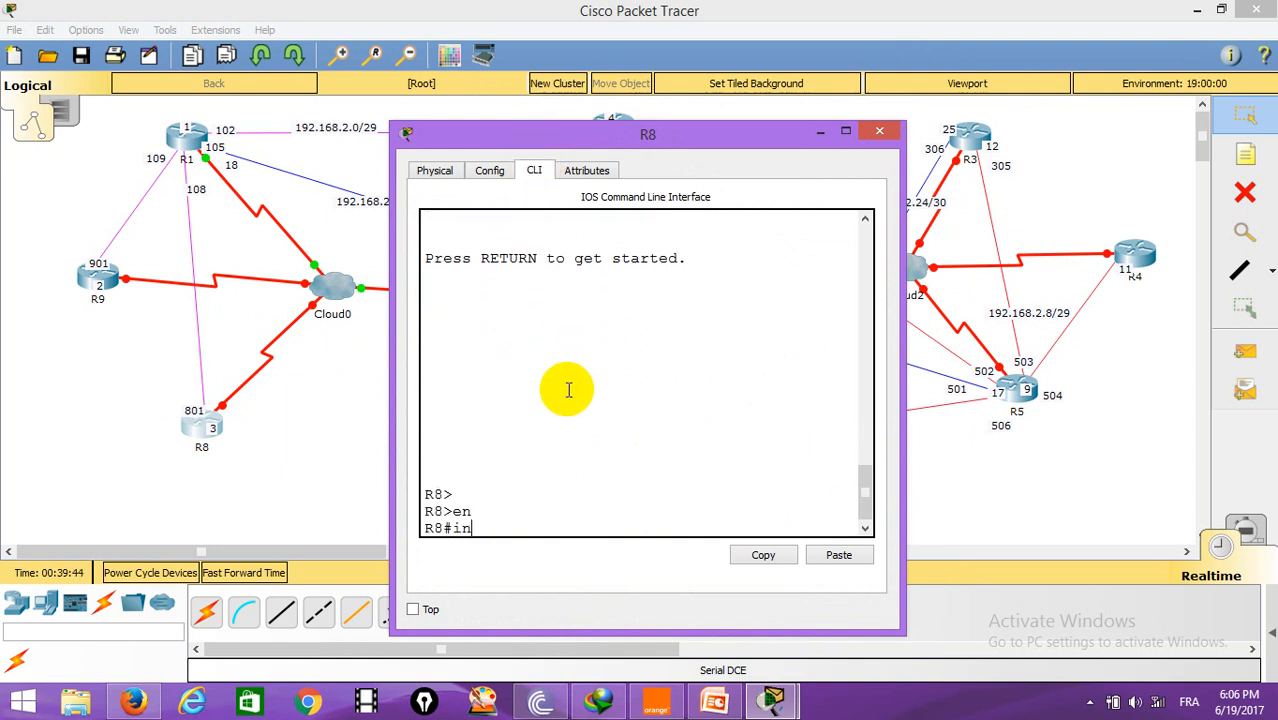
{"action": "type", "text": "t se0/0"}
{"action": "key", "text": "BackSpace"}
{"action": "key", "text": "BackSpace"}
{"action": "key", "text": "BackSpace"}
{"action": "key", "text": "BackSpace"}
{"action": "key", "text": "BackSpace"}
{"action": "key", "text": "BackSpace"}
{"action": "key", "text": "BackSpace"}
{"action": "key", "text": "BackSpace"}
{"action": "type", "text": "conf t"}
{"action": "key", "text": "Return"}
Step: Set frame-relay encapsulation on R8's Serial0/0 interface
{"action": "type", "text": "int se0"}
{"action": "type", "text": "/0"}
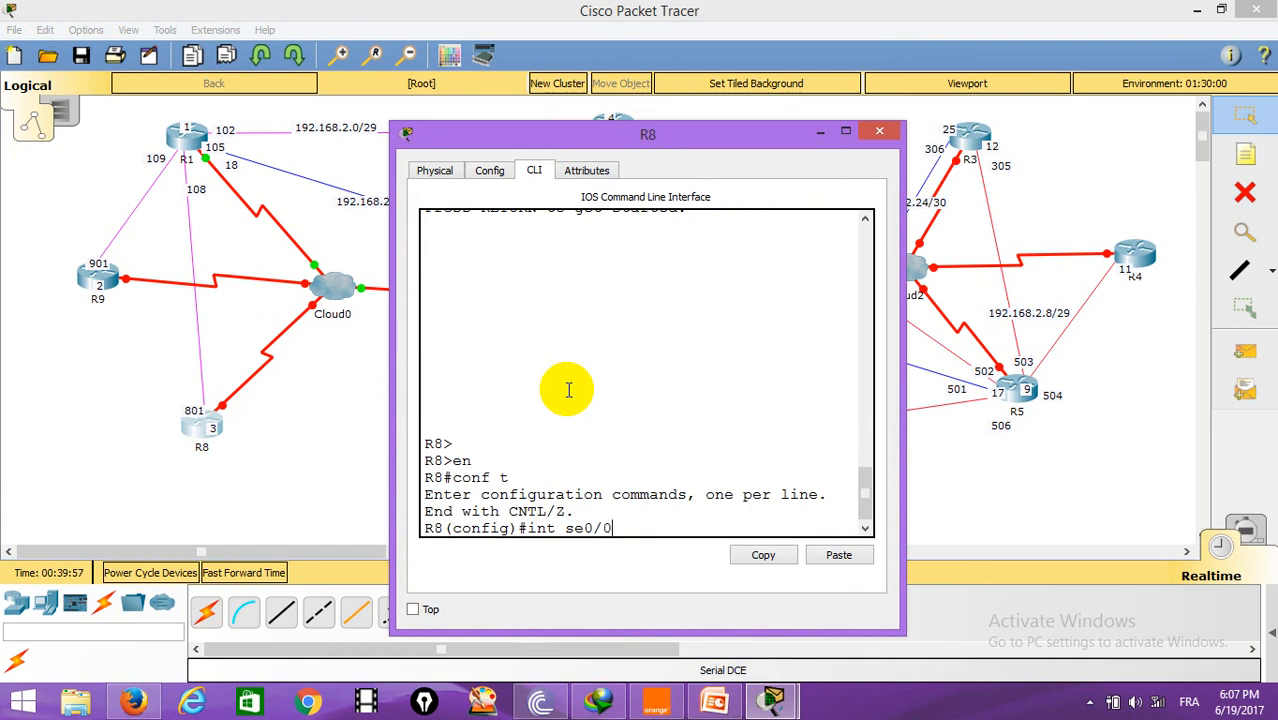
{"action": "key", "text": "Return"}
{"action": "type", "text": "e"}
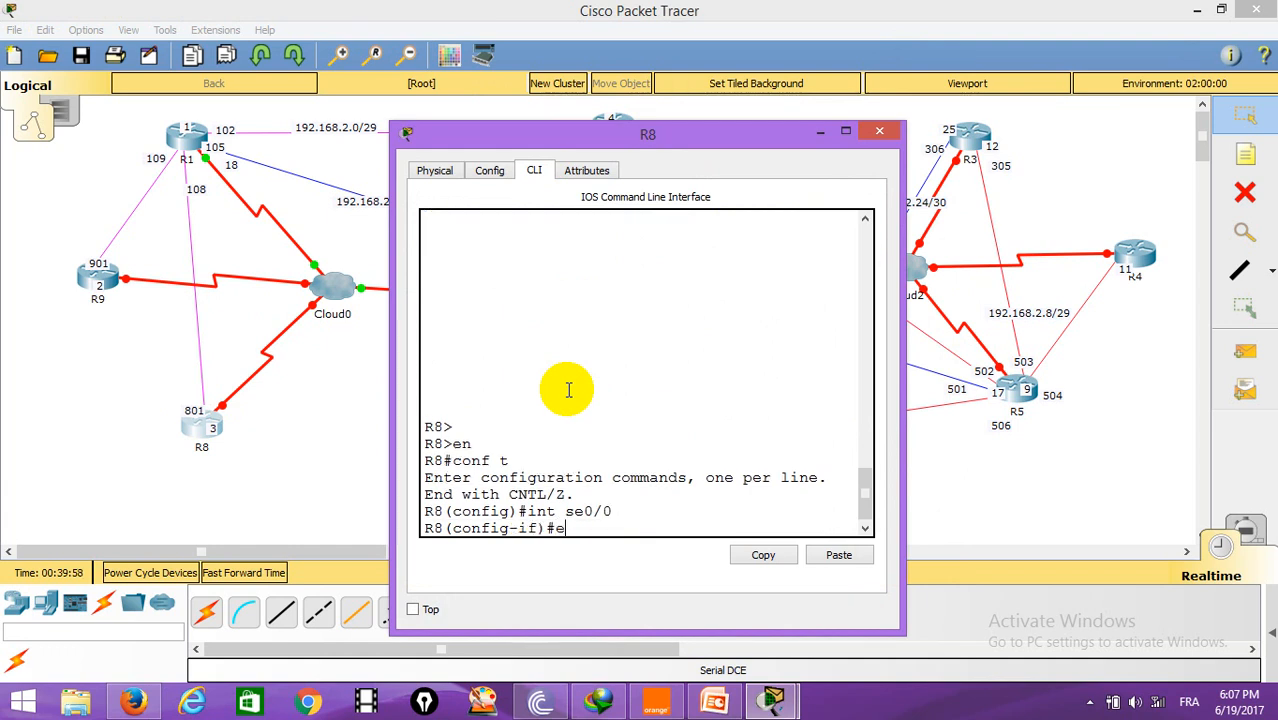
{"action": "type", "text": "n"}
{"action": "key", "text": "Tab"}
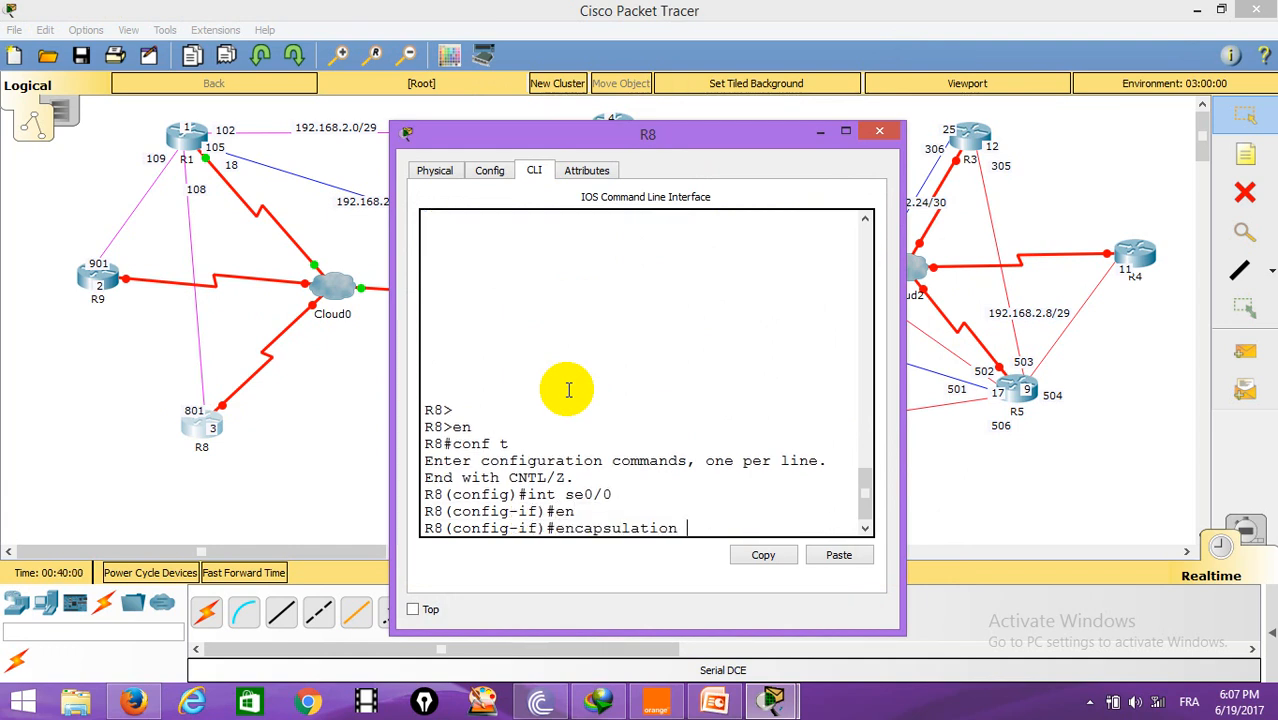
{"action": "type", "text": "fr"}
{"action": "key", "text": "Tab"}
{"action": "key", "text": "Return"}
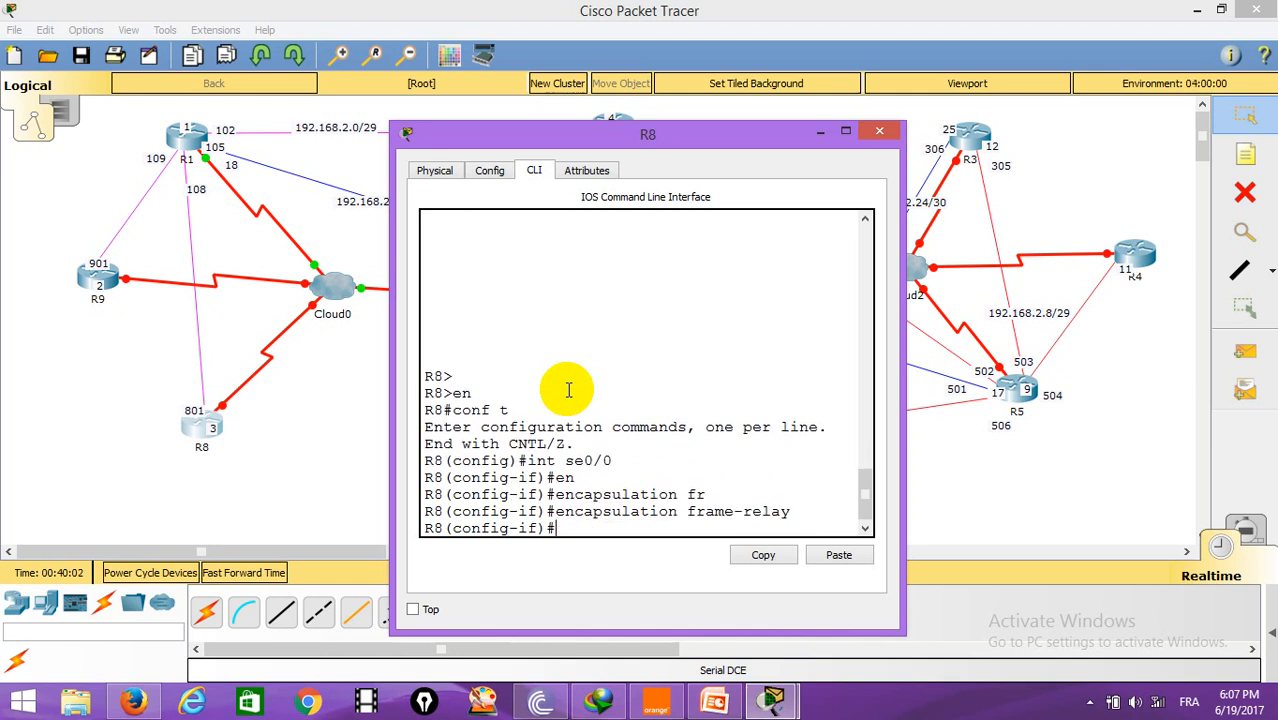
Step: Assign IP address 192.168.2.3 with mask 255.255.255.248 to R8's Serial0/0 interface
{"action": "type", "text": "ip addressb 19"}
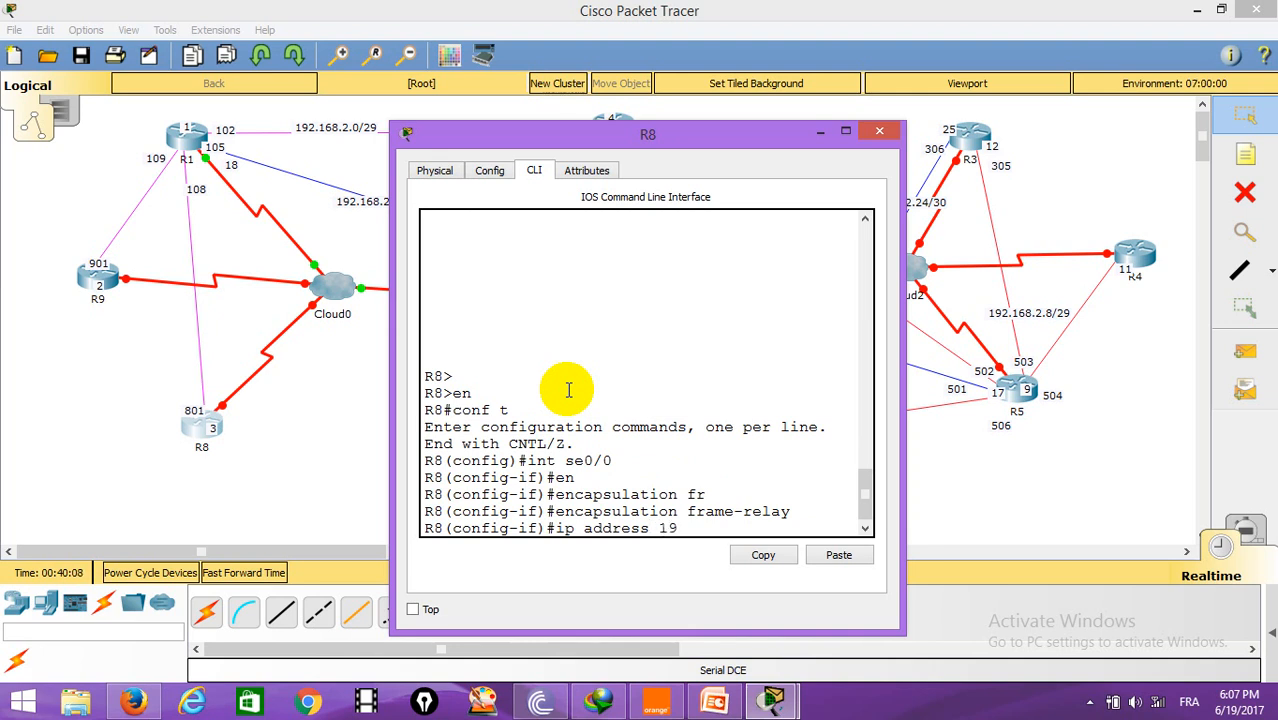
{"action": "type", "text": "2.168.2.3 255.255.255.24"}
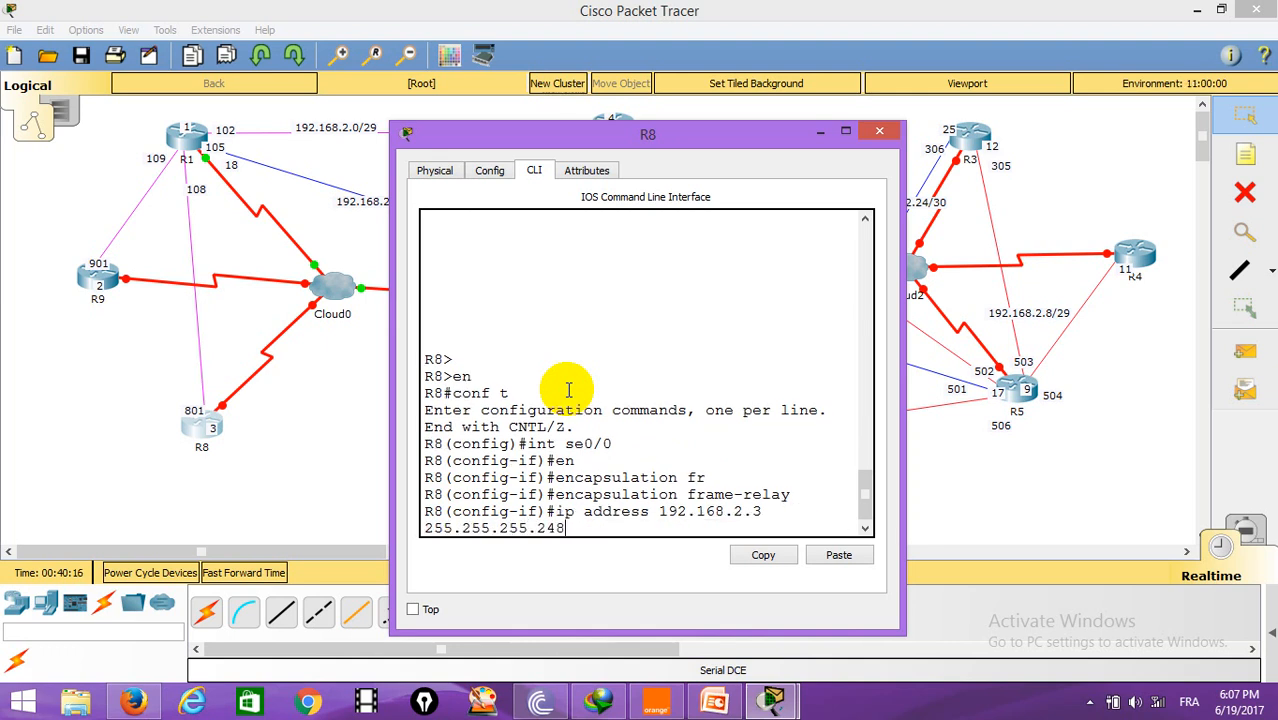
{"action": "type", "text": "8"}
{"action": "key", "text": "Return"}
Step: Add a frame-relay map on R8 for IP 192.168.2.1 on DLCI 801
{"action": "type", "text": "fr"}
{"action": "key", "text": "Tab"}
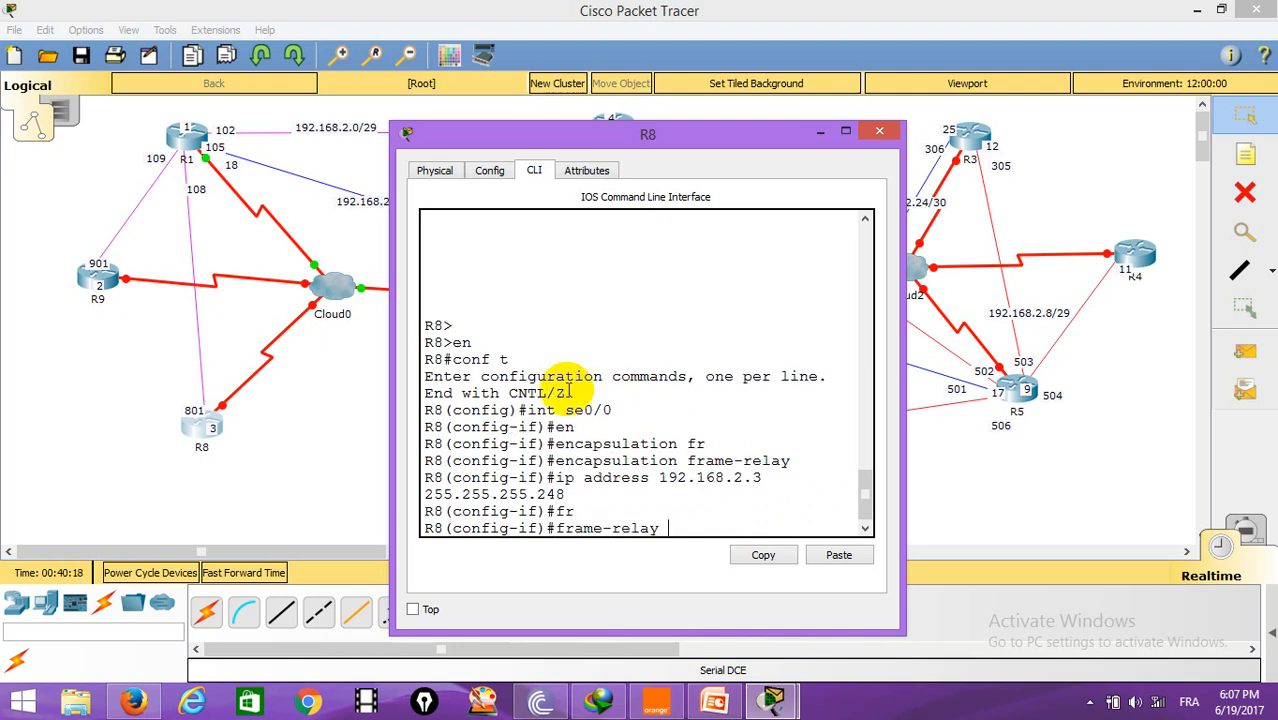
{"action": "type", "text": "m"}
{"action": "key", "text": "Tab"}
{"action": "type", "text": "i"}
{"action": "key", "text": "Tab"}
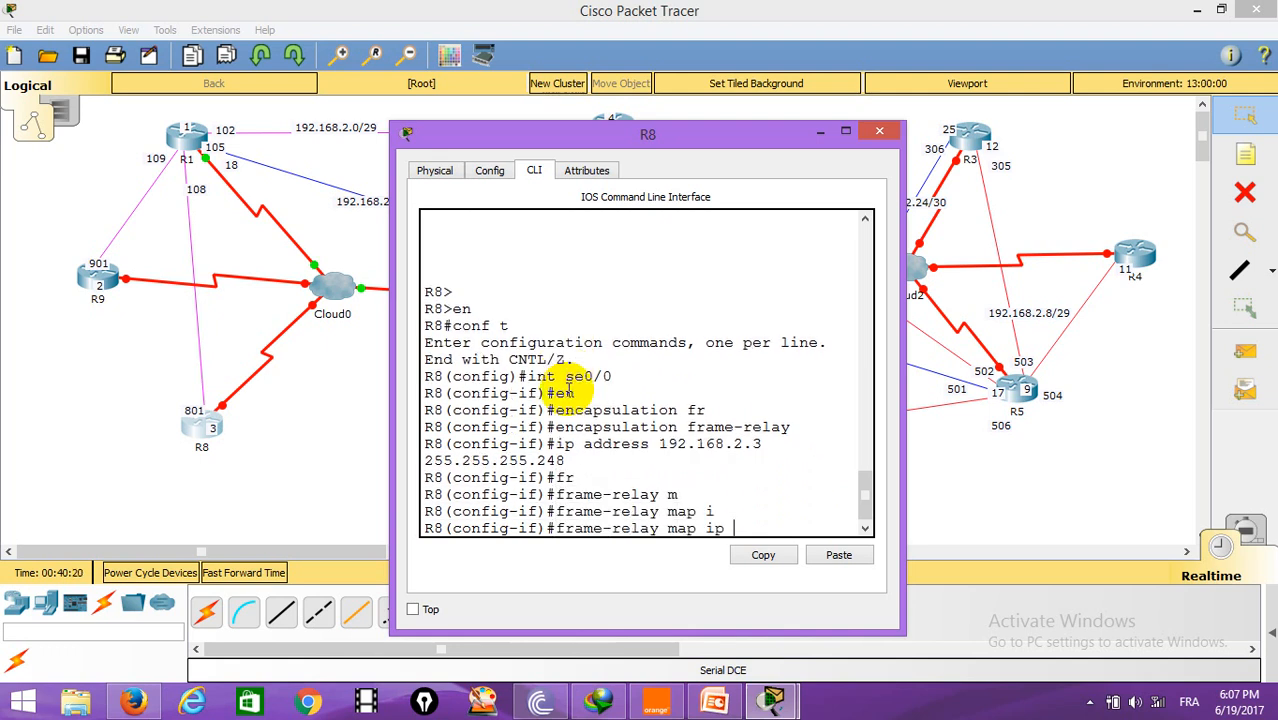
{"action": "type", "text": "192.168.2.1 801"}
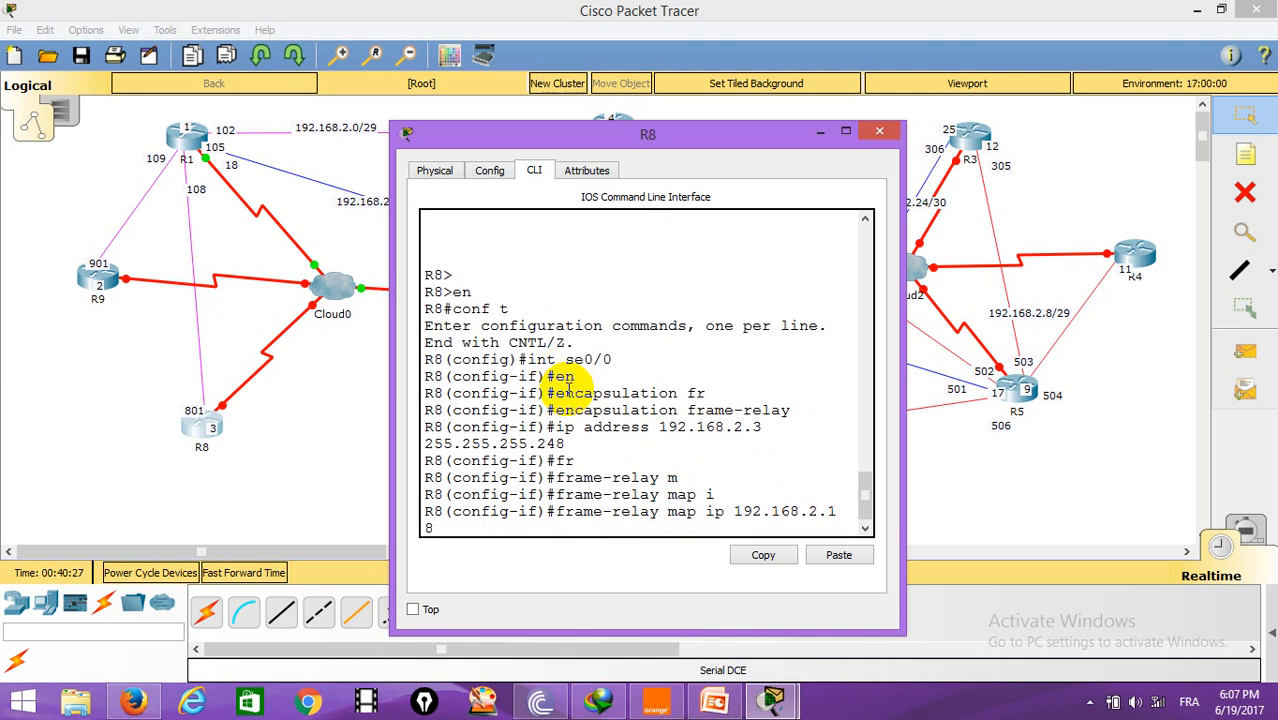
{"action": "key", "text": "Return"}
{"action": "key", "text": "Return"}
{"action": "key", "text": "Return"}
{"action": "key", "text": "Return"}
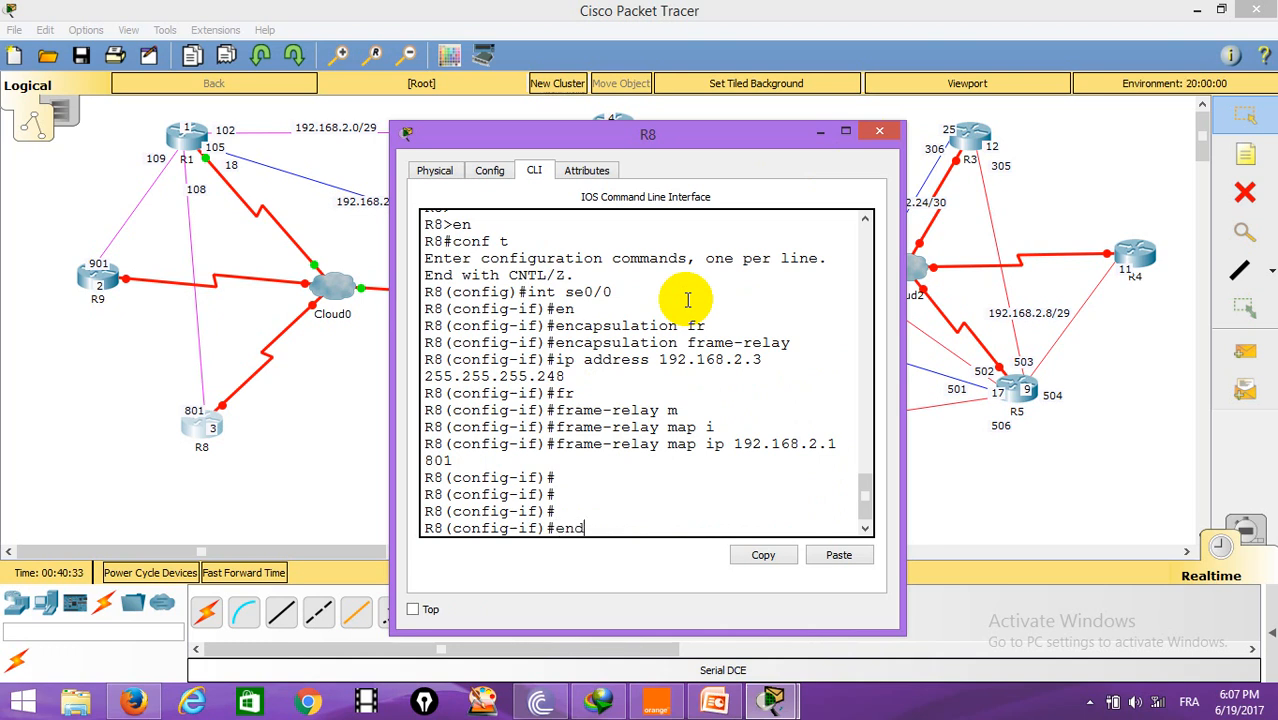
Step: Leave configuration mode on R8 and close its CLI window
{"action": "key", "text": "Return"}
{"action": "key", "text": "Return"}
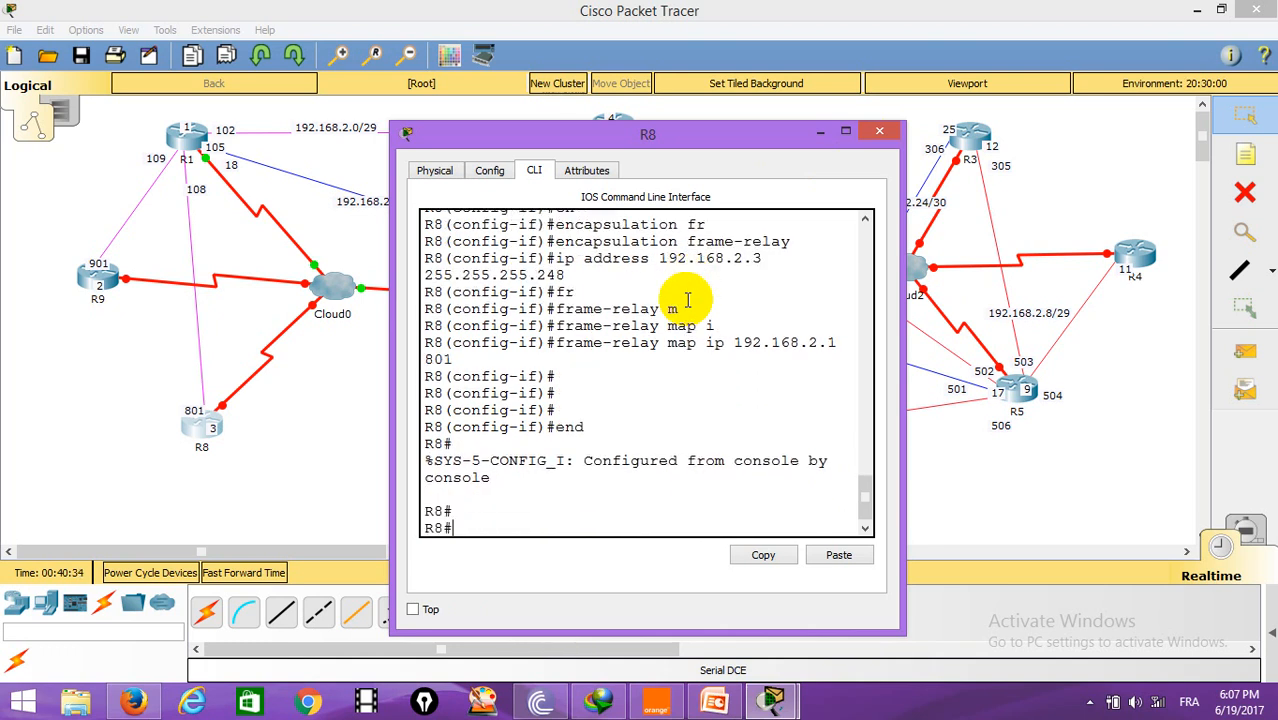
{"action": "left_click", "coordinate": [879, 131]}
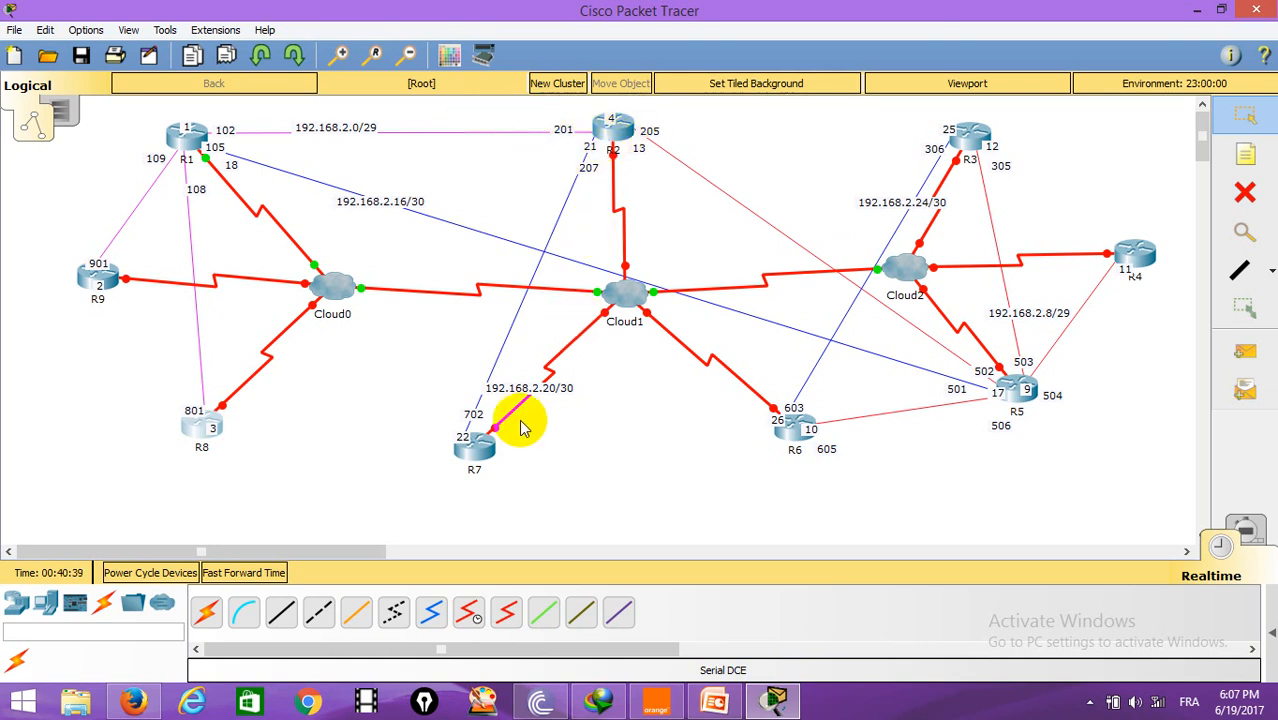
Step: Open the CLI of router R7 and enter global configuration mode
{"action": "left_click", "coordinate": [466, 463]}
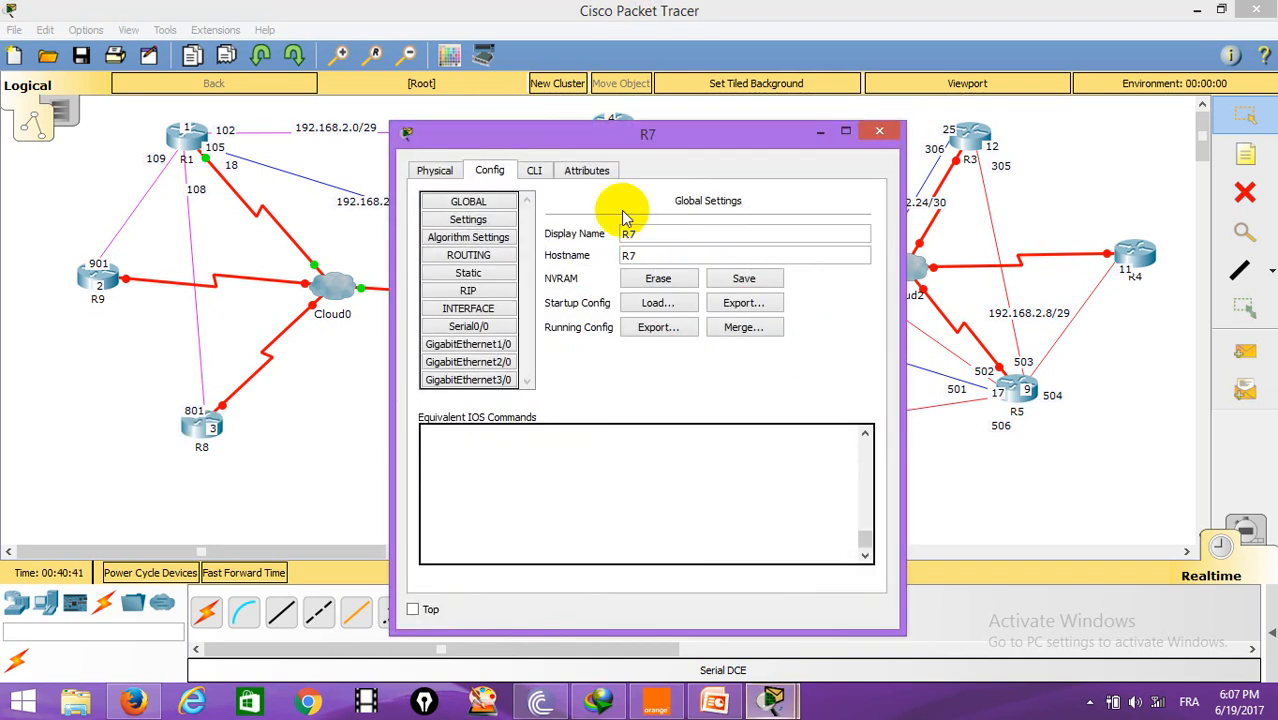
{"action": "left_click_drag", "start_coordinate": [642, 143], "coordinate": [907, 116]}
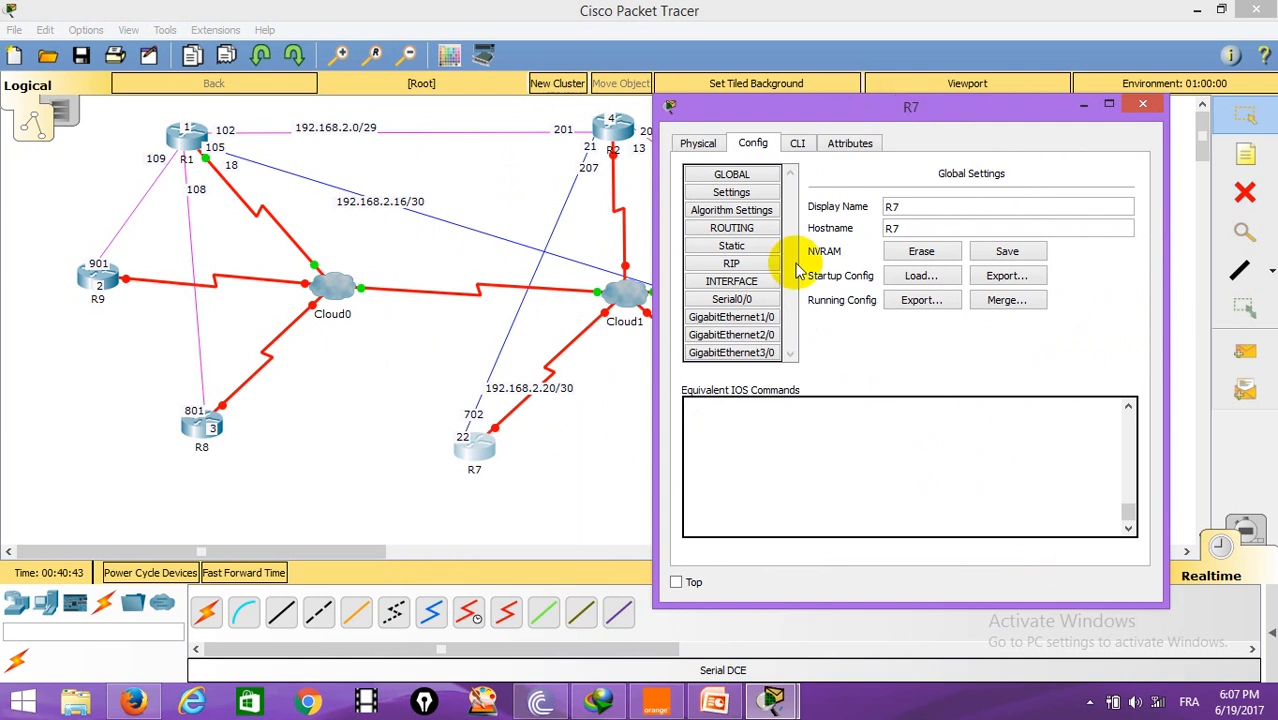
{"action": "left_click", "coordinate": [800, 143]}
{"action": "key", "text": "Return"}
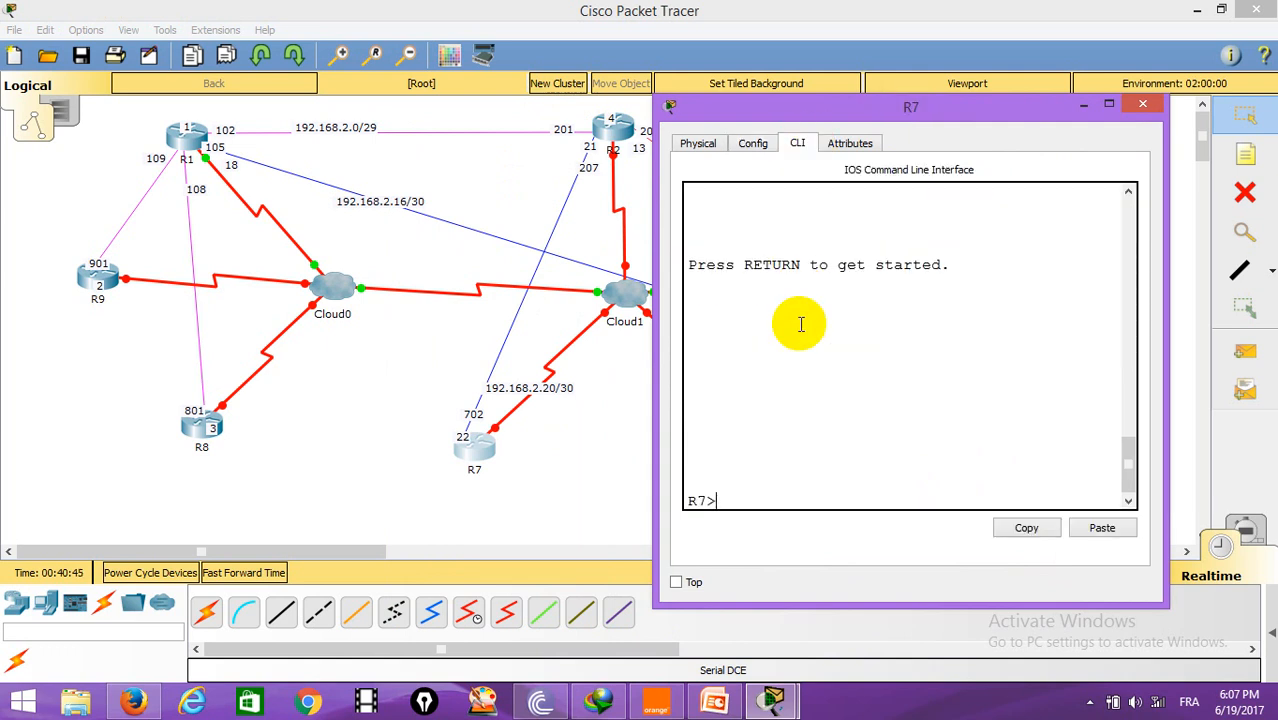
{"action": "key", "text": "Return"}
{"action": "type", "text": "en"}
{"action": "key", "text": "Return"}
{"action": "type", "text": "conf t"}
{"action": "key", "text": "Return"}
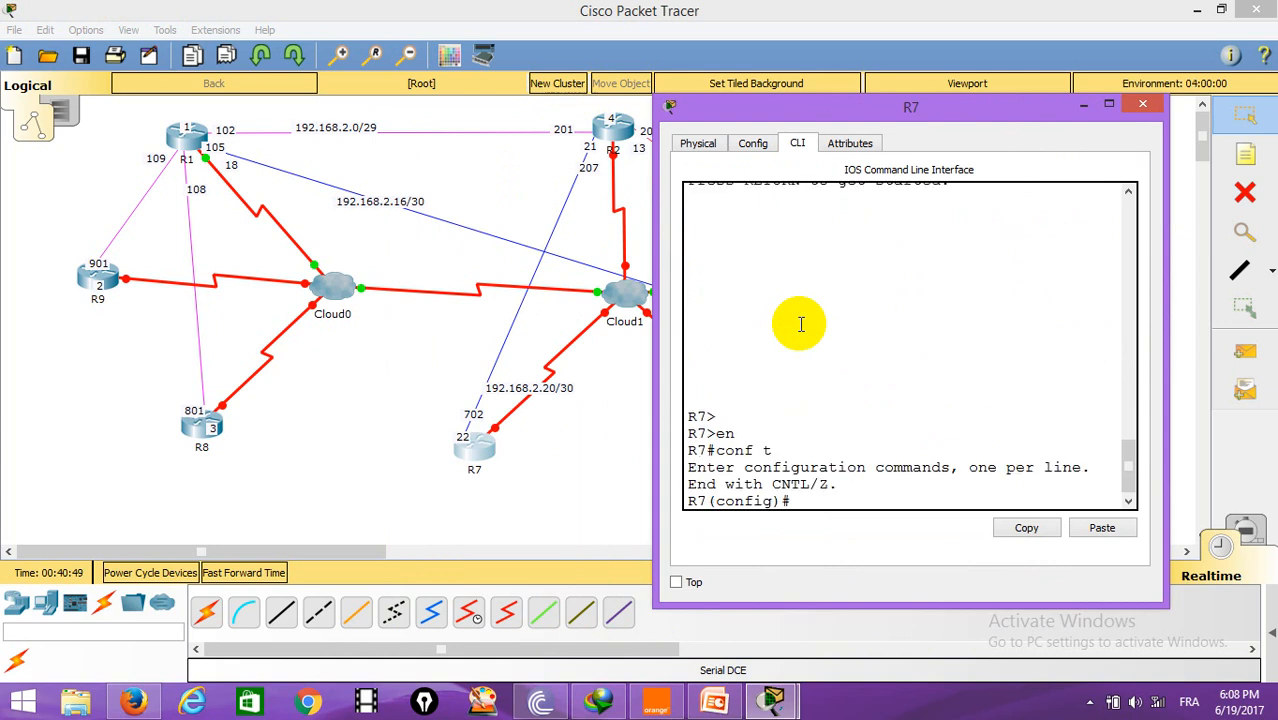
Step: Set frame-relay encapsulation on R7's Serial0/0 interface
{"action": "type", "text": "int se0/0"}
{"action": "left_click_drag", "start_coordinate": [825, 108], "coordinate": [873, 102]}
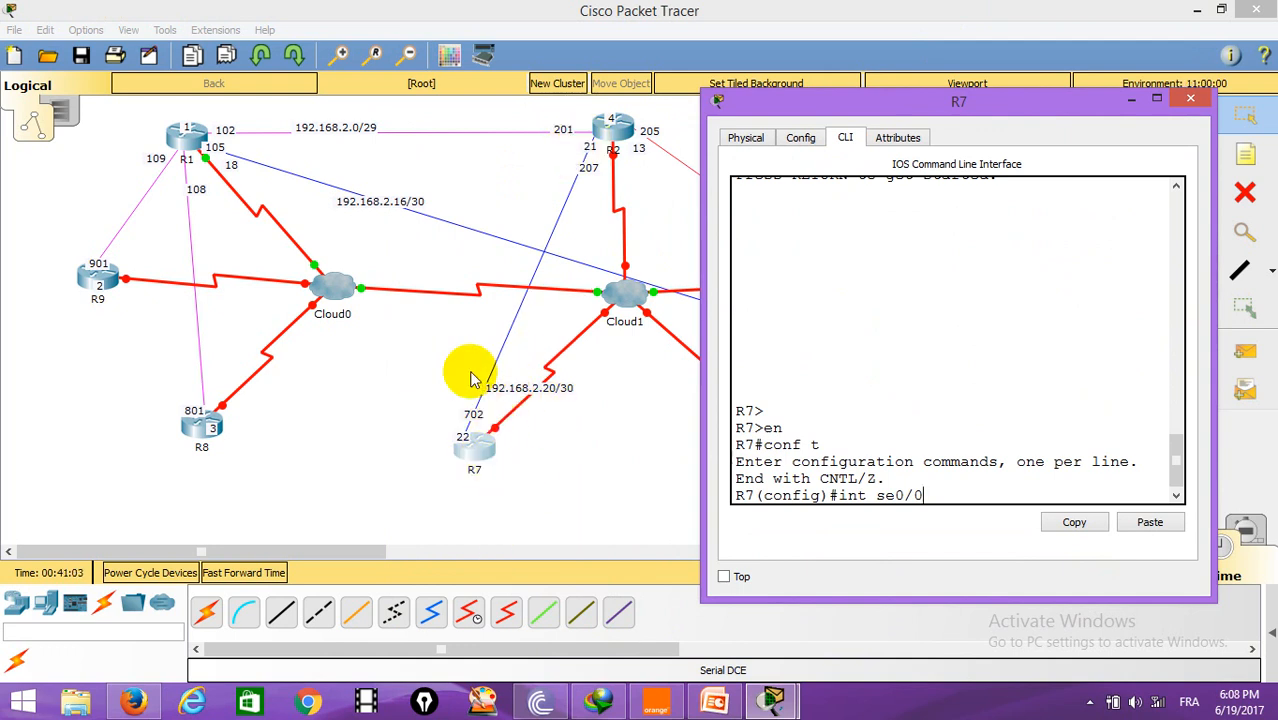
{"action": "key", "text": "Return"}
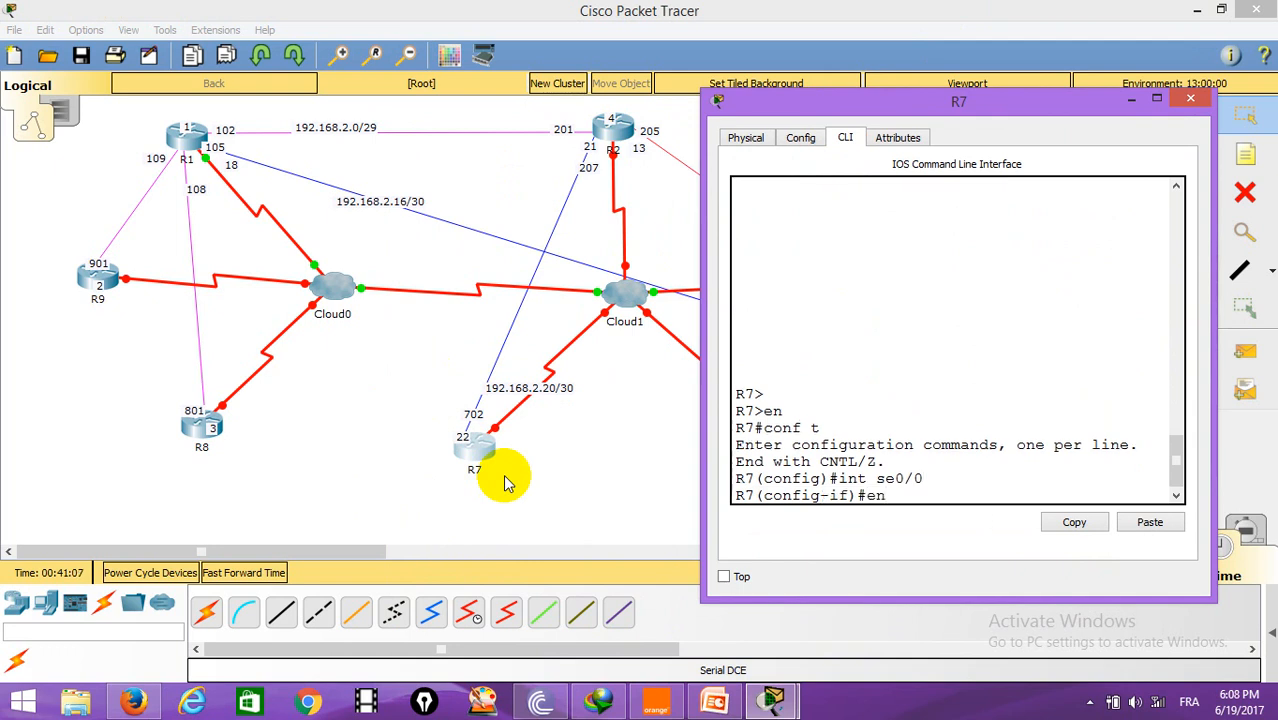
{"action": "type", "text": "en"}
{"action": "key", "text": "Tab"}
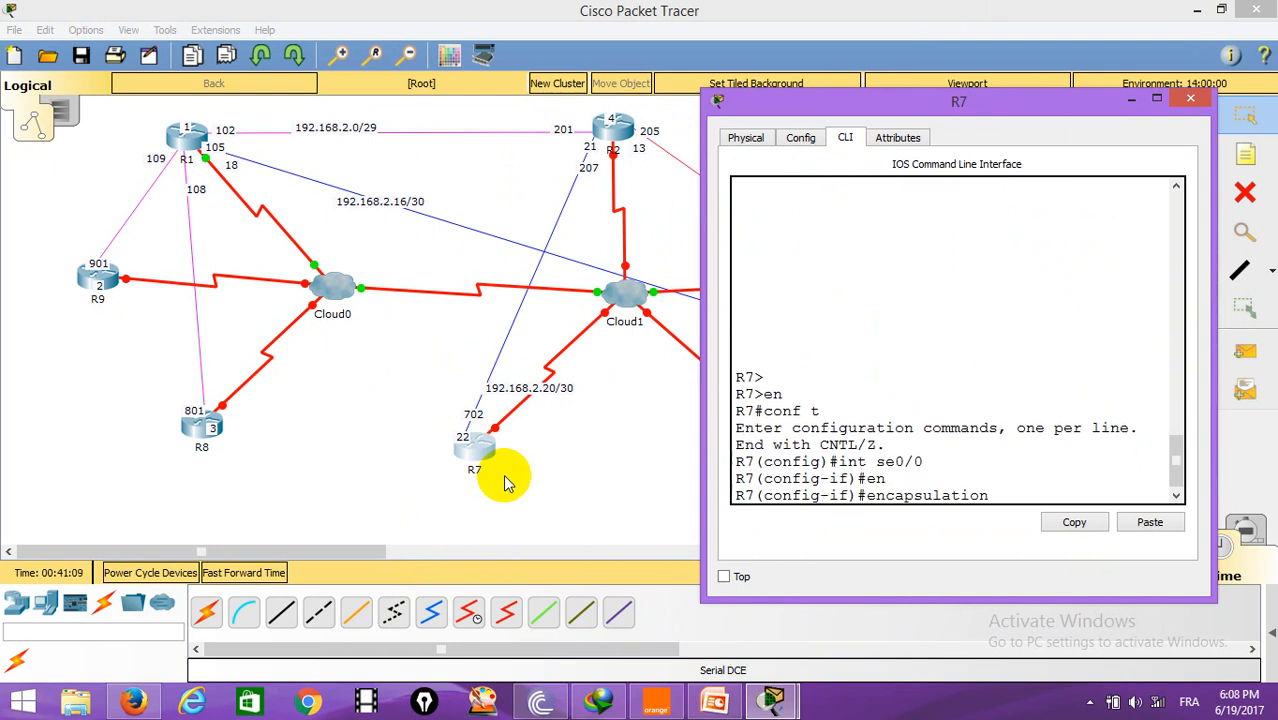
{"action": "type", "text": "fr"}
{"action": "key", "text": "Tab"}
{"action": "key", "text": "Return"}
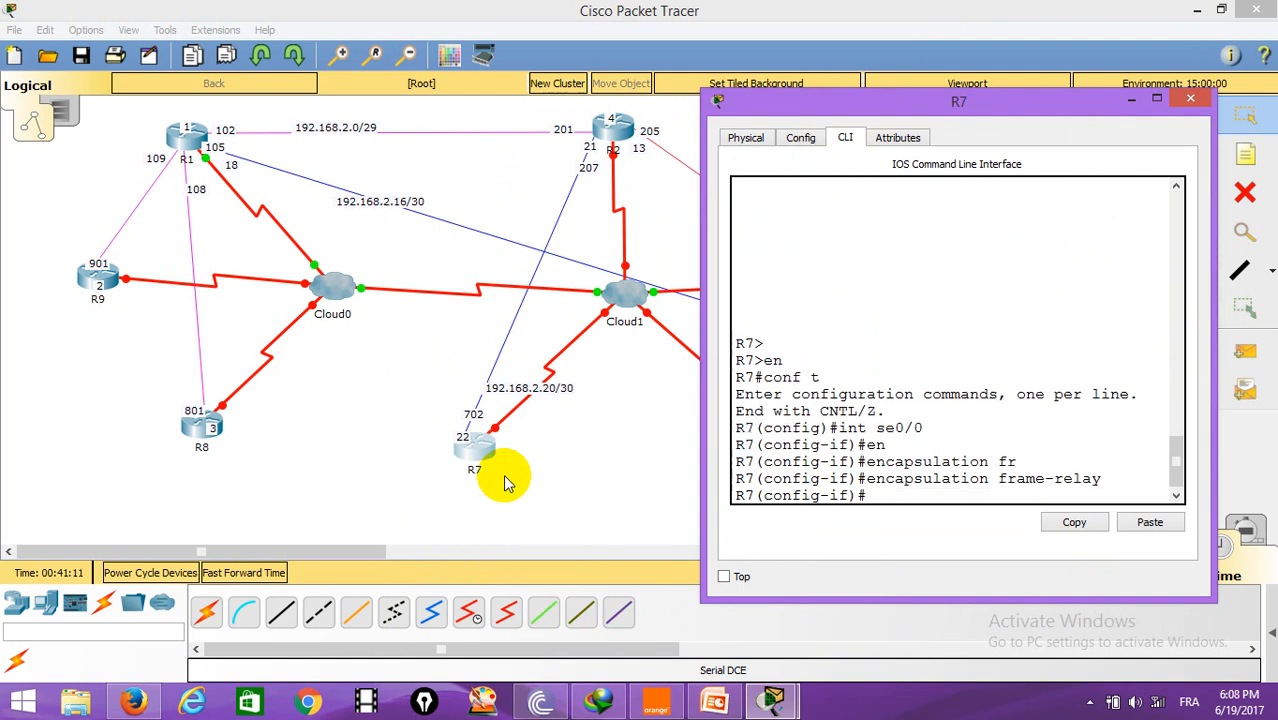
Step: Turn on the port status of R9's Serial0/0 interface and close its window
{"action": "type", "text": "i"}
{"action": "key", "text": "BackSpace"}
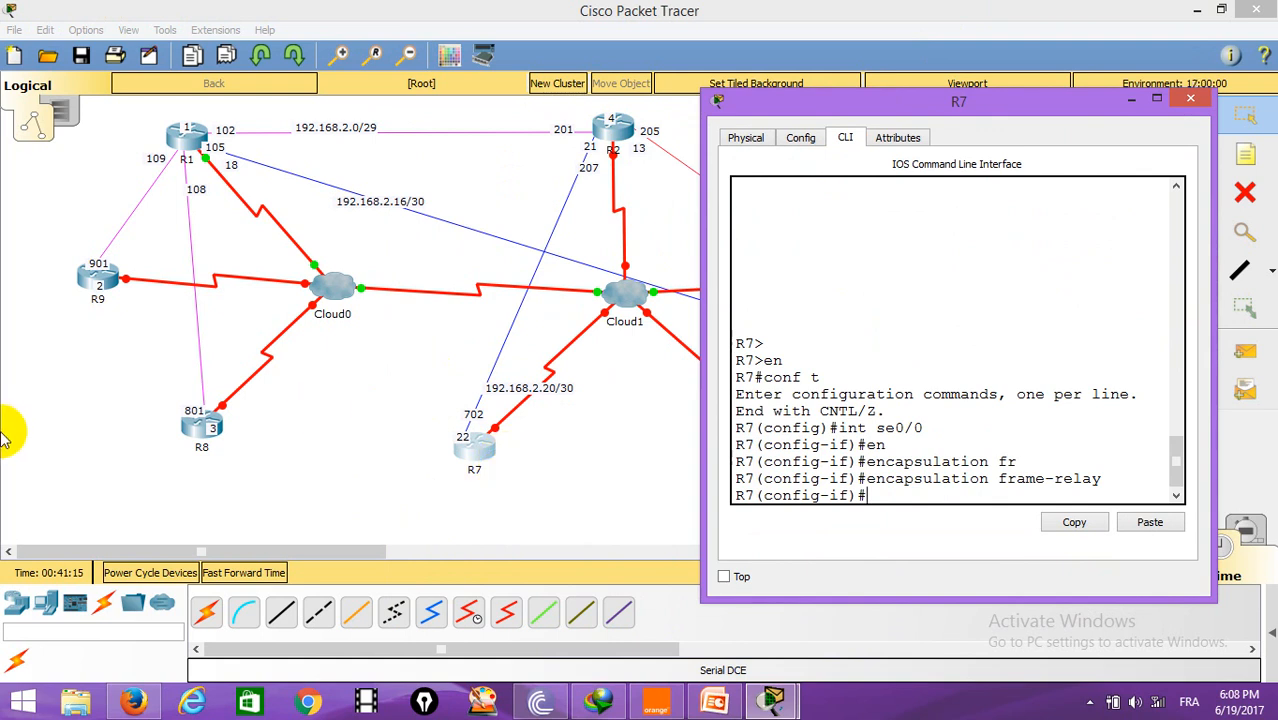
{"action": "left_click", "coordinate": [88, 288]}
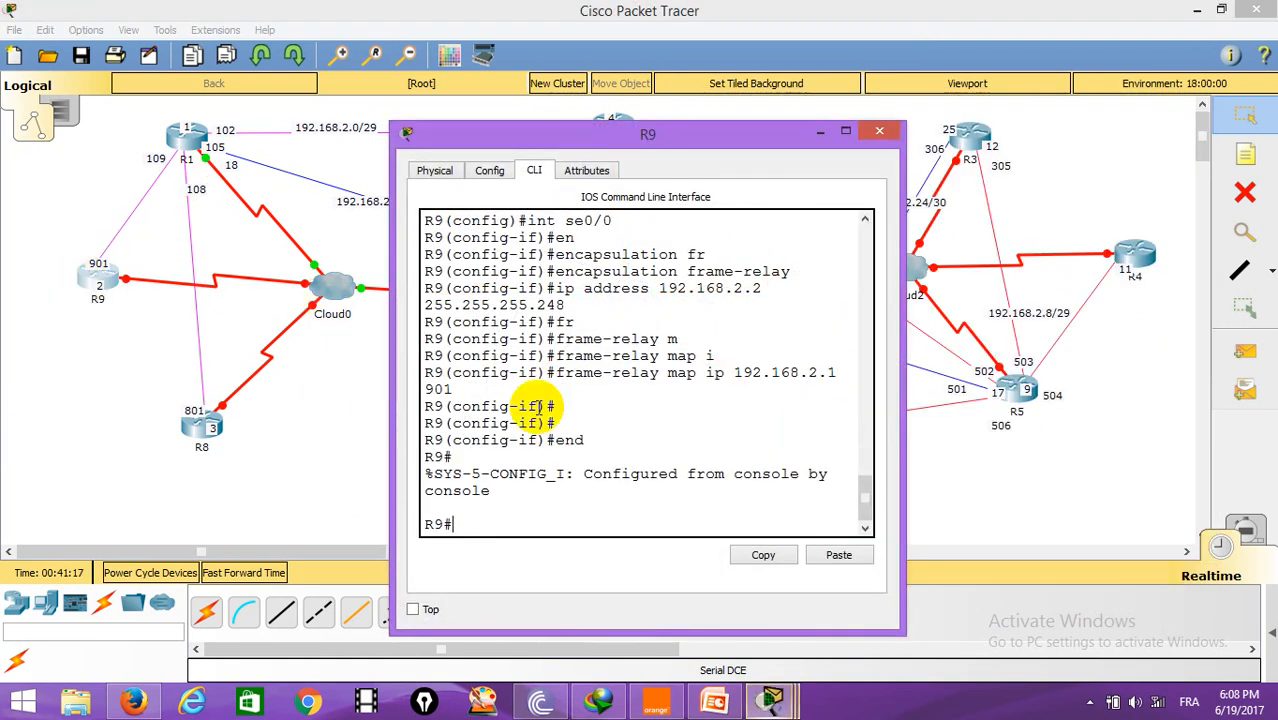
{"action": "left_click", "coordinate": [489, 170]}
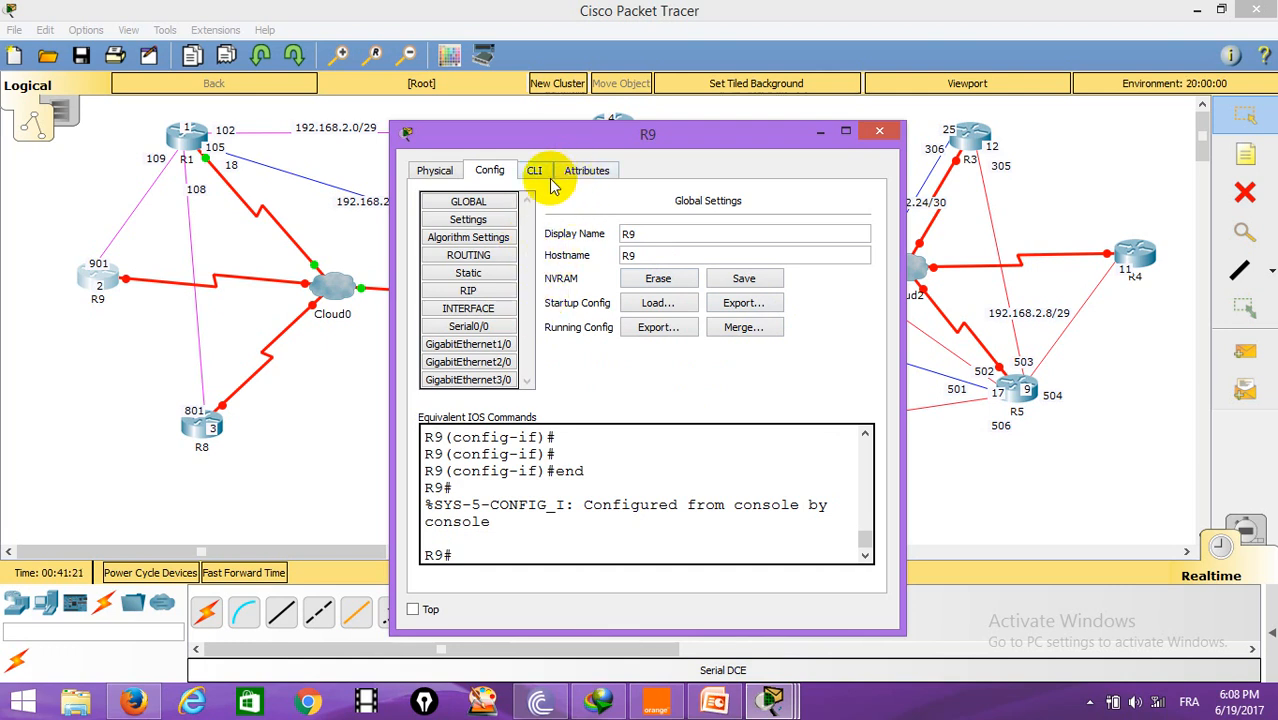
{"action": "left_click", "coordinate": [469, 326]}
{"action": "left_click", "coordinate": [845, 216]}
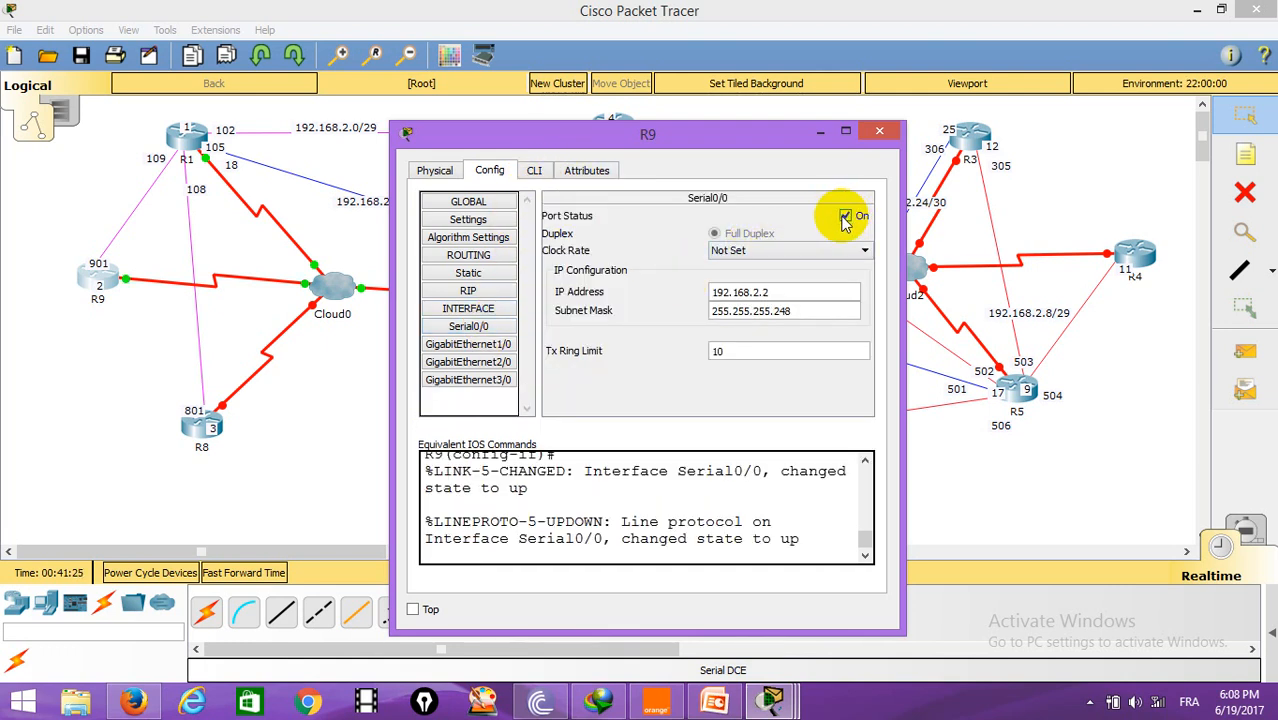
{"action": "left_click", "coordinate": [879, 136]}
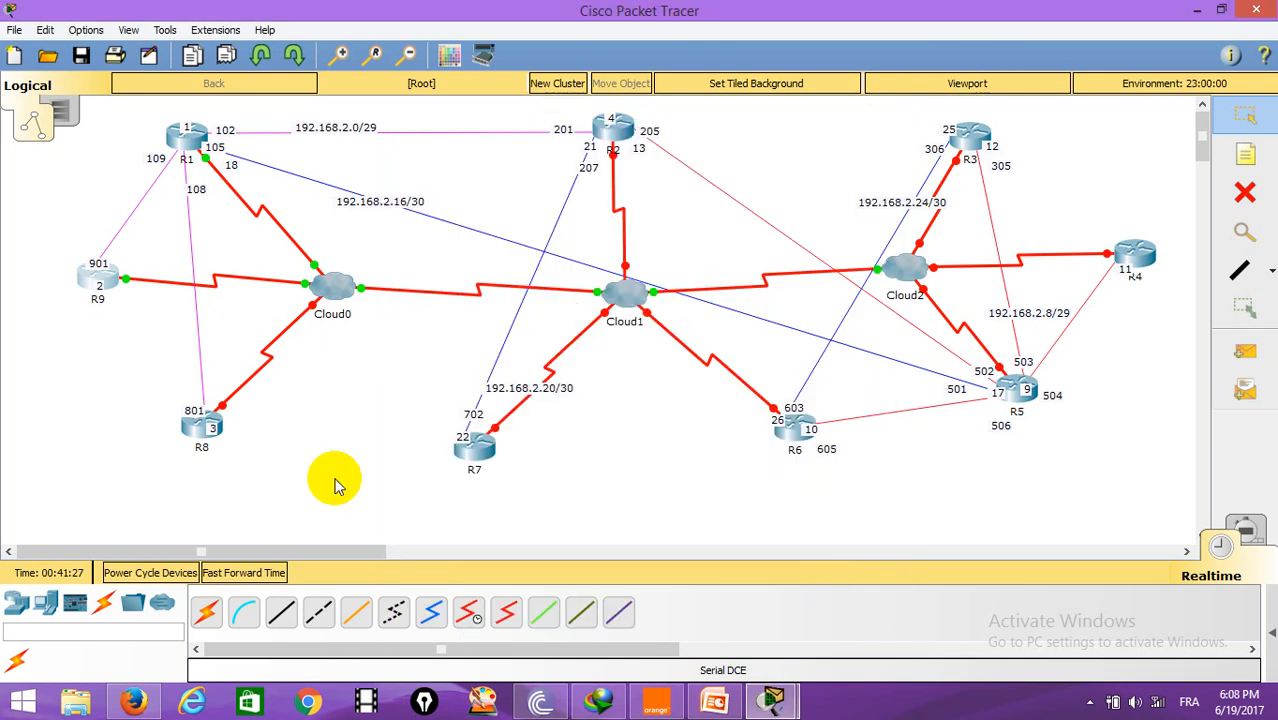
Step: Turn on the port status of R8's Serial0/0 interface and close its window
{"action": "left_click", "coordinate": [192, 425]}
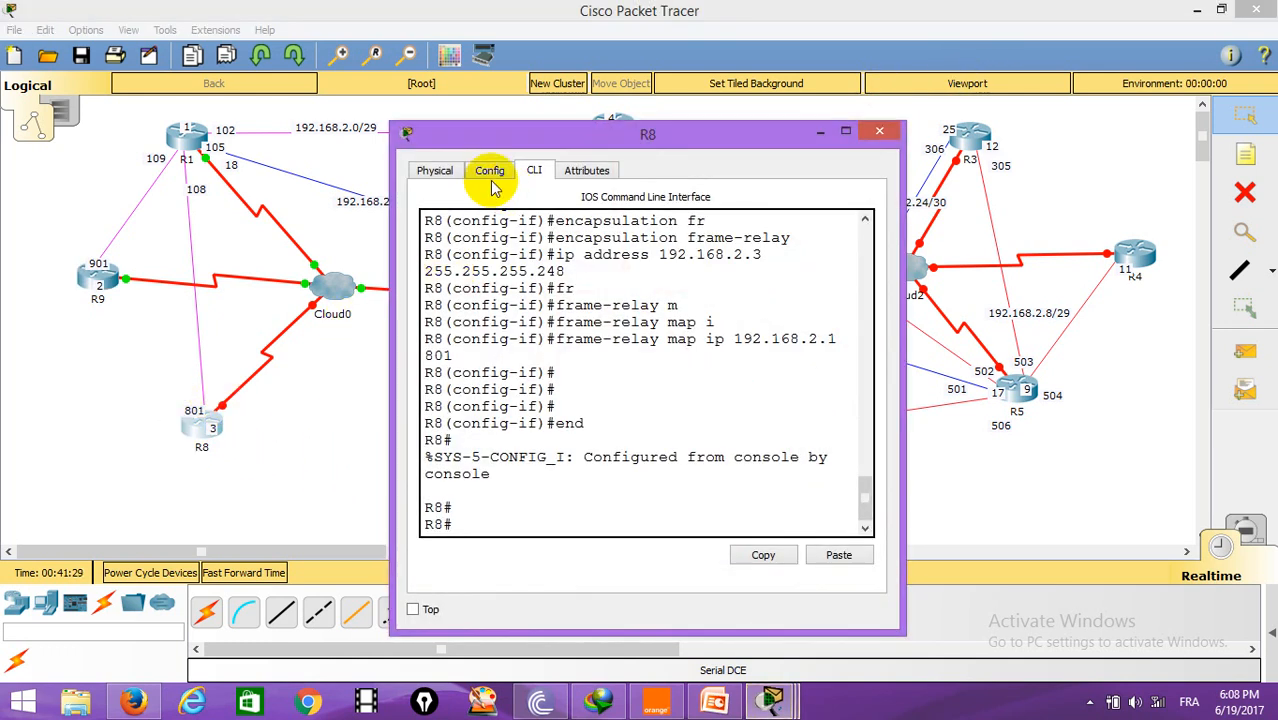
{"action": "left_click", "coordinate": [490, 172]}
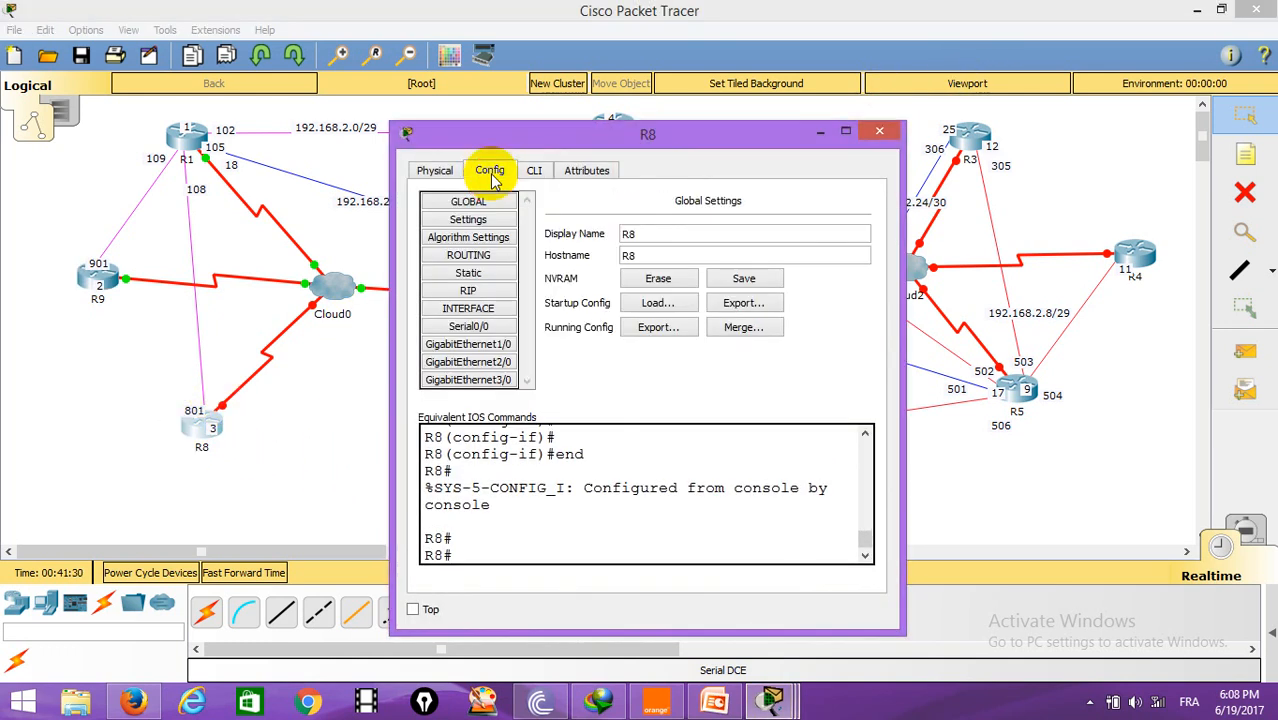
{"action": "left_click", "coordinate": [480, 327]}
{"action": "left_click", "coordinate": [846, 215]}
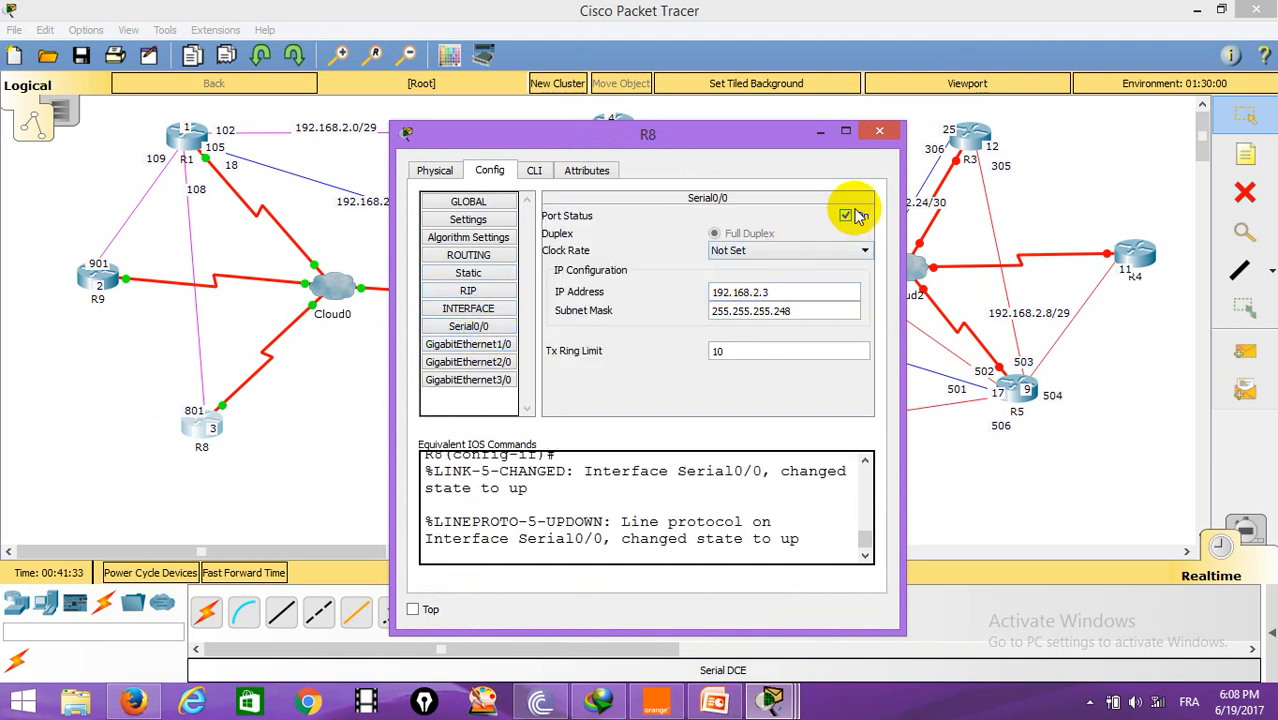
{"action": "left_click", "coordinate": [879, 131]}
Step: Bring up R7's Serial0/0 interface with no shutdown
{"action": "left_click", "coordinate": [485, 452]}
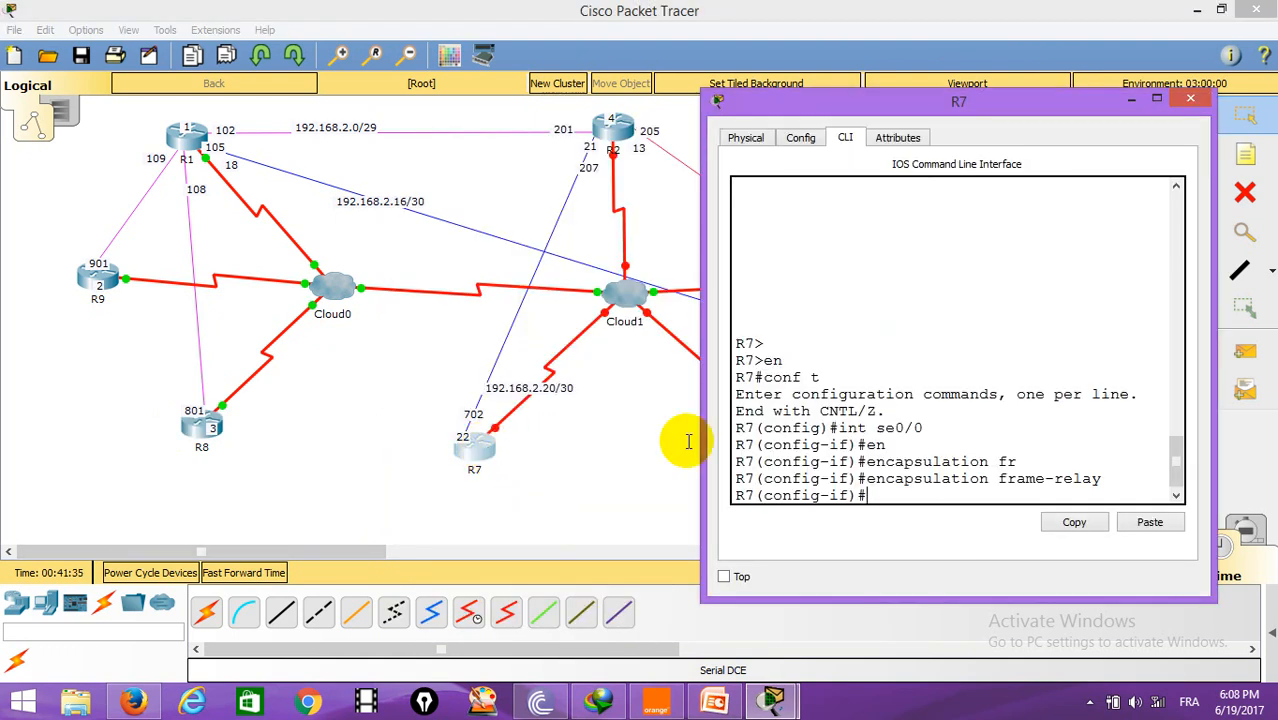
{"action": "type", "text": "shut"}
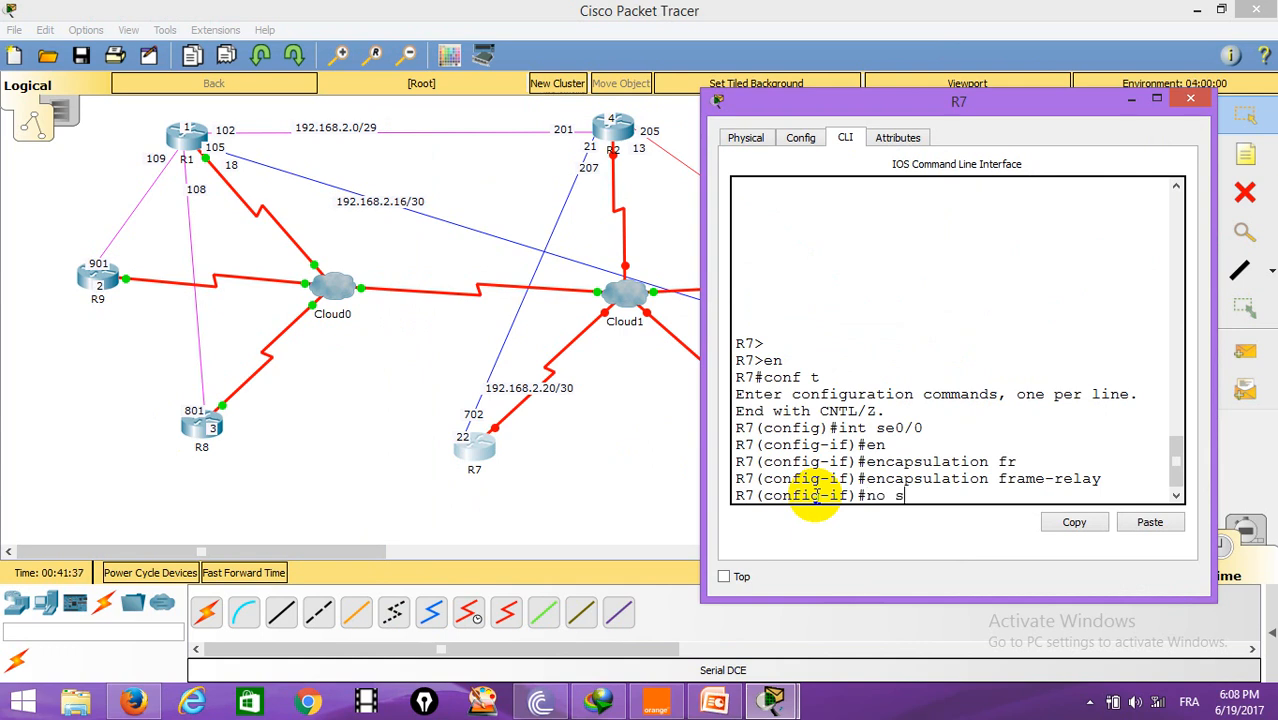
{"action": "key", "text": "Return"}
{"action": "key", "text": "Return"}
{"action": "key", "text": "Return"}
{"action": "key", "text": "Return"}
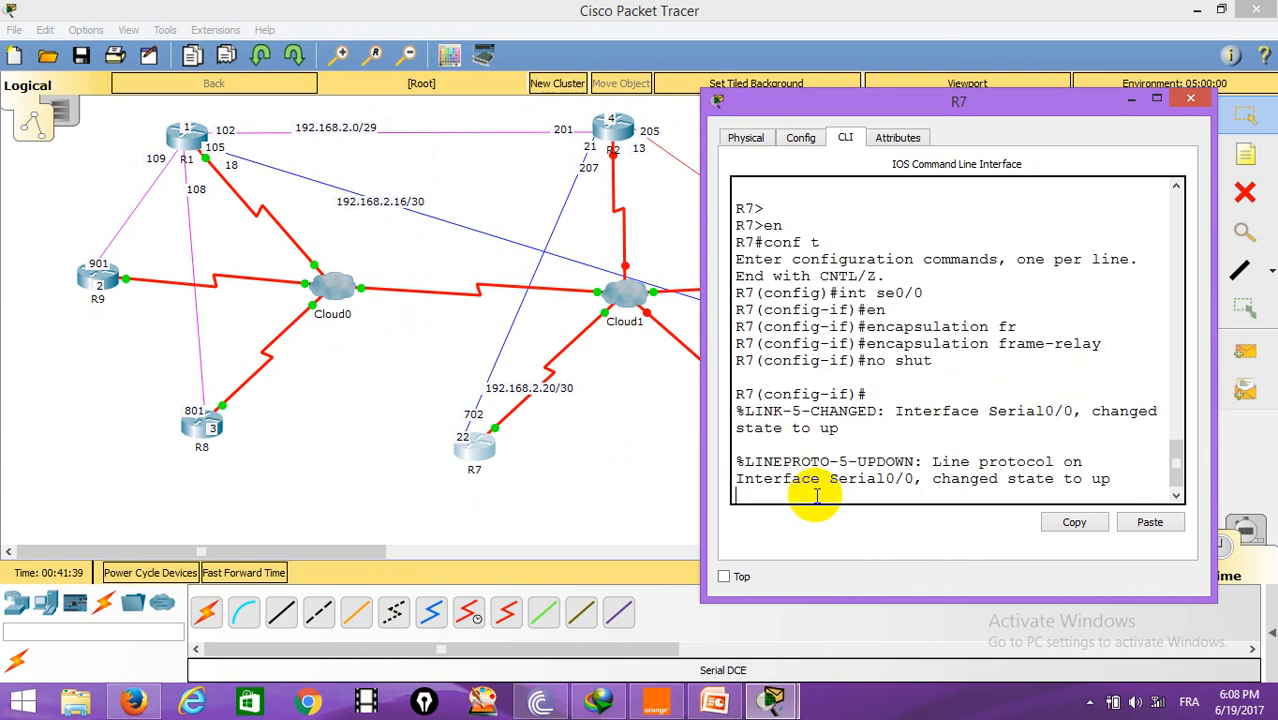
Step: Create point-to-point subinterface Serial0/0.702 on R7
{"action": "type", "text": "exit"}
{"action": "key", "text": "Return"}
{"action": "key", "text": "Return"}
{"action": "key", "text": "Return"}
{"action": "type", "text": "int se0/0."}
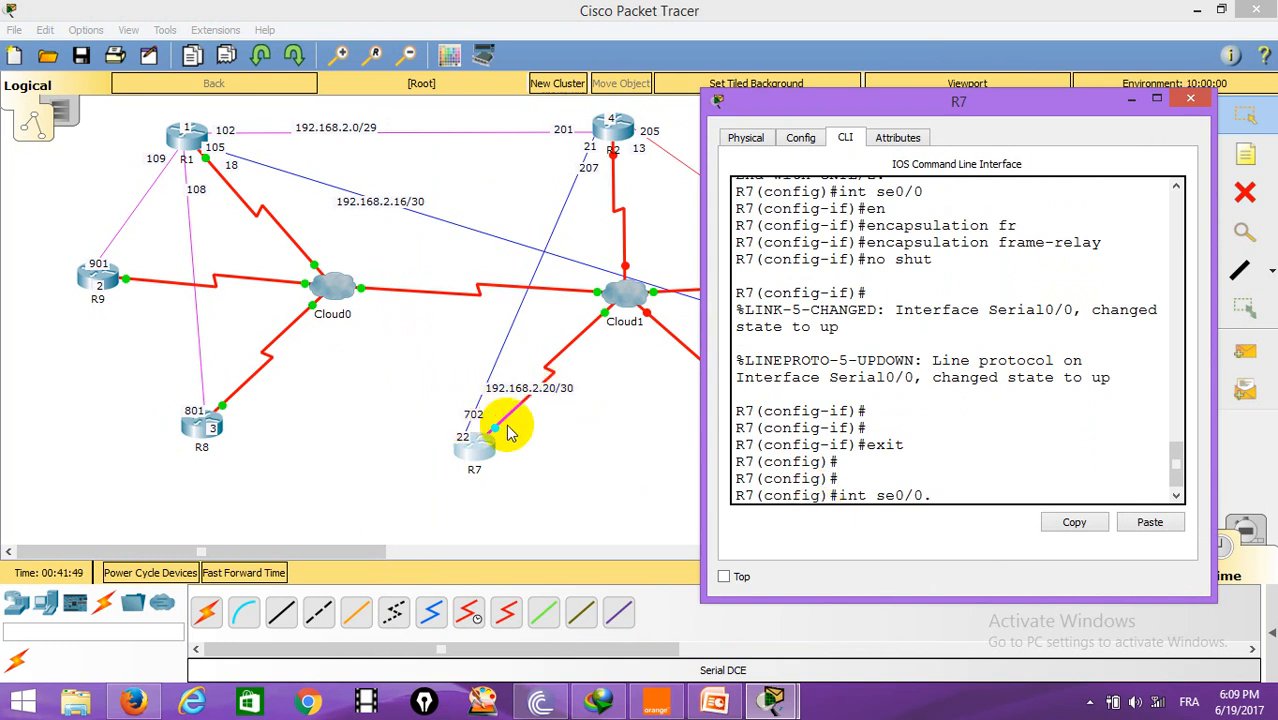
{"action": "type", "text": "702 po"}
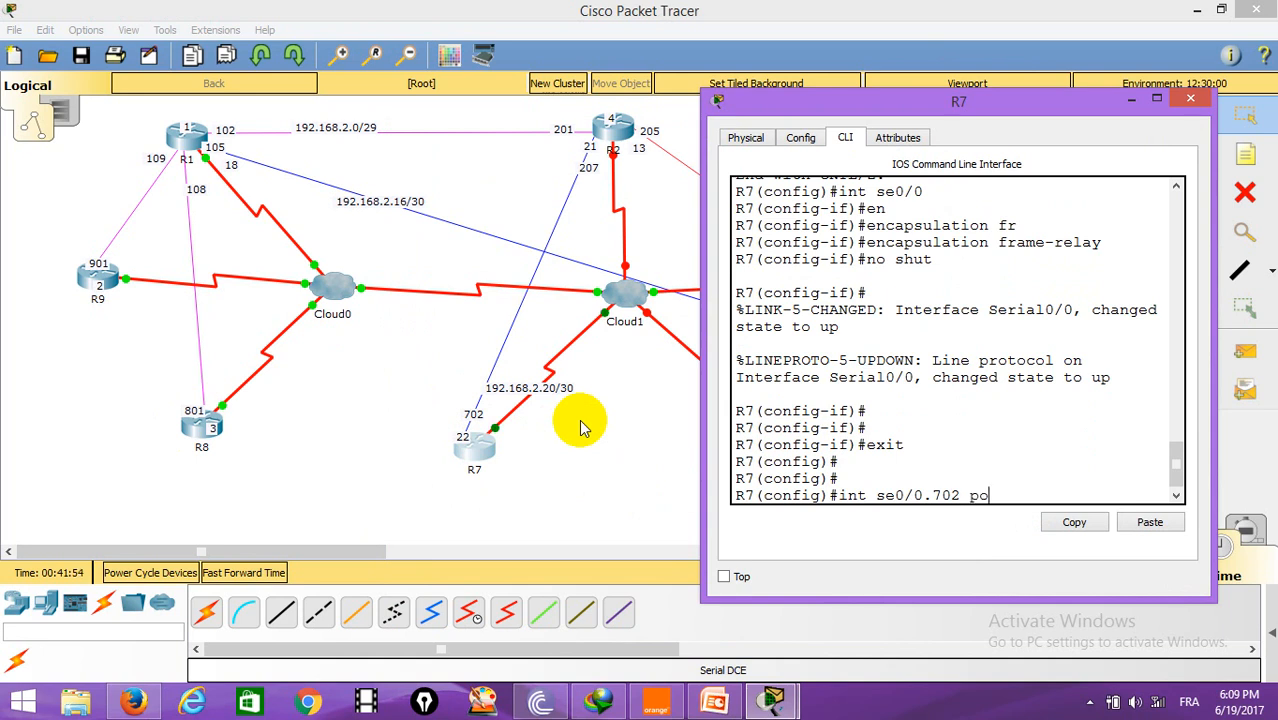
{"action": "key", "text": "Return"}
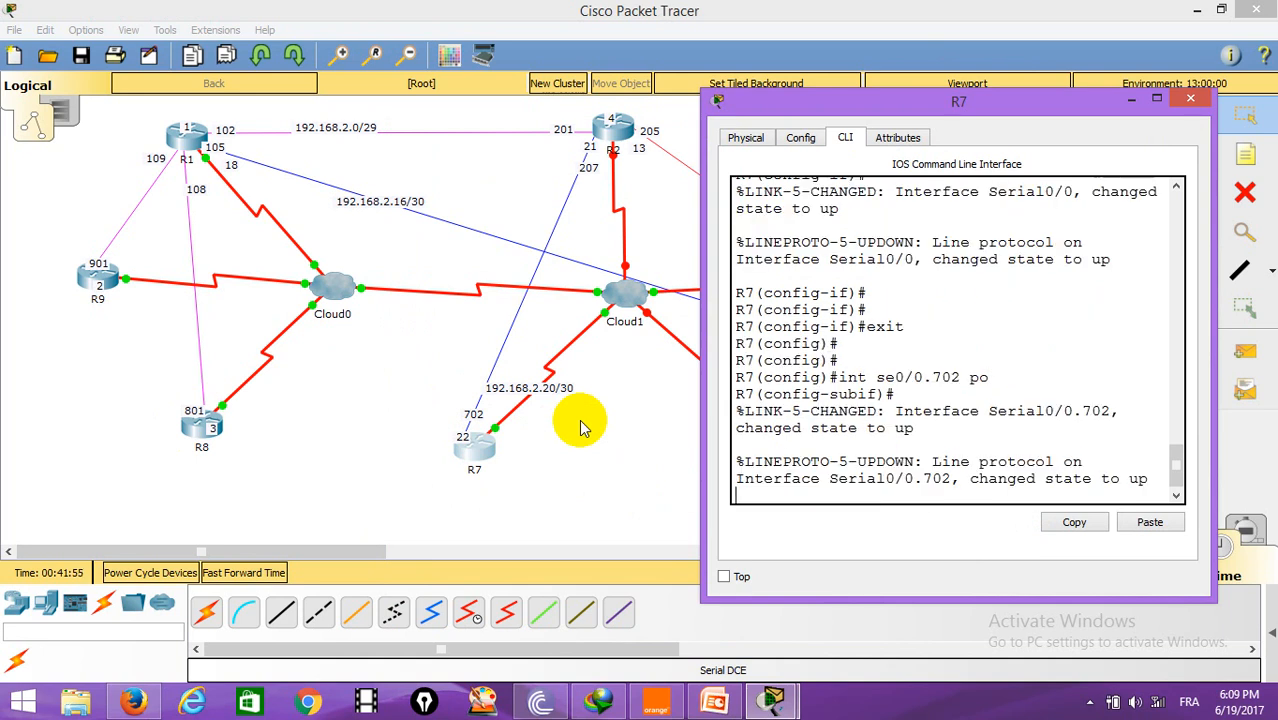
Step: Assign IP address 192.168.2.22 with mask 255.255.255.252 to R7's subinterface Serial0/0.702
{"action": "key", "text": "Return"}
{"action": "type", "text": "ip address"}
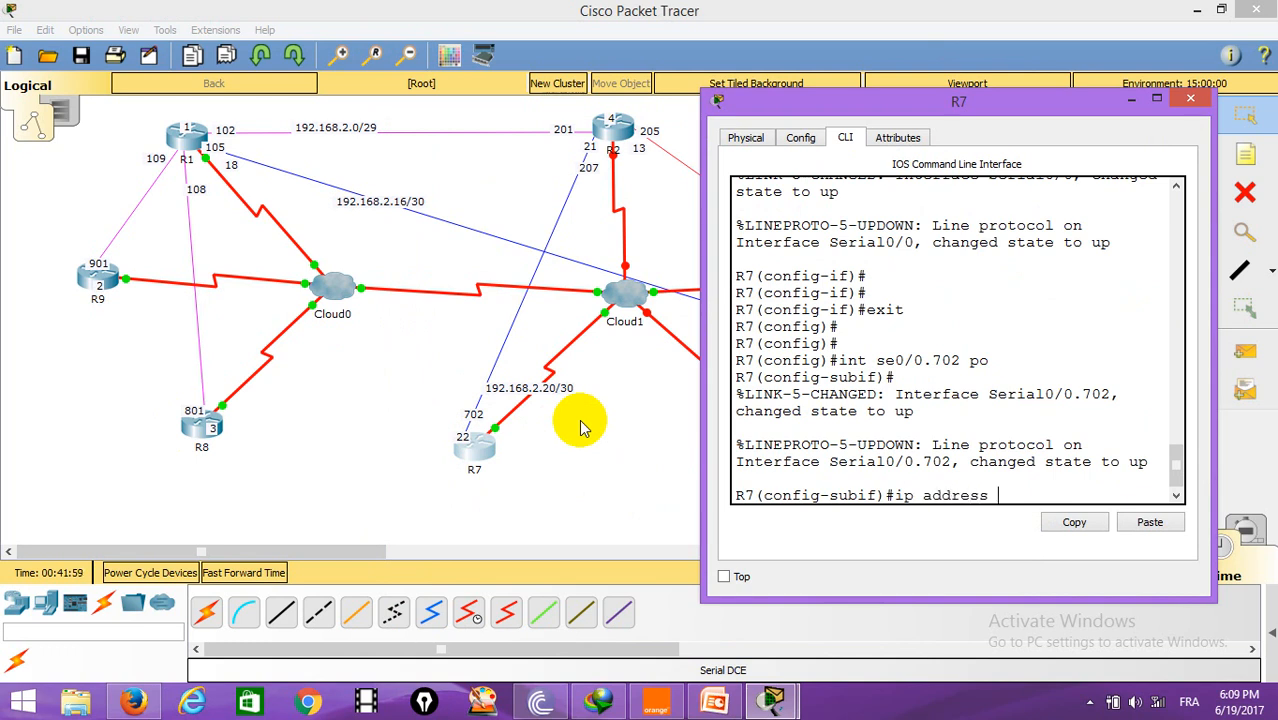
{"action": "type", "text": " 192.168.2.22 255.255.25"}
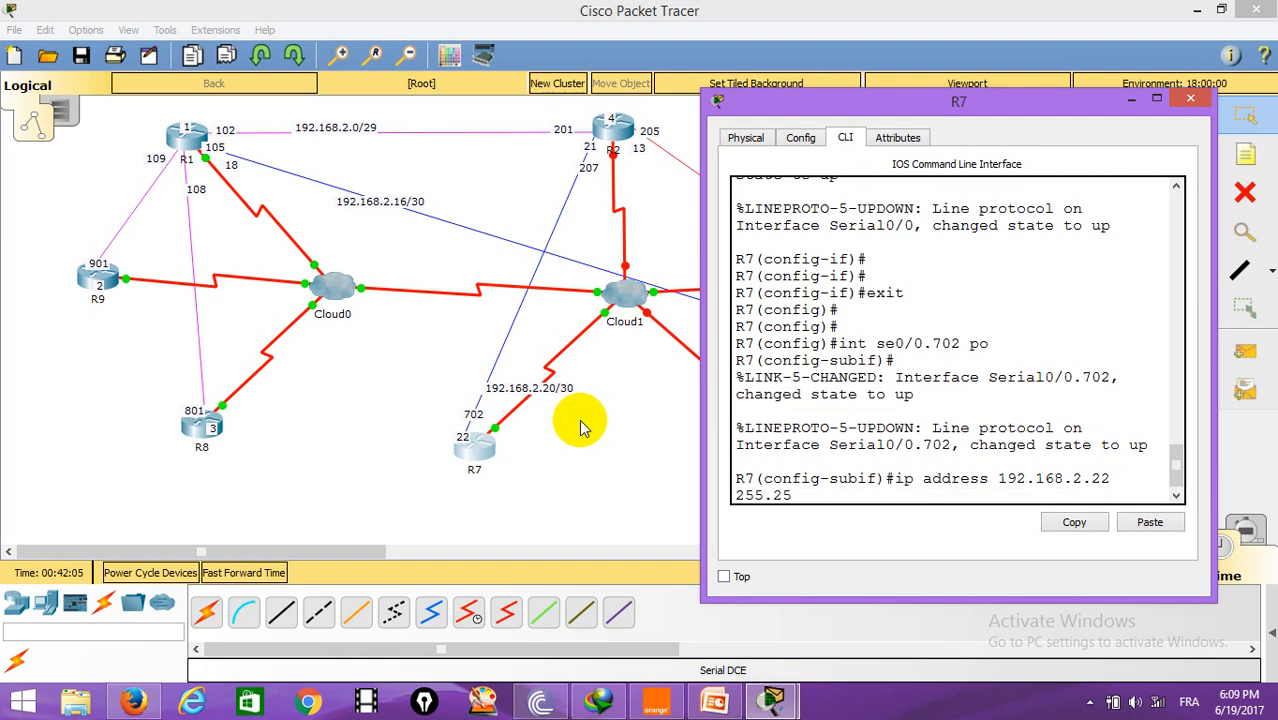
{"action": "type", "text": "5.252"}
{"action": "key", "text": "Return"}
Step: Set frame-relay interface DLCI 207 on R7's subinterface Serial0/0.702
{"action": "type", "text": "fig-subif)#f"}
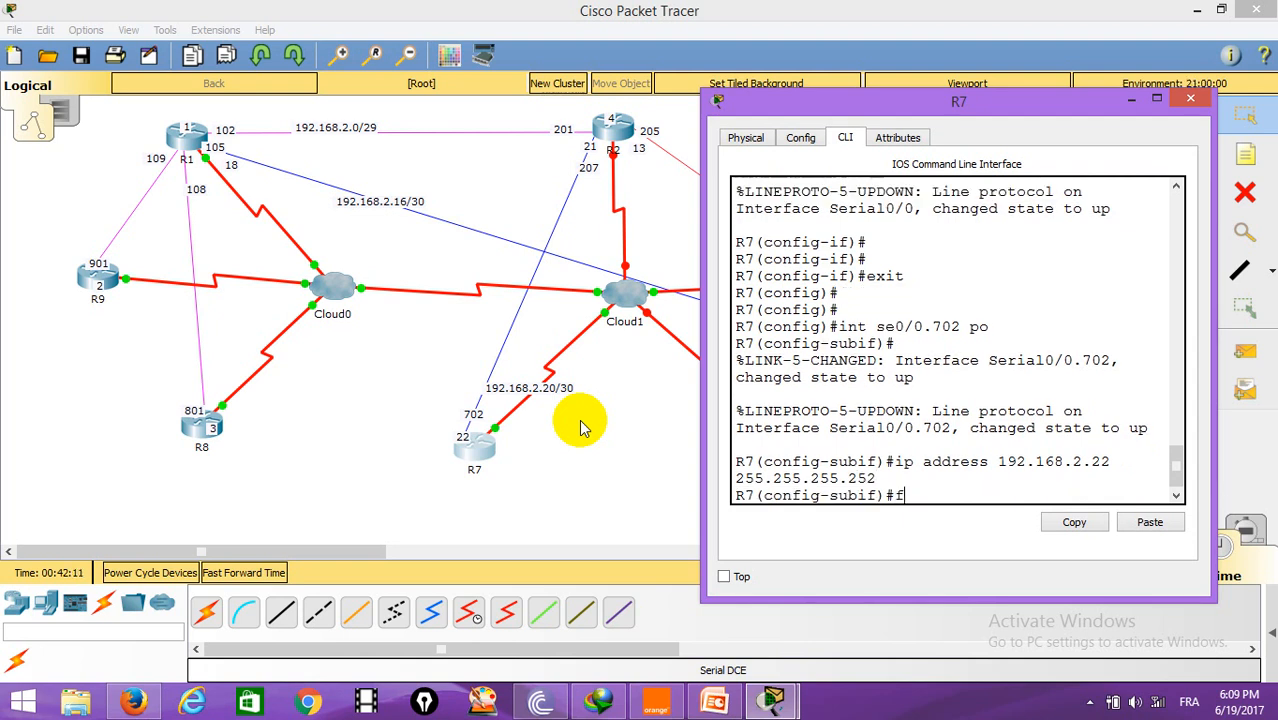
{"action": "type", "text": "r"}
{"action": "key", "text": "Tab"}
{"action": "type", "text": "i"}
{"action": "key", "text": "Tab"}
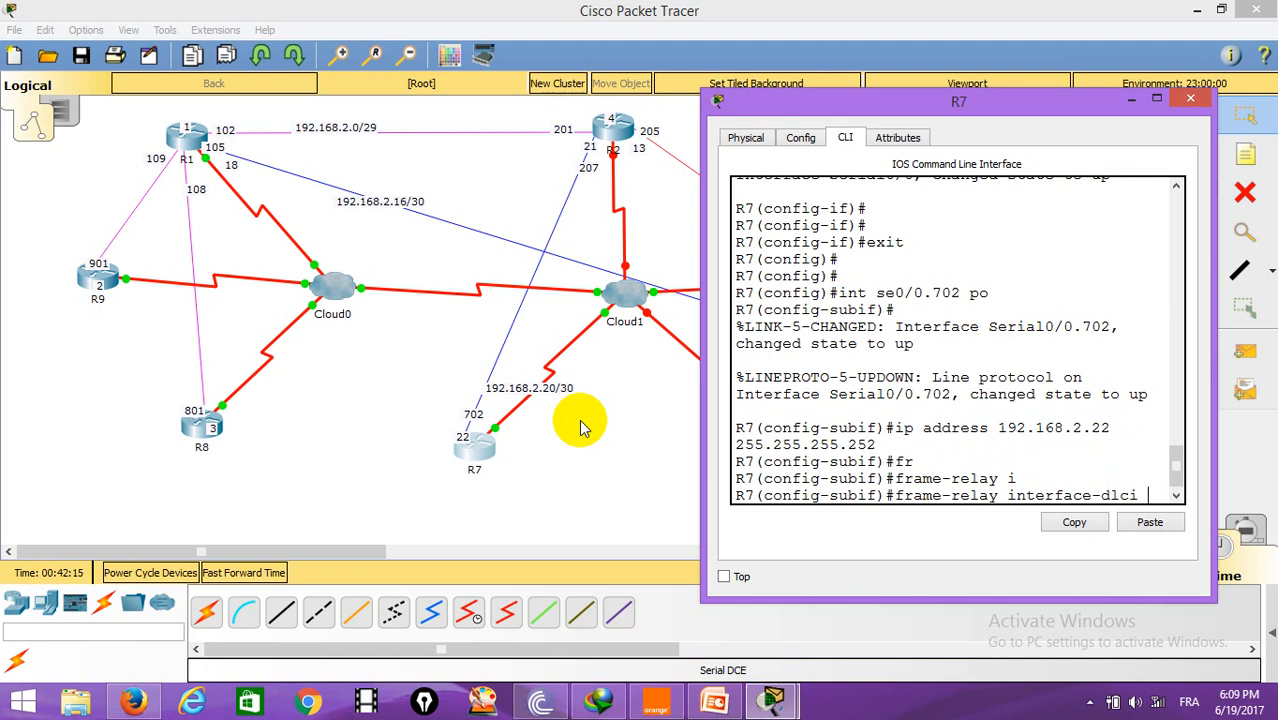
{"action": "type", "text": "207"}
{"action": "key", "text": "Return"}
{"action": "key", "text": "Return"}
{"action": "key", "text": "Return"}
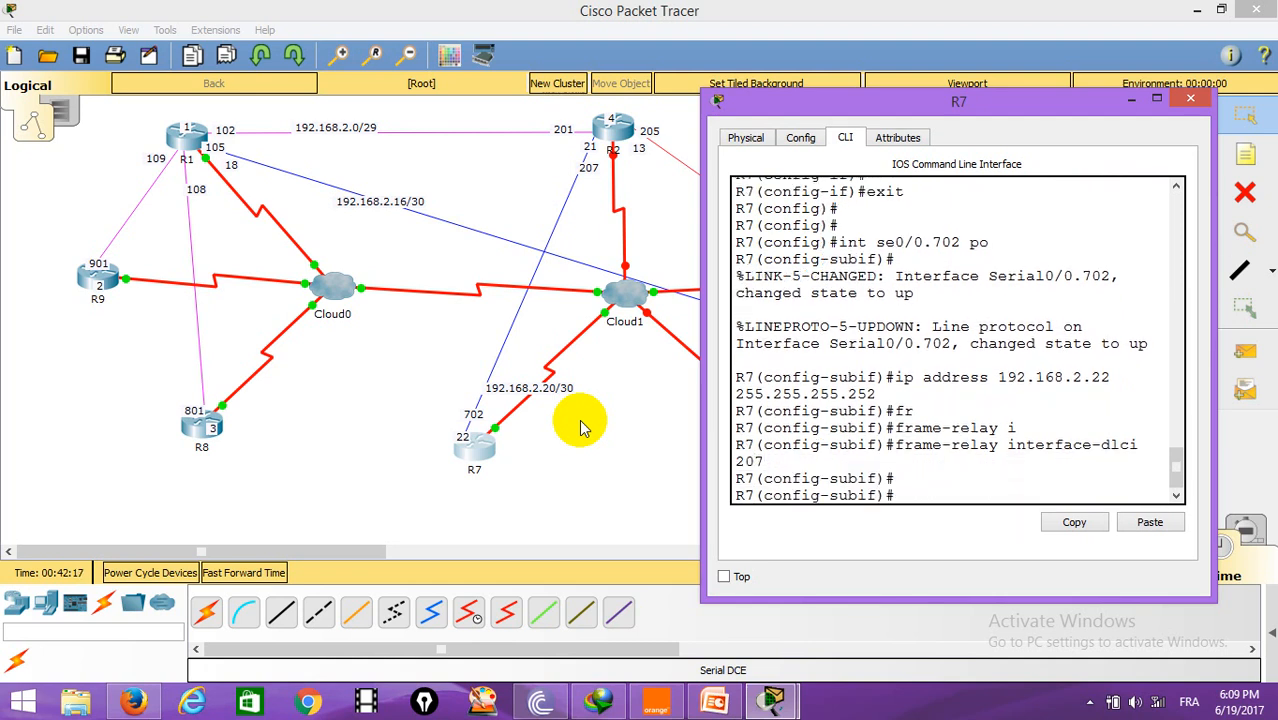
Step: Leave configuration mode on R7 and close R7's configuration window
{"action": "type", "text": "en"}
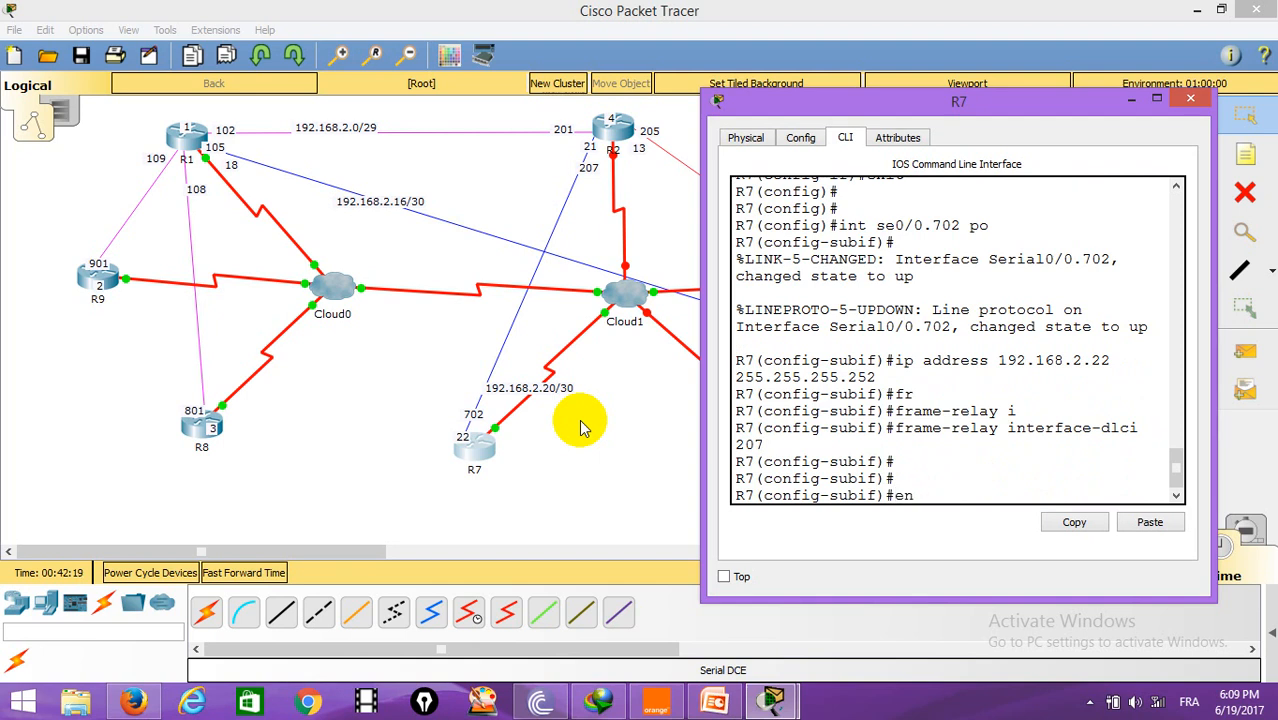
{"action": "type", "text": "d"}
{"action": "key", "text": "Return"}
{"action": "key", "text": "Return"}
{"action": "key", "text": "Return"}
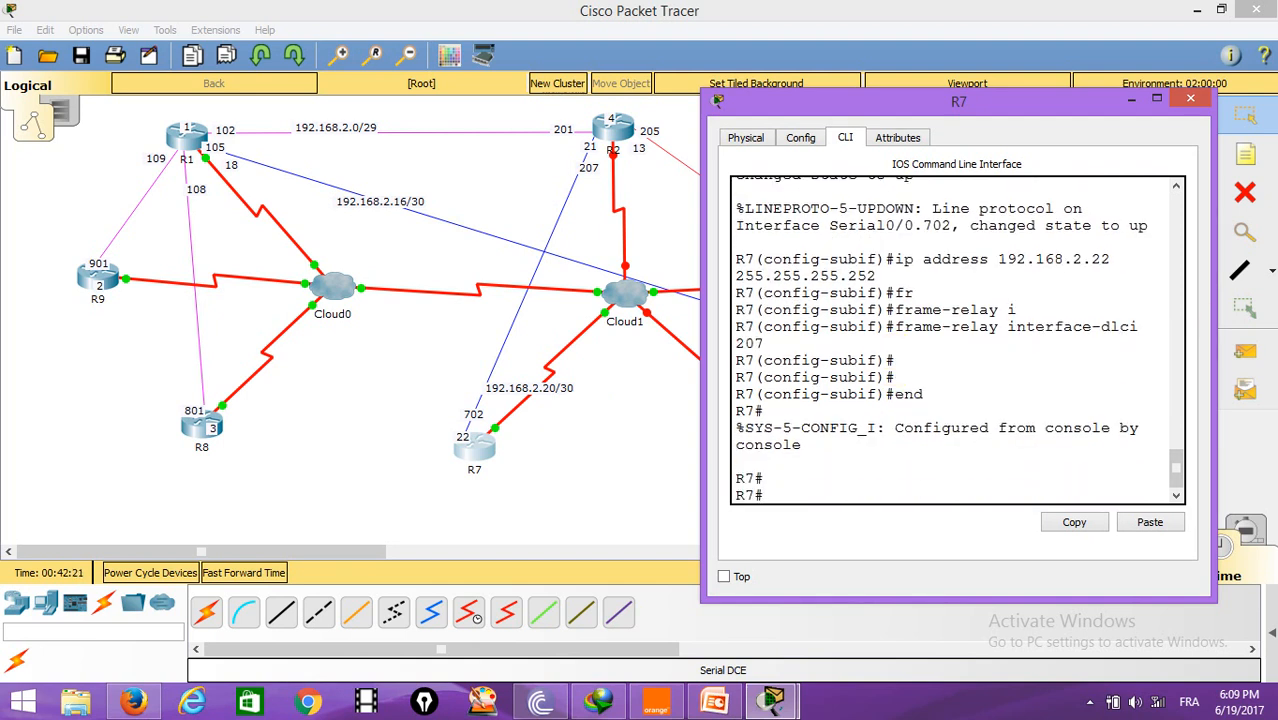
{"action": "left_click", "coordinate": [1190, 98]}
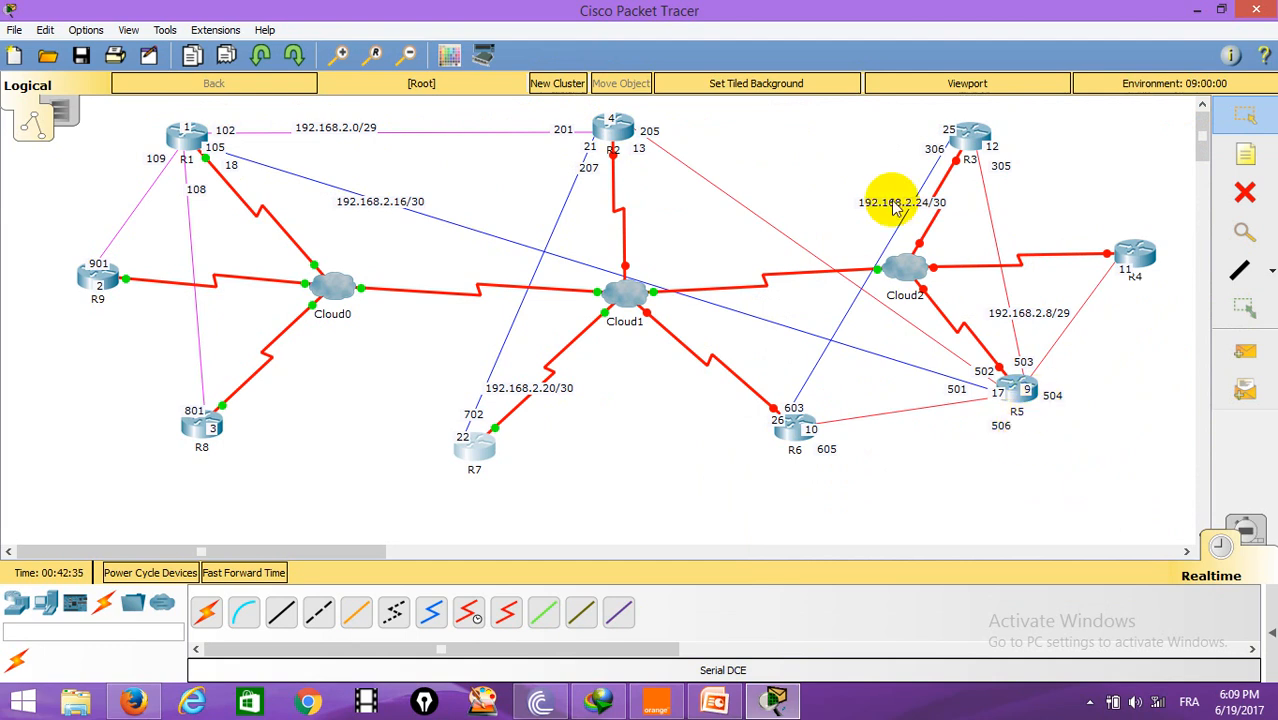
Step: Open R2's command line interface, enter privileged mode and start global configuration
{"action": "left_click", "coordinate": [612, 125]}
{"action": "left_click_drag", "start_coordinate": [740, 148], "coordinate": [1043, 110]}
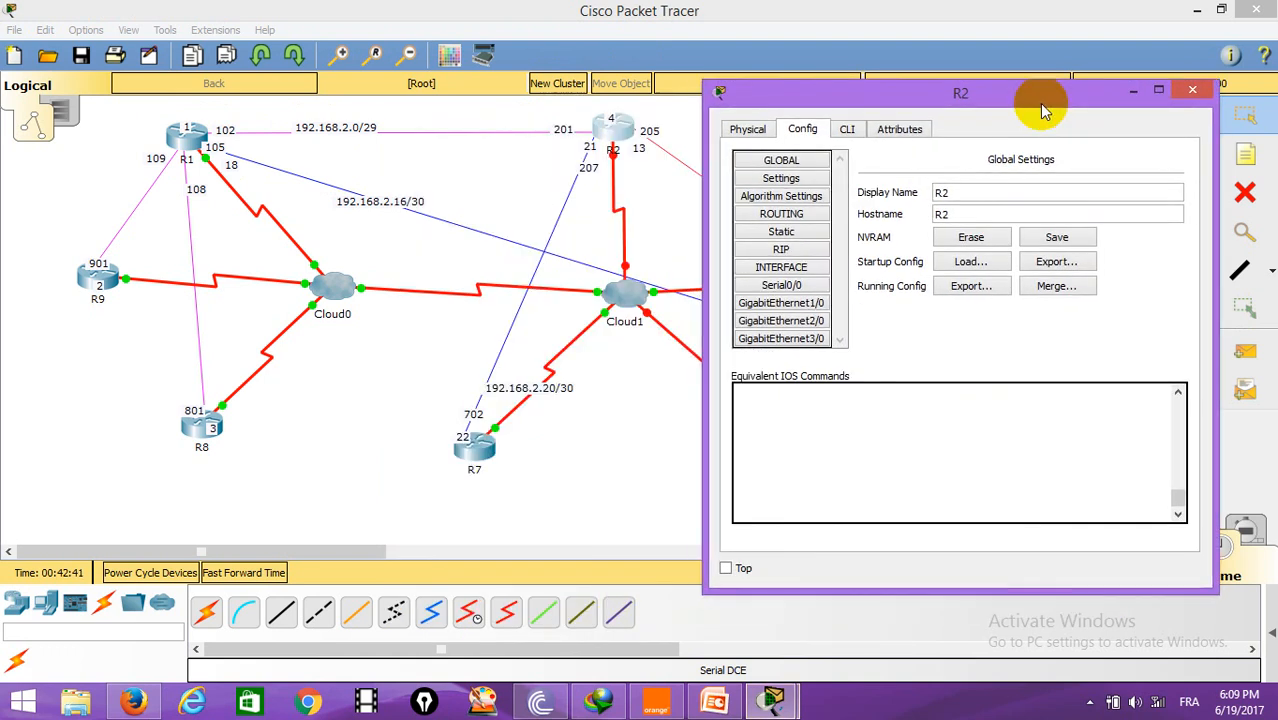
{"action": "left_click", "coordinate": [847, 129]}
{"action": "key", "text": "Return"}
{"action": "type", "text": "e"}
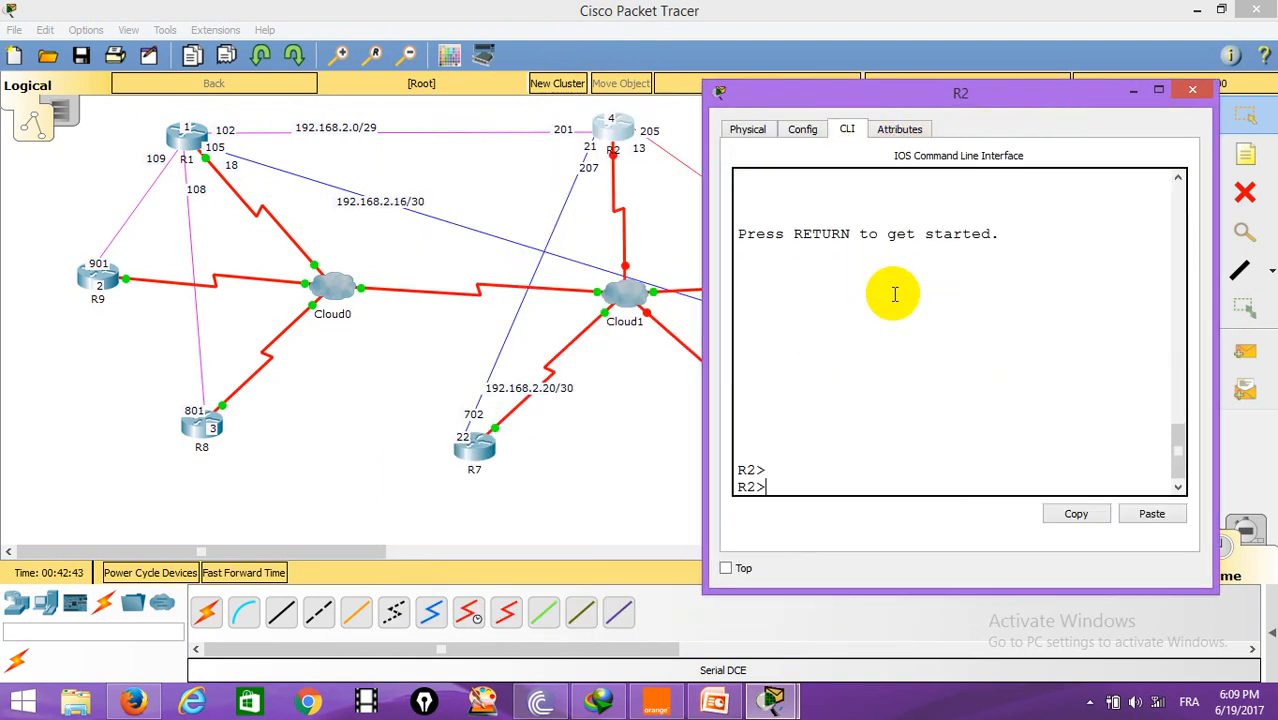
{"action": "type", "text": "n"}
{"action": "key", "text": "Return"}
{"action": "type", "text": "co"}
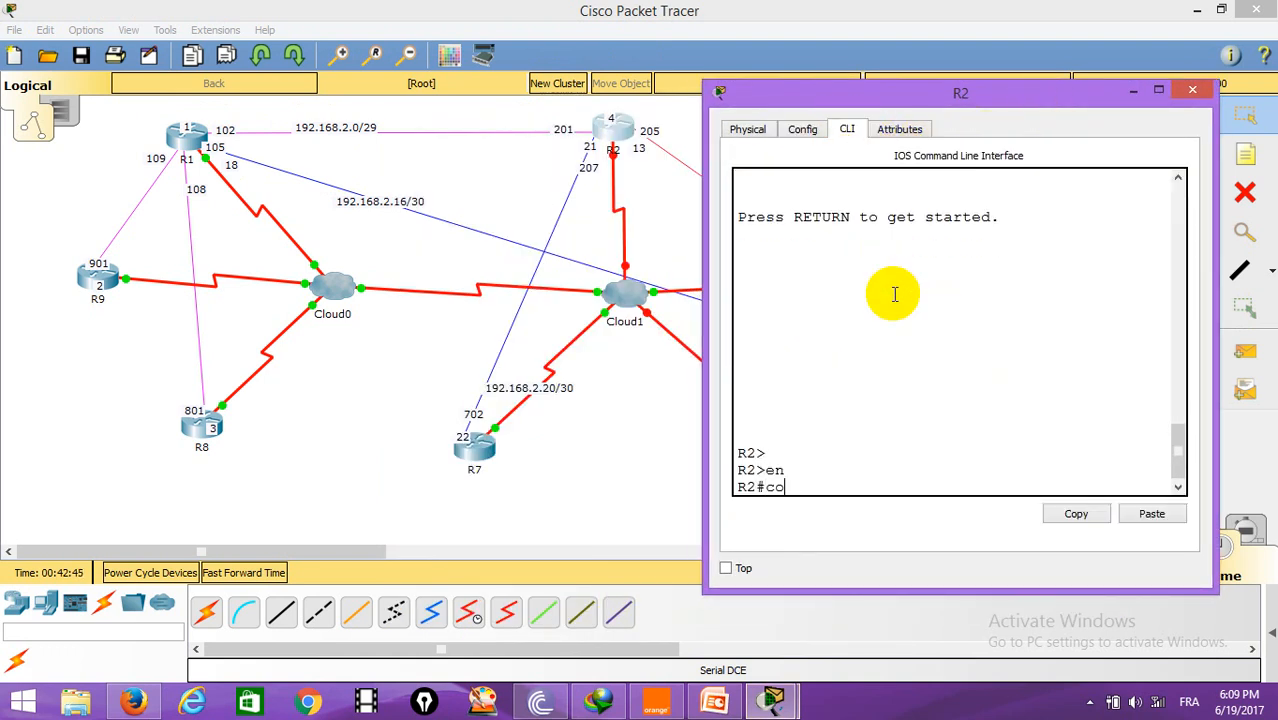
{"action": "type", "text": "nf t"}
{"action": "key", "text": "Return"}
Step: Set frame-relay encapsulation on R2's Serial0/0 interface and bring it up with no shutdown
{"action": "type", "text": "int se0/"}
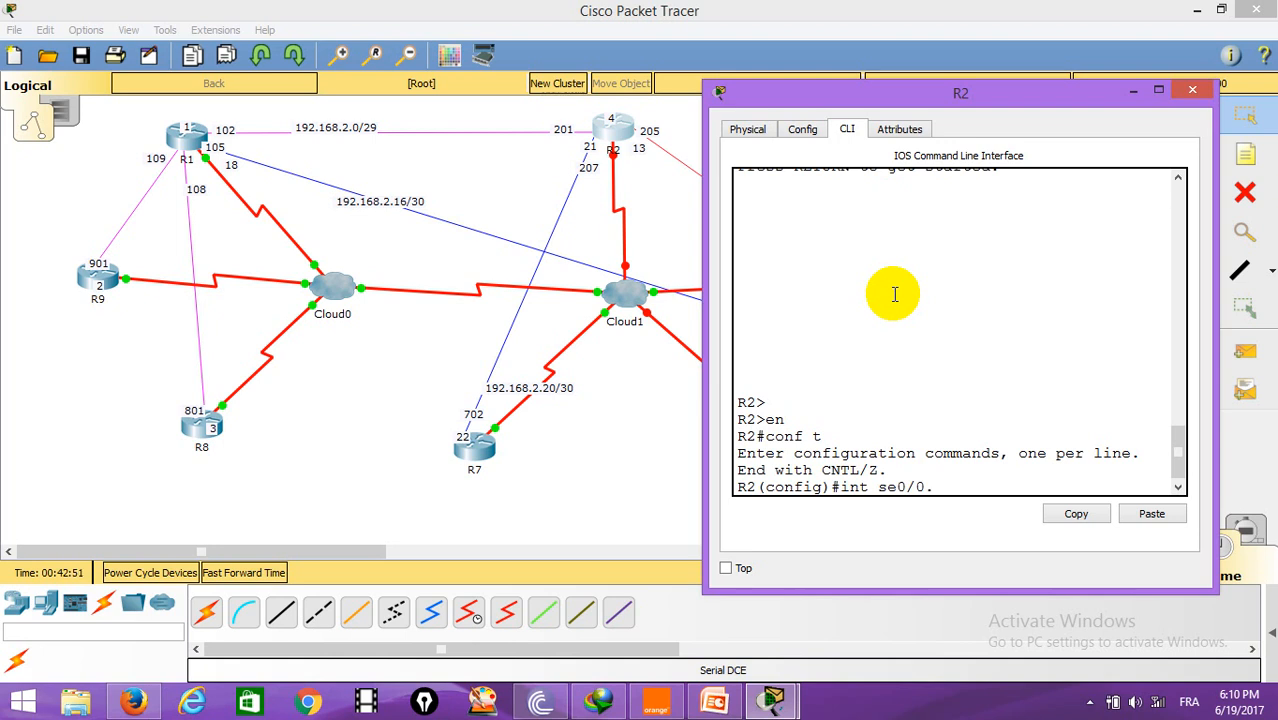
{"action": "type", "text": "0"}
{"action": "key", "text": "Return"}
{"action": "type", "text": "en"}
{"action": "key", "text": "Tab"}
{"action": "type", "text": "fr"}
{"action": "key", "text": "Tab"}
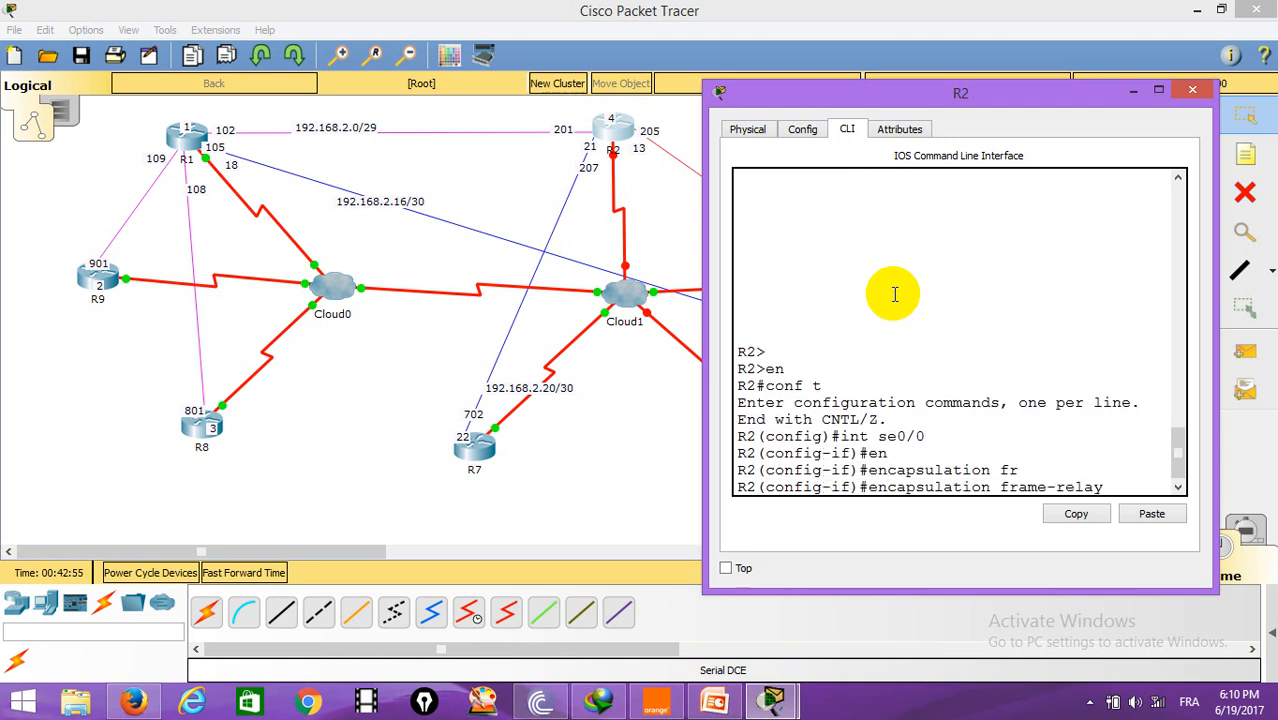
{"action": "key", "text": "Return"}
{"action": "key", "text": "Return"}
{"action": "type", "text": "no shut"}
Step: Exit the interface and create point-to-point subinterface Serial0/0.207 on R2
{"action": "key", "text": "Return"}
{"action": "type", "text": "e"}
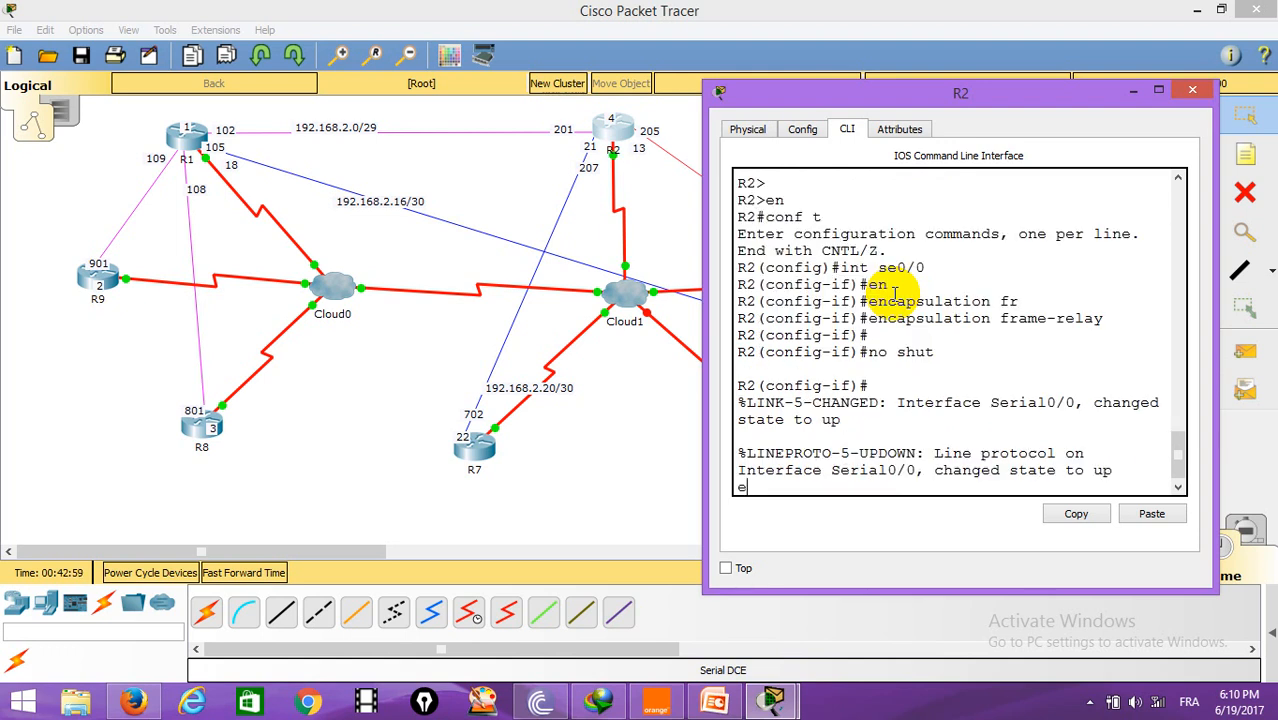
{"action": "type", "text": "cxit"}
{"action": "key", "text": "Return"}
{"action": "key", "text": "Return"}
{"action": "type", "text": "int se0/0.20"}
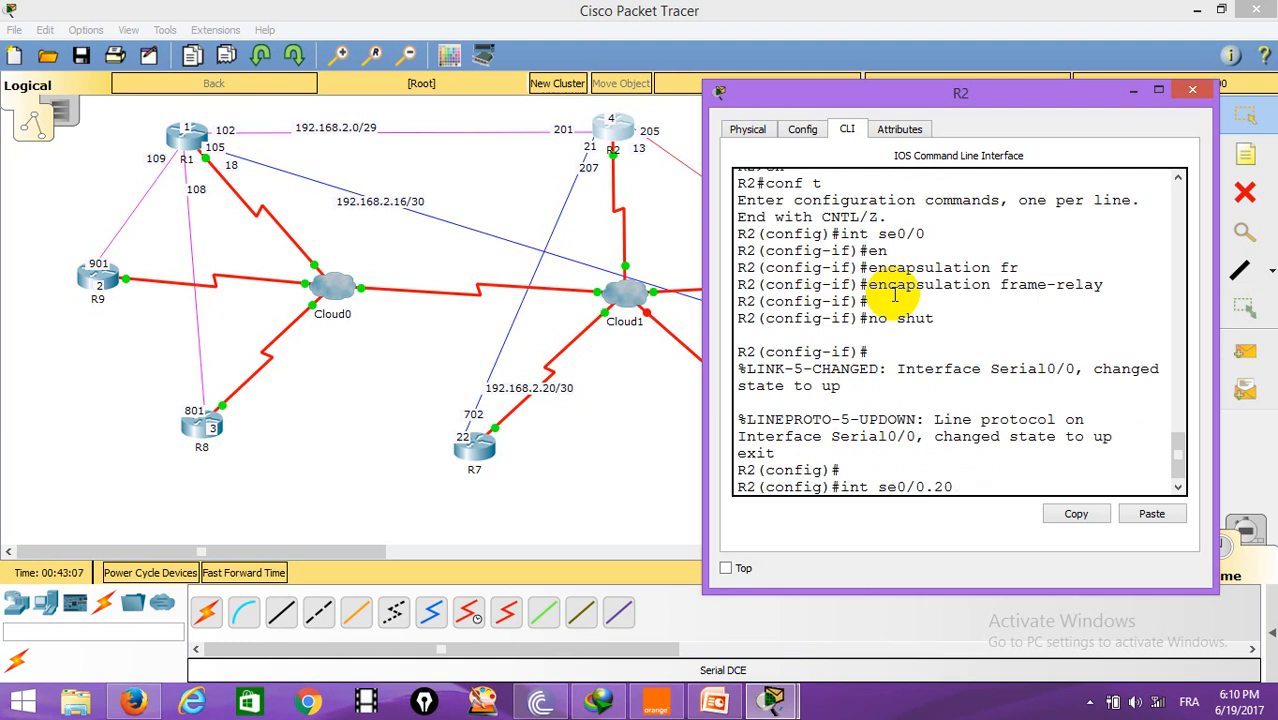
{"action": "type", "text": "7 po"}
{"action": "key", "text": "Return"}
Step: Assign IP address 192.168.2.21 with mask 255.255.255.252 to R2's subinterface Serial0/0.207
{"action": "type", "text": "ip address 192.1"}
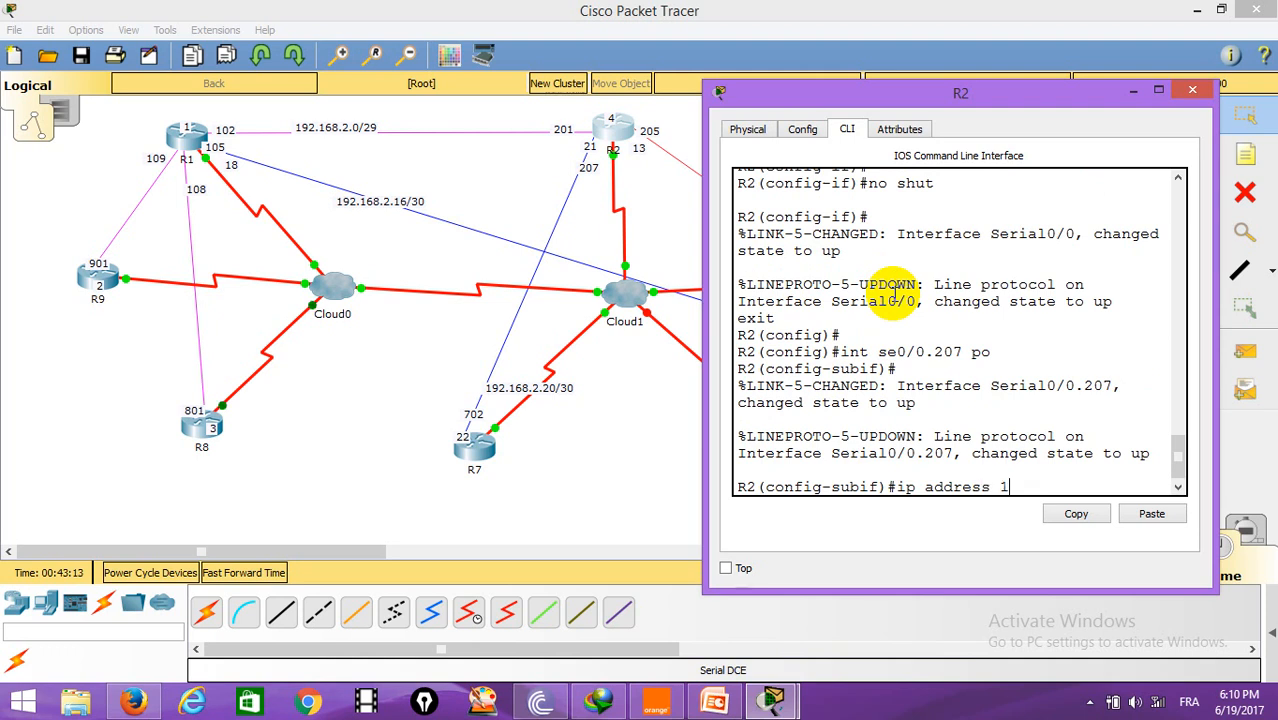
{"action": "type", "text": ".168.2.21 255."}
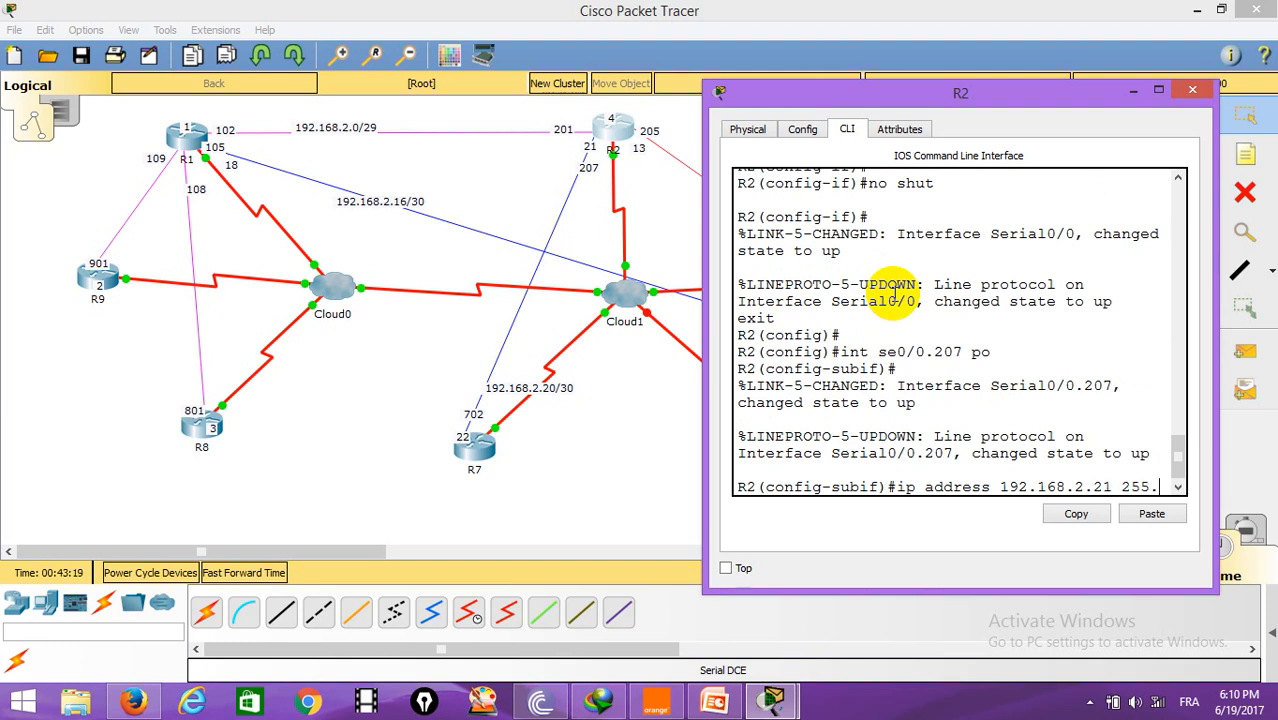
{"action": "type", "text": "255.255"}
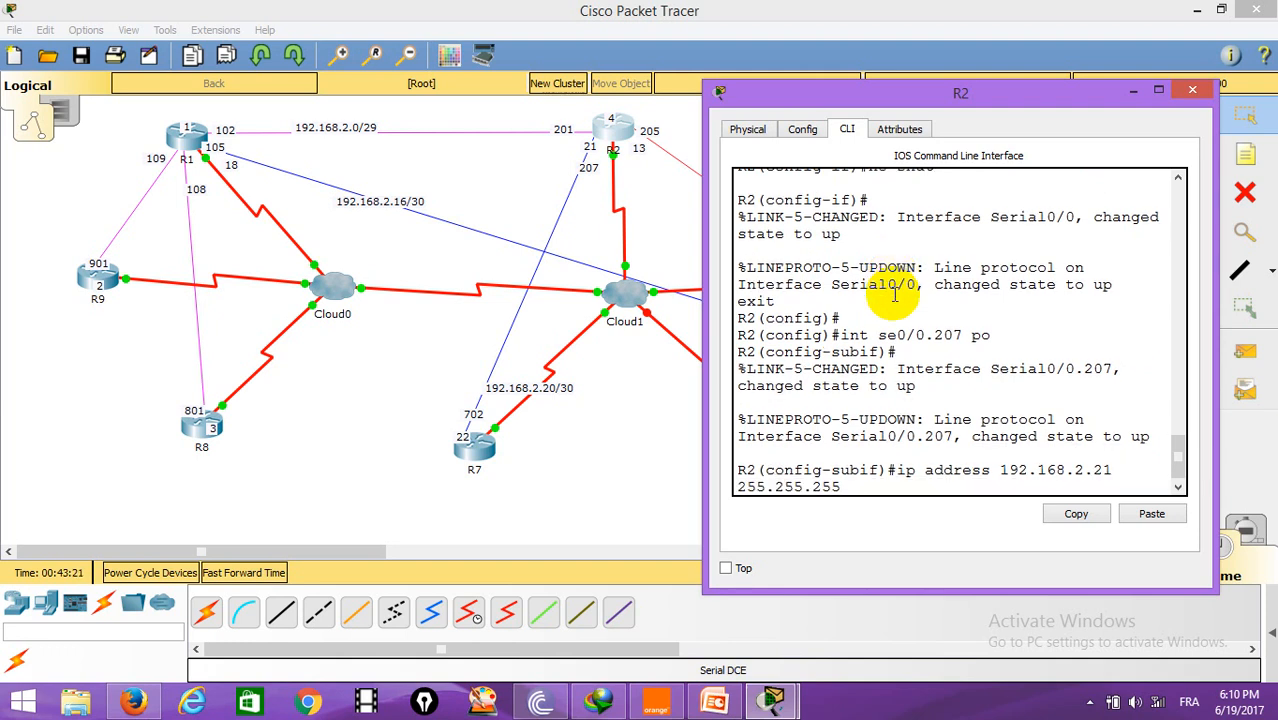
{"action": "type", "text": ".252"}
{"action": "key", "text": "Return"}
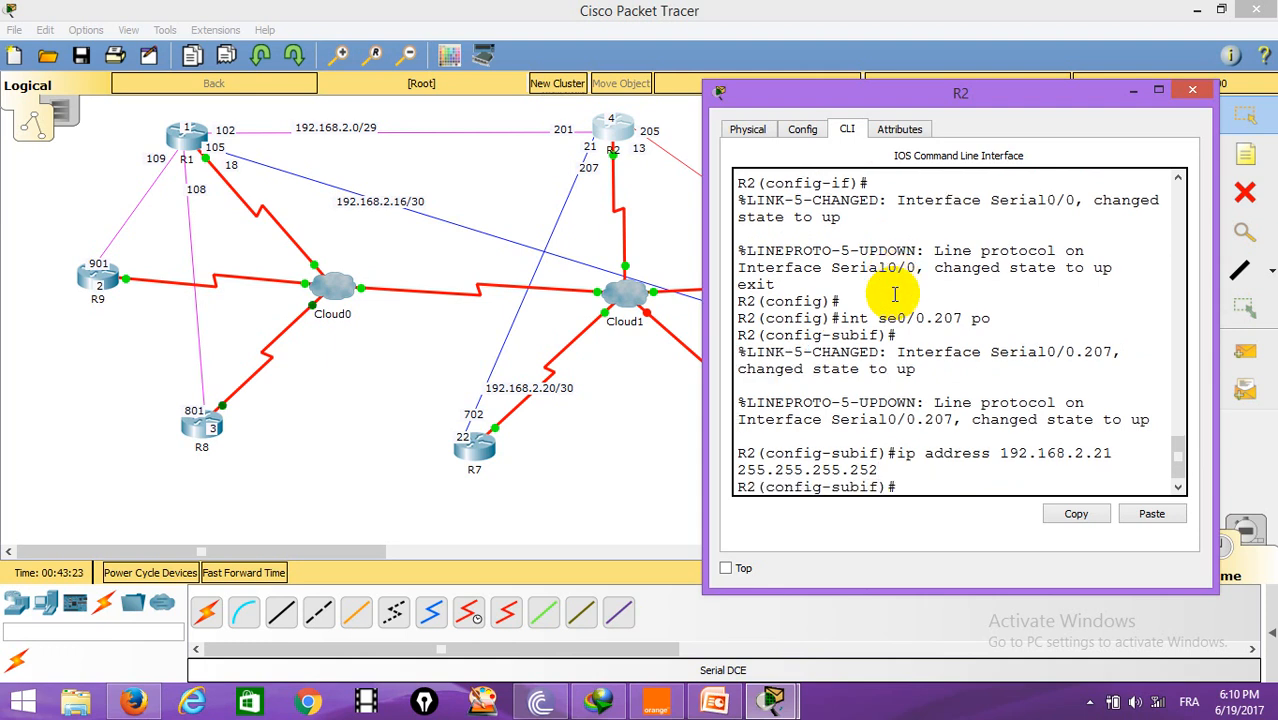
Step: Set frame-relay interface DLCI 702 on R2's Serial0/0.207 and exit the subinterface
{"action": "type", "text": "fr"}
{"action": "key", "text": "Tab"}
{"action": "type", "text": "i"}
{"action": "key", "text": "Tab"}
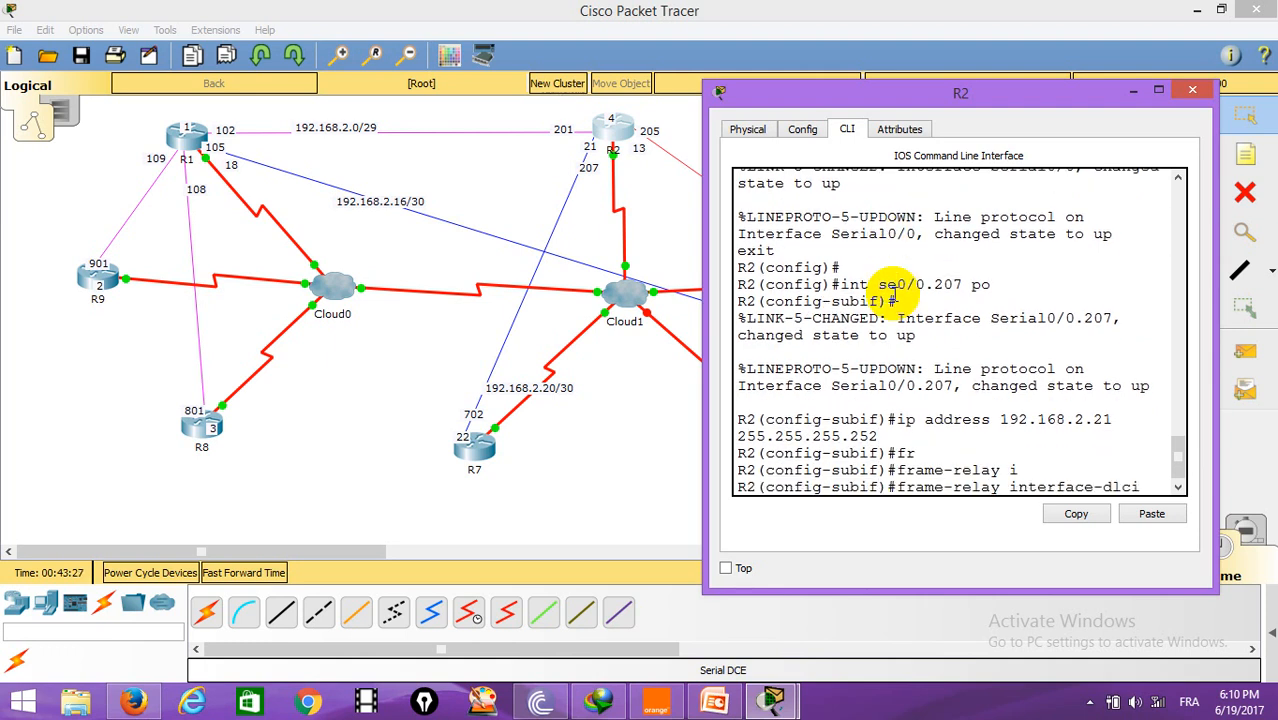
{"action": "type", "text": "702"}
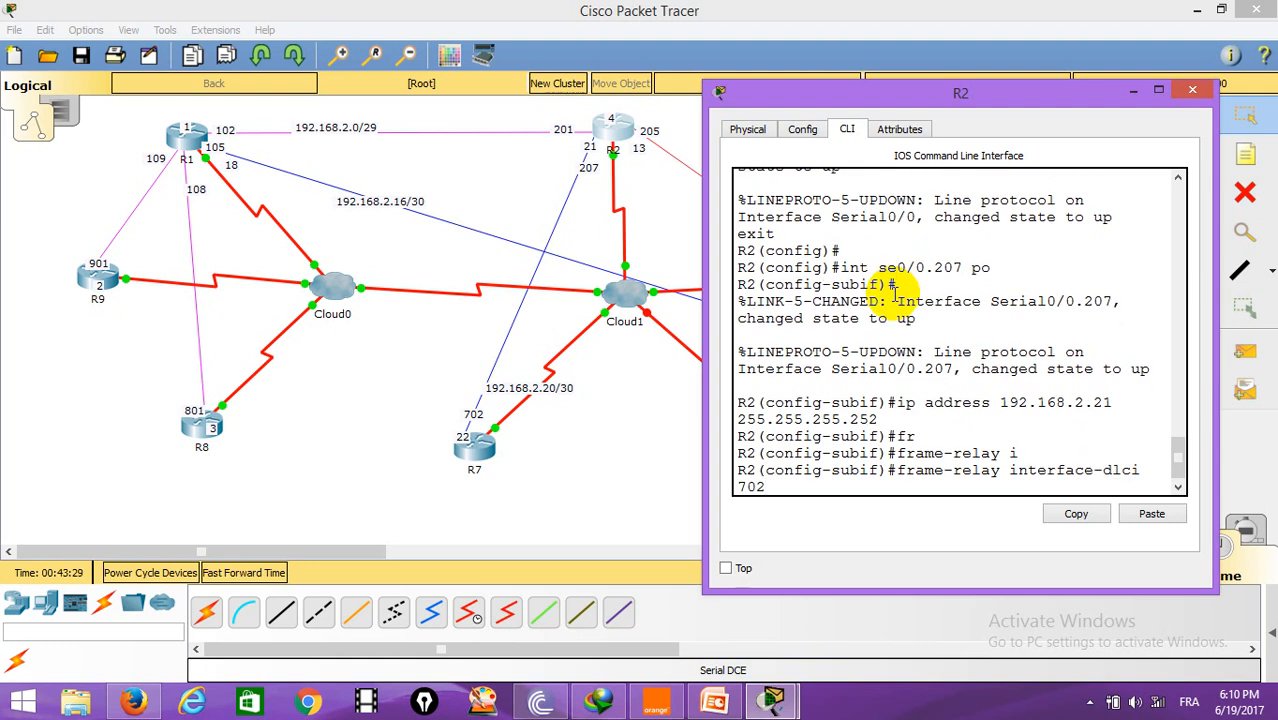
{"action": "key", "text": "Return"}
{"action": "key", "text": "Return"}
{"action": "key", "text": "Return"}
{"action": "key", "text": "Return"}
{"action": "type", "text": "exit"}
{"action": "key", "text": "Return"}
Step: Create multipoint subinterface Serial0/0.201 on R2
{"action": "type", "text": "int se0/0."}
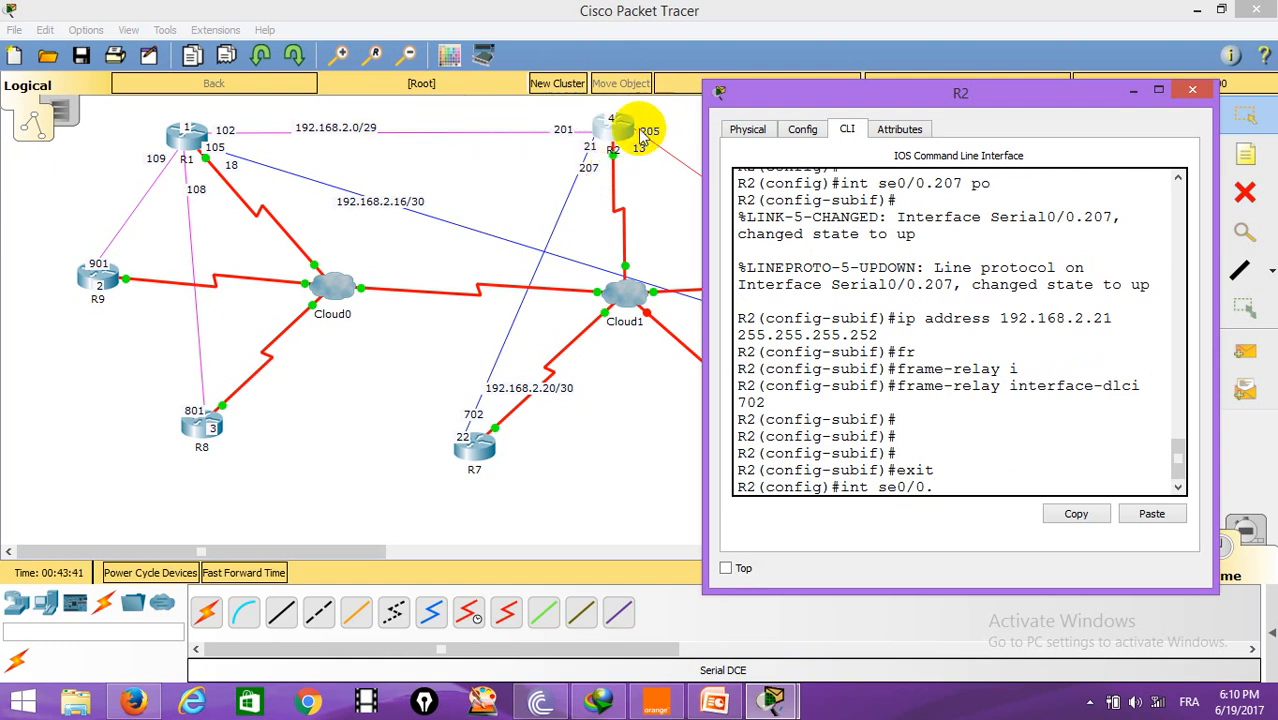
{"action": "type", "text": "201"}
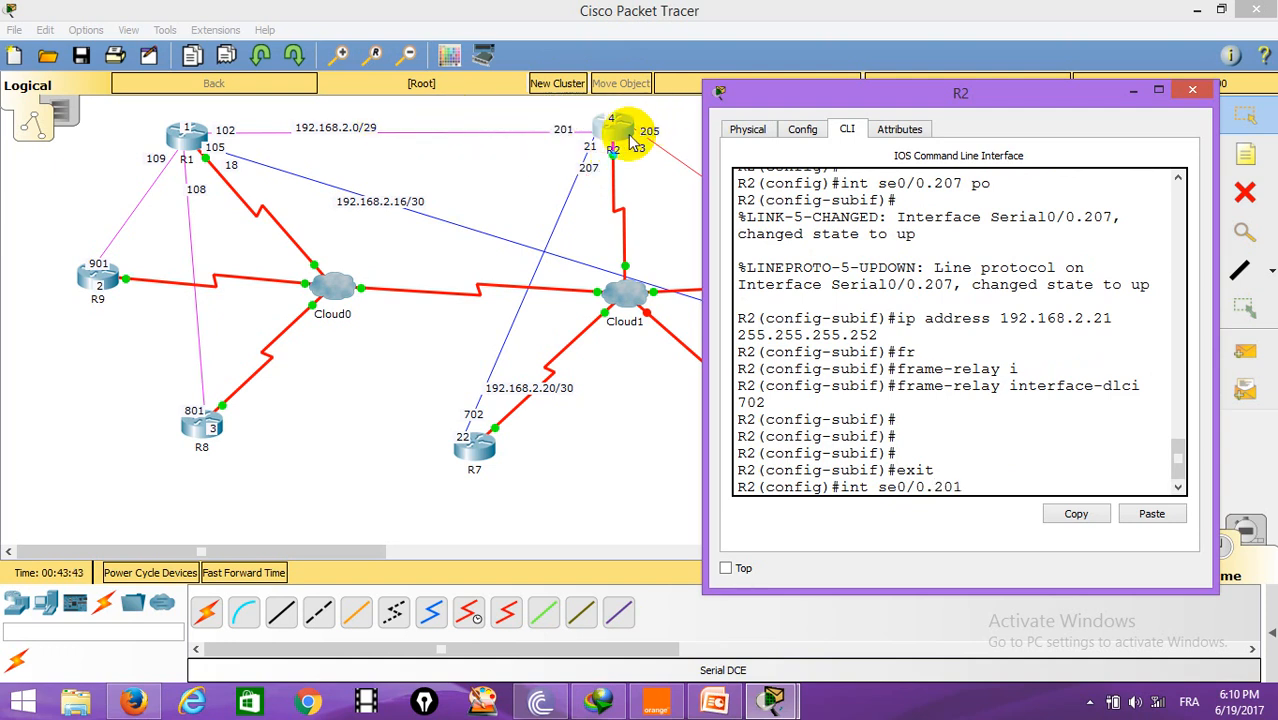
{"action": "type", "text": " mu"}
{"action": "key", "text": "Return"}
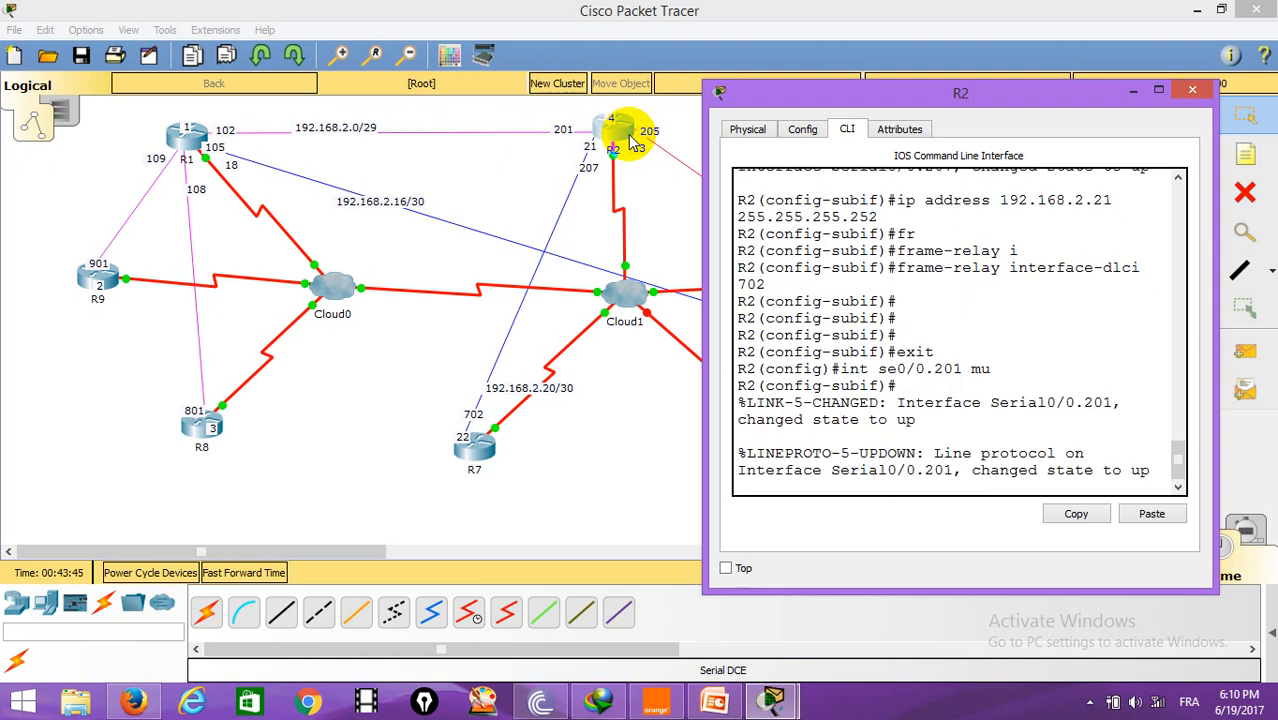
Step: Assign IP address 192.168.2.4 with mask 255.255.255.248 to R2's subinterface Serial0/0.201
{"action": "type", "text": "ip address 19"}
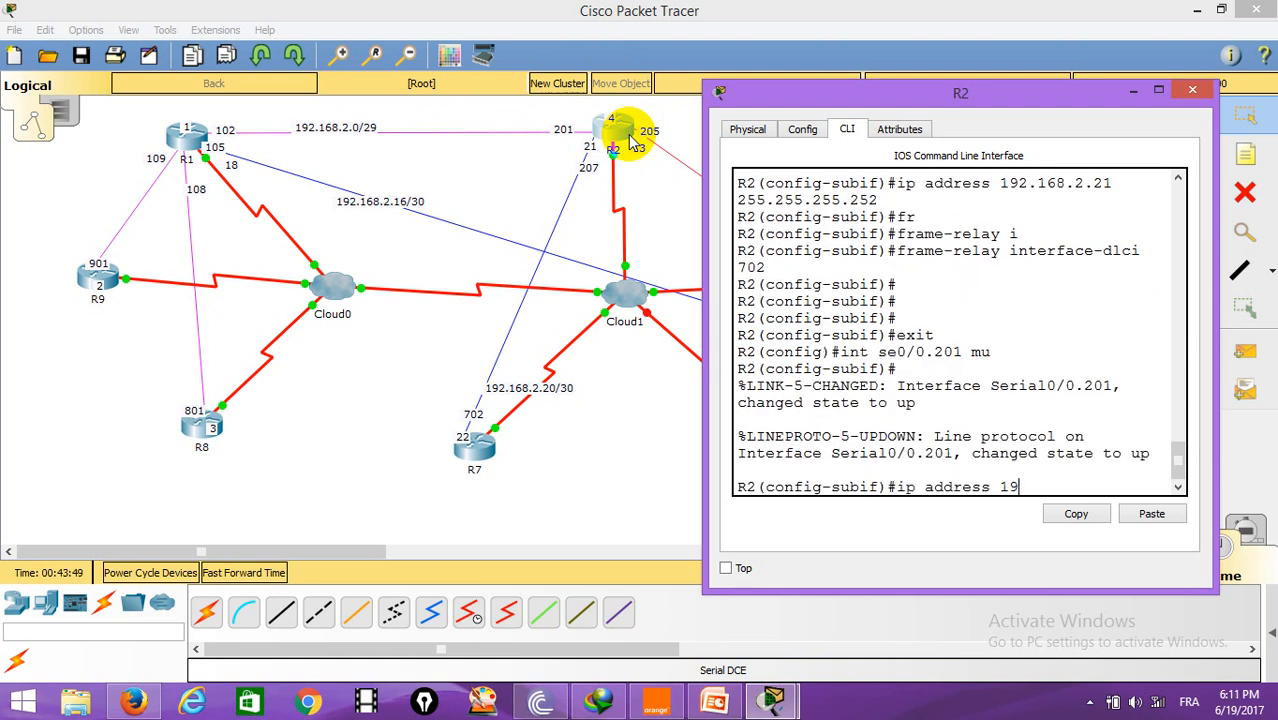
{"action": "type", "text": "2.168.2.4 255"}
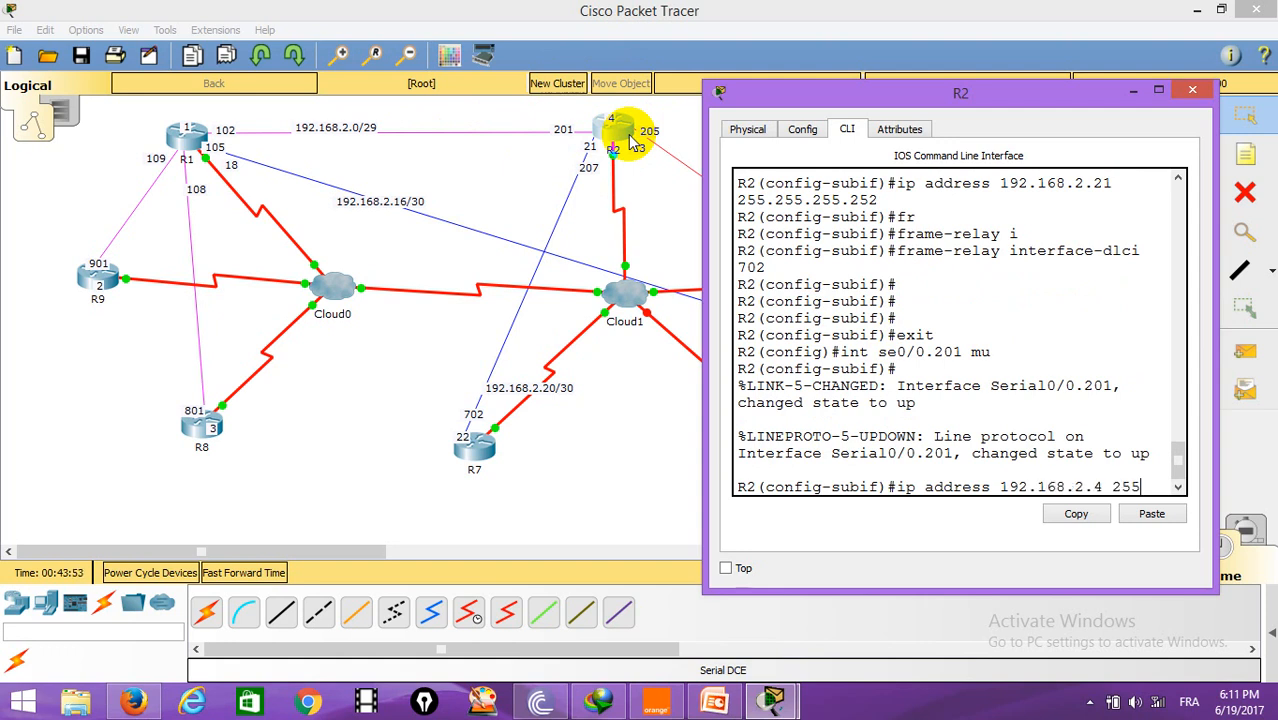
{"action": "type", "text": ".255.255.248"}
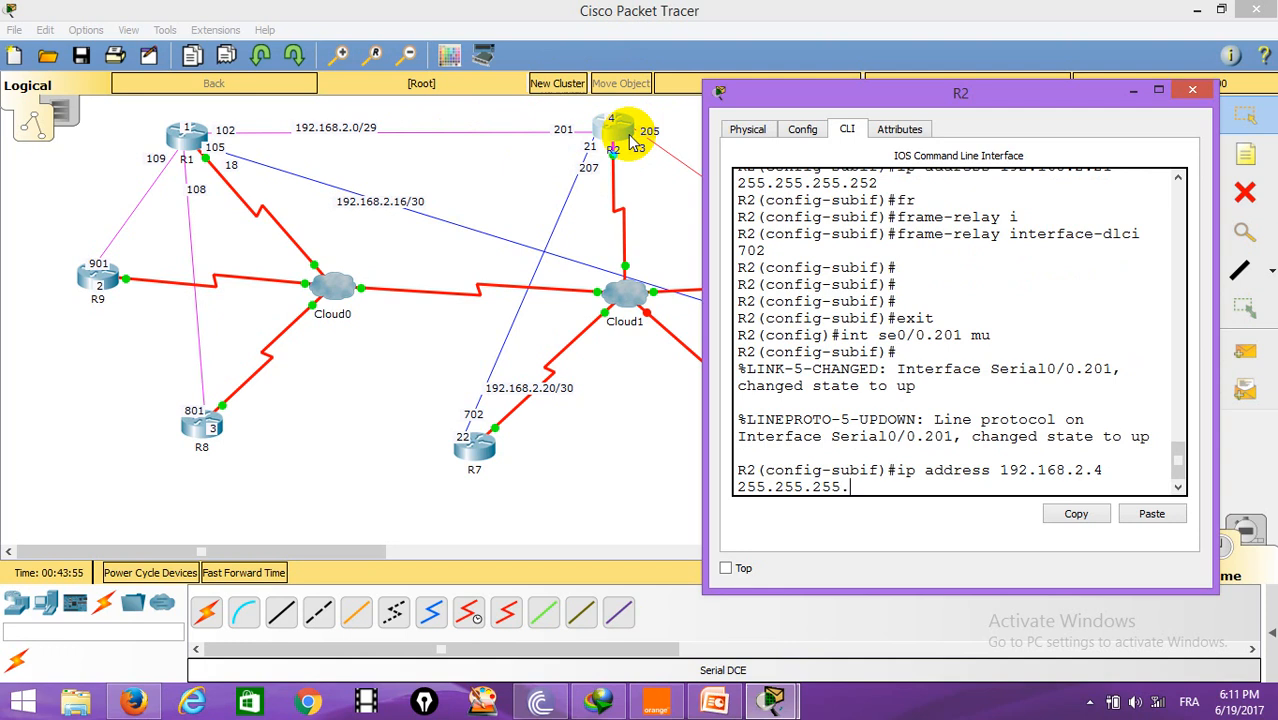
{"action": "key", "text": "Return"}
Step: Map IP 192.168.2.1 to DLCI 201 with frame-relay map on Serial0/0.201, then exit the subinterface
{"action": "type", "text": "fr"}
{"action": "key", "text": "Tab"}
{"action": "type", "text": "m"}
{"action": "key", "text": "Tab"}
{"action": "type", "text": "i"}
{"action": "key", "text": "Tab"}
{"action": "type", "text": "192.168.2.1 201"}
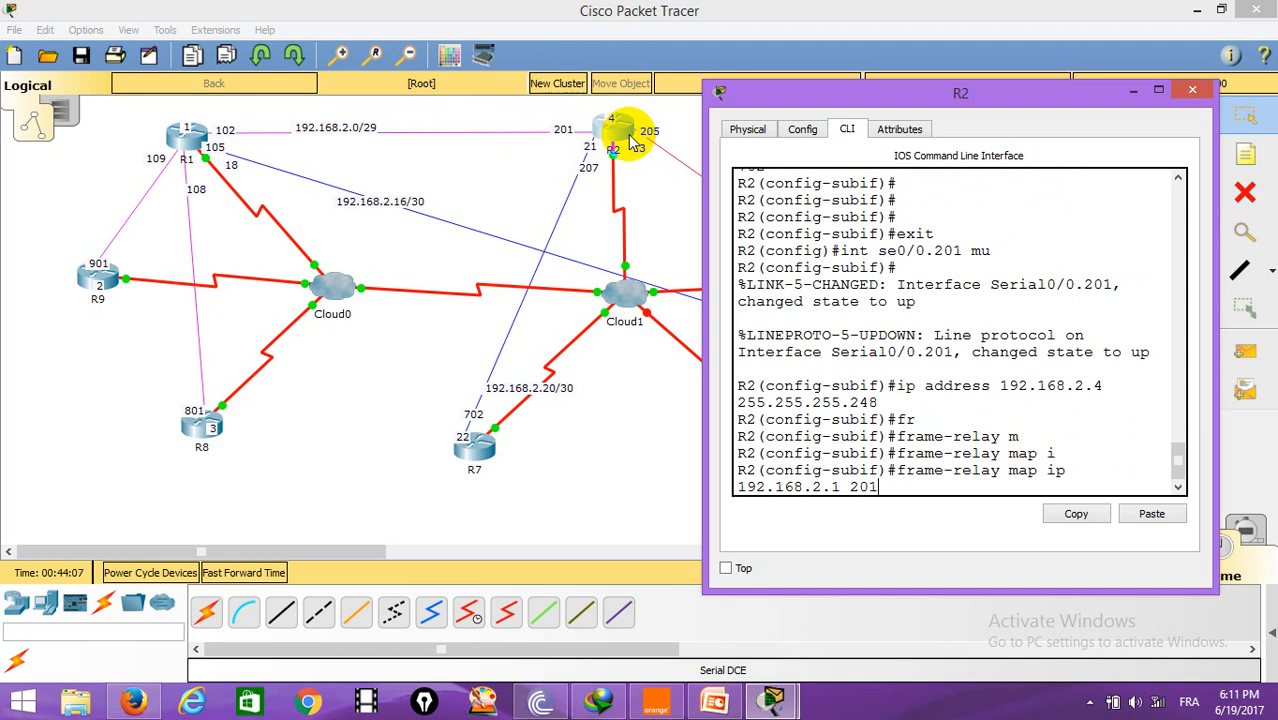
{"action": "key", "text": "Return"}
{"action": "key", "text": "Return"}
{"action": "key", "text": "Return"}
{"action": "type", "text": "exit"}
{"action": "key", "text": "Return"}
{"action": "key", "text": "Return"}
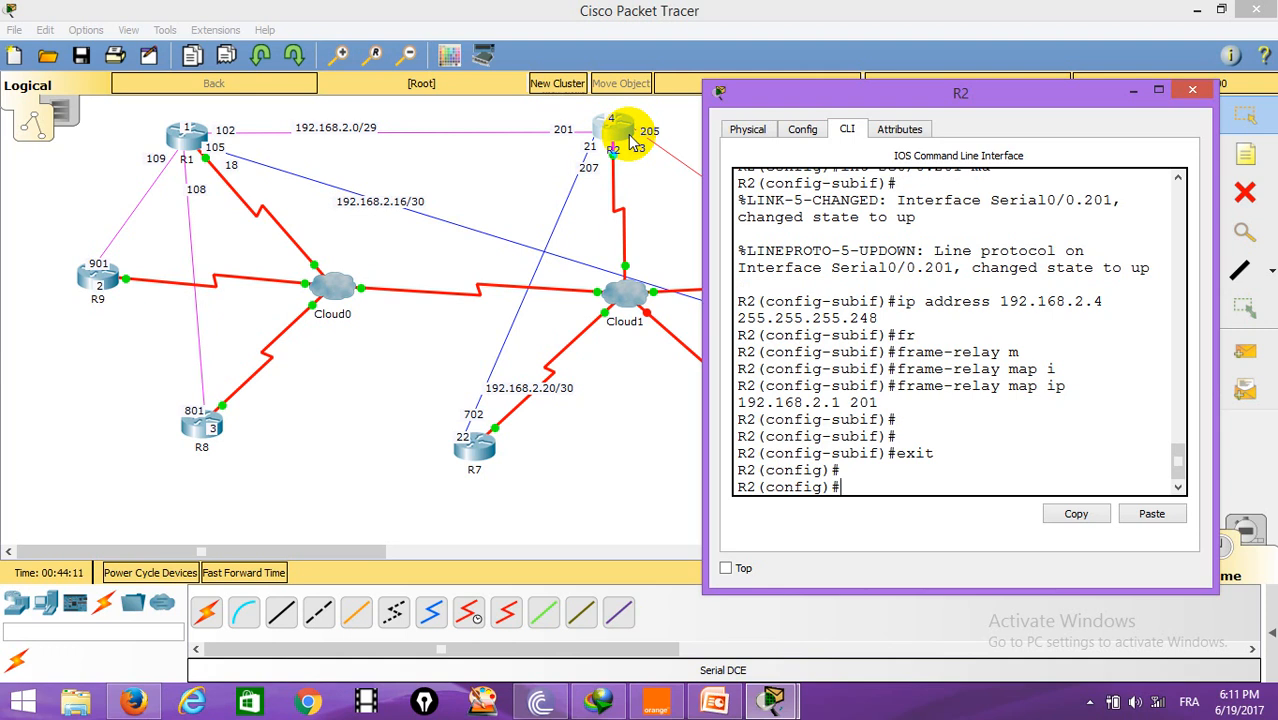
Step: Create multipoint subinterface Serial0/0.205 on R2
{"action": "type", "text": "int se0/0."}
{"action": "left_click_drag", "start_coordinate": [1080, 95], "coordinate": [370, 77]}
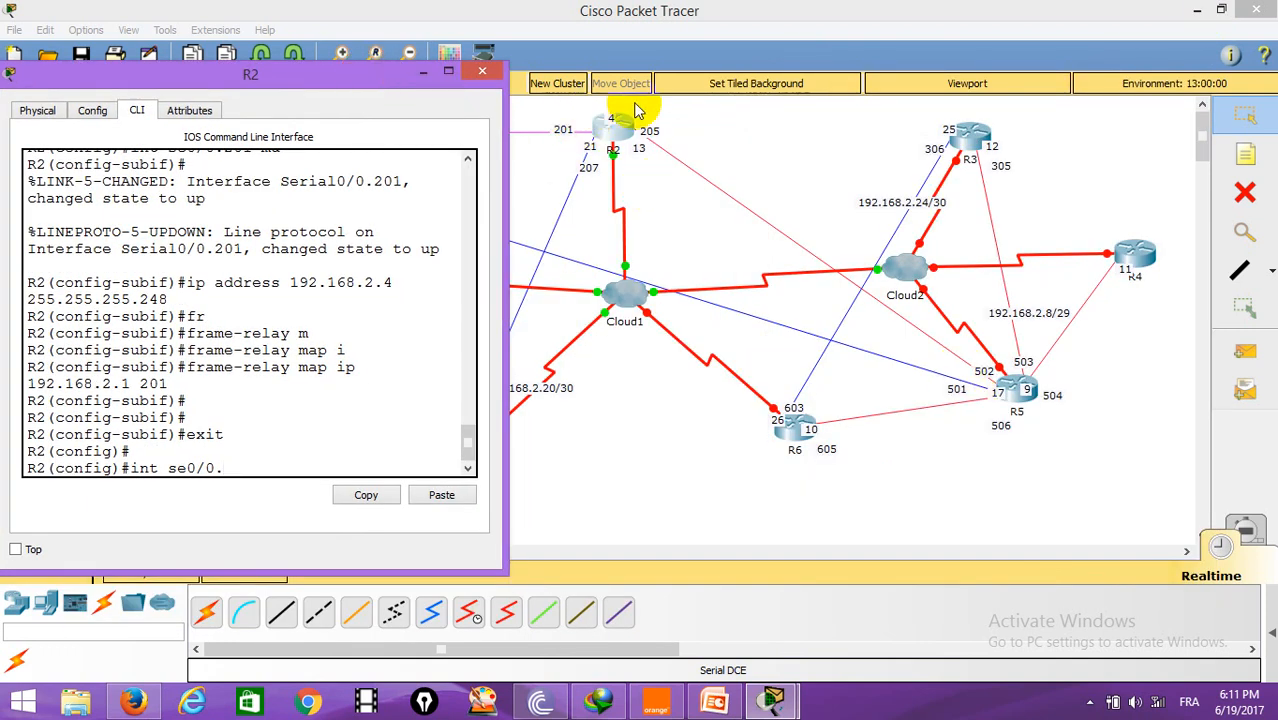
{"action": "type", "text": "20"}
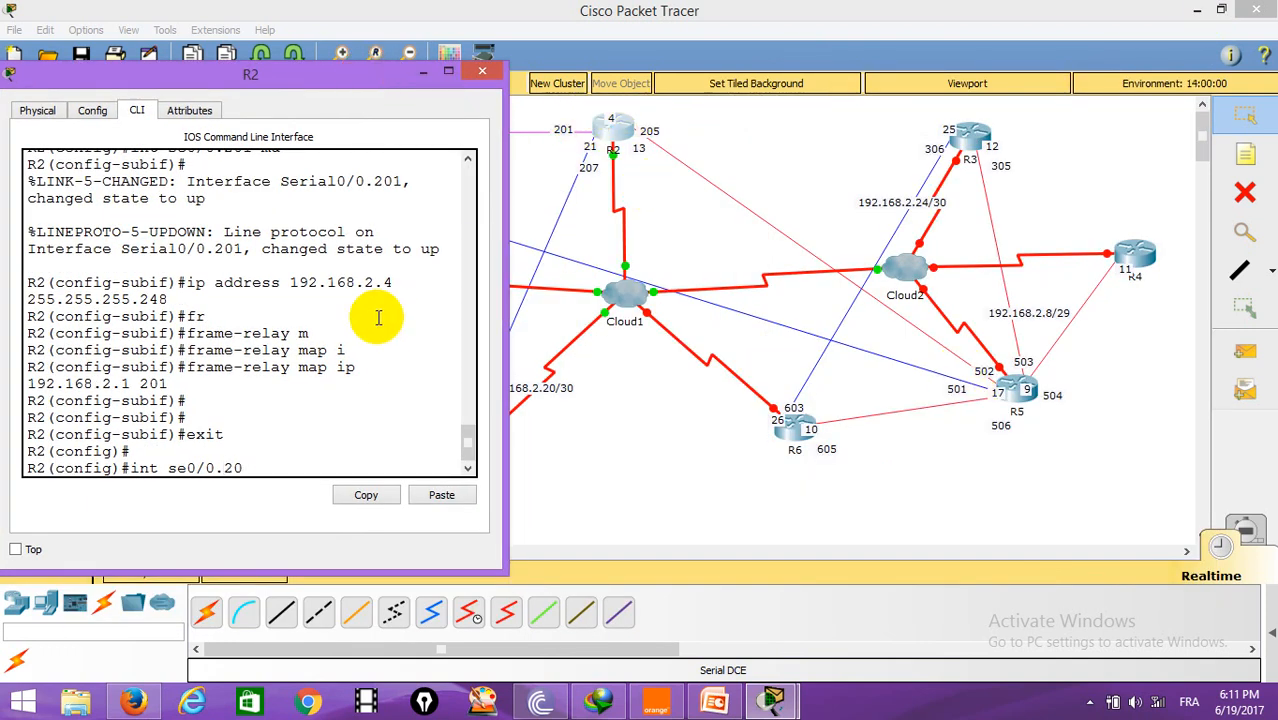
{"action": "type", "text": "5 mu"}
{"action": "key", "text": "Return"}
{"action": "key", "text": "Return"}
Step: Assign IP address 192.168.2.13 with mask 255.255.255.248 to R2's subinterface Serial0/0.205
{"action": "type", "text": "ip "}
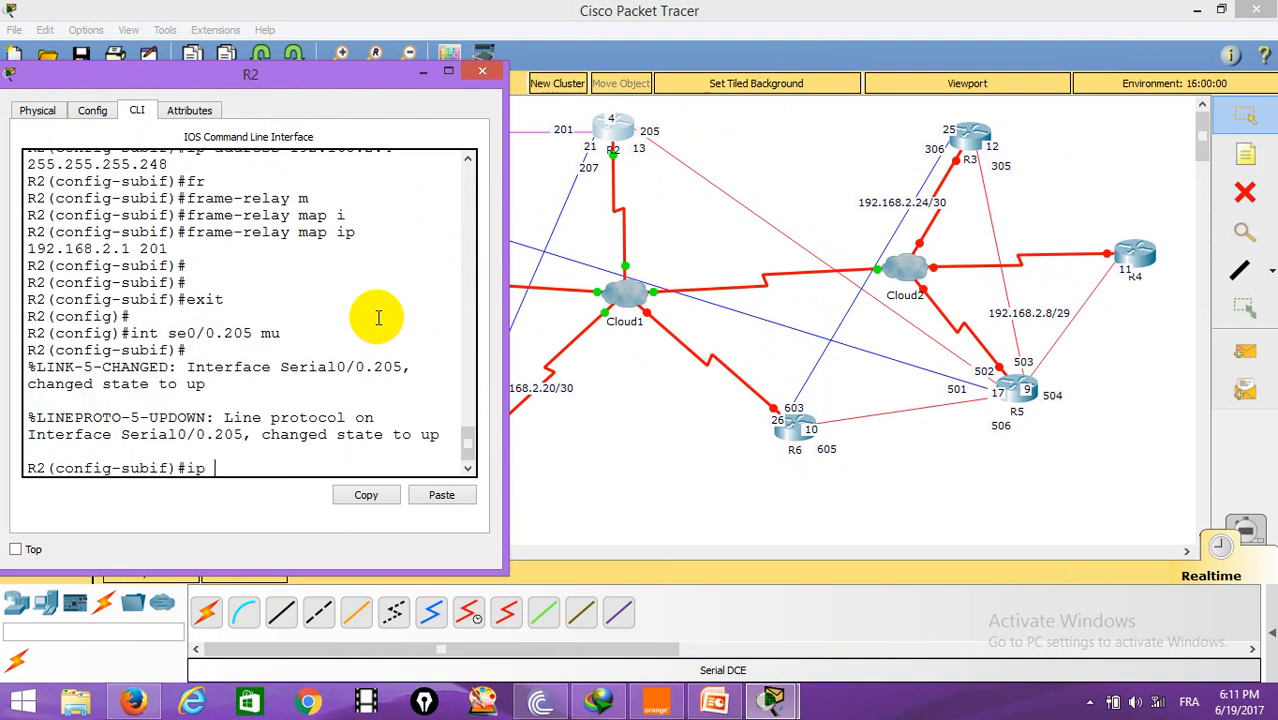
{"action": "type", "text": "address 192.168.2.1"}
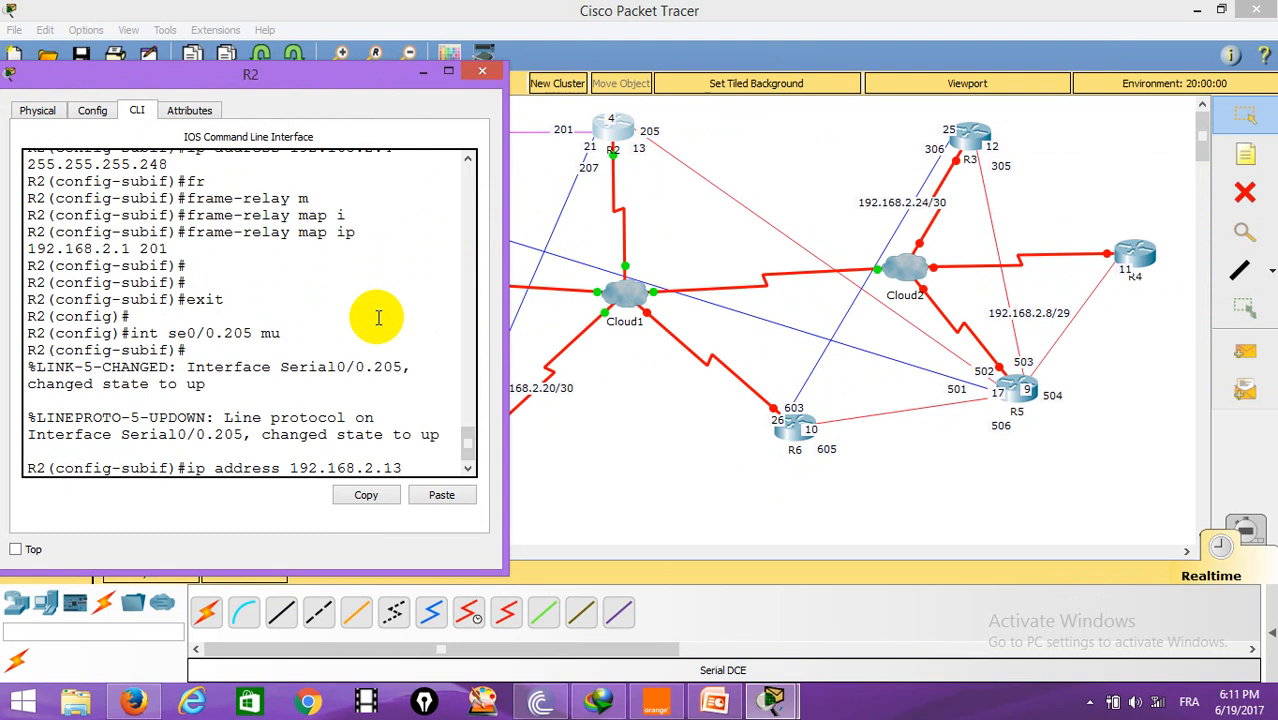
{"action": "type", "text": "3 255.255.255.248"}
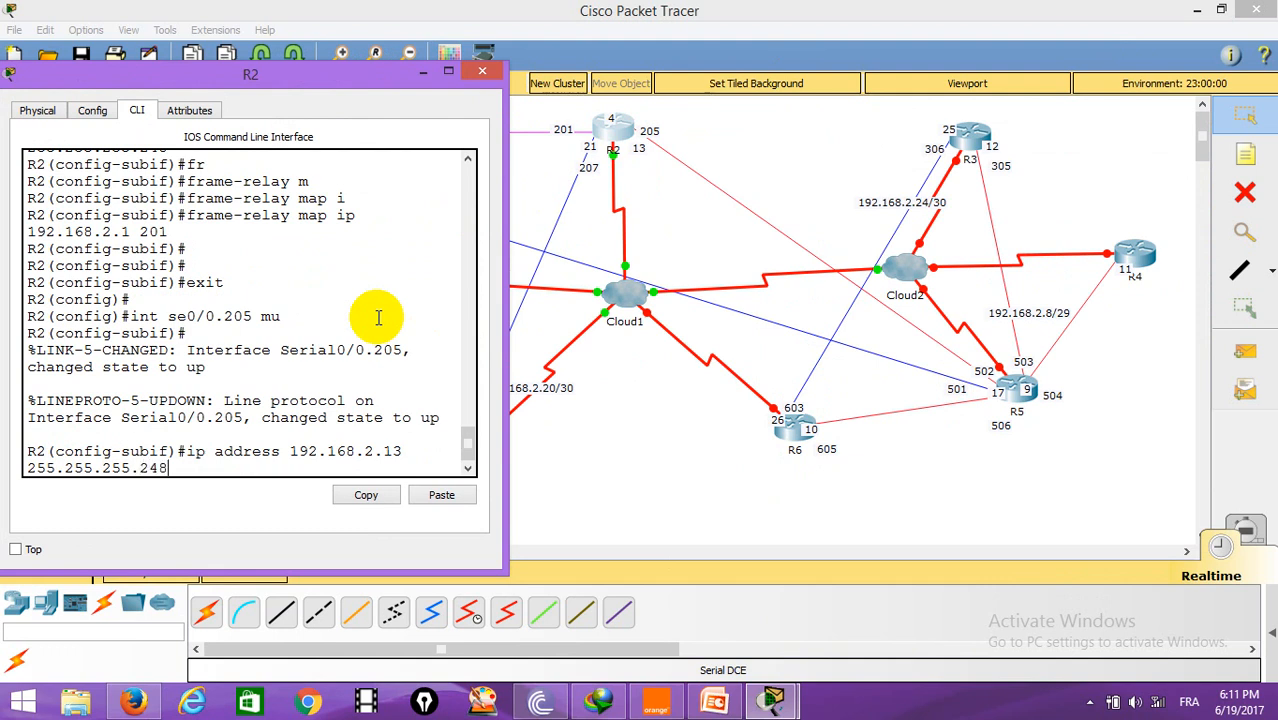
{"action": "key", "text": "Return"}
{"action": "key", "text": "Return"}
Step: Map IP 192.168.2.9 to DLCI 205 on Serial0/0.205, end configuration and close R2's window
{"action": "type", "text": "fr"}
{"action": "key", "text": "Tab"}
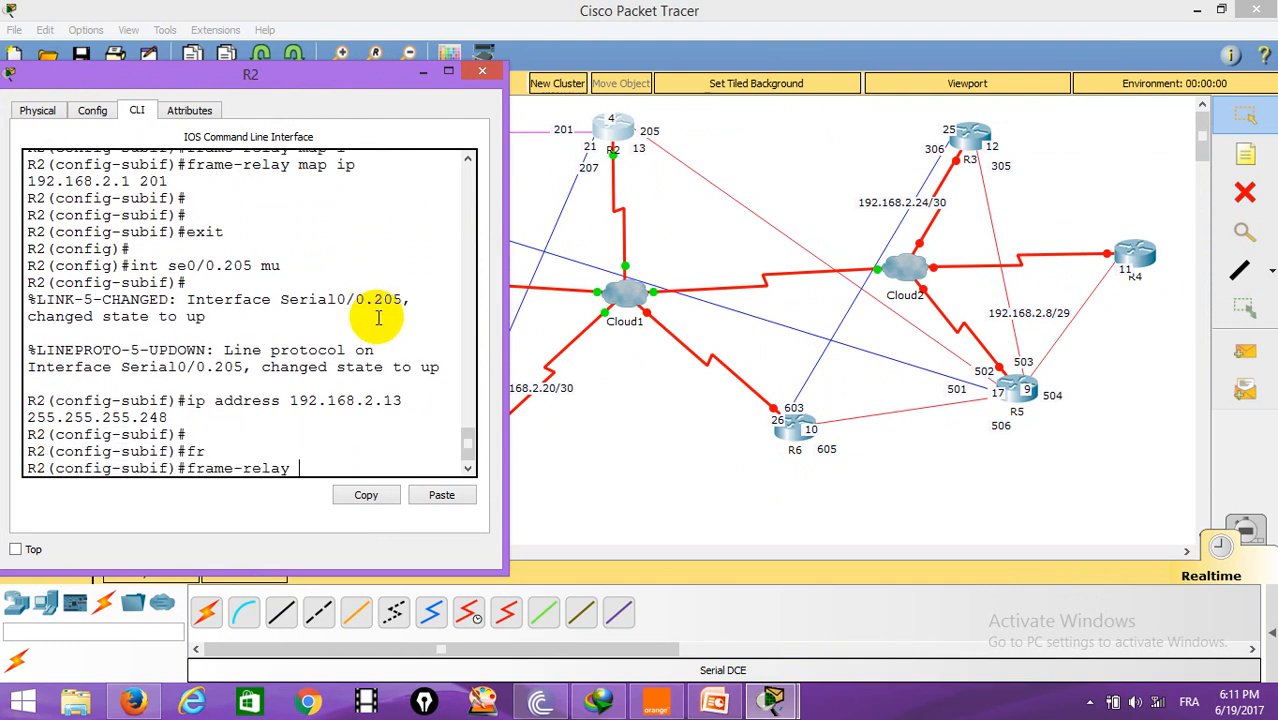
{"action": "type", "text": "m"}
{"action": "key", "text": "Tab"}
{"action": "type", "text": "i"}
{"action": "key", "text": "Tab"}
{"action": "type", "text": "192.168.2."}
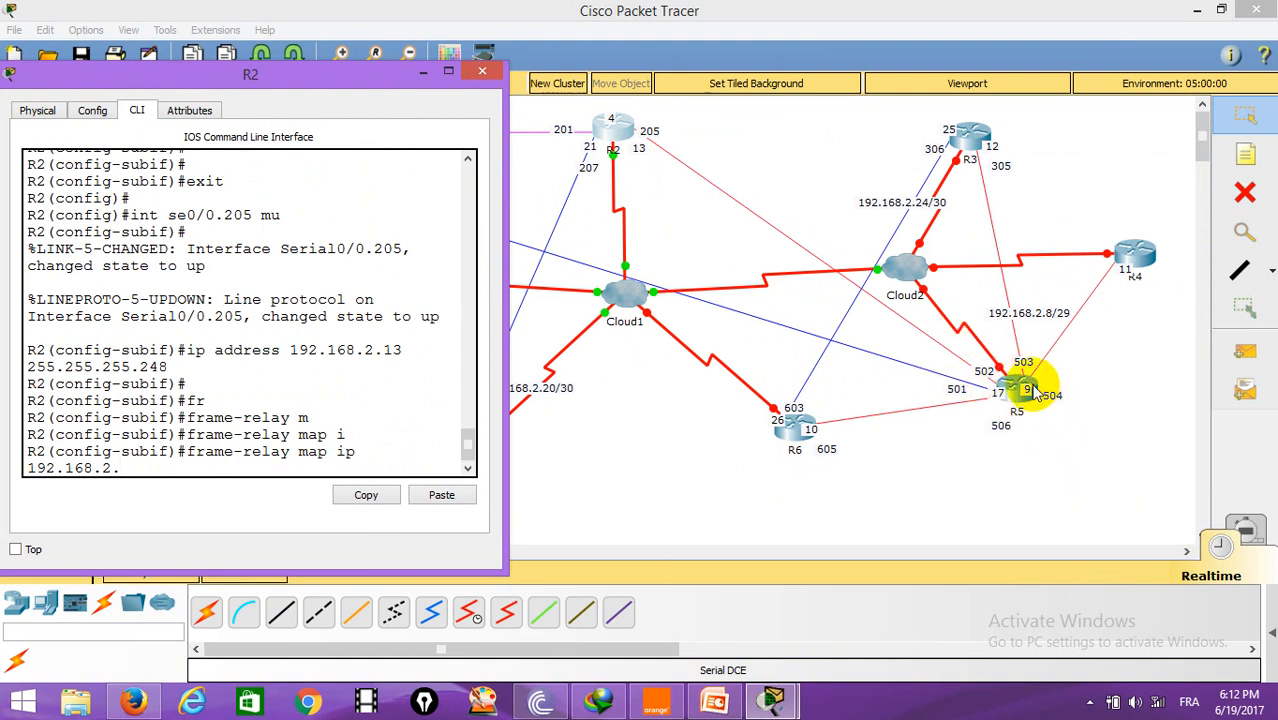
{"action": "type", "text": "9"}
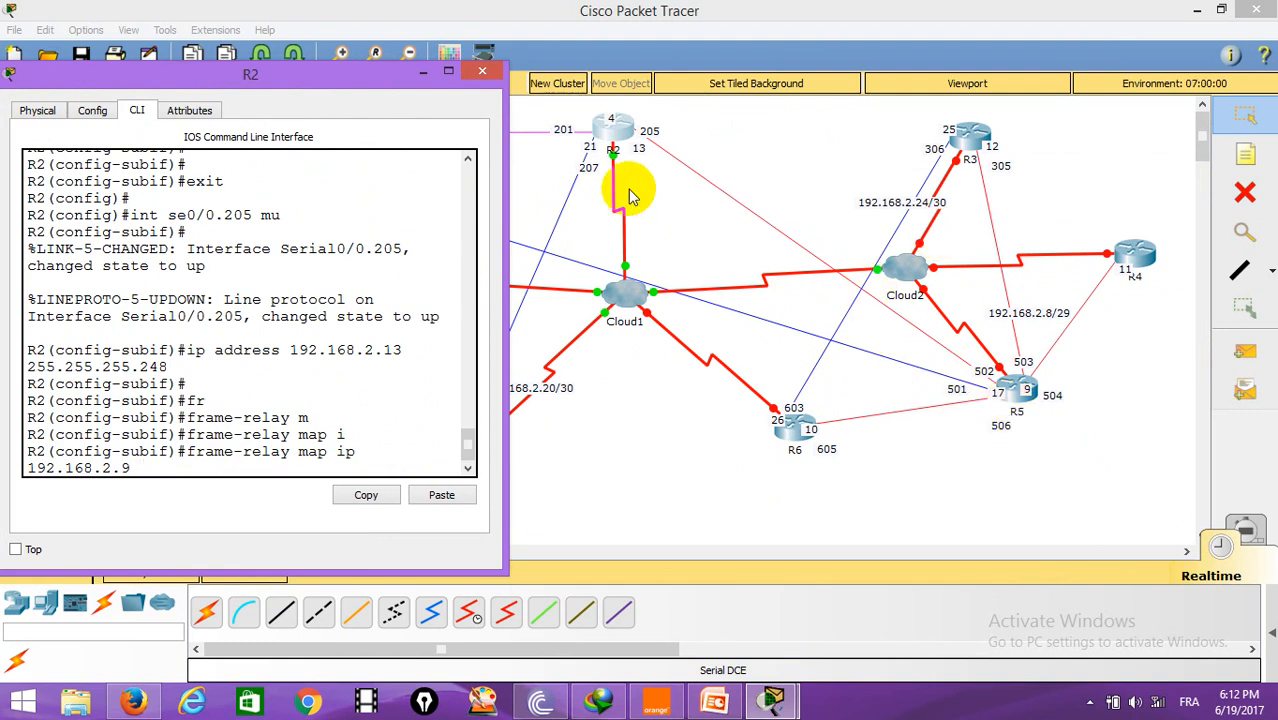
{"action": "type", "text": " 205"}
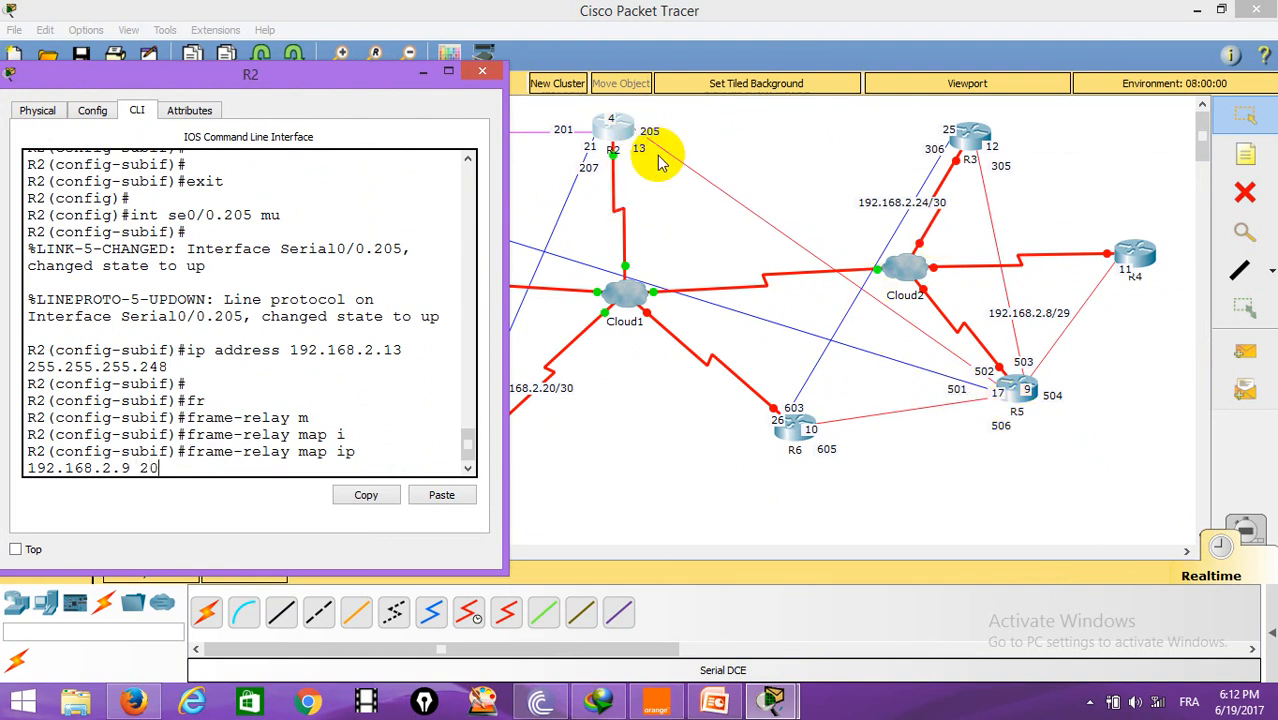
{"action": "key", "text": "Return"}
{"action": "key", "text": "Return"}
{"action": "key", "text": "Return"}
{"action": "key", "text": "Return"}
{"action": "type", "text": "end"}
{"action": "key", "text": "Return"}
{"action": "key", "text": "Return"}
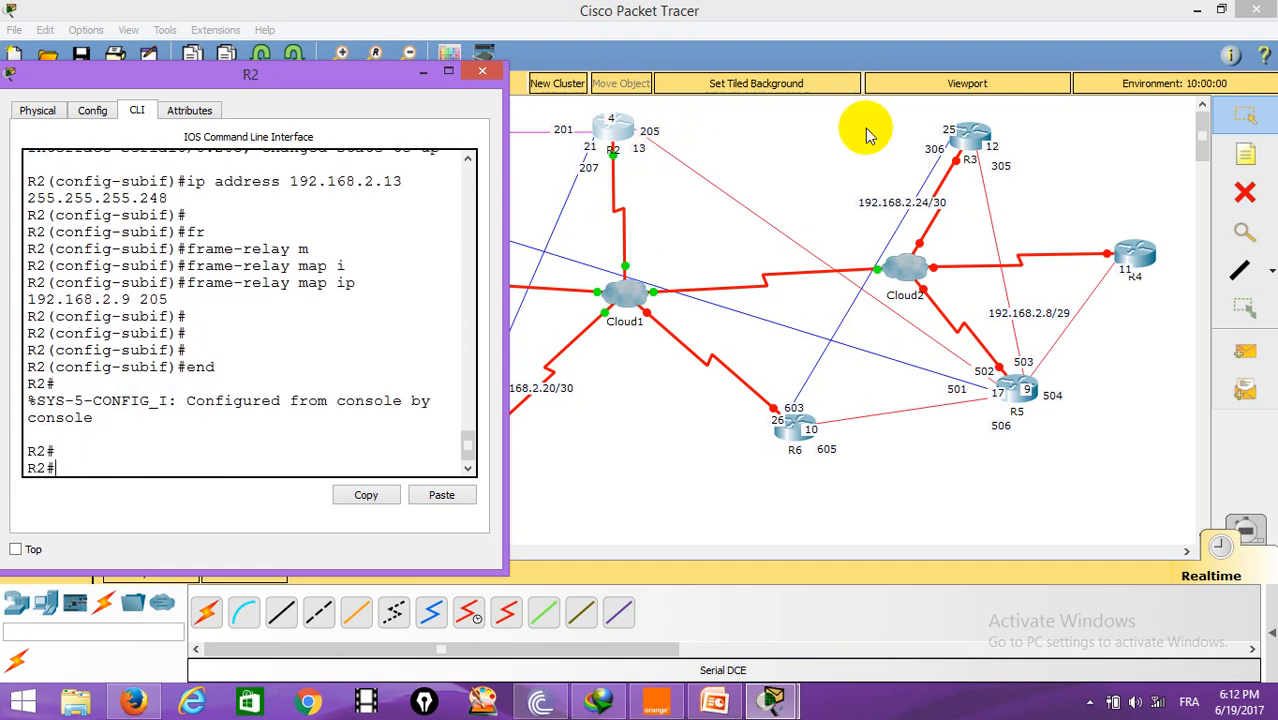
{"action": "left_click", "coordinate": [482, 71]}
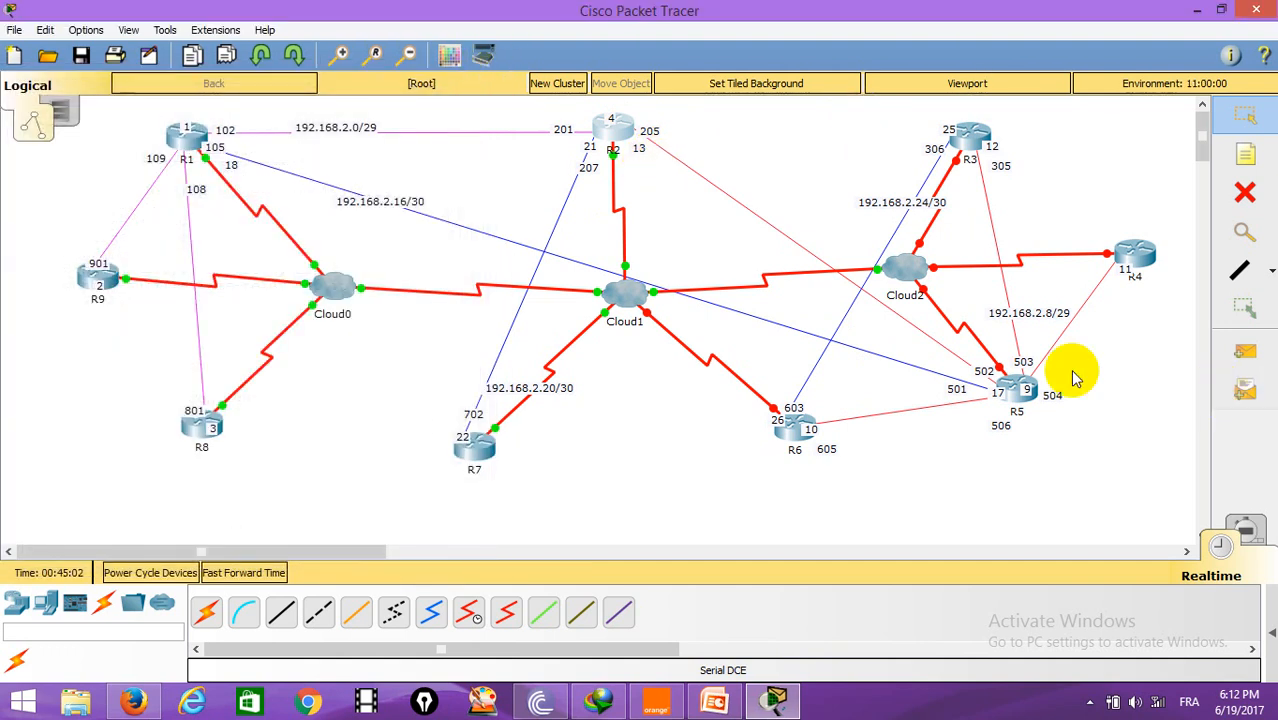
Step: Open R6's command line, enter global configuration, and set Serial0/0 encapsulation to frame-relay
{"action": "left_click", "coordinate": [790, 428]}
{"action": "left_click_drag", "start_coordinate": [662, 128], "coordinate": [495, 86]}
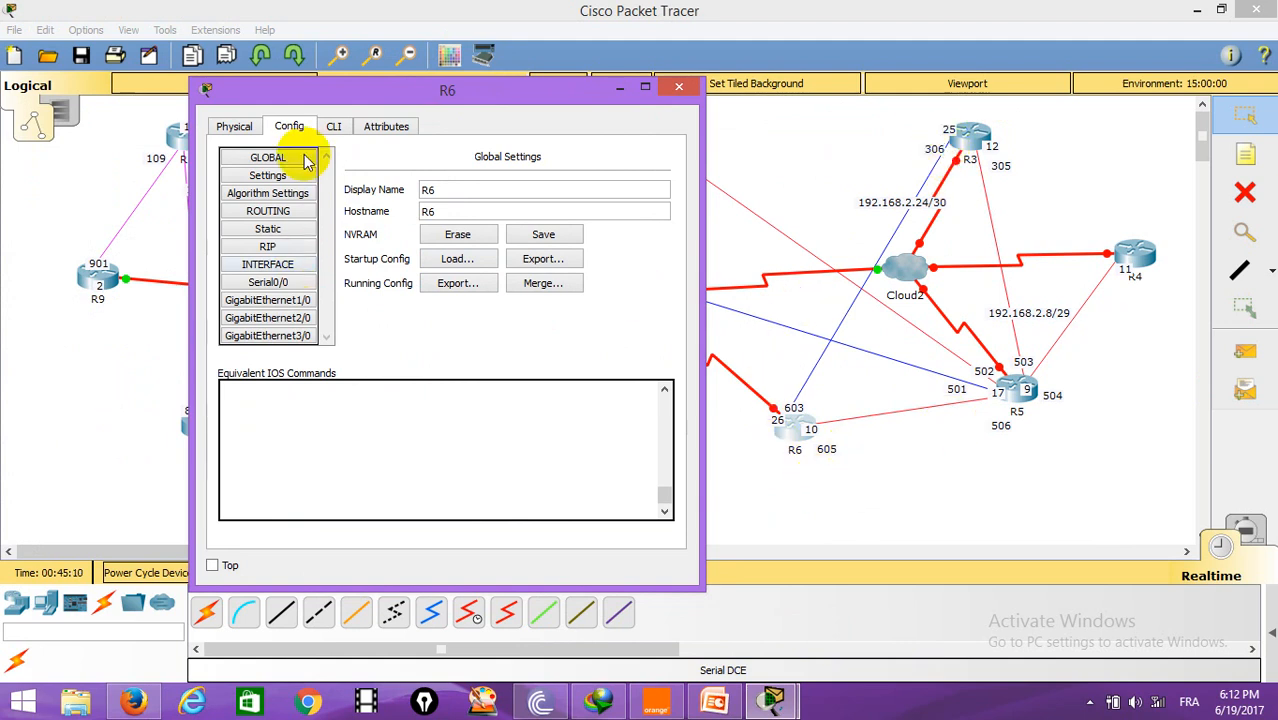
{"action": "left_click", "coordinate": [334, 126]}
{"action": "key", "text": "Return"}
{"action": "key", "text": "Return"}
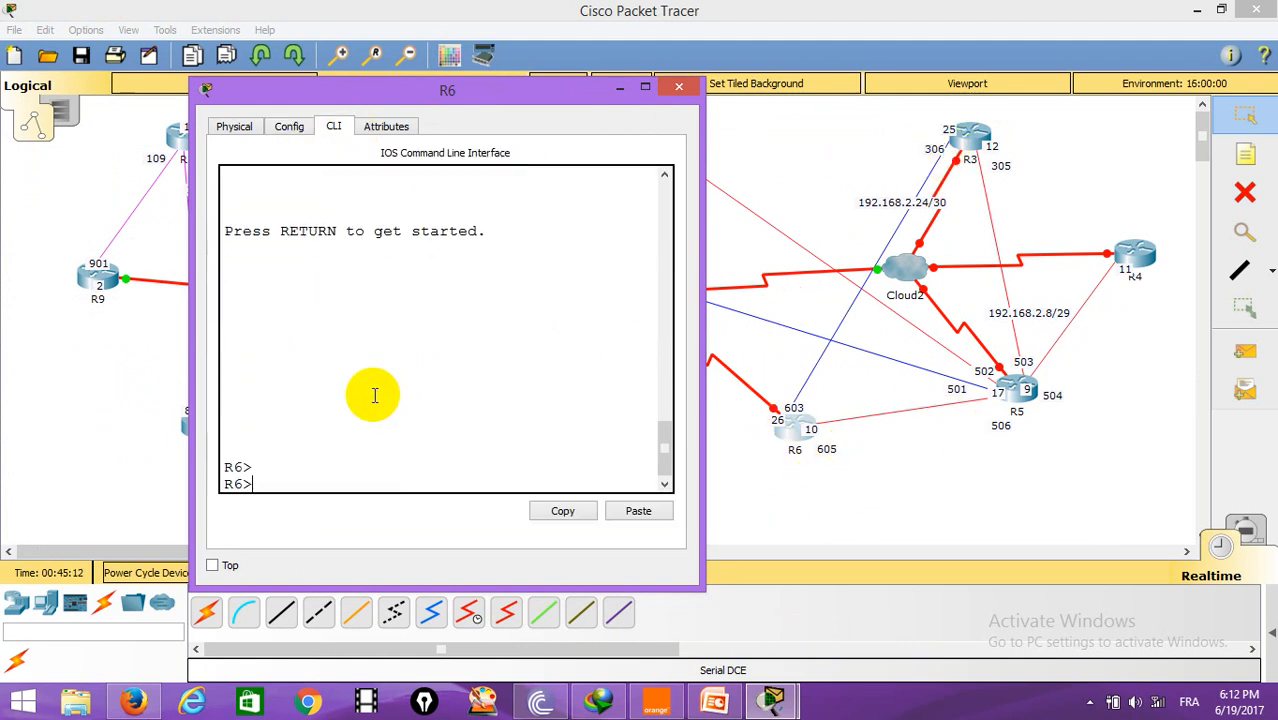
{"action": "type", "text": "en"}
{"action": "key", "text": "Return"}
{"action": "type", "text": "c"}
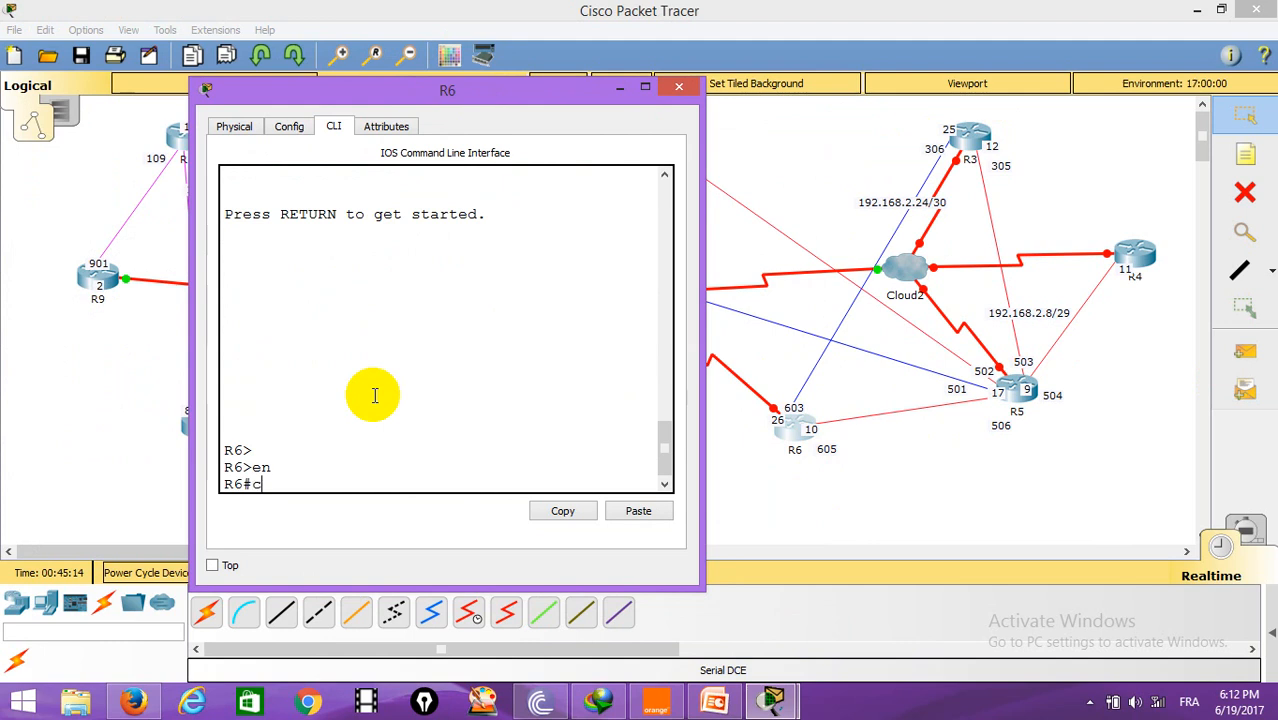
{"action": "type", "text": "onf t"}
{"action": "key", "text": "Return"}
{"action": "type", "text": "int se"}
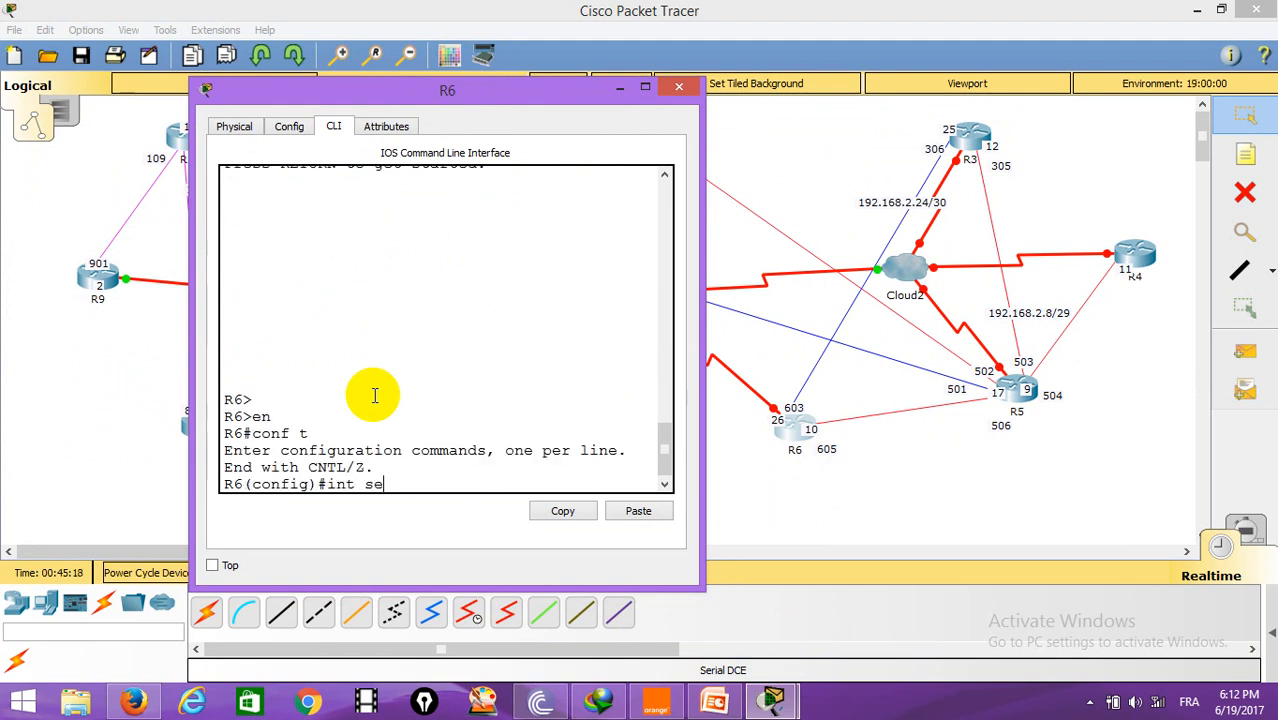
{"action": "type", "text": "0/0"}
{"action": "key", "text": "Return"}
{"action": "type", "text": "en"}
{"action": "key", "text": "Tab"}
{"action": "type", "text": "fr"}
{"action": "key", "text": "Tab"}
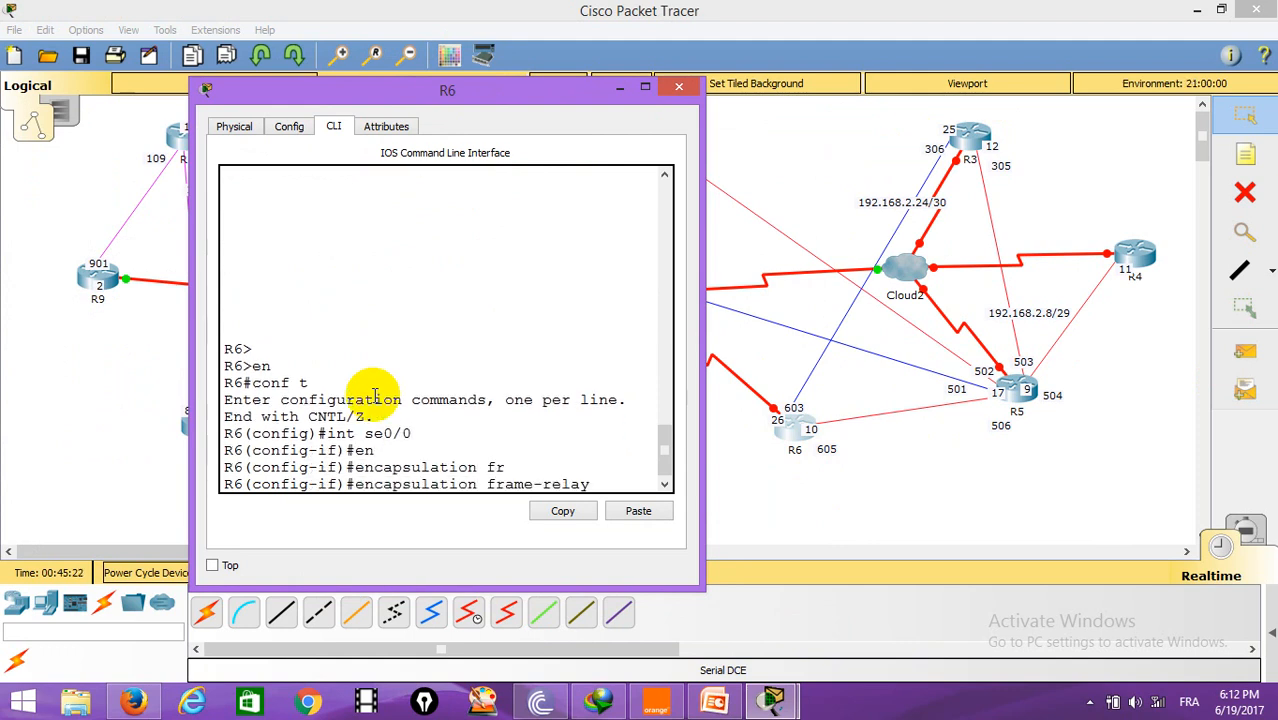
{"action": "key", "text": "Return"}
Step: Enable R6's Serial0/0 with no shutdown and exit the interface
{"action": "type", "text": "no shut"}
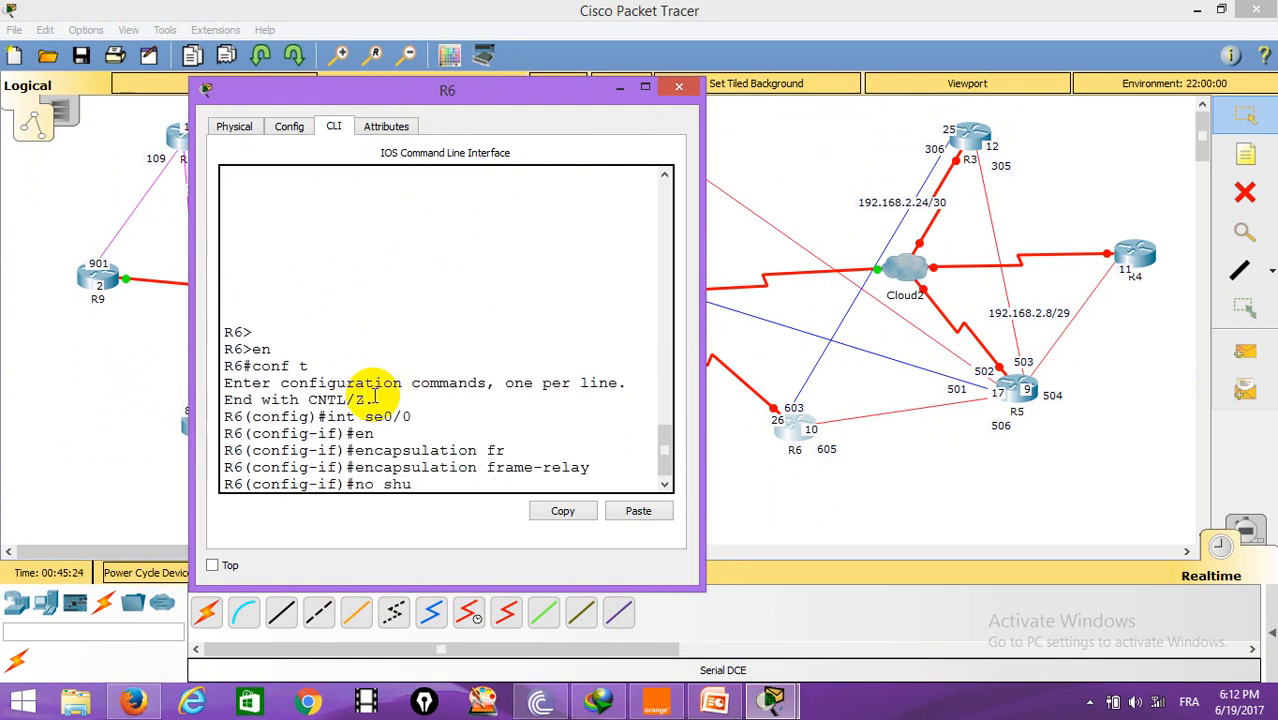
{"action": "key", "text": "Return"}
{"action": "type", "text": "exit"}
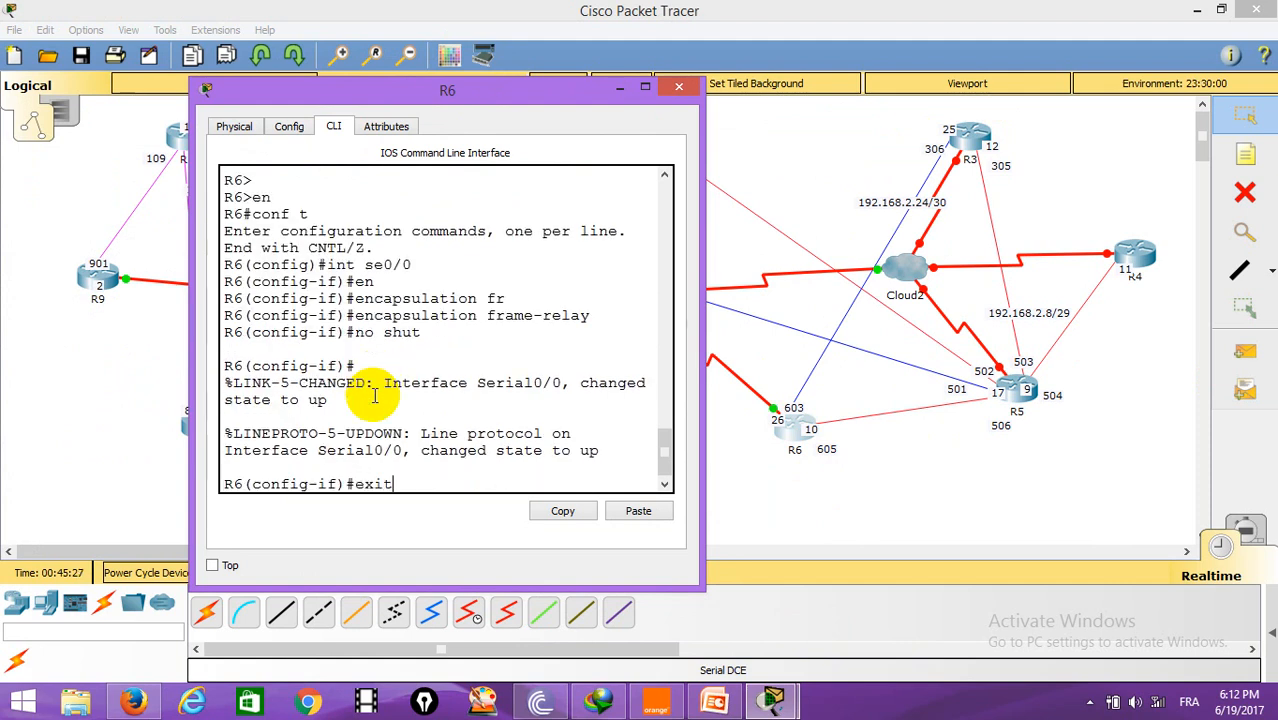
{"action": "key", "text": "Return"}
Step: Create point-to-point subinterface Serial0/0.603 on R6
{"action": "type", "text": "i"}
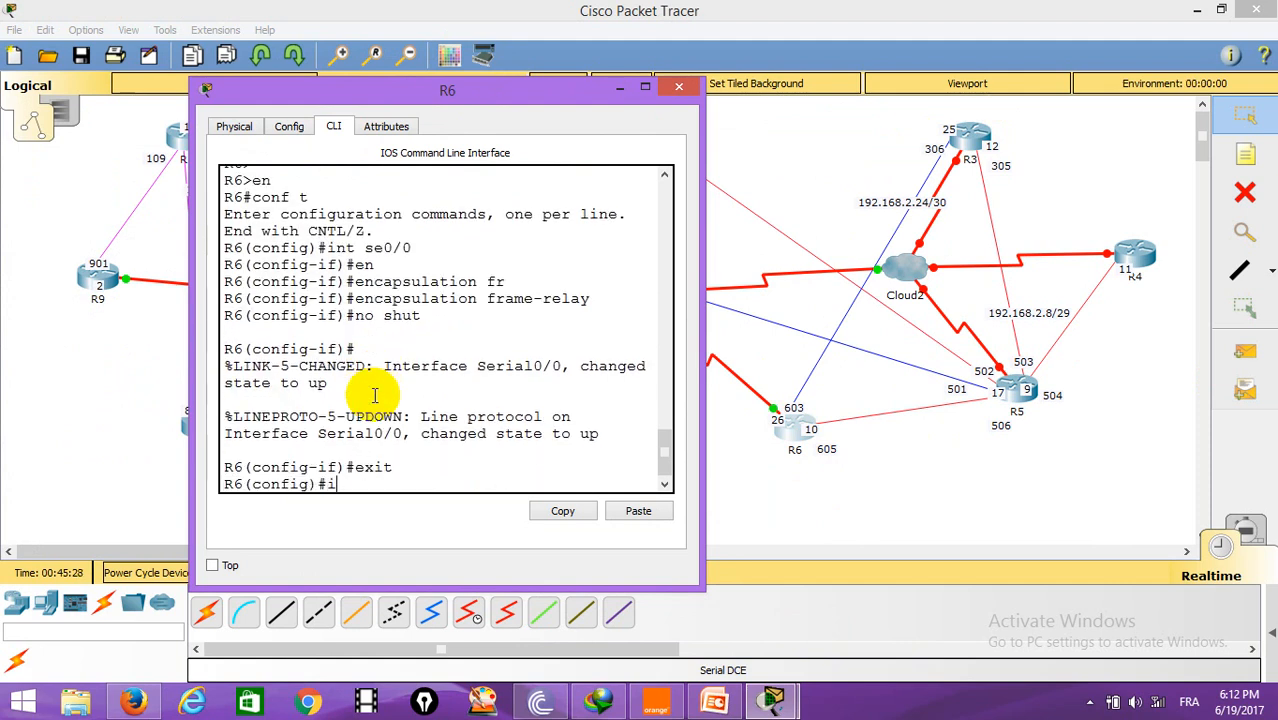
{"action": "type", "text": "nt se0/0.603 po"}
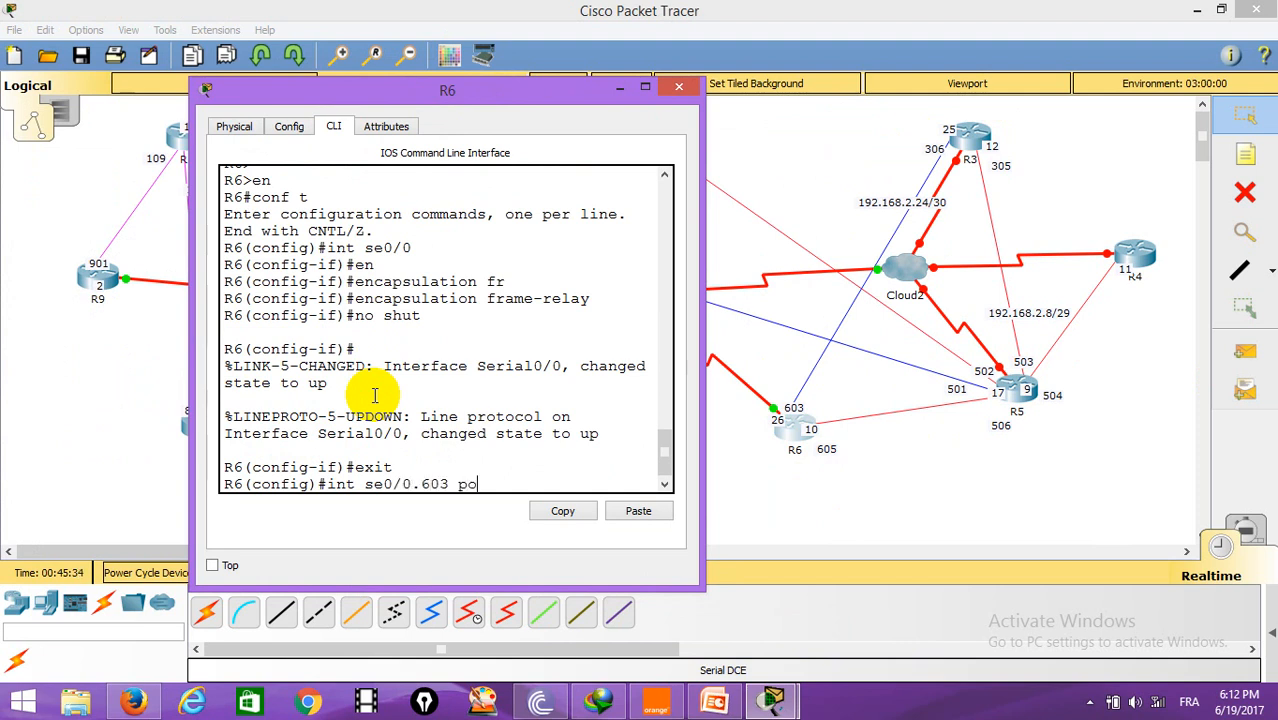
{"action": "key", "text": "Return"}
Step: Assign IP address 192.168.2.26 with mask 255.255.255.252 to Serial0/0.603
{"action": "type", "text": "ip"}
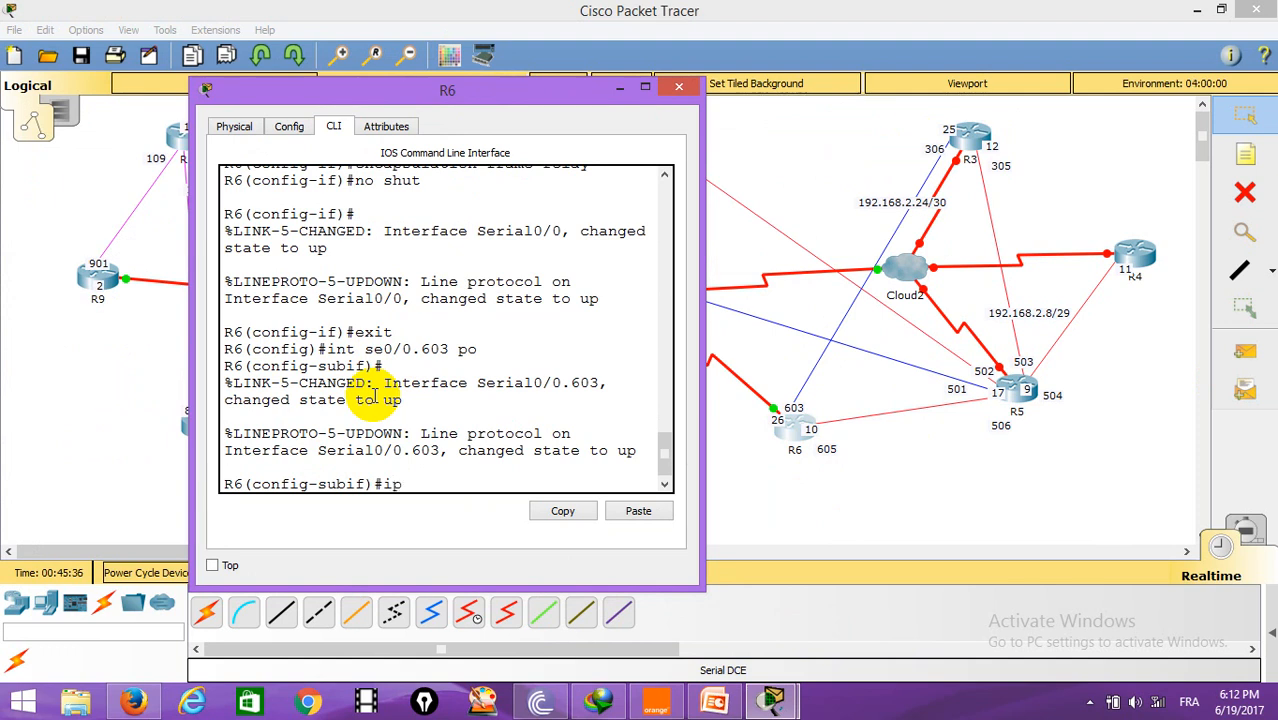
{"action": "type", "text": " address 192."}
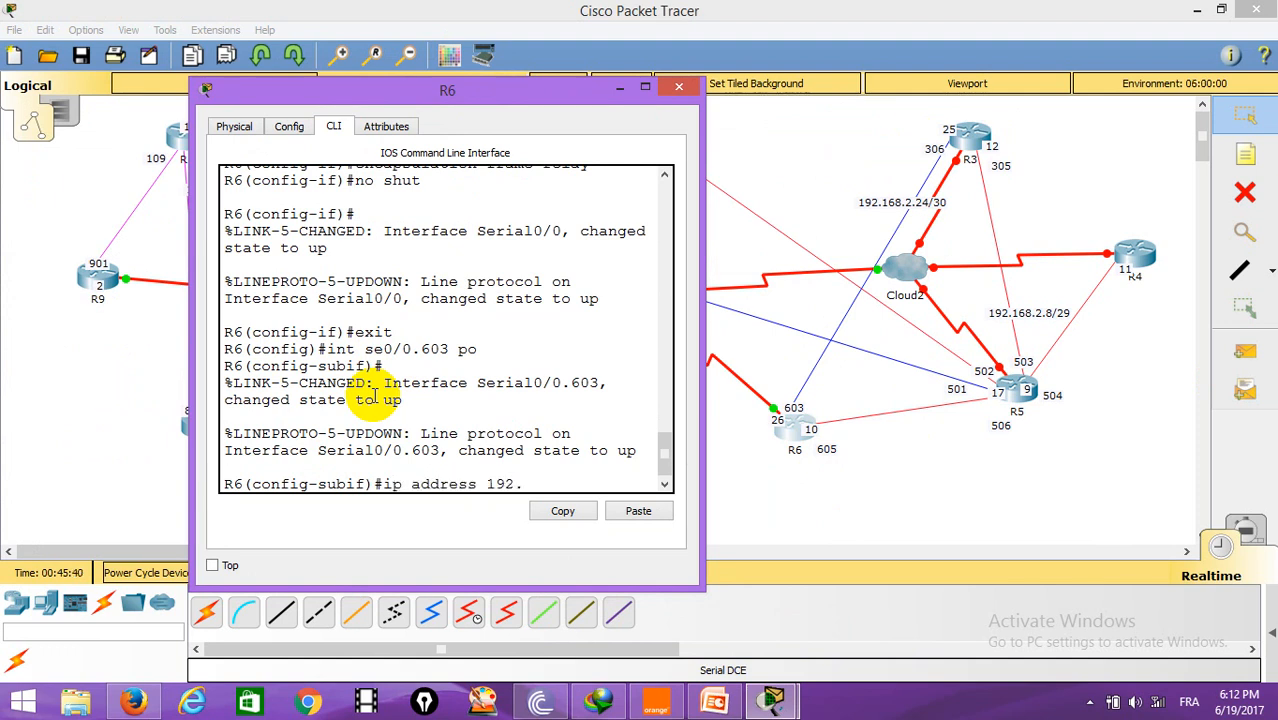
{"action": "type", "text": "168.2.26 255.255.255.252"}
{"action": "key", "text": "Return"}
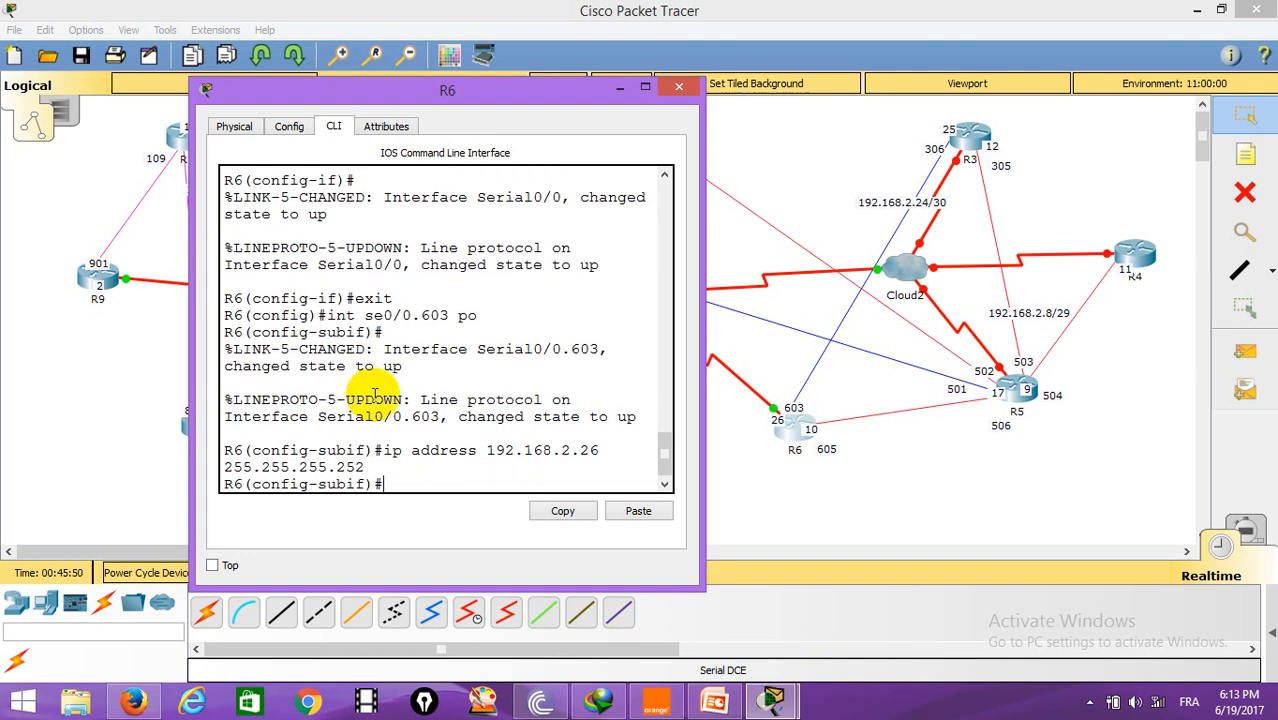
Step: Set frame-relay interface-dlci 306 on Serial0/0.603 and exit the subinterface
{"action": "type", "text": "fr"}
{"action": "key", "text": "Tab"}
{"action": "type", "text": "i"}
{"action": "key", "text": "Tab"}
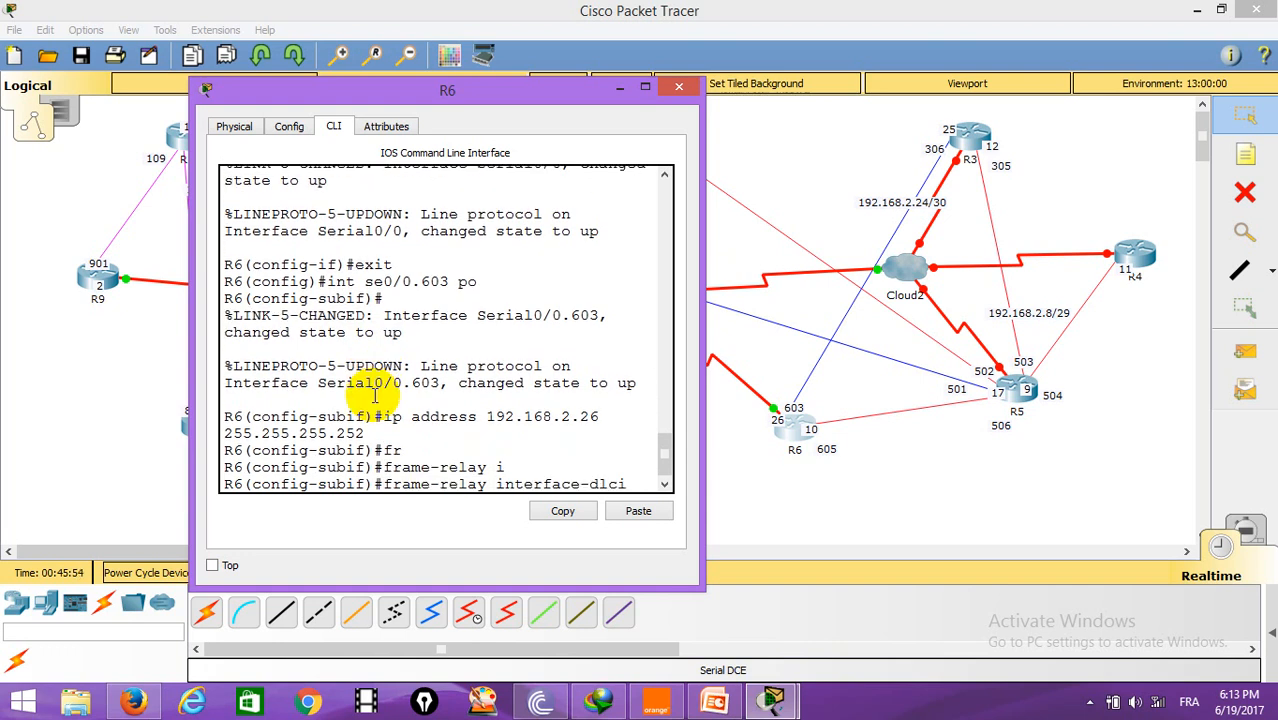
{"action": "type", "text": "306"}
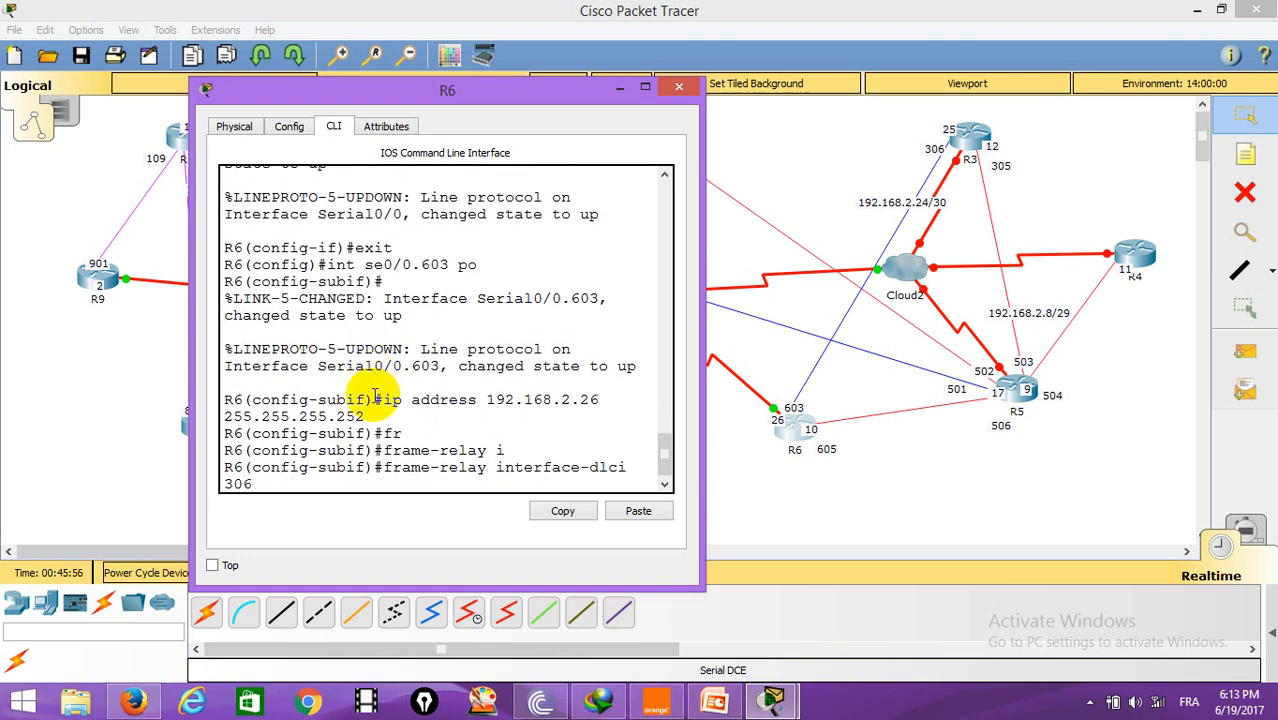
{"action": "key", "text": "Return"}
{"action": "key", "text": "Return"}
{"action": "type", "text": "exit"}
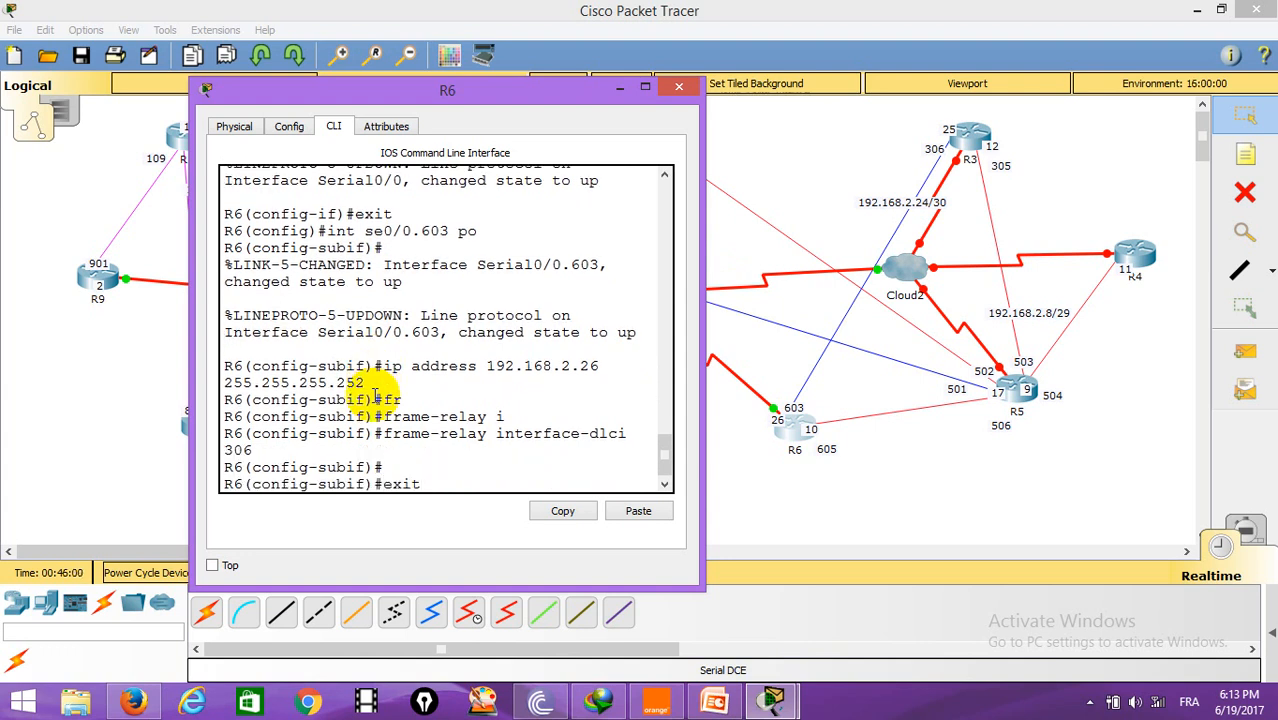
{"action": "key", "text": "Return"}
Step: Create multipoint subinterface Serial0/0.605 on R6
{"action": "type", "text": "int se"}
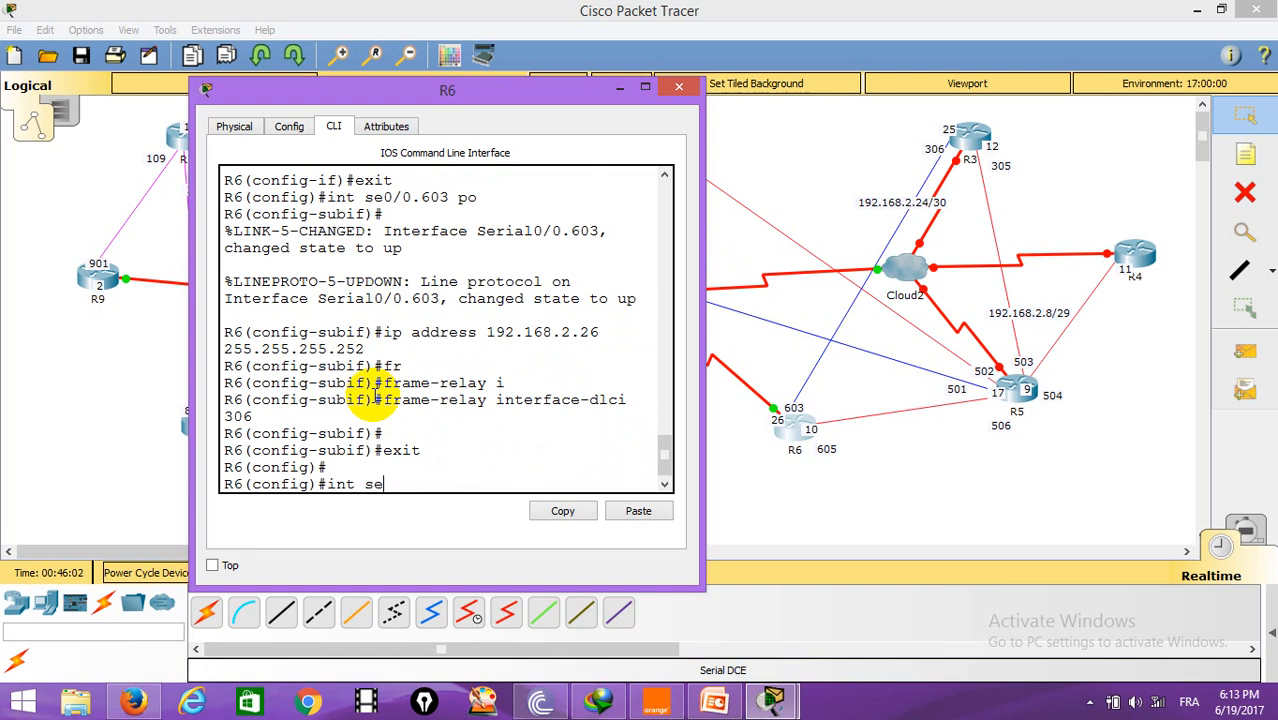
{"action": "type", "text": "0/0.605"}
{"action": "key", "text": "Return"}
{"action": "key", "text": "Up"}
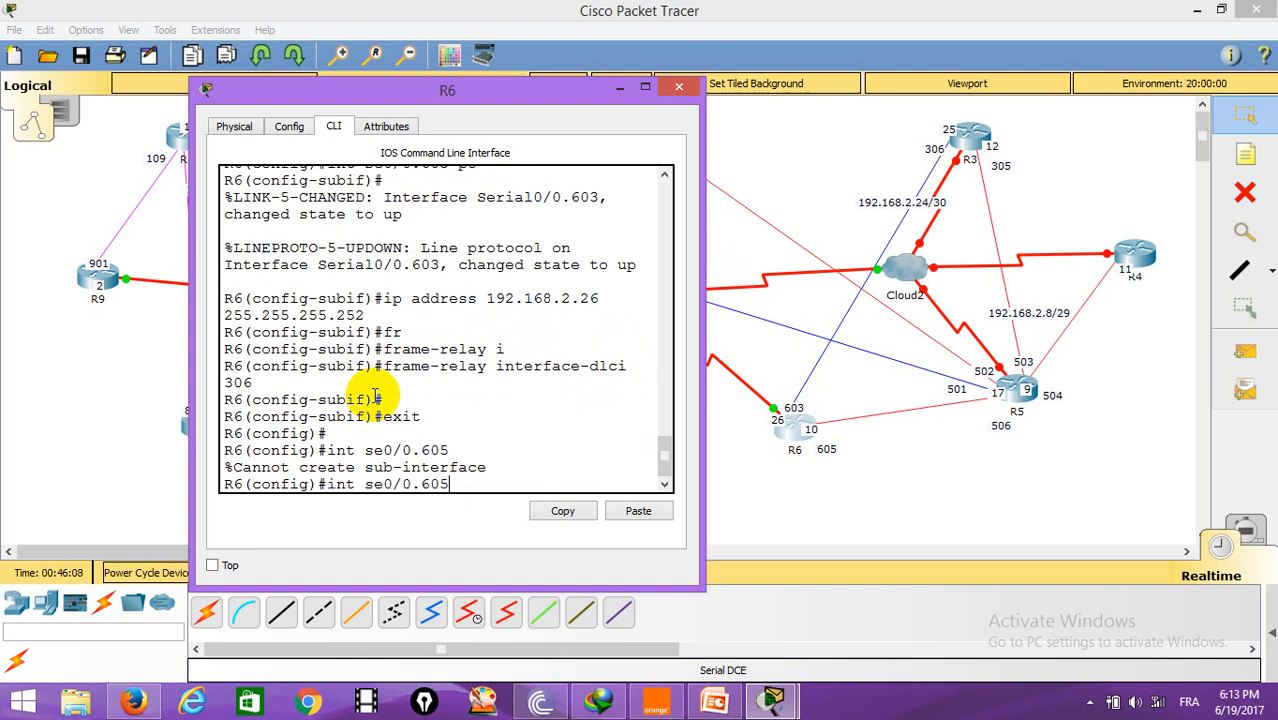
{"action": "type", "text": "mul"}
{"action": "key", "text": "Return"}
{"action": "key", "text": "Return"}
Step: Assign IP address 192.168.2.10 with mask 255.255.255.248 to Serial0/0.605
{"action": "type", "text": "ip addre"}
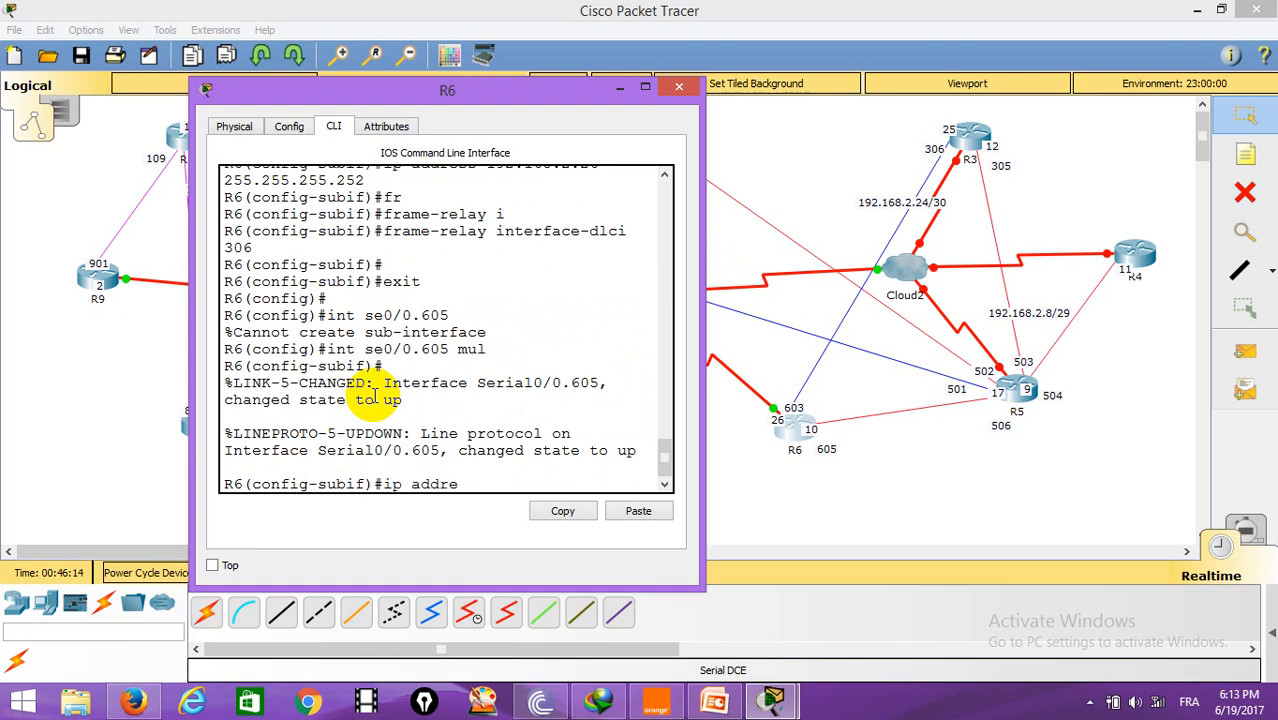
{"action": "type", "text": "ss 192.168.2.10 2"}
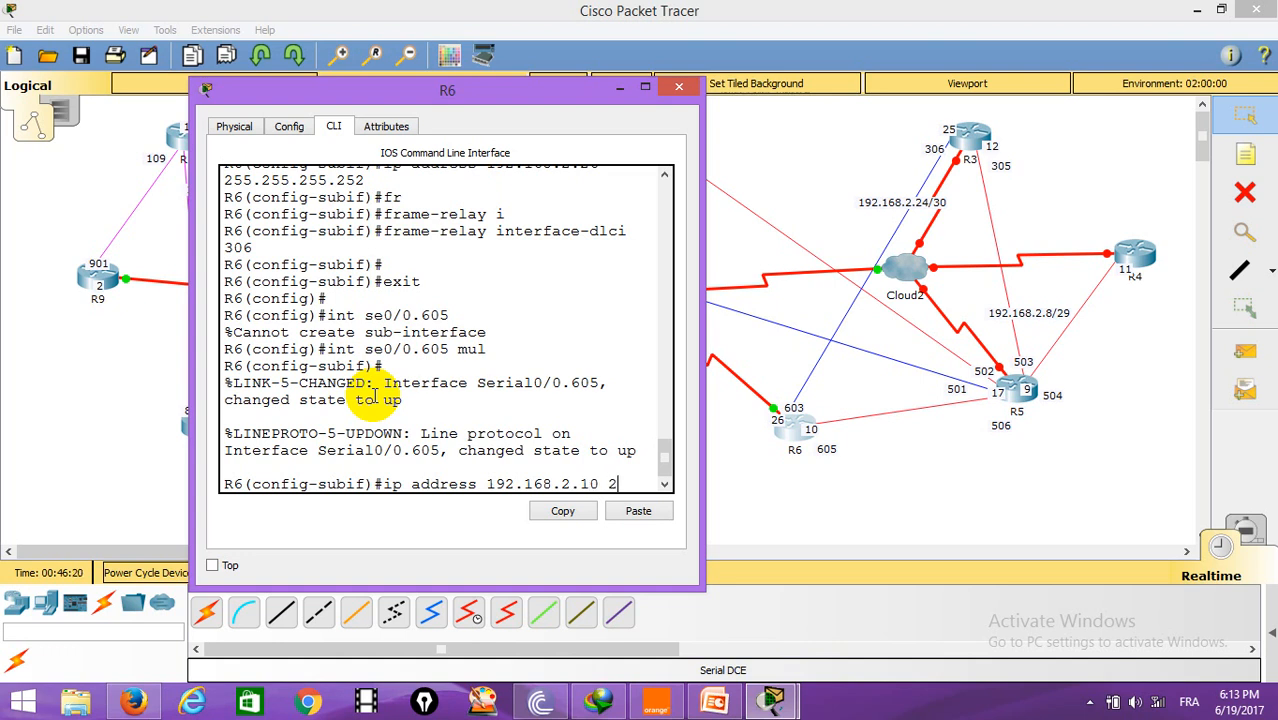
{"action": "type", "text": "55.255.255.248"}
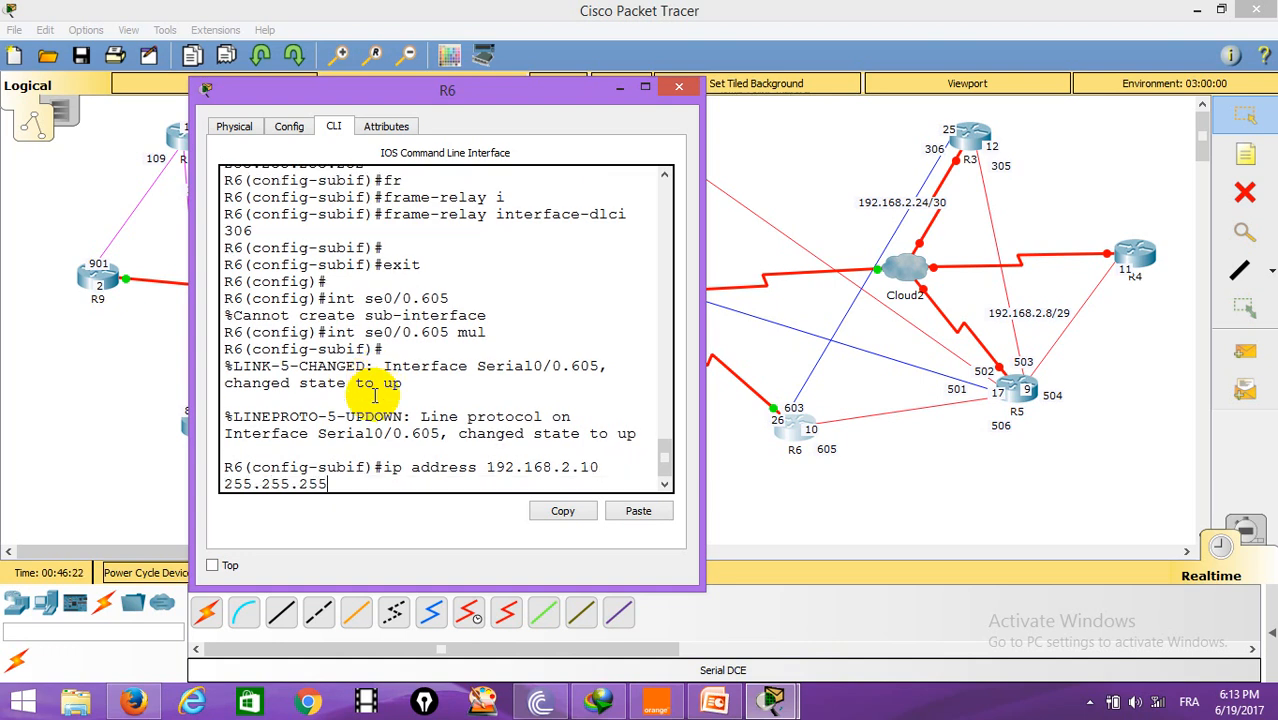
{"action": "key", "text": "Return"}
{"action": "key", "text": "Return"}
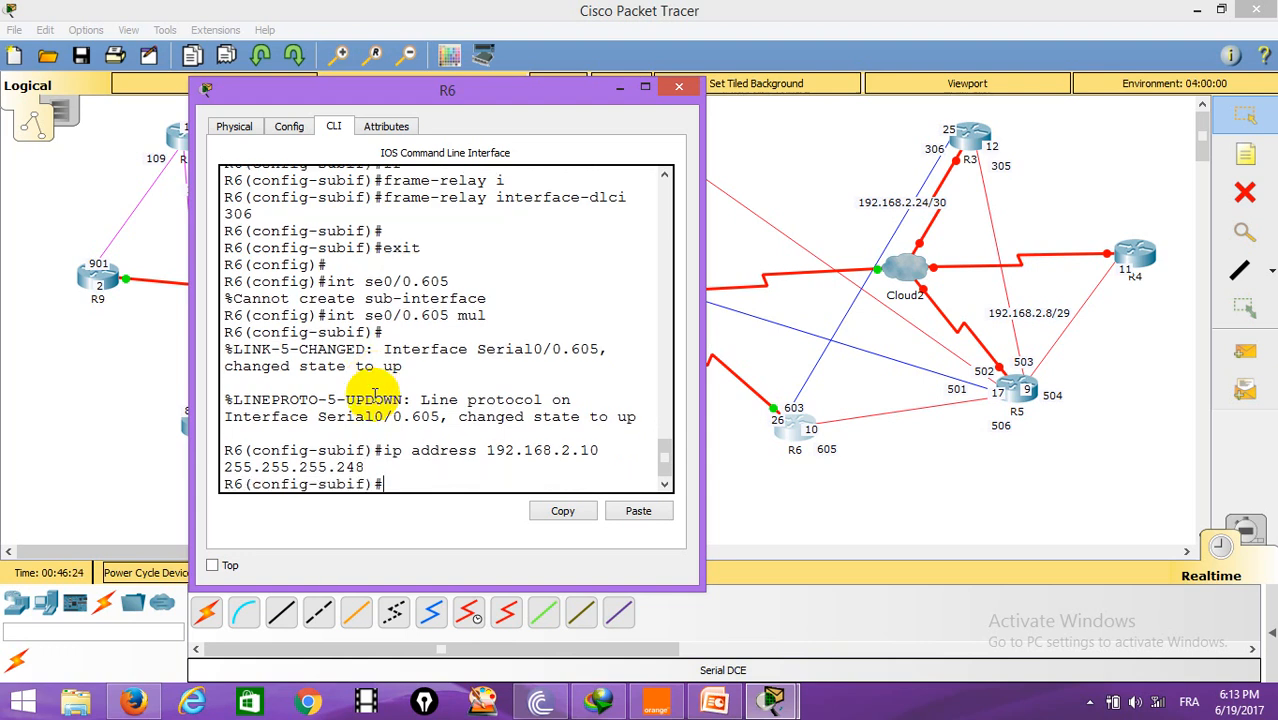
Step: Map IP 192.168.2.9 to DLCI 605 with frame-relay map on Serial0/0.605
{"action": "type", "text": "fr"}
{"action": "key", "text": "Tab"}
{"action": "type", "text": "m"}
{"action": "key", "text": "Tab"}
{"action": "type", "text": "i"}
{"action": "key", "text": "Tab"}
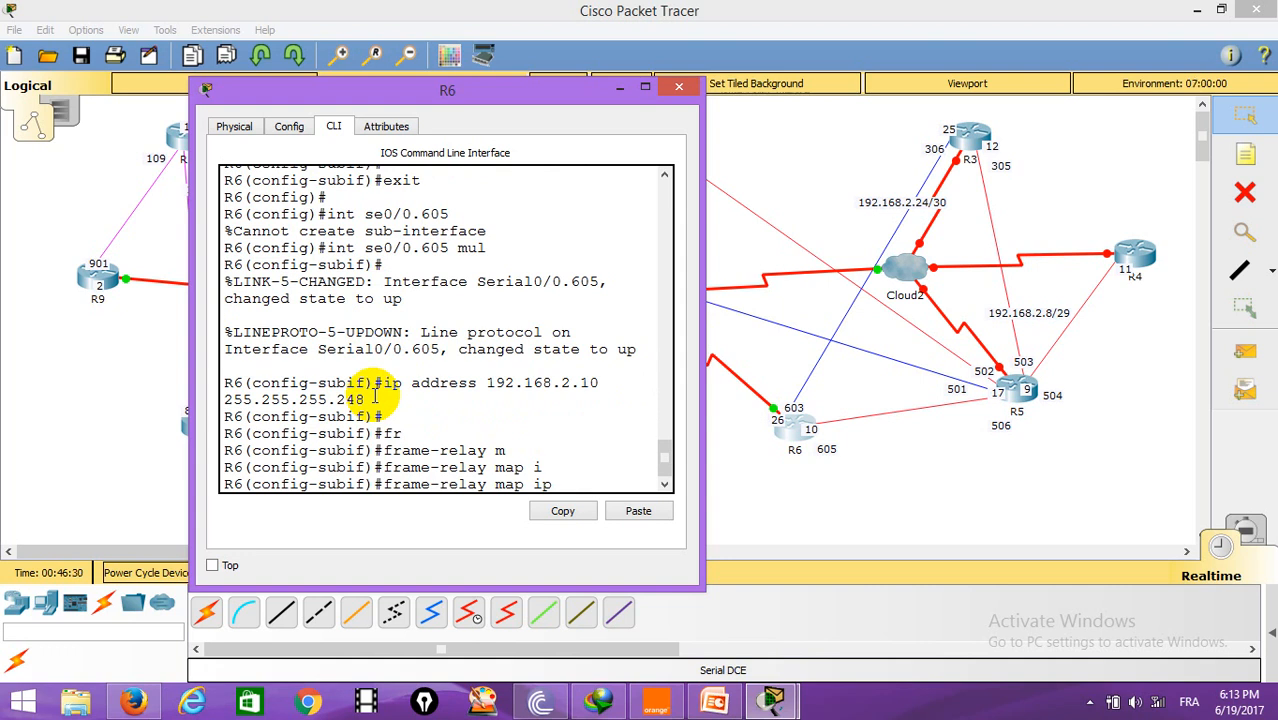
{"action": "type", "text": "192.168.2."}
{"action": "type", "text": "9"}
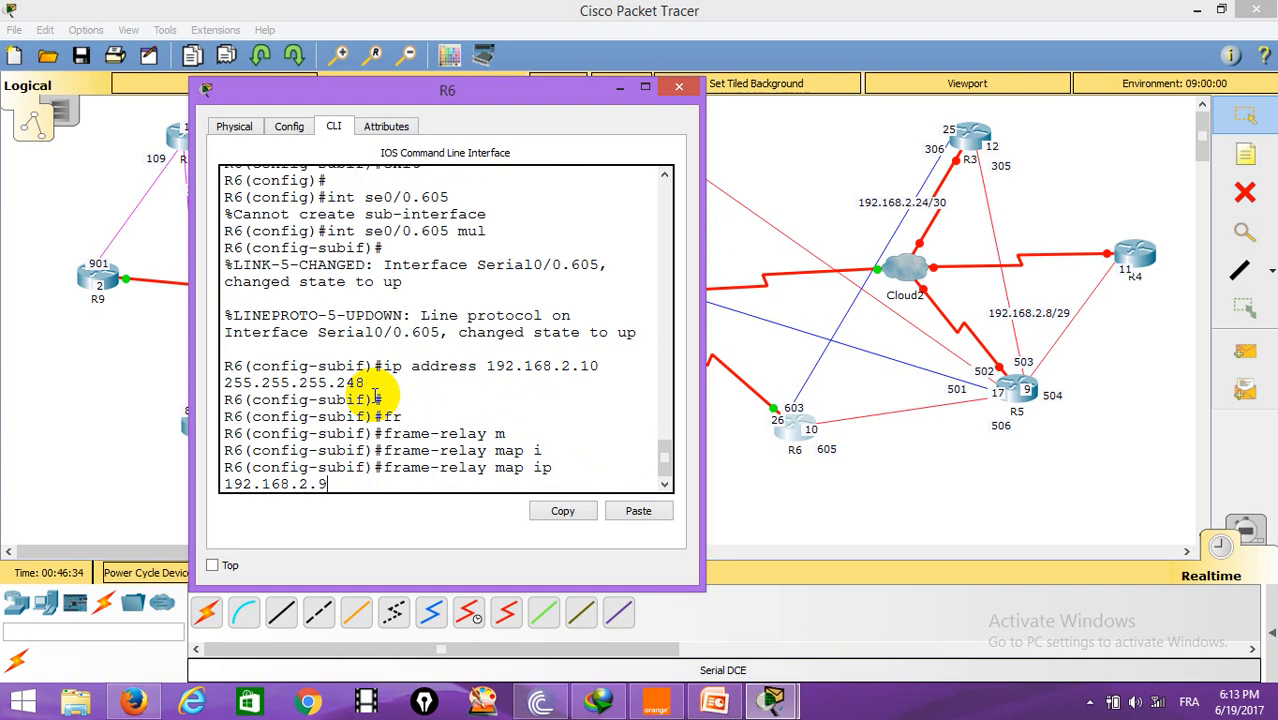
{"action": "type", "text": " 605"}
{"action": "key", "text": "Return"}
{"action": "key", "text": "Return"}
{"action": "key", "text": "Return"}
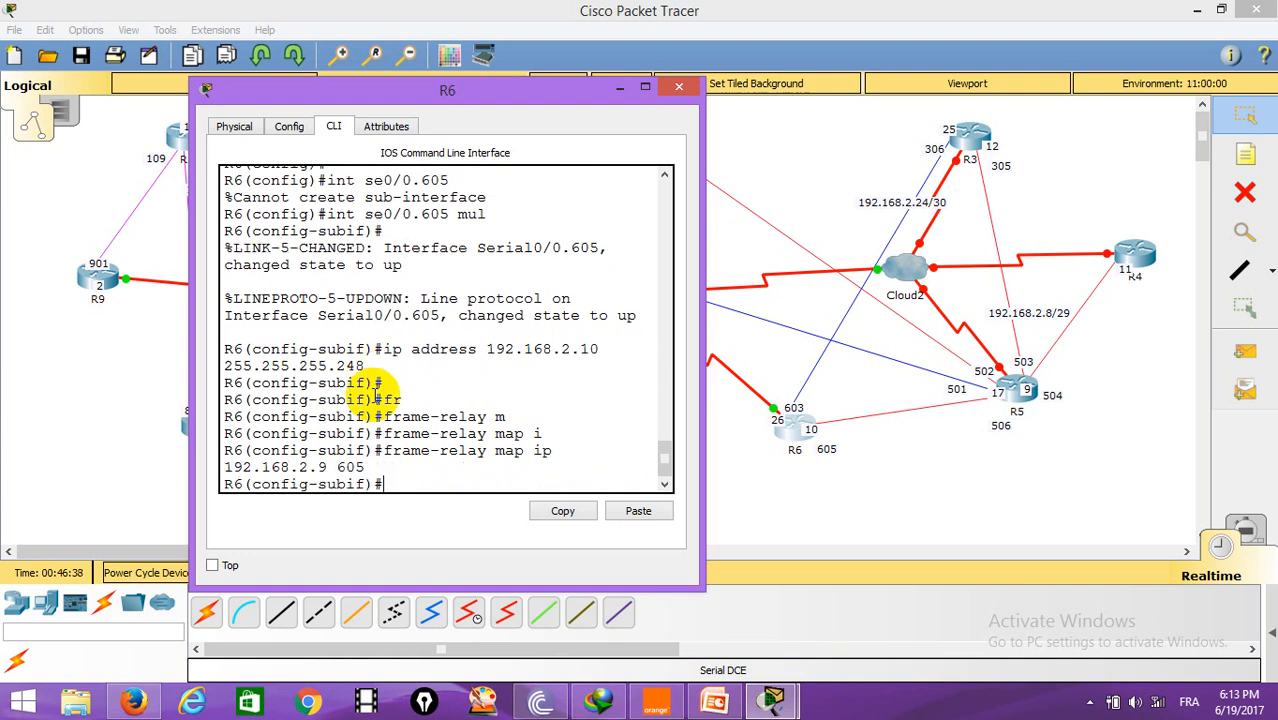
Step: End configuration mode on R6 and close its window
{"action": "type", "text": "end"}
{"action": "key", "text": "Return"}
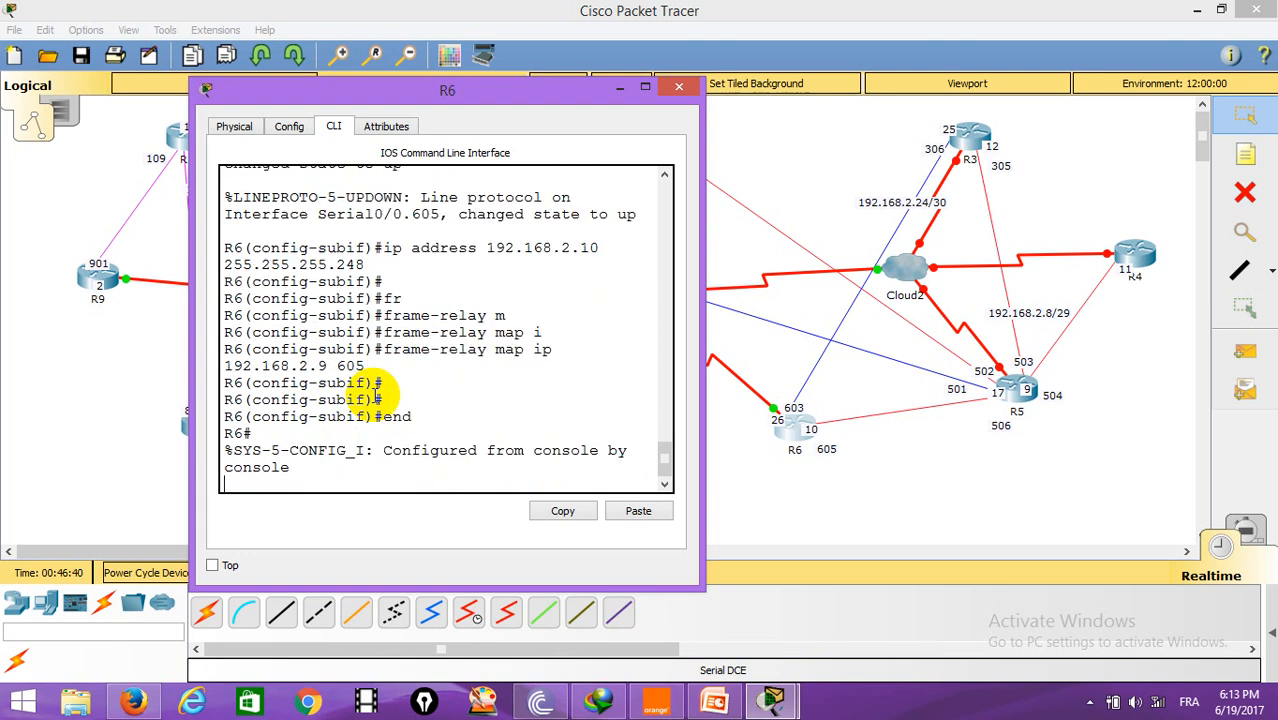
{"action": "key", "text": "Return"}
{"action": "key", "text": "Return"}
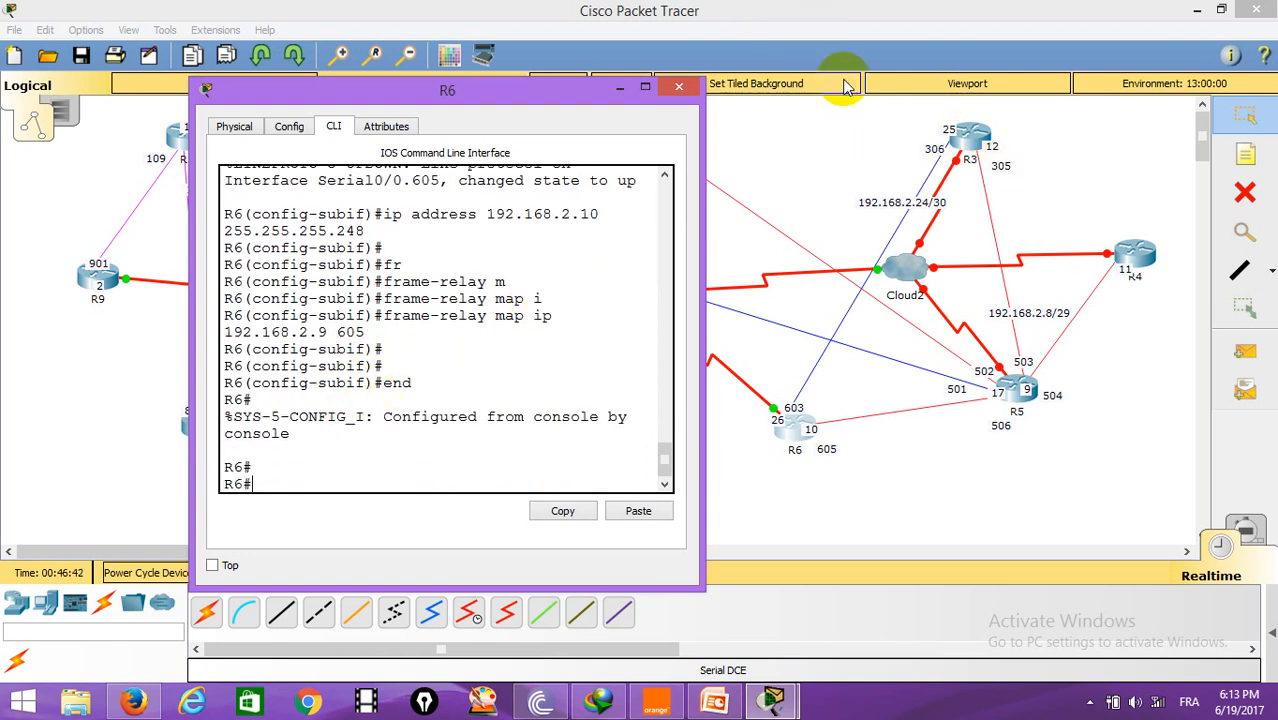
{"action": "left_click", "coordinate": [679, 88]}
Step: Open R3's command line, enter global configuration, and set Serial0/0 encapsulation to frame-relay
{"action": "left_click", "coordinate": [970, 134]}
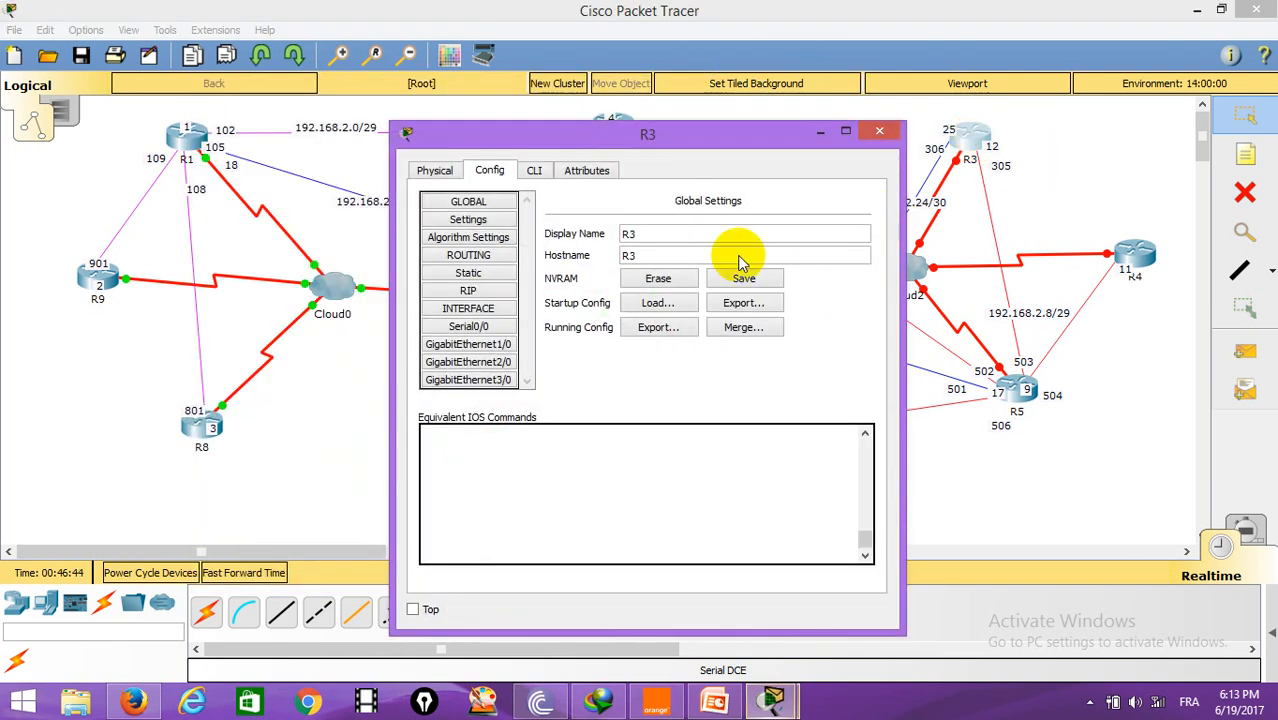
{"action": "left_click_drag", "start_coordinate": [705, 128], "coordinate": [429, 86]}
{"action": "left_click", "coordinate": [262, 114]}
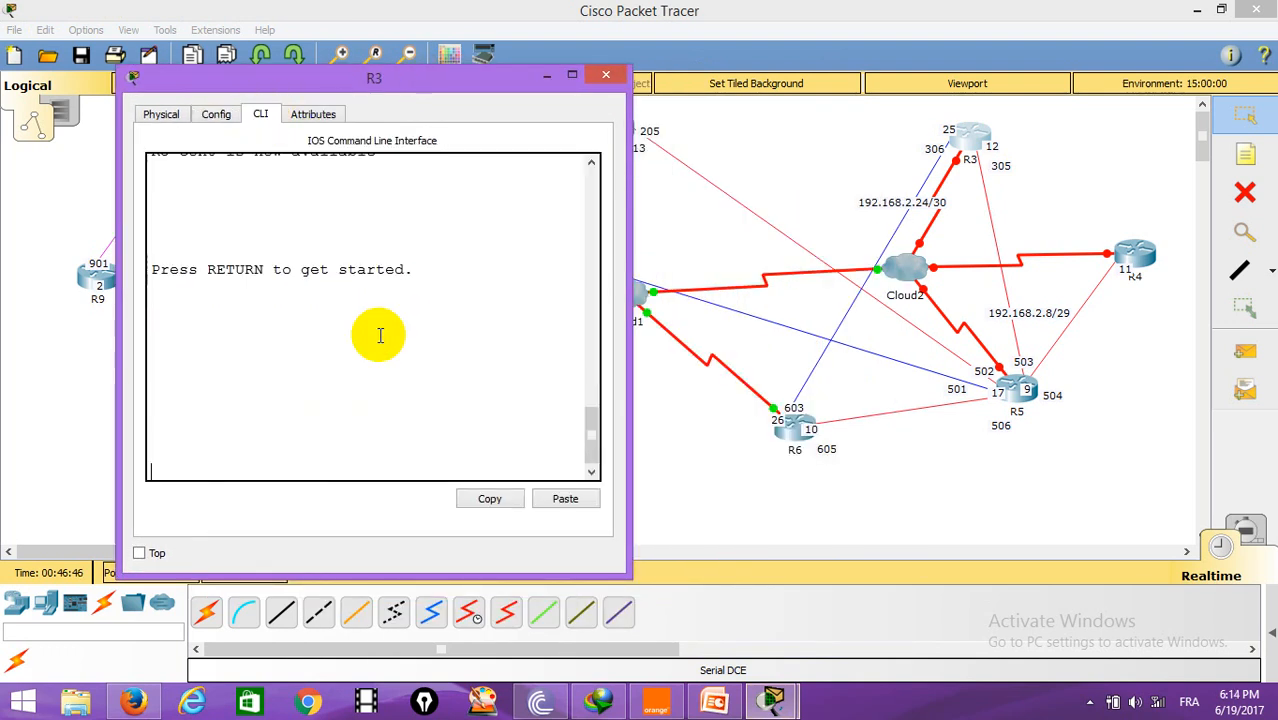
{"action": "type", "text": "en"}
{"action": "key", "text": "Return"}
{"action": "type", "text": "conf t"}
{"action": "key", "text": "Return"}
{"action": "type", "text": "int se0/0"}
{"action": "key", "text": "Return"}
{"action": "type", "text": "en"}
{"action": "key", "text": "Tab"}
{"action": "type", "text": "fr"}
{"action": "key", "text": "Tab"}
{"action": "key", "text": "Return"}
Step: Enable R3's Serial0/0 with no shutdown and exit the interface
{"action": "type", "text": "no"}
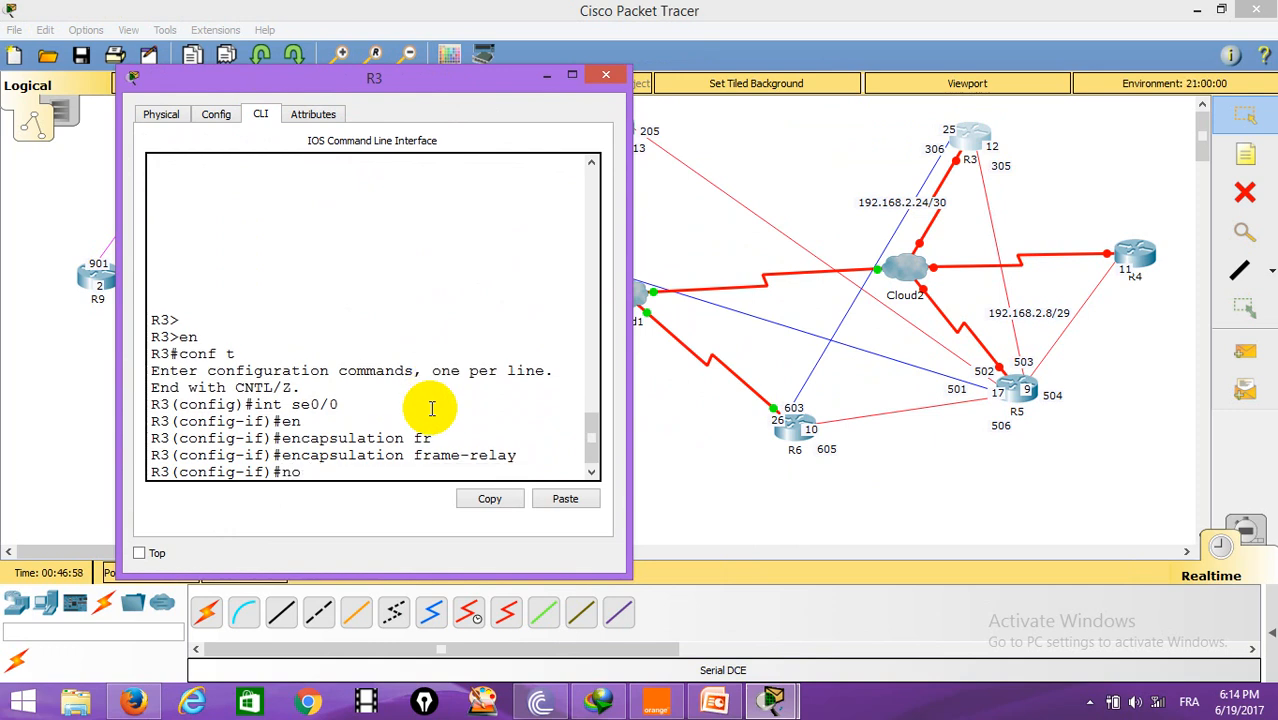
{"action": "type", "text": "pshut"}
{"action": "key", "text": "Return"}
{"action": "type", "text": "exit"}
{"action": "key", "text": "Return"}
Step: Create point-to-point subinterface Serial0/0.306 on R3
{"action": "type", "text": "int se0/0"}
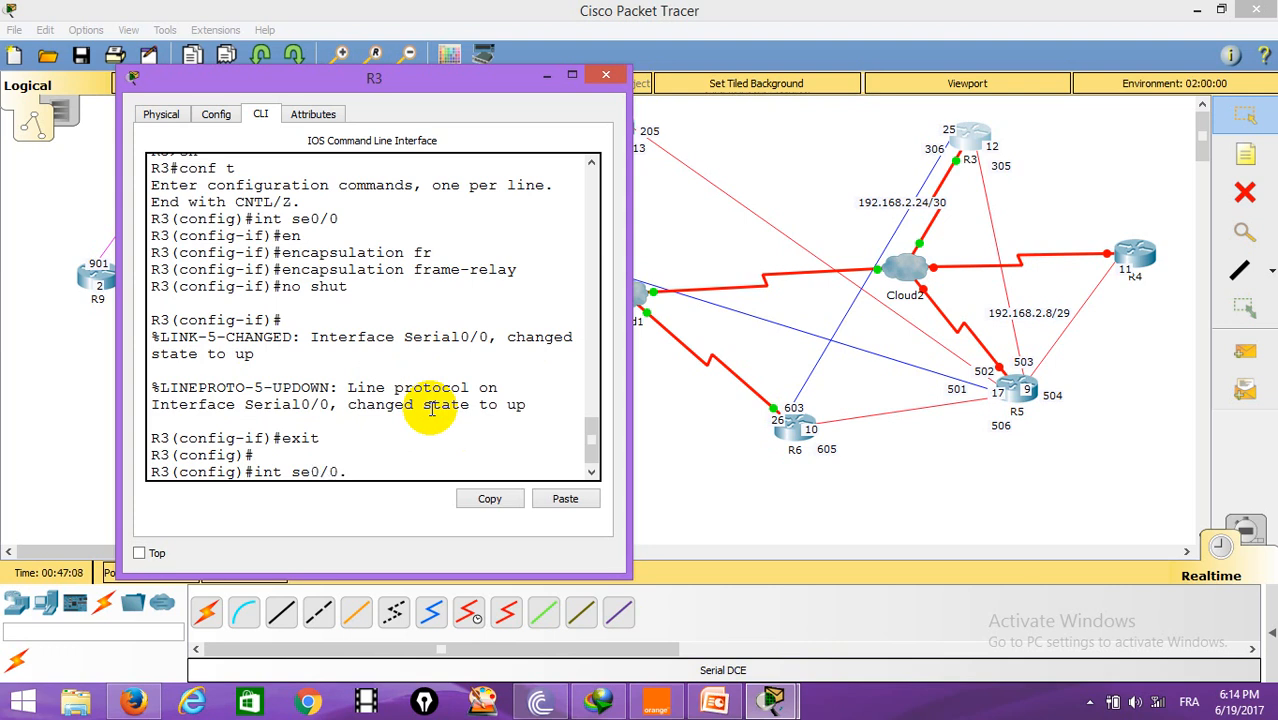
{"action": "type", "text": ".306 po"}
{"action": "key", "text": "Return"}
Step: Assign IP address 192.168.2.25 with mask 255.255.255.252 to R3's Serial0/0.306
{"action": "type", "text": "ip address 192.168.2.2"}
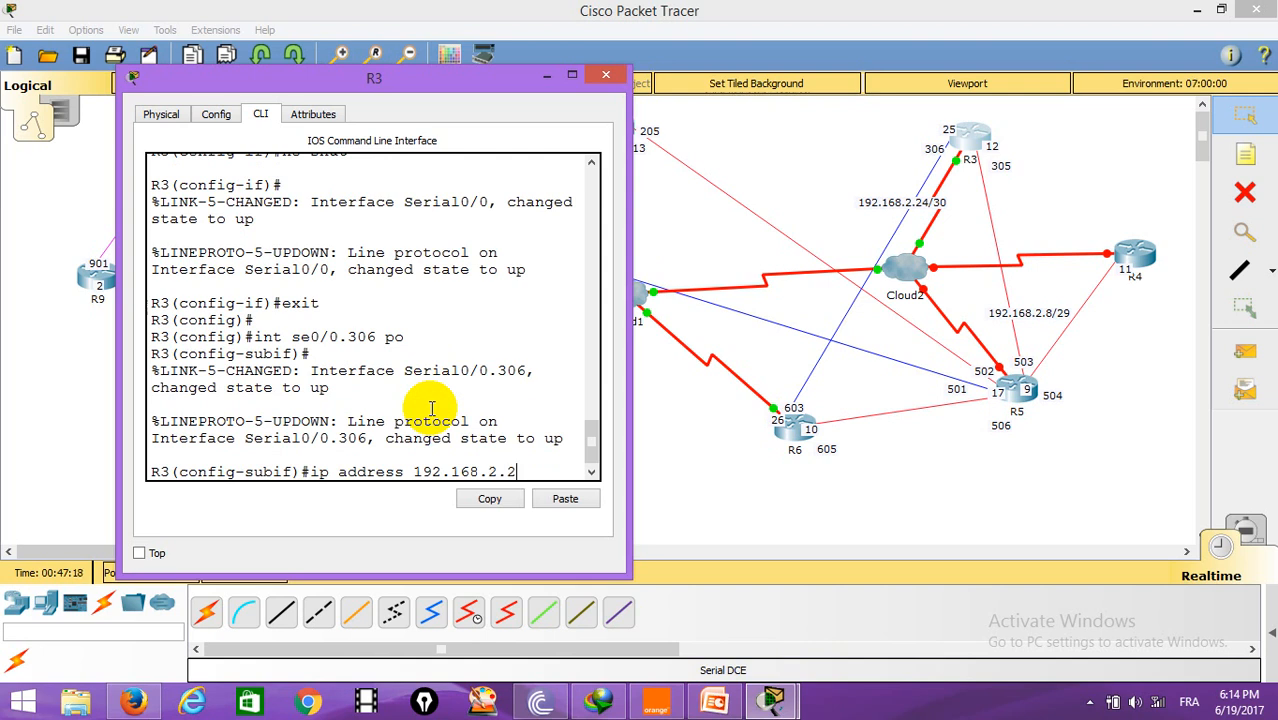
{"action": "type", "text": "5 255.255.255.252"}
{"action": "key", "text": "Return"}
{"action": "key", "text": "Return"}
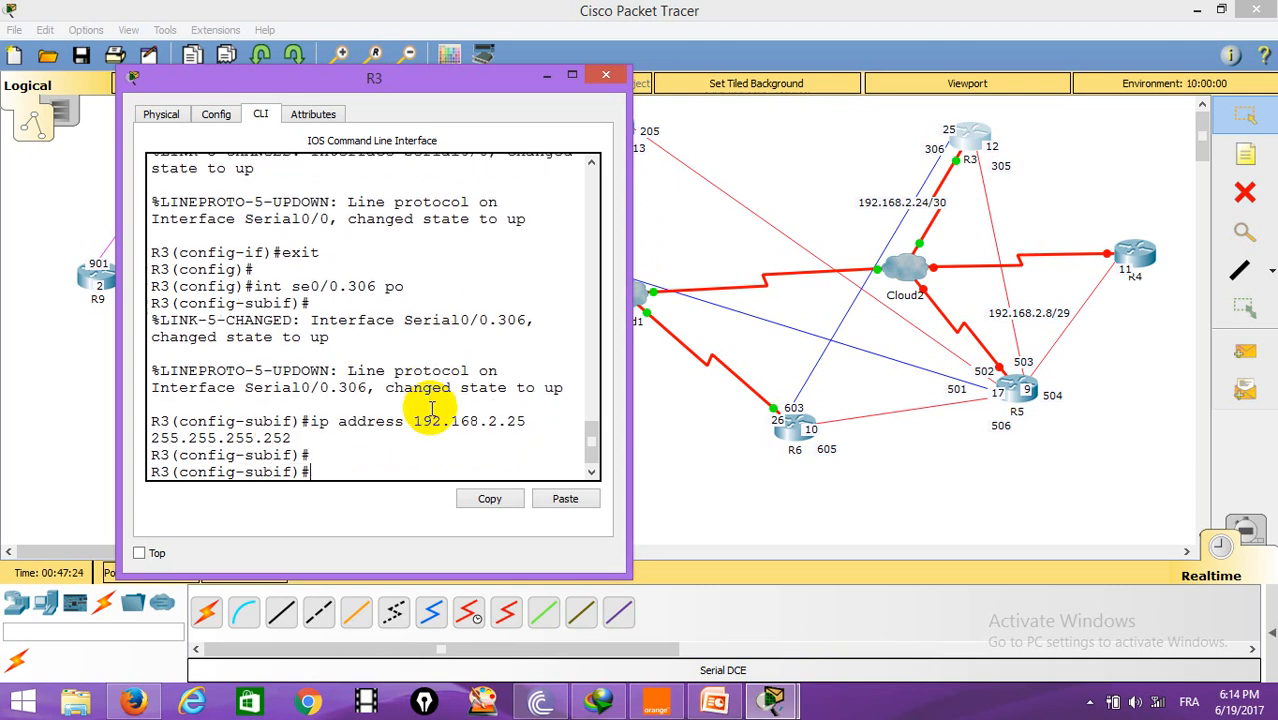
Step: Map DLCI 603 to R3's Serial0/0.306 with frame-relay interface-dlci and exit the subinterface
{"action": "type", "text": "fr"}
{"action": "key", "text": "Tab"}
{"action": "type", "text": "i"}
{"action": "key", "text": "Tab"}
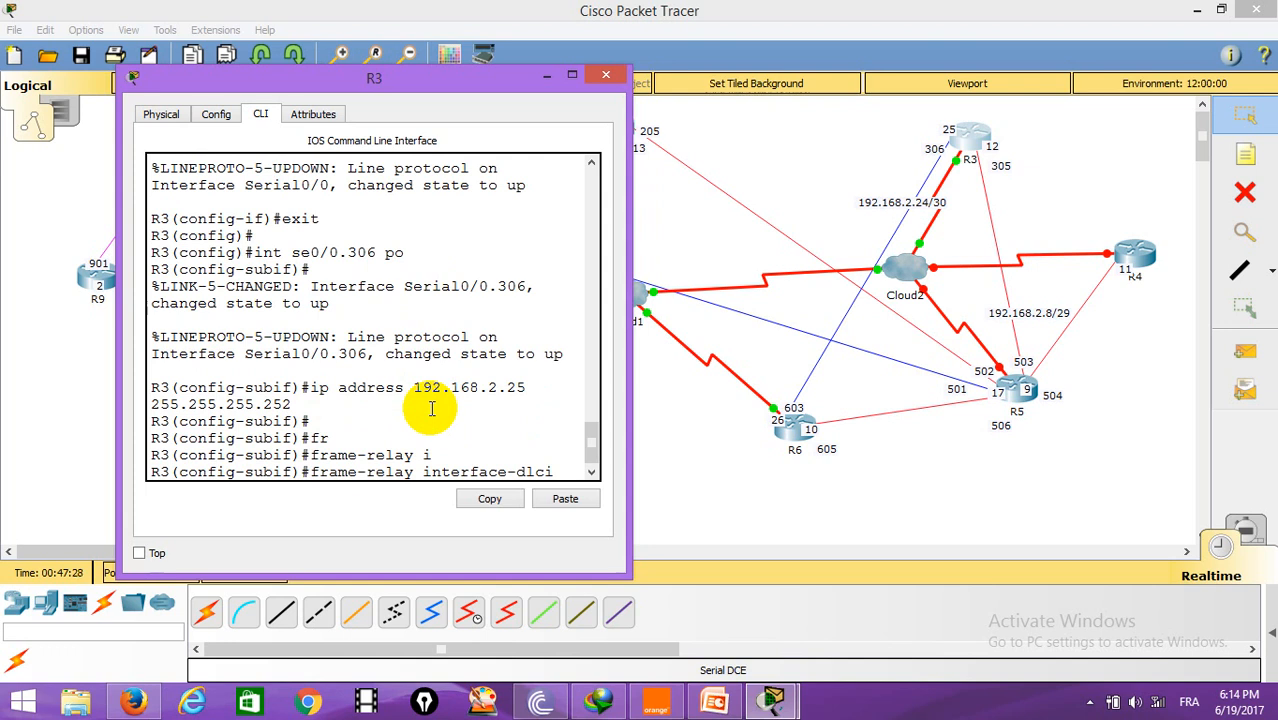
{"action": "type", "text": "603"}
{"action": "key", "text": "Return"}
{"action": "key", "text": "Return"}
{"action": "key", "text": "Return"}
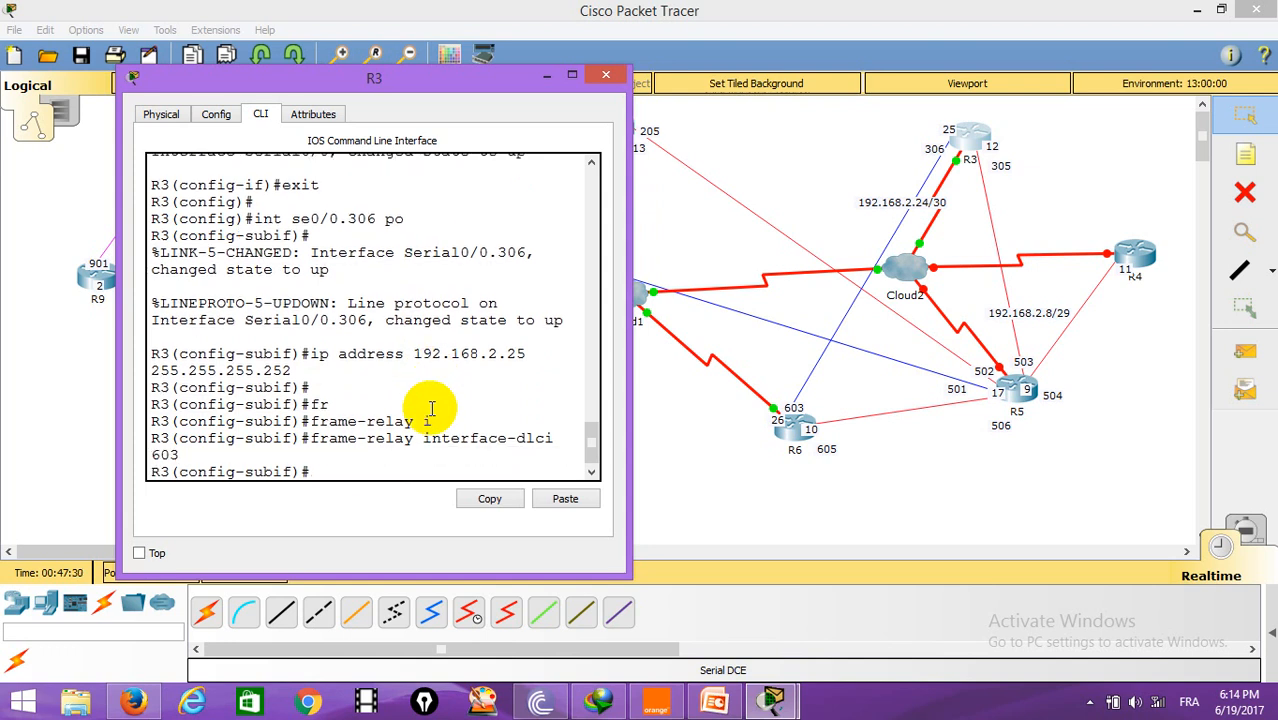
{"action": "type", "text": "exit"}
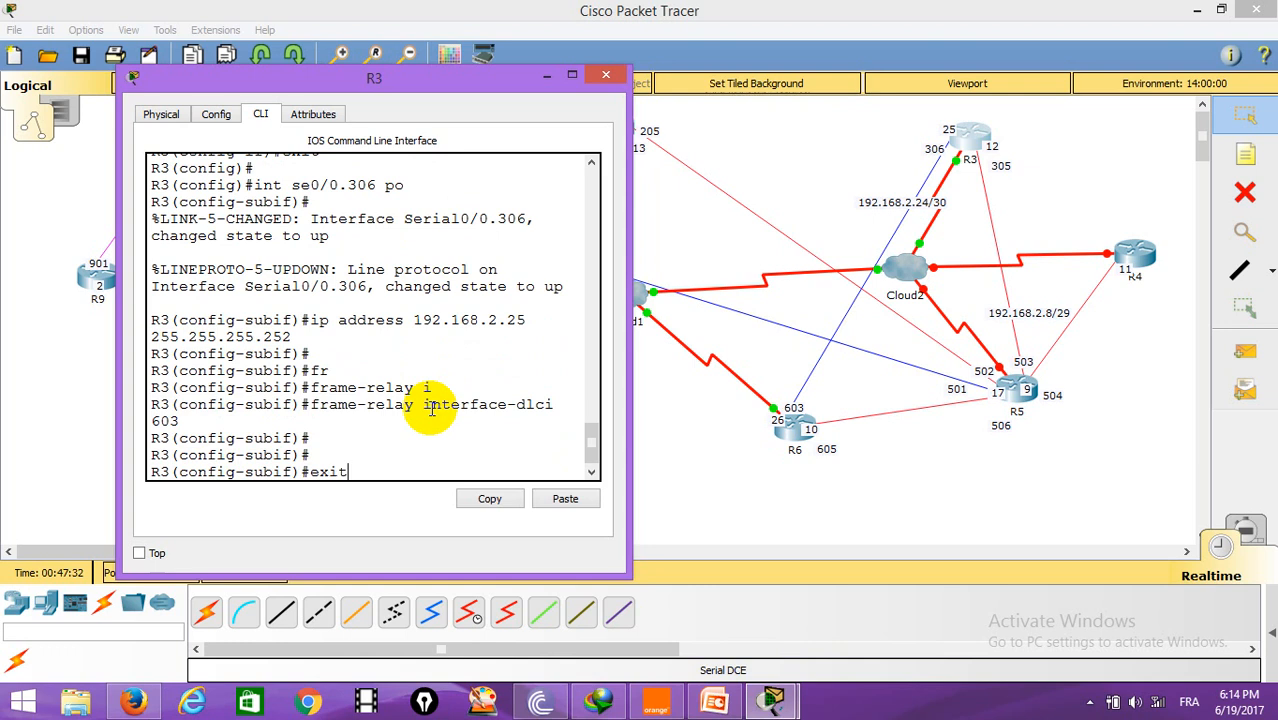
{"action": "key", "text": "Return"}
Step: Create multipoint subinterface Serial0/0.305 on R3
{"action": "type", "text": "int se0/"}
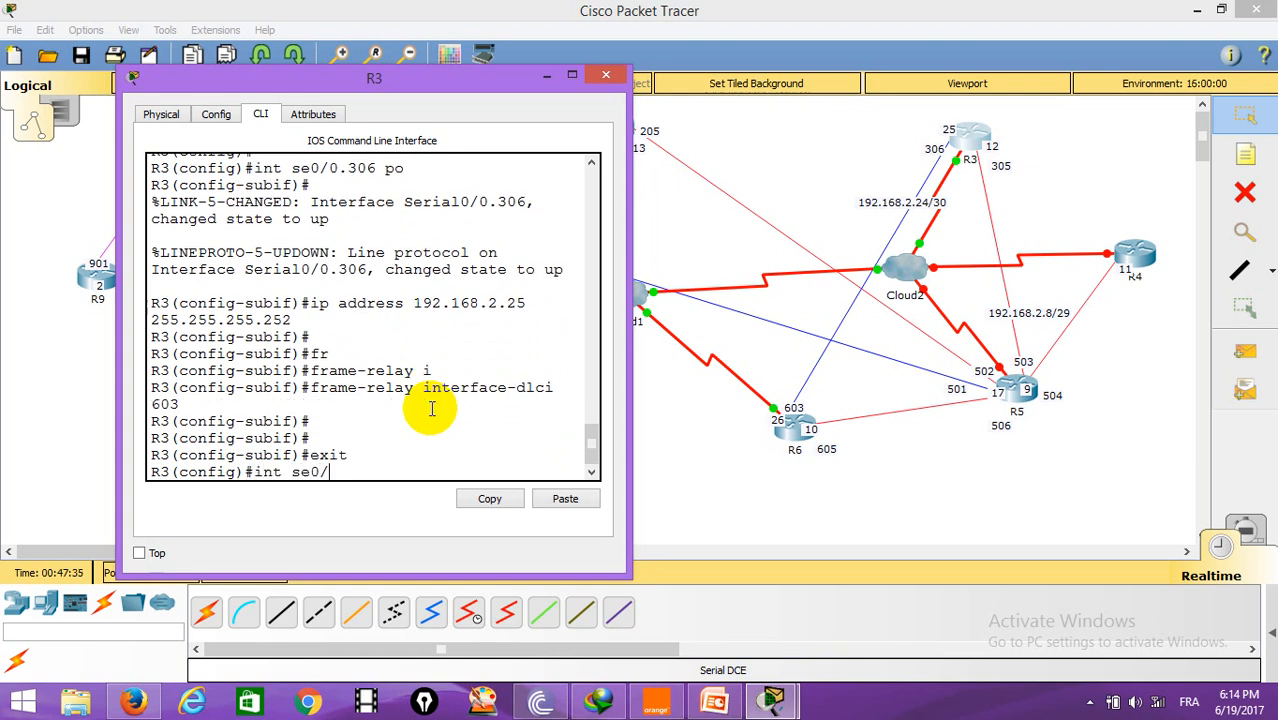
{"action": "type", "text": "0.305 mu"}
{"action": "key", "text": "Return"}
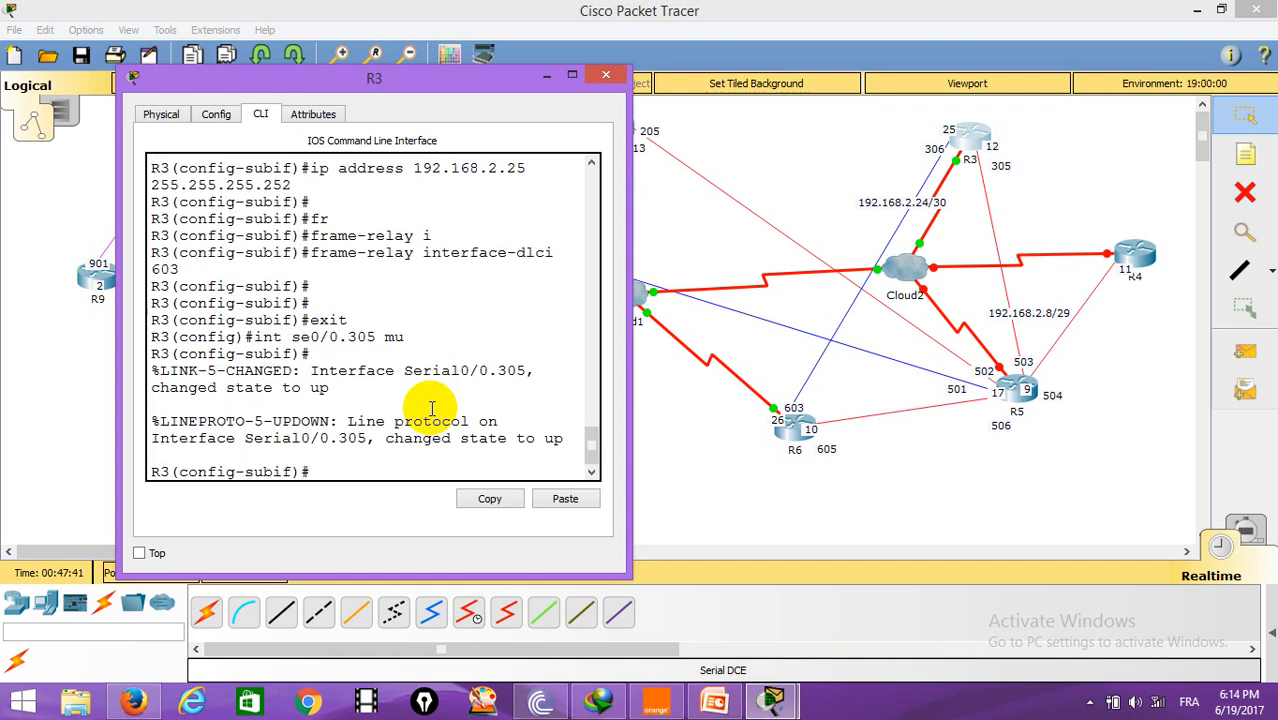
Step: Assign IP address 192.168.2.12 with mask 255.255.255.248 to R3's Serial0/0.305
{"action": "type", "text": "ip address 19"}
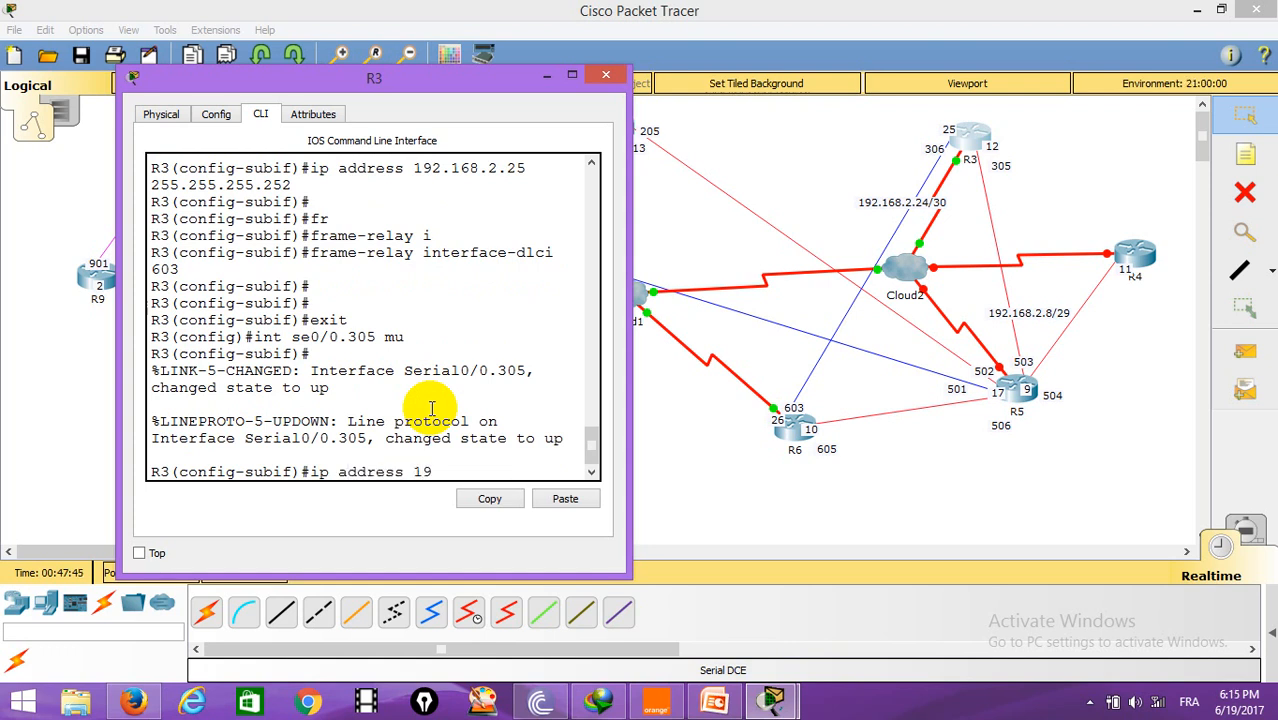
{"action": "type", "text": "2.168.2.12 255.255.255.248"}
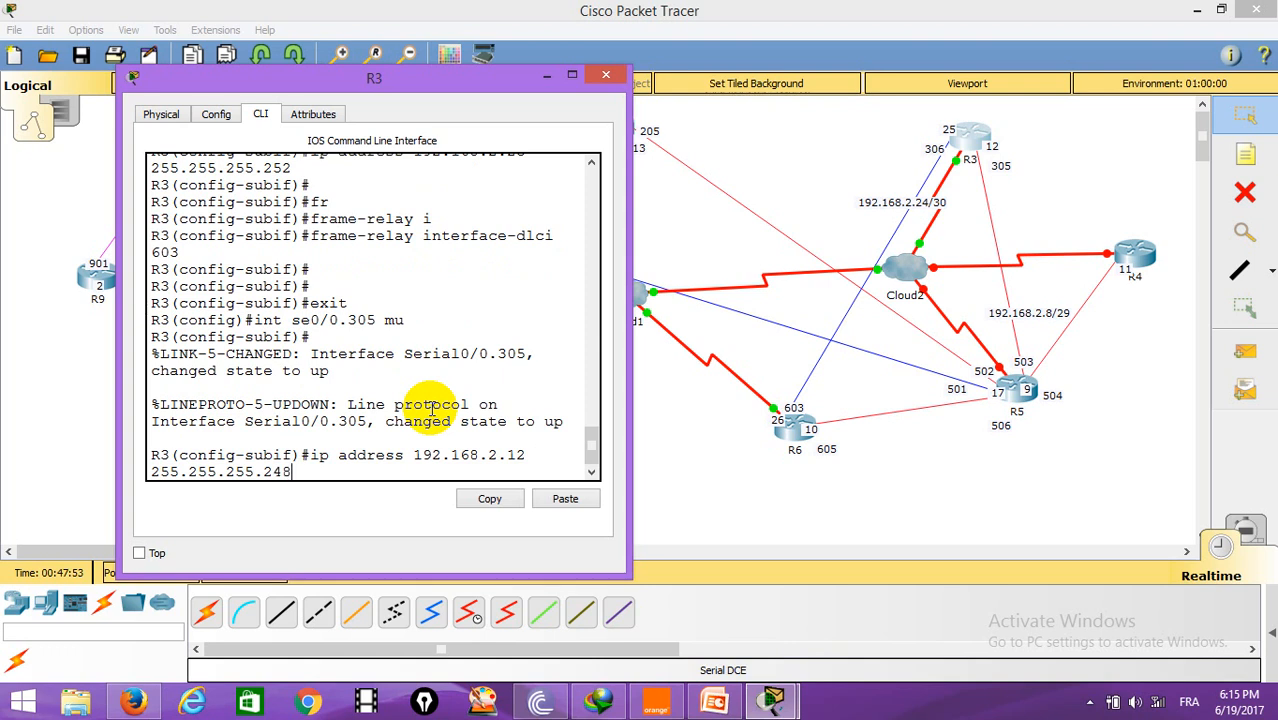
{"action": "key", "text": "Return"}
Step: Add a frame-relay map on R3's Serial0/0.305 linking IP 192.168.2.9 to DLCI 305
{"action": "type", "text": "frame-relay"}
{"action": "key", "text": "Tab"}
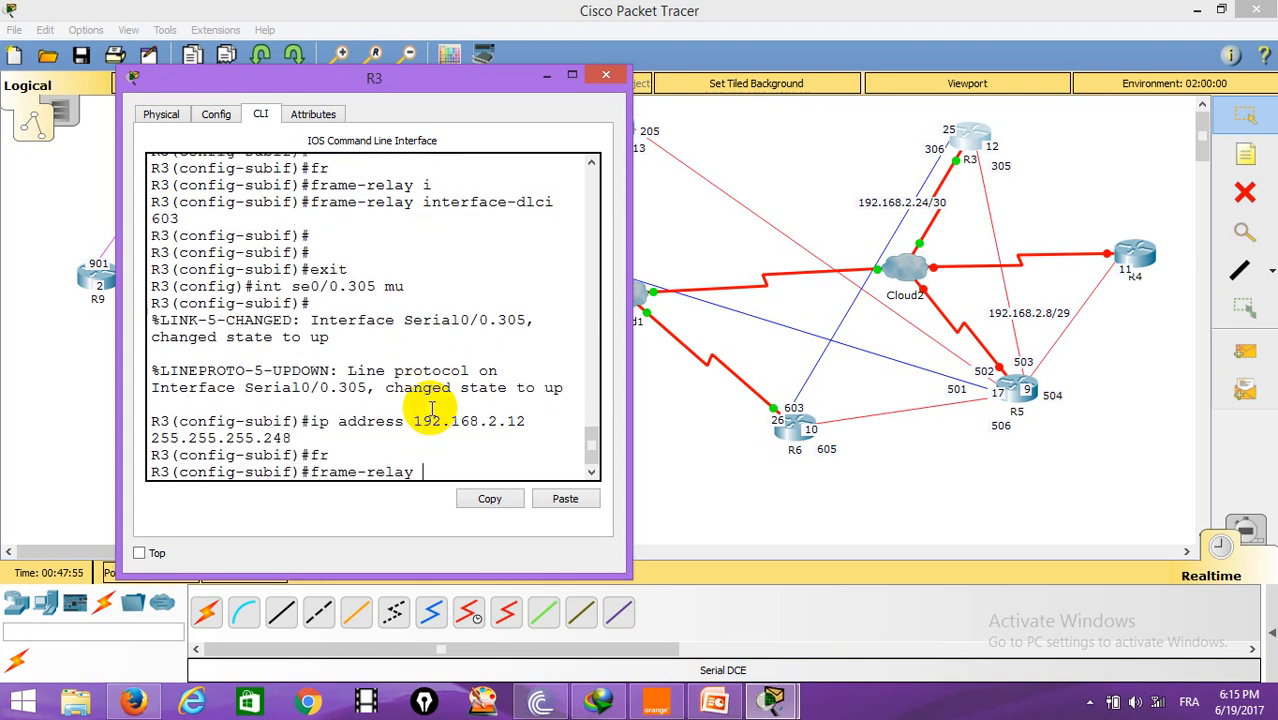
{"action": "type", "text": "m"}
{"action": "key", "text": "Tab"}
{"action": "type", "text": "i"}
{"action": "key", "text": "Tab"}
{"action": "type", "text": "192.168.2.9"}
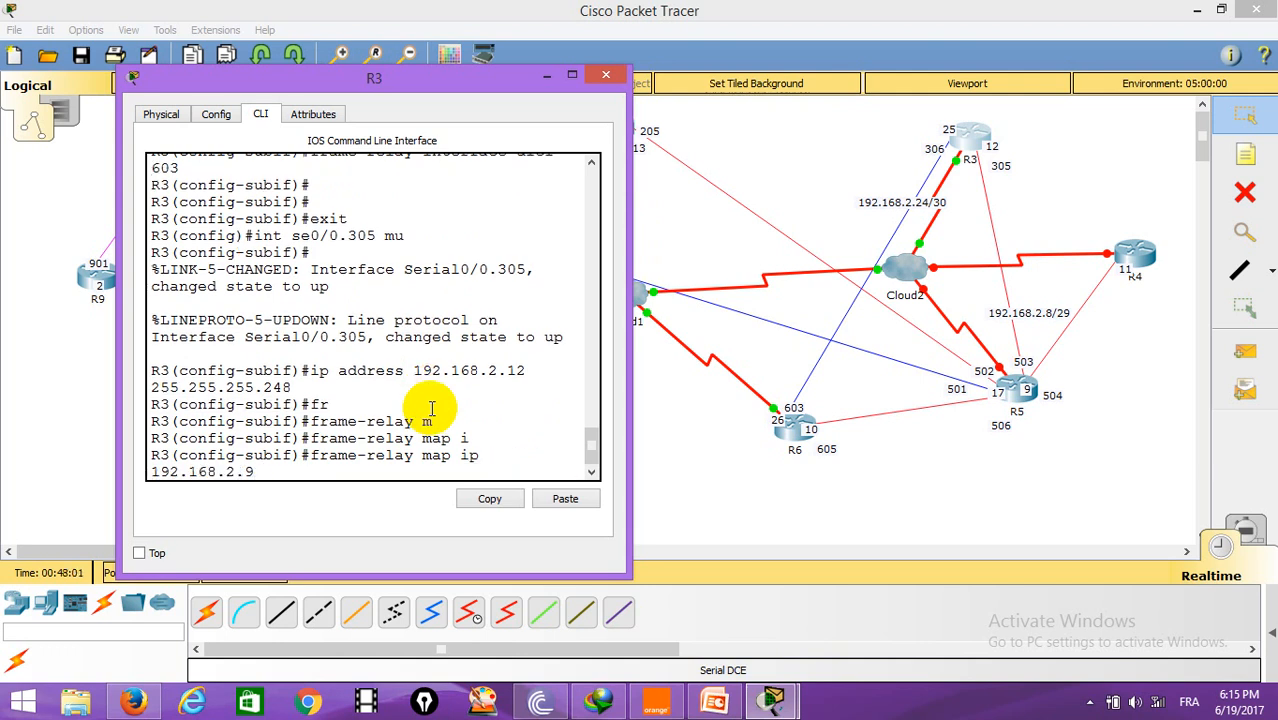
{"action": "type", "text": " 305"}
{"action": "key", "text": "Return"}
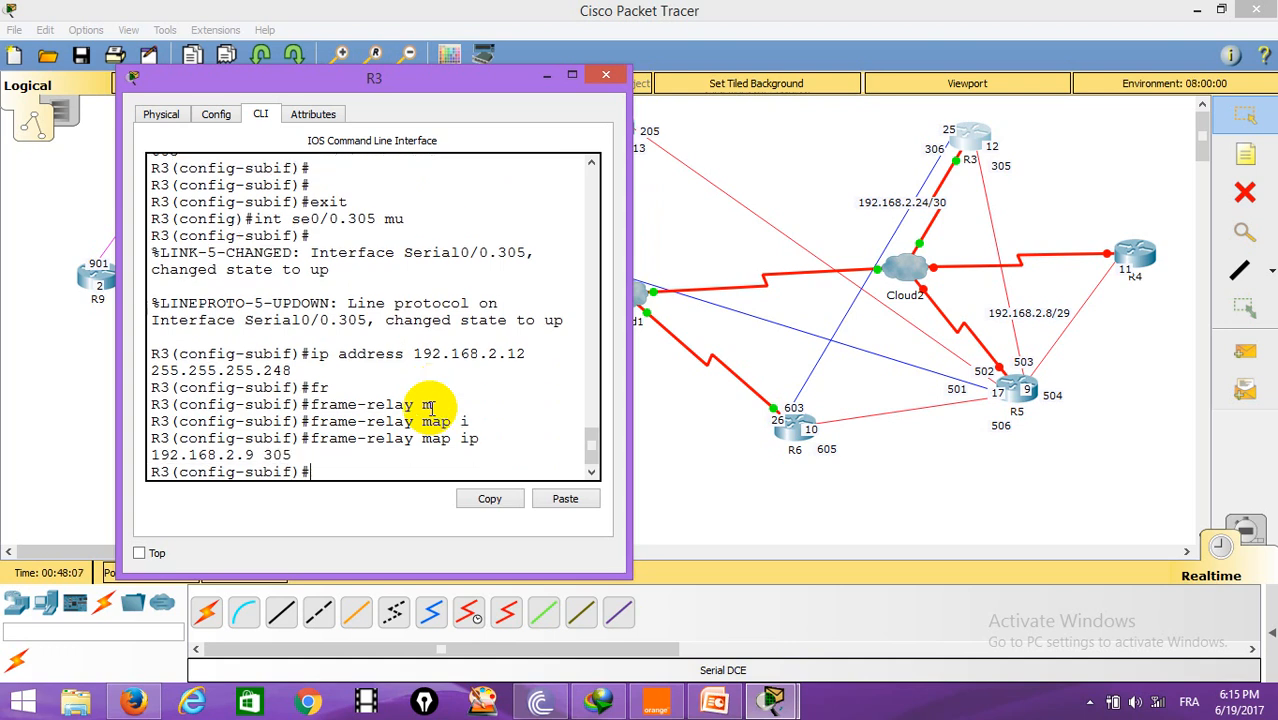
Step: End configuration mode on R3 and return to privileged EXEC
{"action": "type", "text": "end"}
{"action": "key", "text": "Return"}
{"action": "key", "text": "Return"}
{"action": "type", "text": "*"}
{"action": "key", "text": "Return"}
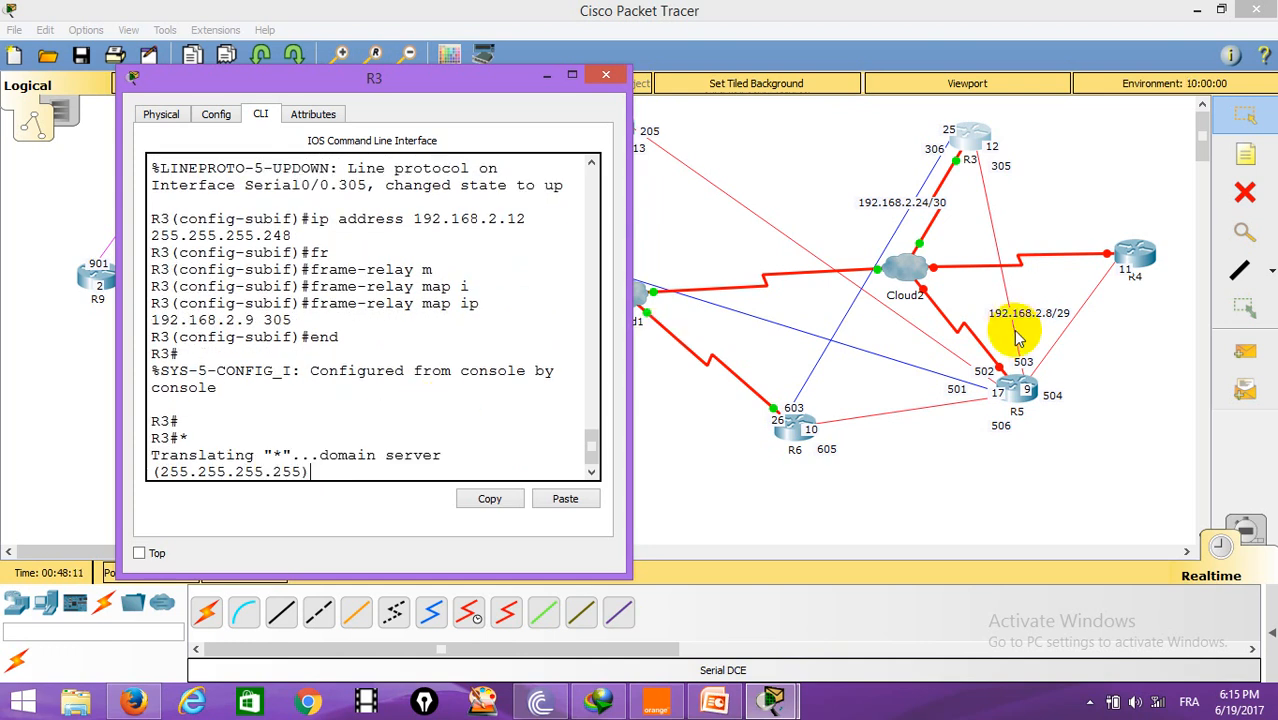
Step: Open R4's command line, enter privileged mode, and enter global configuration
{"action": "left_click", "coordinate": [1136, 254]}
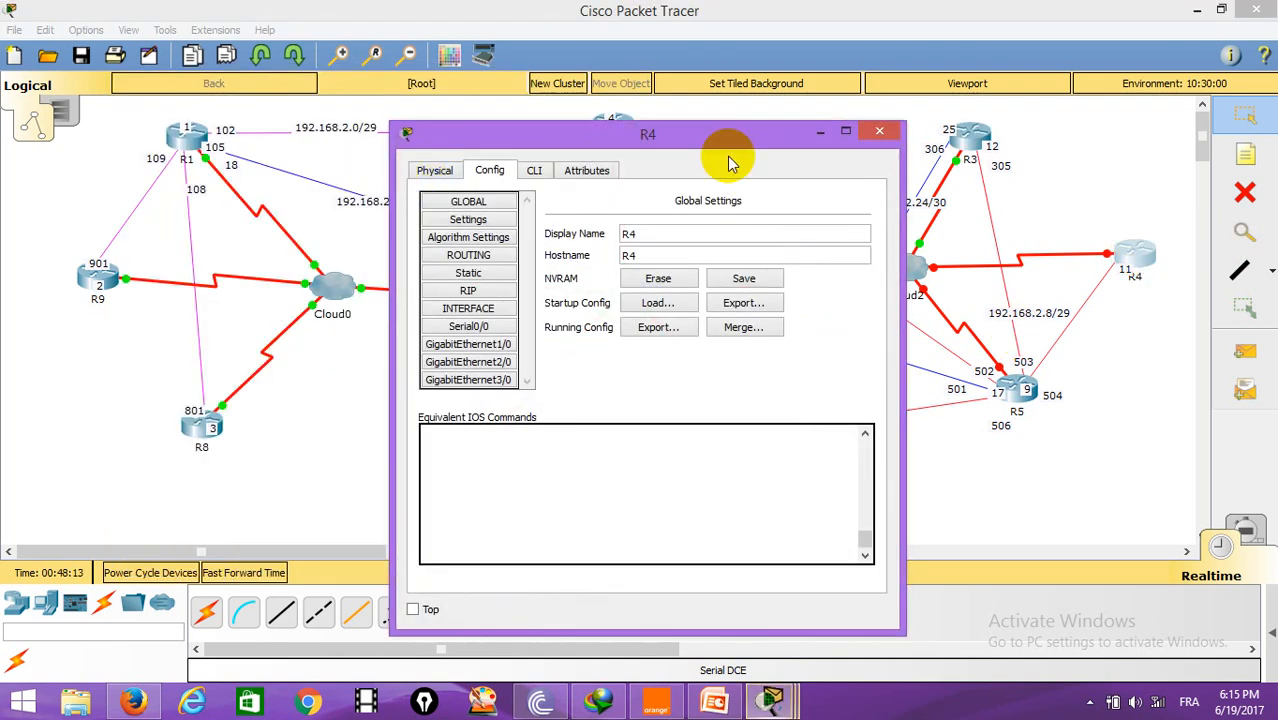
{"action": "left_click", "coordinate": [534, 170]}
{"action": "left_click_drag", "start_coordinate": [690, 140], "coordinate": [343, 57]}
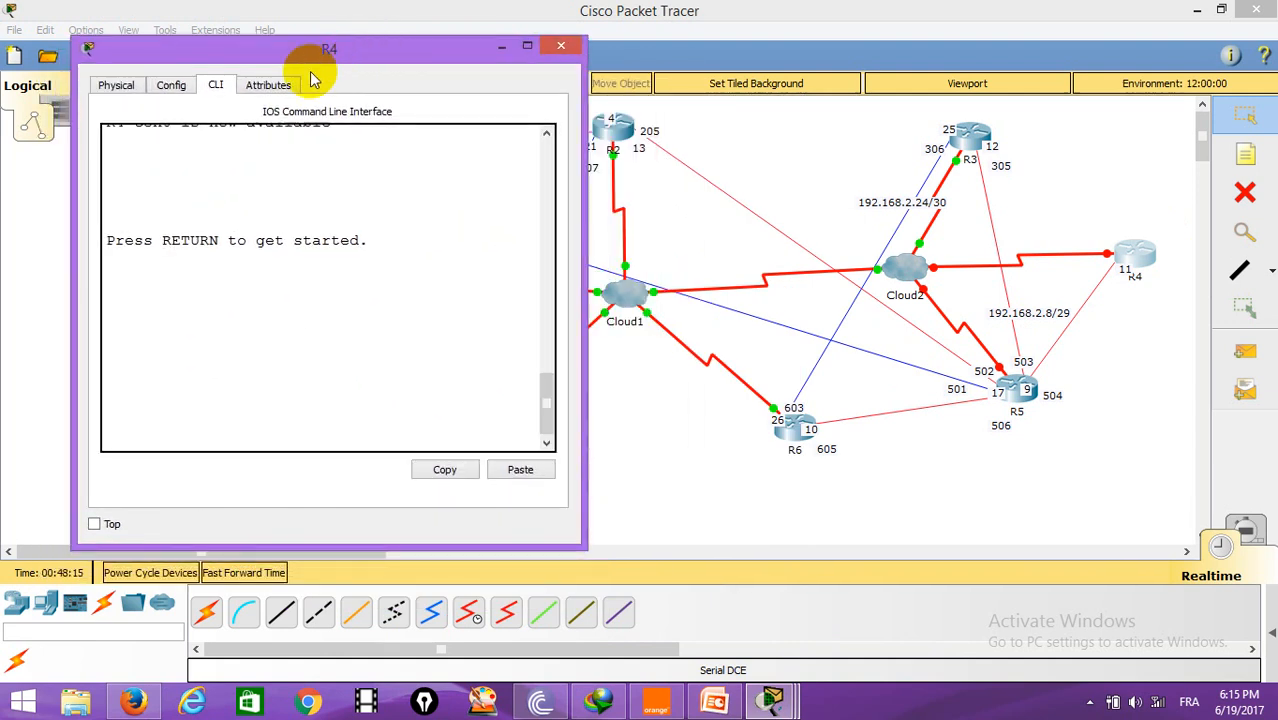
{"action": "key", "text": "Return"}
{"action": "key", "text": "Return"}
{"action": "type", "text": "en"}
{"action": "key", "text": "Return"}
{"action": "type", "text": "conf t"}
{"action": "key", "text": "Return"}
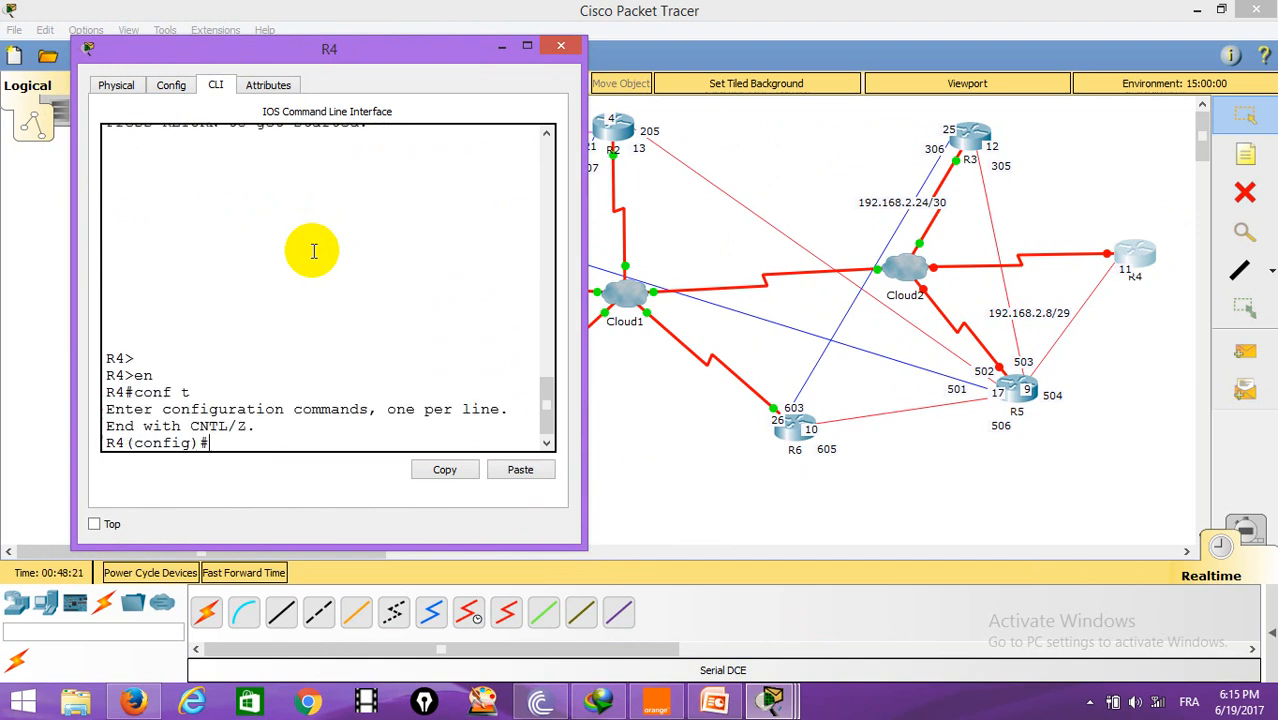
Step: Enter R4's Serial0/0 interface and set its encapsulation to frame-relay
{"action": "type", "text": "int se0/0"}
{"action": "key", "text": "Return"}
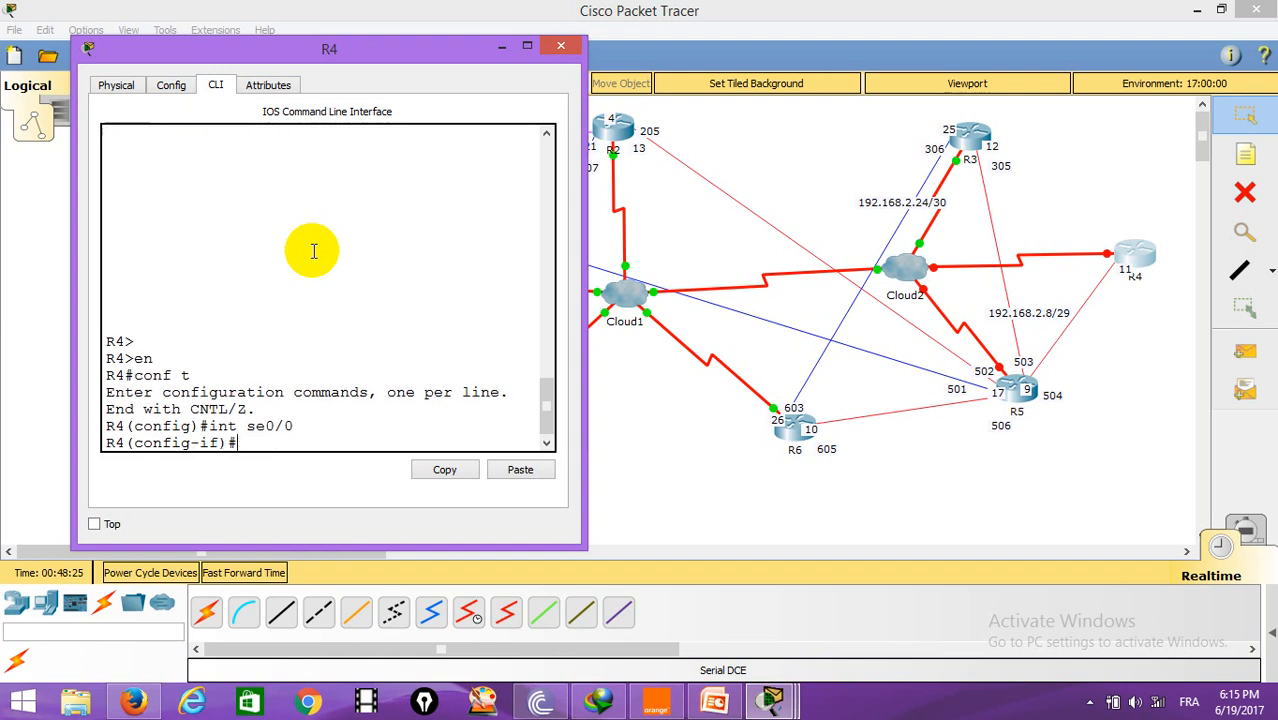
{"action": "type", "text": "en"}
{"action": "key", "text": "Tab"}
{"action": "type", "text": "fr"}
{"action": "key", "text": "Tab"}
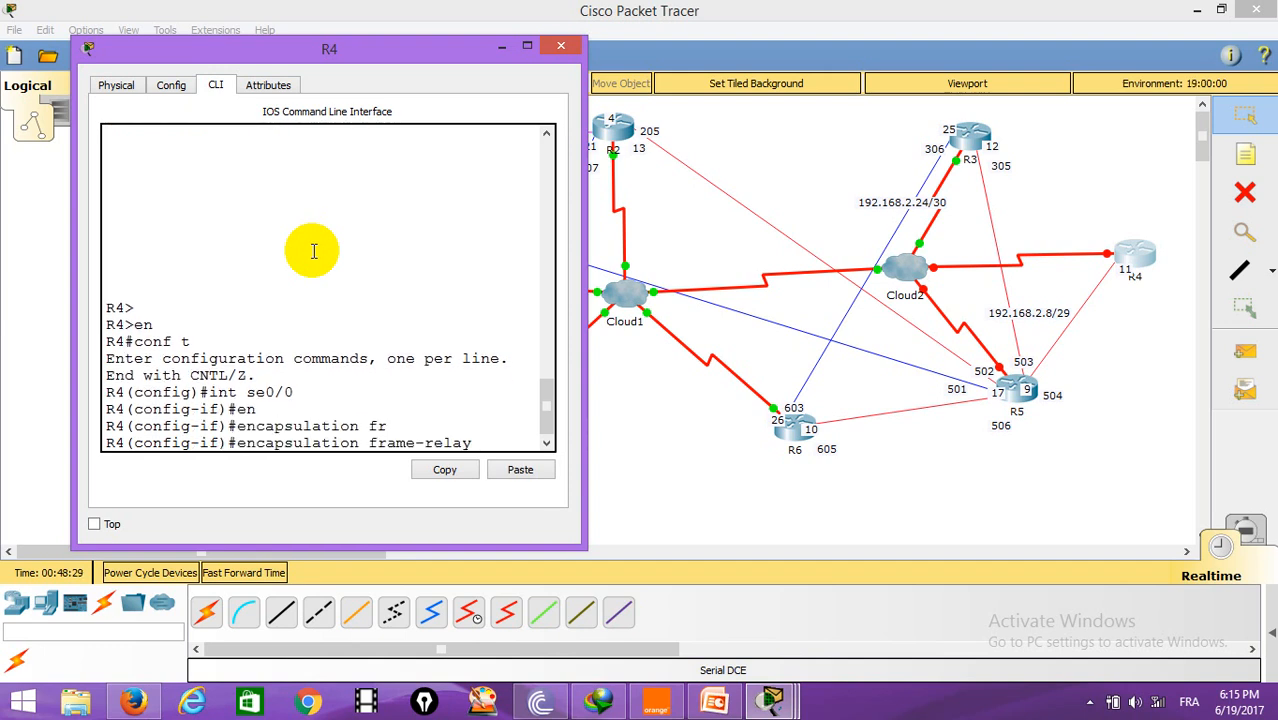
{"action": "key", "text": "Return"}
Step: Assign IP address 192.168.2.11 with mask 255.255.255.248 to R4's Serial0/0
{"action": "type", "text": "ip address"}
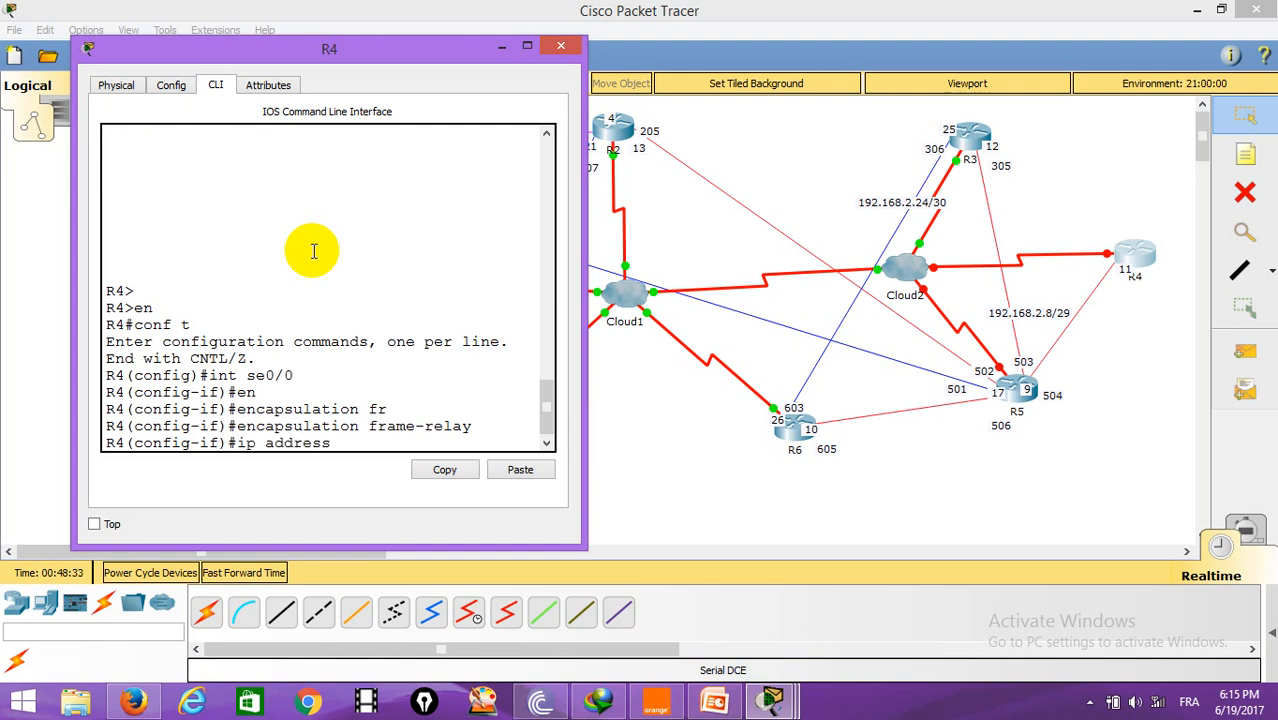
{"action": "type", "text": " 192.168.2.11 255.255.255.24"}
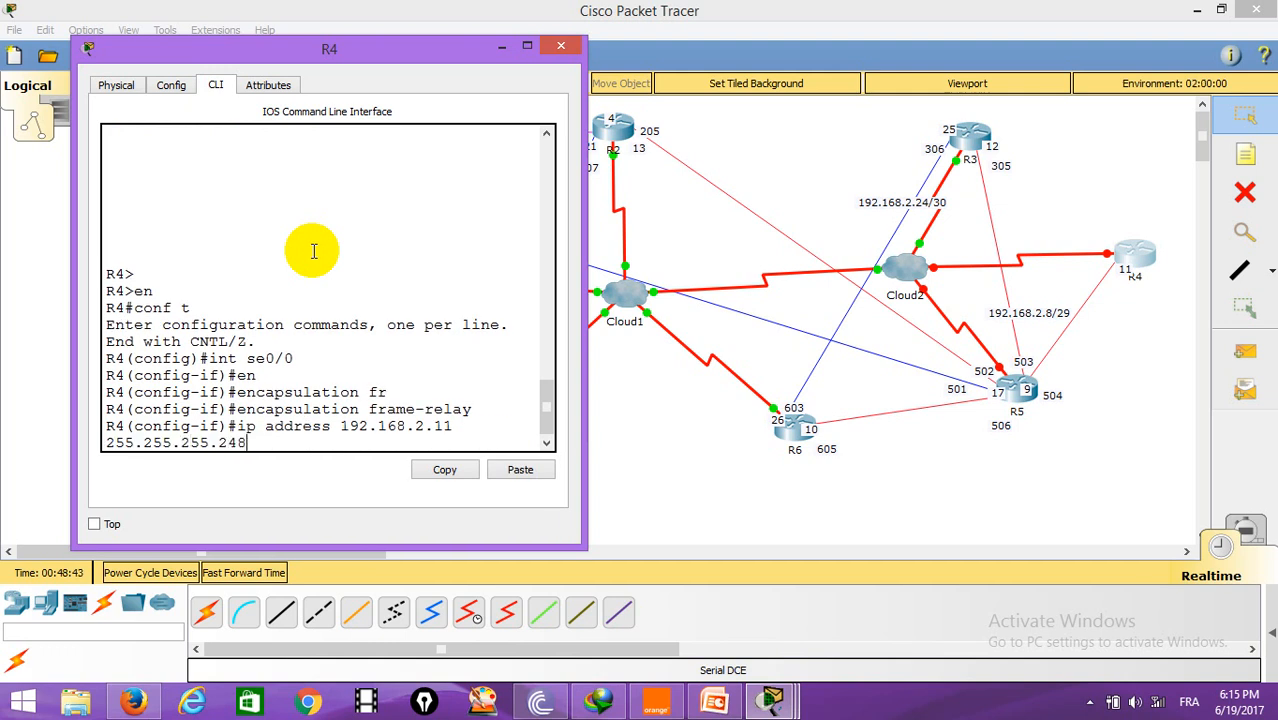
{"action": "type", "text": "8"}
{"action": "key", "text": "Return"}
{"action": "key", "text": "Return"}
Step: Add a frame-relay map on R4's Serial0/0 for IP 192.168.2.9
{"action": "type", "text": "fr"}
{"action": "key", "text": "Tab"}
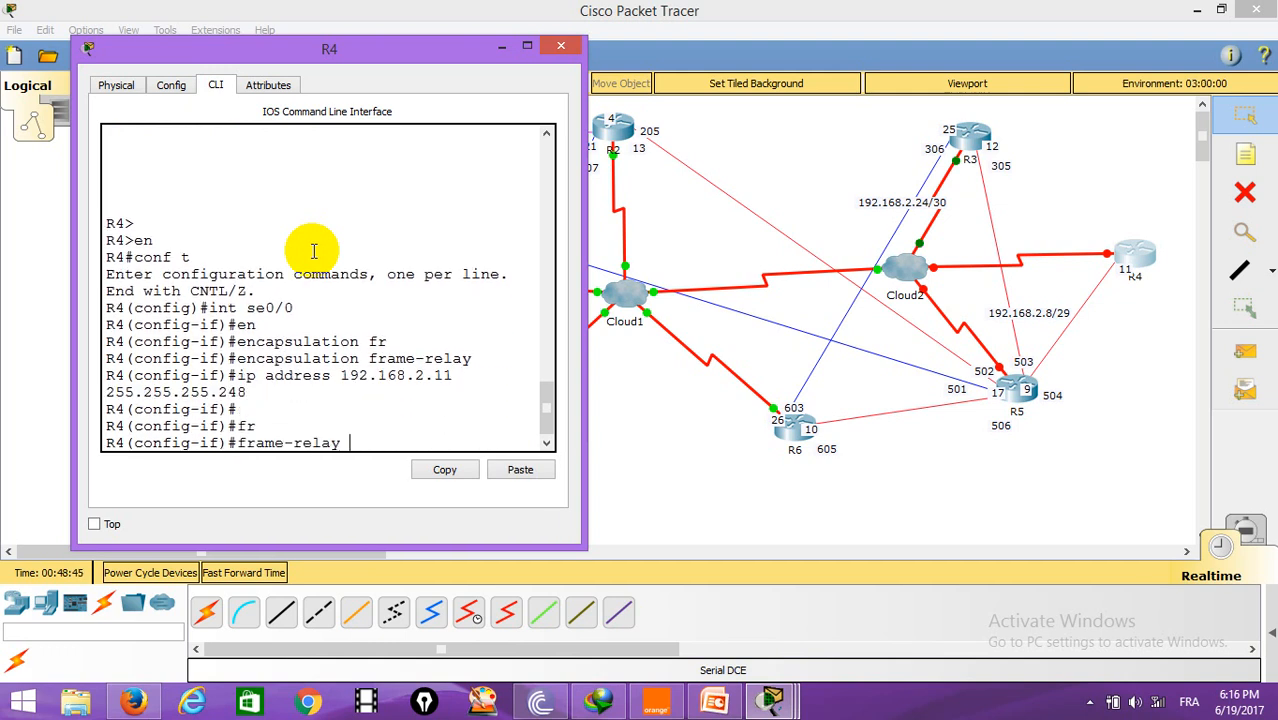
{"action": "type", "text": "m"}
{"action": "key", "text": "Tab"}
{"action": "type", "text": "i"}
{"action": "key", "text": "Tab"}
{"action": "type", "text": "192.168.2.9"}
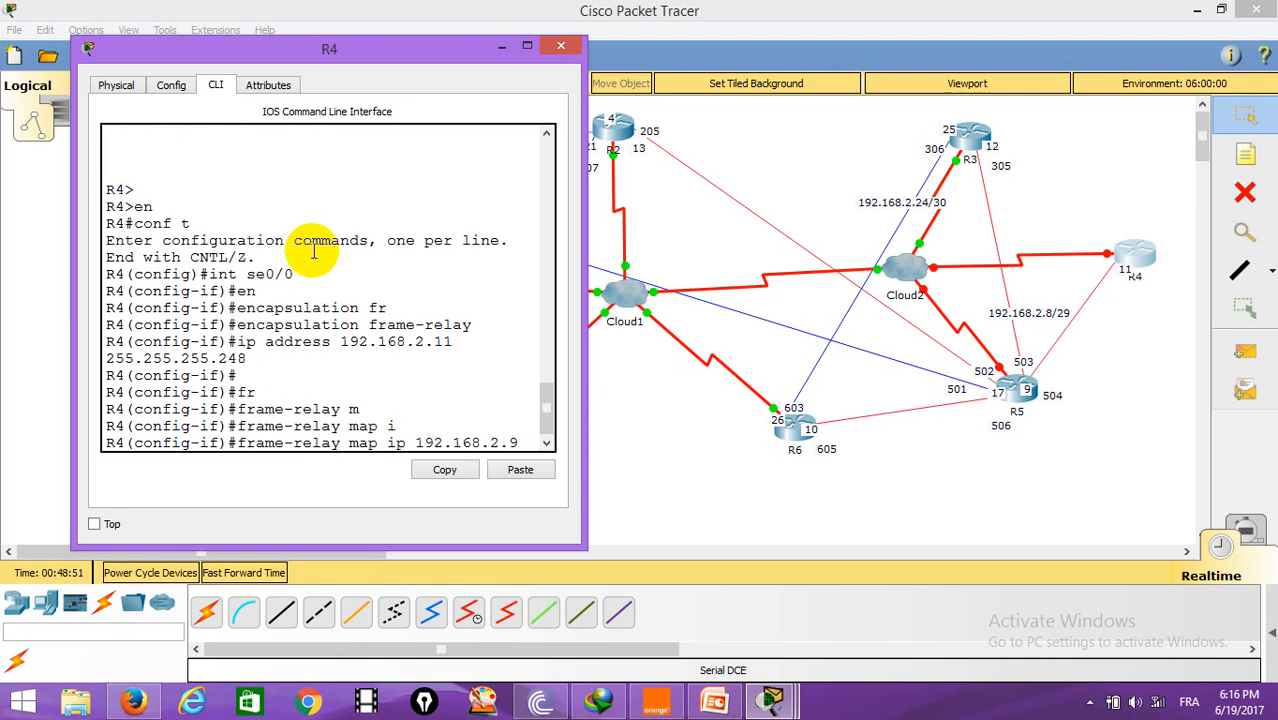
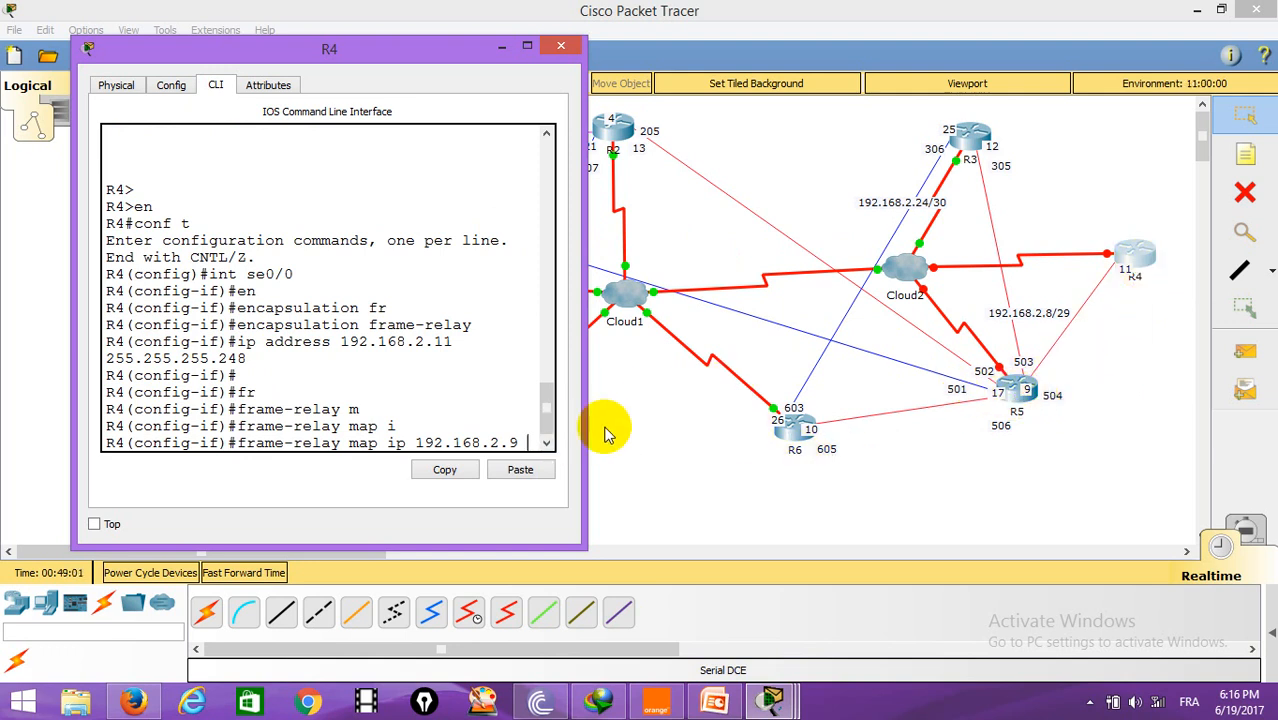
Step: Complete R4's frame-relay map to 192.168.2.9 with DLCI 405 and leave configuration mode
{"action": "type", "text": "405"}
{"action": "key", "text": "Return"}
{"action": "key", "text": "Return"}
{"action": "key", "text": "Return"}
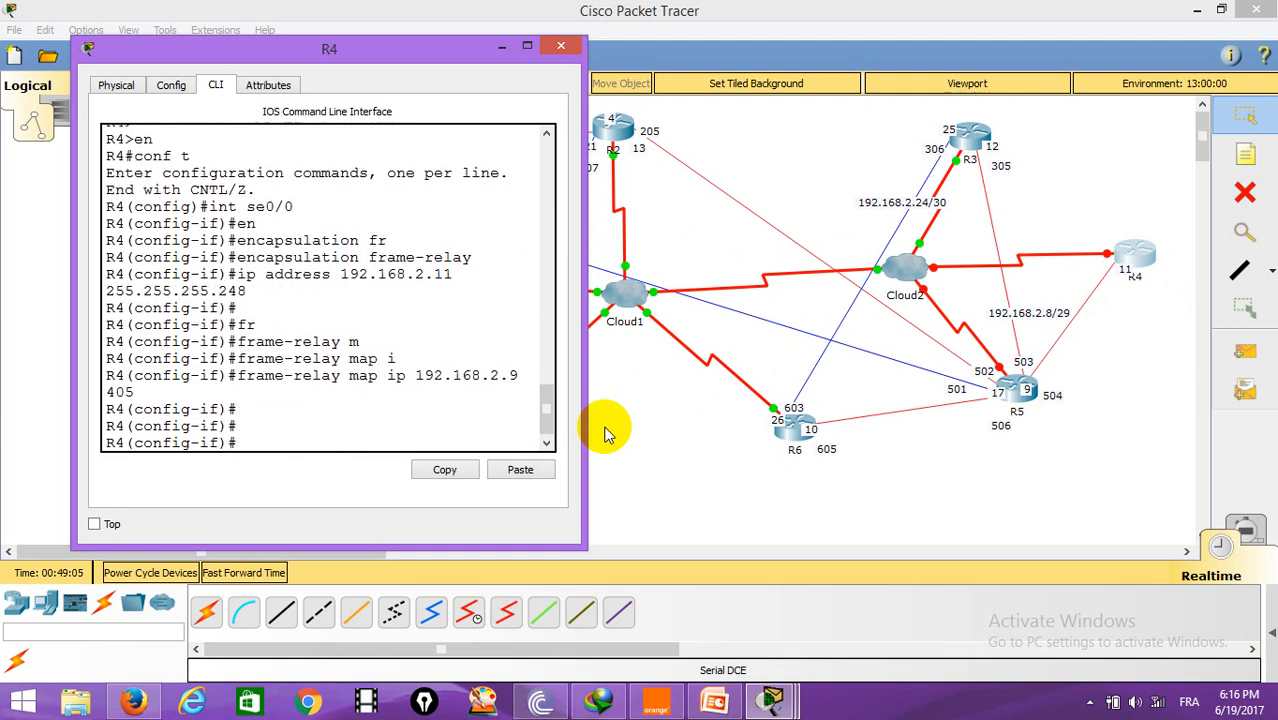
{"action": "type", "text": "end"}
{"action": "key", "text": "Return"}
{"action": "key", "text": "Return"}
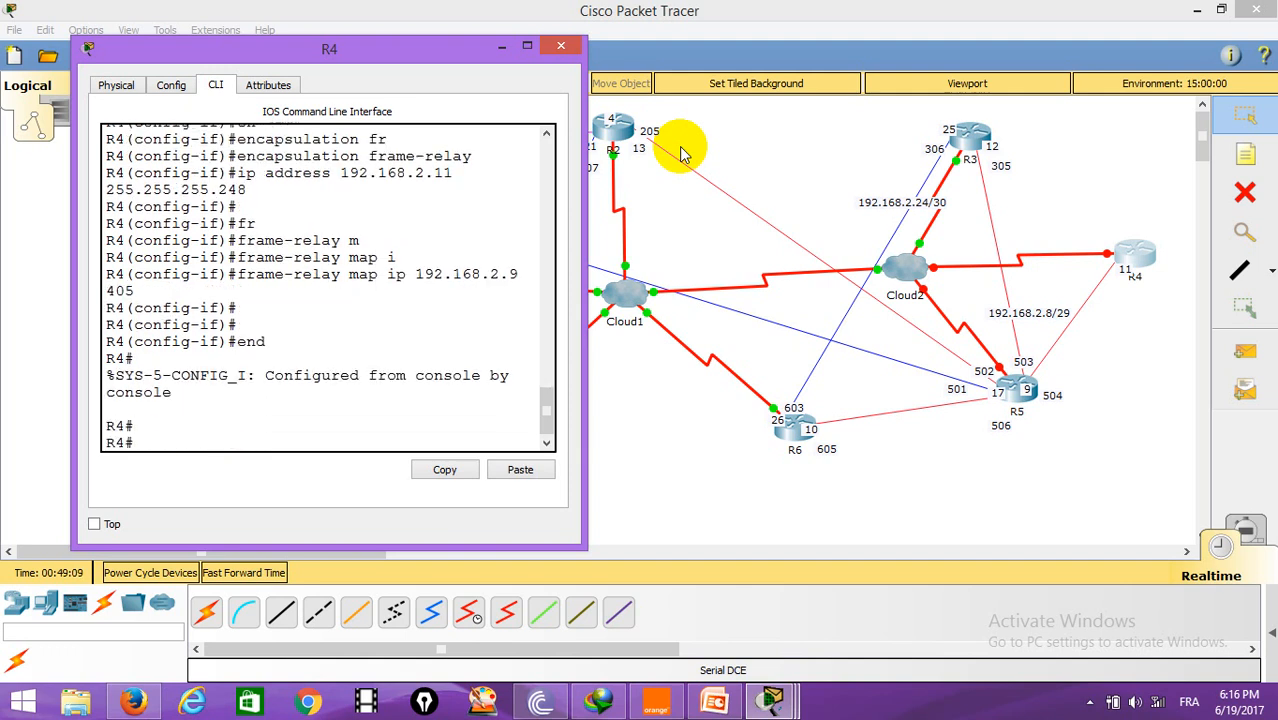
Step: Add a note labelled 405 on R4's serial link in the topology
{"action": "left_click", "coordinate": [561, 45]}
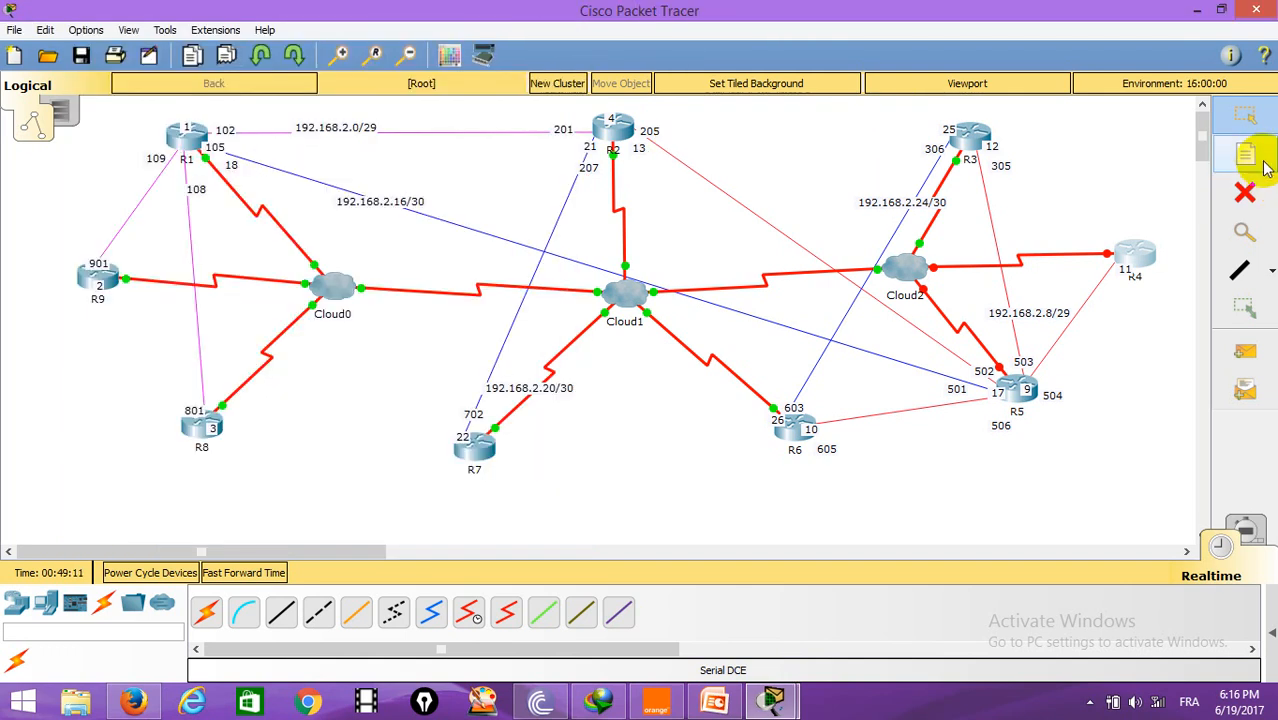
{"action": "left_click", "coordinate": [1245, 155]}
{"action": "left_click", "coordinate": [1095, 235]}
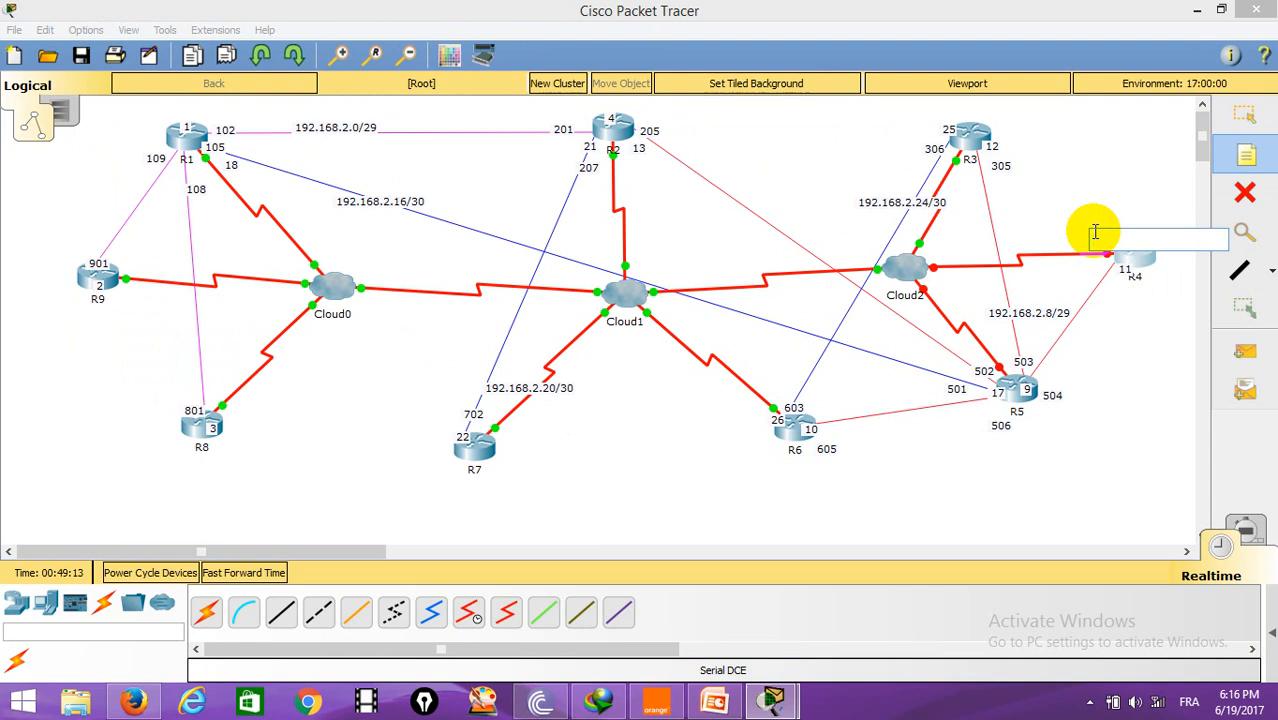
{"action": "type", "text": "405"}
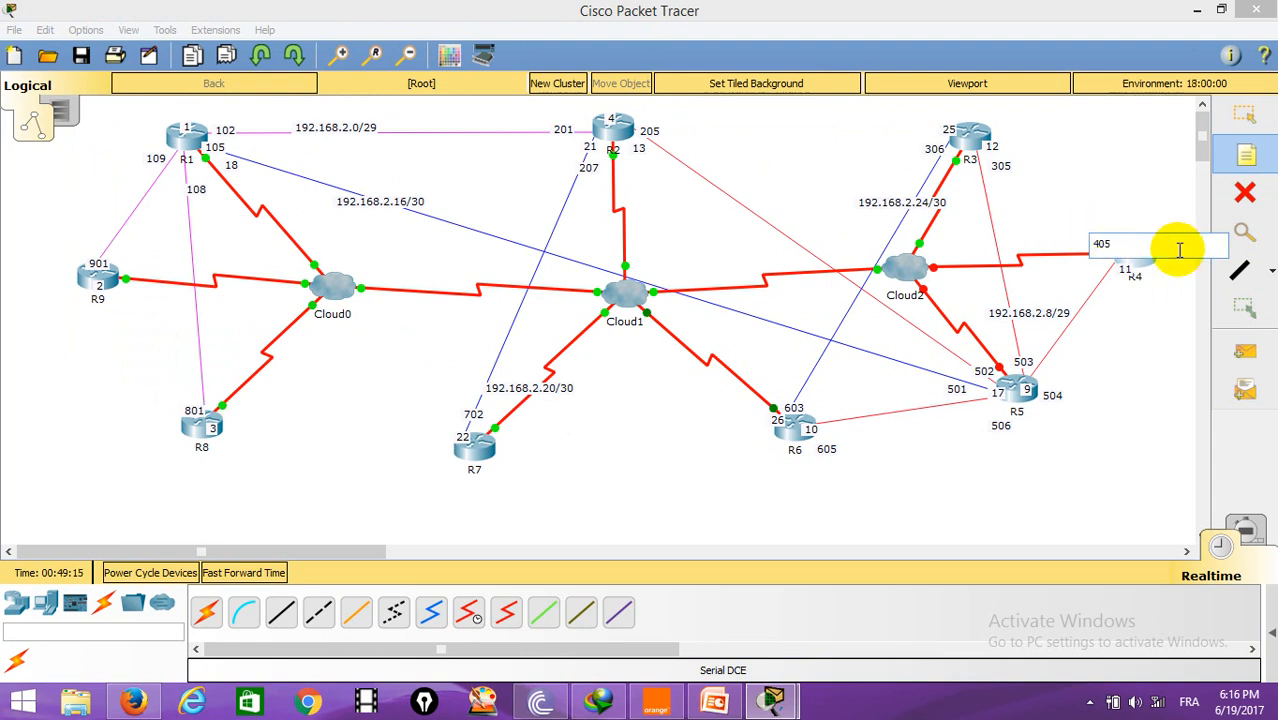
{"action": "left_click", "coordinate": [1245, 115]}
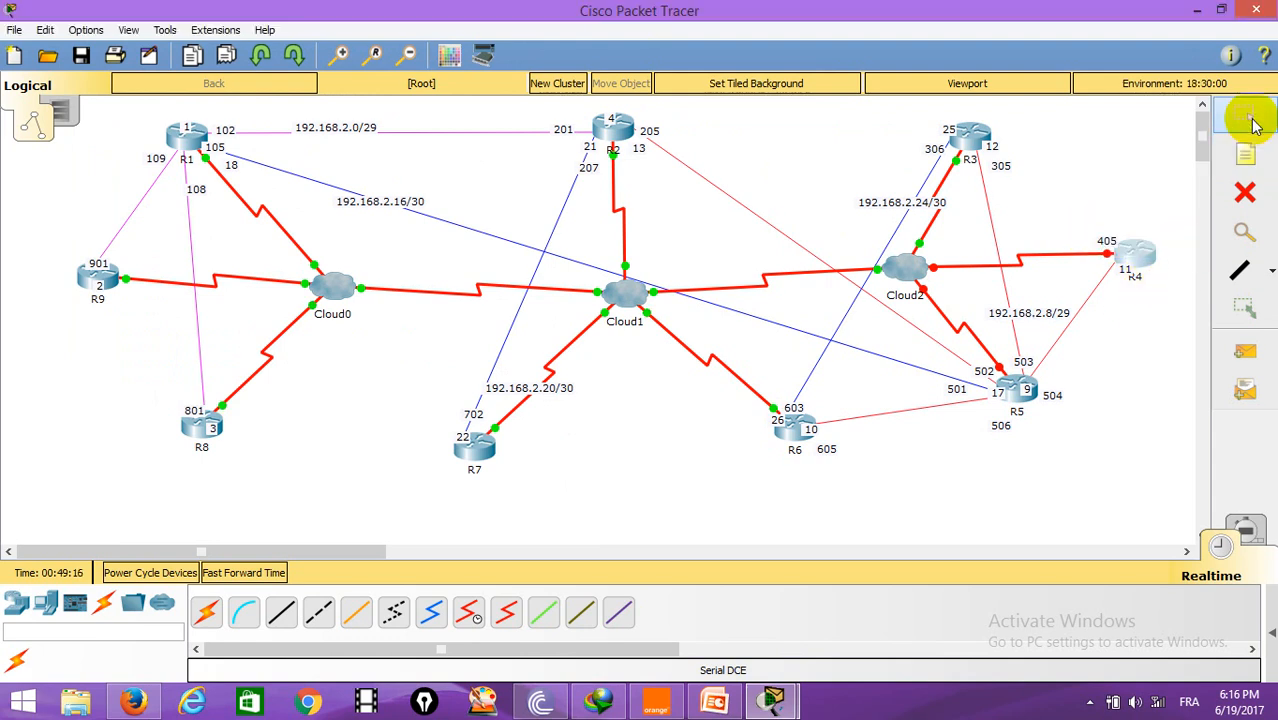
Step: Open R5's command line, enter privileged mode, and enter global configuration
{"action": "left_click", "coordinate": [1017, 403]}
{"action": "left_click_drag", "start_coordinate": [737, 150], "coordinate": [526, 144]}
{"action": "left_click", "coordinate": [326, 169]}
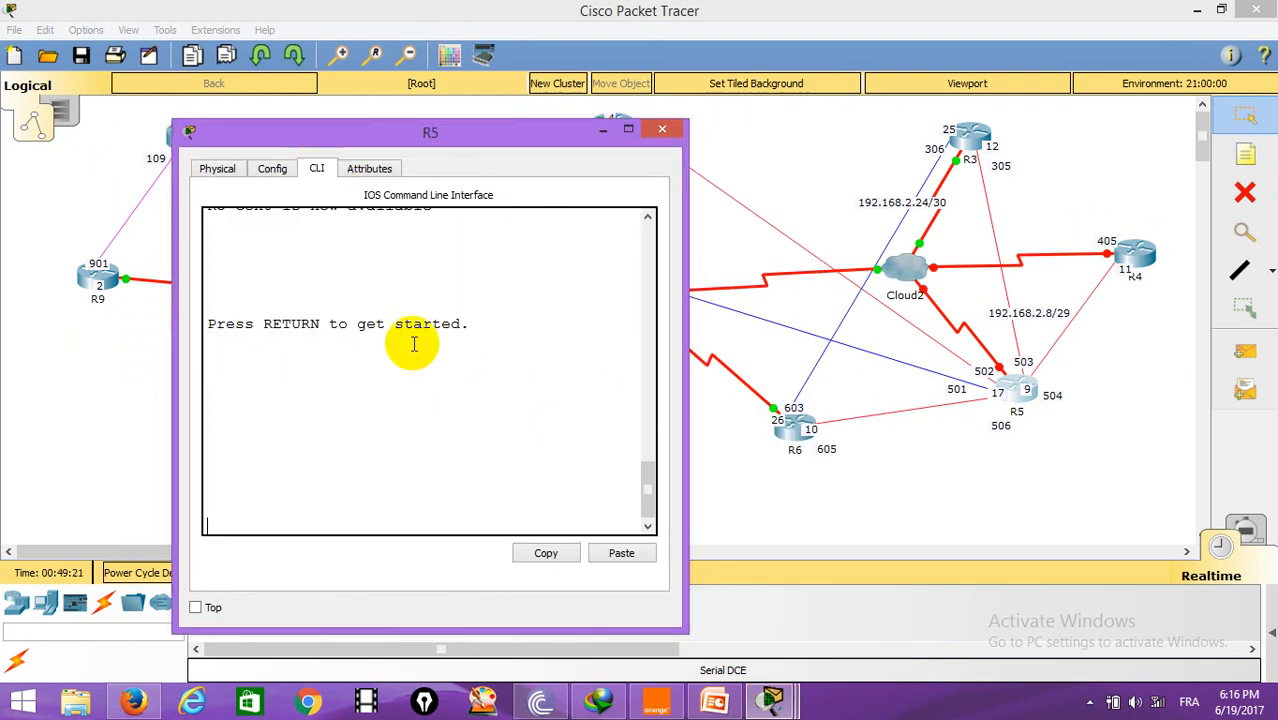
{"action": "key", "text": "Return"}
{"action": "key", "text": "Return"}
{"action": "key", "text": "Return"}
{"action": "type", "text": "en"}
{"action": "key", "text": "Return"}
{"action": "type", "text": "conf t"}
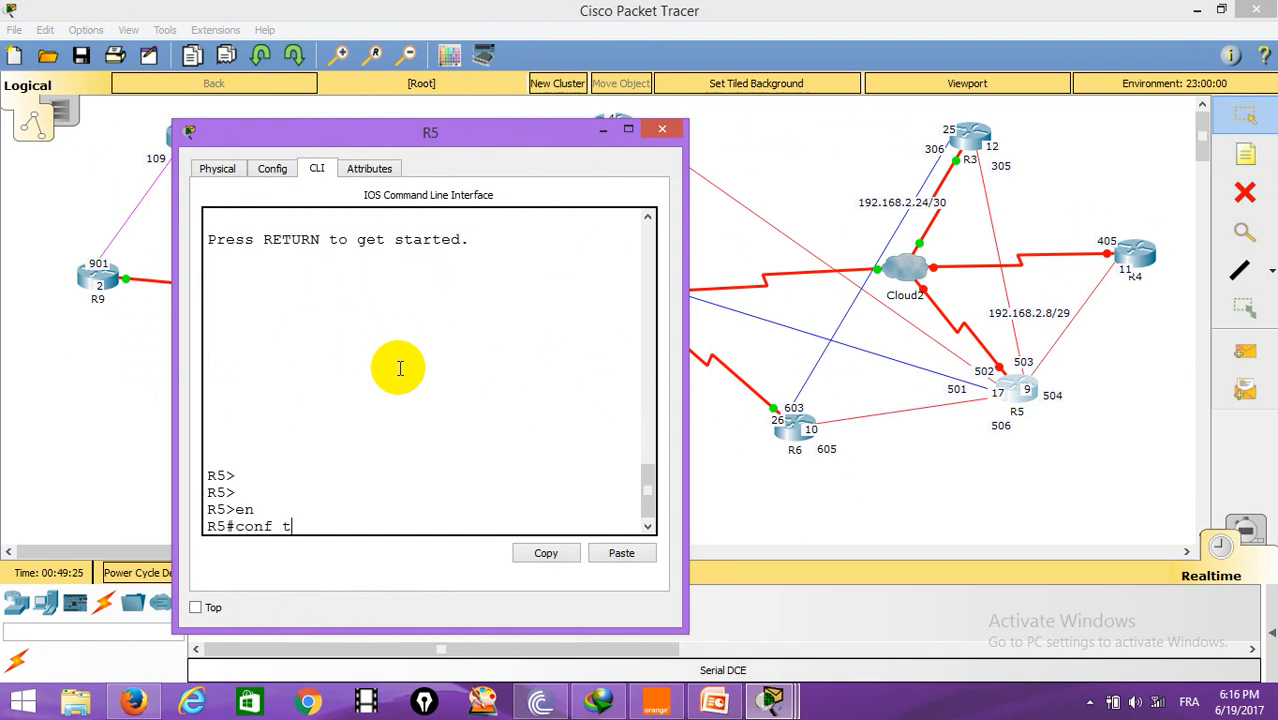
{"action": "key", "text": "Return"}
Step: Enter R5's Serial0/0 interface and set its encapsulation to frame-relay
{"action": "type", "text": "int se0/0"}
{"action": "key", "text": "Return"}
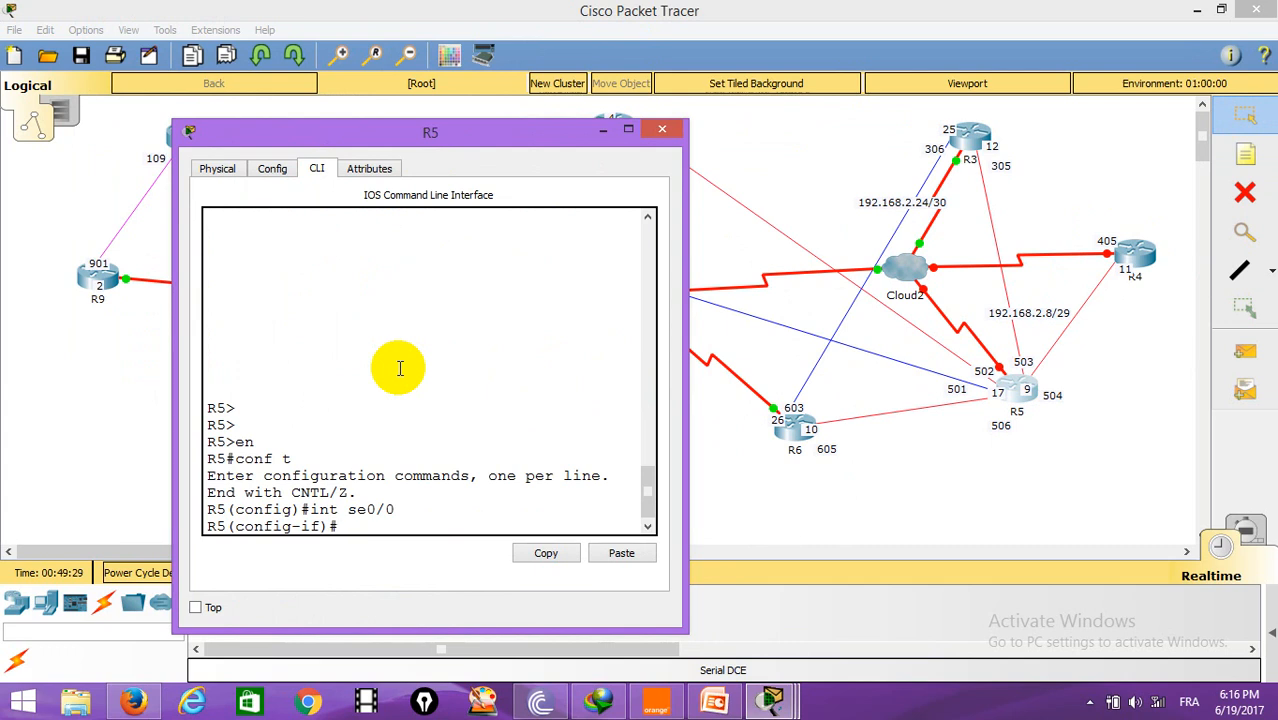
{"action": "type", "text": "en"}
{"action": "key", "text": "Tab"}
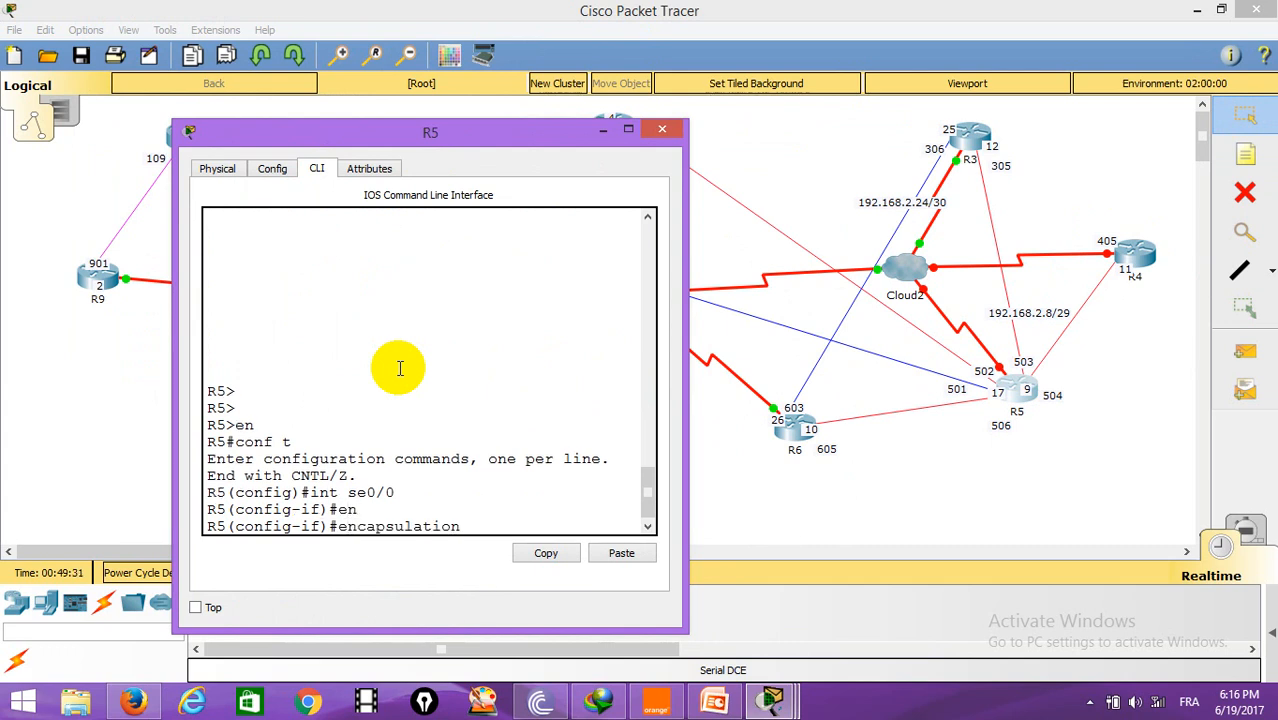
{"action": "type", "text": "fr"}
{"action": "key", "text": "Tab"}
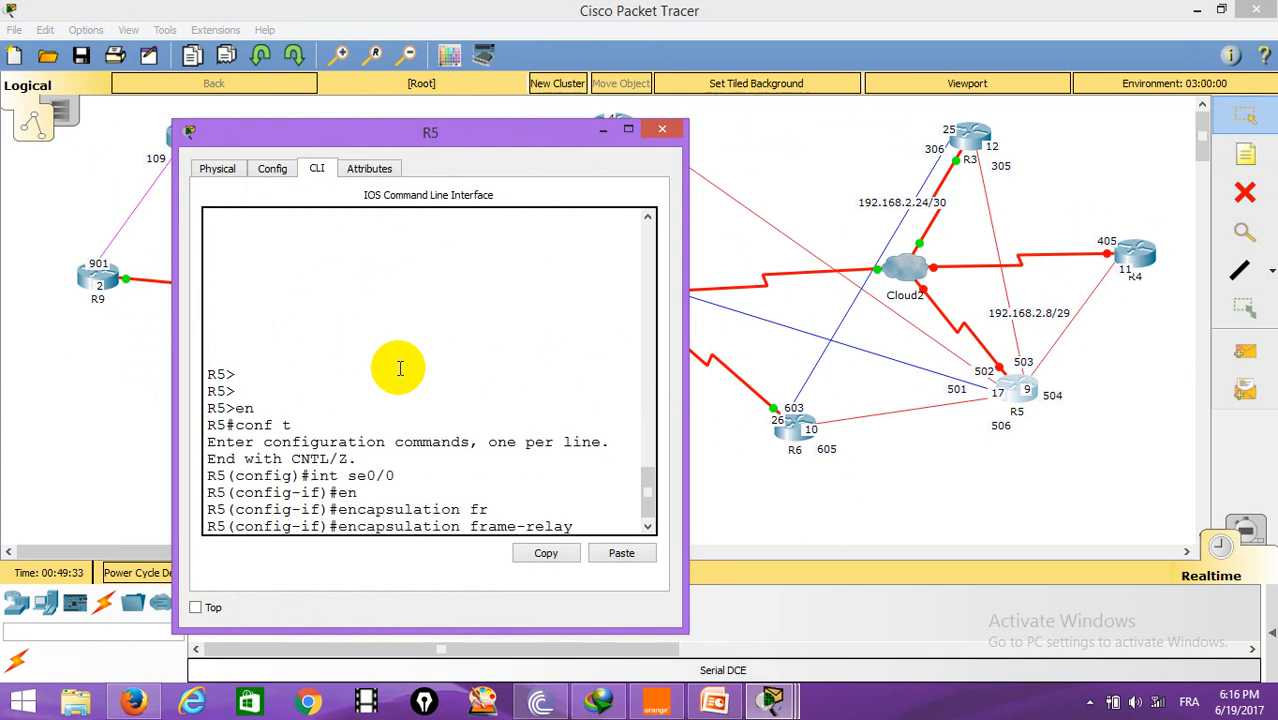
{"action": "key", "text": "Return"}
Step: Bring R5's Serial0/0 interface up with no shutdown
{"action": "type", "text": "no shut"}
{"action": "key", "text": "Return"}
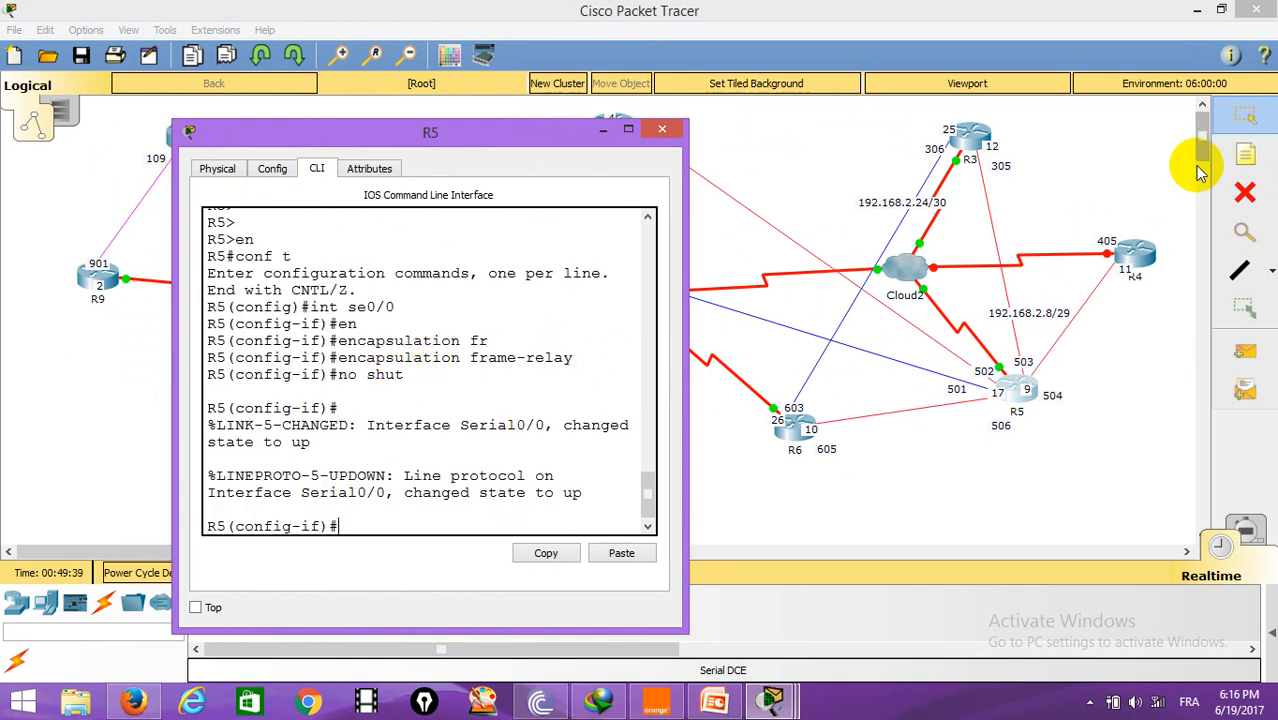
Step: Turn on the port status of R4's Serial0/0 in its interface settings
{"action": "left_click", "coordinate": [1140, 258]}
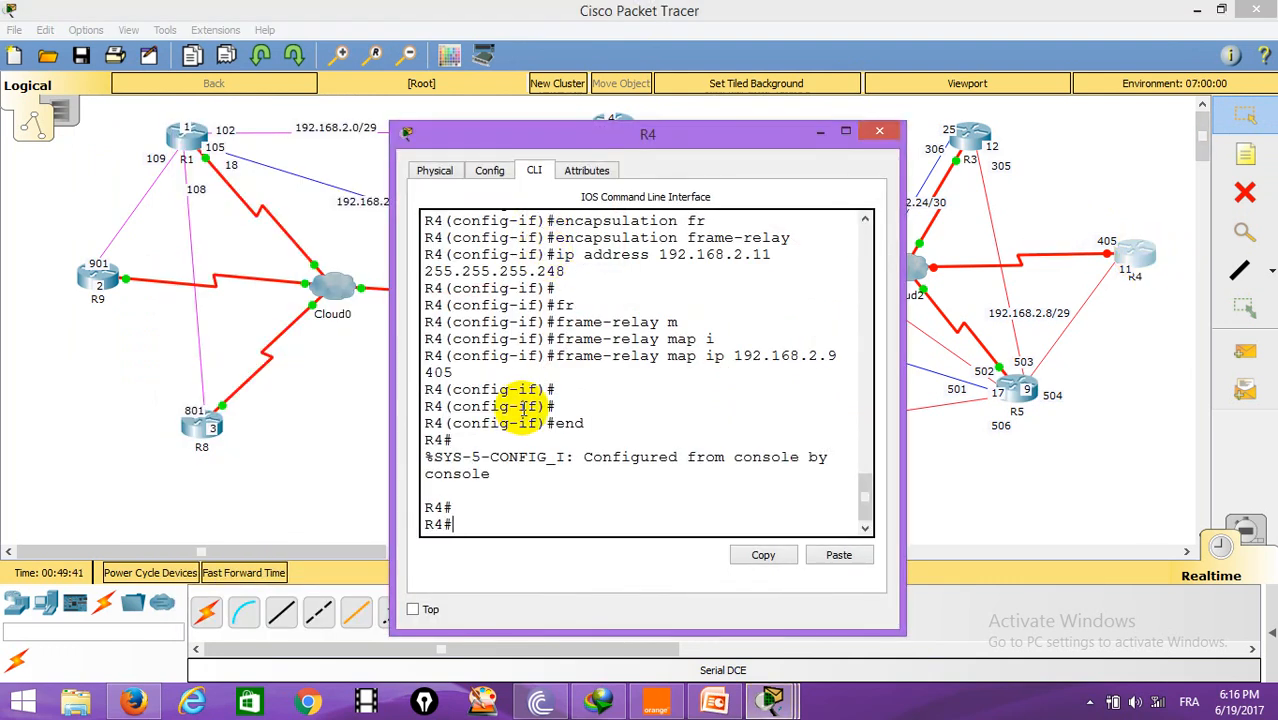
{"action": "left_click", "coordinate": [497, 172]}
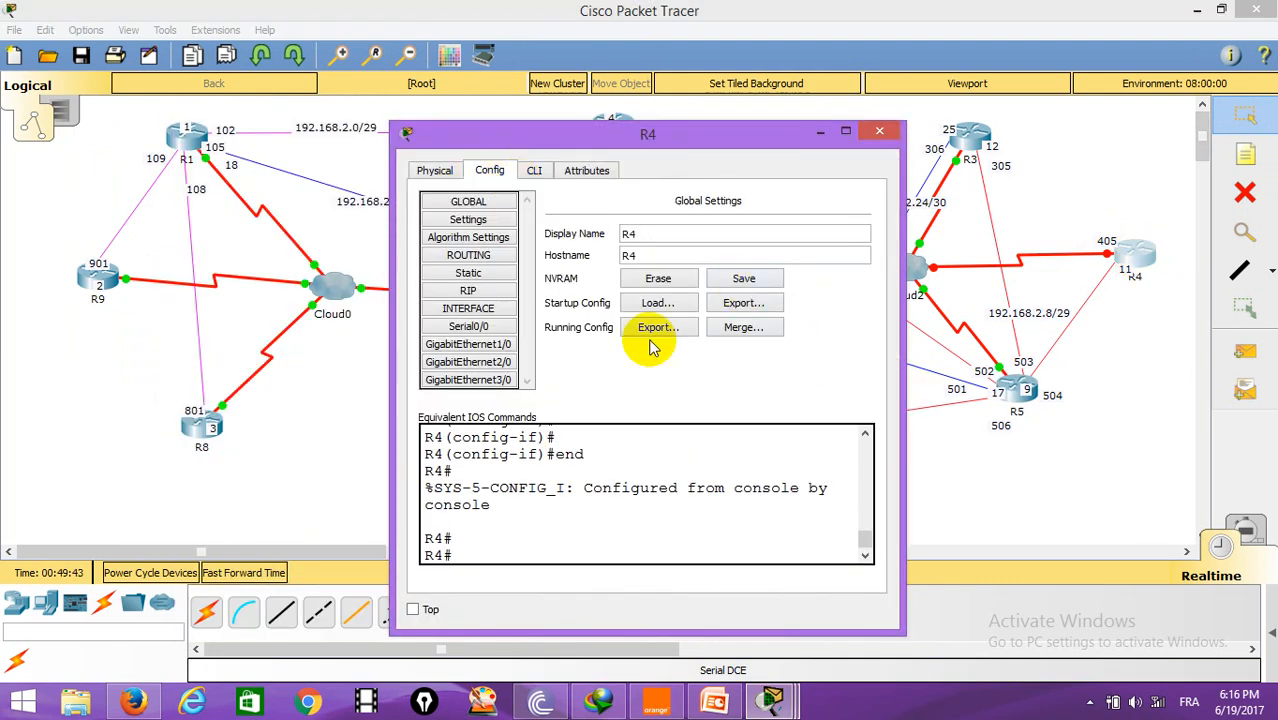
{"action": "left_click", "coordinate": [468, 326]}
{"action": "left_click", "coordinate": [846, 215]}
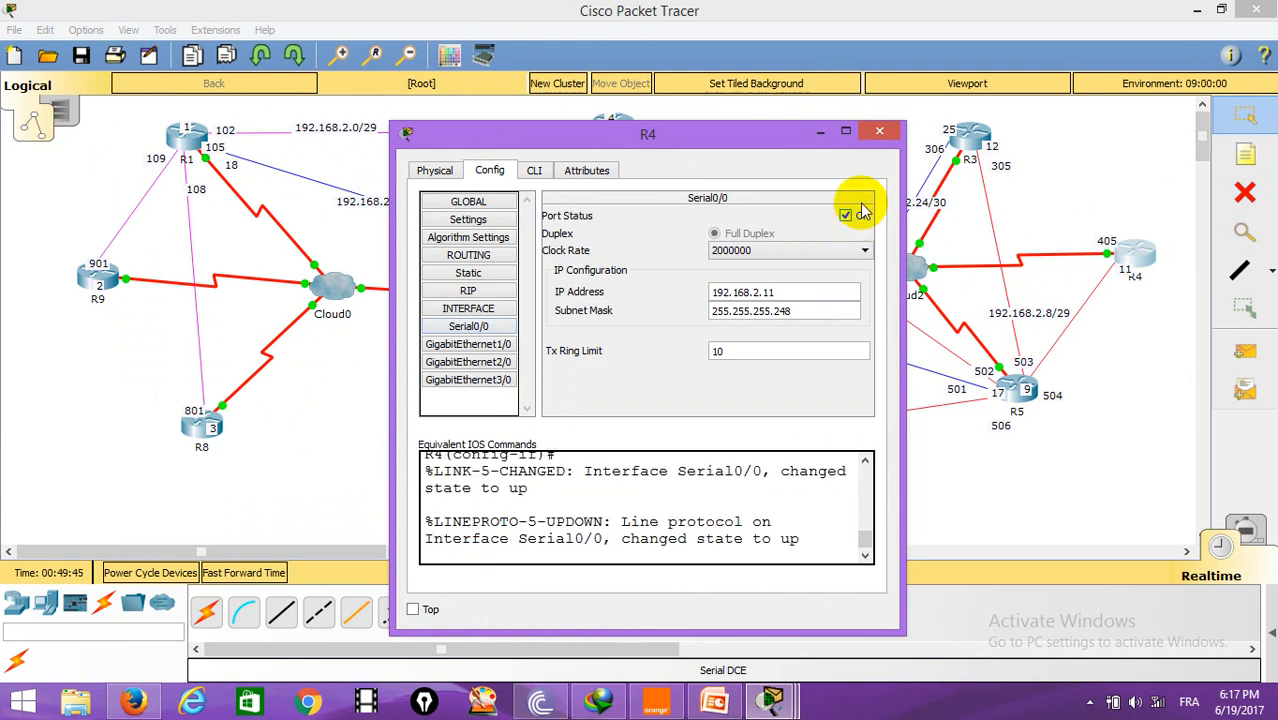
{"action": "left_click", "coordinate": [879, 131]}
Step: Return to R5's command line and create point-to-point subinterface Serial0/0.501
{"action": "left_click", "coordinate": [1022, 382]}
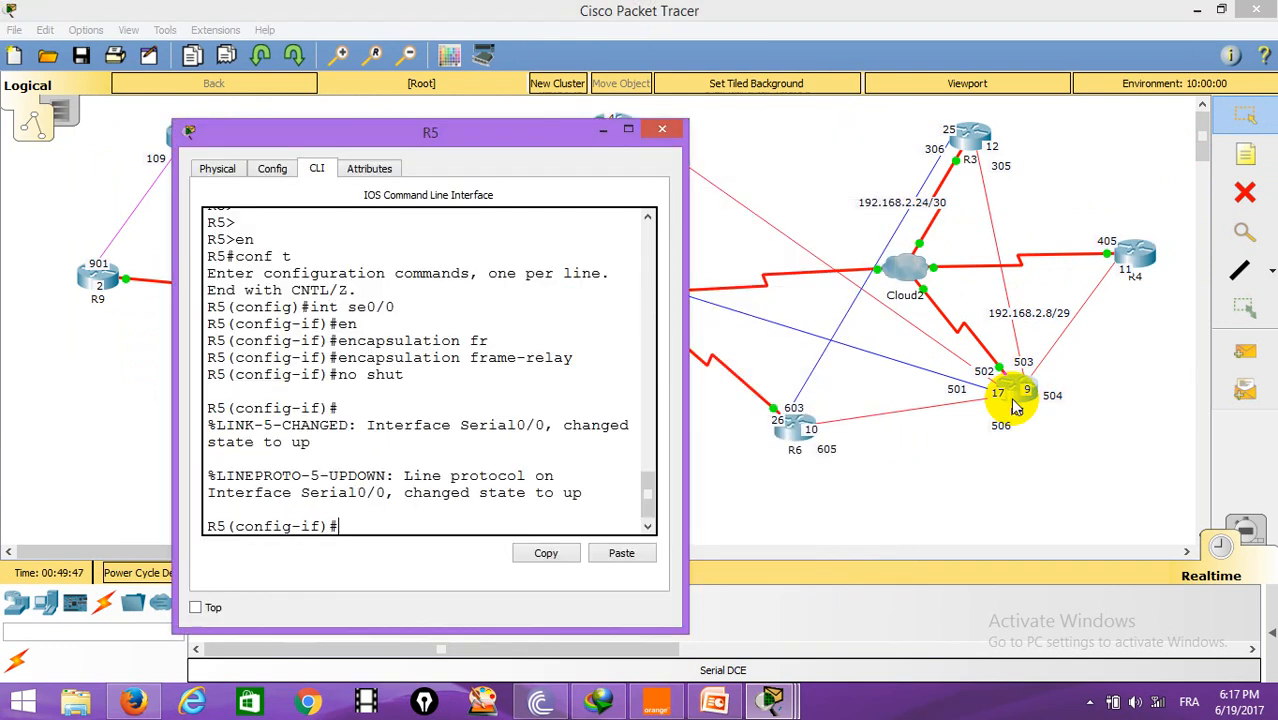
{"action": "type", "text": "exit"}
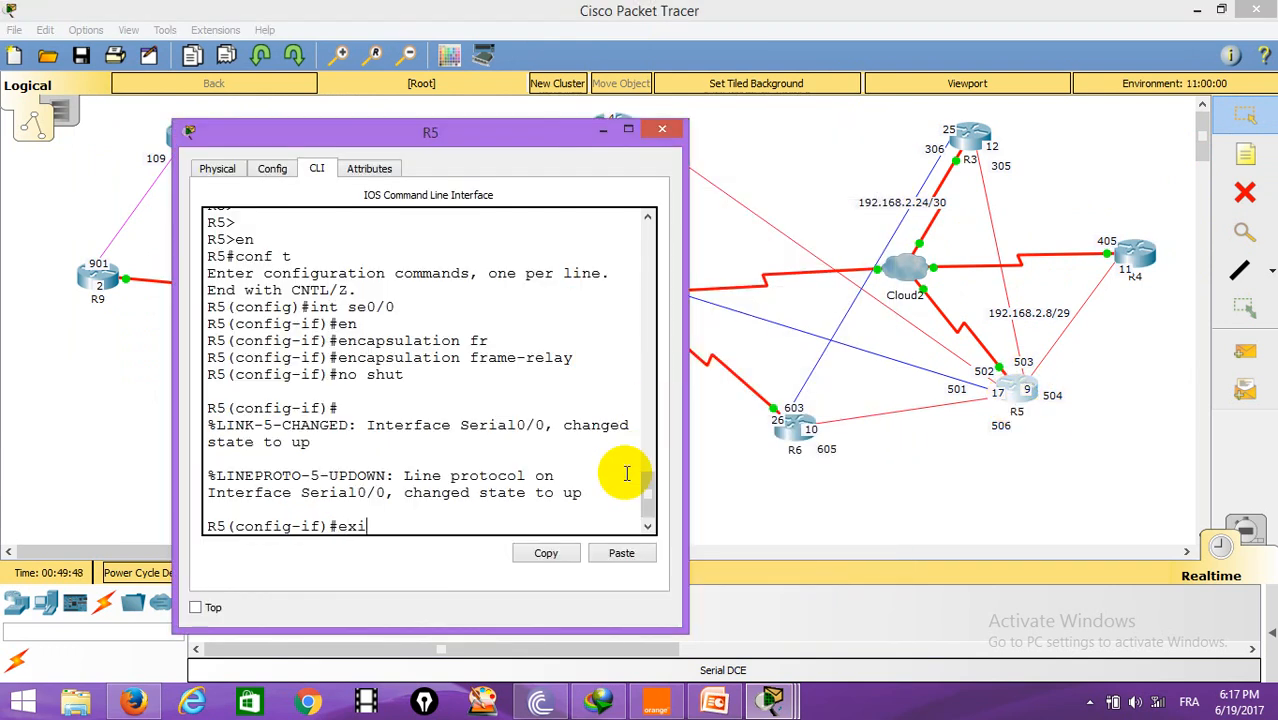
{"action": "key", "text": "Return"}
{"action": "key", "text": "Return"}
{"action": "key", "text": "Return"}
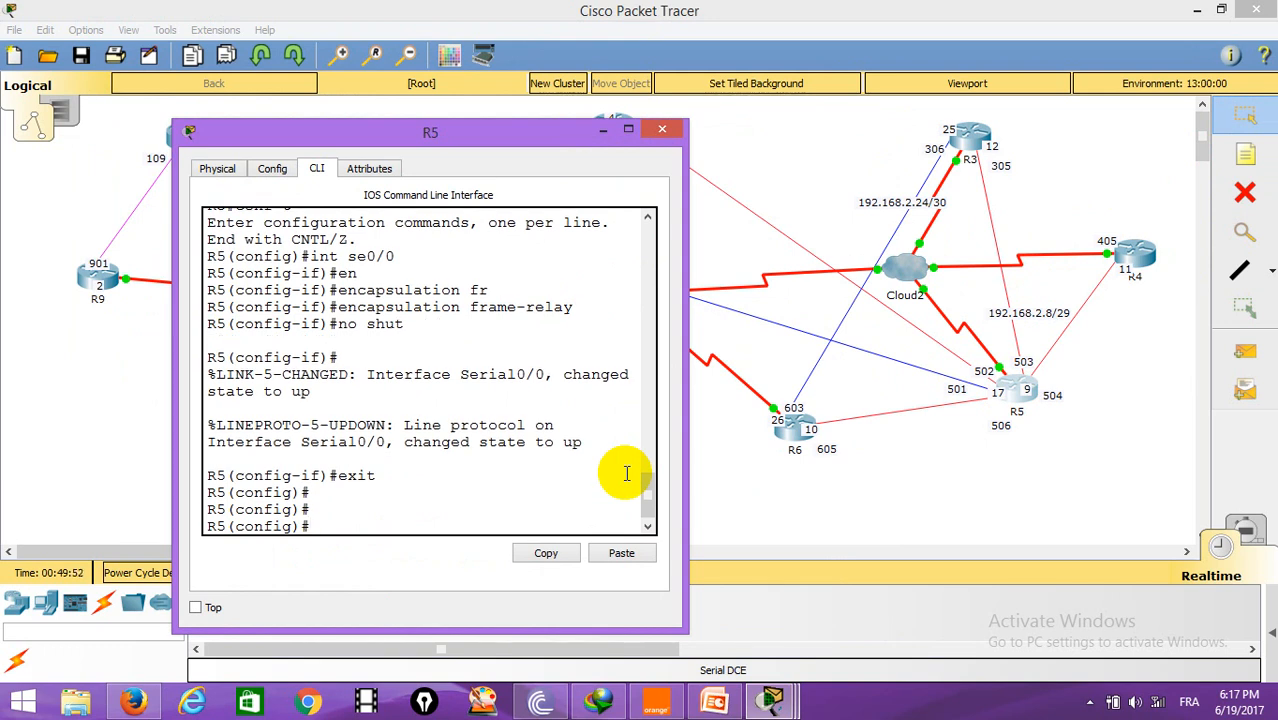
{"action": "type", "text": "int se0/0.501"}
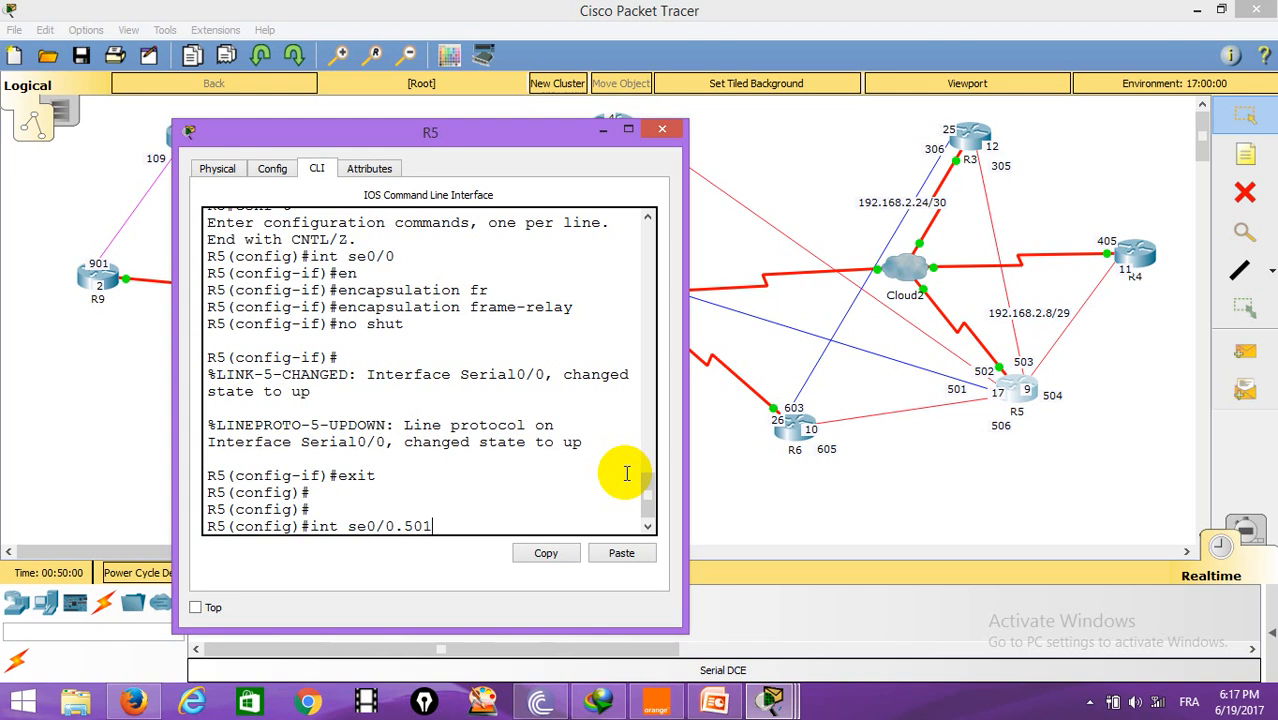
{"action": "type", "text": " po"}
{"action": "key", "text": "Return"}
Step: Assign IP address 192.168.2.17 with mask 255.255.255.252 to R5's Serial0/0.501
{"action": "type", "text": "ip addre"}
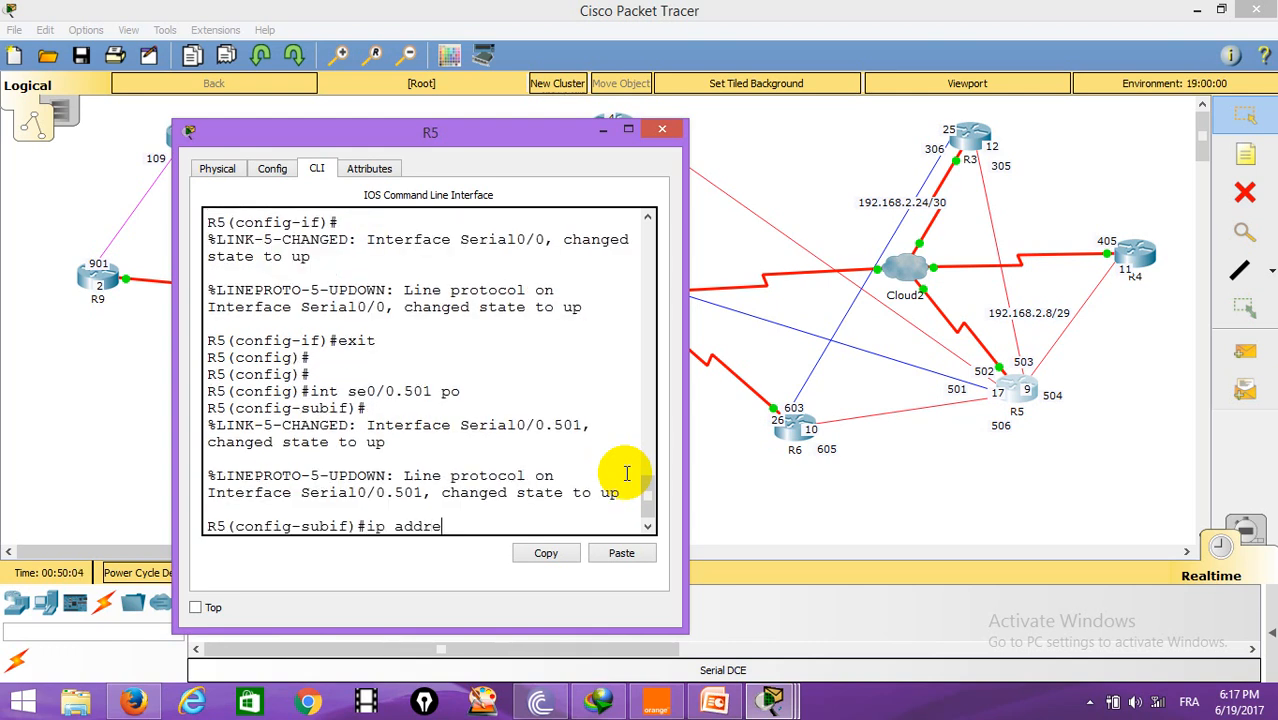
{"action": "type", "text": "ss 192.168.2"}
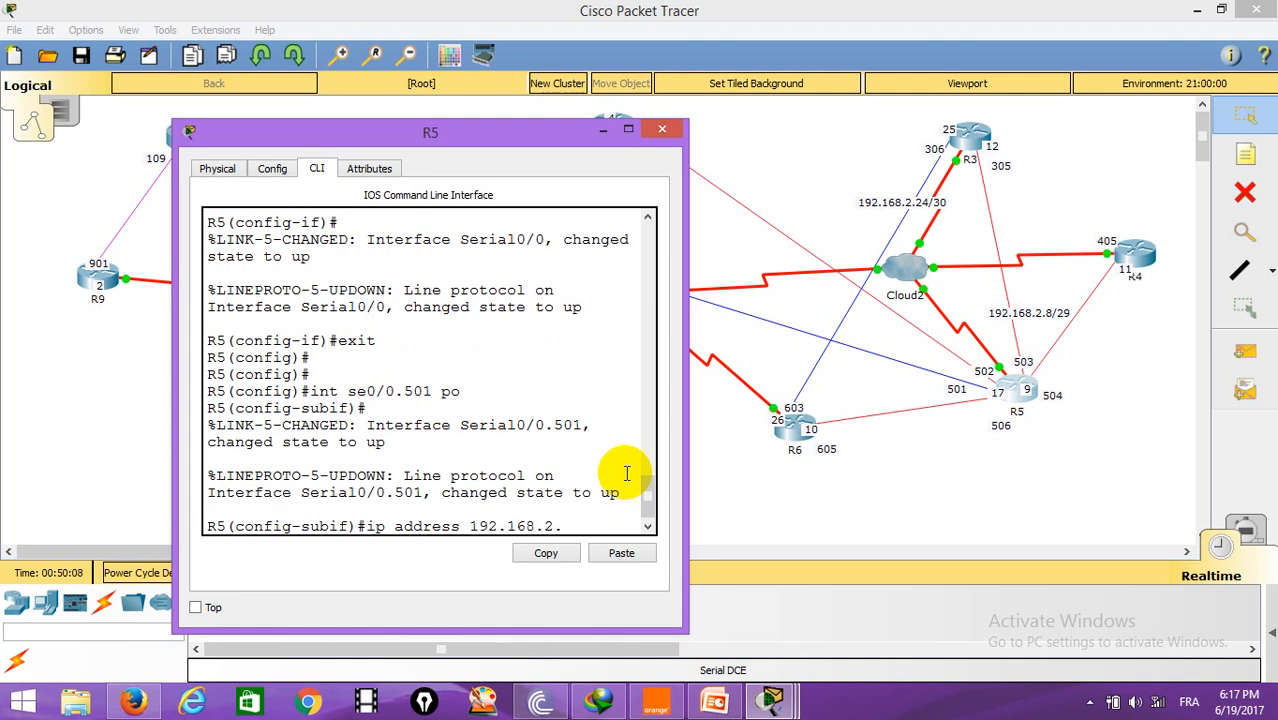
{"action": "type", "text": ".17 255.2585"}
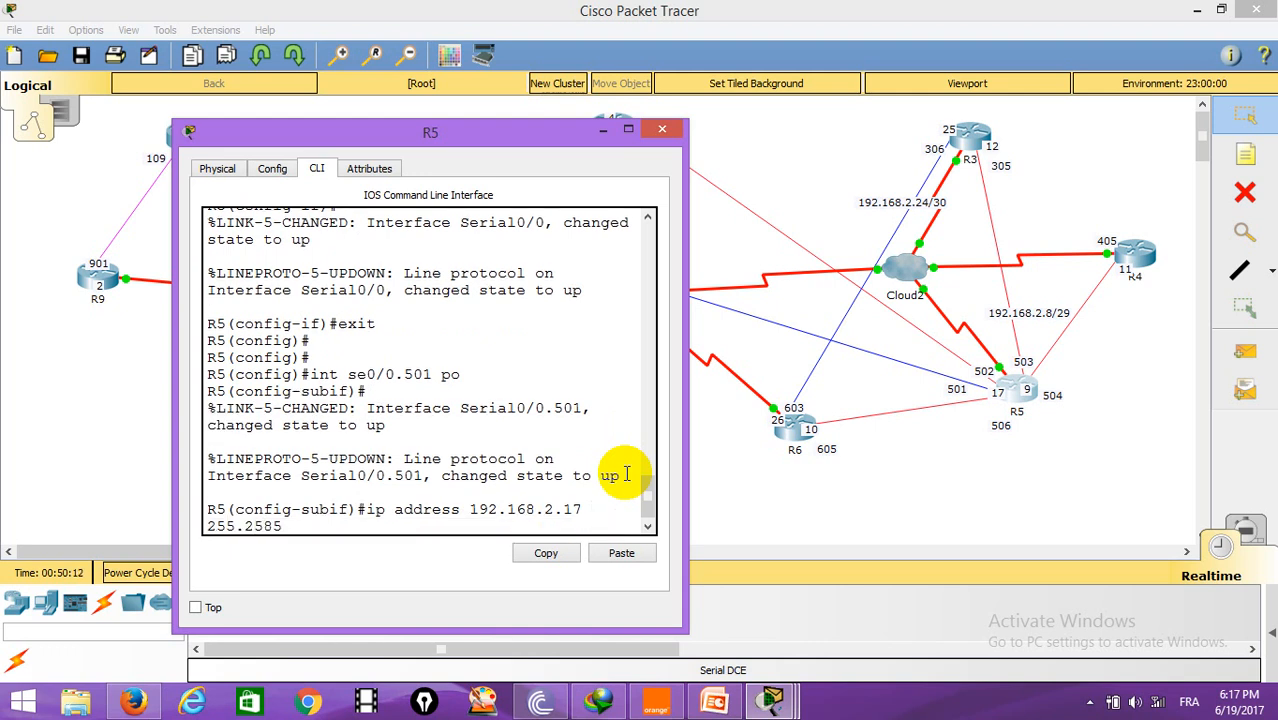
{"action": "type", "text": ".255."}
{"action": "key", "text": "BackSpace"}
{"action": "key", "text": "BackSpace"}
{"action": "key", "text": "BackSpace"}
{"action": "key", "text": "BackSpace"}
{"action": "key", "text": "BackSpace"}
{"action": "key", "text": "BackSpace"}
{"action": "key", "text": "BackSpace"}
{"action": "type", "text": "5.255.252"}
{"action": "key", "text": "Return"}
{"action": "key", "text": "Return"}
Step: Set the frame-relay interface DLCI on Serial0/0.501 to 105
{"action": "type", "text": "fr"}
{"action": "key", "text": "Tab"}
{"action": "type", "text": "i"}
{"action": "key", "text": "Tab"}
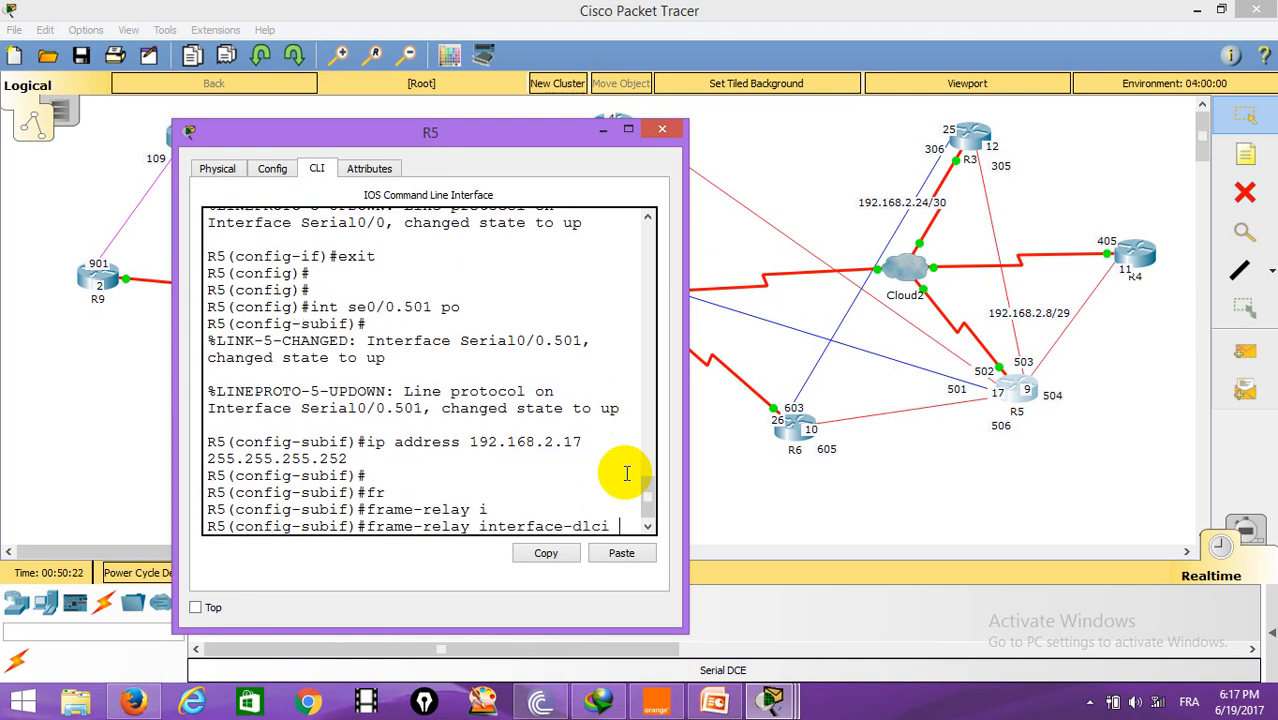
{"action": "type", "text": "105"}
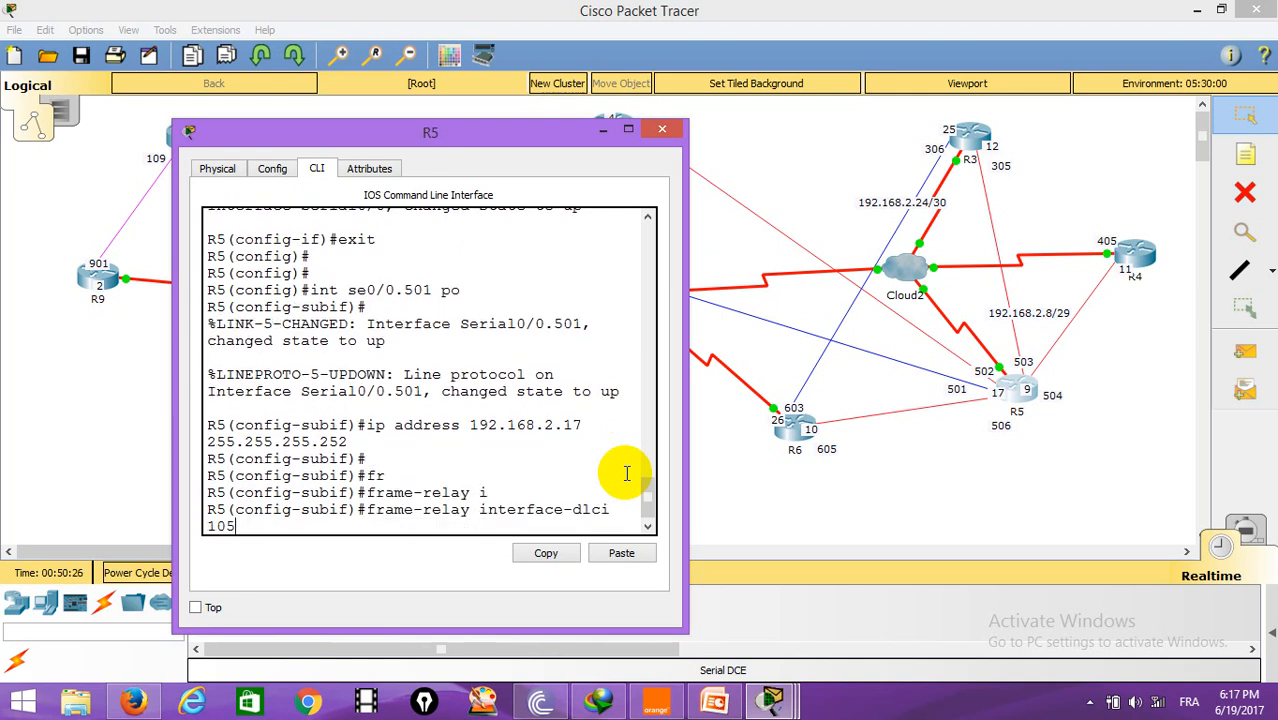
{"action": "key", "text": "Return"}
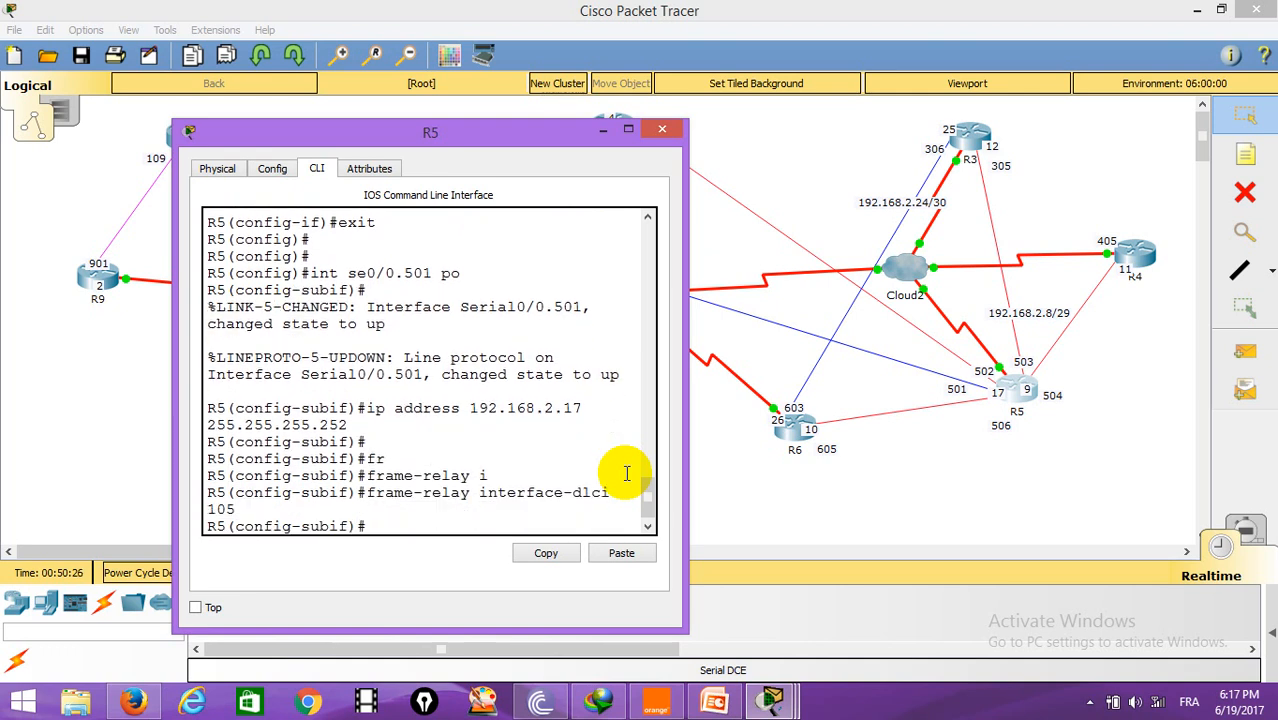
Step: Exit the subinterface and create multipoint subinterface Serial0/0.504 on R5
{"action": "type", "text": "exit"}
{"action": "key", "text": "Return"}
{"action": "key", "text": "Return"}
{"action": "key", "text": "Return"}
{"action": "type", "text": "in"}
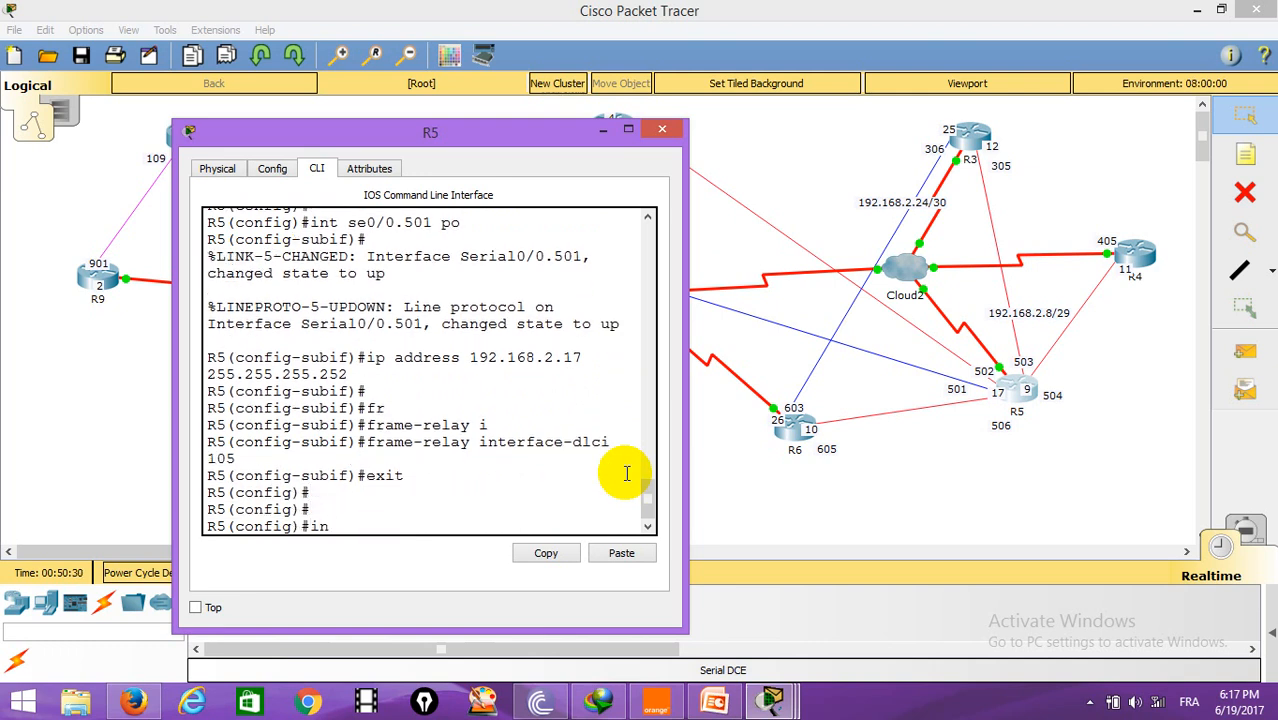
{"action": "type", "text": "t se0/0."}
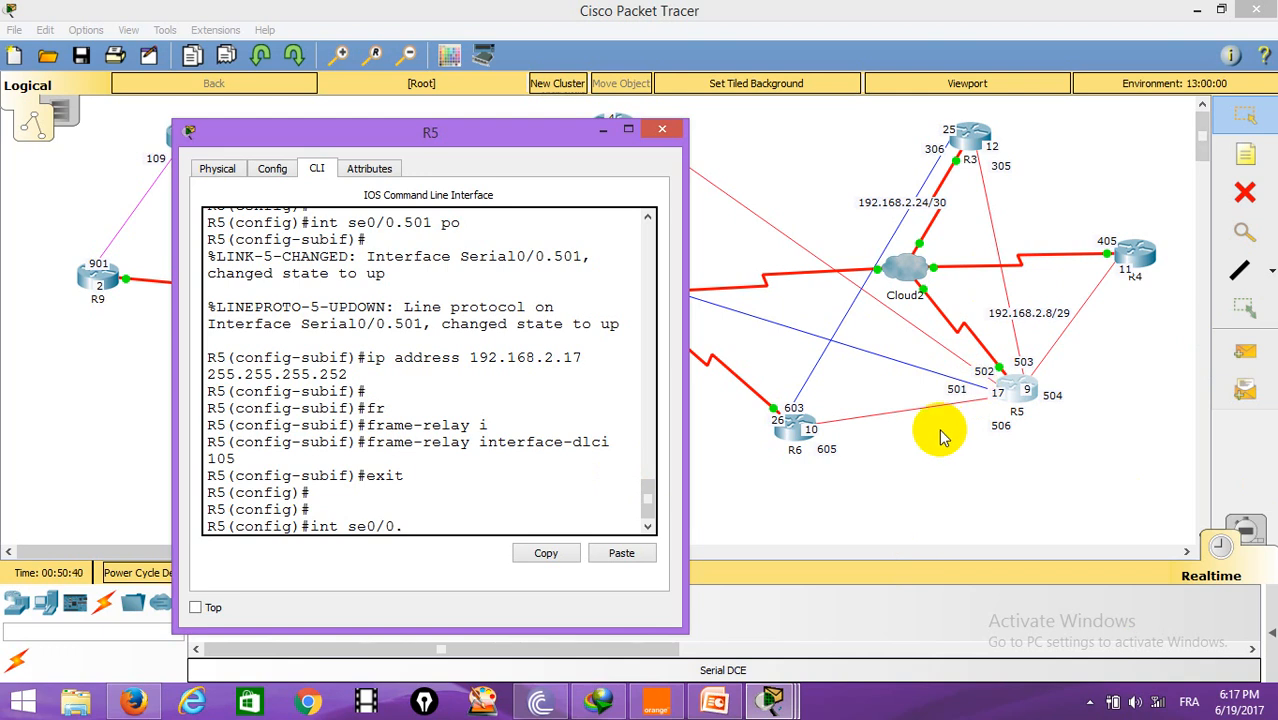
{"action": "type", "text": "504 mu"}
{"action": "key", "text": "Return"}
{"action": "key", "text": "Return"}
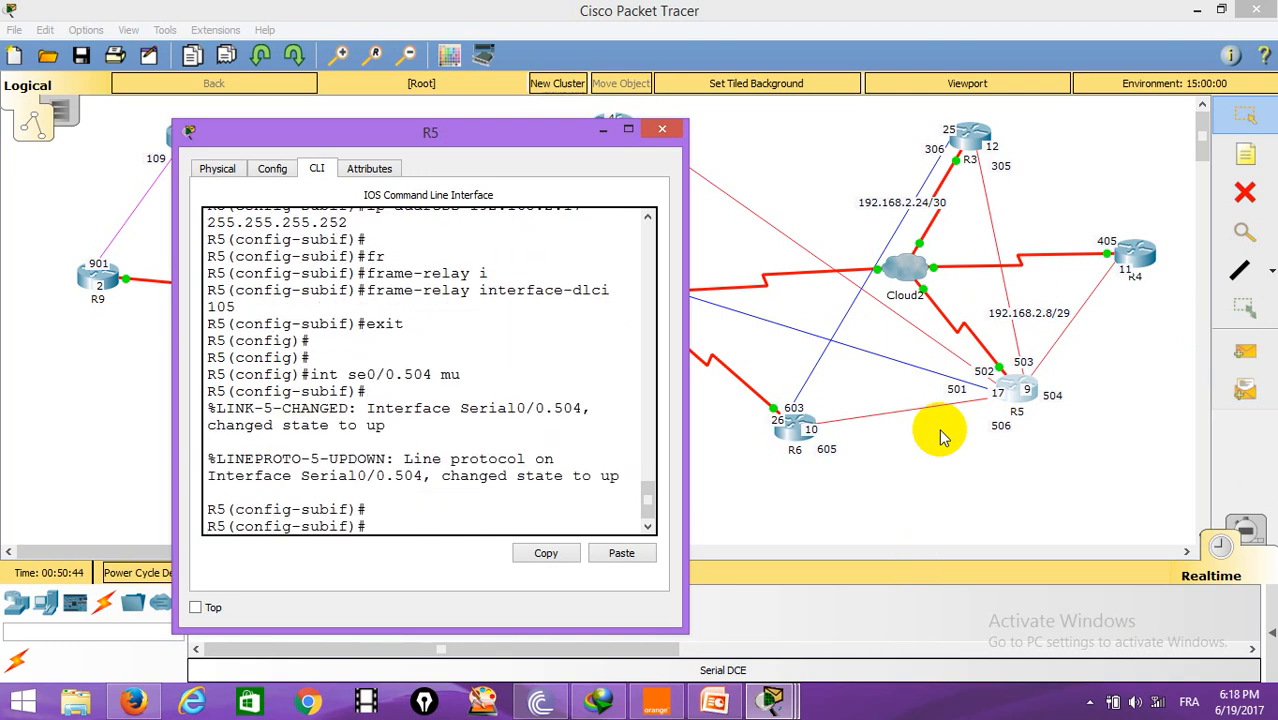
Step: Assign IP address 192.168.2.9 with mask 255.255.255.248 to R5's Serial0/0.504
{"action": "type", "text": "ip address 19"}
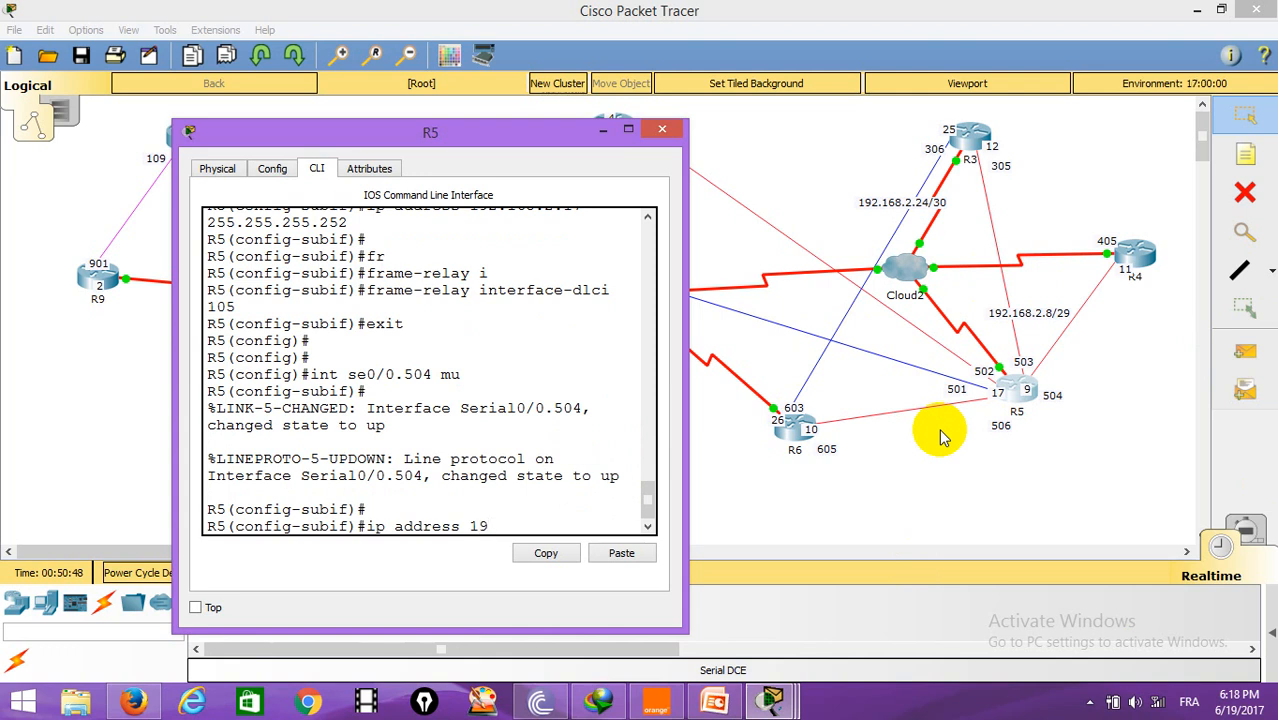
{"action": "type", "text": "2.168.2.9 255.255.255.248"}
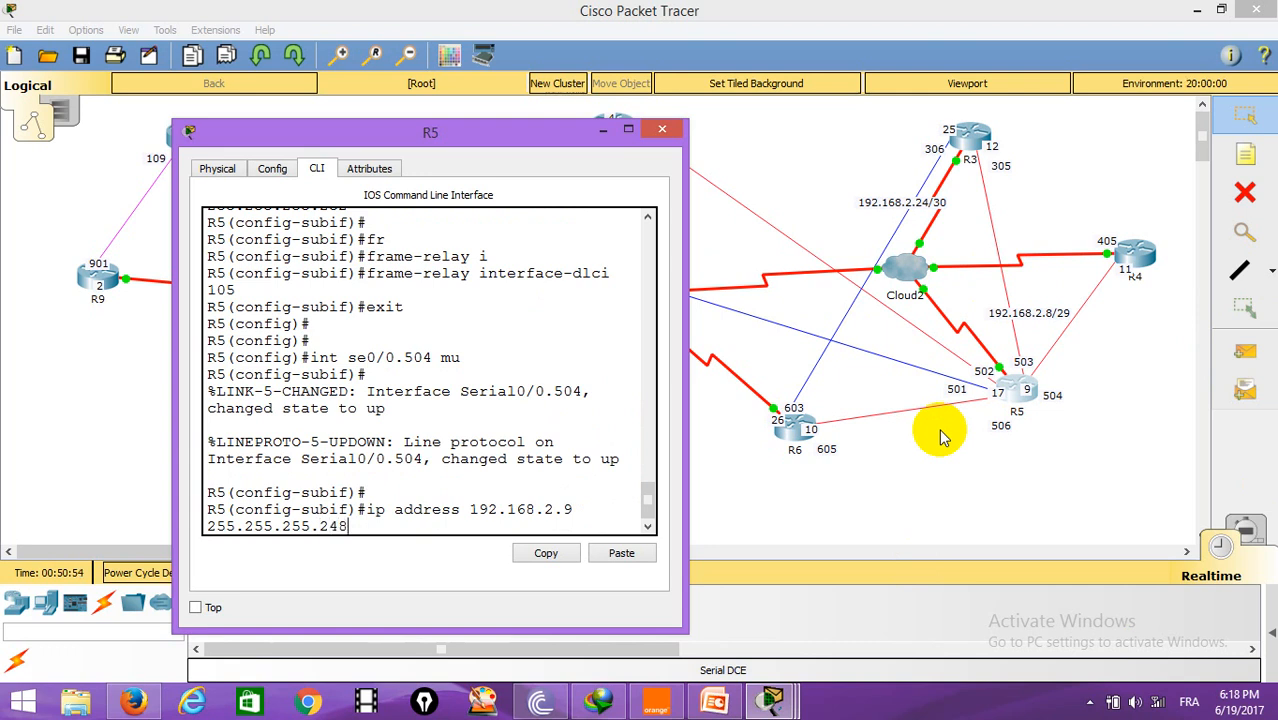
{"action": "key", "text": "Return"}
Step: Map IP 192.168.2.11 to DLCI 504 with a frame-relay map on Serial0/0.504
{"action": "type", "text": "fr"}
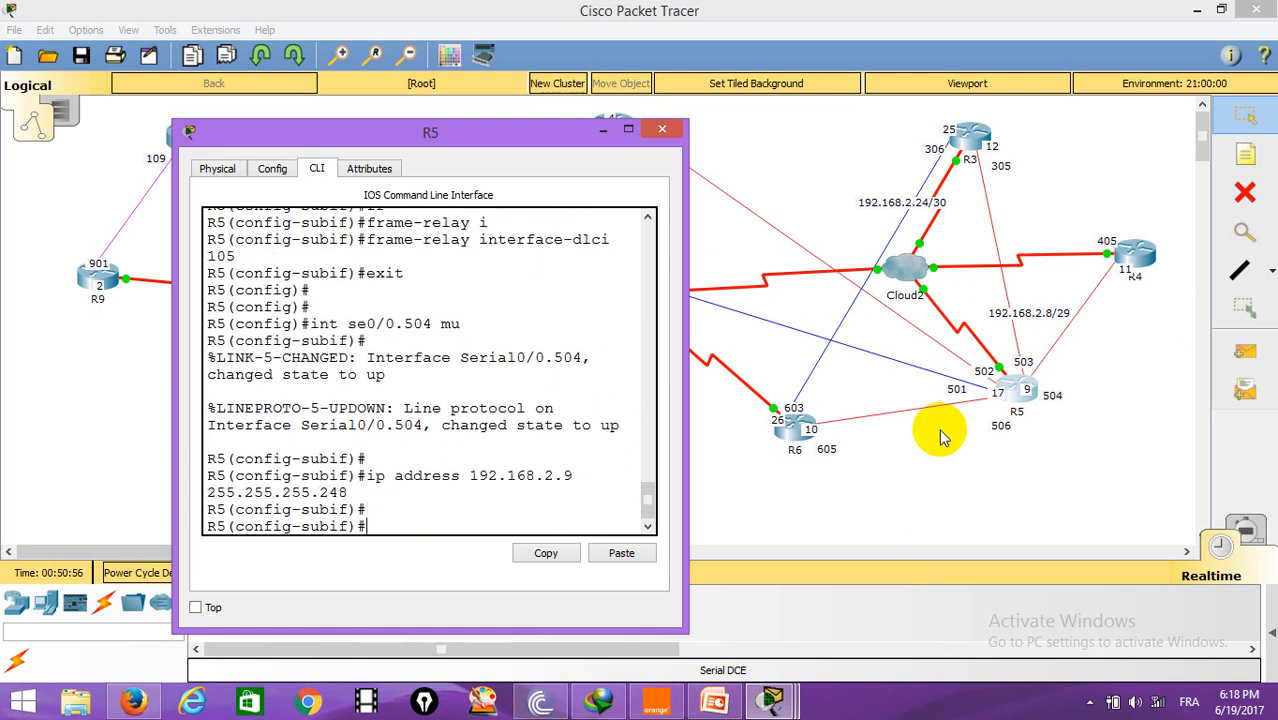
{"action": "key", "text": "Tab"}
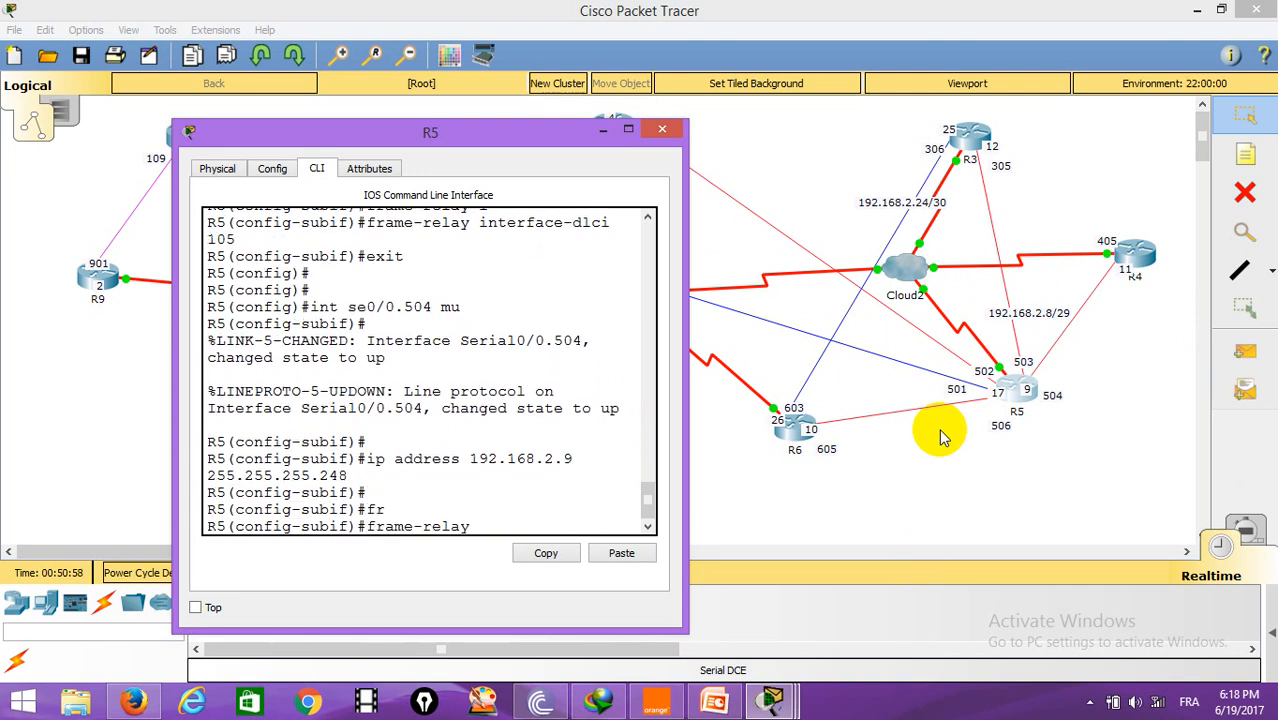
{"action": "type", "text": "m"}
{"action": "key", "text": "Tab"}
{"action": "type", "text": "i"}
{"action": "key", "text": "Tab"}
{"action": "type", "text": "192.168.2."}
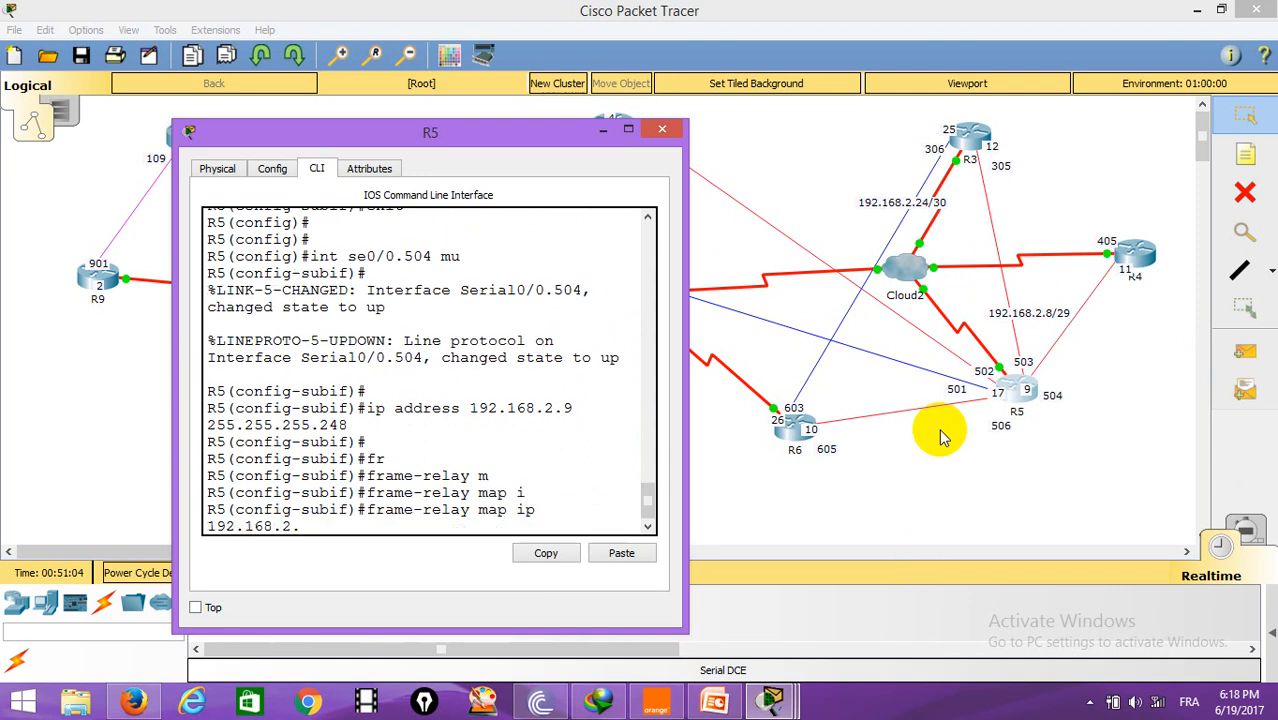
{"action": "type", "text": "11 504"}
{"action": "key", "text": "Return"}
Step: Add a second frame-relay map on Serial0/0.504 mapping IP 192.168.2.10 to DLCI 506
{"action": "key", "text": "Up"}
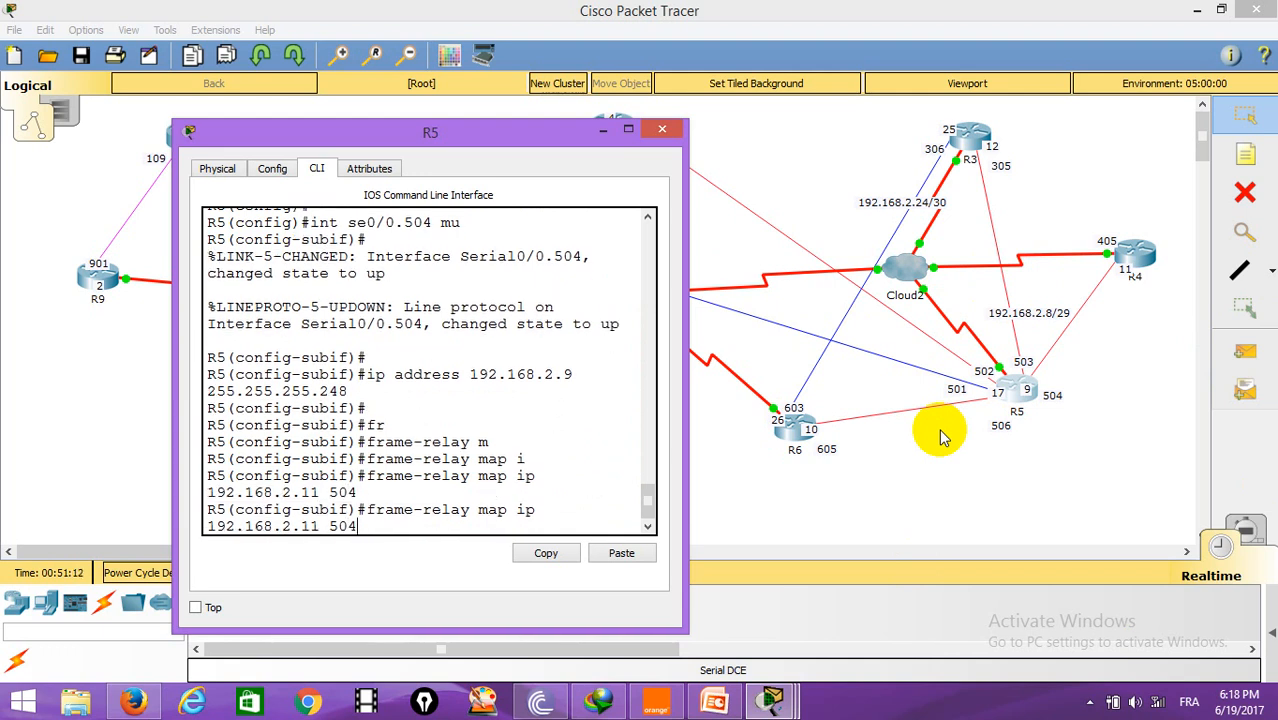
{"action": "key", "text": "BackSpace"}
{"action": "key", "text": "BackSpace"}
{"action": "key", "text": "BackSpace"}
{"action": "key", "text": "BackSpace"}
{"action": "type", "text": "0"}
{"action": "key", "text": "BackSpace"}
{"action": "type", "text": "10 506"}
{"action": "key", "text": "Return"}
{"action": "left_click", "coordinate": [942, 436]}
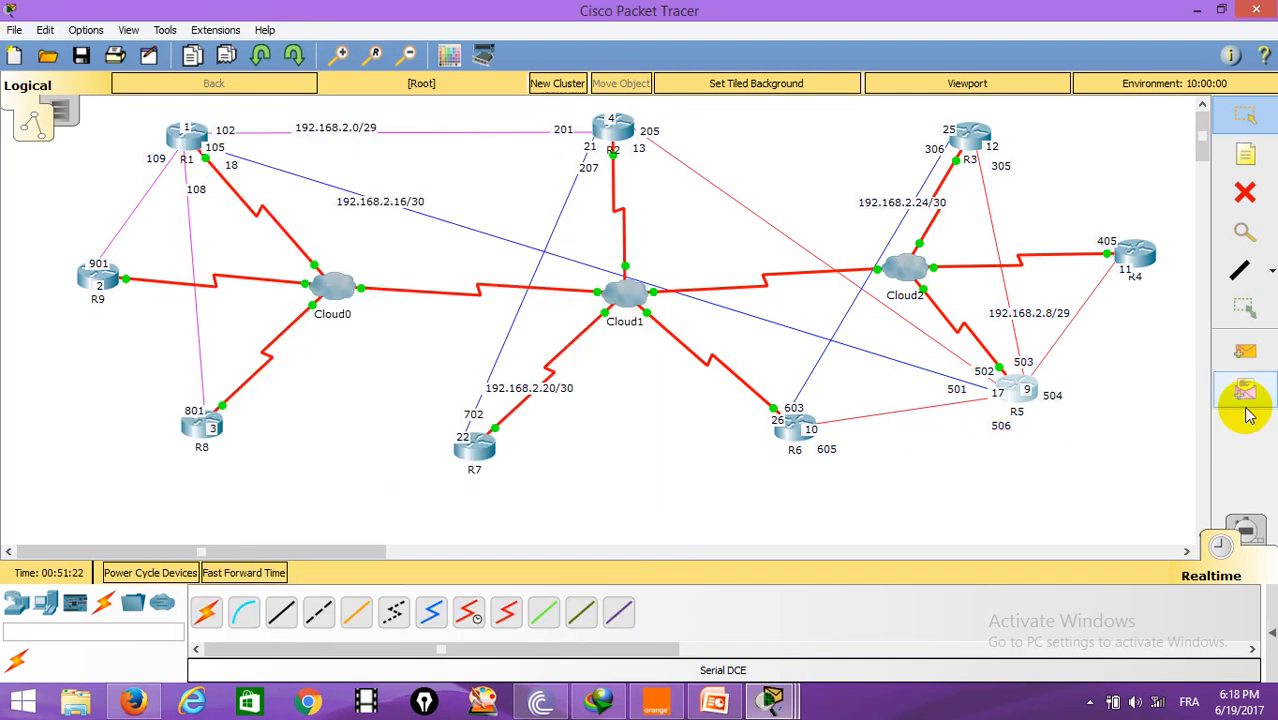
Step: Reopen R5's CLI and add a frame-relay map on Serial0/0.504 mapping IP 192.168.2.12 to DLCI 503
{"action": "left_click", "coordinate": [1016, 389]}
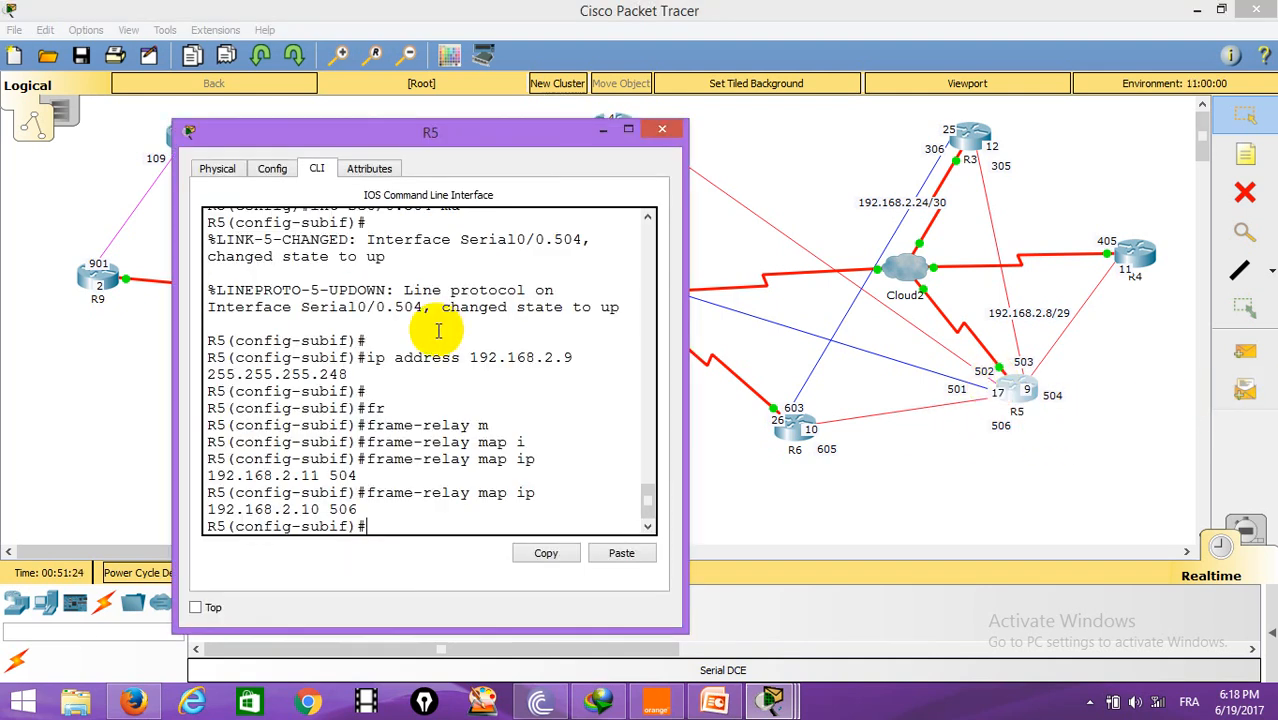
{"action": "left_click_drag", "start_coordinate": [171, 313], "coordinate": [20, 286]}
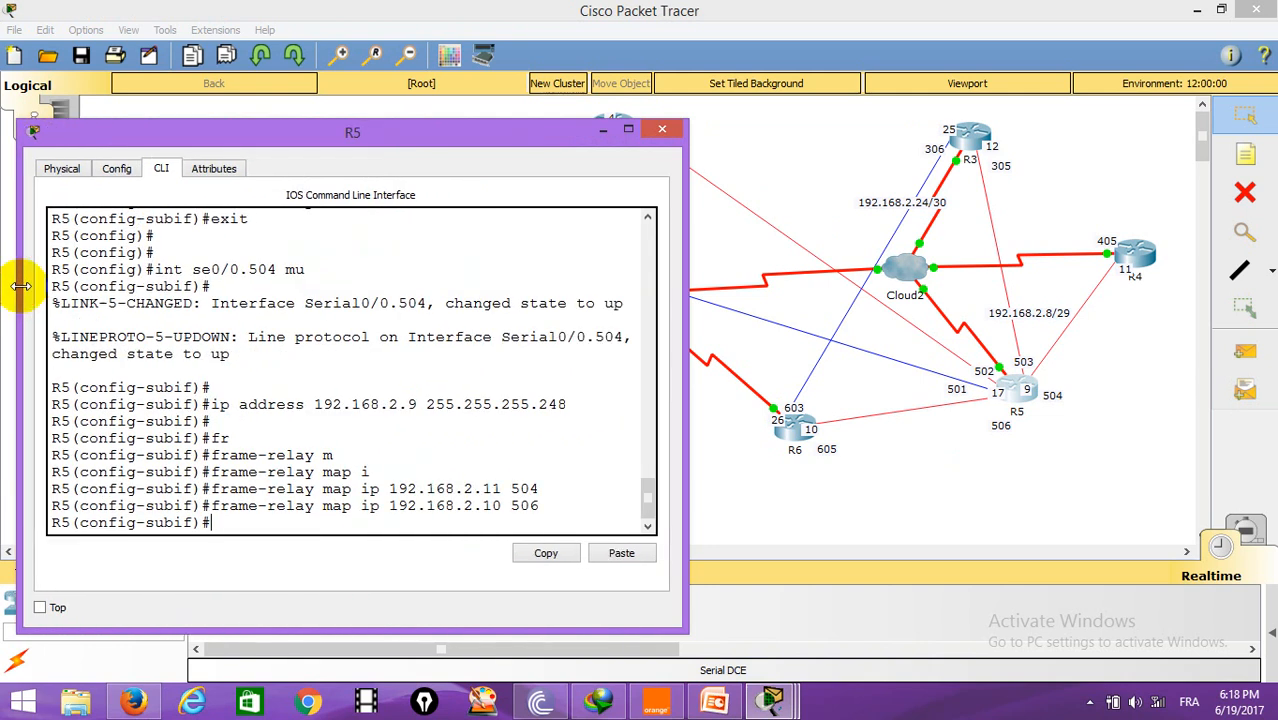
{"action": "key", "text": "Up"}
{"action": "key", "text": "BackSpace"}
{"action": "key", "text": "BackSpace"}
{"action": "key", "text": "BackSpace"}
{"action": "key", "text": "BackSpace"}
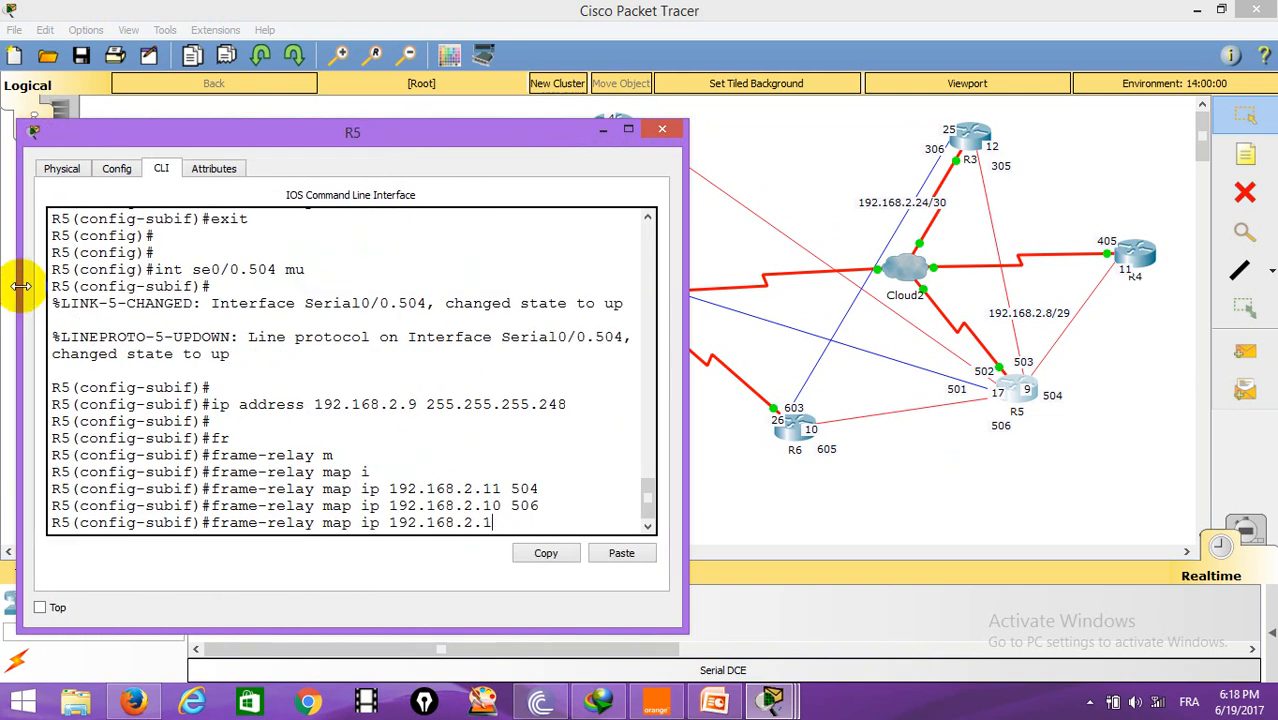
{"action": "left_click_drag", "start_coordinate": [343, 143], "coordinate": [28, 207]}
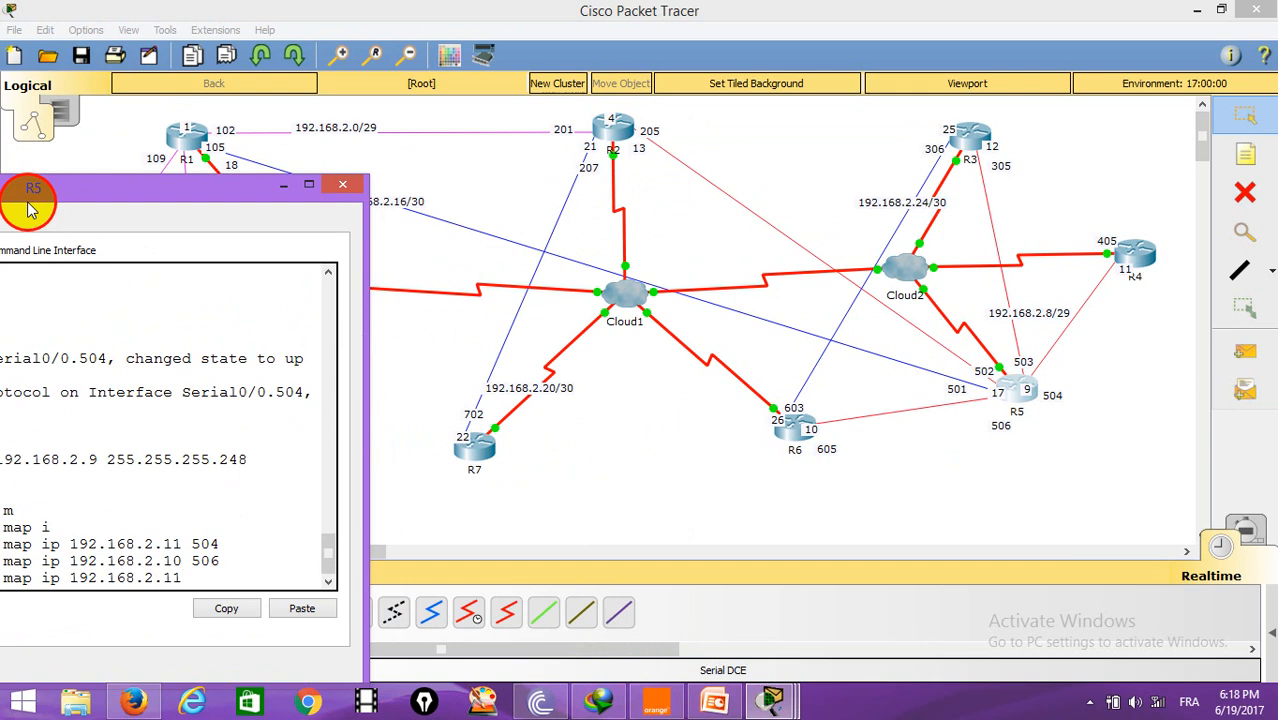
{"action": "left_click_drag", "start_coordinate": [28, 207], "coordinate": [236, 147]}
{"action": "key", "text": "BackSpace"}
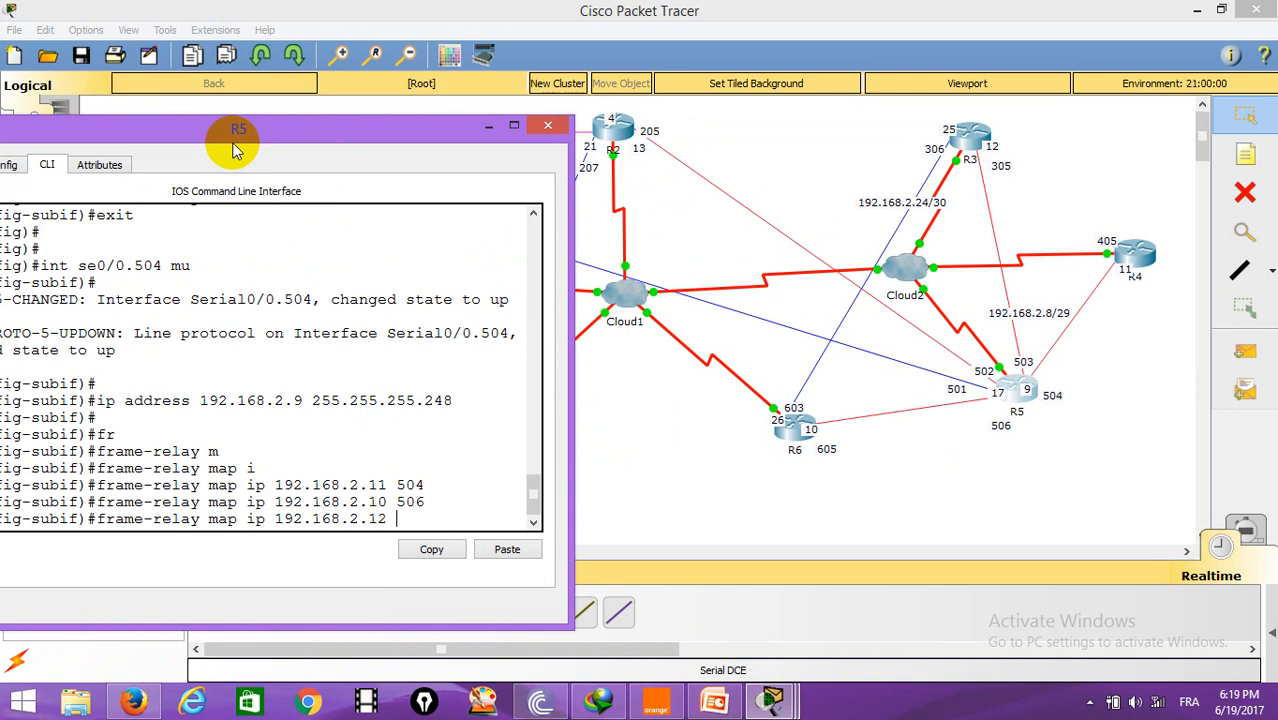
{"action": "type", "text": "503"}
{"action": "key", "text": "Return"}
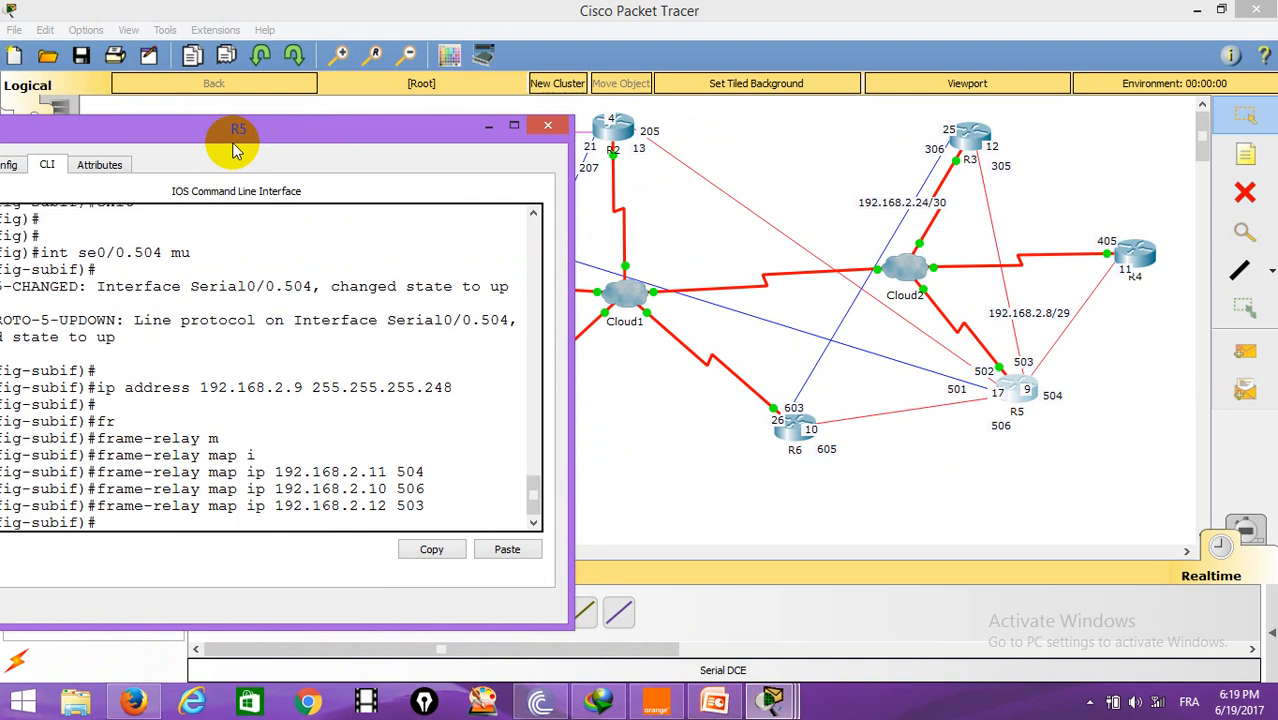
Step: Add a frame-relay map mapping IP 192.168.2.13 to DLCI 502, end configuration mode and close R5's window
{"action": "key", "text": "Up"}
{"action": "key", "text": "BackSpace"}
{"action": "key", "text": "BackSpace"}
{"action": "key", "text": "BackSpace"}
{"action": "key", "text": "BackSpace"}
{"action": "key", "text": "BackSpace"}
{"action": "type", "text": "3"}
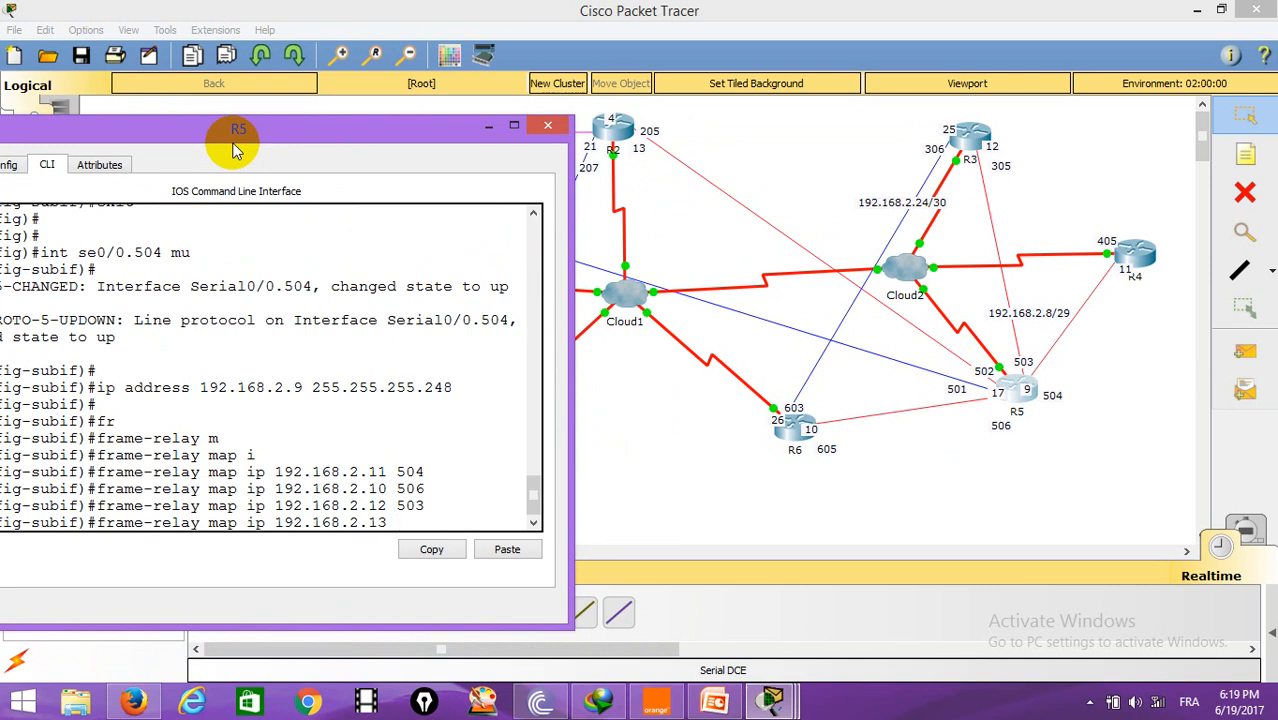
{"action": "type", "text": " 502"}
{"action": "key", "text": "Return"}
{"action": "key", "text": "Return"}
{"action": "key", "text": "Return"}
{"action": "type", "text": "end"}
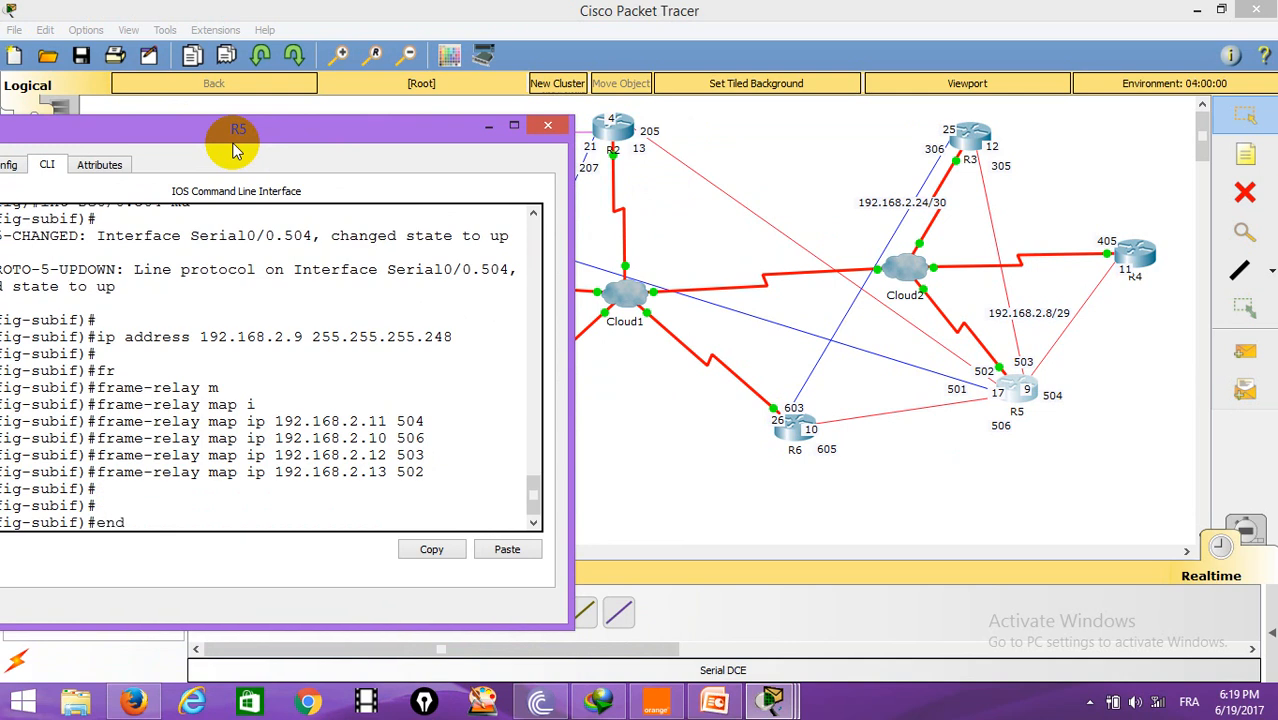
{"action": "key", "text": "Return"}
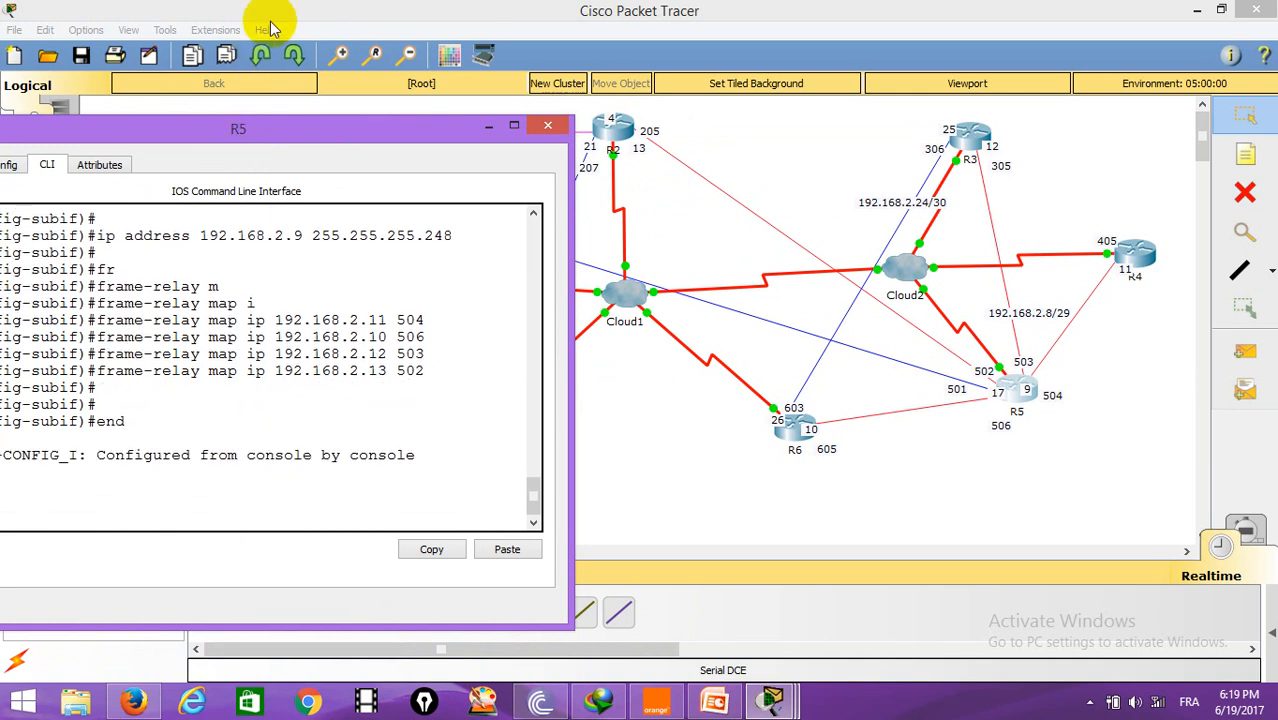
{"action": "left_click", "coordinate": [548, 128]}
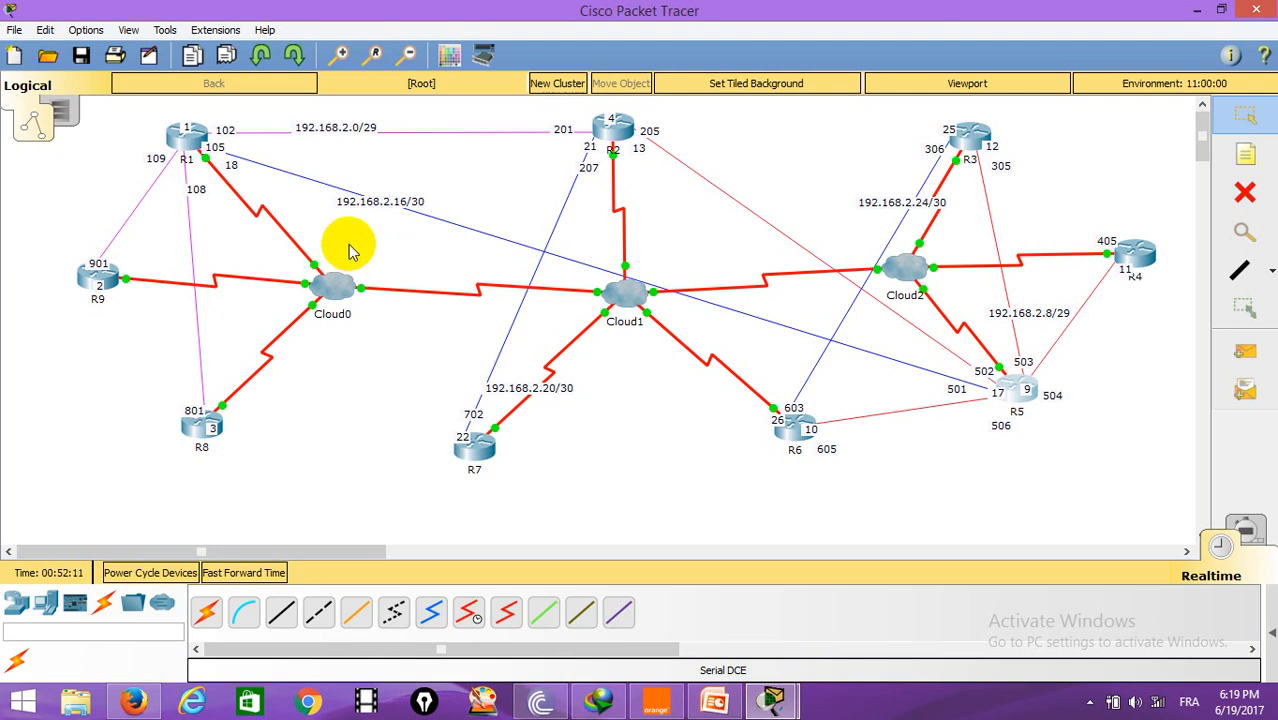
Step: Enable the preference to always show port labels in the logical workspace
{"action": "left_click", "coordinate": [85, 30]}
{"action": "left_click", "coordinate": [140, 51]}
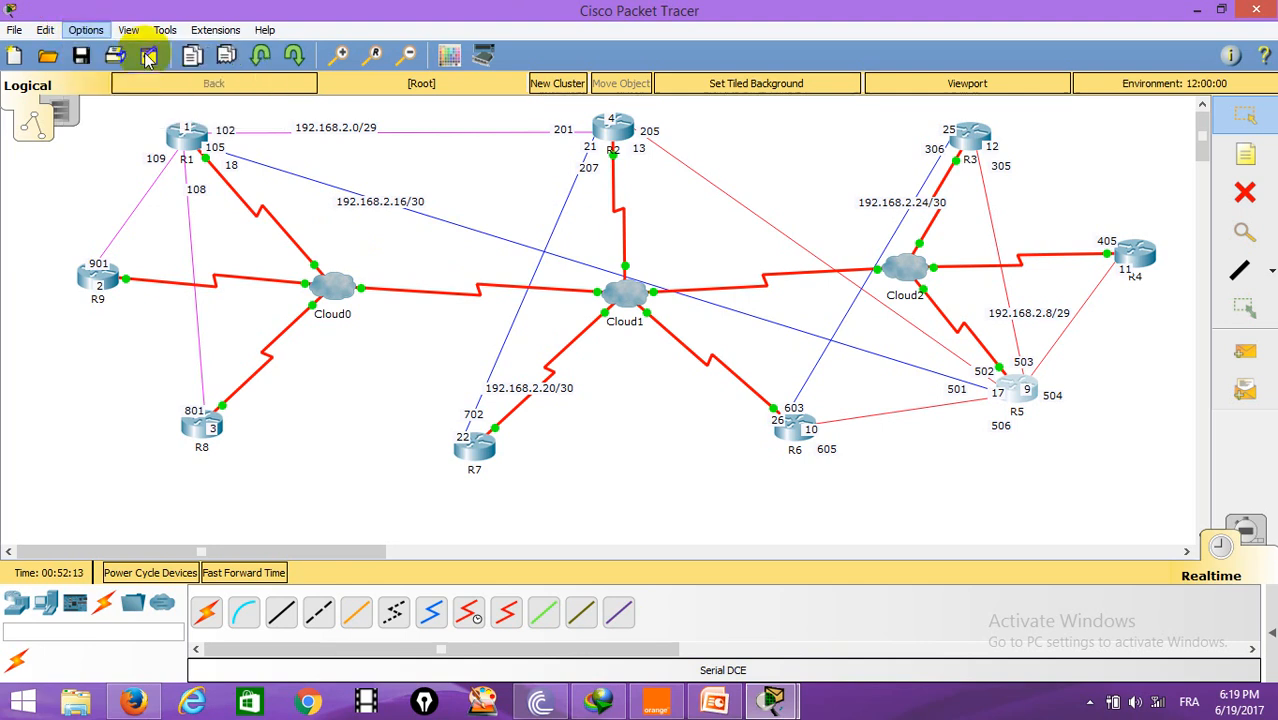
{"action": "left_click", "coordinate": [290, 188]}
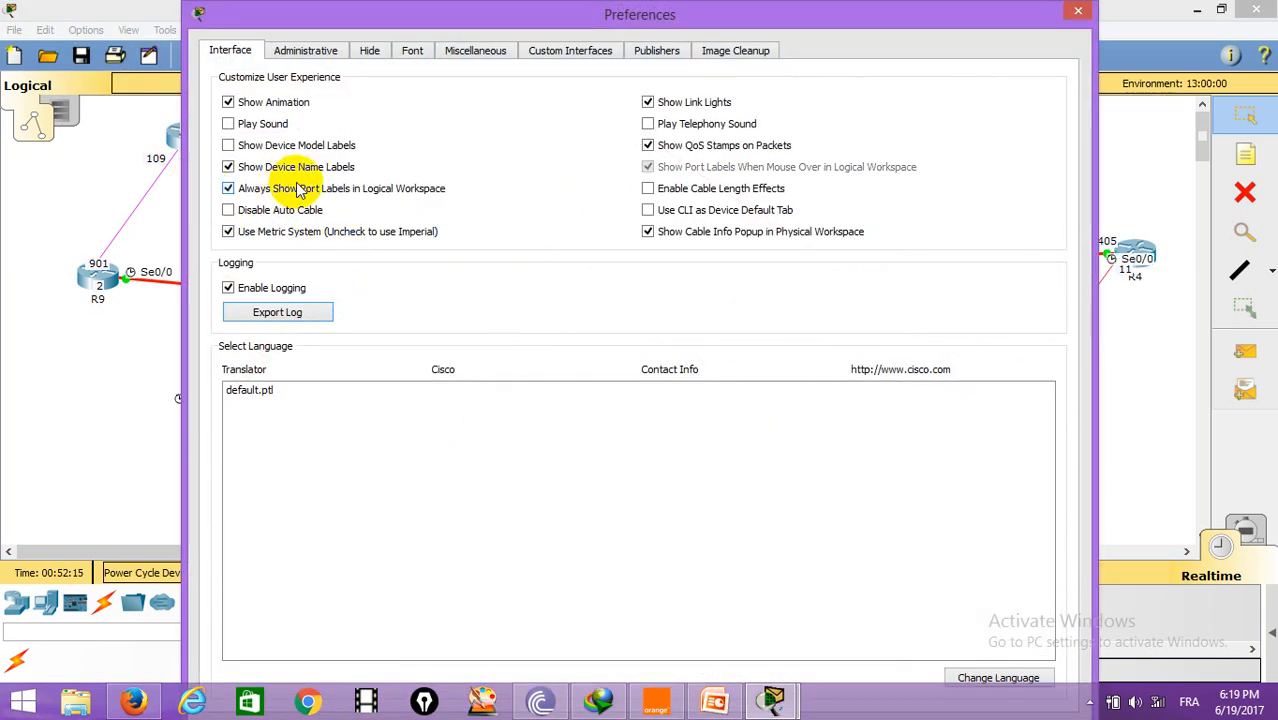
{"action": "left_click", "coordinate": [1075, 13]}
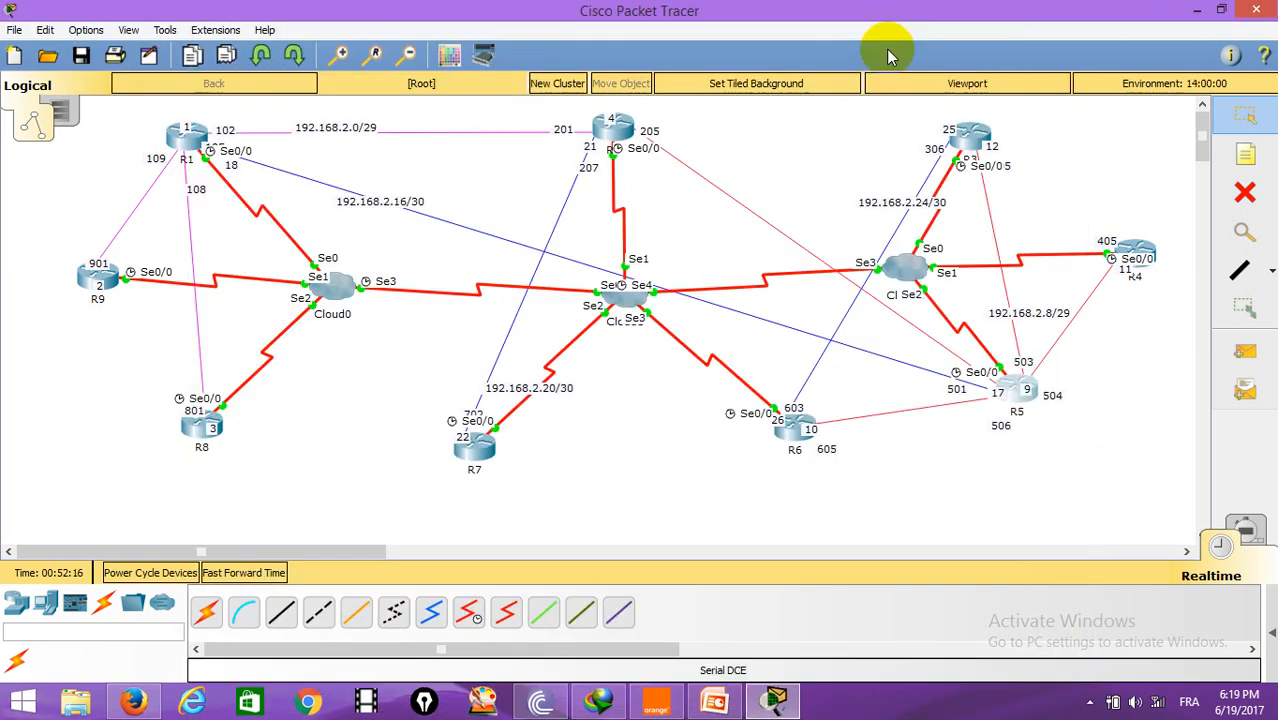
Step: Open Cloud0's Frame Relay settings for Serial0 and add DLCI 109 named R1-R9
{"action": "left_click", "coordinate": [347, 298]}
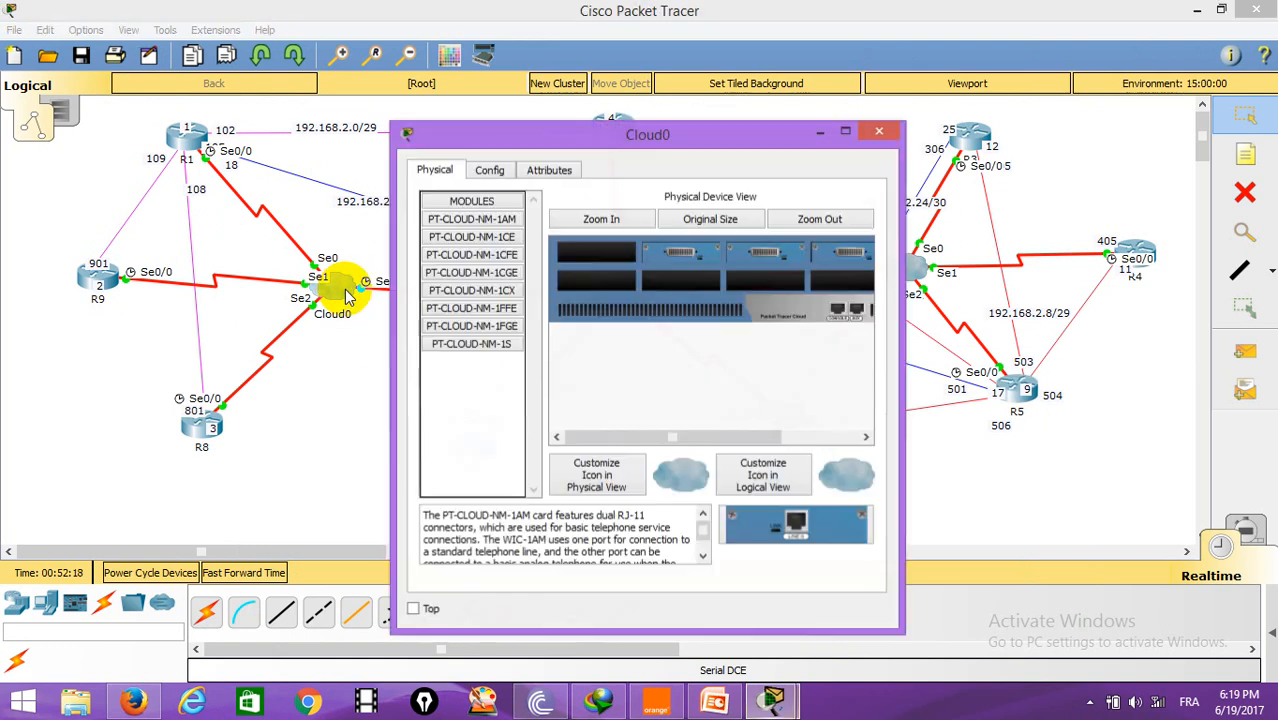
{"action": "left_click_drag", "start_coordinate": [662, 137], "coordinate": [850, 51]}
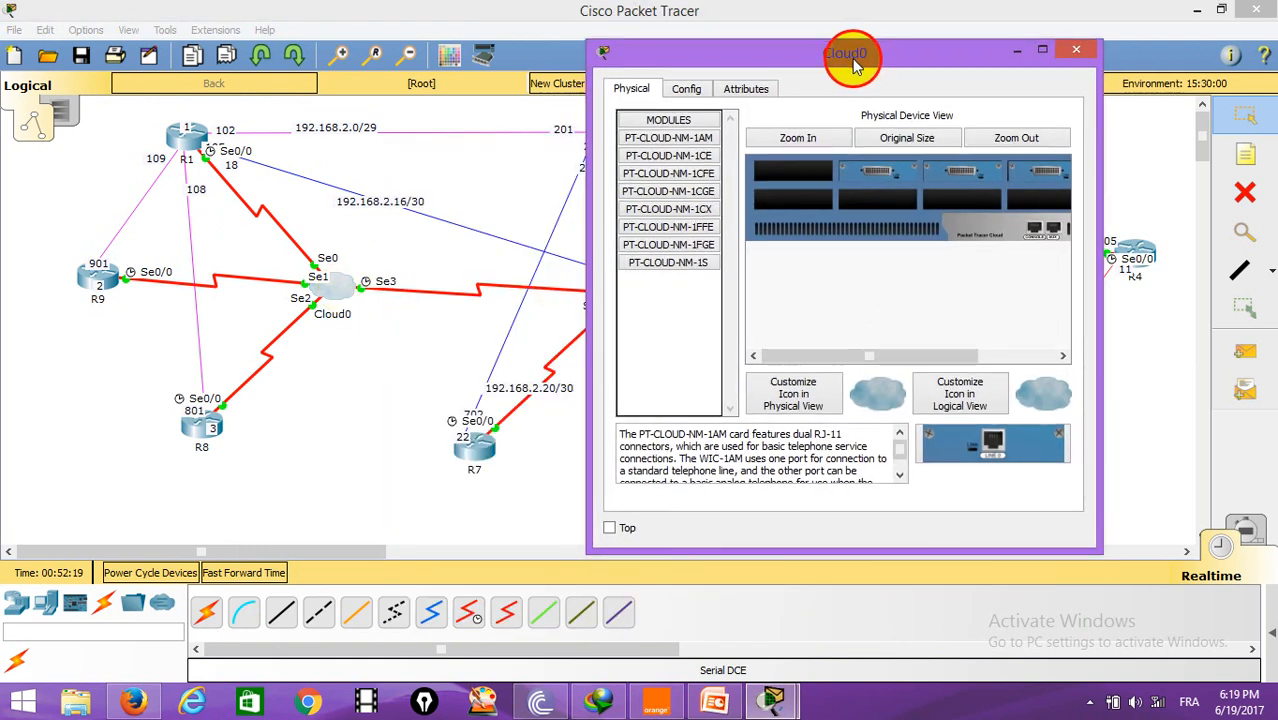
{"action": "left_click", "coordinate": [686, 88]}
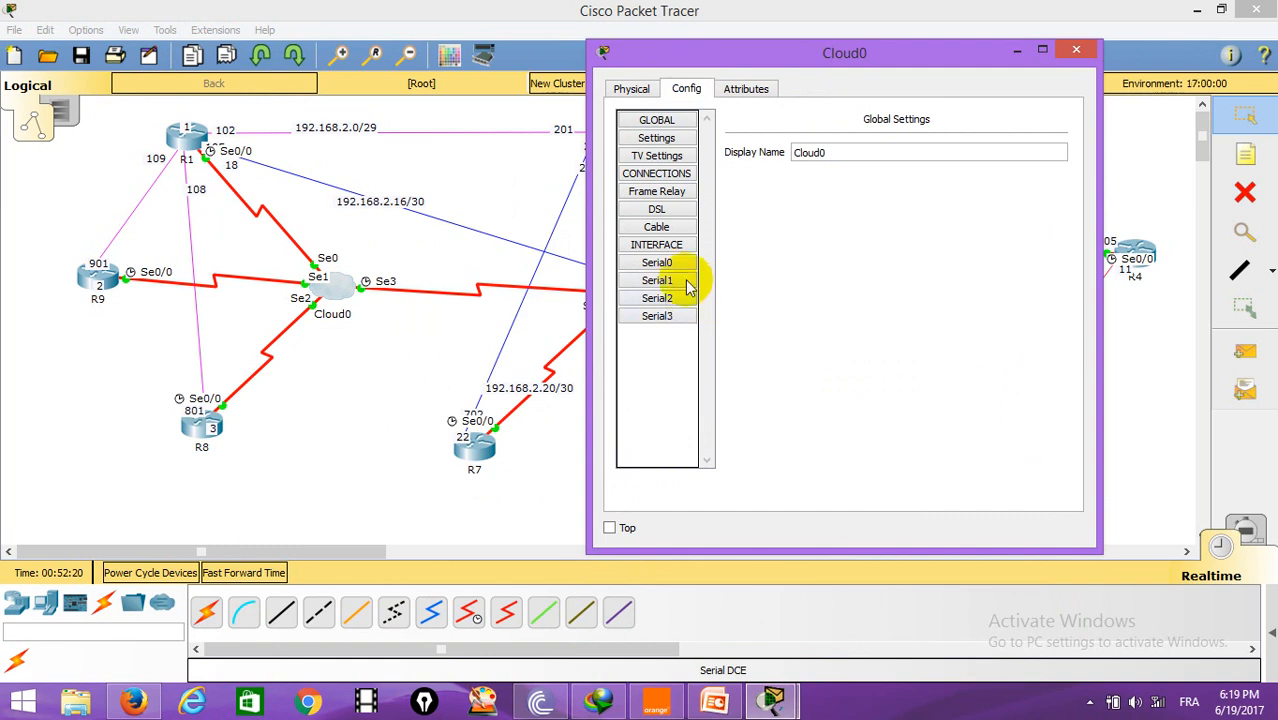
{"action": "left_click", "coordinate": [656, 262]}
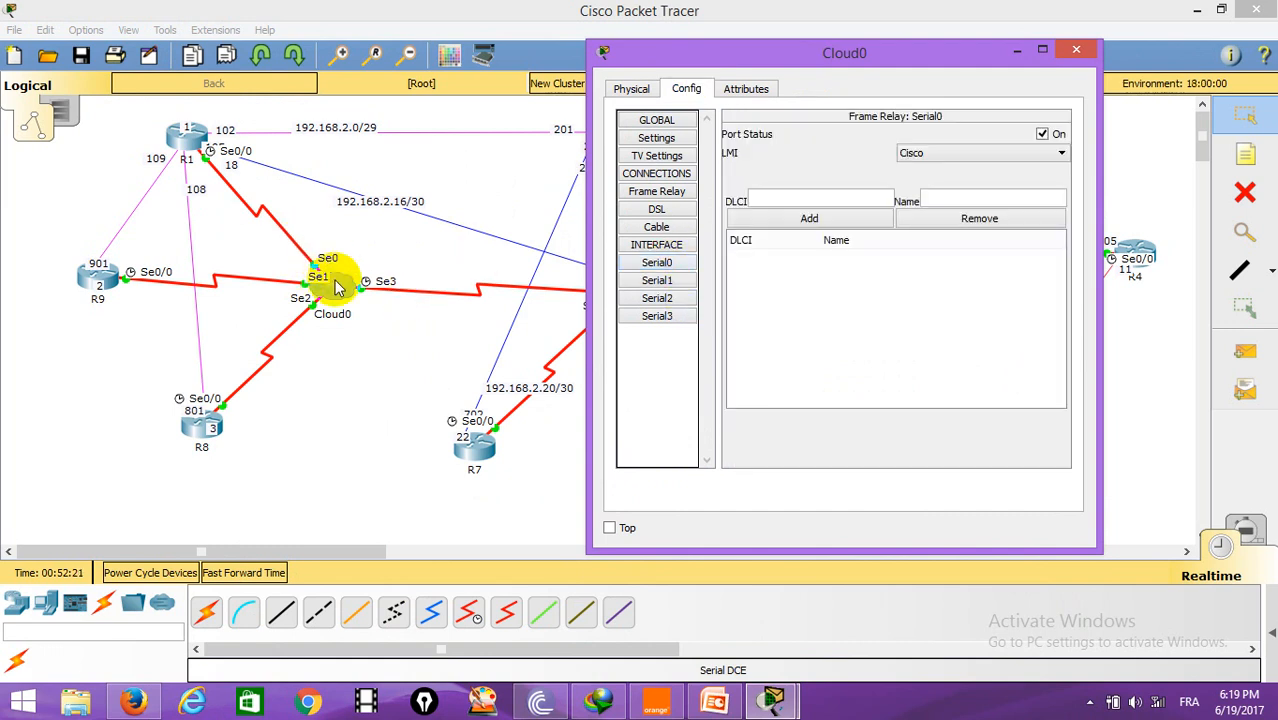
{"action": "left_click", "coordinate": [805, 198]}
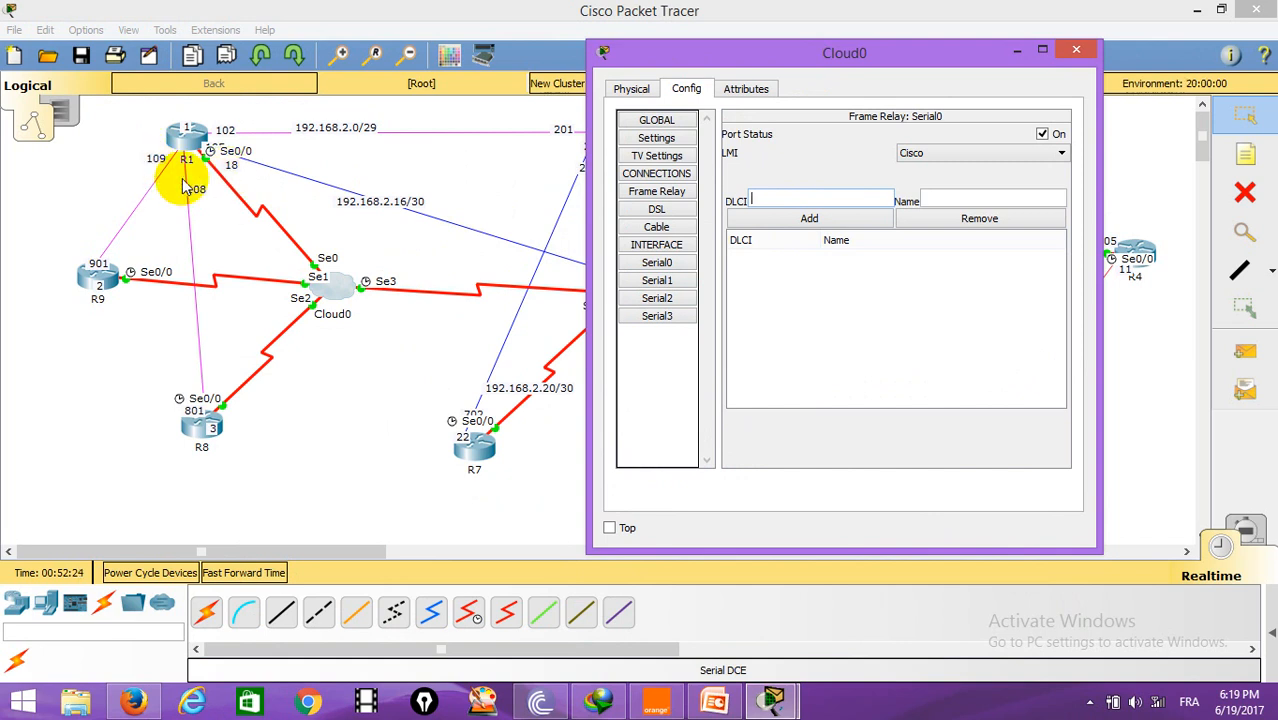
{"action": "type", "text": "109"}
{"action": "key", "text": "Tab"}
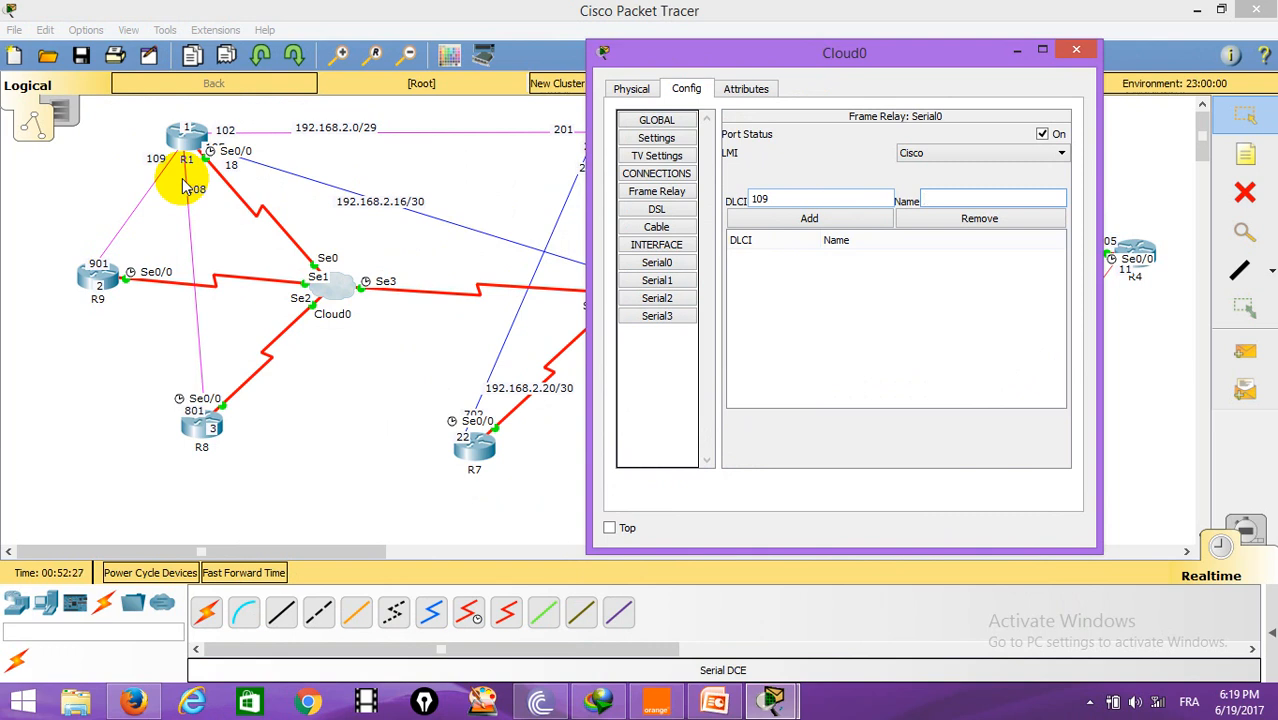
{"action": "type", "text": "R1-"}
{"action": "type", "text": "R9"}
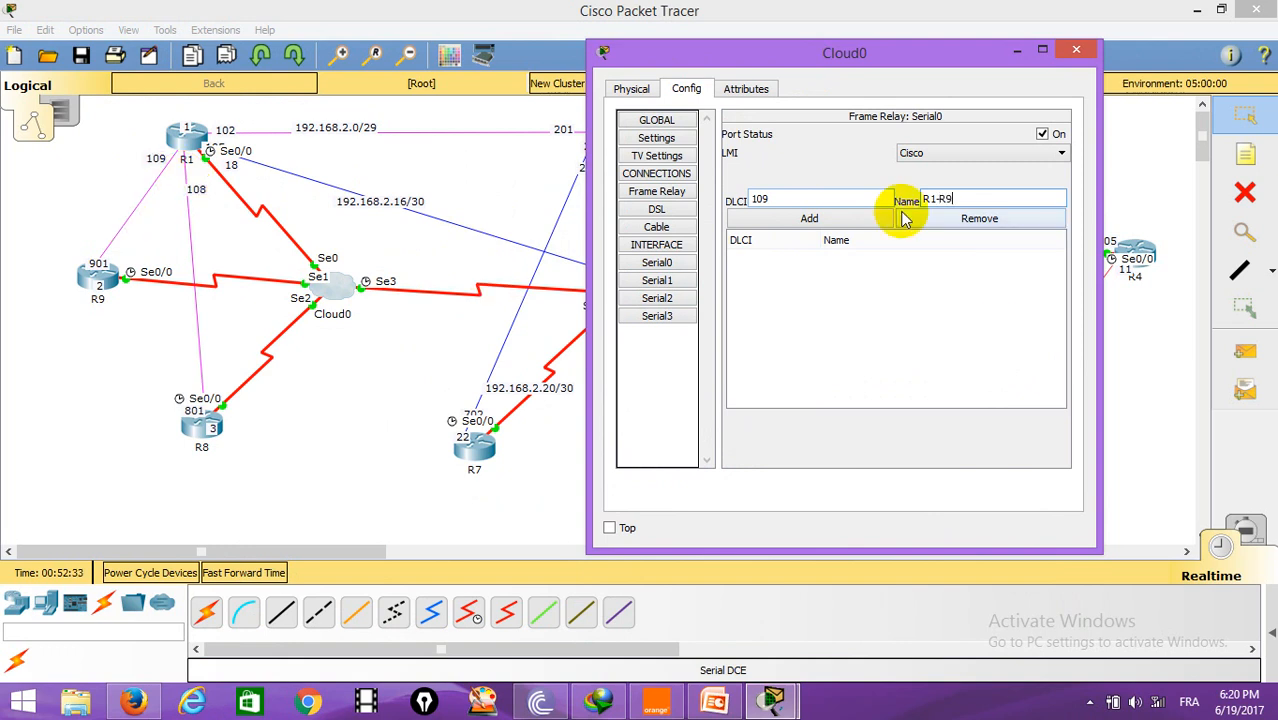
{"action": "left_click", "coordinate": [830, 220]}
Step: Add DLCI 108 named R1-R8 on Cloud0's Serial0
{"action": "left_click", "coordinate": [811, 200]}
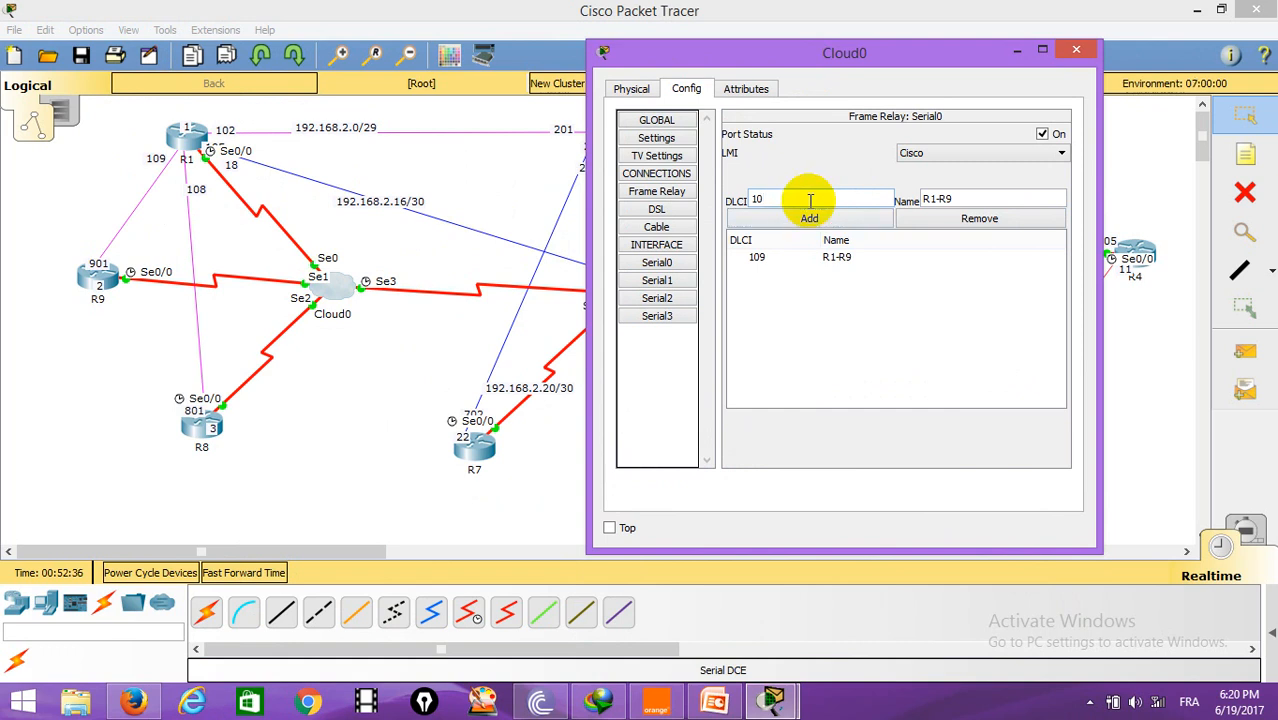
{"action": "type", "text": "8"}
{"action": "left_click", "coordinate": [970, 195]}
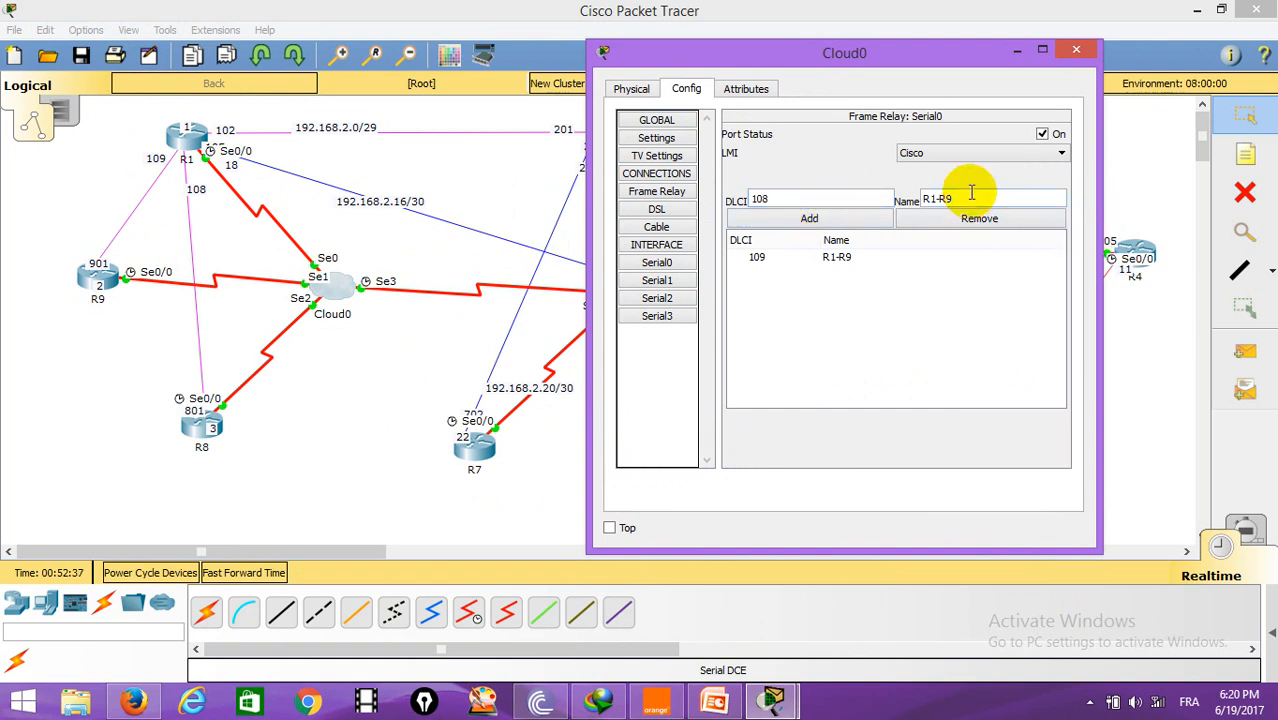
{"action": "type", "text": "8"}
{"action": "left_click", "coordinate": [822, 219]}
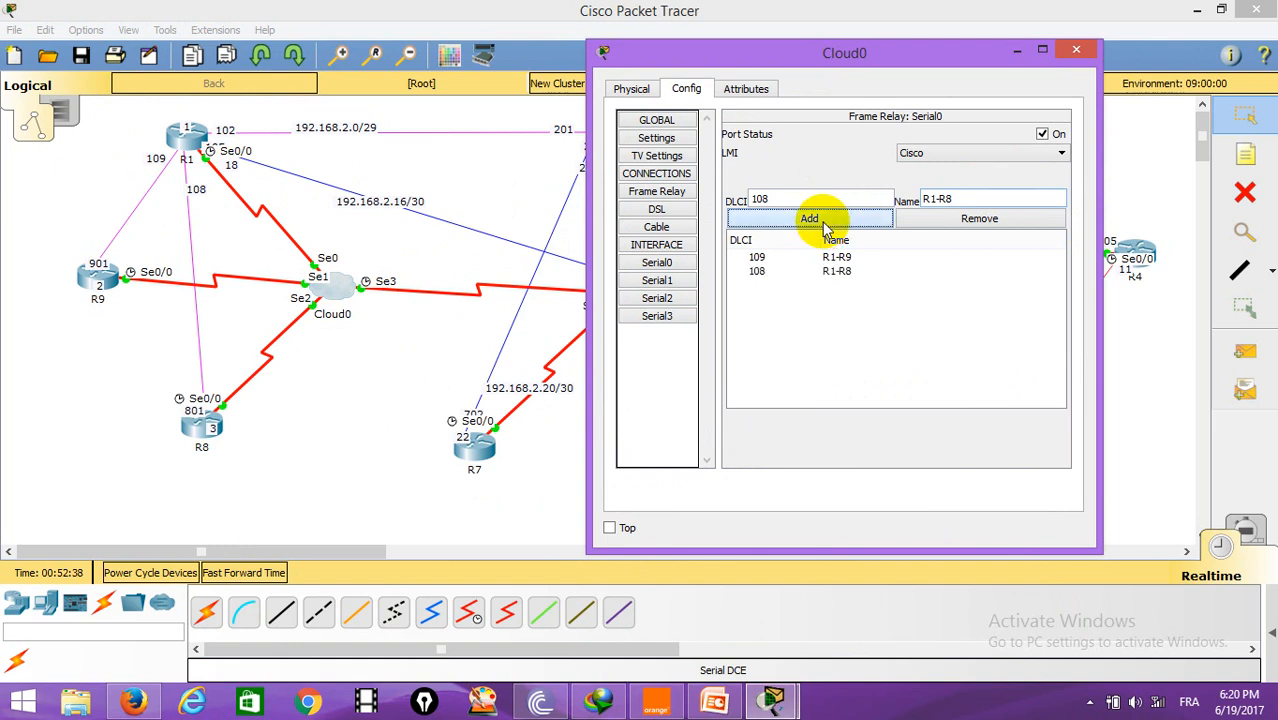
Step: Add DLCI 102 named R1-R2 on Cloud0's Serial0
{"action": "left_click", "coordinate": [789, 196]}
{"action": "key", "text": "BackSpace"}
{"action": "type", "text": "2"}
{"action": "left_click", "coordinate": [991, 197]}
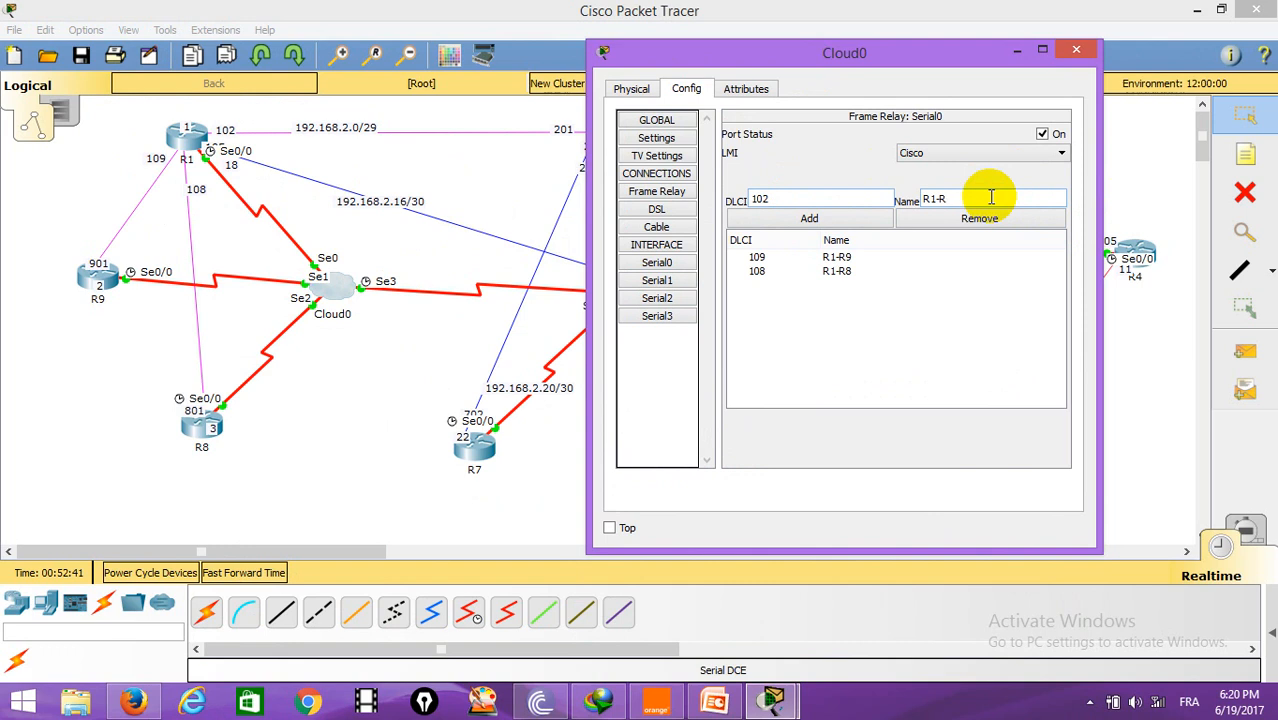
{"action": "type", "text": "2"}
{"action": "left_click", "coordinate": [830, 219]}
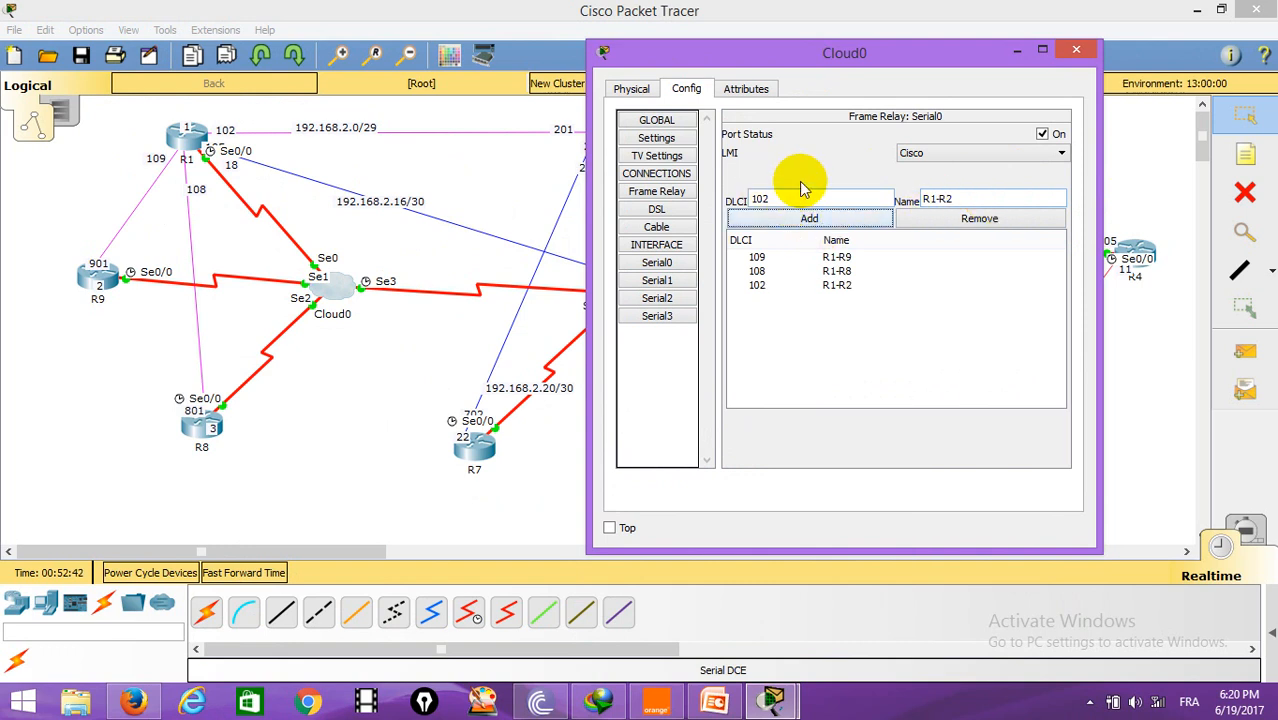
Step: Add DLCI 501 named R1-R5 on Cloud0's Serial0
{"action": "left_click_drag", "start_coordinate": [790, 196], "coordinate": [740, 205]}
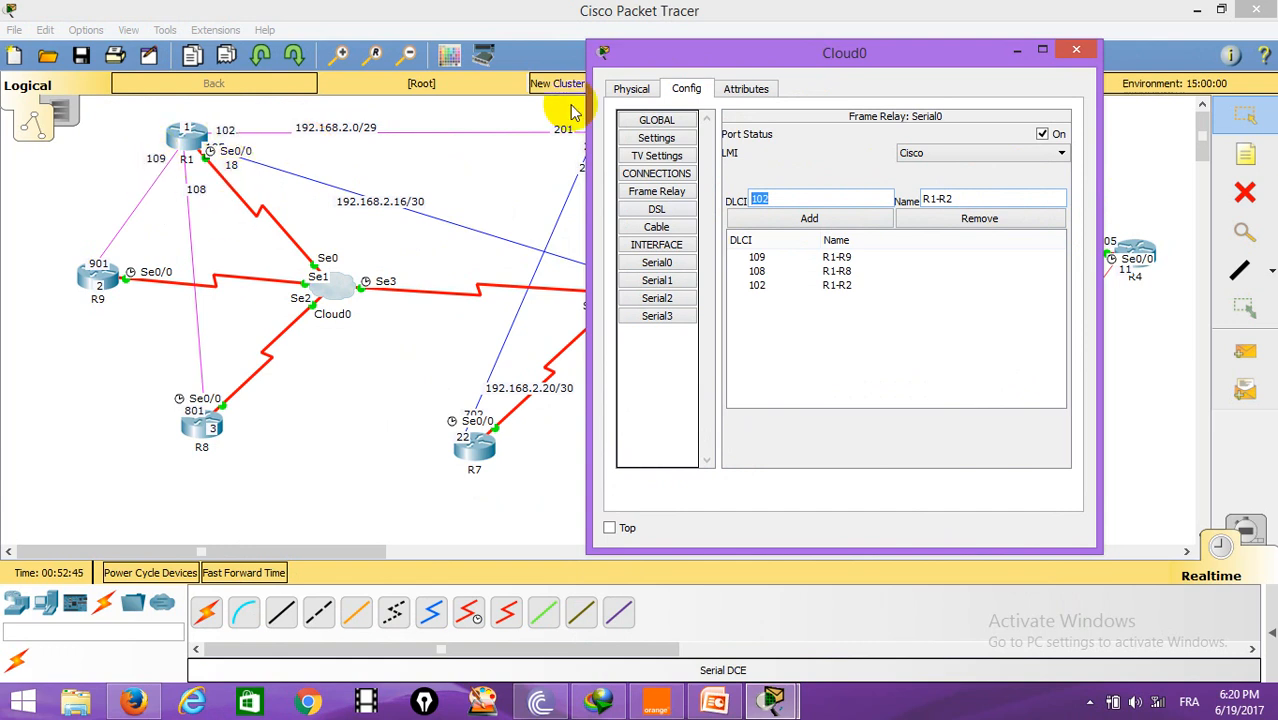
{"action": "left_click_drag", "start_coordinate": [850, 51], "coordinate": [443, 367]}
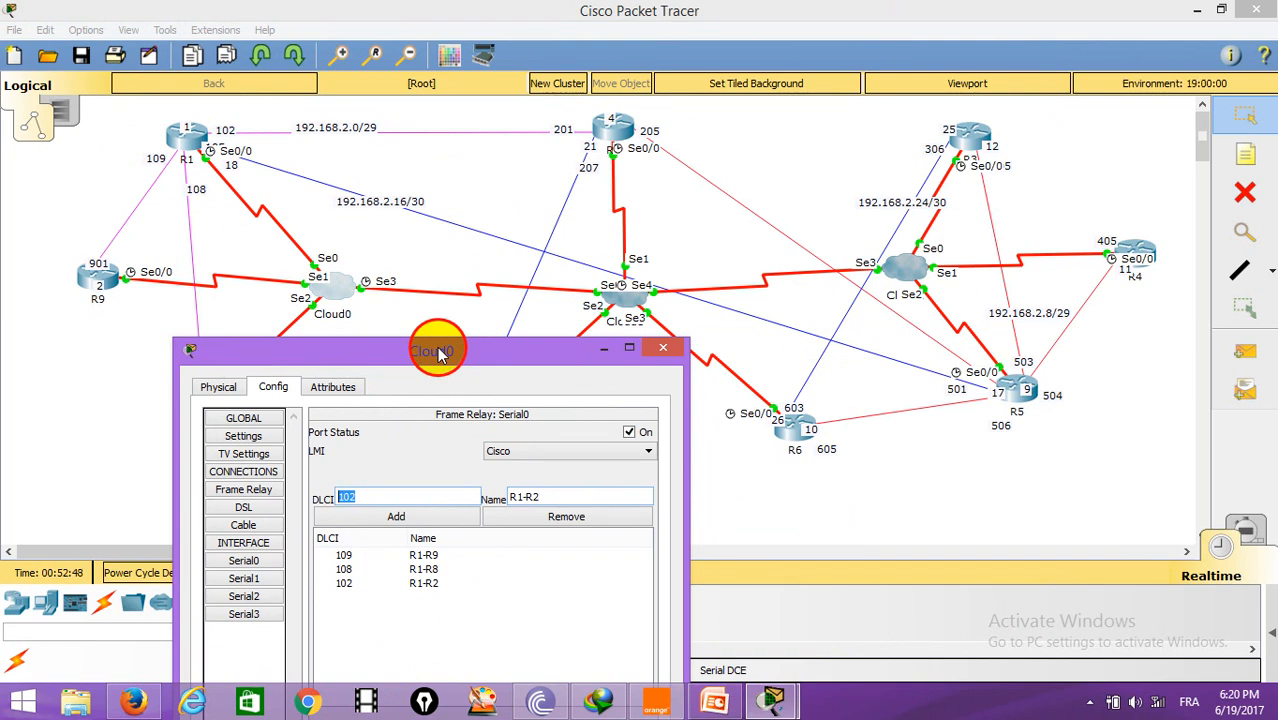
{"action": "left_click_drag", "start_coordinate": [440, 354], "coordinate": [397, 310]}
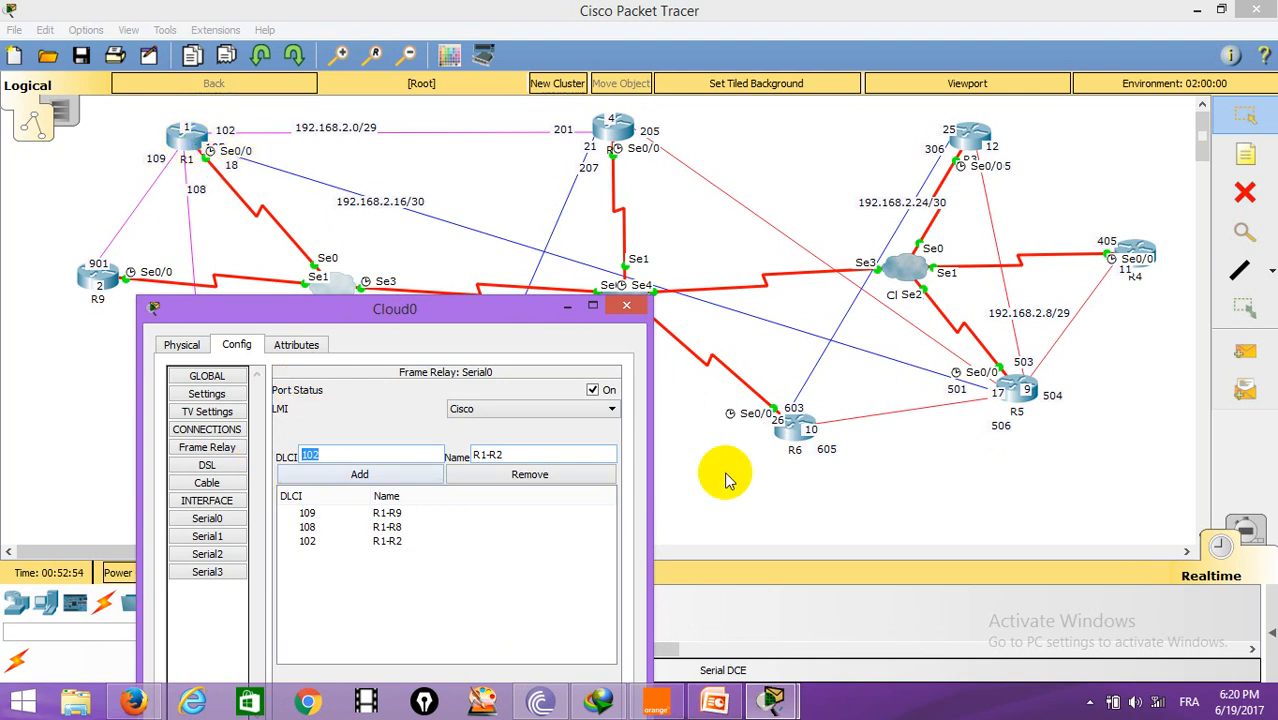
{"action": "left_click", "coordinate": [527, 456]}
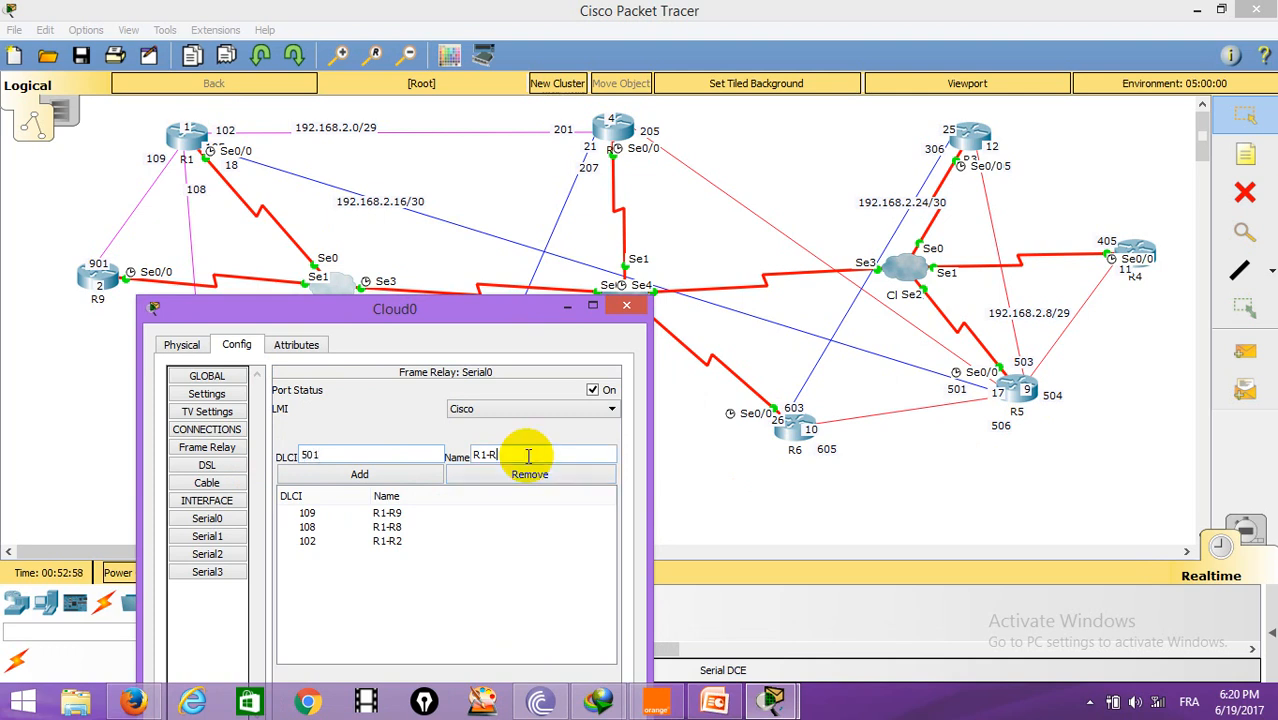
{"action": "type", "text": "R1-R5"}
{"action": "left_click", "coordinate": [339, 475]}
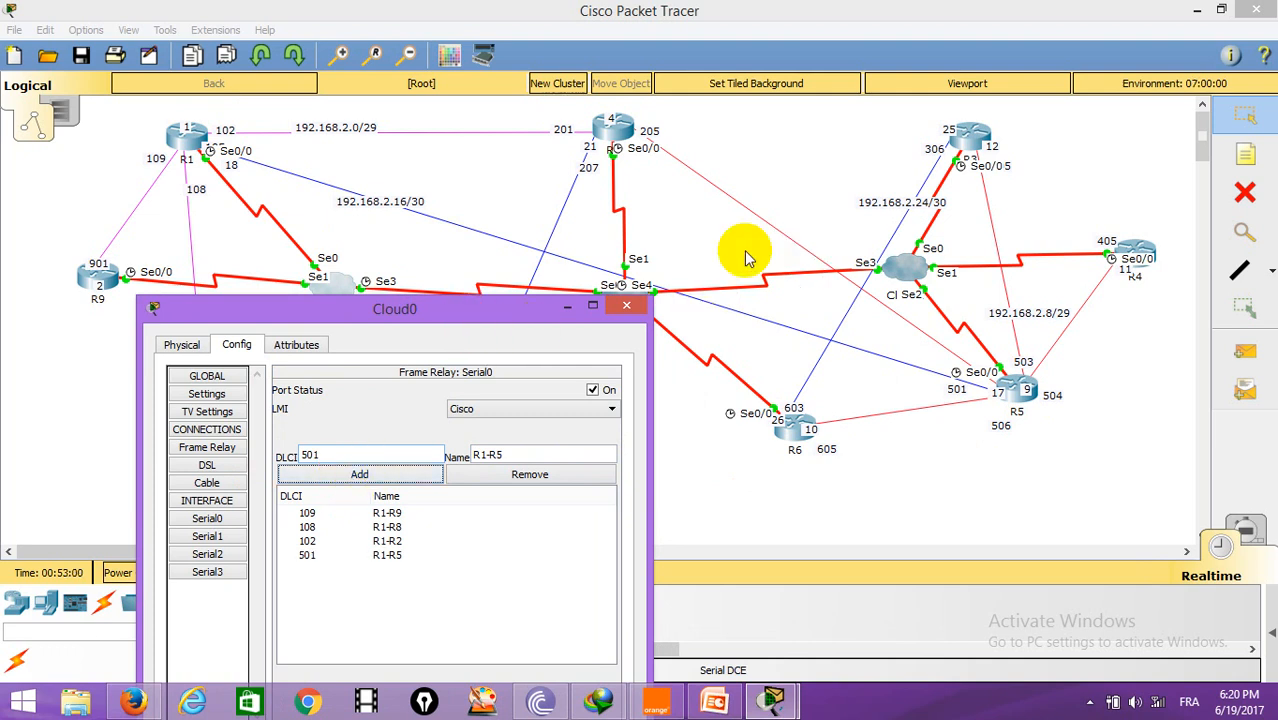
Step: Switch to Cloud0's Serial1 and add DLCI 901 named R9-R1
{"action": "left_click_drag", "start_coordinate": [456, 314], "coordinate": [903, 162]}
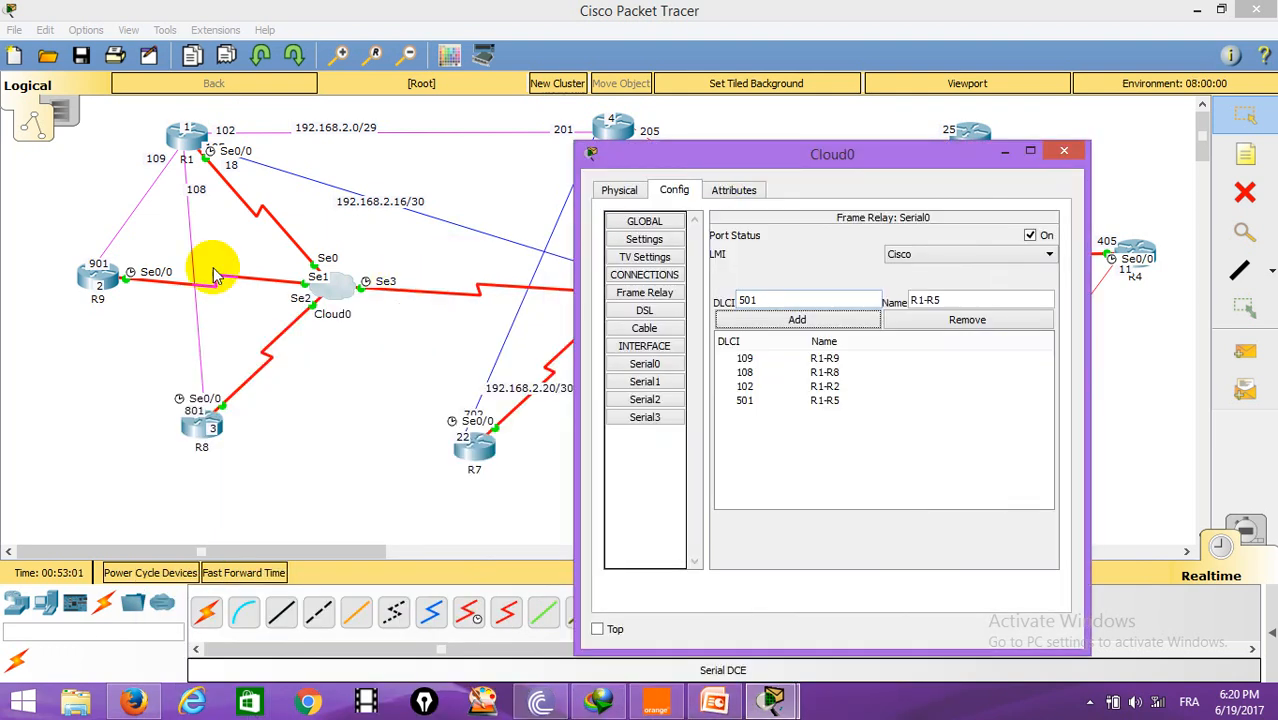
{"action": "left_click", "coordinate": [644, 381]}
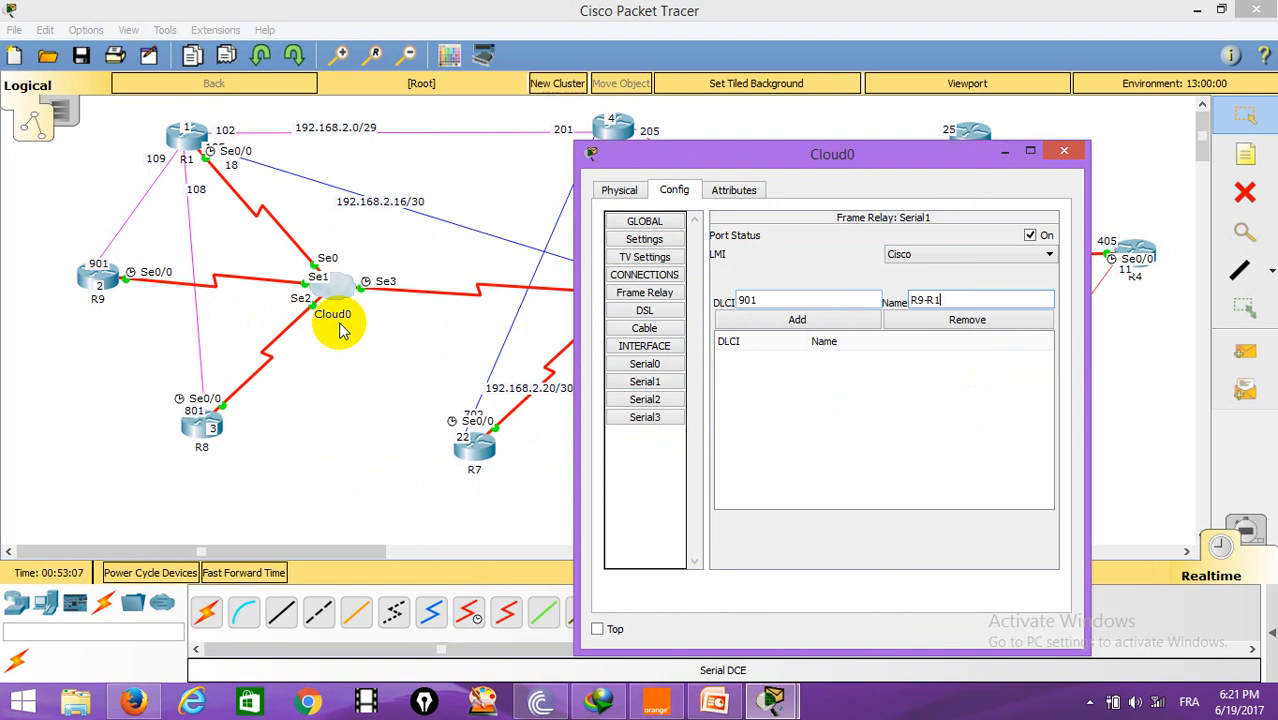
{"action": "left_click", "coordinate": [790, 320]}
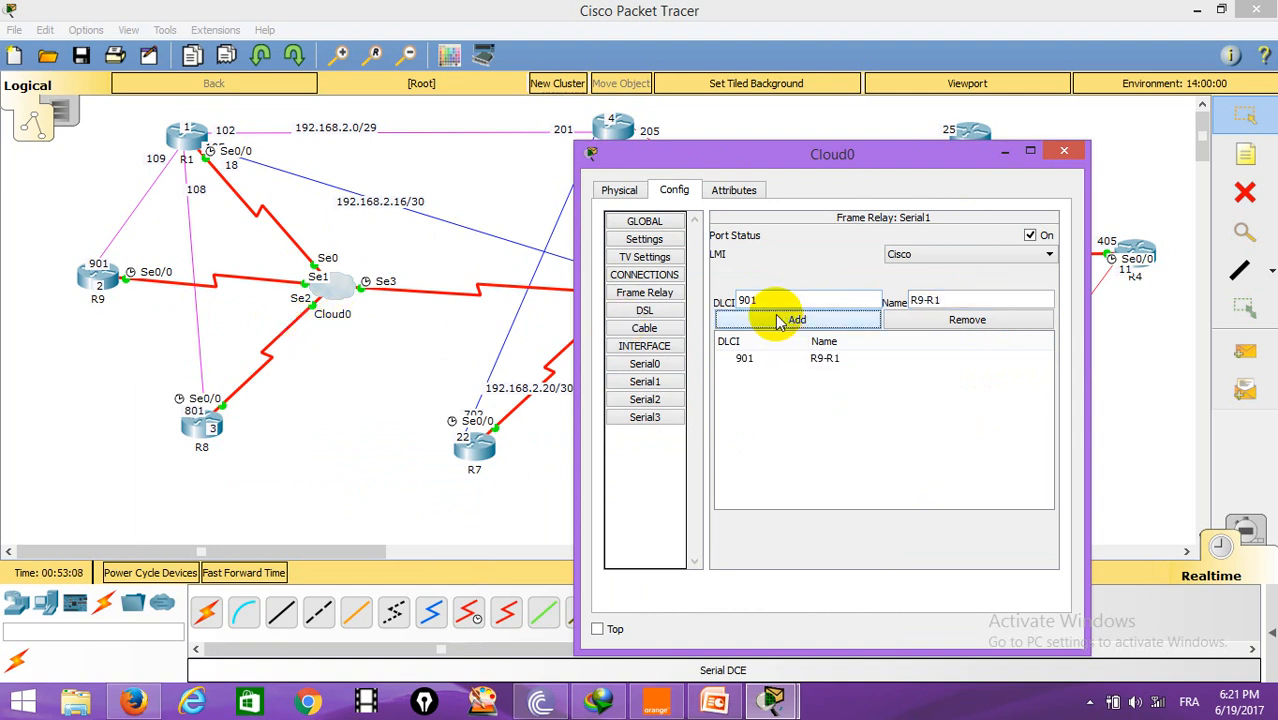
Step: Switch to Cloud0's Serial2 and add DLCI 801 named R8-R1
{"action": "left_click", "coordinate": [655, 401]}
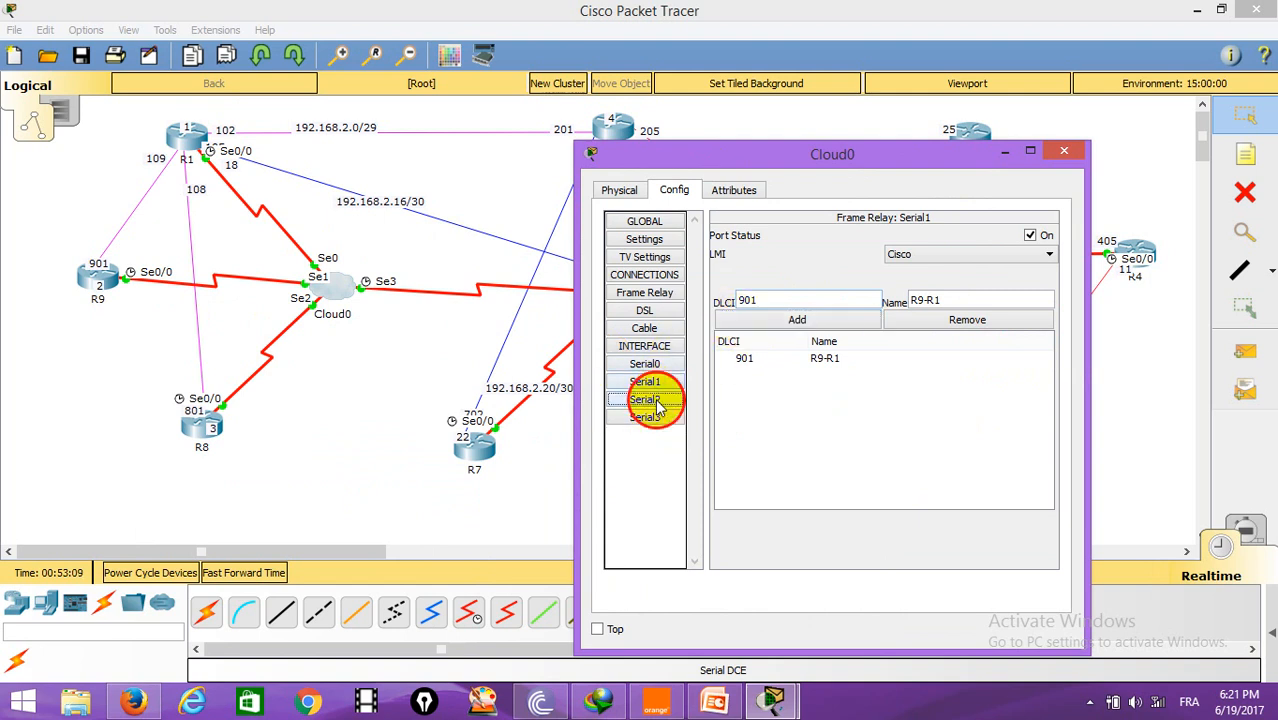
{"action": "left_click", "coordinate": [798, 303]}
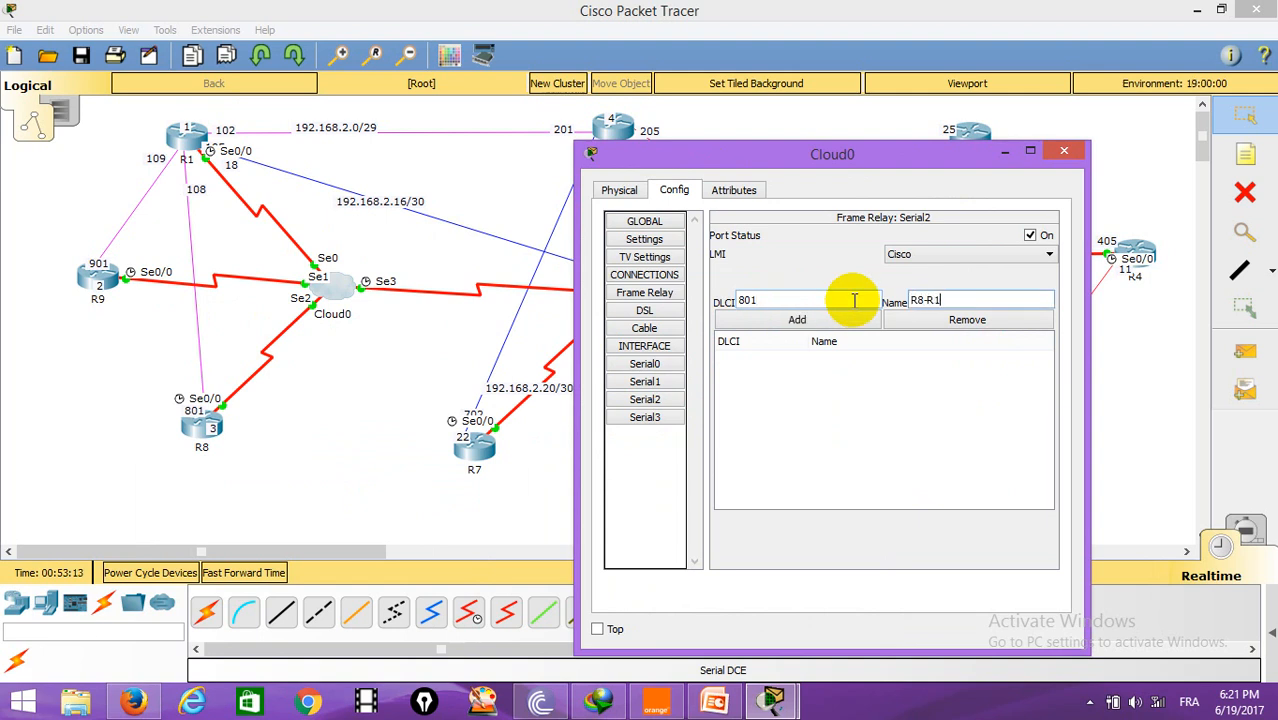
{"action": "left_click", "coordinate": [806, 325]}
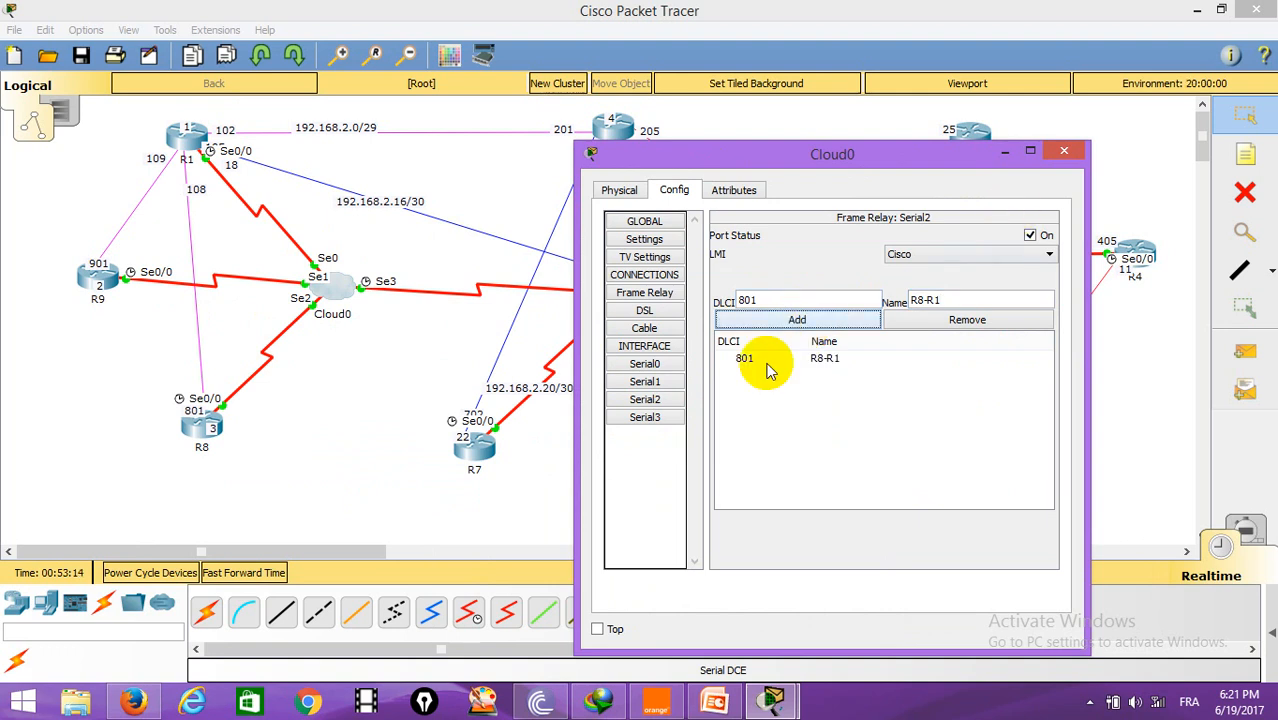
Step: Switch to Cloud0's Serial3 and add DLCI 102 named R1-R2
{"action": "left_click", "coordinate": [655, 422]}
{"action": "left_click_drag", "start_coordinate": [856, 155], "coordinate": [949, 37]}
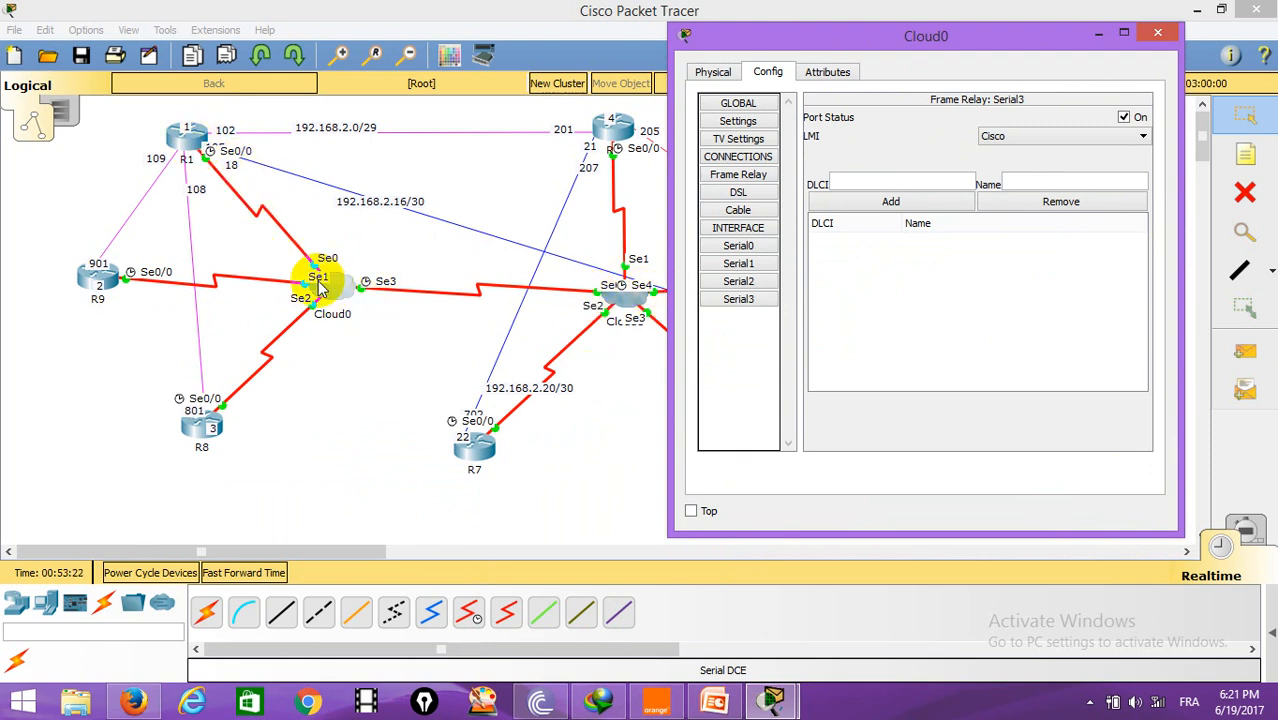
{"action": "left_click", "coordinate": [856, 184]}
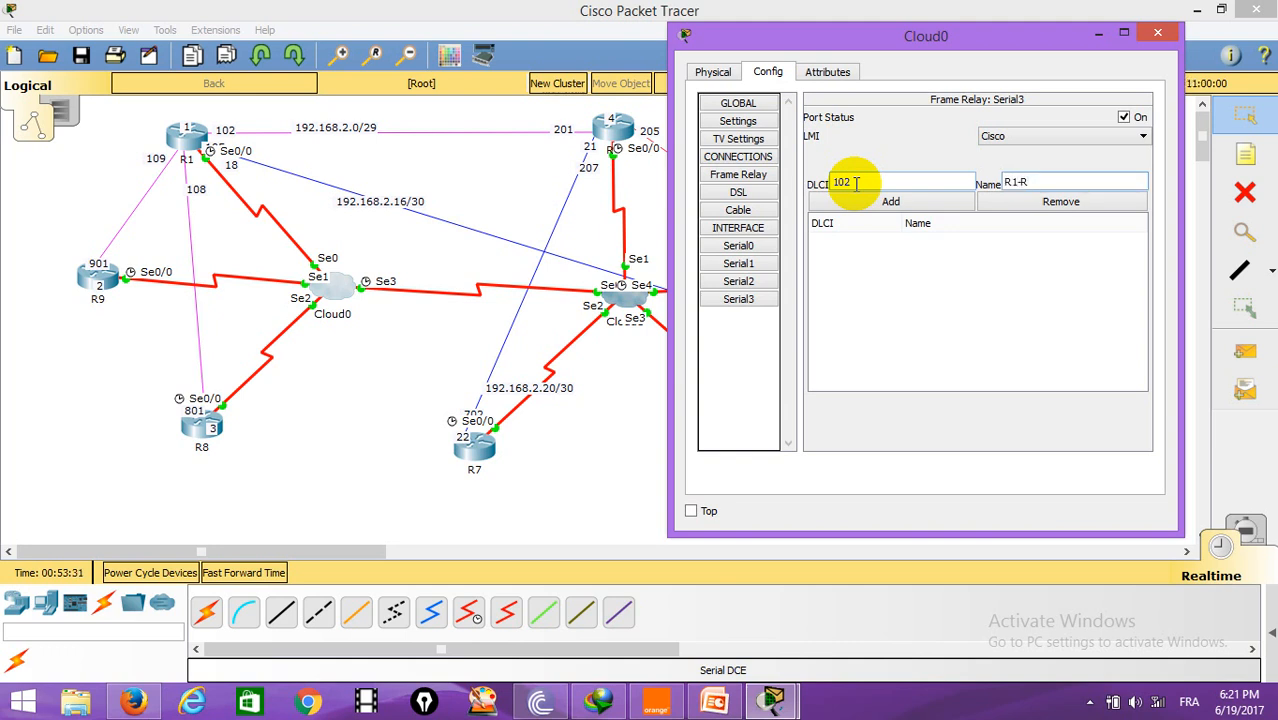
{"action": "left_click", "coordinate": [891, 201]}
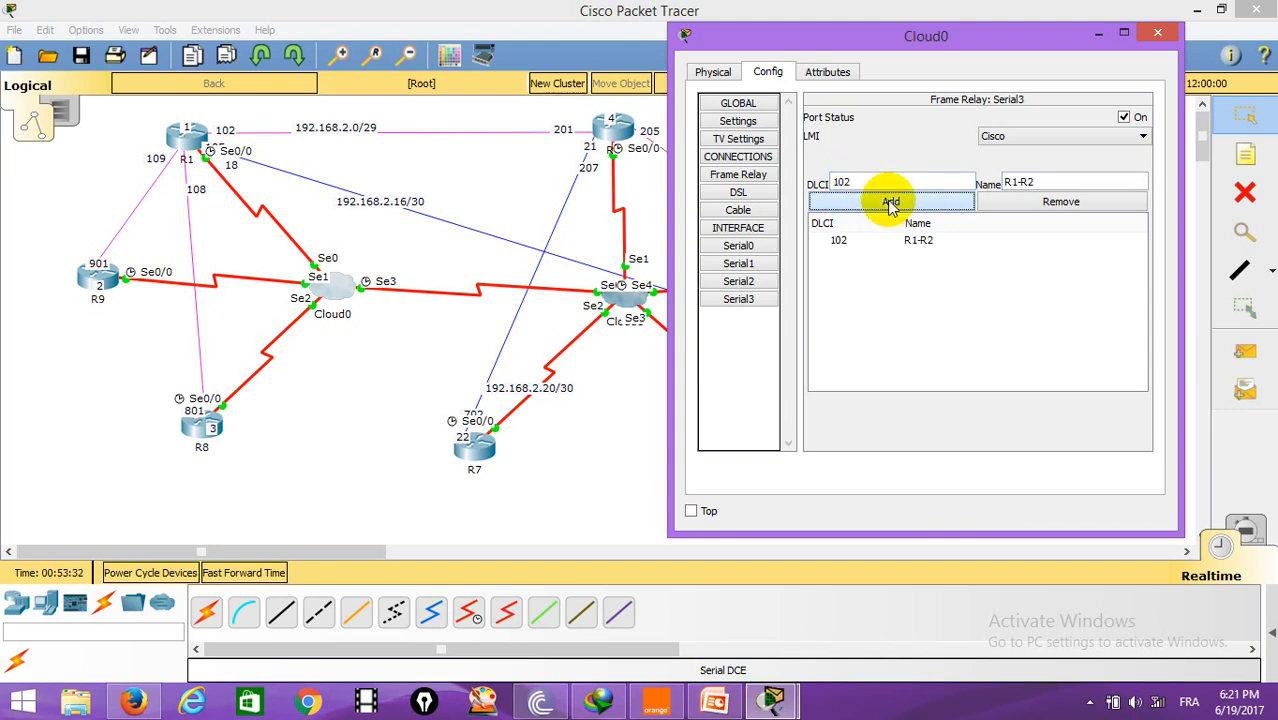
Step: Add DLCI 501 named R1-R5 on Cloud0's Serial3
{"action": "left_click_drag", "start_coordinate": [873, 183], "coordinate": [788, 189]}
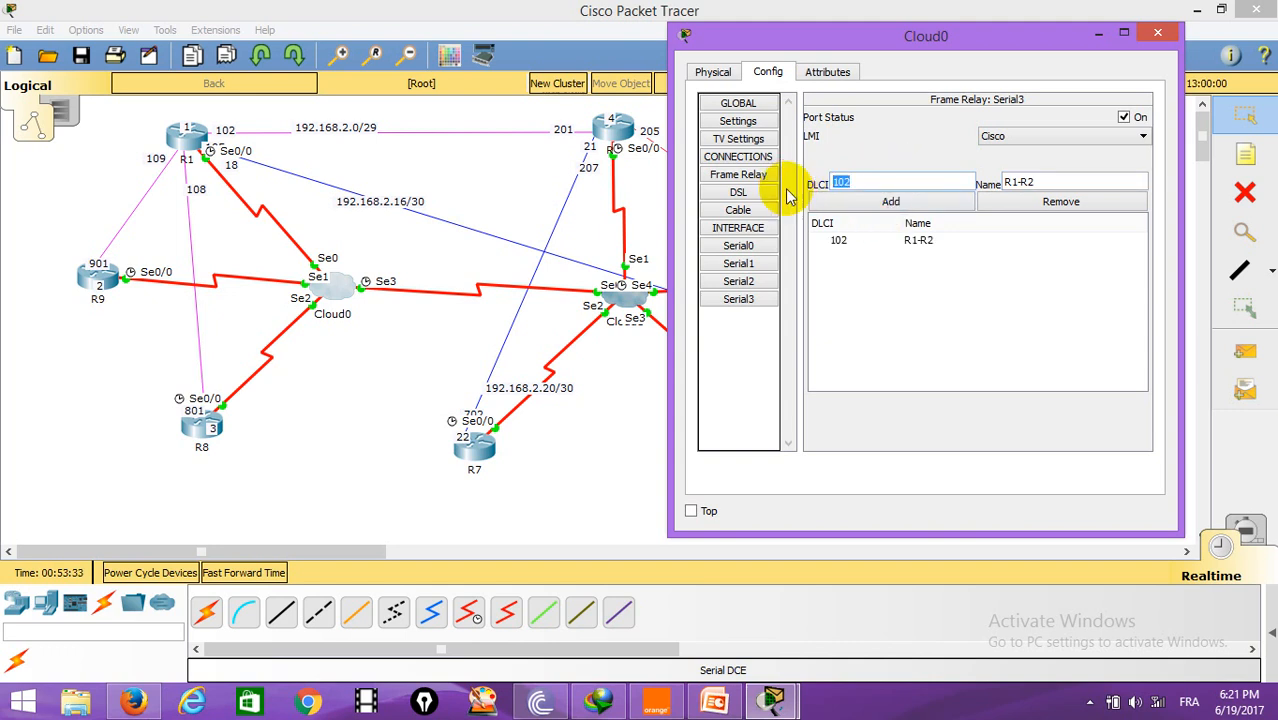
{"action": "left_click_drag", "start_coordinate": [990, 36], "coordinate": [452, 455]}
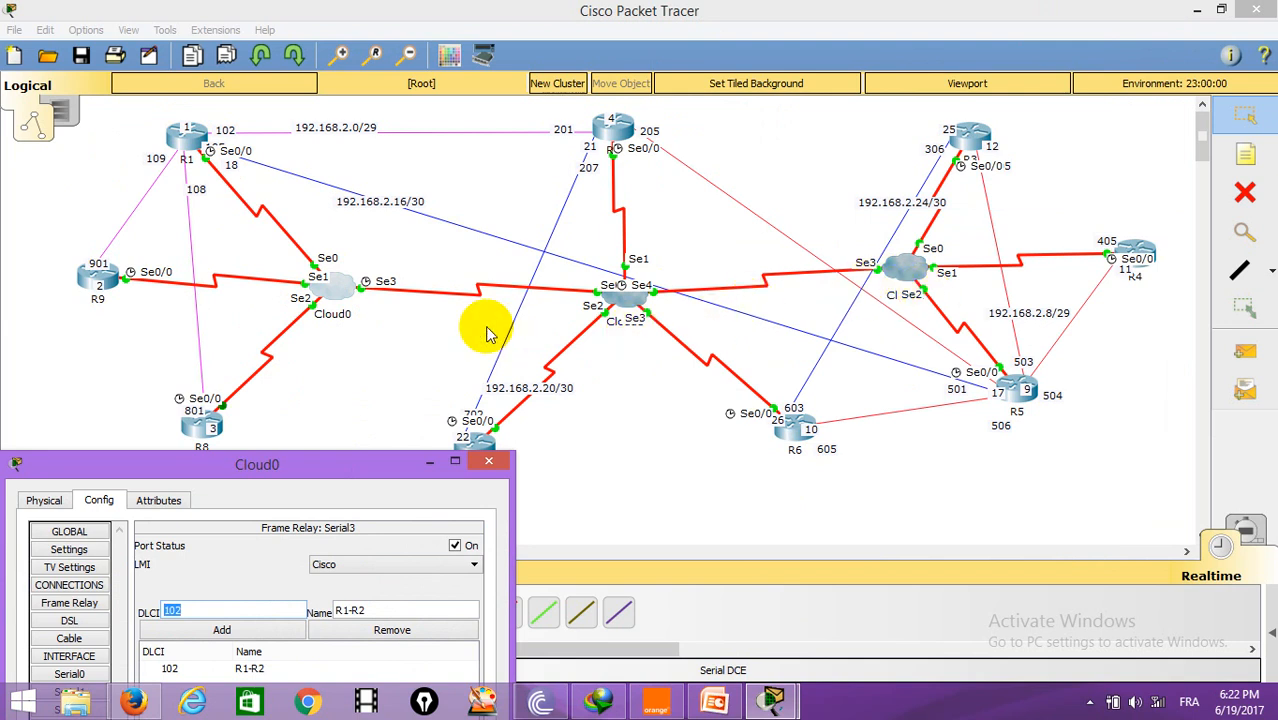
{"action": "left_click_drag", "start_coordinate": [328, 466], "coordinate": [400, 317]}
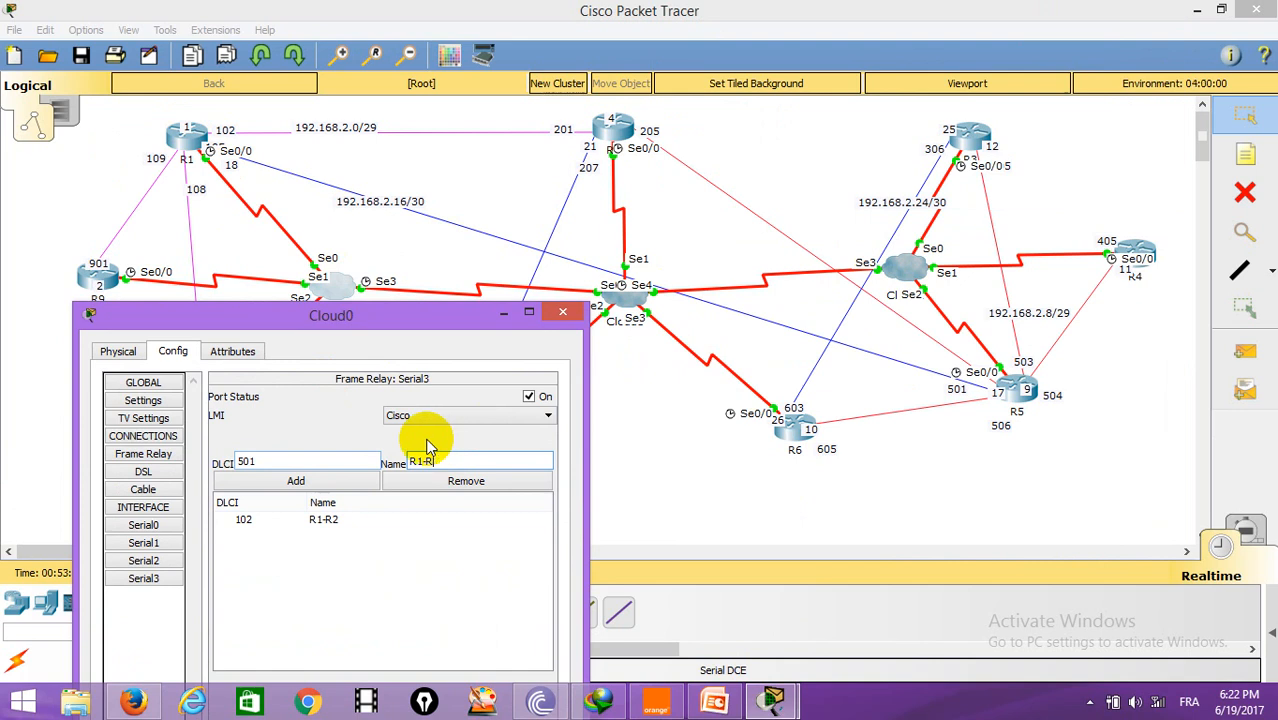
{"action": "left_click_drag", "start_coordinate": [365, 321], "coordinate": [901, 144]}
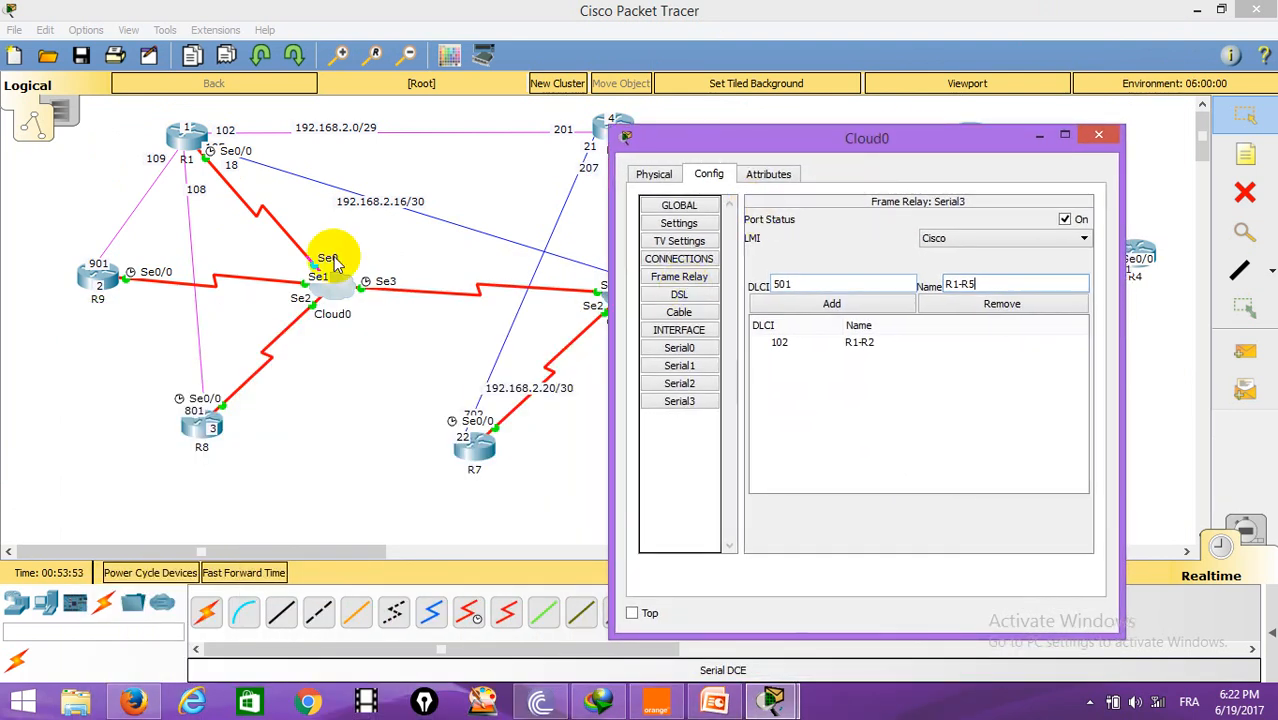
{"action": "left_click", "coordinate": [824, 304]}
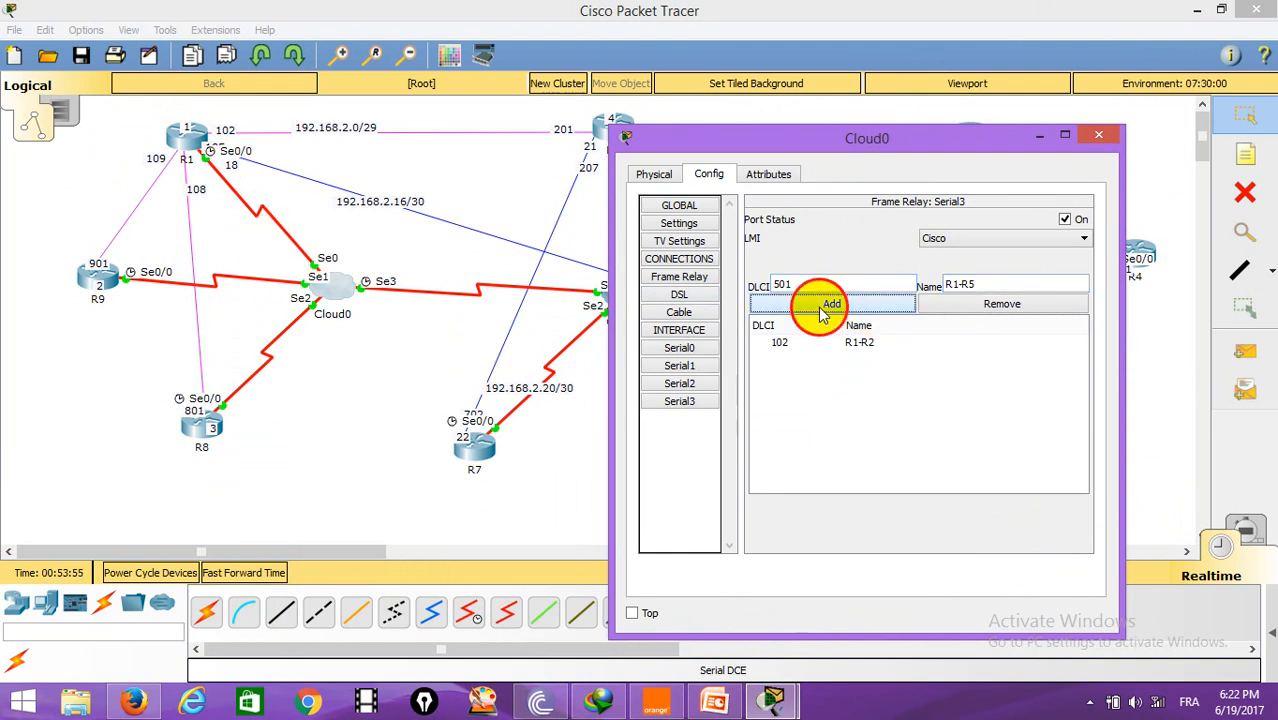
Step: In Cloud0's Frame Relay connections, link Serial0 sublink R1-R9 to Serial1 sublink R9-R1
{"action": "left_click", "coordinate": [690, 279]}
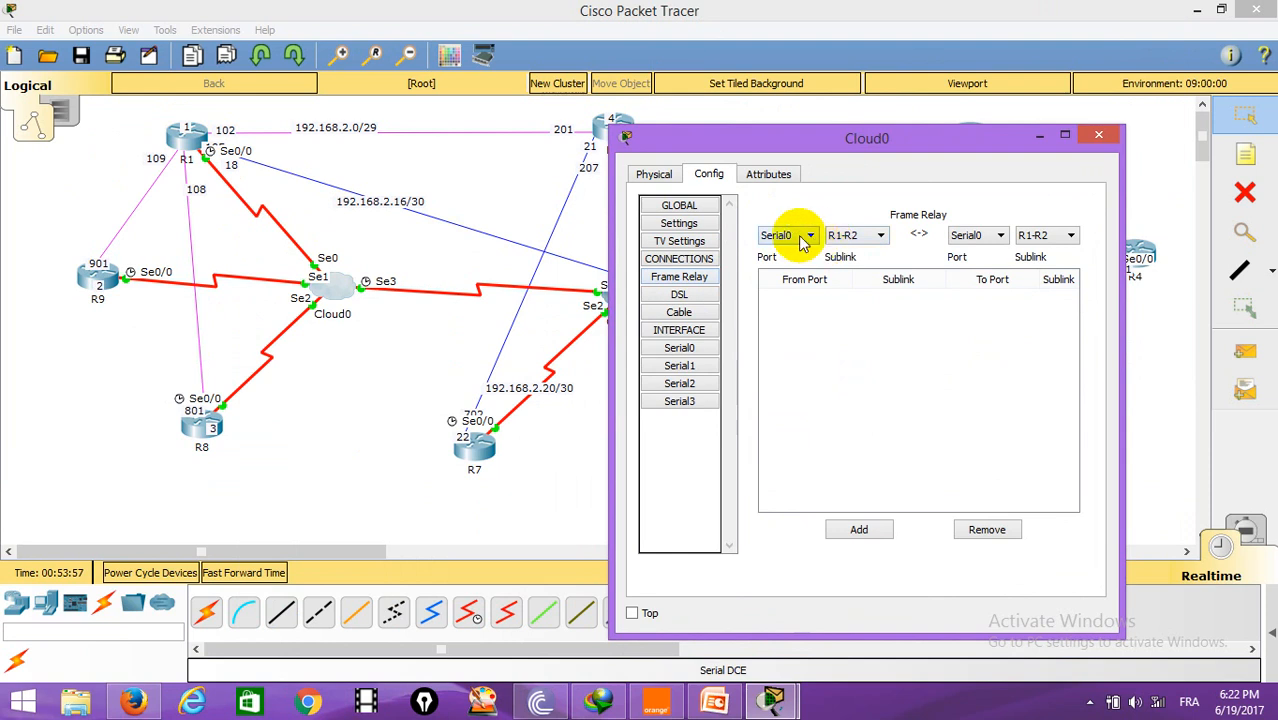
{"action": "left_click", "coordinate": [881, 237]}
{"action": "left_click", "coordinate": [845, 288]}
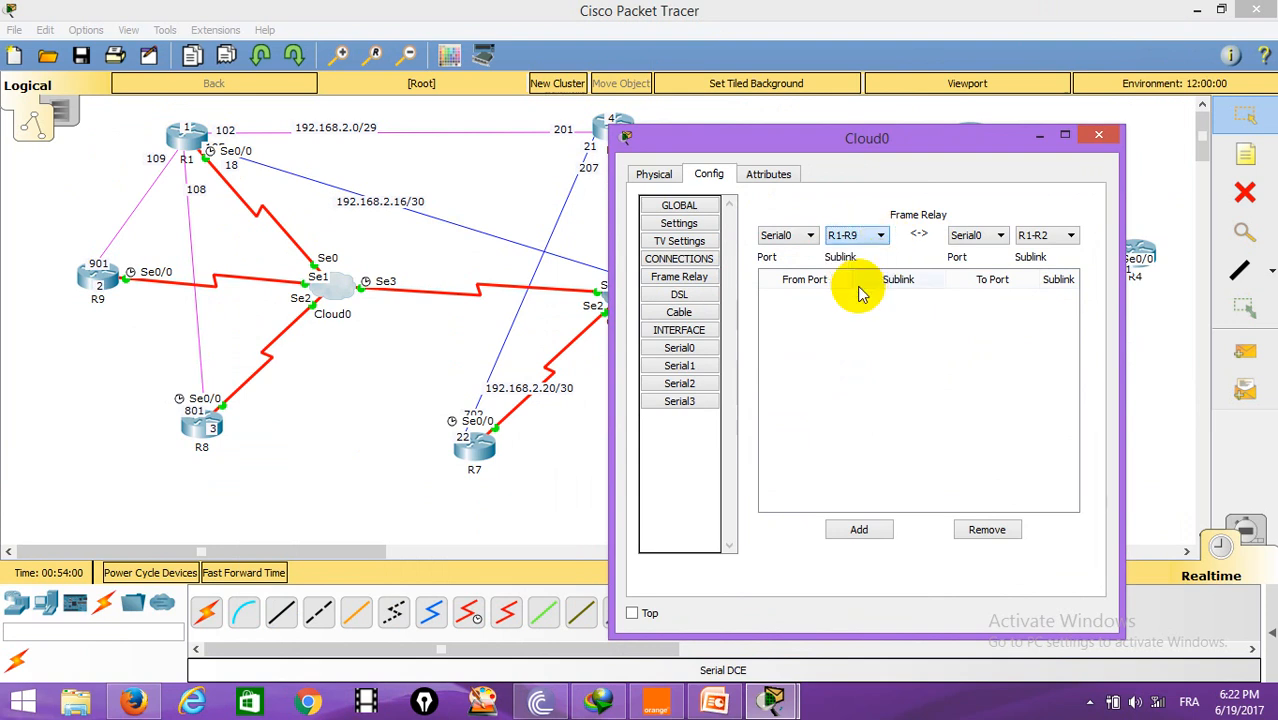
{"action": "left_click", "coordinate": [1000, 236]}
{"action": "left_click", "coordinate": [968, 262]}
{"action": "left_click", "coordinate": [860, 530]}
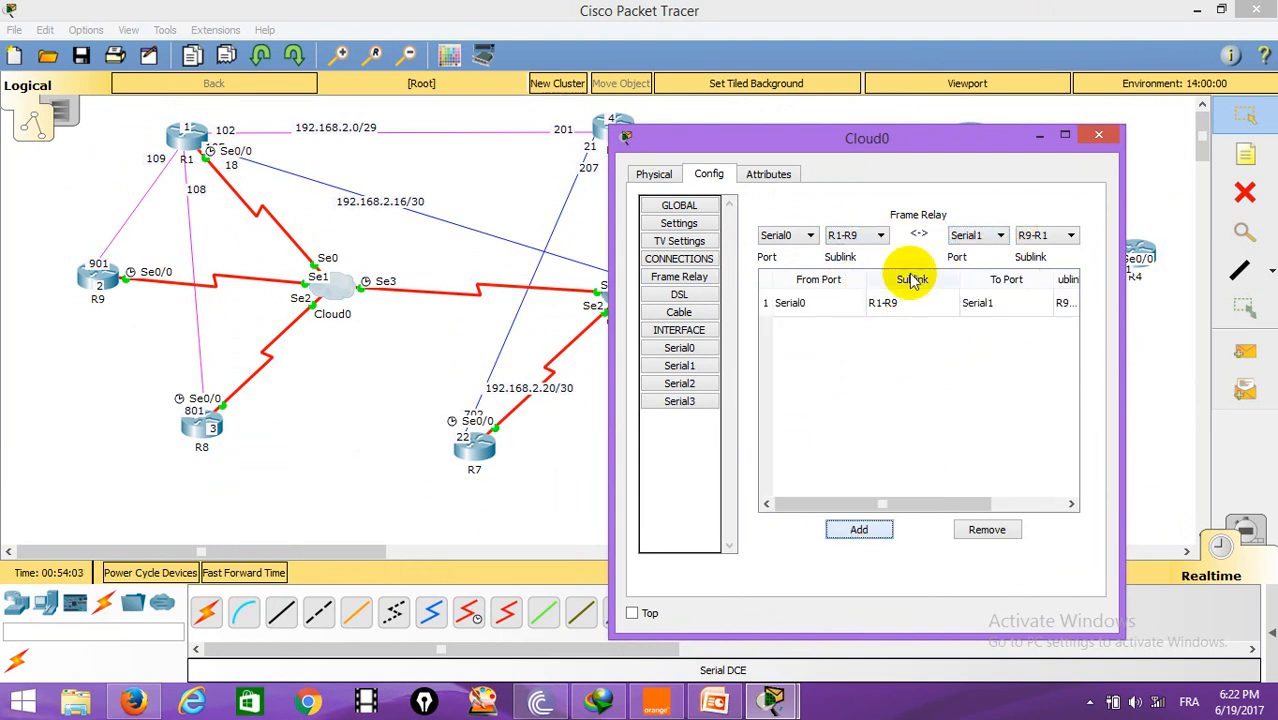
Step: Link Serial0 sublink R1-R8 to Serial2 sublink R8-R1 in Cloud0's Frame Relay connections
{"action": "left_click", "coordinate": [878, 236]}
{"action": "left_click", "coordinate": [872, 276]}
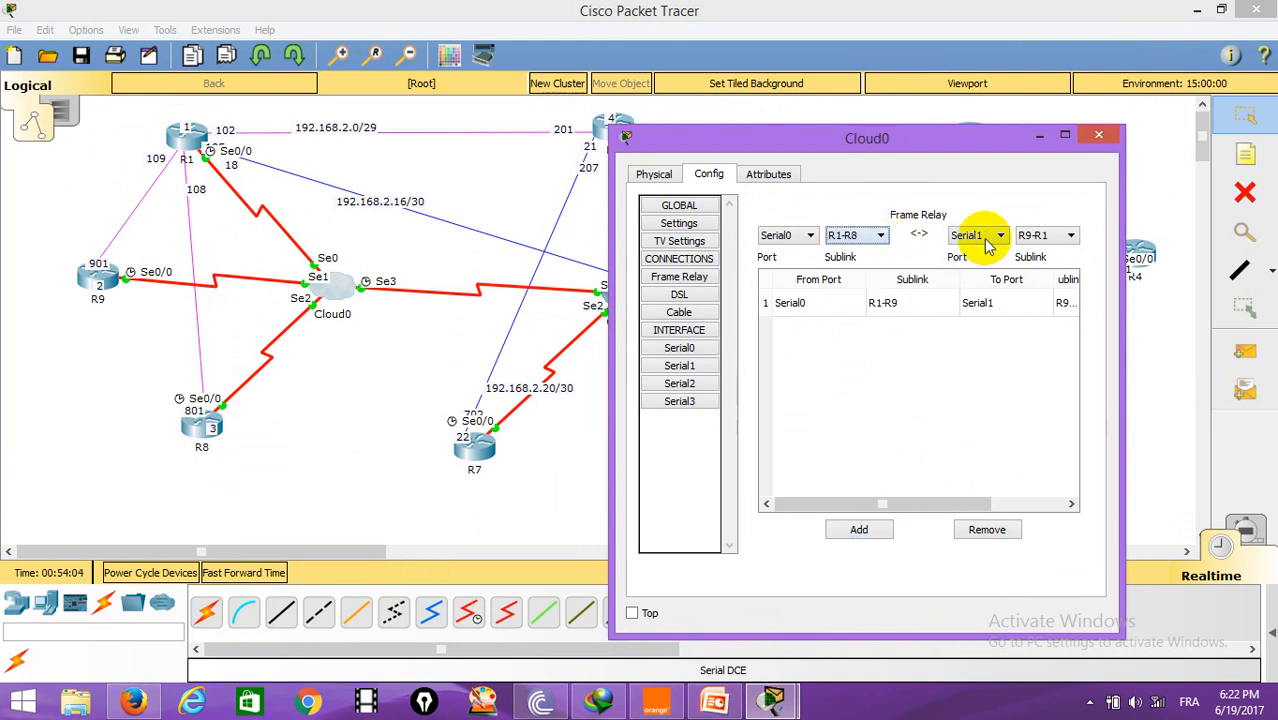
{"action": "left_click", "coordinate": [1000, 236]}
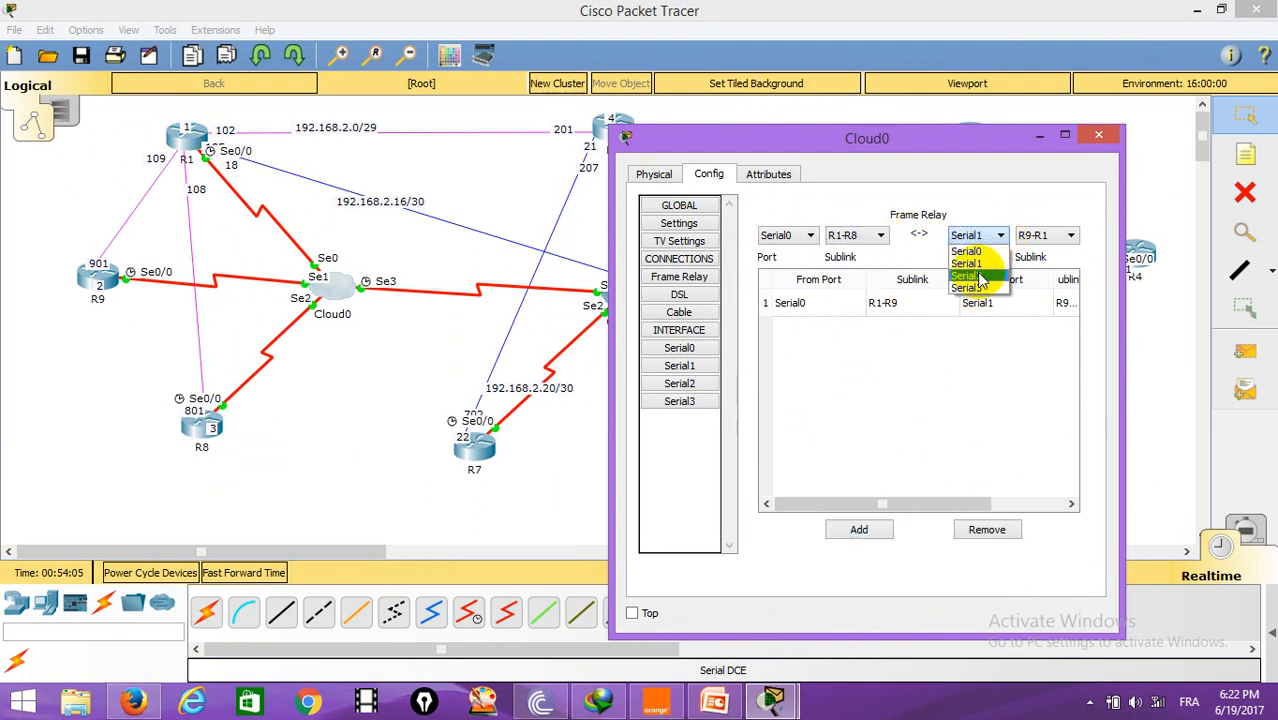
{"action": "left_click", "coordinate": [978, 278]}
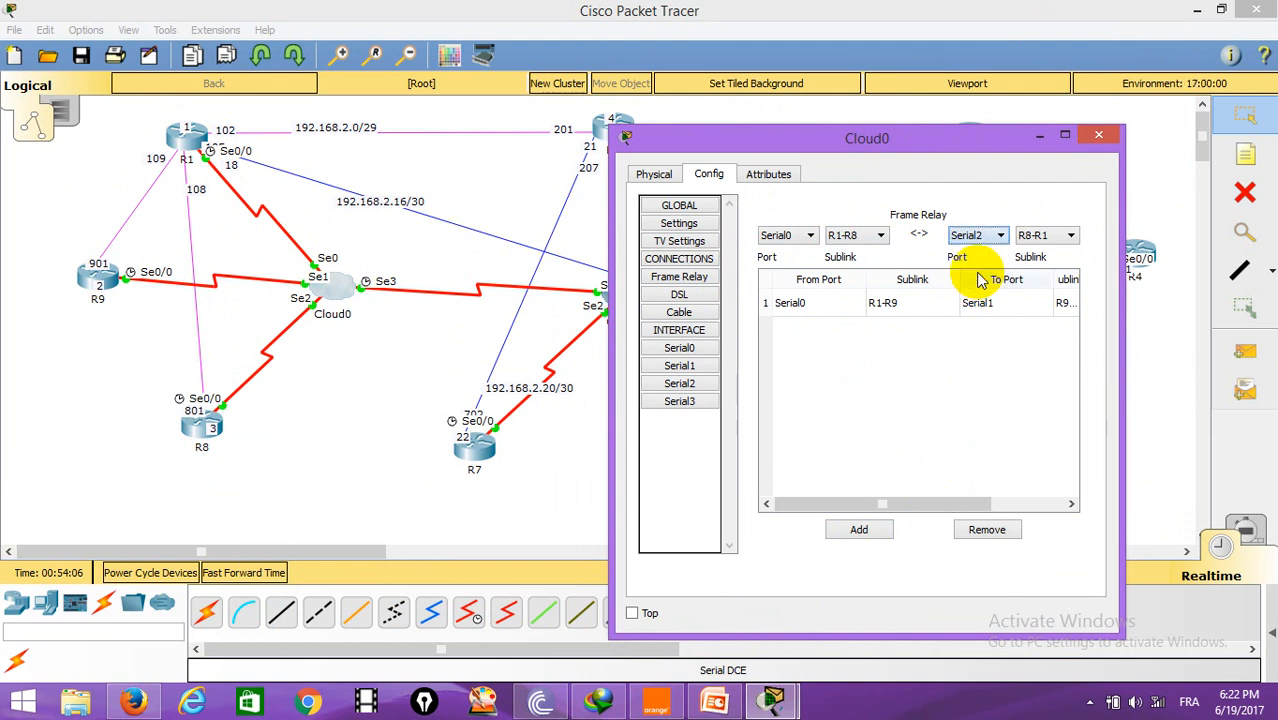
{"action": "left_click", "coordinate": [866, 532]}
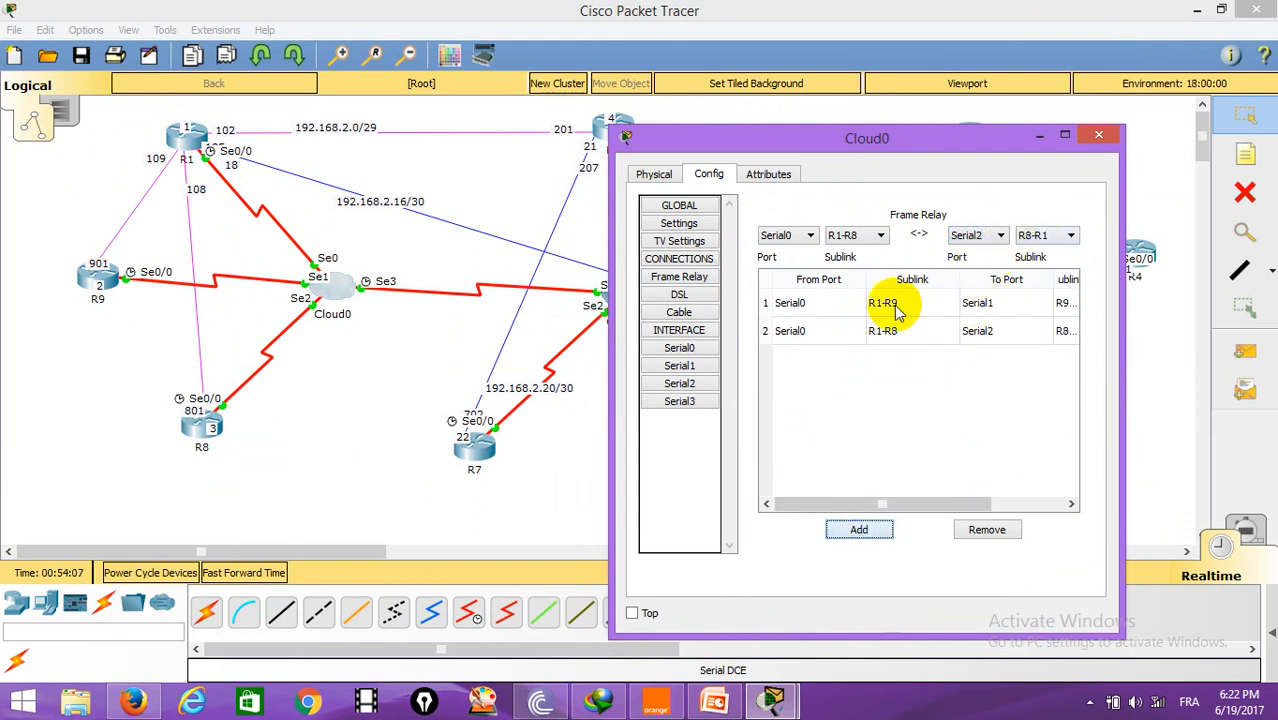
Step: Link Serial0 sublink R1-R2 to Serial3 sublink R1-R2 in Cloud0's Frame Relay connections
{"action": "left_click", "coordinate": [880, 235]}
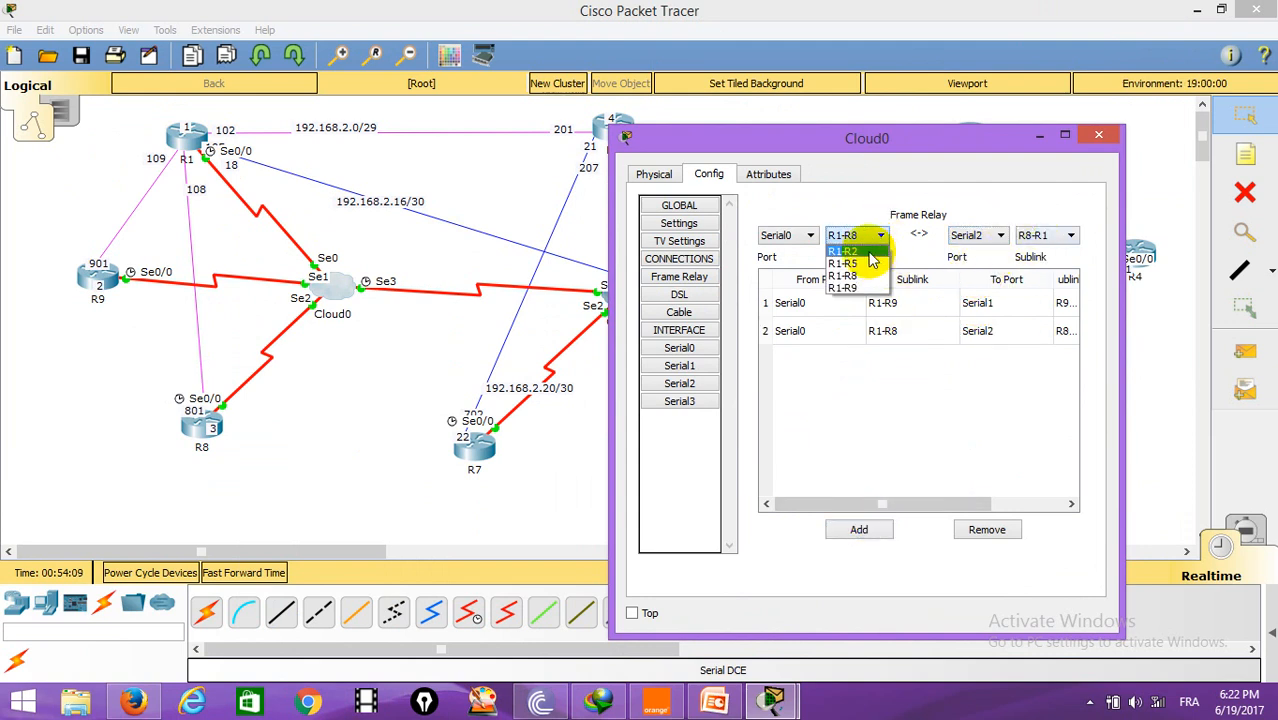
{"action": "left_click", "coordinate": [848, 251]}
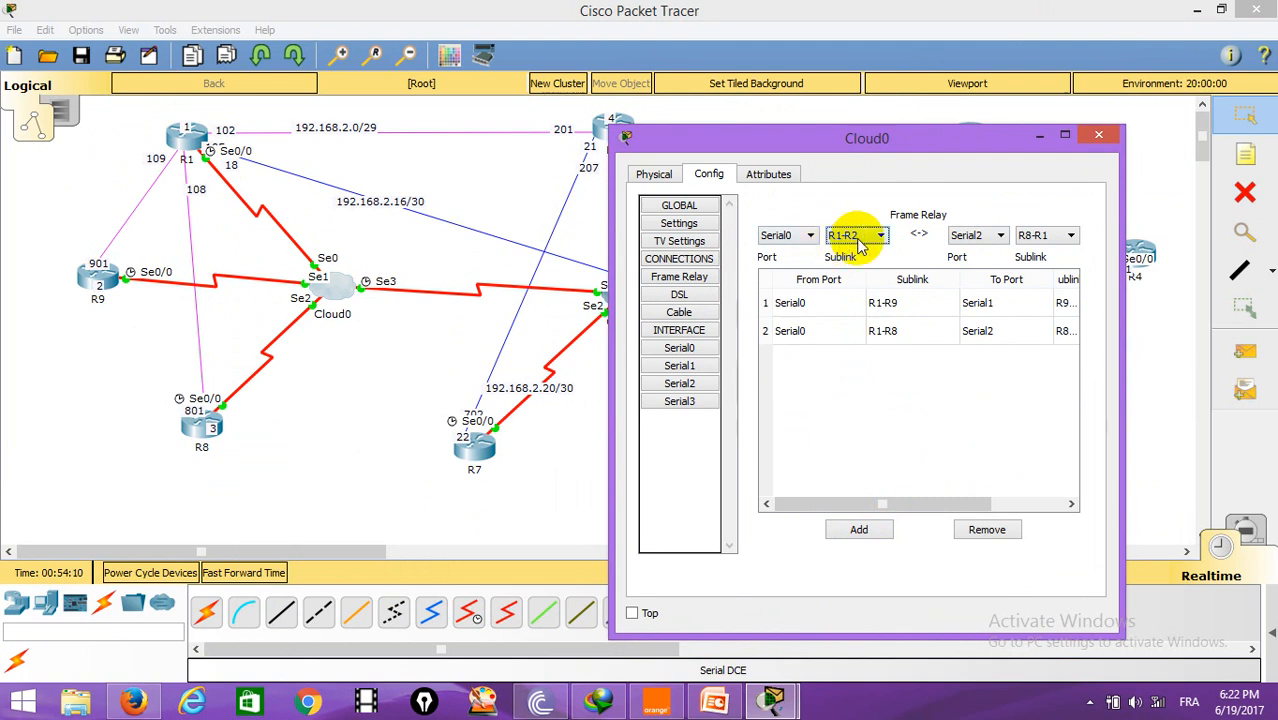
{"action": "left_click", "coordinate": [1000, 235]}
{"action": "left_click", "coordinate": [988, 285]}
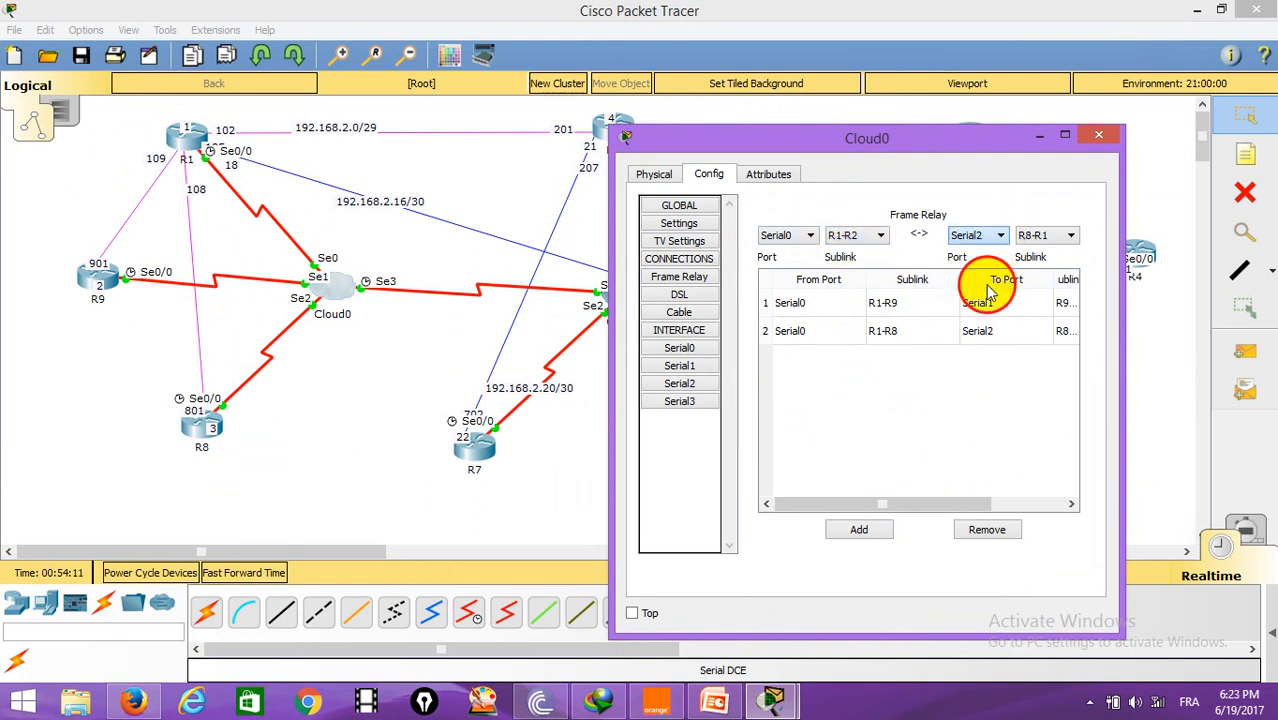
{"action": "left_click", "coordinate": [864, 532]}
Step: Link Serial0 sublink R1-R5 to Serial3 sublink R1-R5, then close Cloud0's window
{"action": "left_click", "coordinate": [878, 235]}
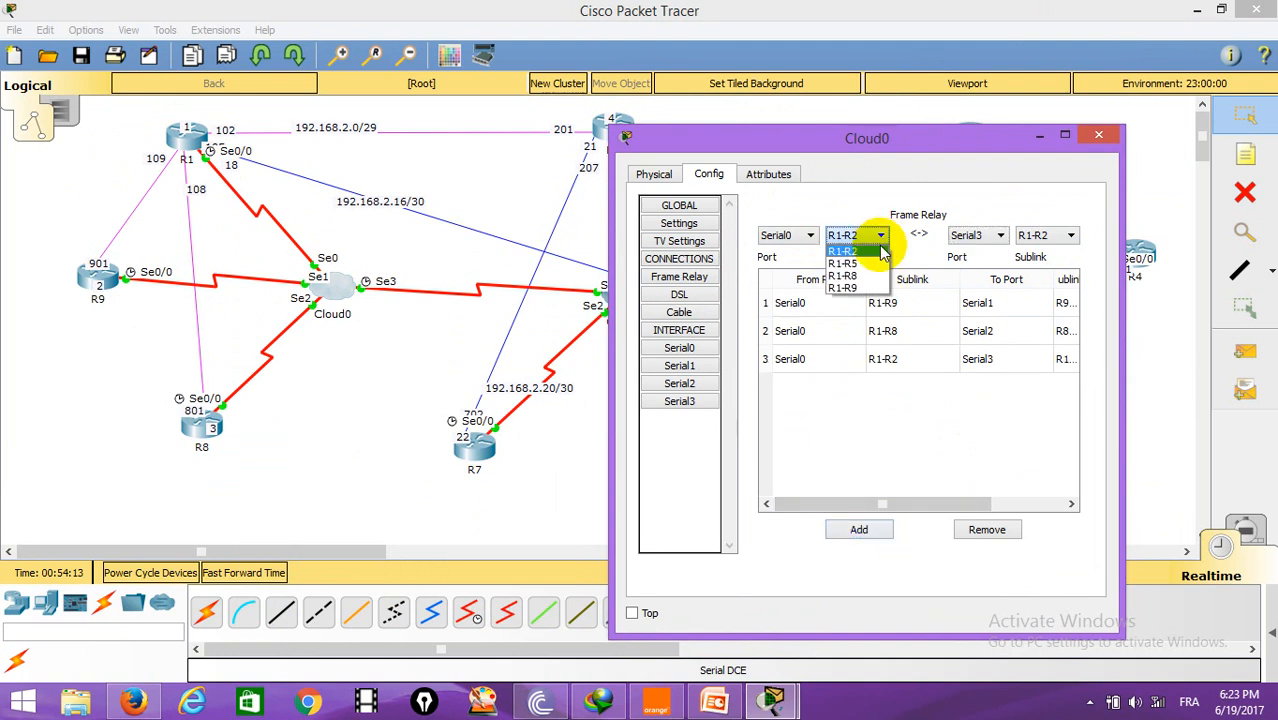
{"action": "left_click", "coordinate": [842, 263]}
{"action": "left_click", "coordinate": [1068, 238]}
{"action": "left_click", "coordinate": [1036, 263]}
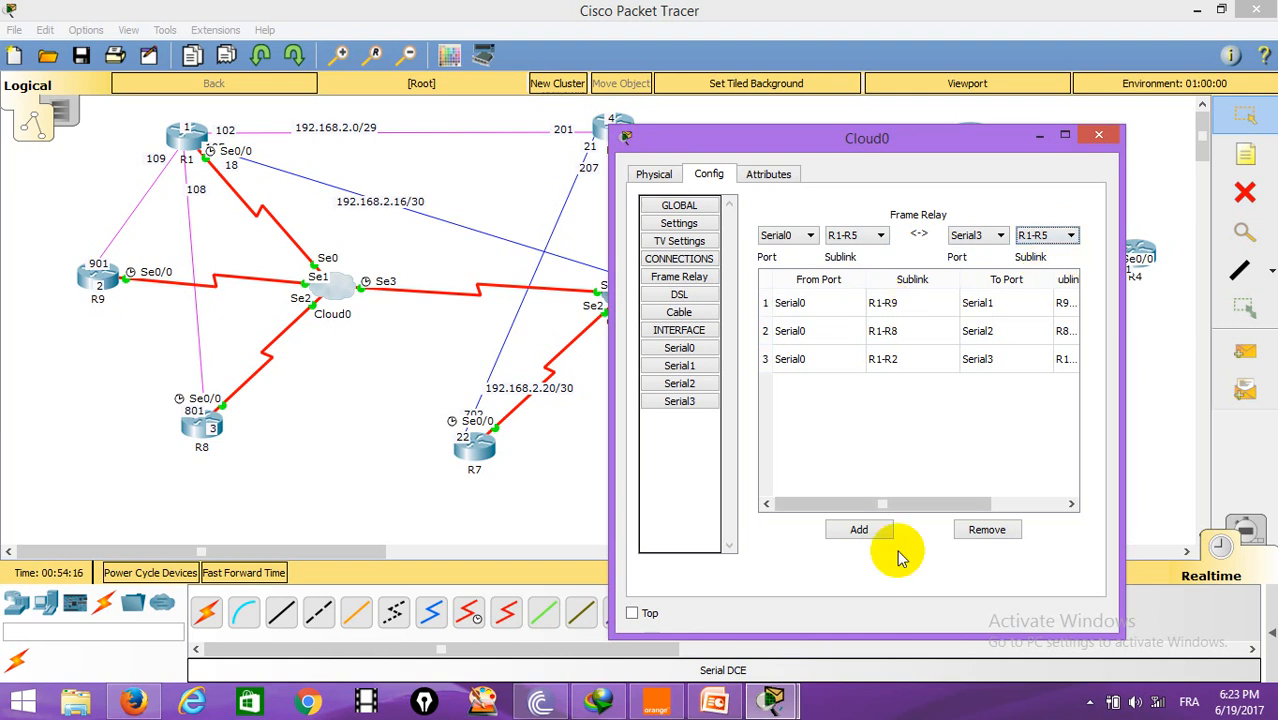
{"action": "left_click", "coordinate": [860, 531]}
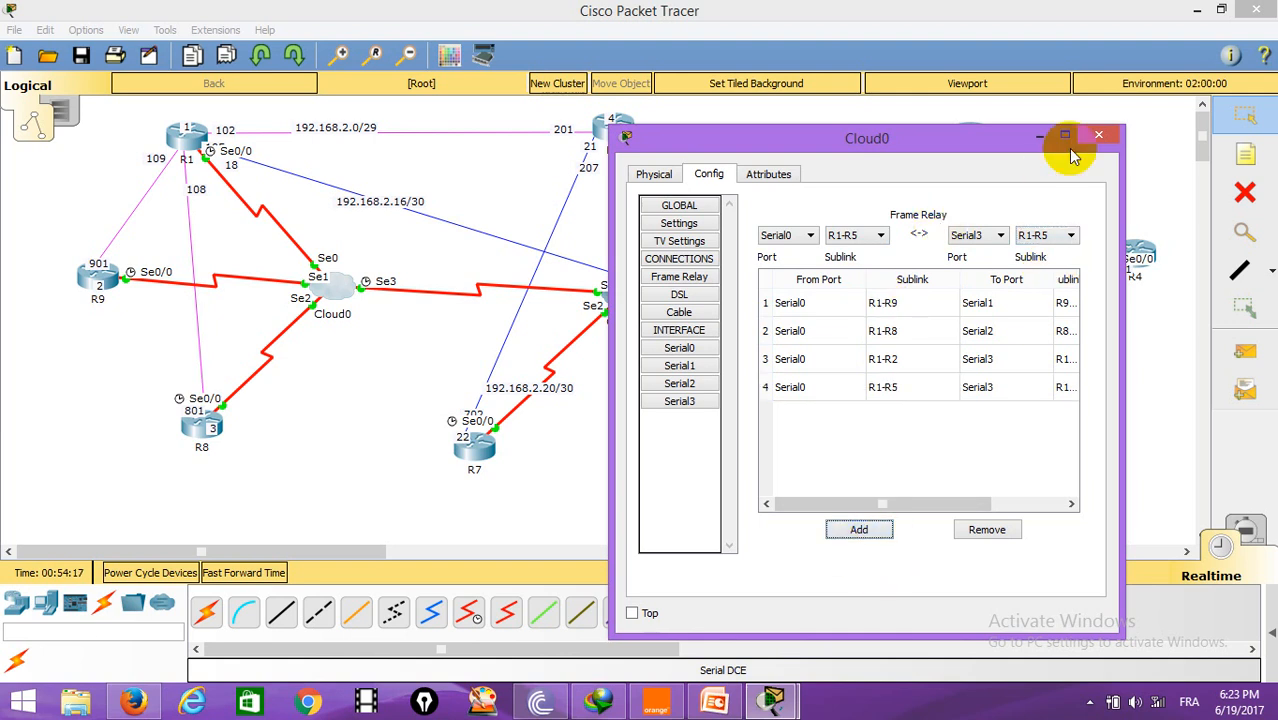
{"action": "left_click", "coordinate": [1099, 138]}
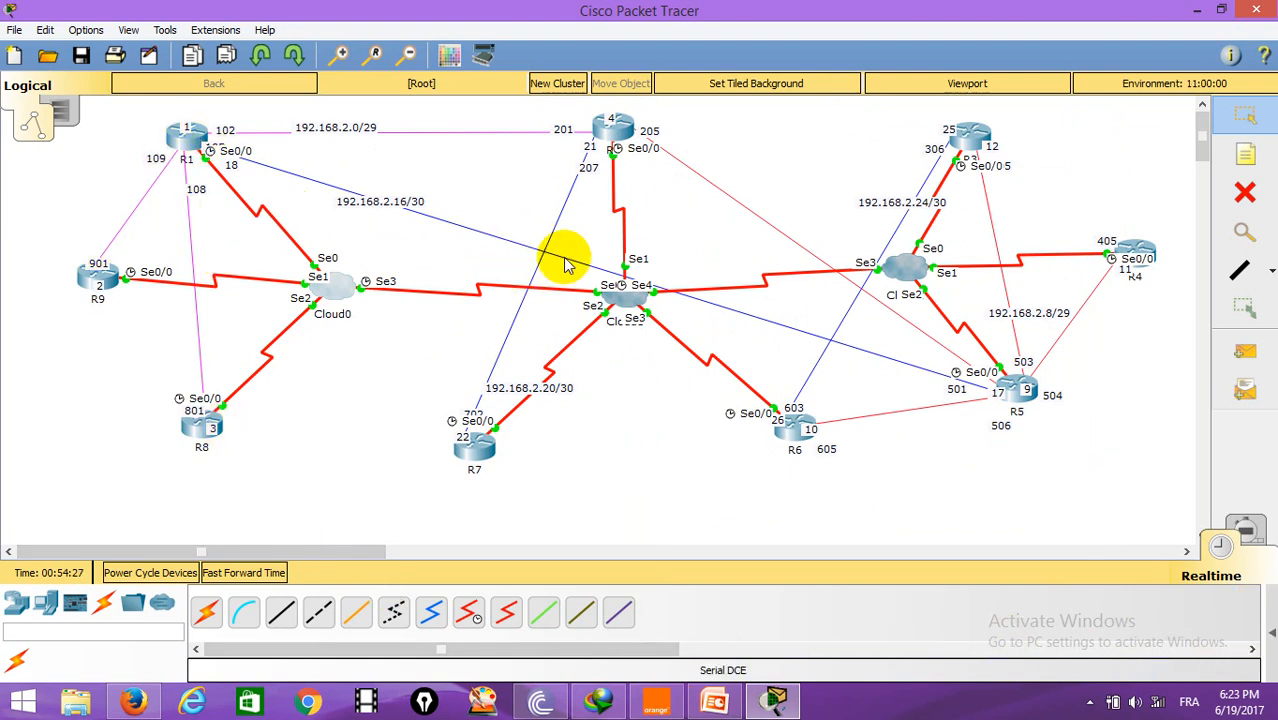
Step: Open Cloud1's configuration settings
{"action": "left_click", "coordinate": [618, 298]}
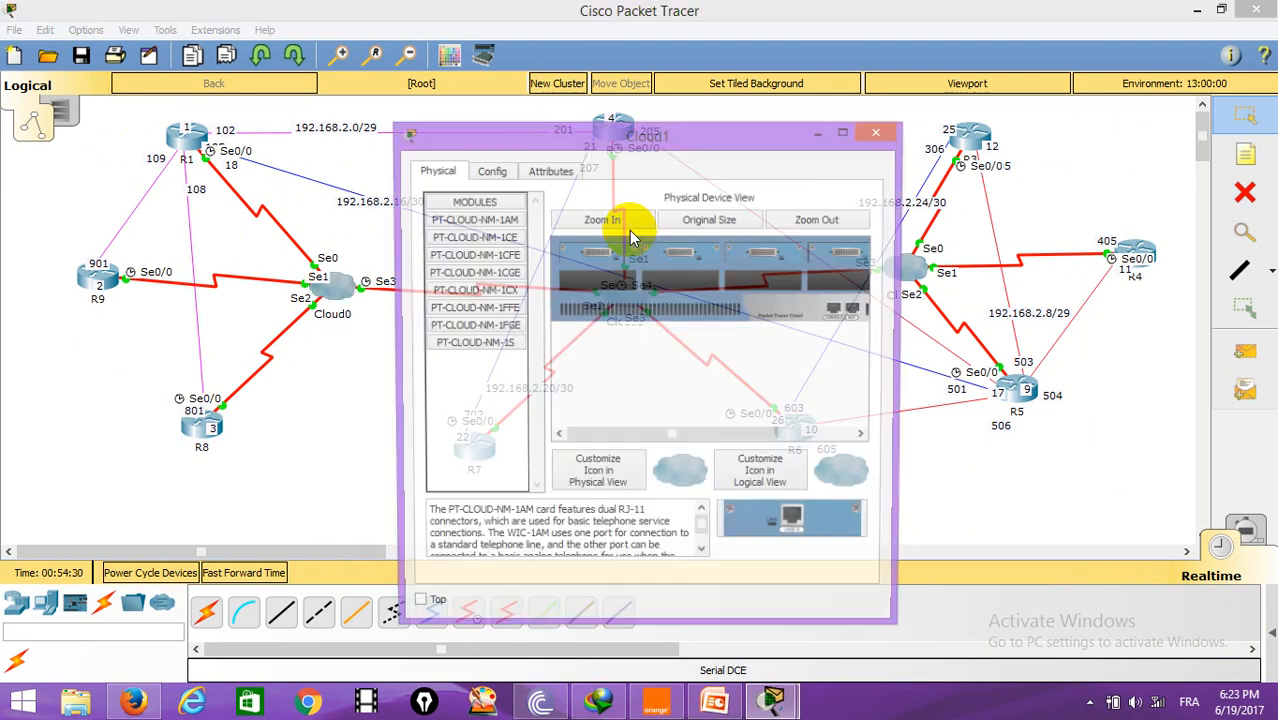
{"action": "left_click_drag", "start_coordinate": [686, 138], "coordinate": [1006, 126]}
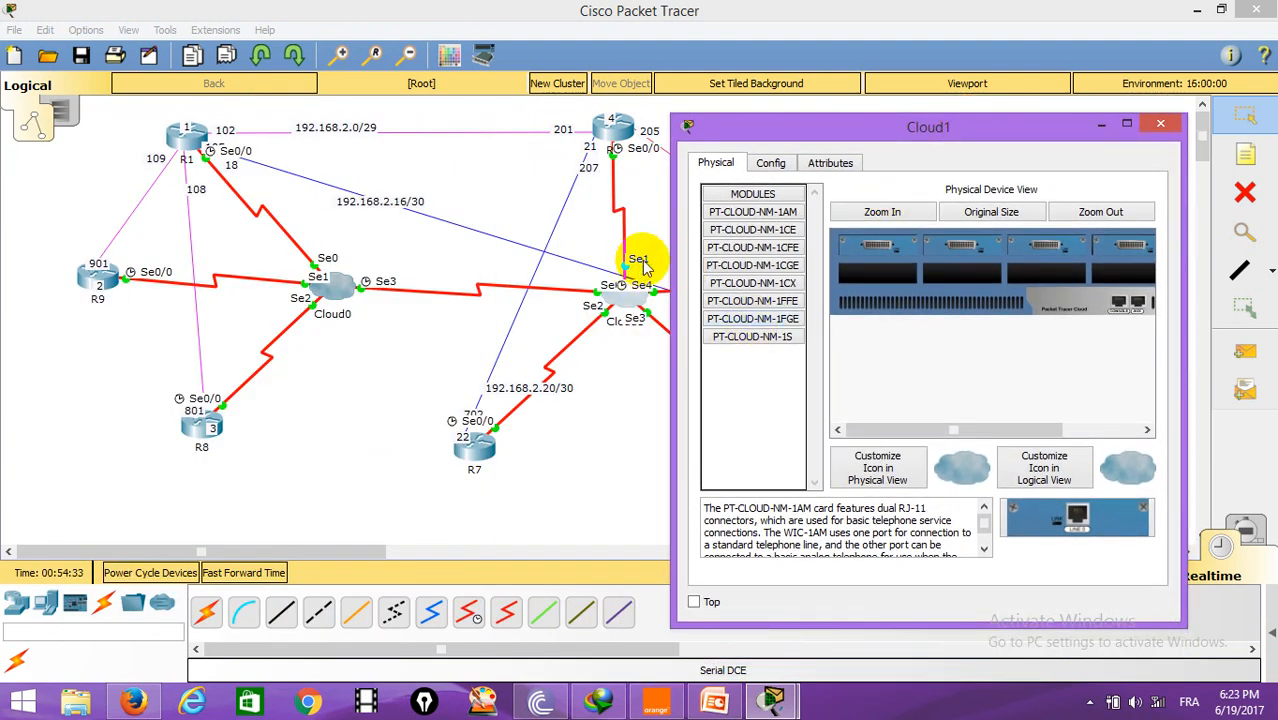
{"action": "left_click_drag", "start_coordinate": [835, 140], "coordinate": [985, 150]}
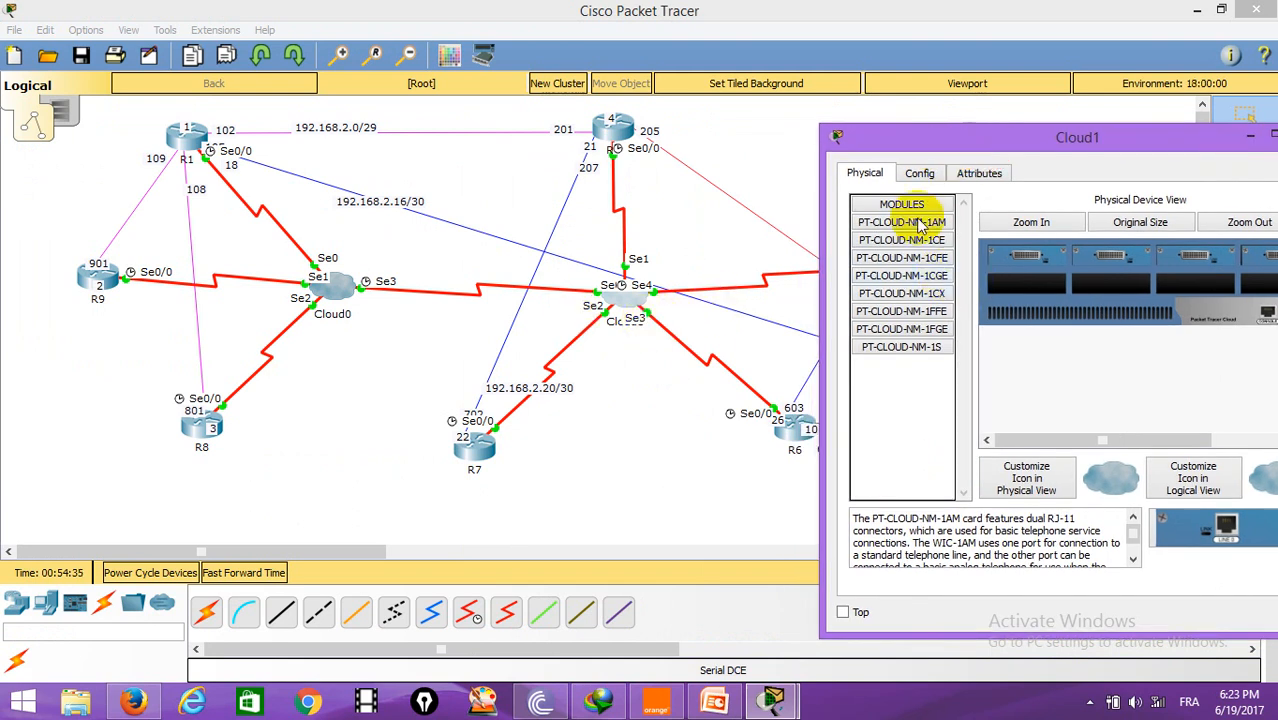
{"action": "left_click", "coordinate": [919, 174]}
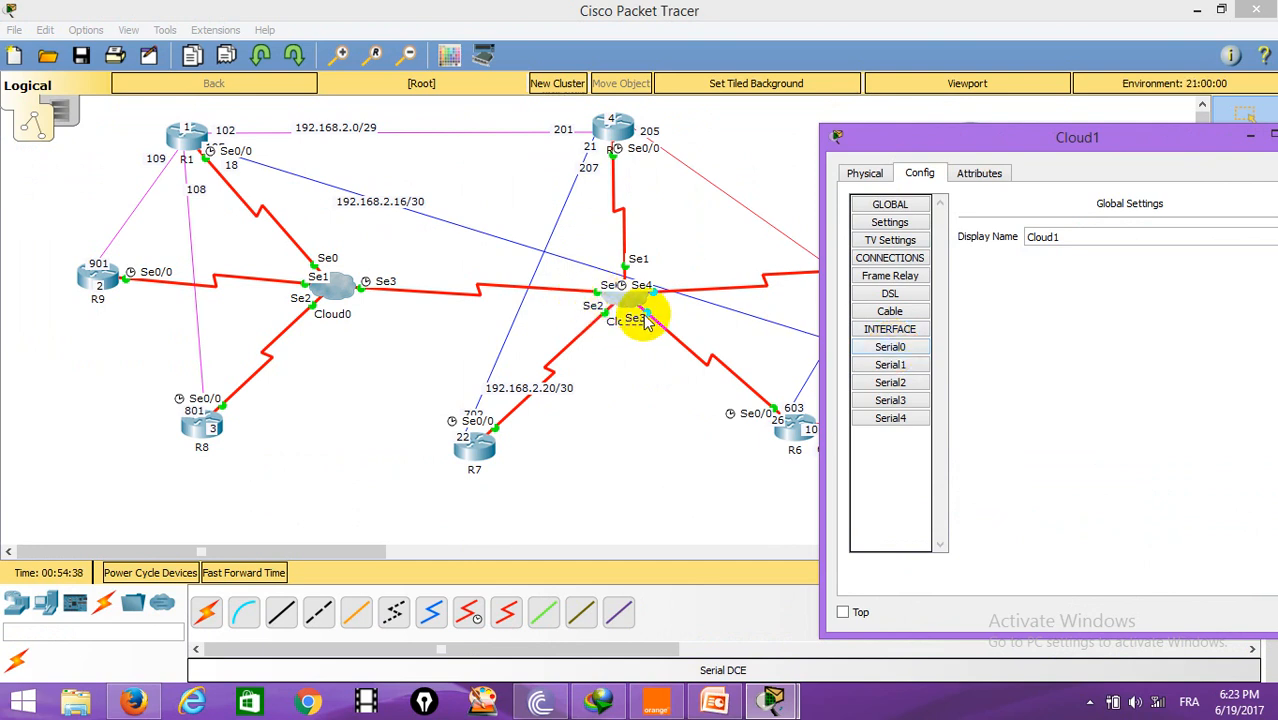
{"action": "left_click", "coordinate": [600, 295]}
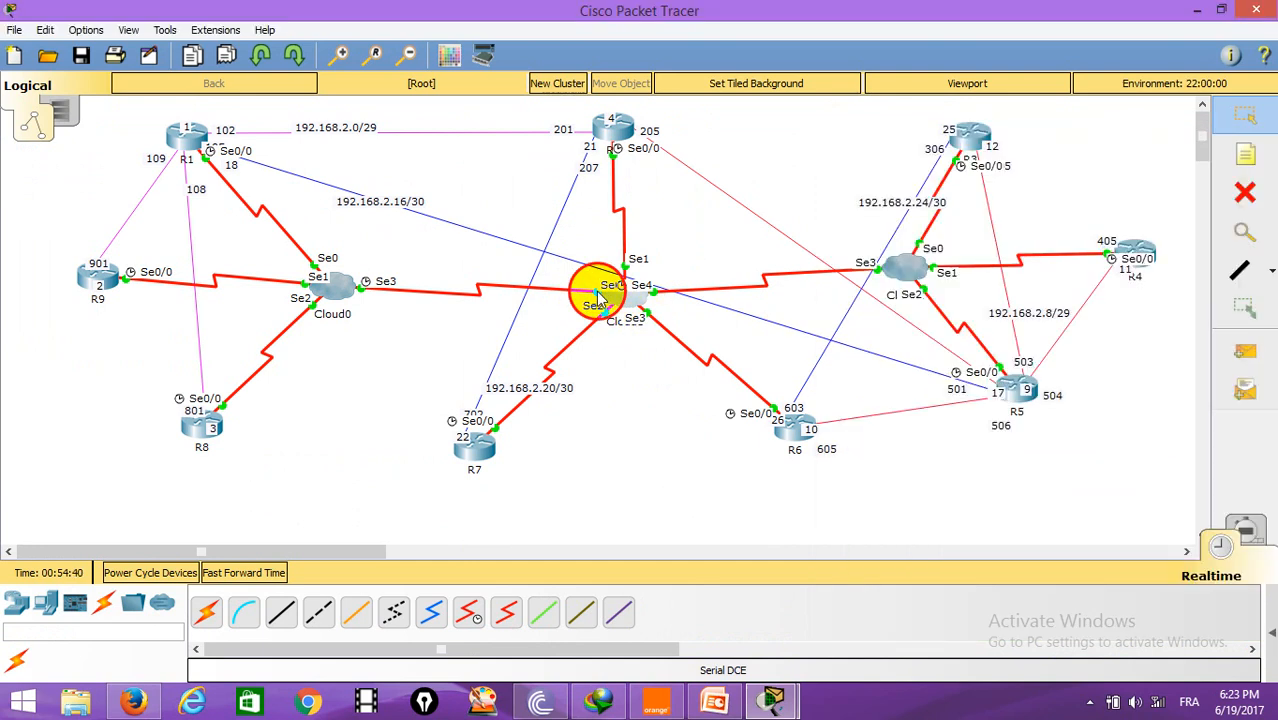
{"action": "left_click", "coordinate": [622, 303]}
{"action": "left_click", "coordinate": [652, 311]}
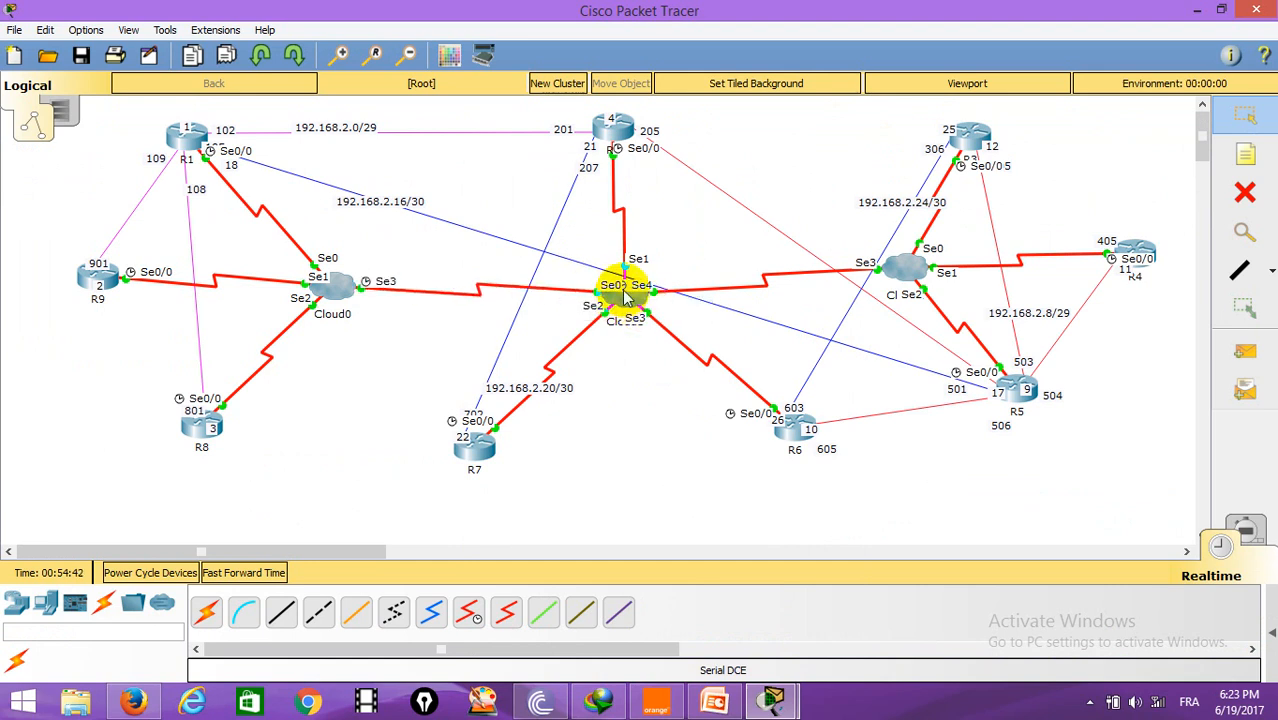
{"action": "left_click", "coordinate": [624, 294]}
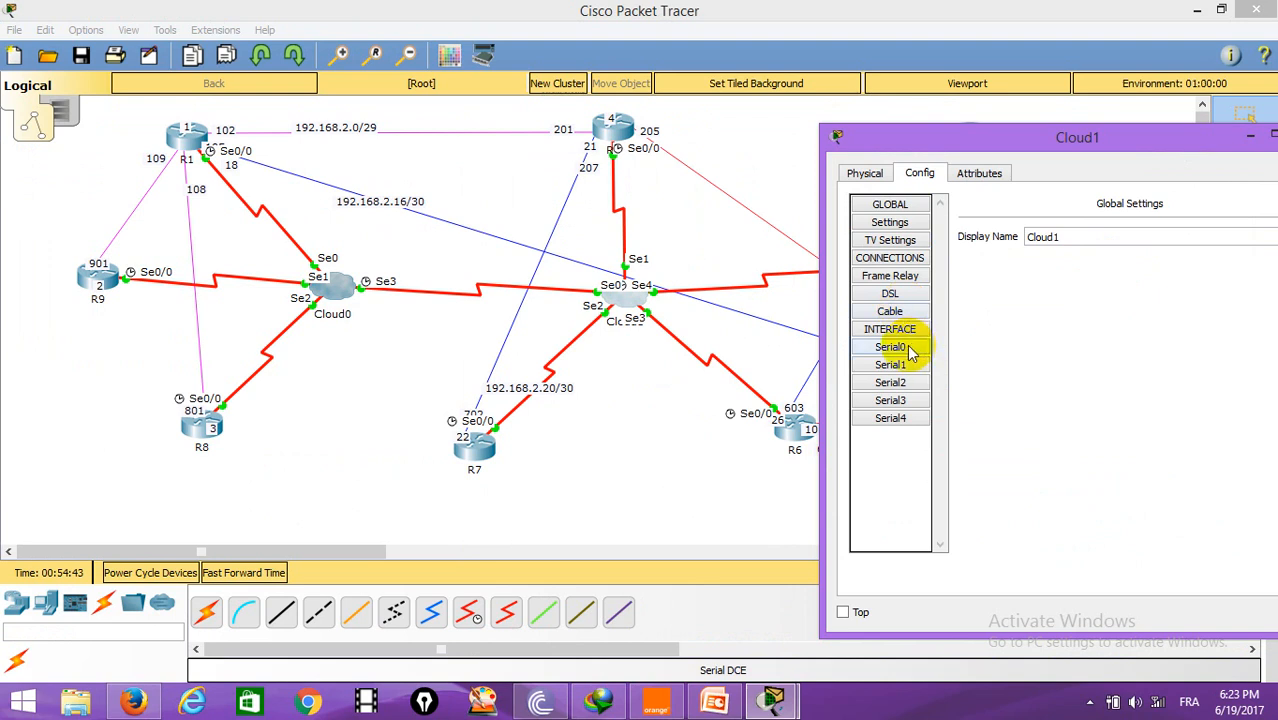
Step: Add DLCI 702 named R2-R7 on Cloud1's Serial1 port
{"action": "left_click", "coordinate": [890, 364]}
{"action": "left_click", "coordinate": [1007, 280]}
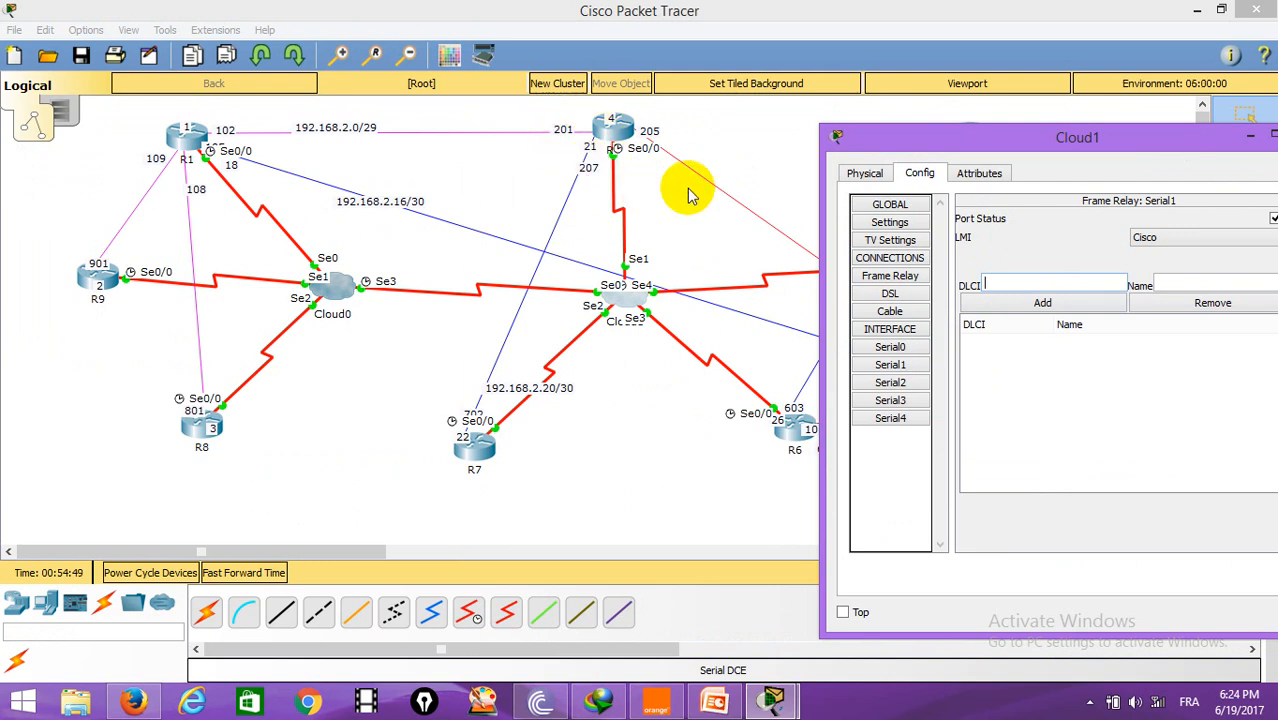
{"action": "left_click", "coordinate": [548, 652]}
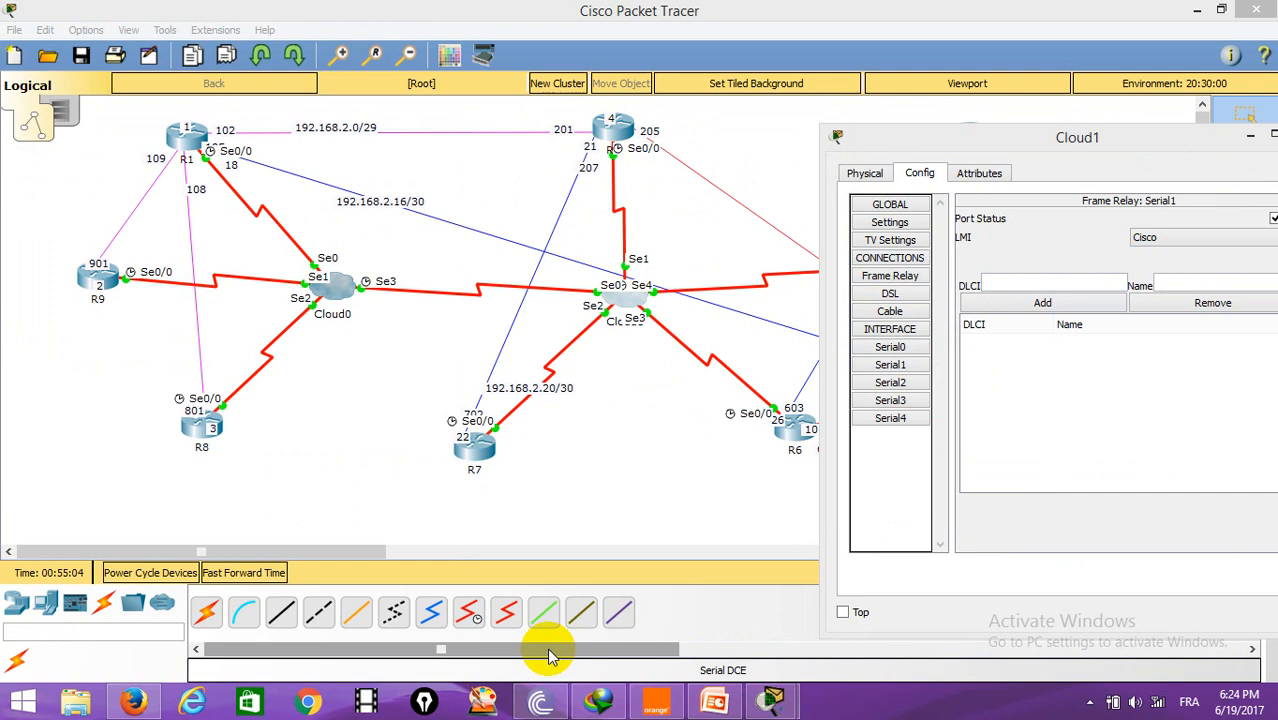
{"action": "left_click", "coordinate": [893, 365]}
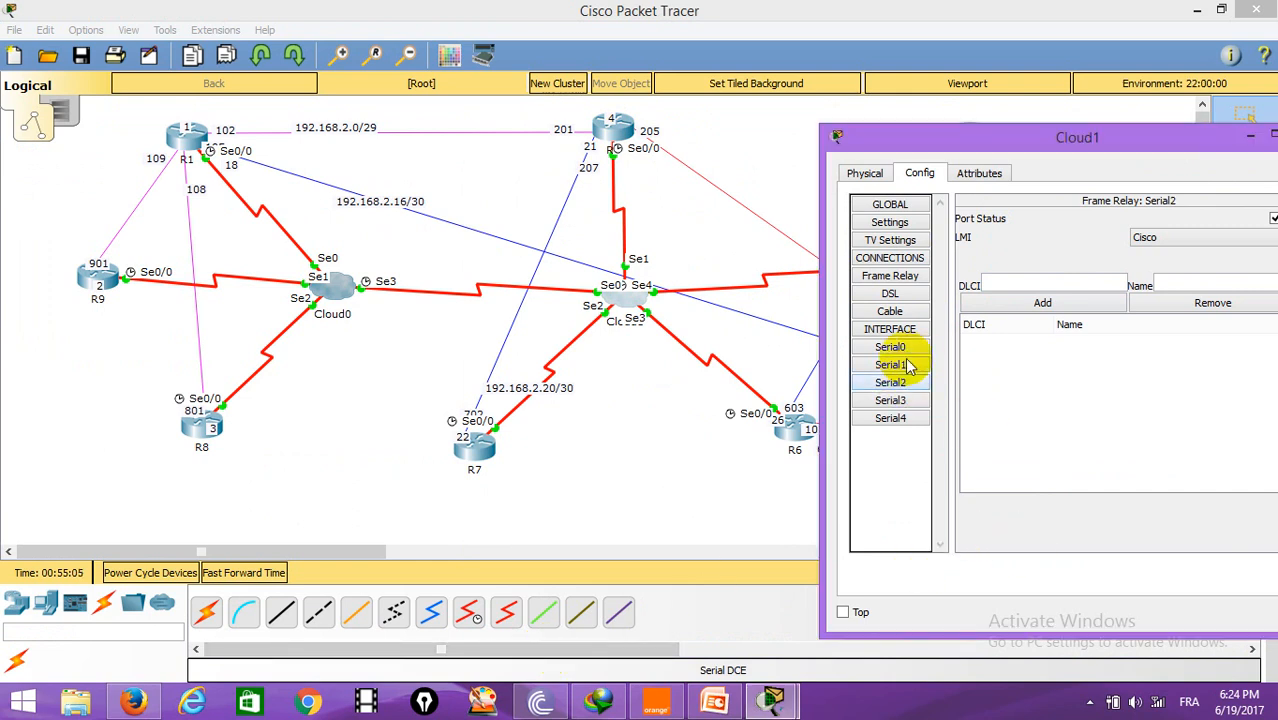
{"action": "left_click", "coordinate": [1085, 282]}
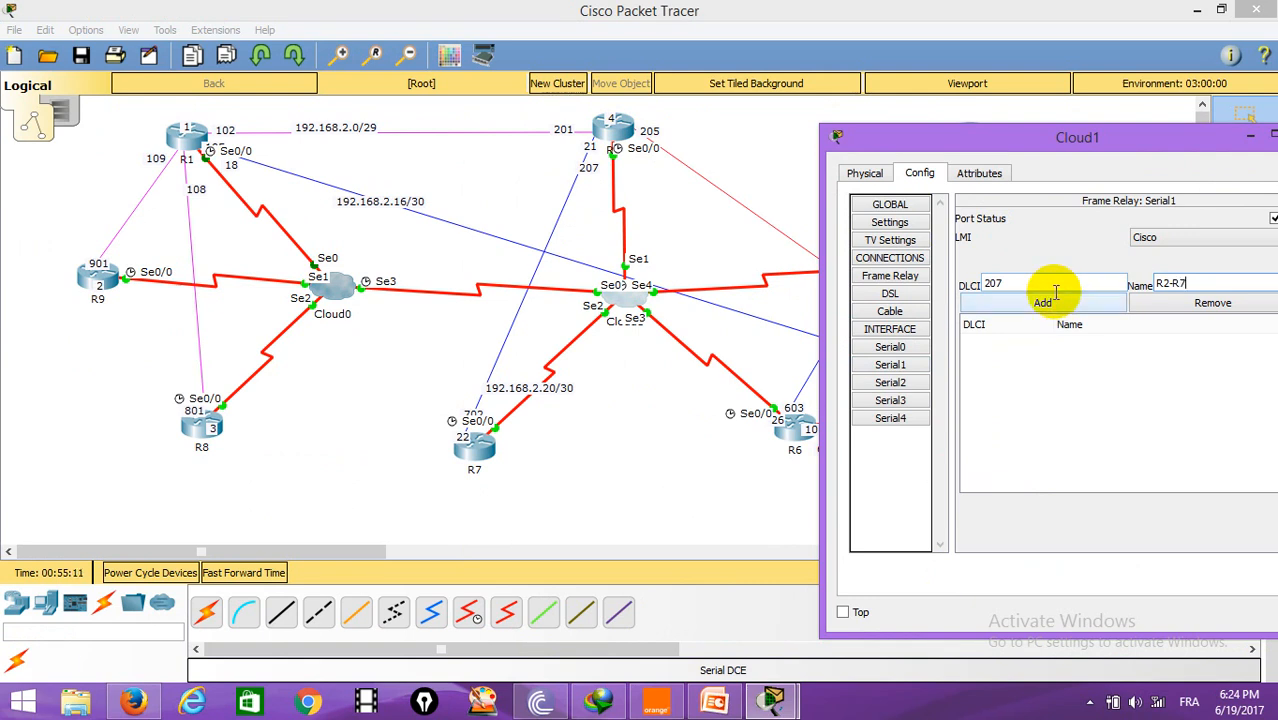
{"action": "left_click_drag", "start_coordinate": [1024, 284], "coordinate": [972, 290]}
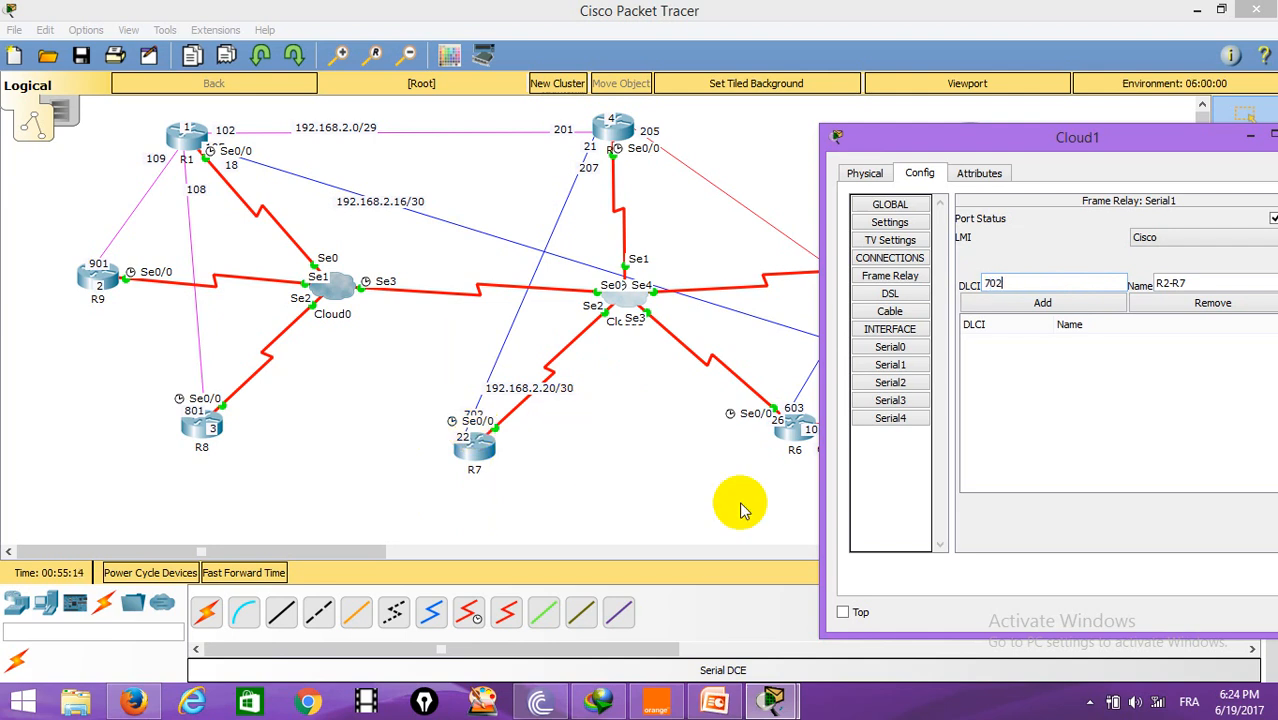
{"action": "left_click", "coordinate": [1043, 303]}
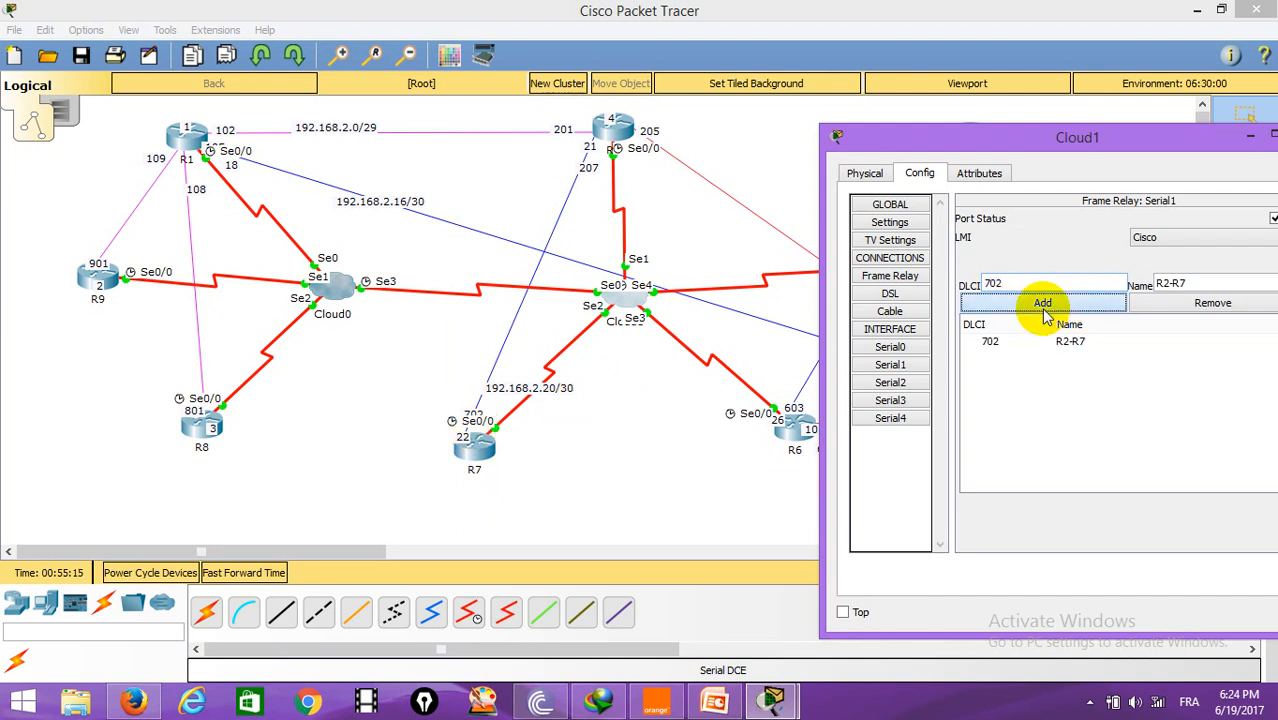
Step: Add DLCI 205 named R2-R5 on Cloud1's Serial1 port
{"action": "left_click_drag", "start_coordinate": [965, 137], "coordinate": [718, 305]}
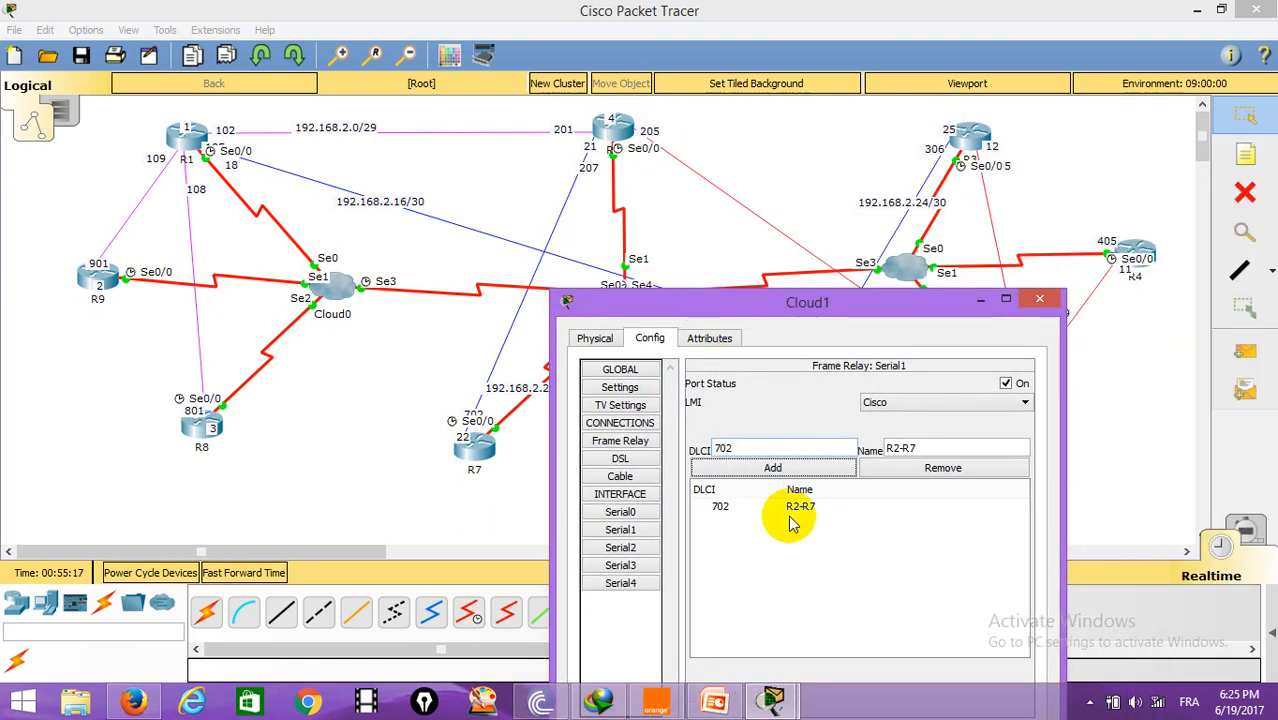
{"action": "left_click_drag", "start_coordinate": [744, 448], "coordinate": [641, 440]}
{"action": "type", "text": "205"}
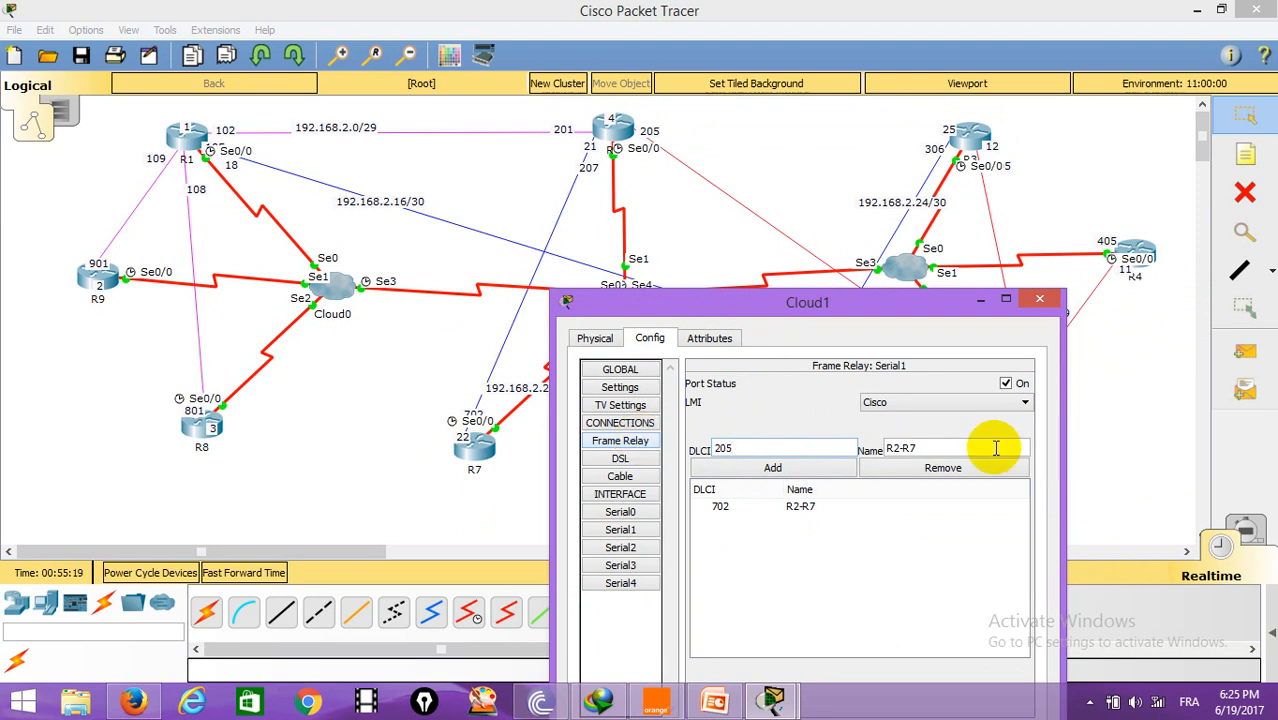
{"action": "left_click", "coordinate": [958, 450]}
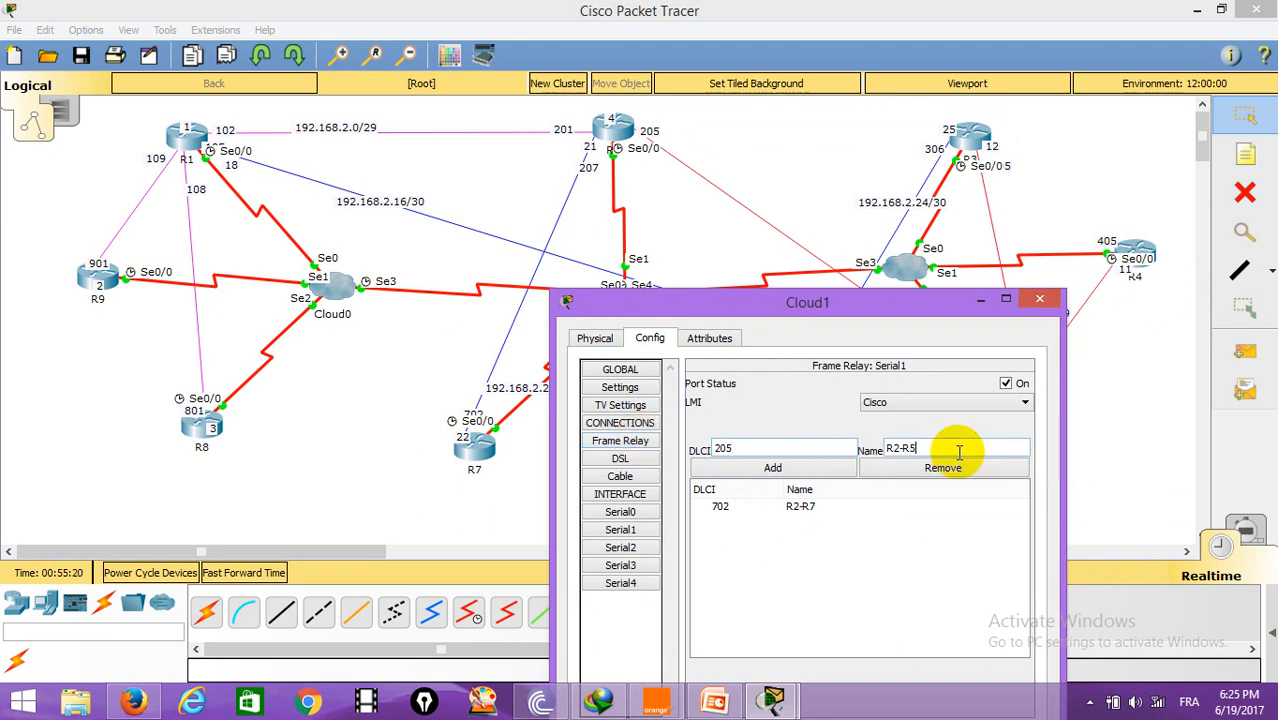
{"action": "left_click", "coordinate": [808, 469]}
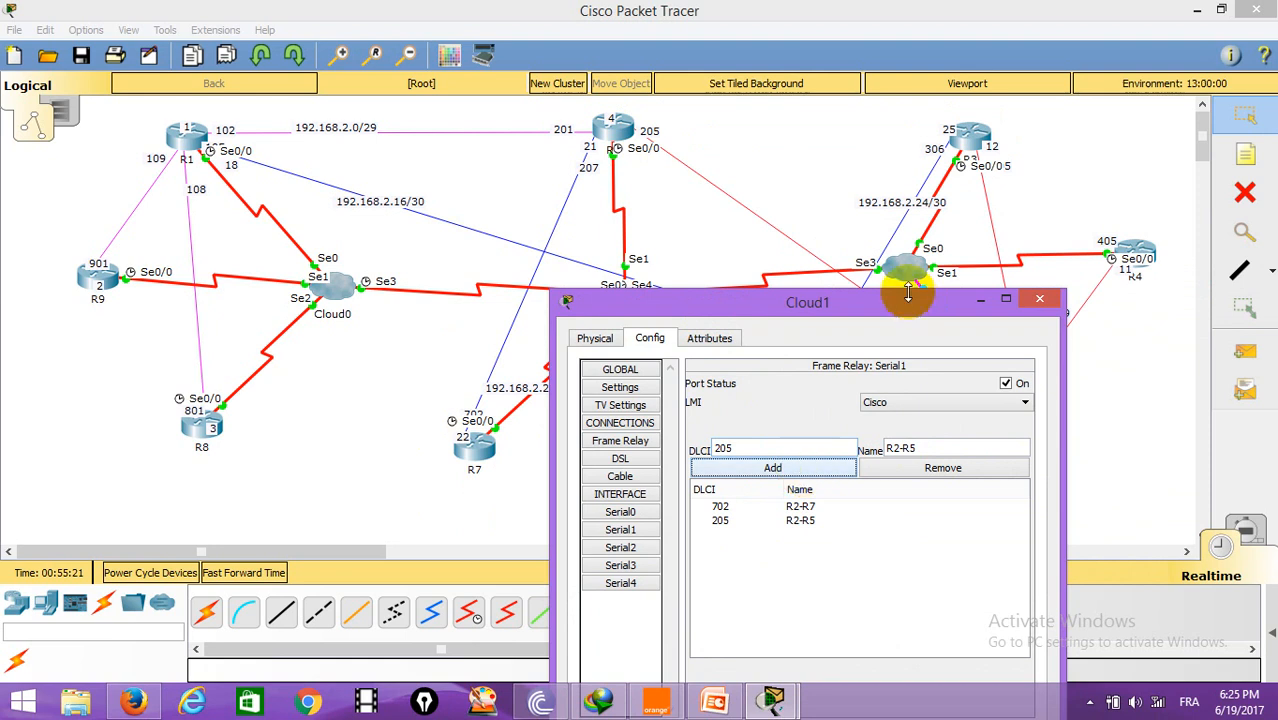
Step: Add DLCI 207 named R7-R2 on Cloud1's Serial2 port
{"action": "left_click_drag", "start_coordinate": [891, 316], "coordinate": [1106, 186]}
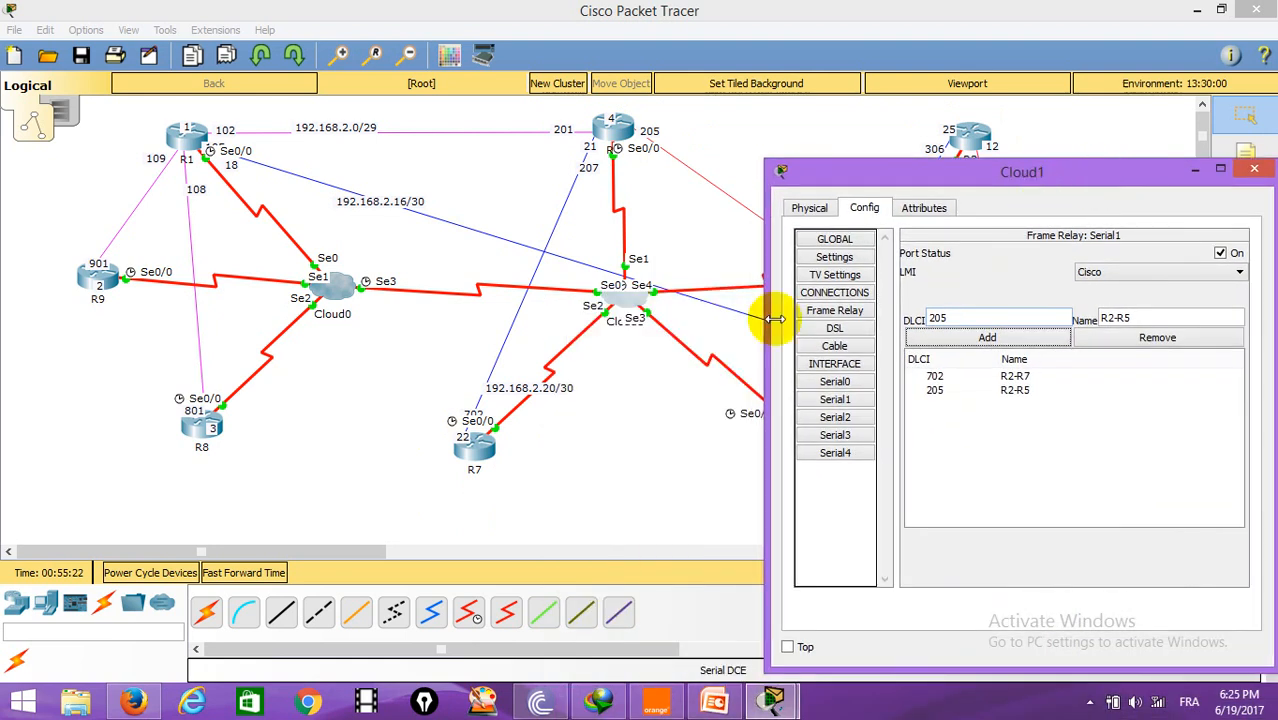
{"action": "left_click", "coordinate": [835, 417]}
{"action": "left_click", "coordinate": [984, 319]}
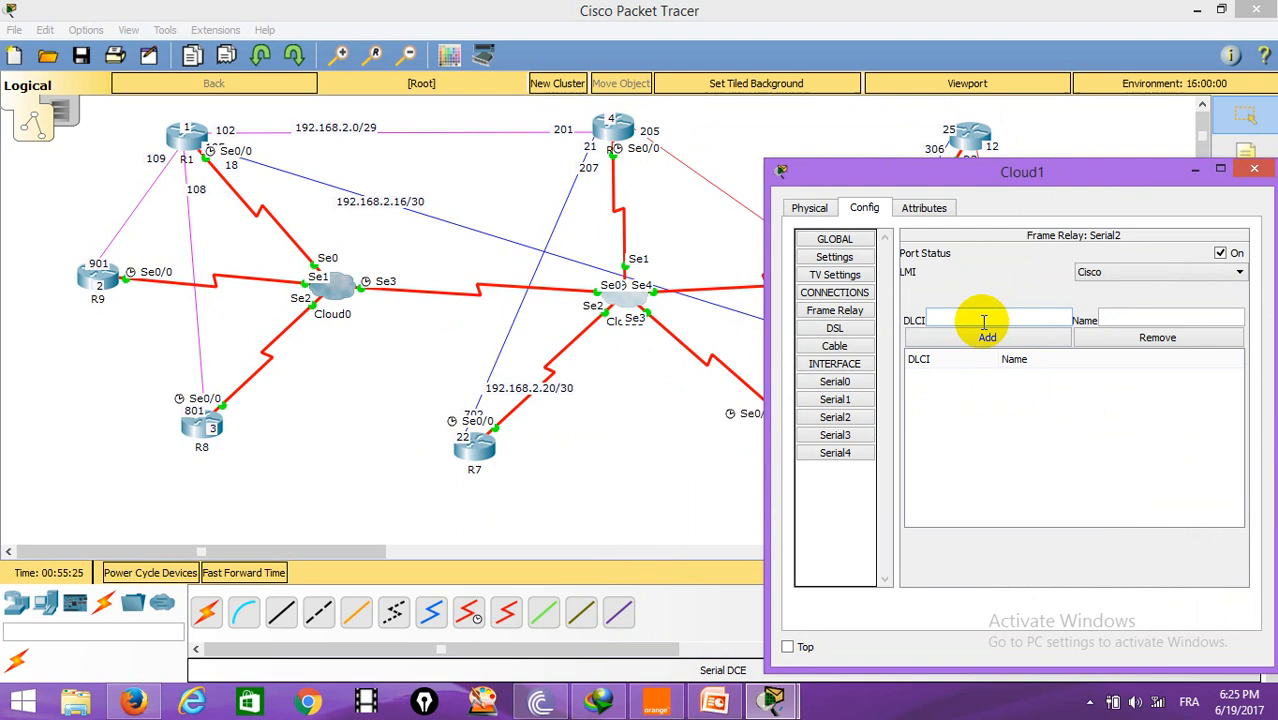
{"action": "key", "text": "Tab"}
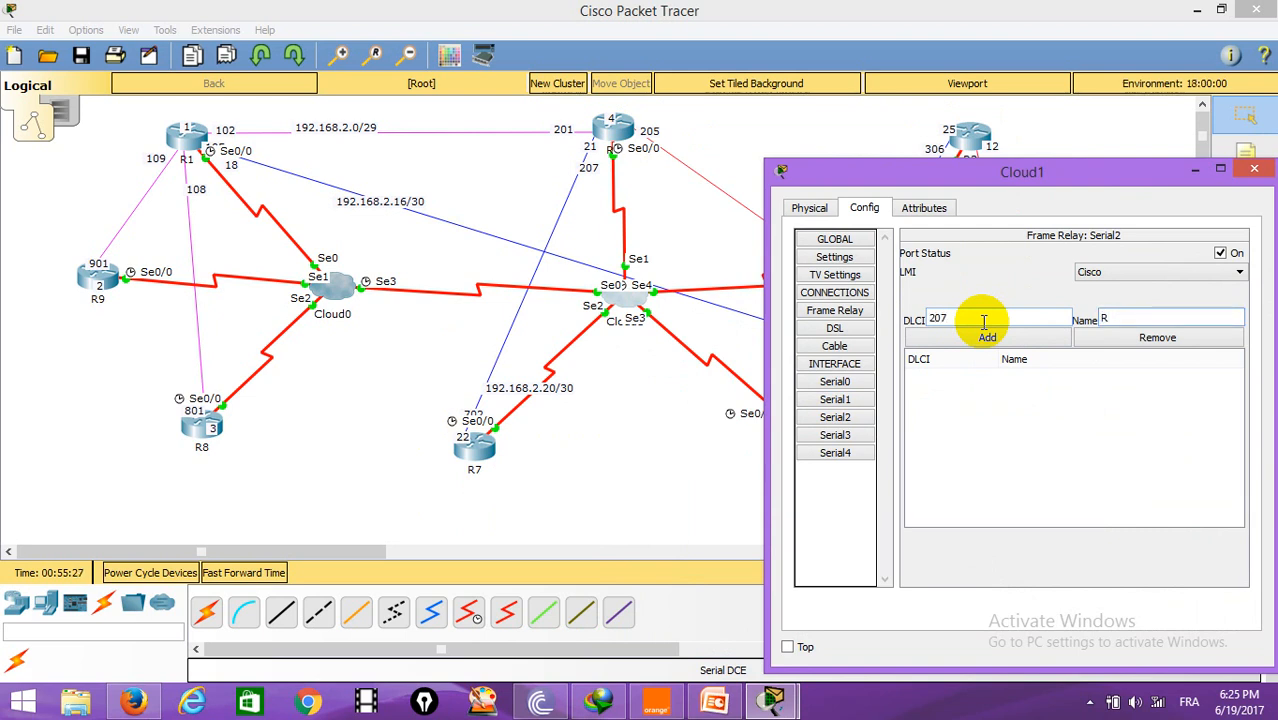
{"action": "type", "text": "R7-R2"}
{"action": "left_click", "coordinate": [974, 342]}
{"action": "left_click_drag", "start_coordinate": [1075, 171], "coordinate": [364, 224]}
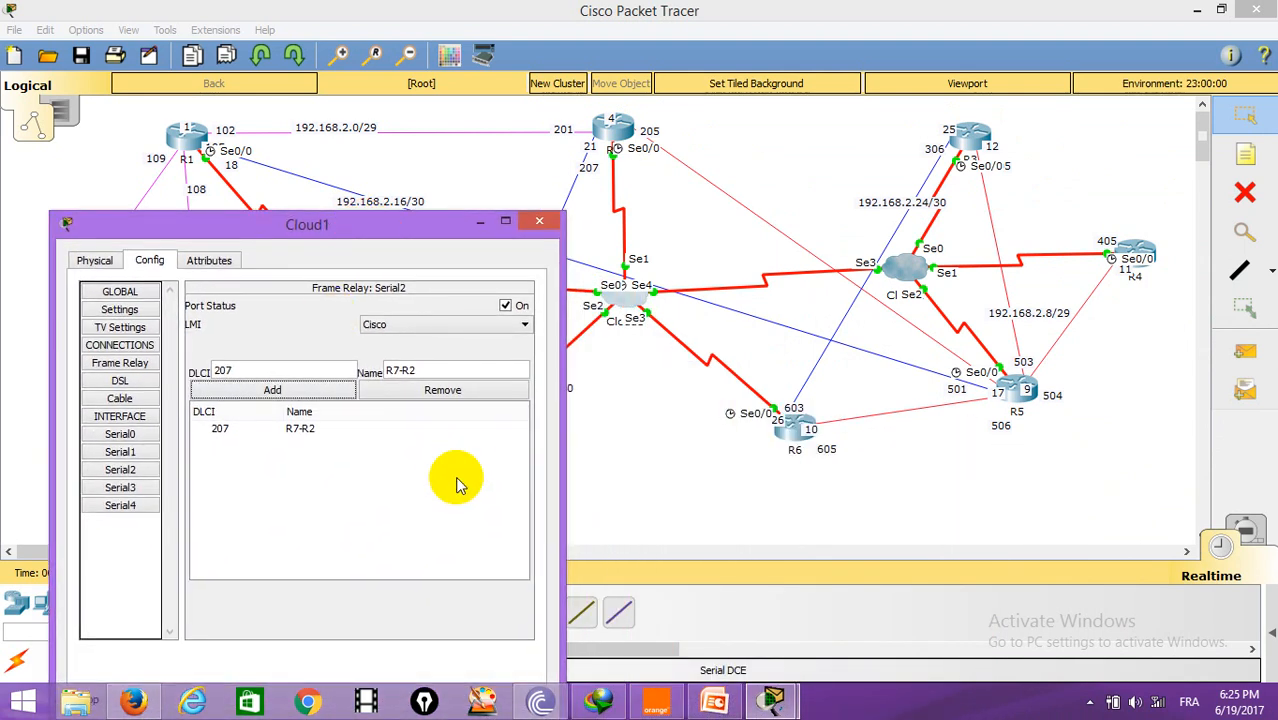
Step: Add DLCI 306 named R6-R3 on Cloud1's Serial3 port
{"action": "left_click", "coordinate": [120, 487]}
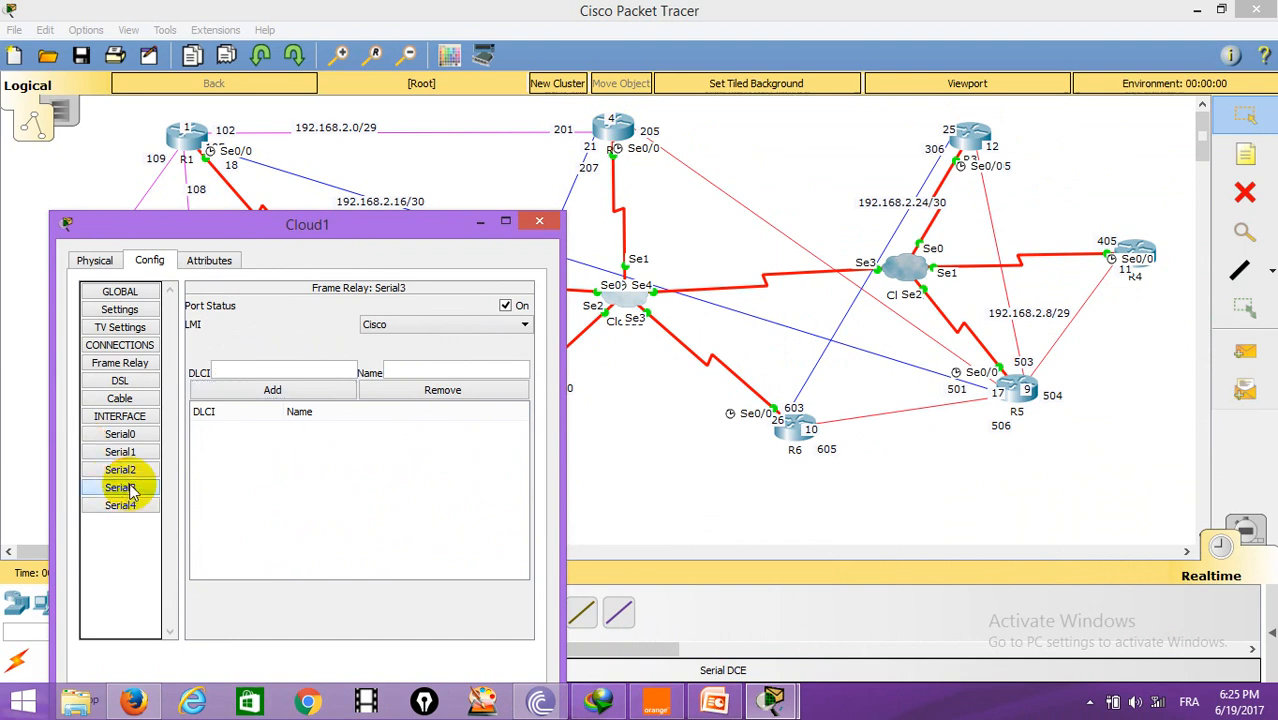
{"action": "left_click", "coordinate": [304, 373]}
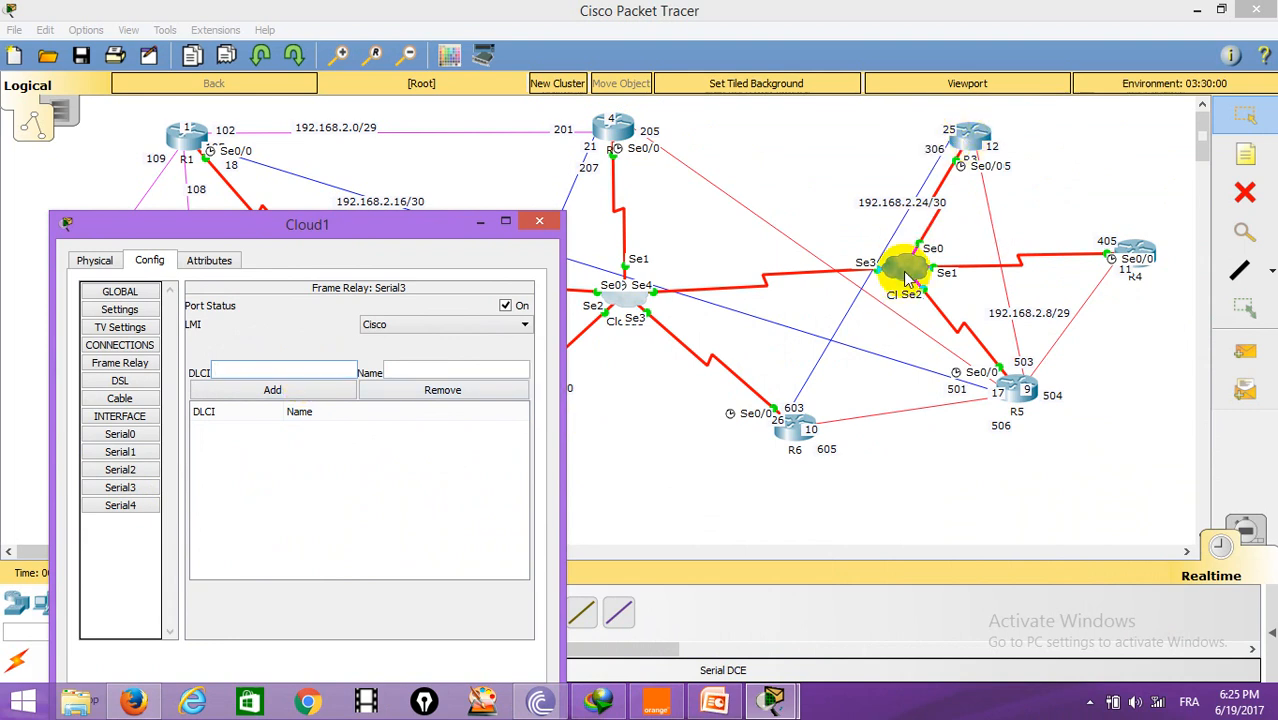
{"action": "key", "text": "Tab"}
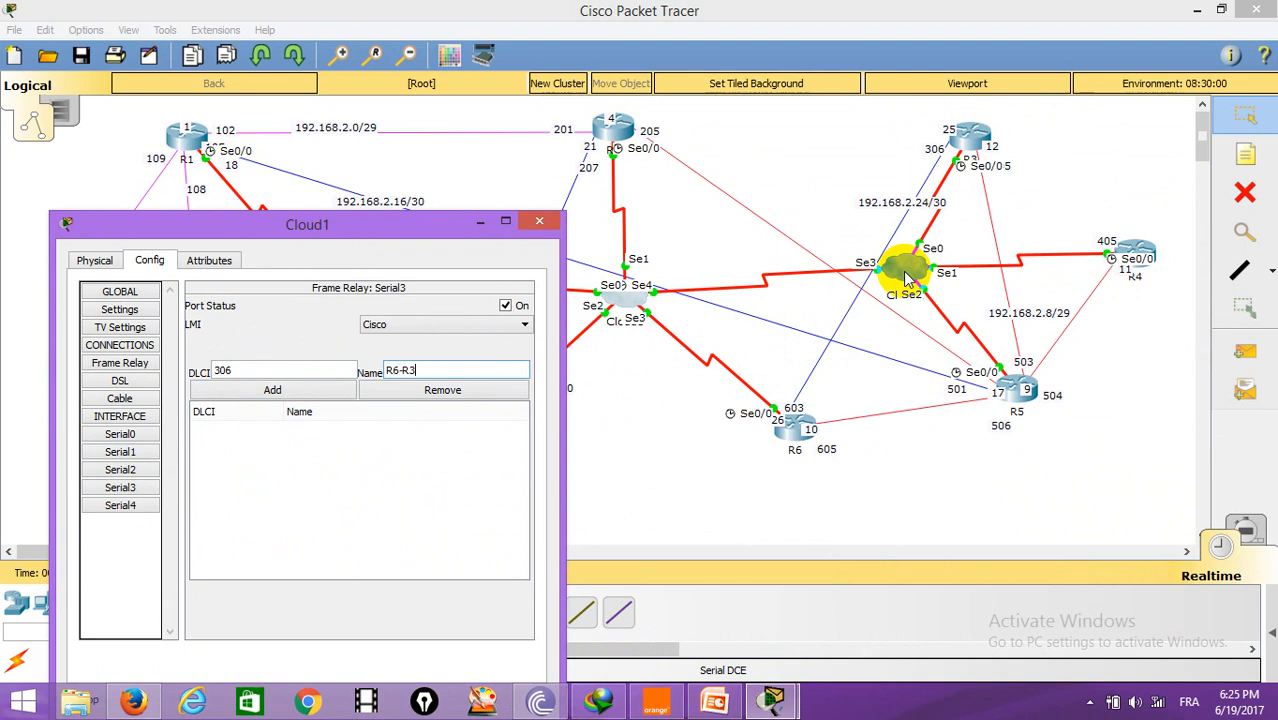
{"action": "left_click", "coordinate": [280, 392]}
{"action": "left_click_drag", "start_coordinate": [414, 222], "coordinate": [1184, 100]}
Step: Add DLCI 201 named R2-R1 on Cloud1's Serial0 port
{"action": "left_click", "coordinate": [880, 302]}
{"action": "left_click", "coordinate": [1052, 238]}
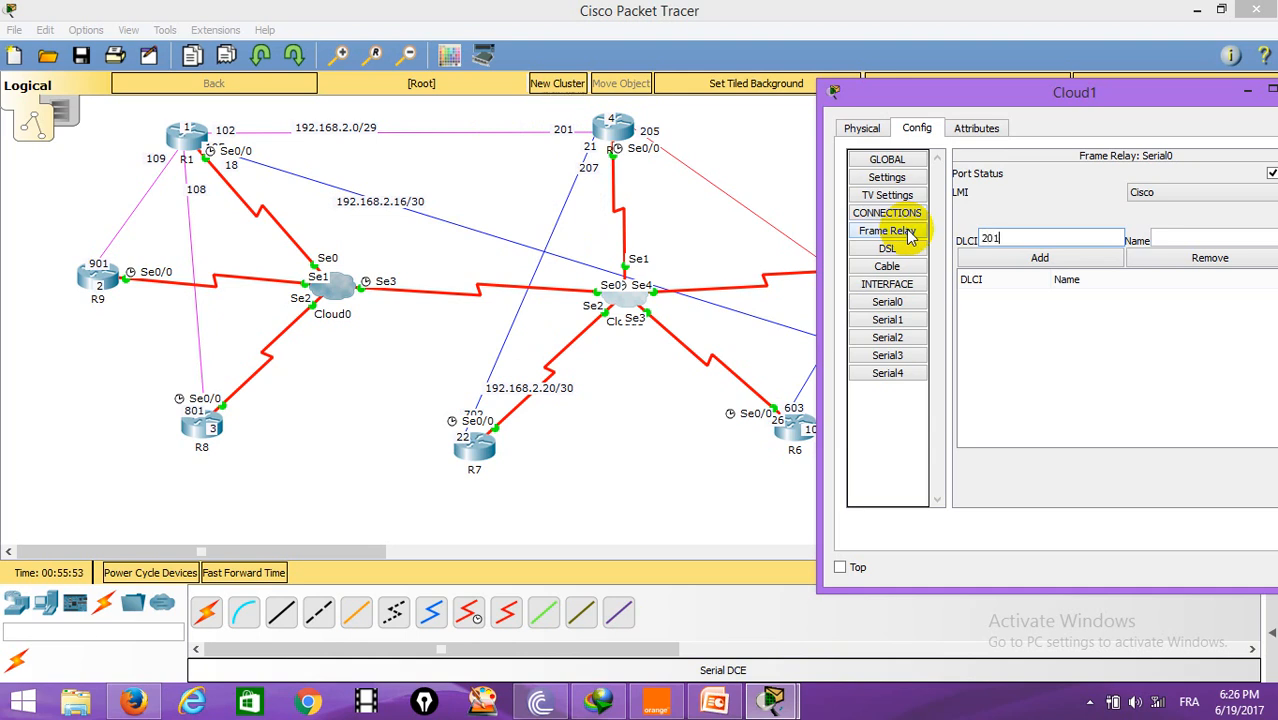
{"action": "key", "text": "Tab"}
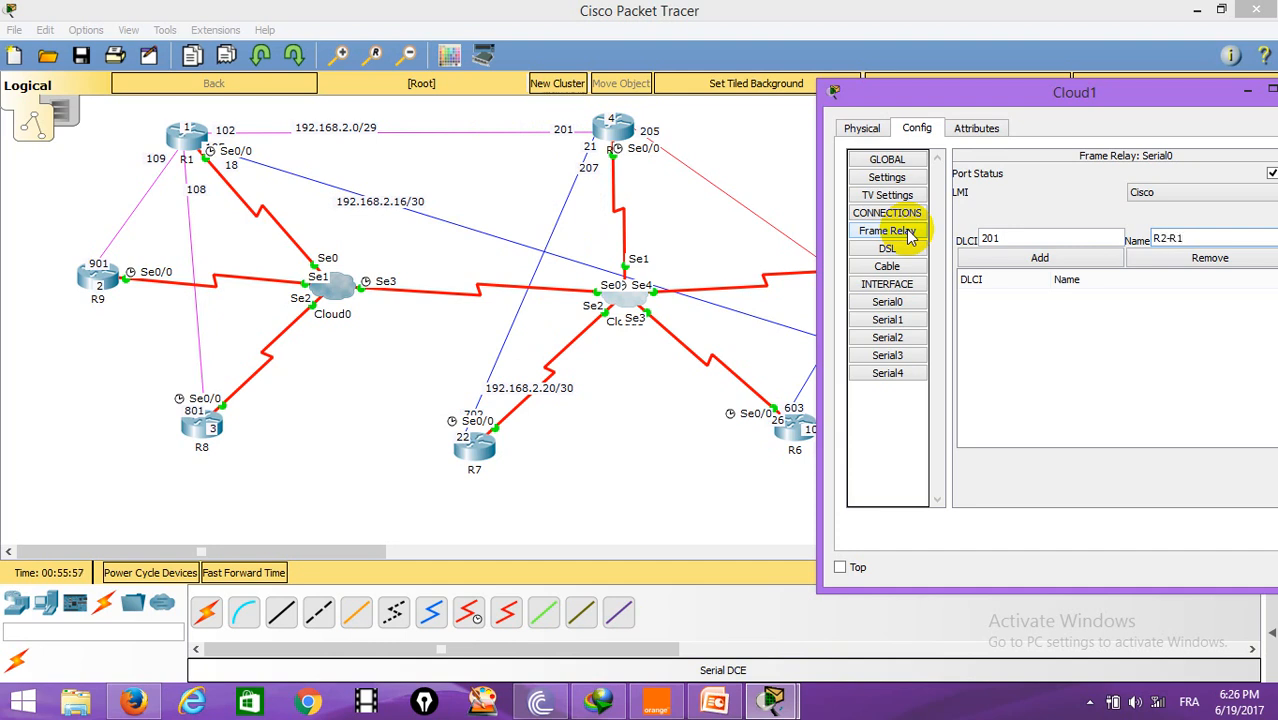
{"action": "left_click", "coordinate": [1040, 259]}
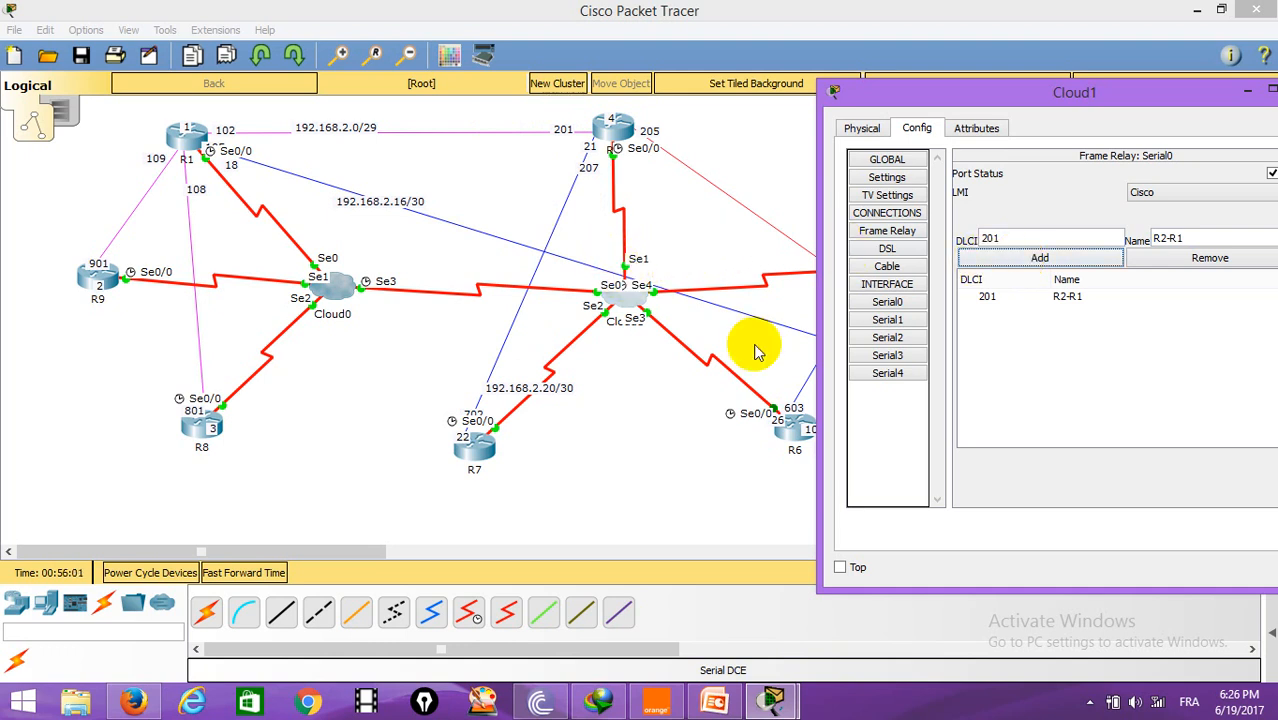
Step: Add DLCI 201 named R2-R1 on Cloud1's Serial1 port
{"action": "left_click", "coordinate": [887, 319]}
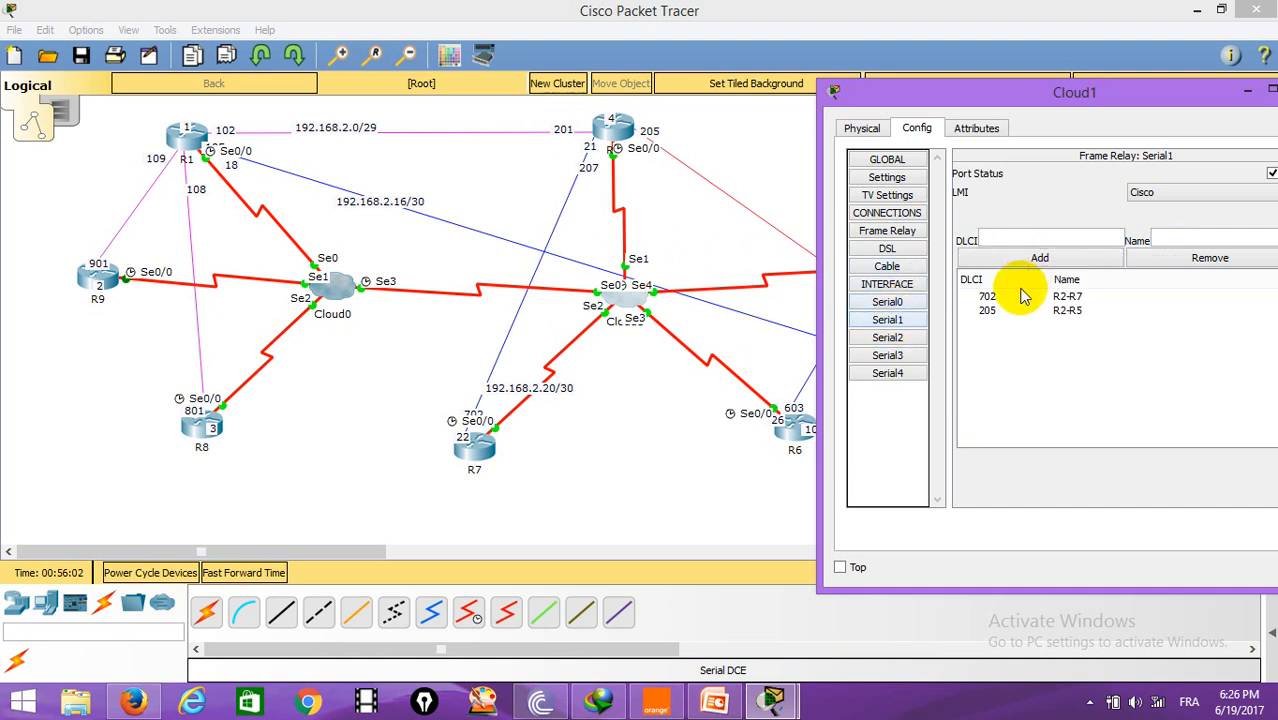
{"action": "left_click", "coordinate": [1045, 232]}
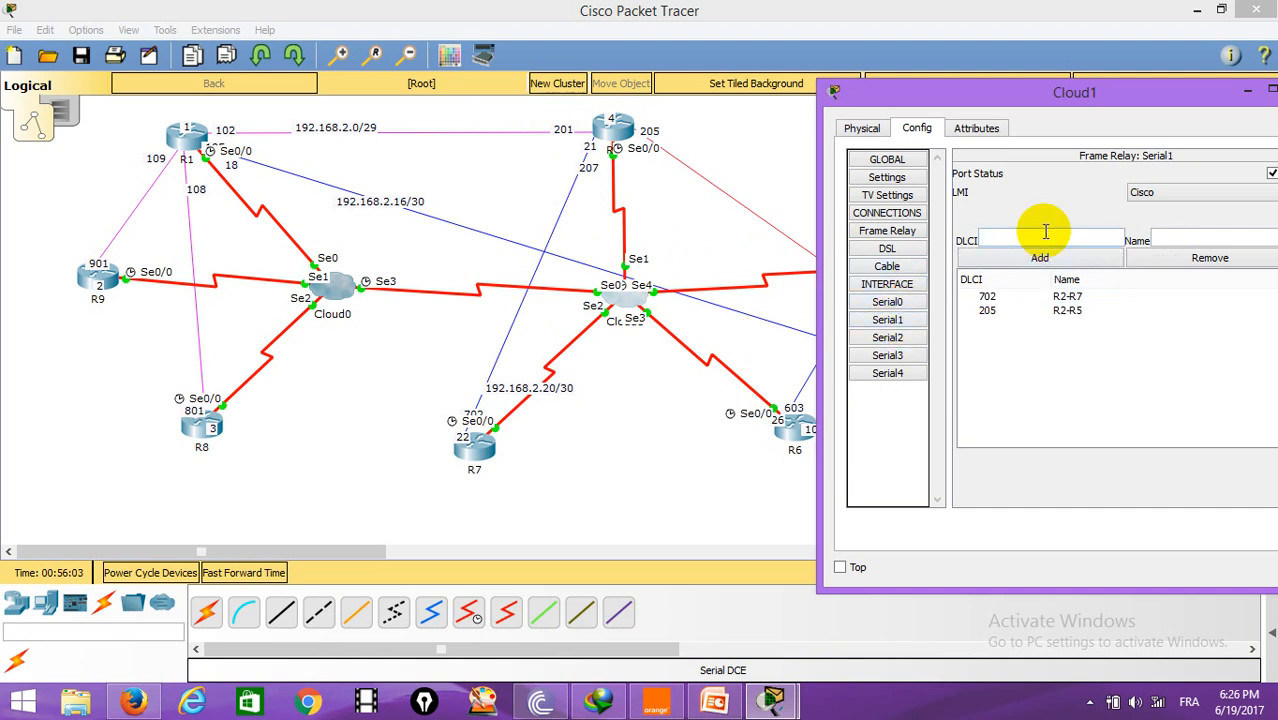
{"action": "key", "text": "Tab"}
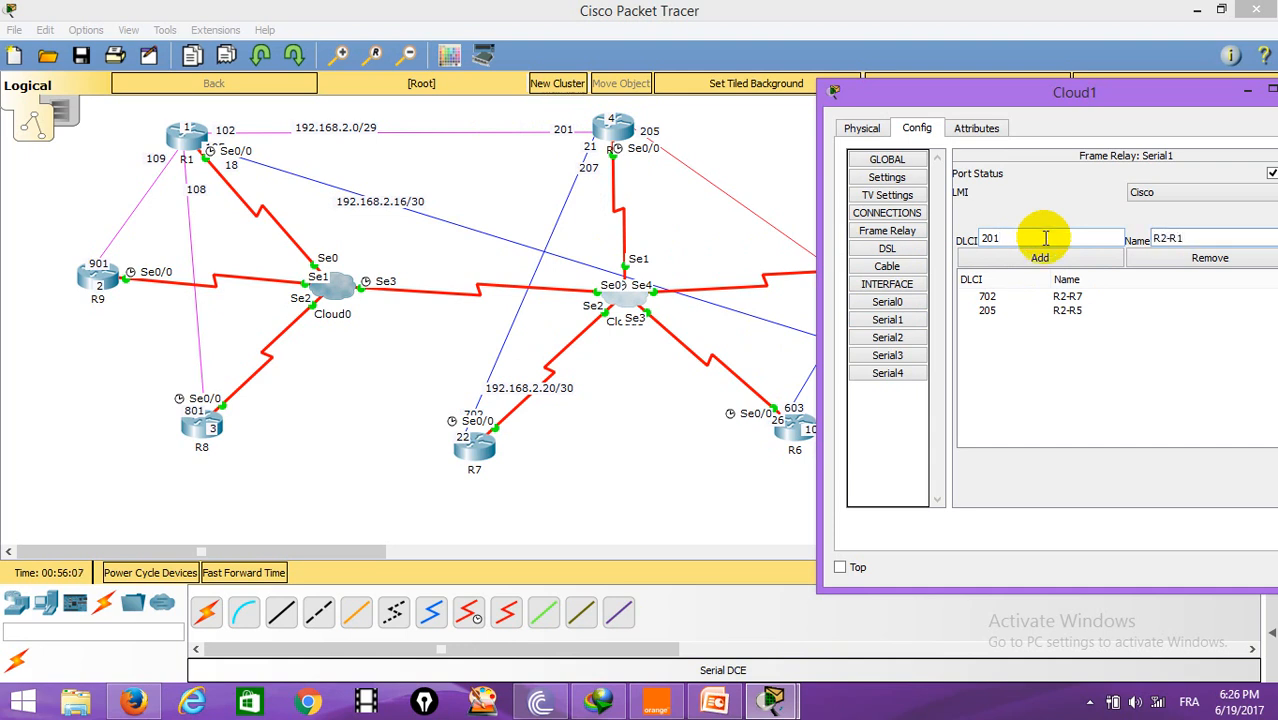
{"action": "left_click", "coordinate": [1040, 262]}
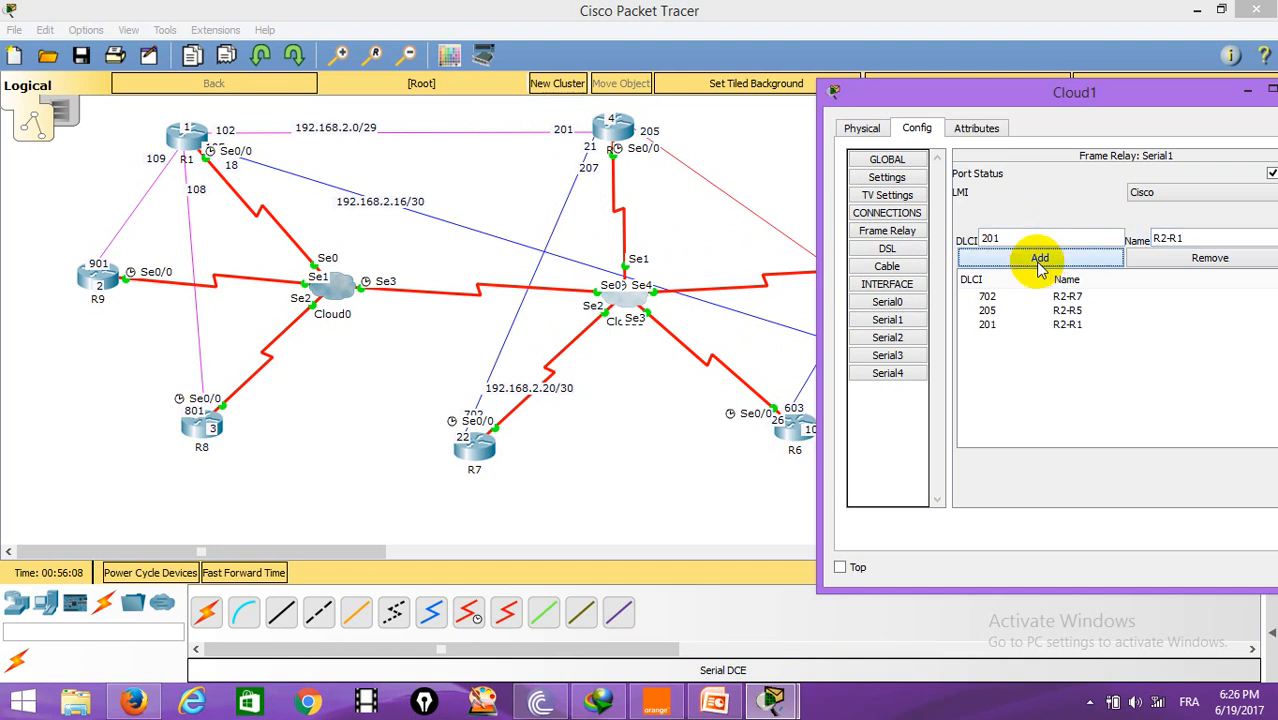
Step: Remove the DLCI 201 entry from Serial0 and add DLCI 102 named R1-R2 there instead
{"action": "left_click", "coordinate": [900, 306]}
{"action": "left_click", "coordinate": [1020, 297]}
{"action": "left_click", "coordinate": [1200, 260]}
{"action": "double_click", "coordinate": [1000, 240]}
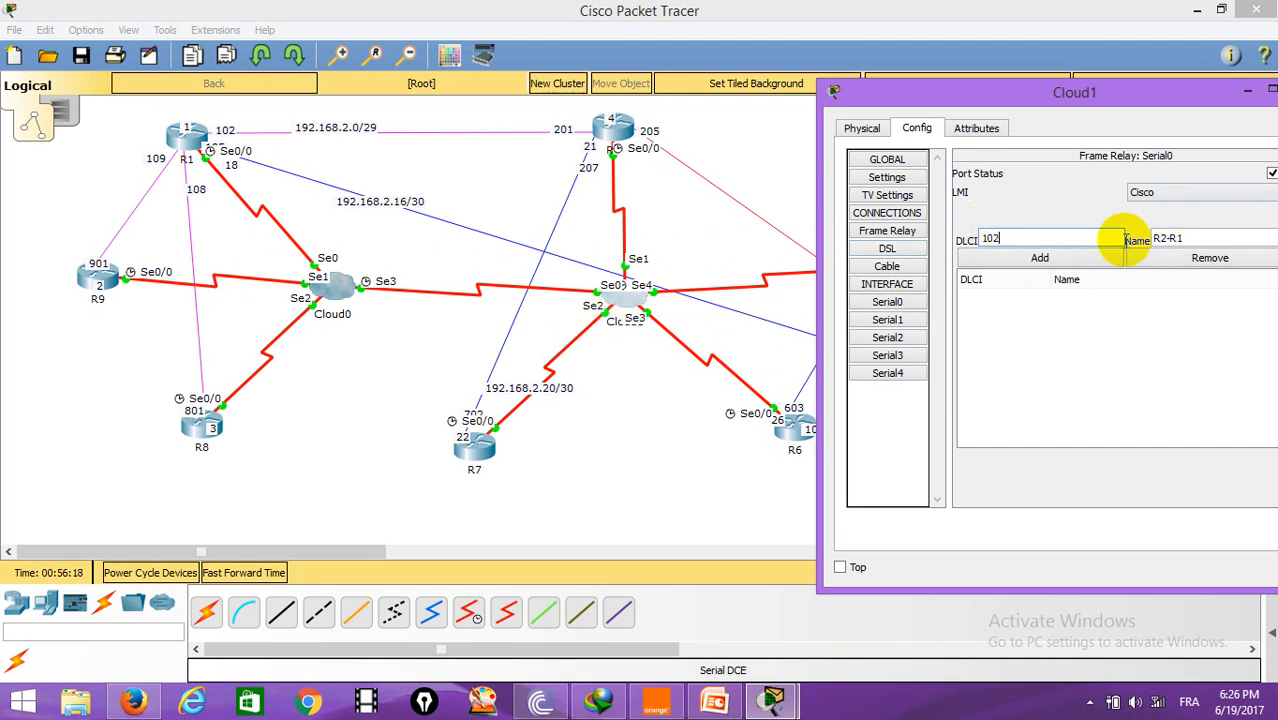
{"action": "left_click_drag", "start_coordinate": [1193, 238], "coordinate": [1098, 241]}
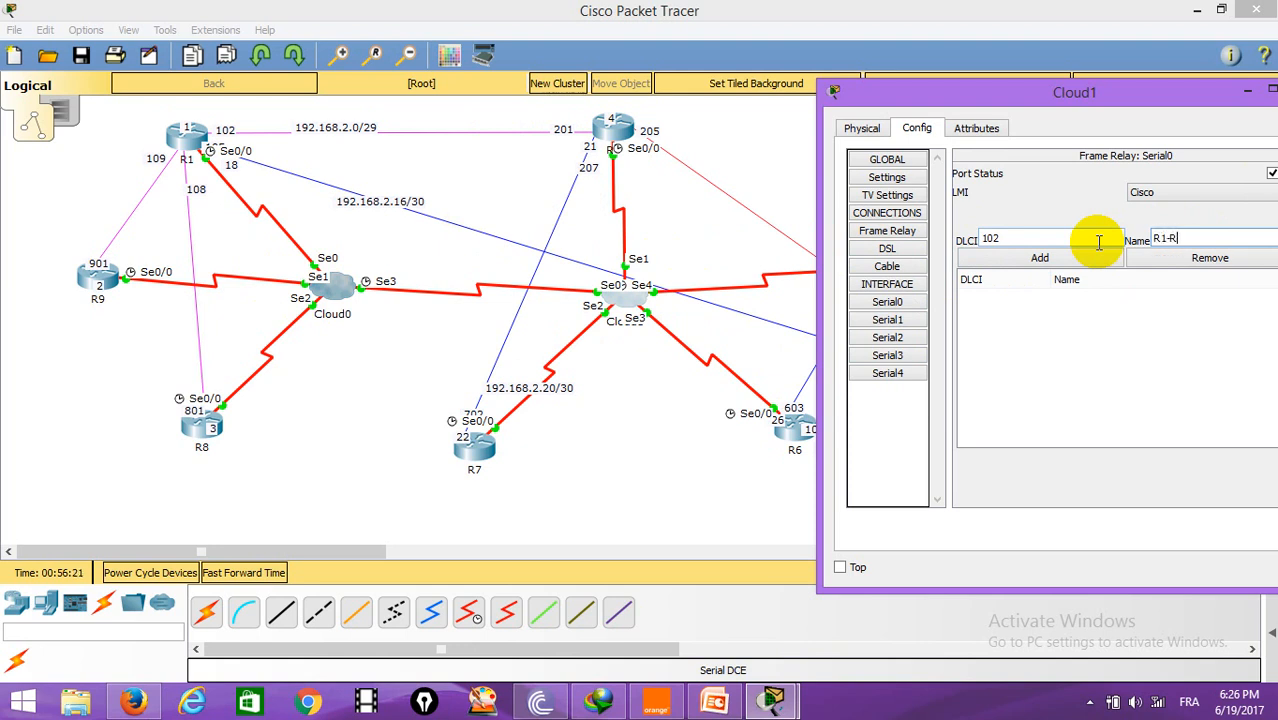
{"action": "left_click", "coordinate": [1065, 258]}
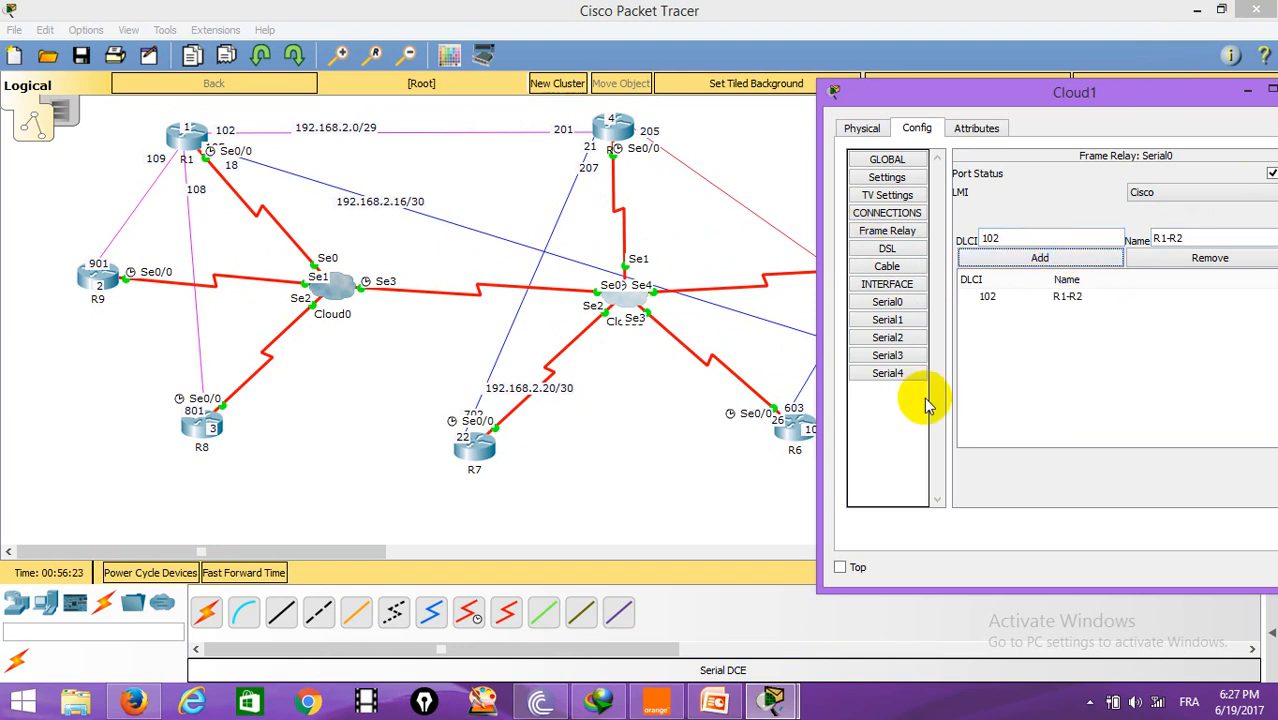
Step: Add DLCI 306 named R3-R6 and DLCI 205 named R2-R5 on Cloud1's Serial4 port
{"action": "left_click", "coordinate": [888, 373]}
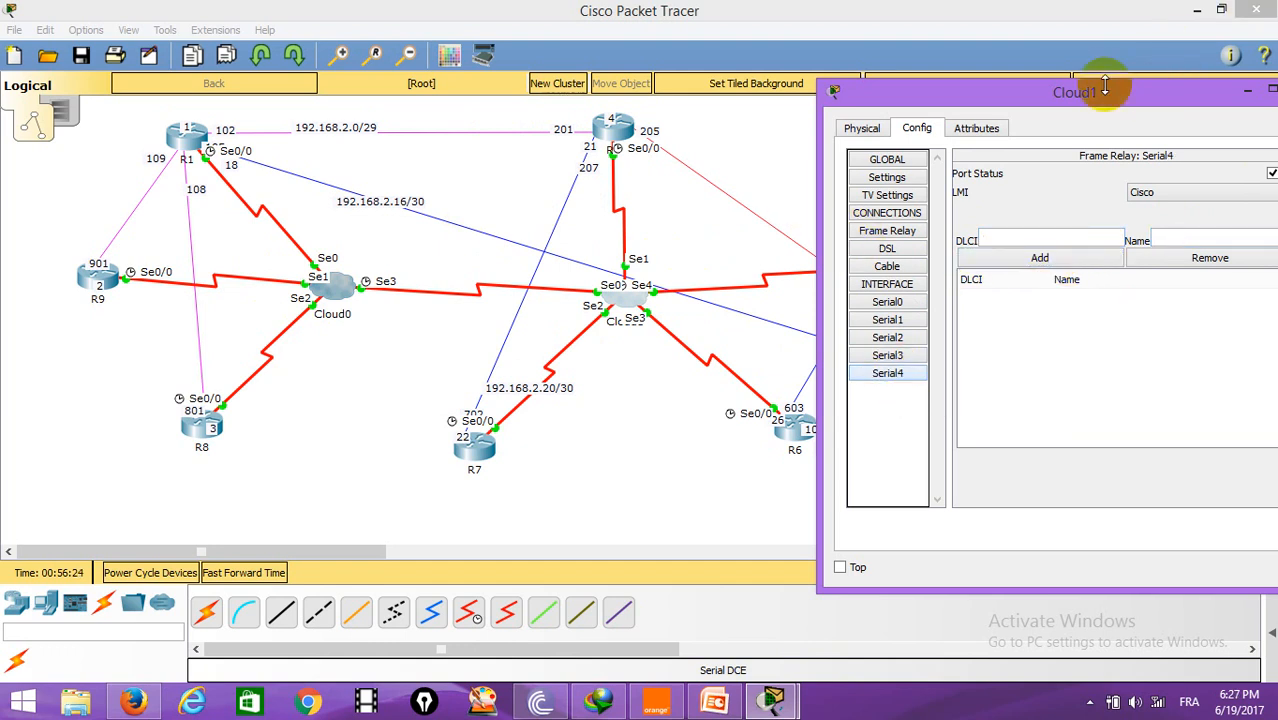
{"action": "left_click_drag", "start_coordinate": [1107, 92], "coordinate": [305, 107]}
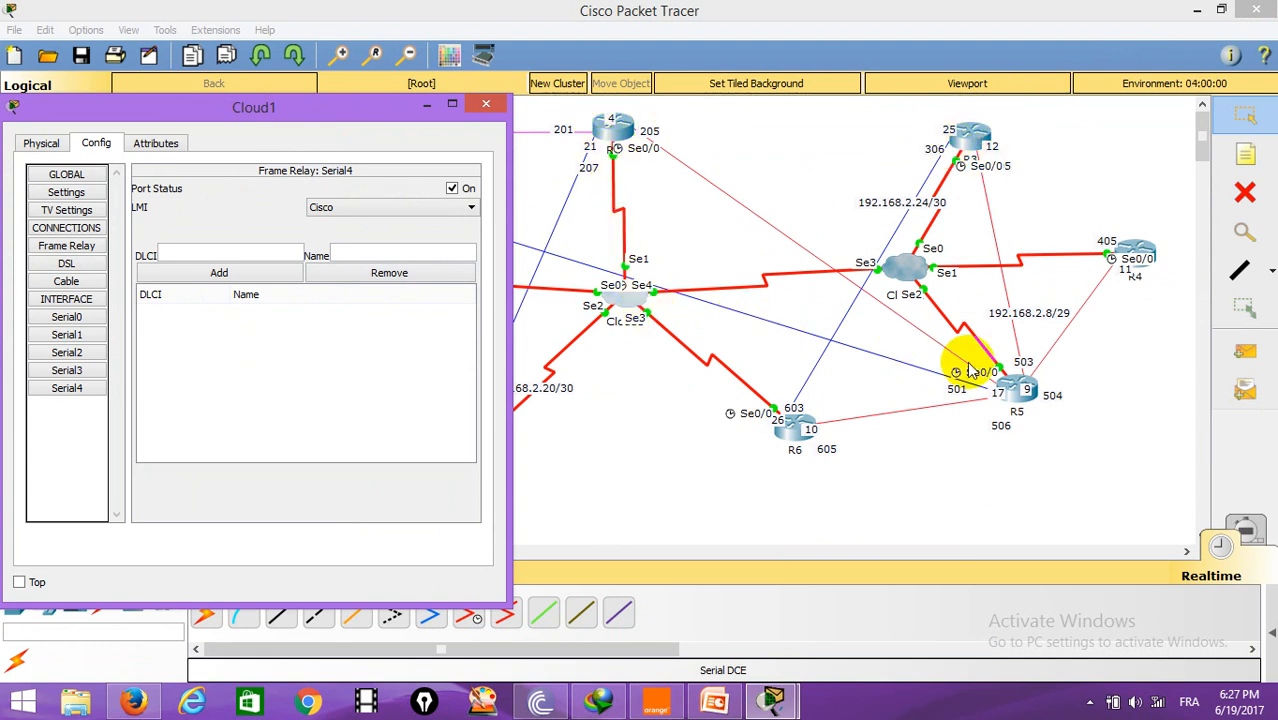
{"action": "left_click", "coordinate": [75, 386]}
{"action": "left_click", "coordinate": [251, 252]}
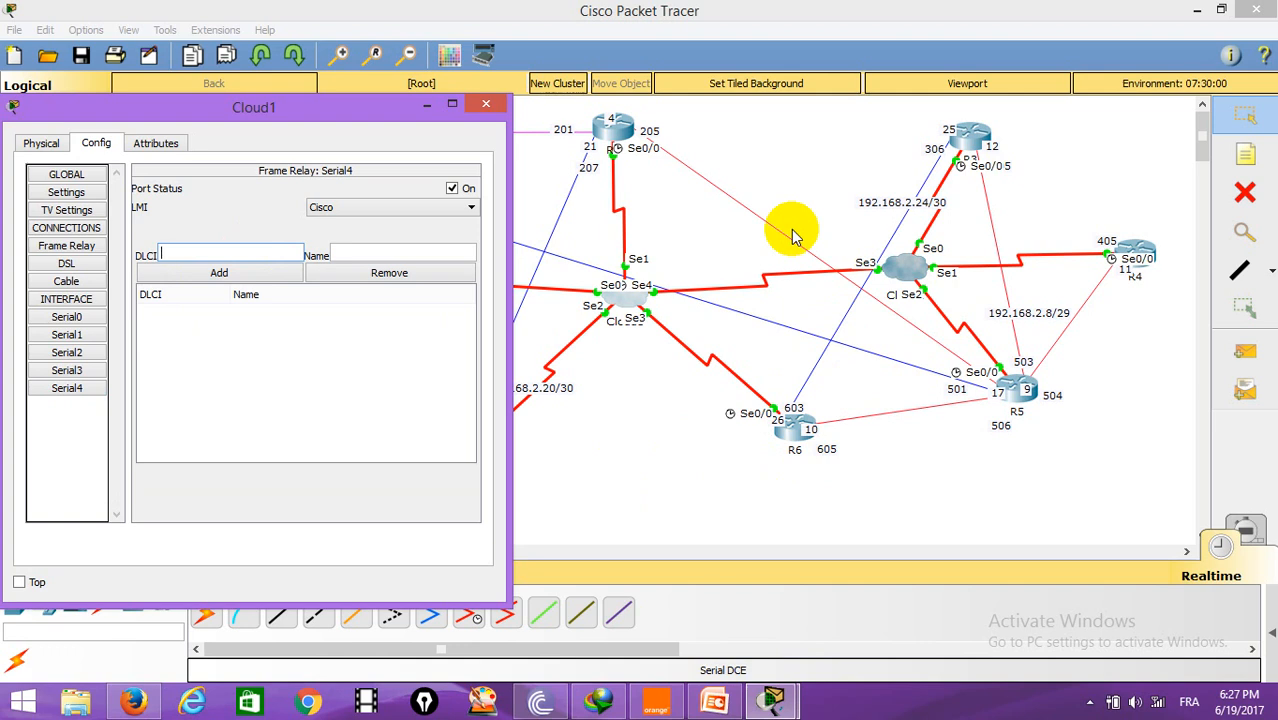
{"action": "key", "text": "Tab"}
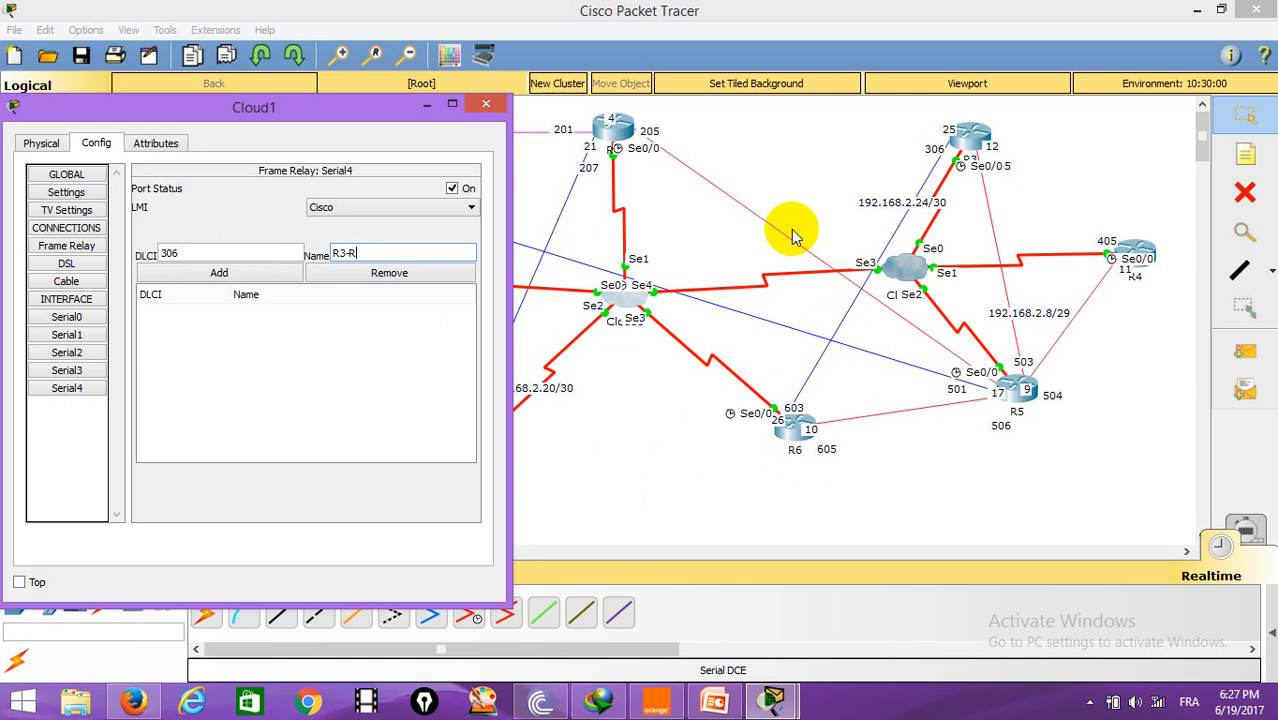
{"action": "left_click", "coordinate": [218, 272]}
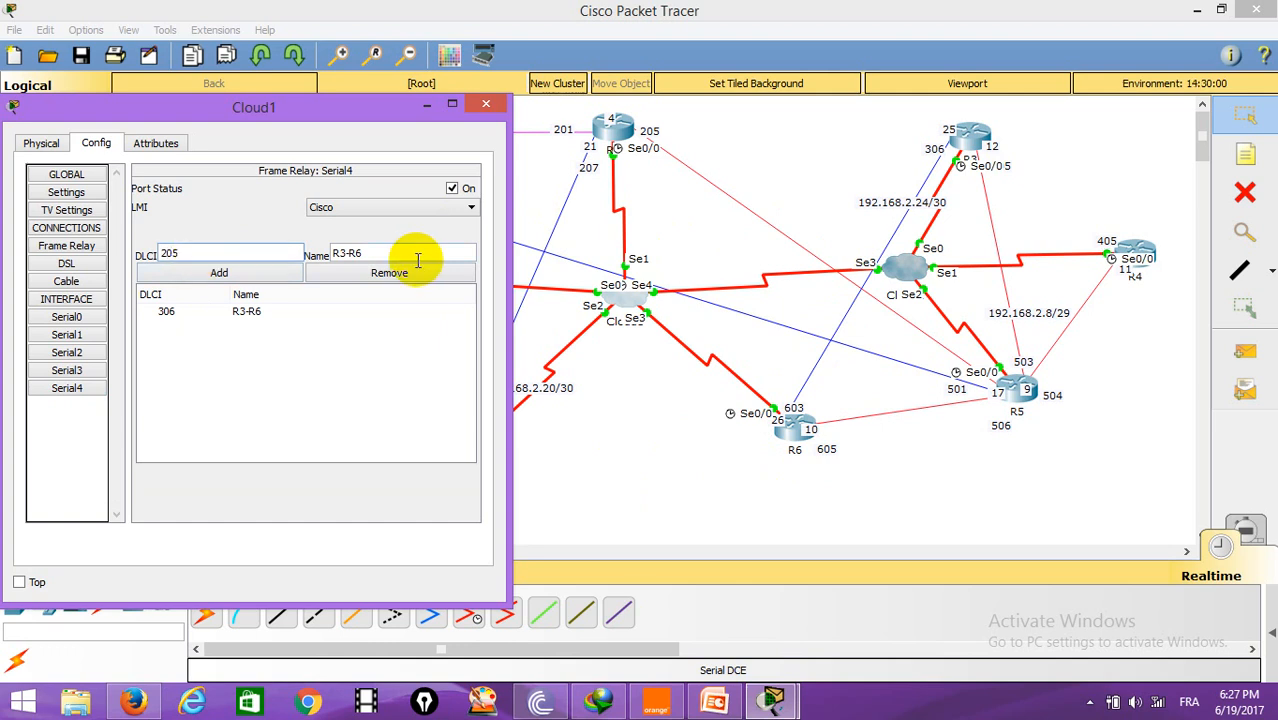
{"action": "left_click_drag", "start_coordinate": [416, 255], "coordinate": [333, 254]}
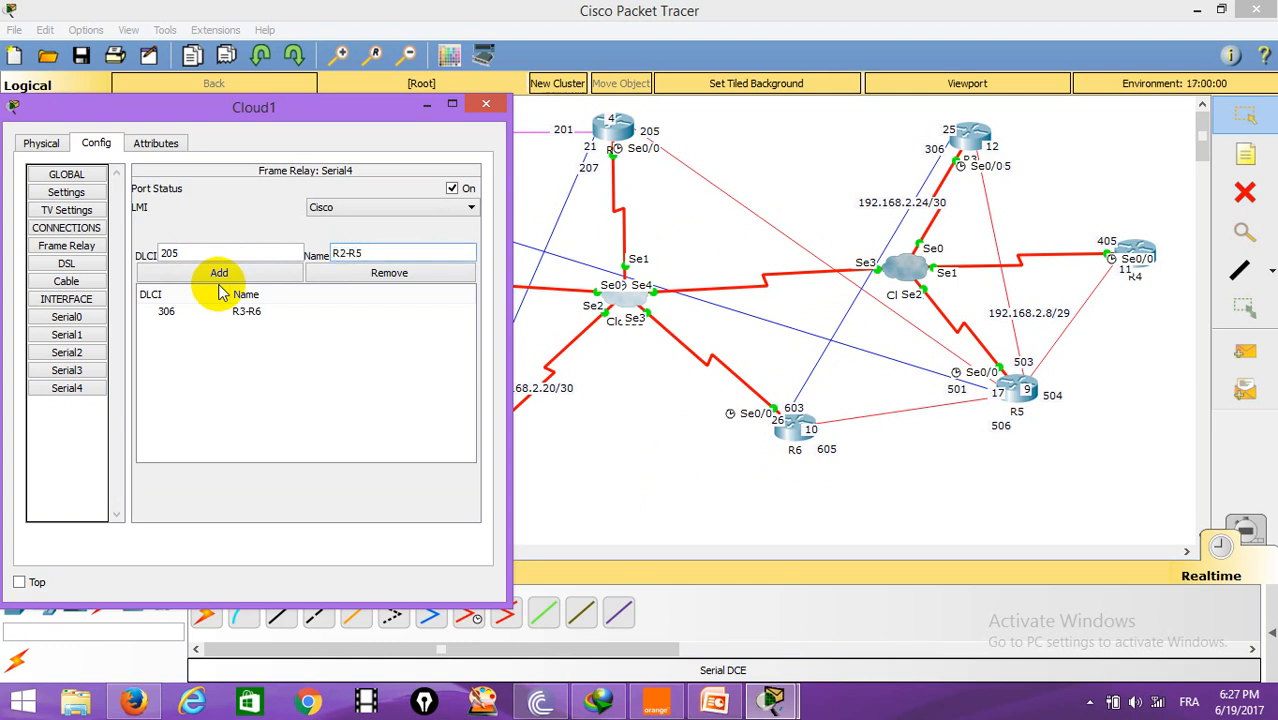
{"action": "left_click", "coordinate": [220, 275]}
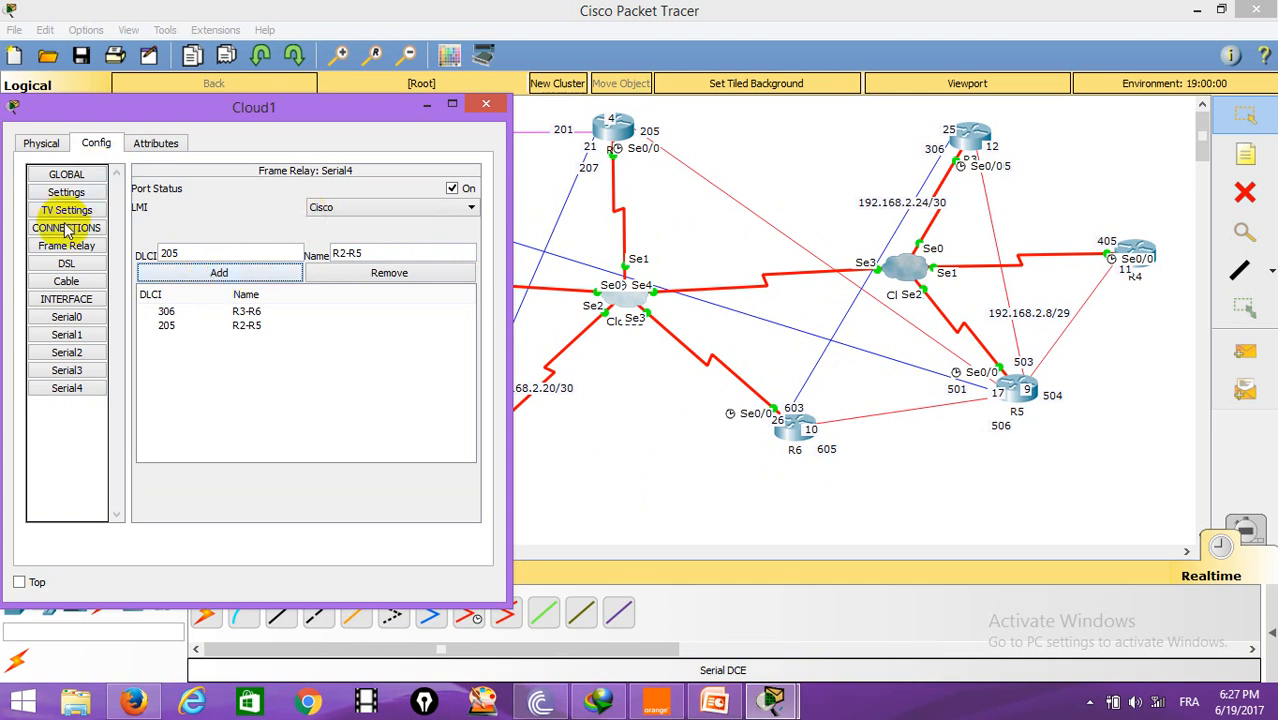
Step: Open Cloud1's Frame Relay connections table
{"action": "left_click", "coordinate": [67, 253]}
{"action": "left_click_drag", "start_coordinate": [250, 107], "coordinate": [964, 140]}
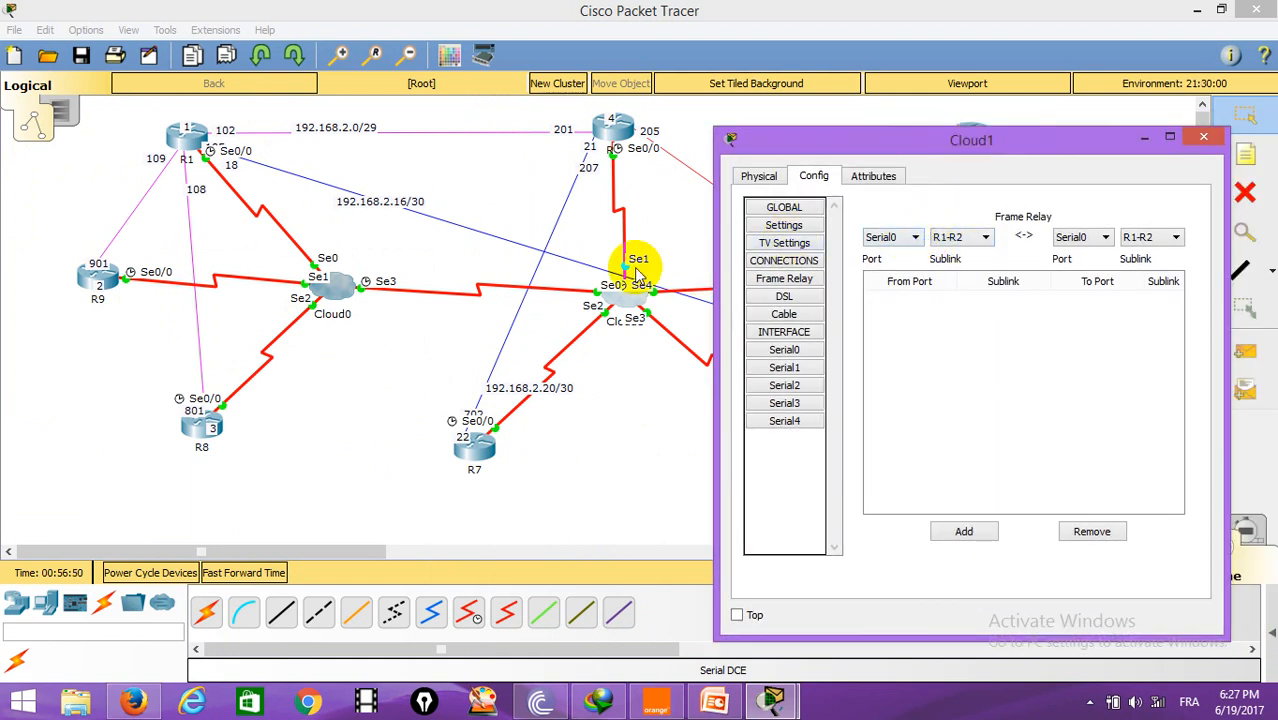
Step: Add a Frame Relay connection on Cloud1 from Serial1 sublink R2-R7 to Serial2 sublink R7-R2
{"action": "left_click", "coordinate": [914, 237]}
{"action": "left_click", "coordinate": [881, 263]}
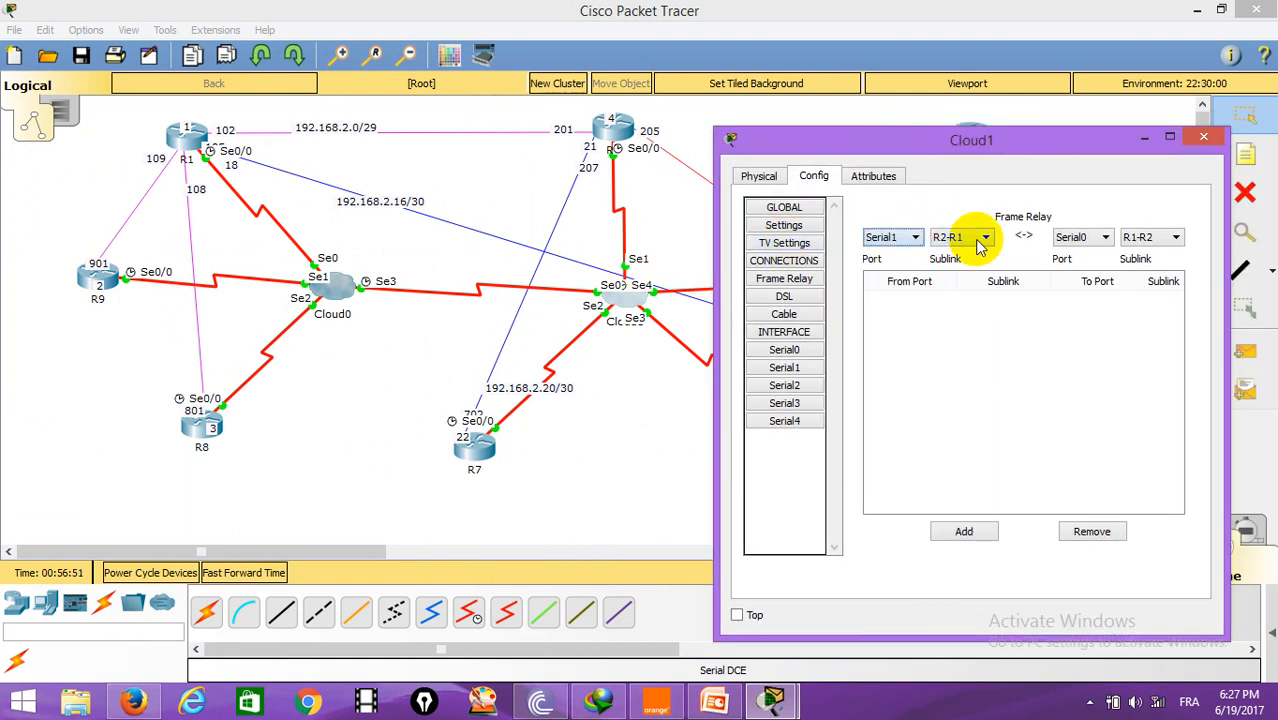
{"action": "left_click", "coordinate": [984, 238]}
{"action": "left_click", "coordinate": [947, 277]}
{"action": "left_click", "coordinate": [1106, 239]}
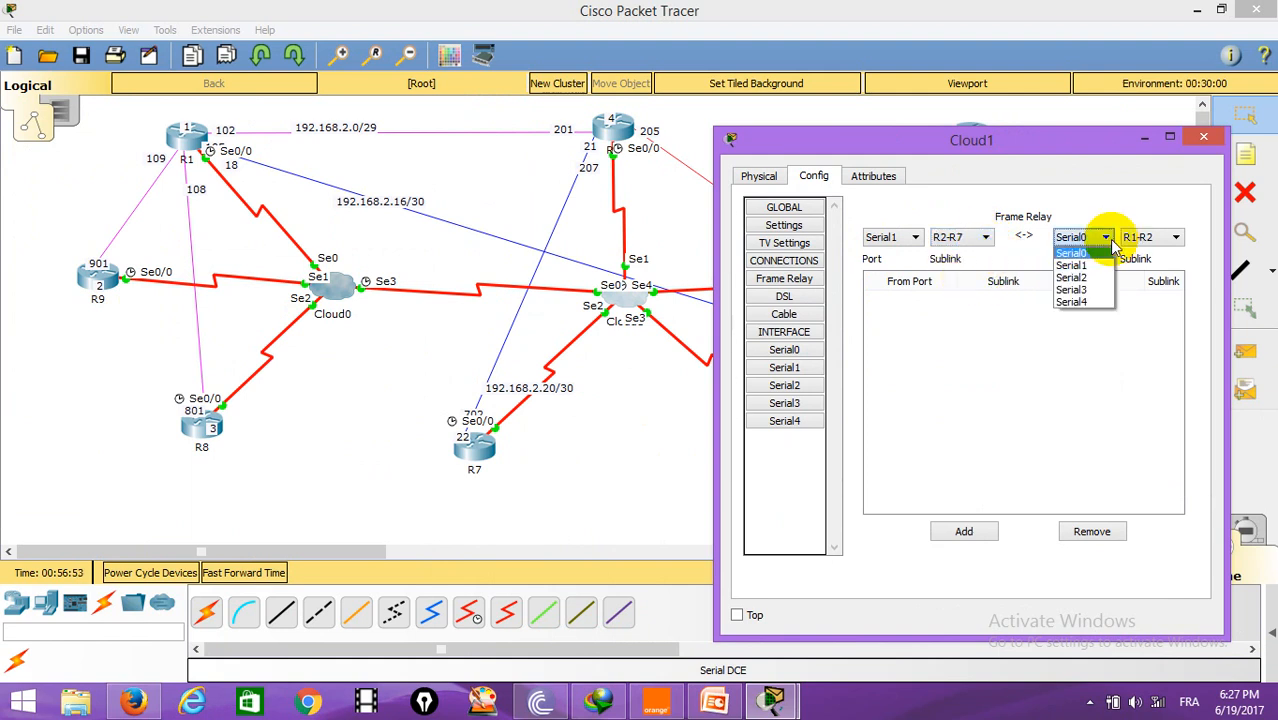
{"action": "left_click", "coordinate": [1073, 277]}
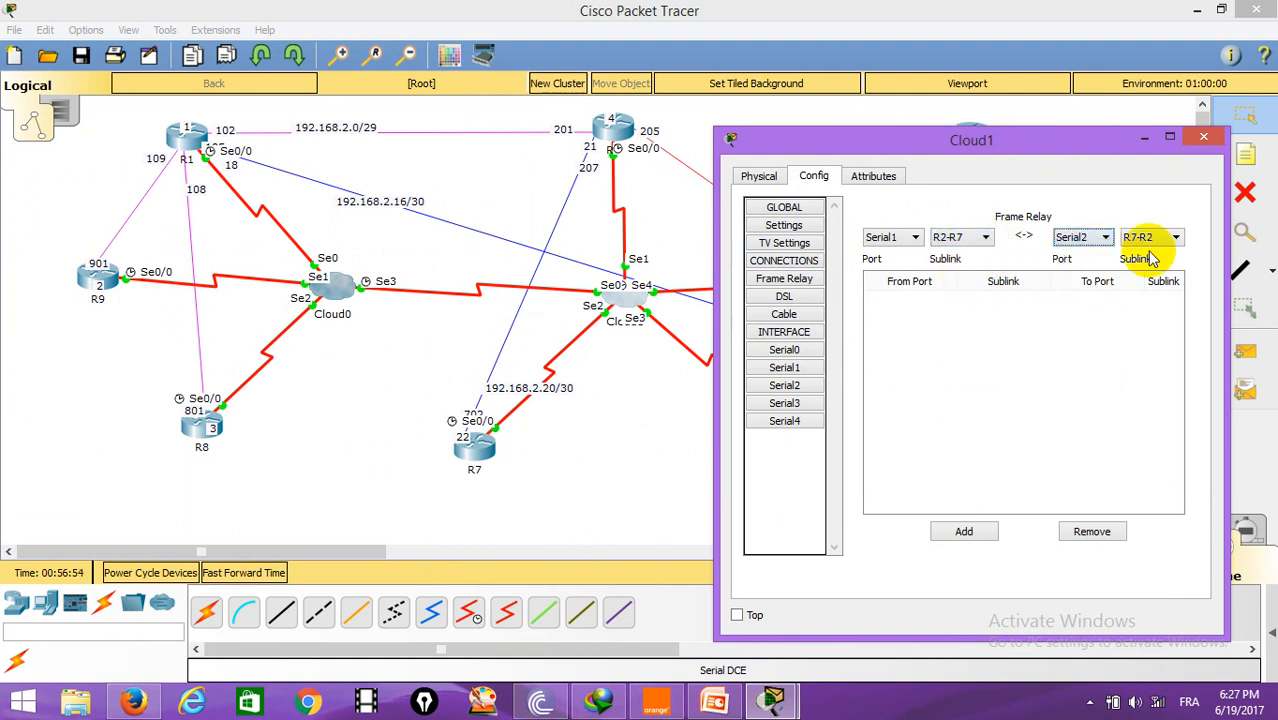
{"action": "left_click", "coordinate": [963, 531]}
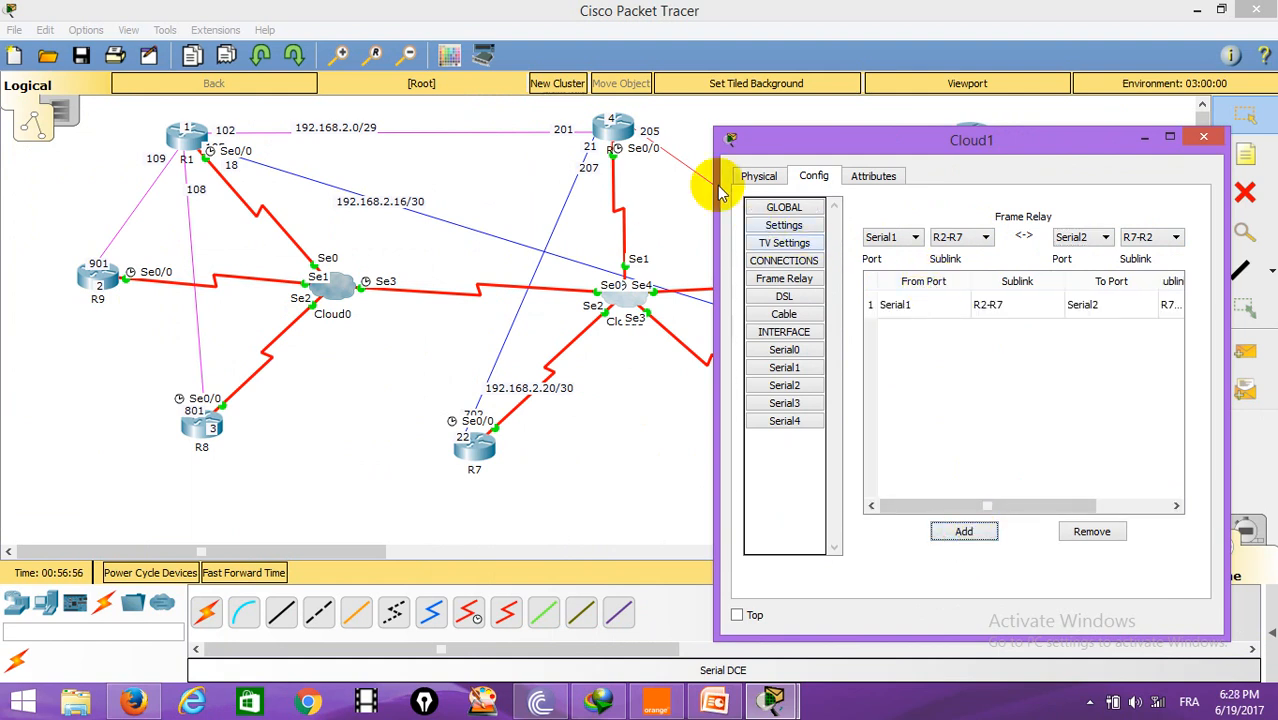
Step: Add a Frame Relay connection on Cloud1 from Serial1 sublink R2-R5 to Serial4 sublink R2-R5
{"action": "left_click", "coordinate": [987, 240]}
{"action": "left_click", "coordinate": [985, 257]}
{"action": "left_click", "coordinate": [1102, 240]}
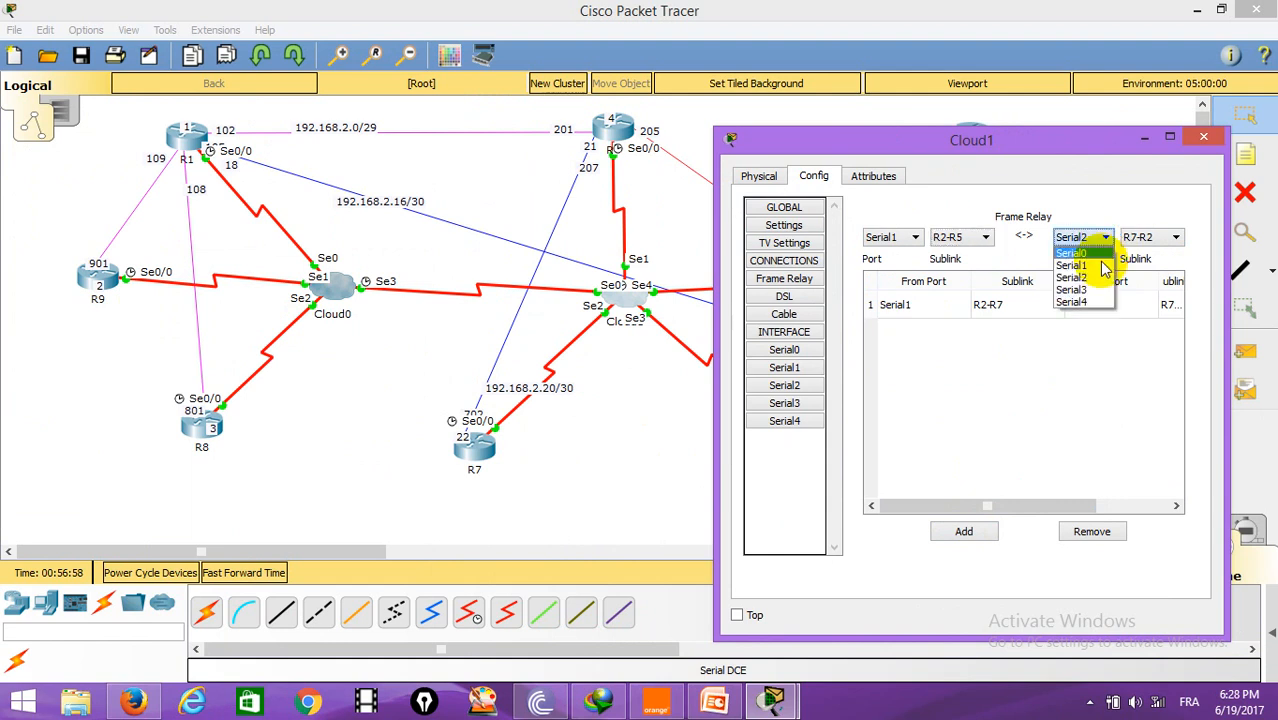
{"action": "left_click", "coordinate": [1085, 315]}
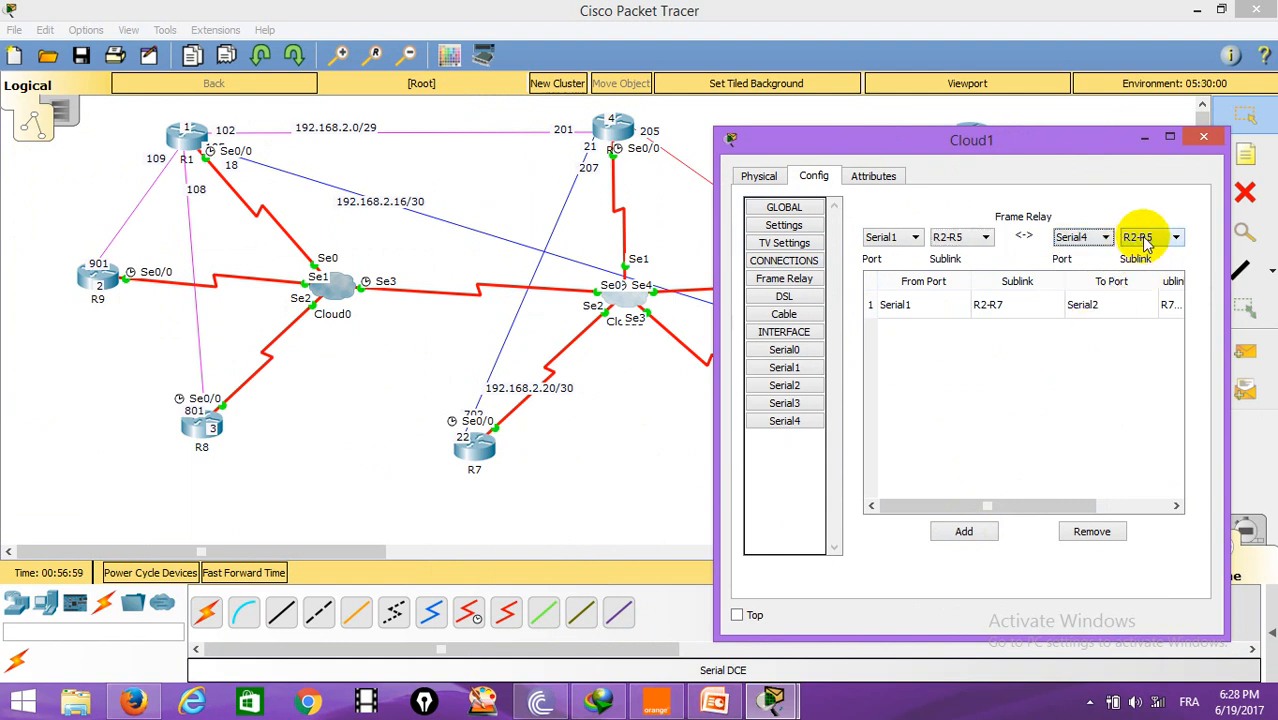
{"action": "left_click", "coordinate": [966, 533]}
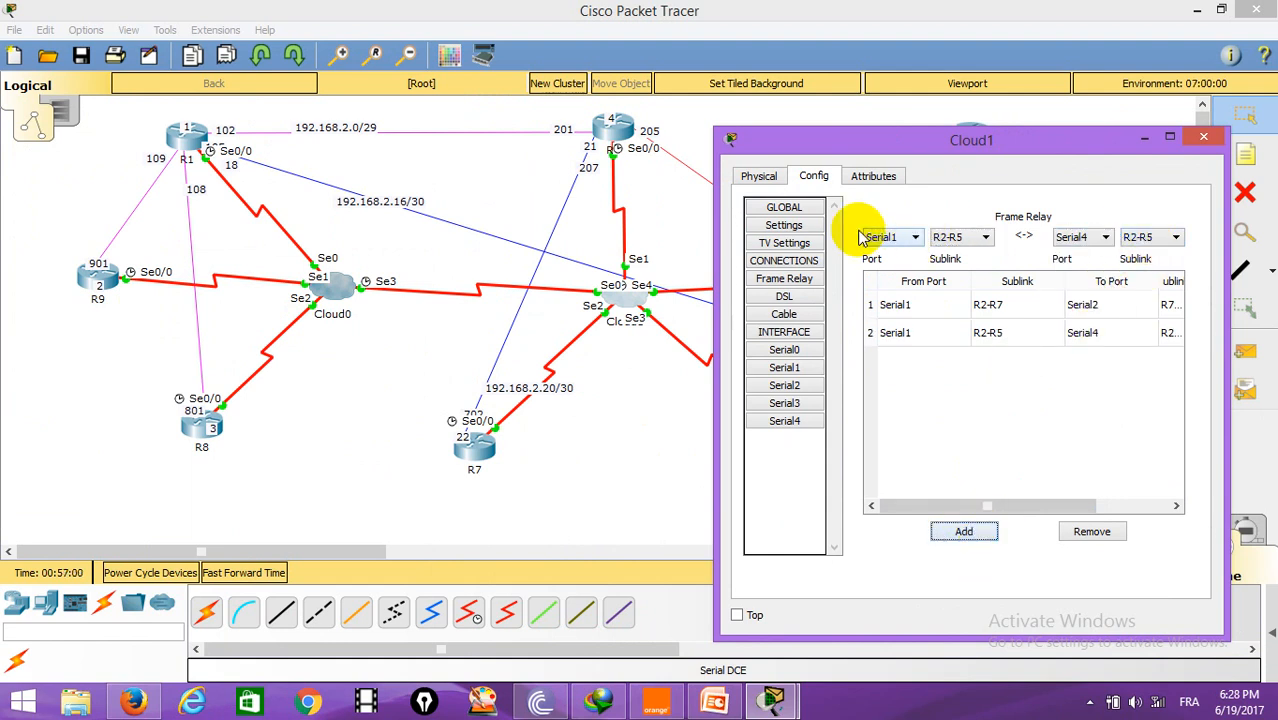
Step: Add a Frame Relay connection on Cloud1 from Serial1 sublink R2-R1 to Serial0 sublink R1-R2
{"action": "left_click", "coordinate": [985, 240]}
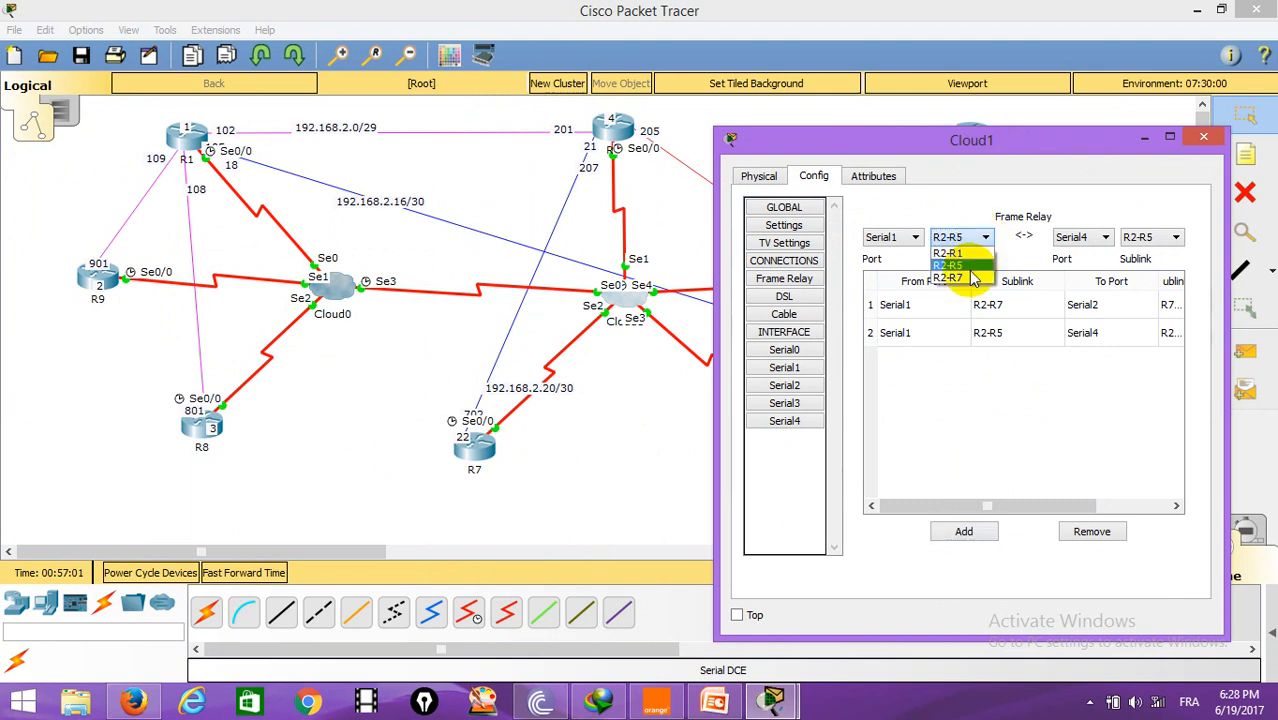
{"action": "left_click", "coordinate": [962, 254]}
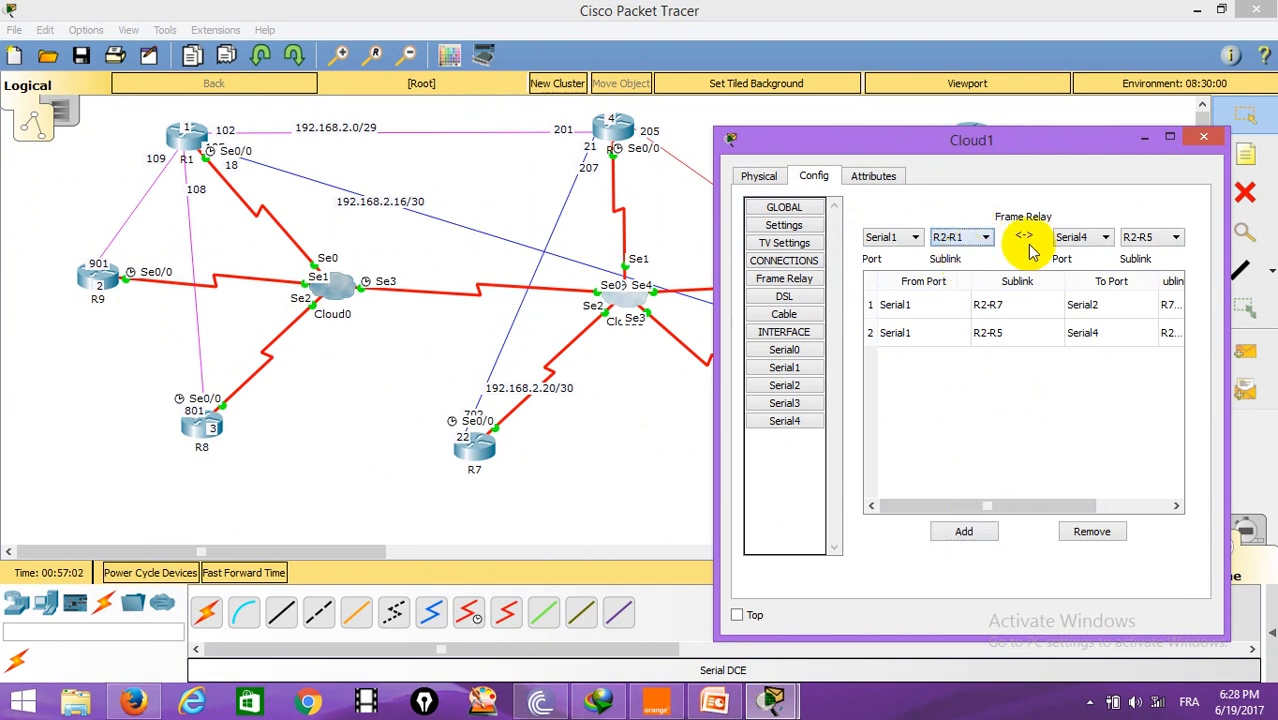
{"action": "left_click", "coordinate": [1105, 240]}
{"action": "left_click", "coordinate": [1073, 289]}
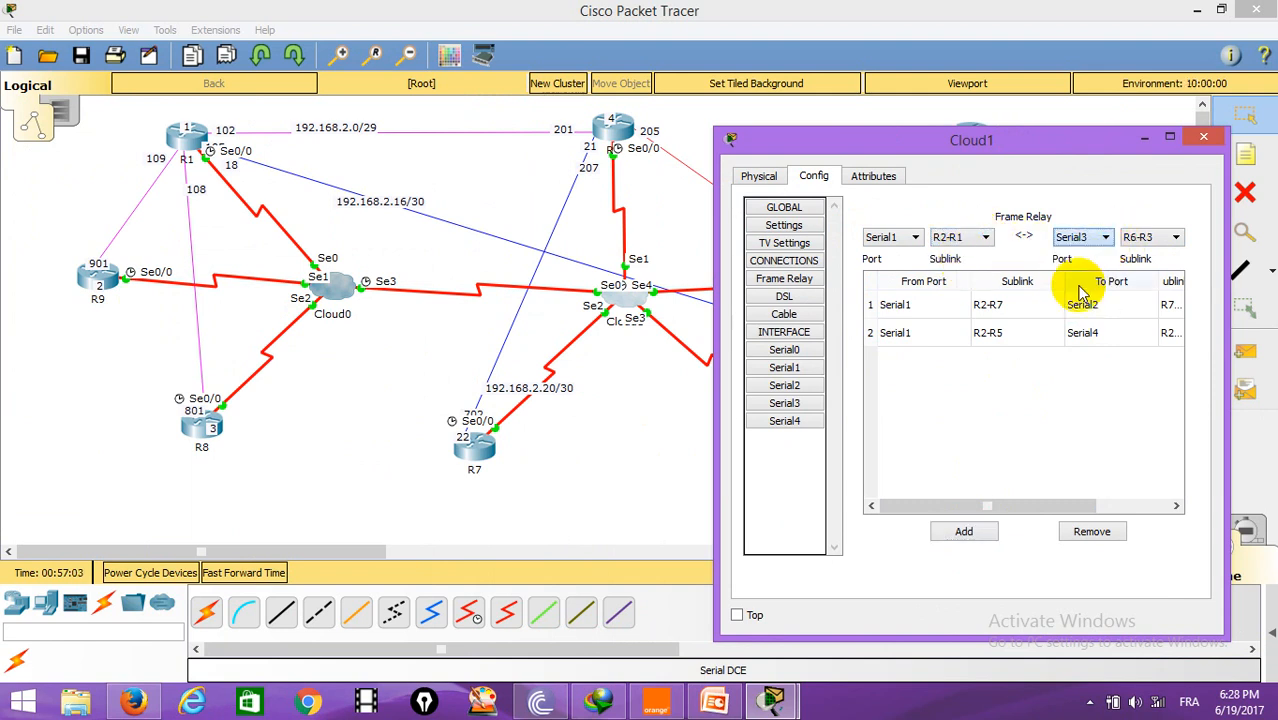
{"action": "left_click", "coordinate": [1106, 240]}
{"action": "left_click", "coordinate": [1085, 253]}
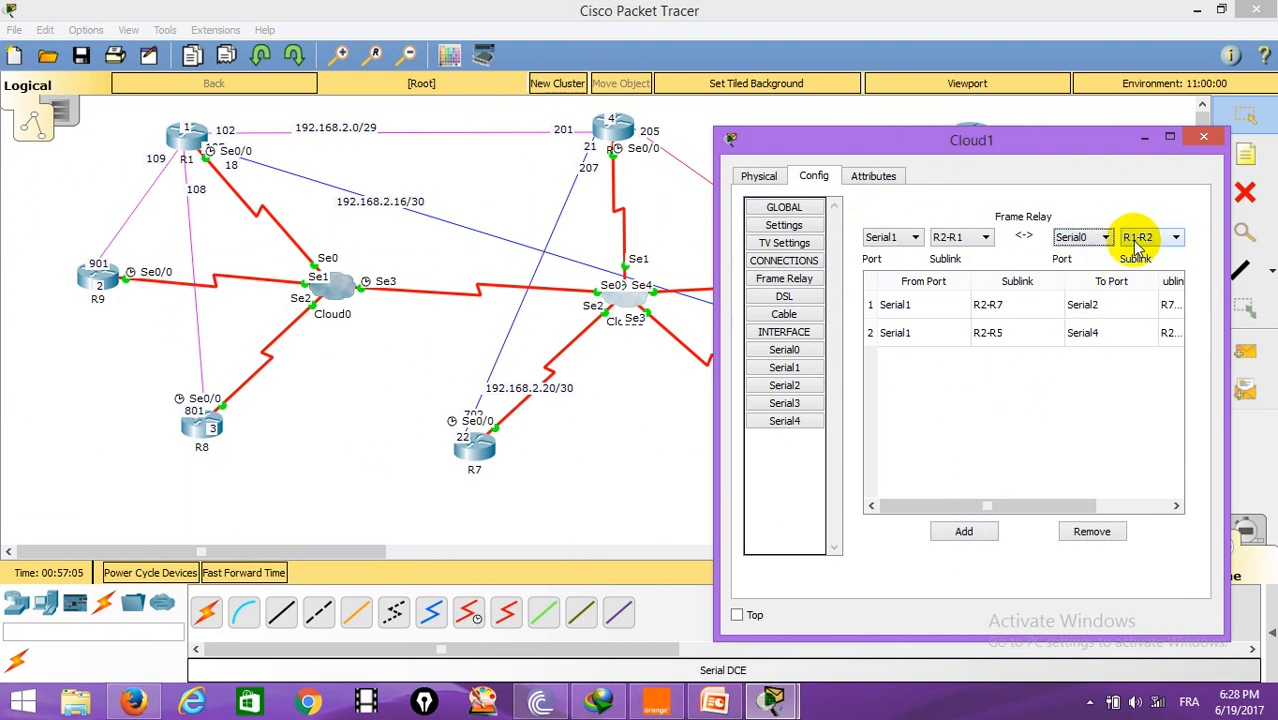
{"action": "left_click", "coordinate": [963, 531]}
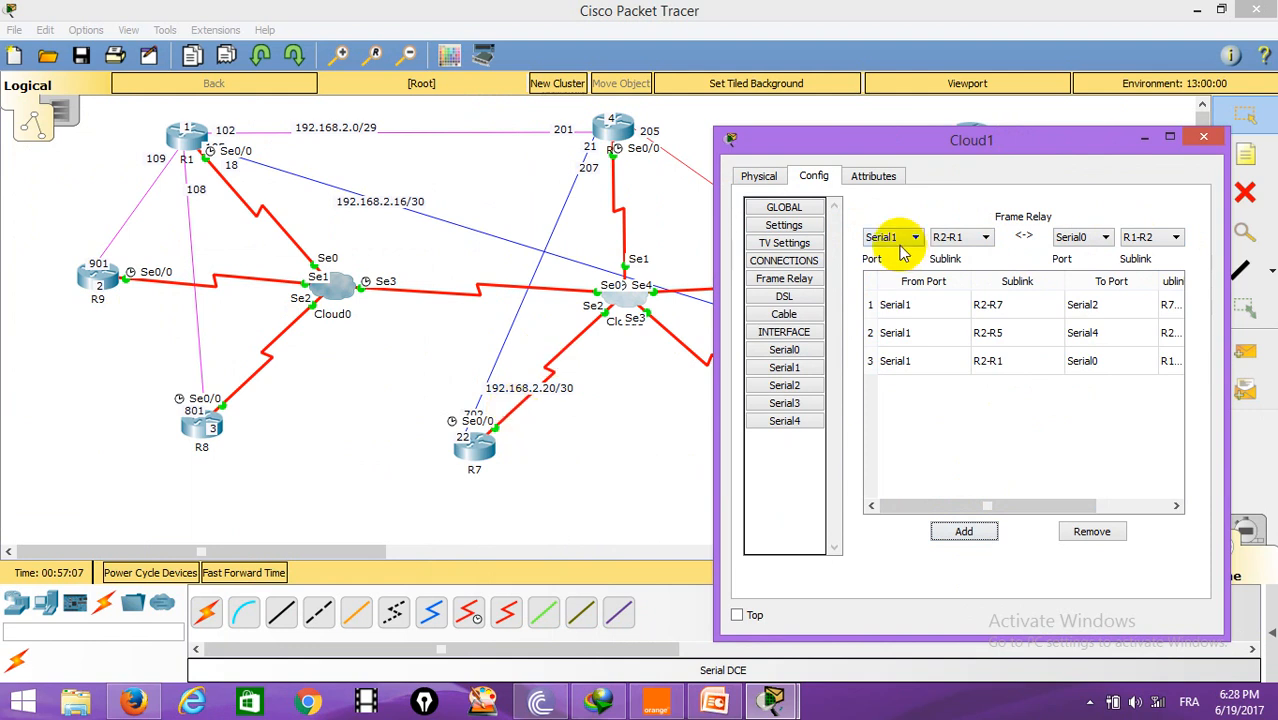
Step: Add DLCI 502 named R1-R5 on Cloud1's Serial0 port
{"action": "left_click_drag", "start_coordinate": [952, 140], "coordinate": [962, 110]}
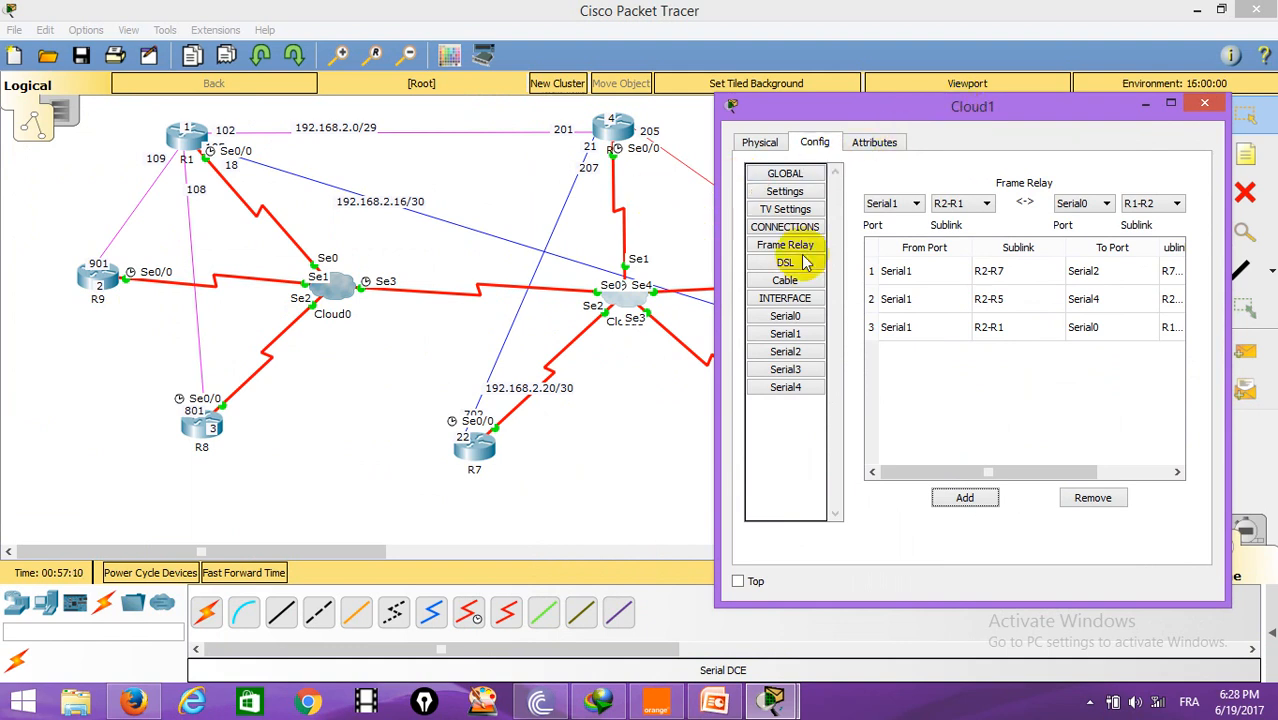
{"action": "left_click", "coordinate": [788, 316]}
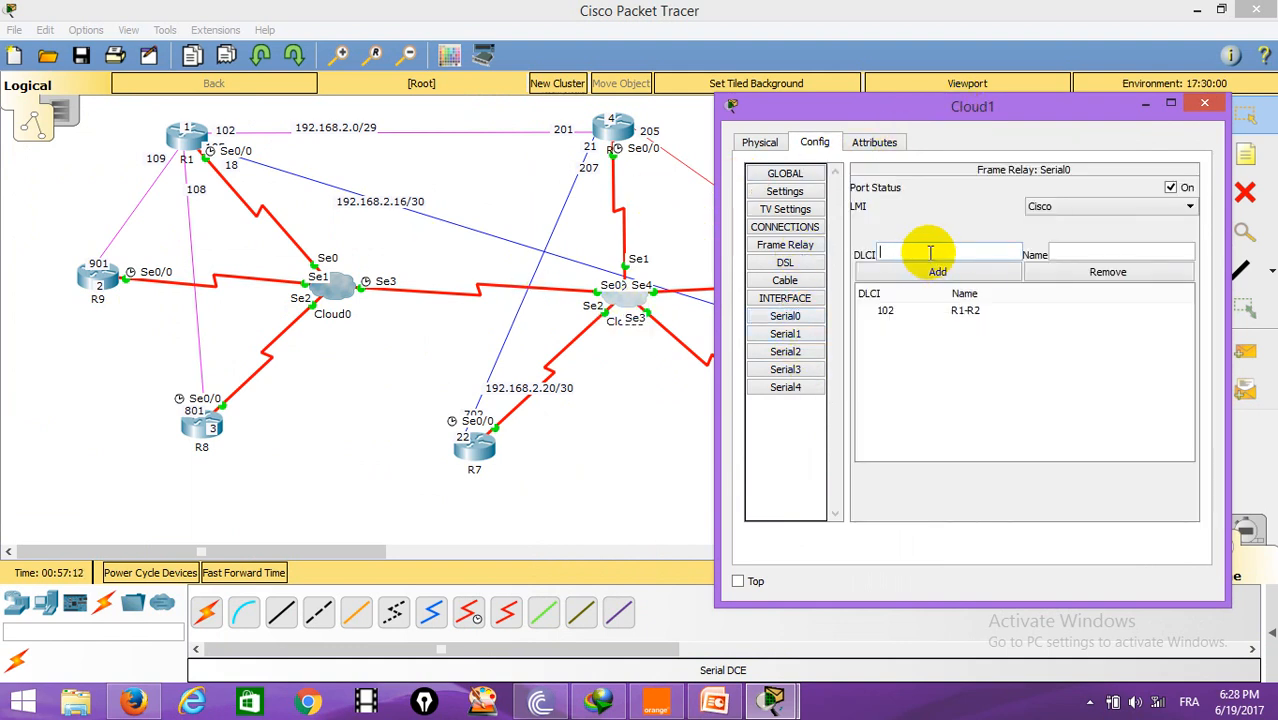
{"action": "left_click_drag", "start_coordinate": [912, 106], "coordinate": [334, 358]}
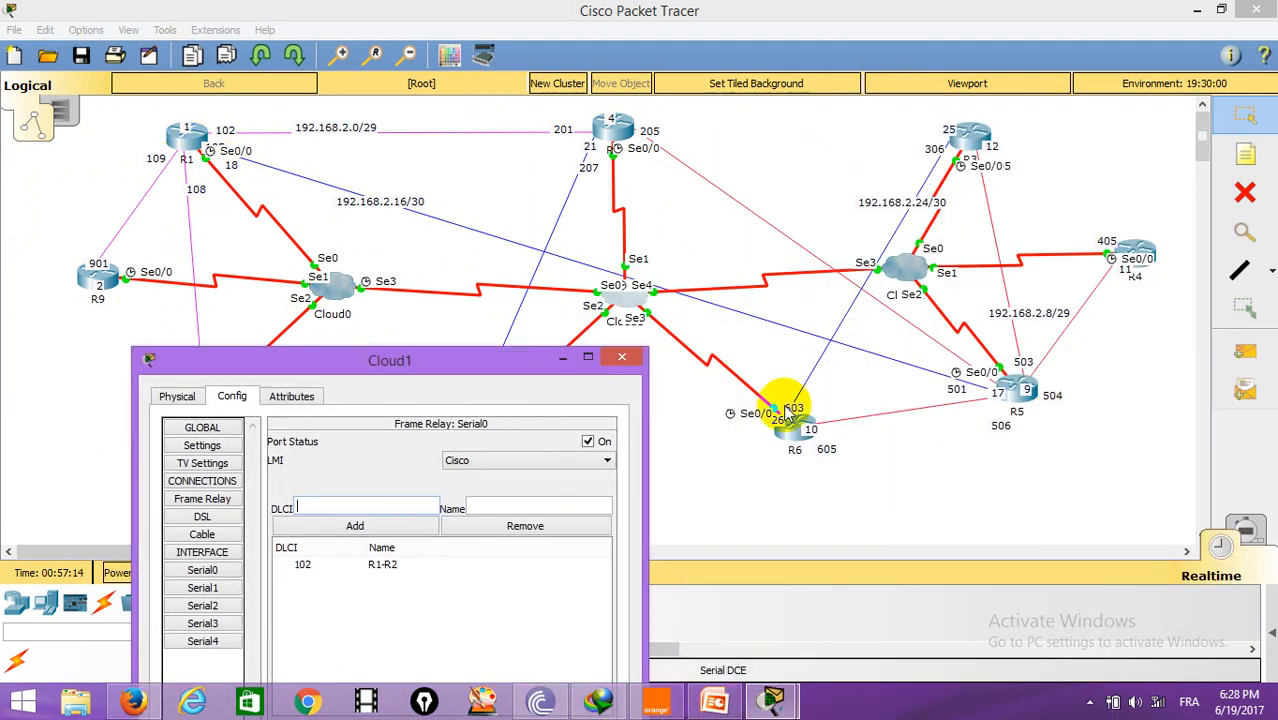
{"action": "left_click_drag", "start_coordinate": [505, 357], "coordinate": [500, 297]}
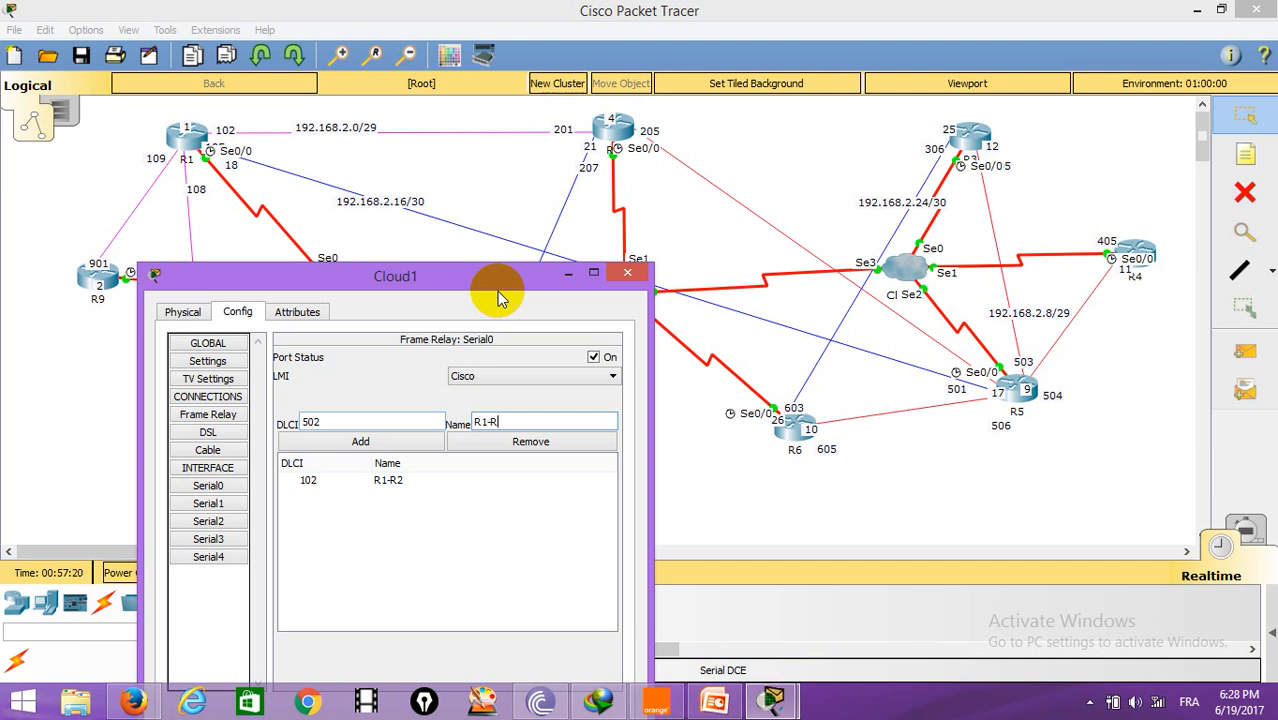
{"action": "left_click", "coordinate": [354, 441]}
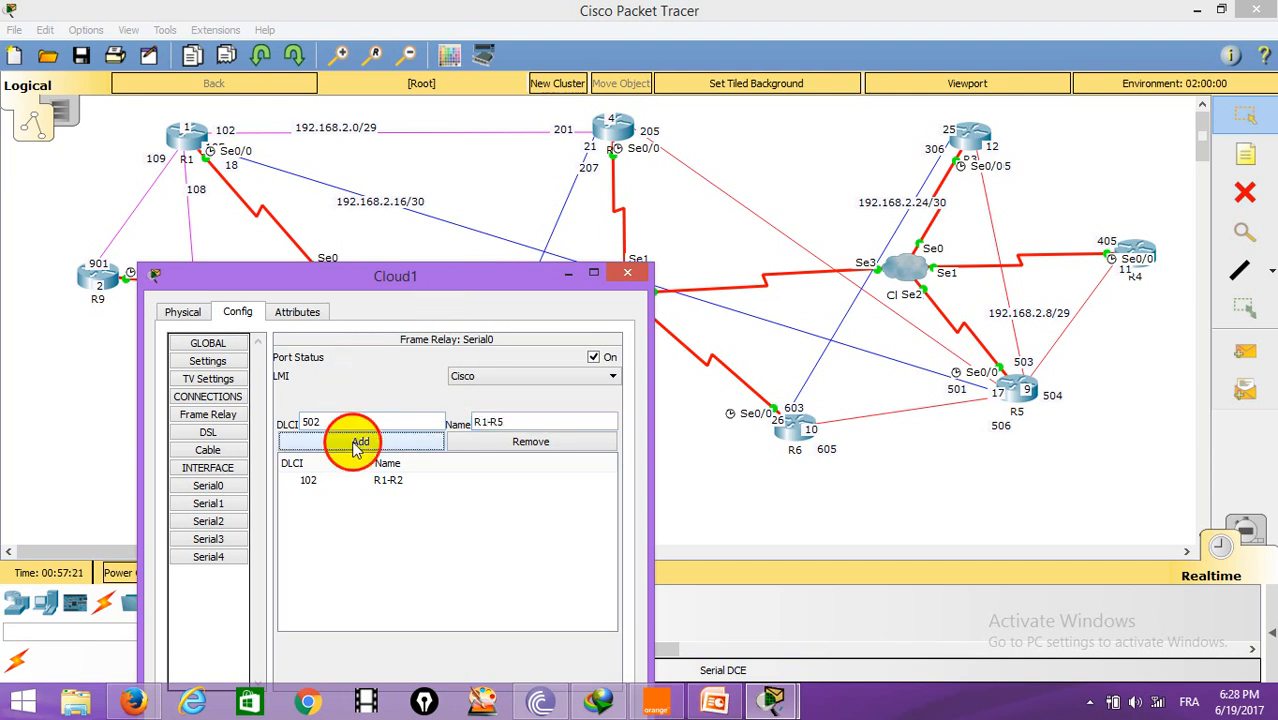
Step: Add DLCI 105 named R5-R1 on Cloud1's Serial4 port
{"action": "left_click", "coordinate": [205, 556]}
{"action": "left_click_drag", "start_coordinate": [470, 276], "coordinate": [428, 356]}
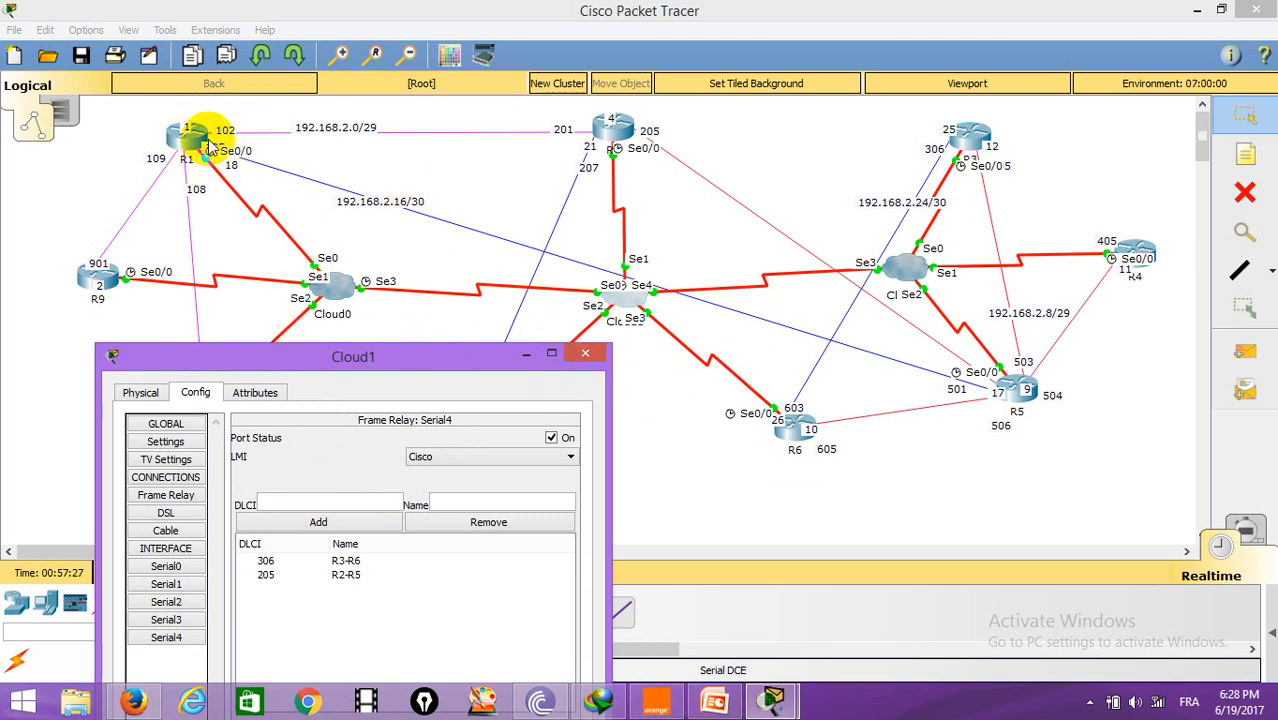
{"action": "left_click", "coordinate": [342, 504]}
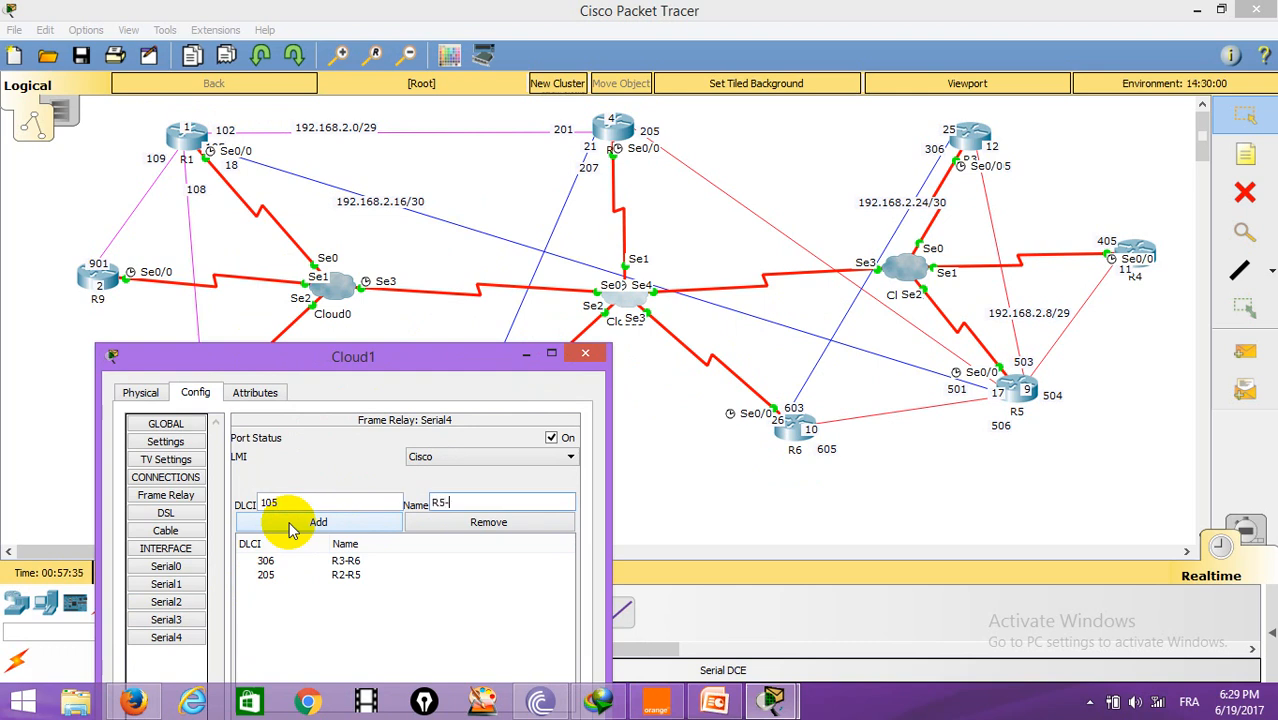
{"action": "left_click", "coordinate": [290, 528]}
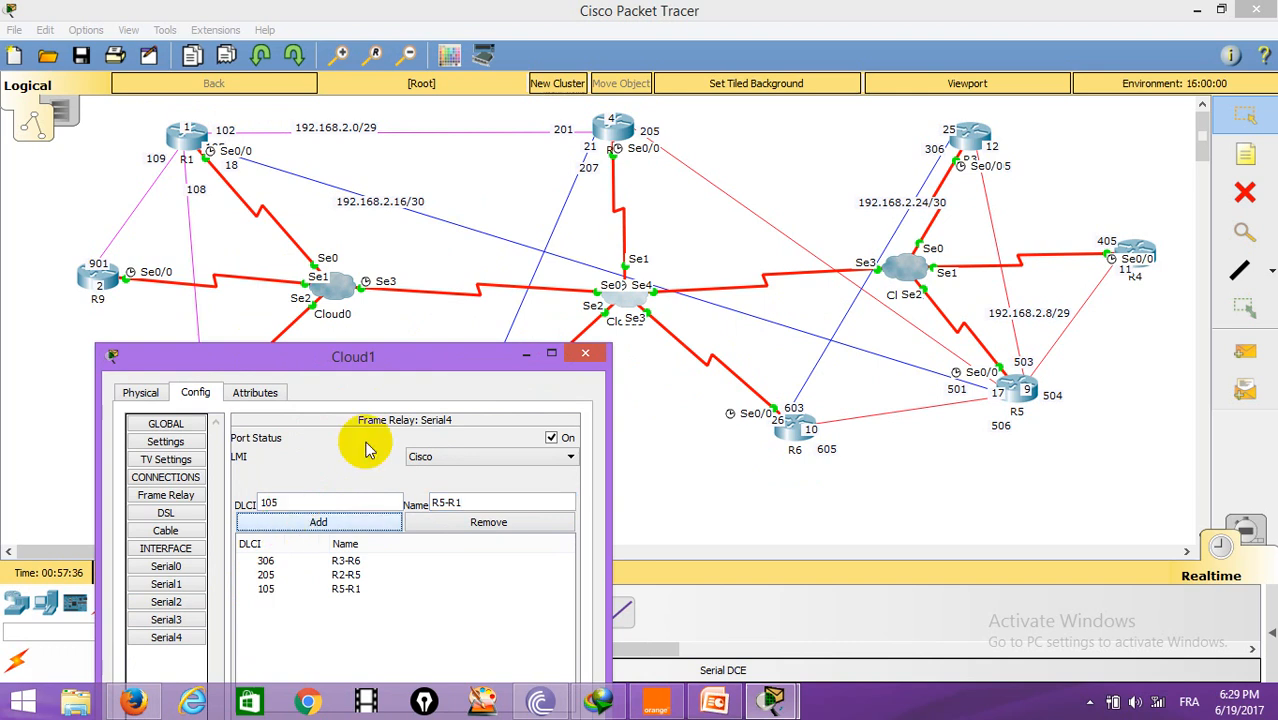
Step: Check the sublinks offered for Serial0 in the Frame Relay table and the DLCIs configured on Serial0
{"action": "left_click_drag", "start_coordinate": [365, 355], "coordinate": [1040, 180]}
{"action": "left_click", "coordinate": [831, 316]}
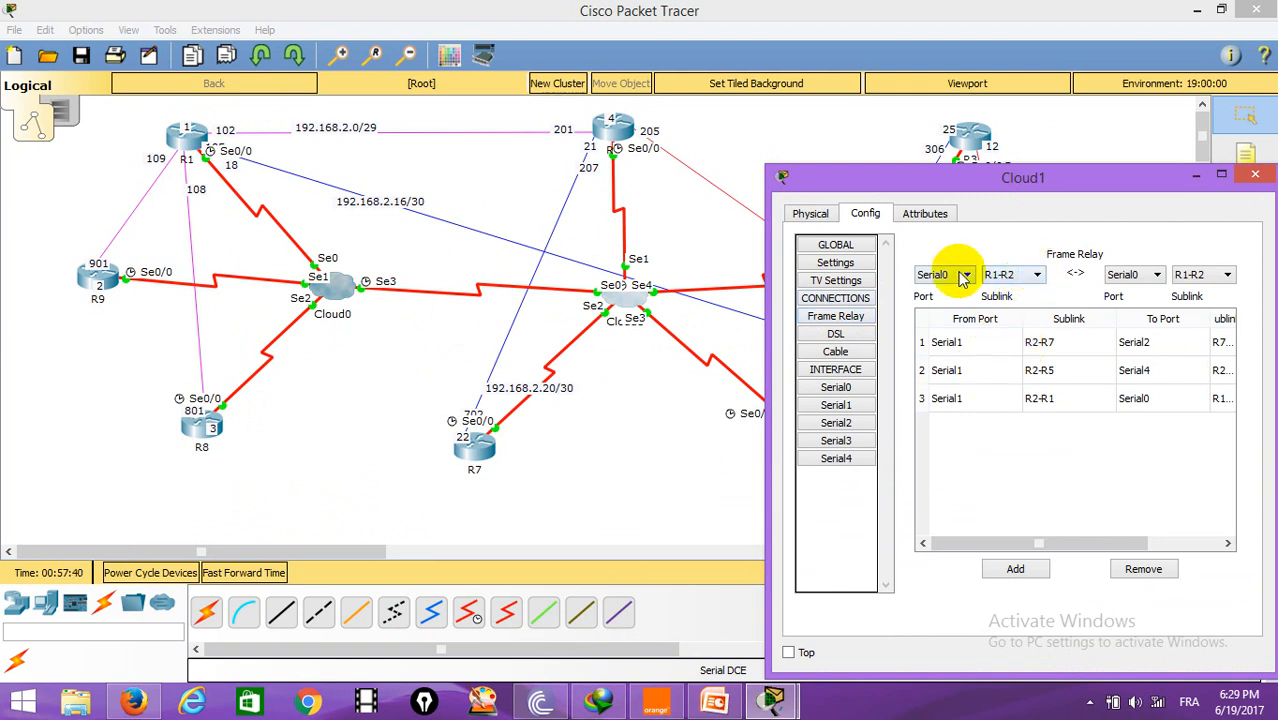
{"action": "left_click", "coordinate": [1038, 276]}
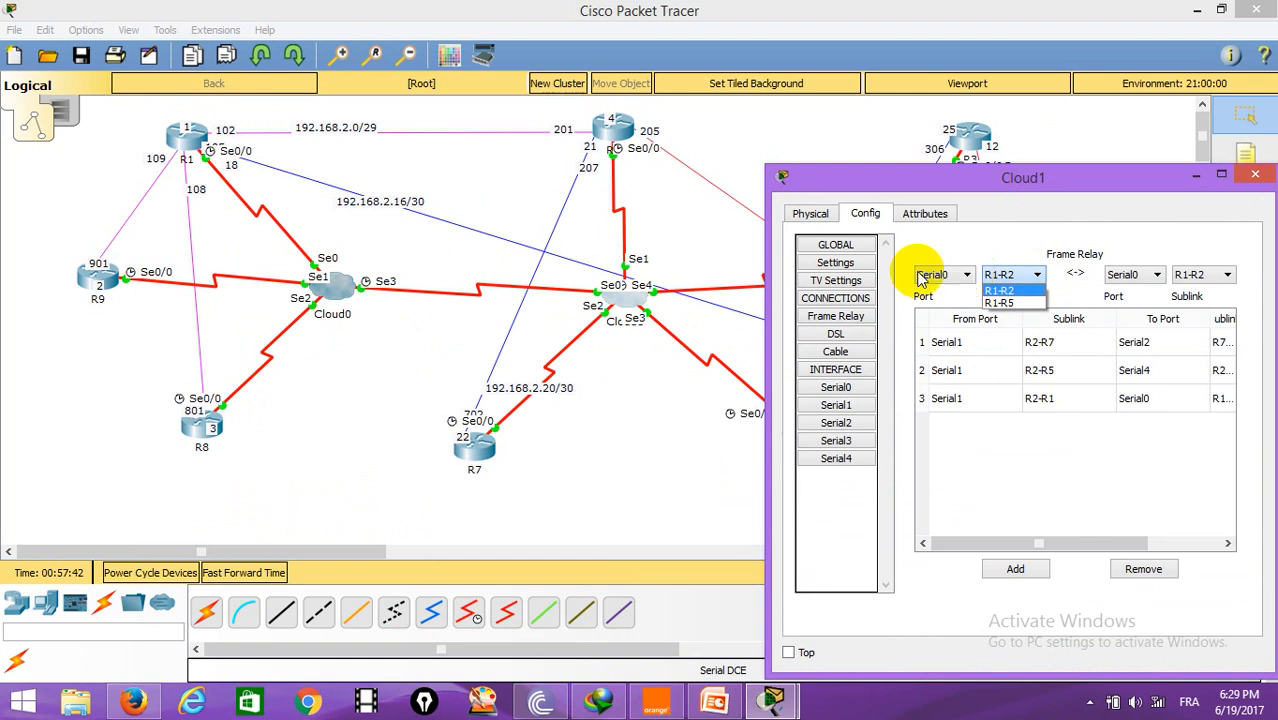
{"action": "left_click", "coordinate": [1088, 185]}
{"action": "left_click_drag", "start_coordinate": [1055, 180], "coordinate": [818, 170]}
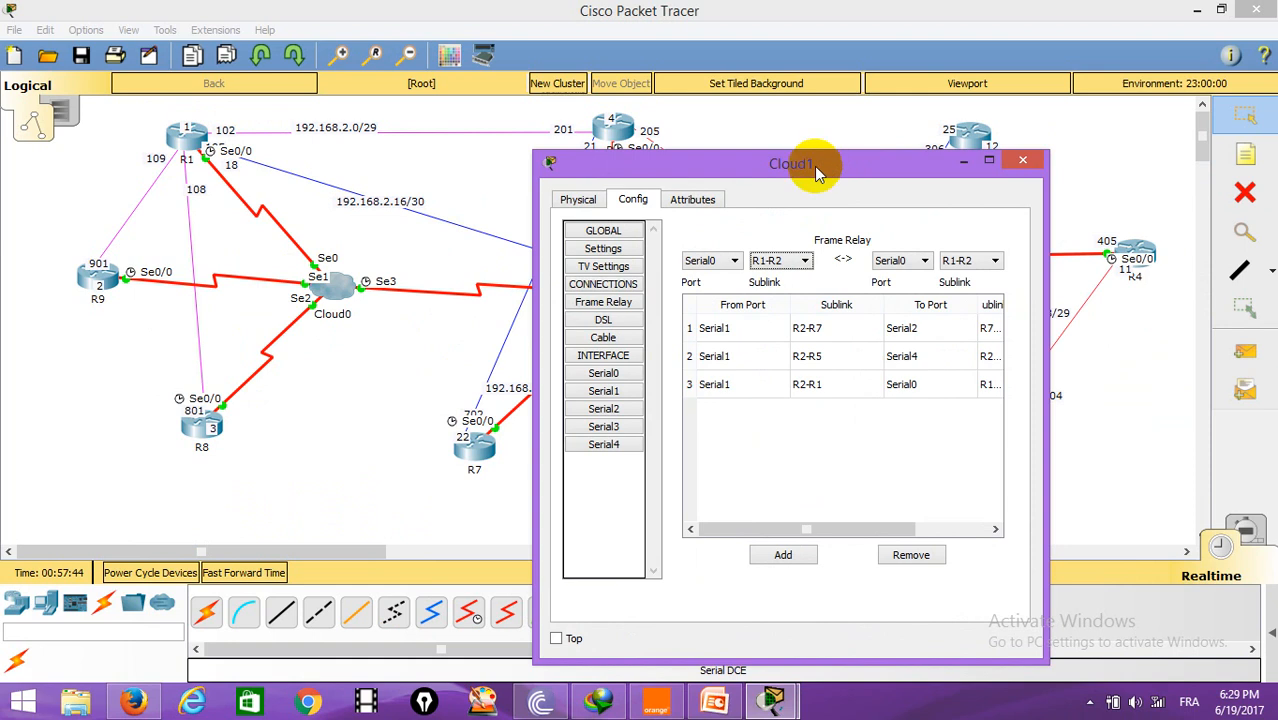
{"action": "left_click", "coordinate": [620, 378]}
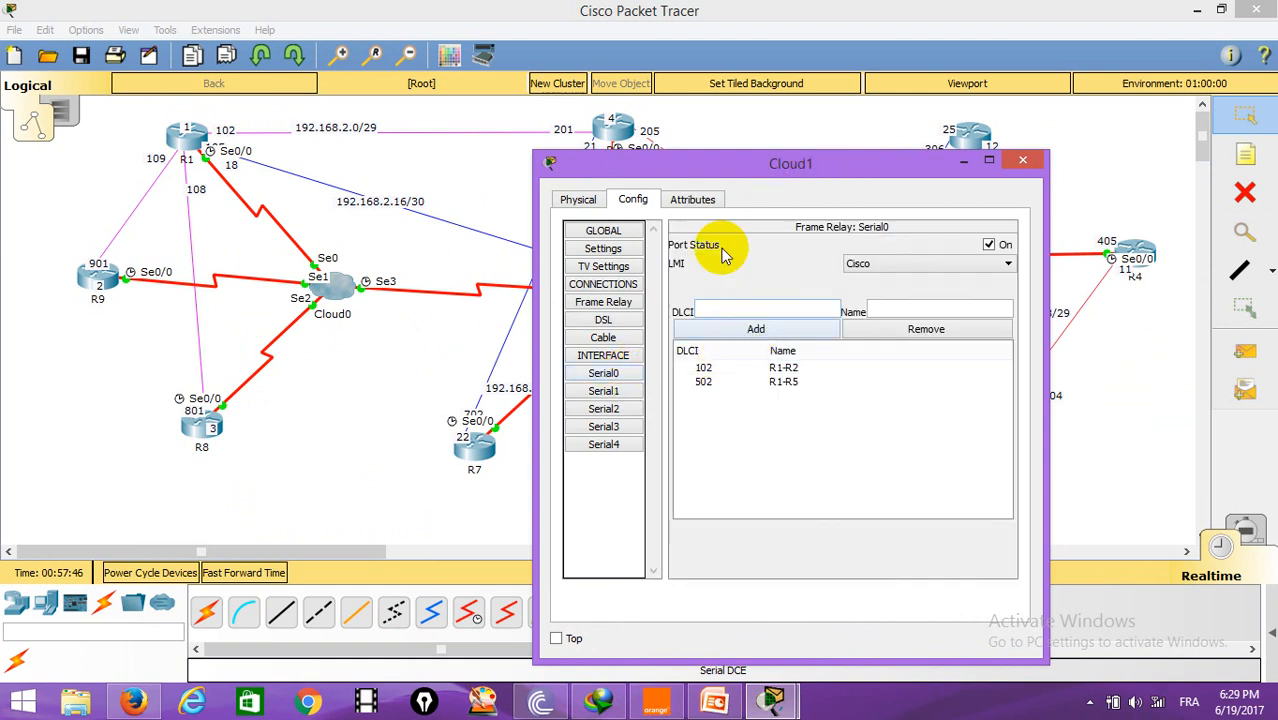
{"action": "left_click_drag", "start_coordinate": [752, 167], "coordinate": [862, 173]}
{"action": "left_click_drag", "start_coordinate": [838, 233], "coordinate": [752, 174]}
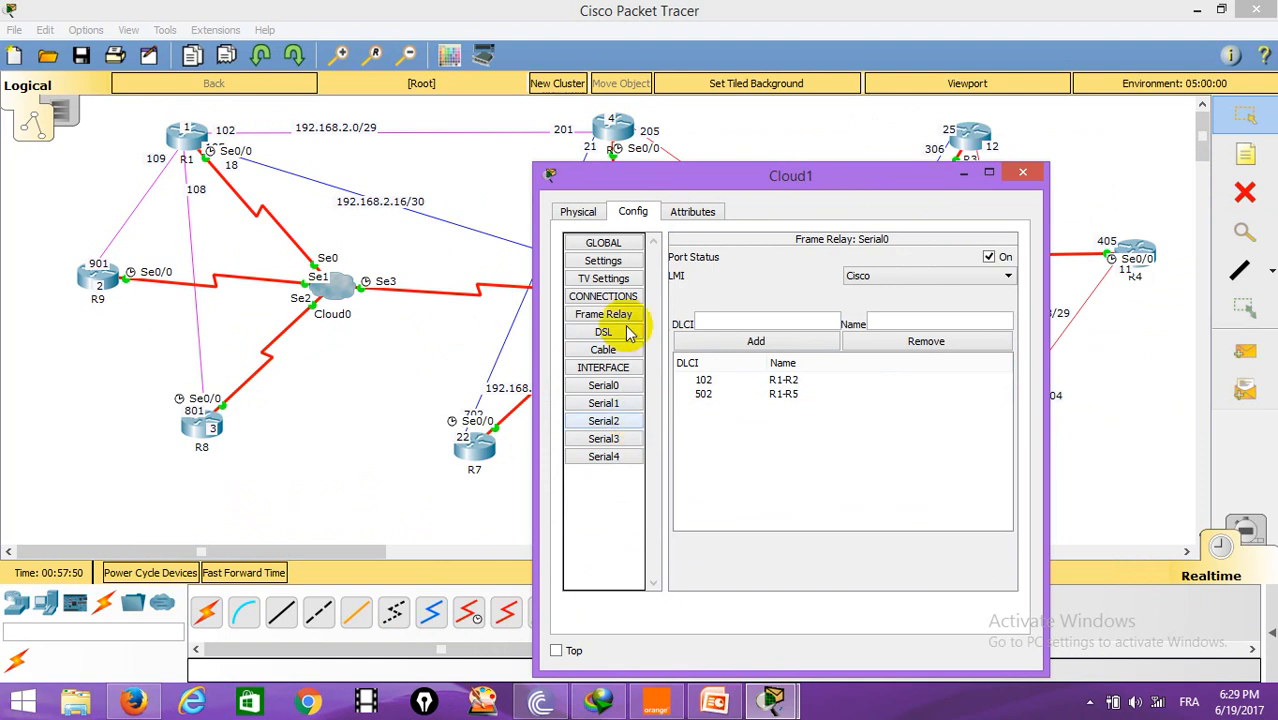
Step: Add a Frame Relay connection on Cloud1 from Serial0 sublink R1-R5 to Serial4 sublink R5-R1
{"action": "left_click", "coordinate": [608, 314]}
{"action": "left_click", "coordinate": [805, 273]}
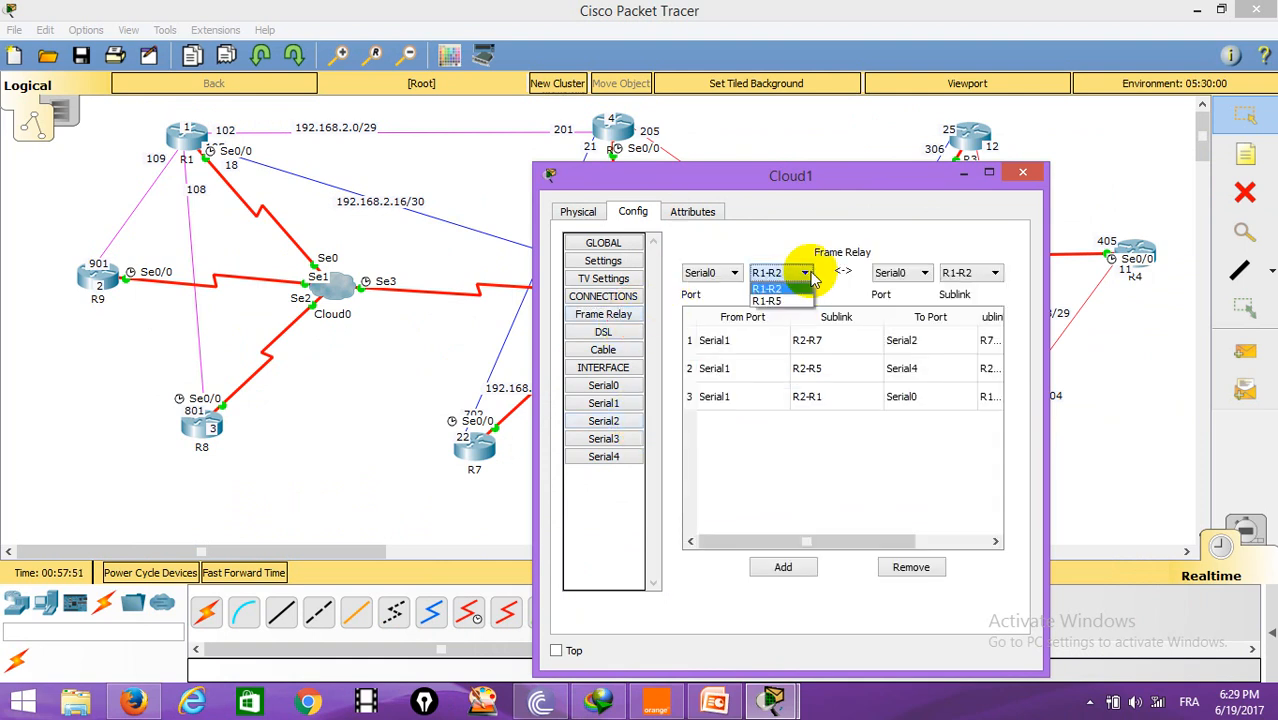
{"action": "left_click", "coordinate": [779, 302]}
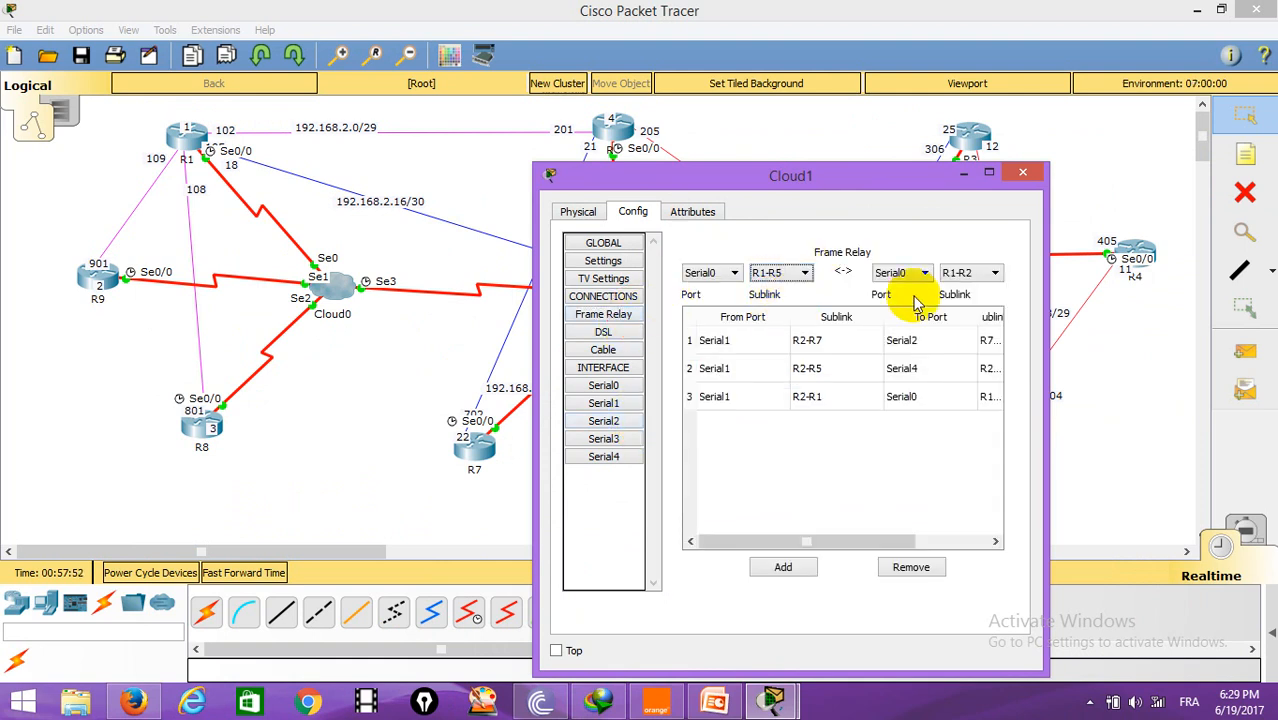
{"action": "left_click", "coordinate": [898, 272]}
{"action": "left_click", "coordinate": [930, 316]}
{"action": "left_click", "coordinate": [994, 272]}
{"action": "left_click", "coordinate": [975, 314]}
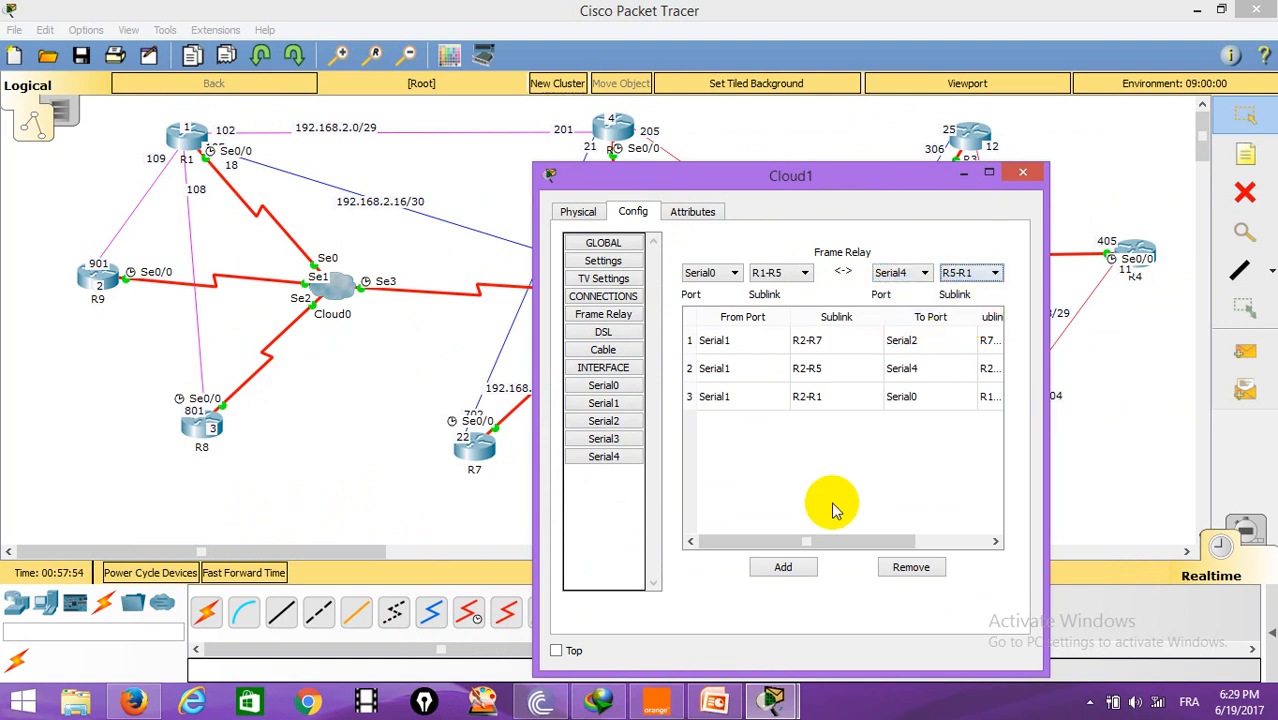
{"action": "left_click", "coordinate": [783, 567]}
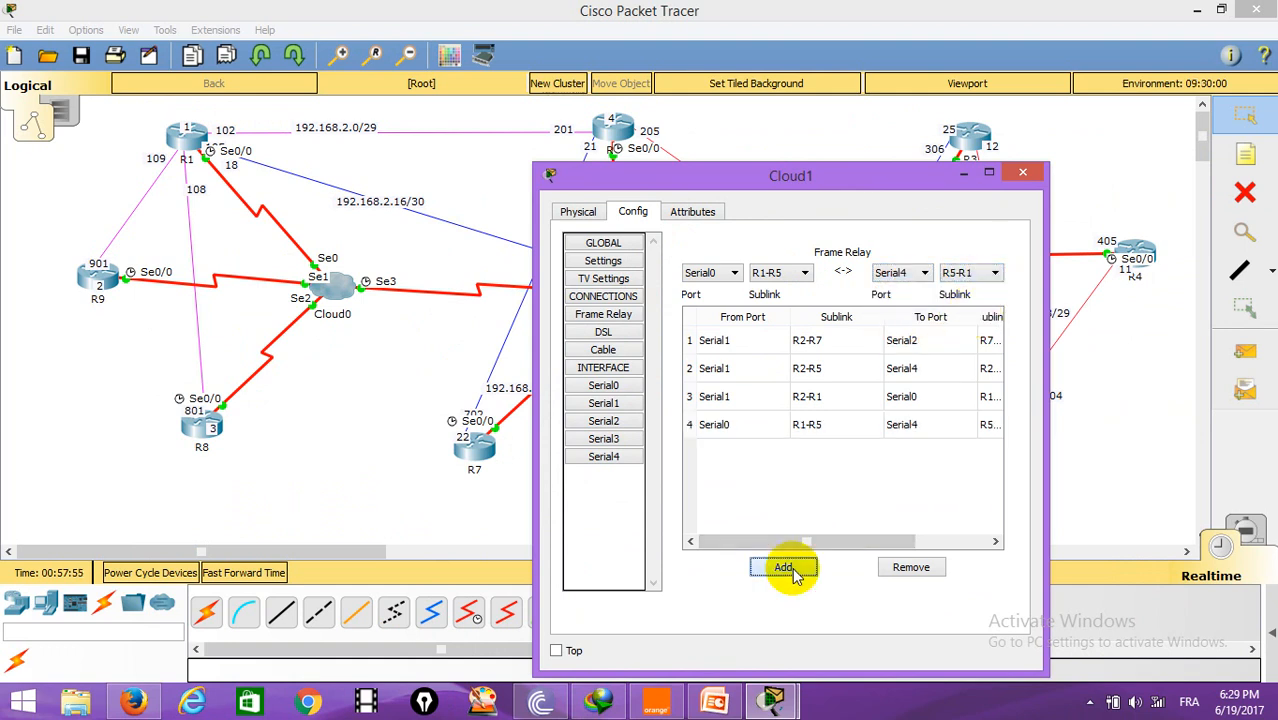
Step: Close Cloud1 and add DLCI 305 named R3-R5 on Cloud2's Serial0 port
{"action": "left_click", "coordinate": [1022, 176]}
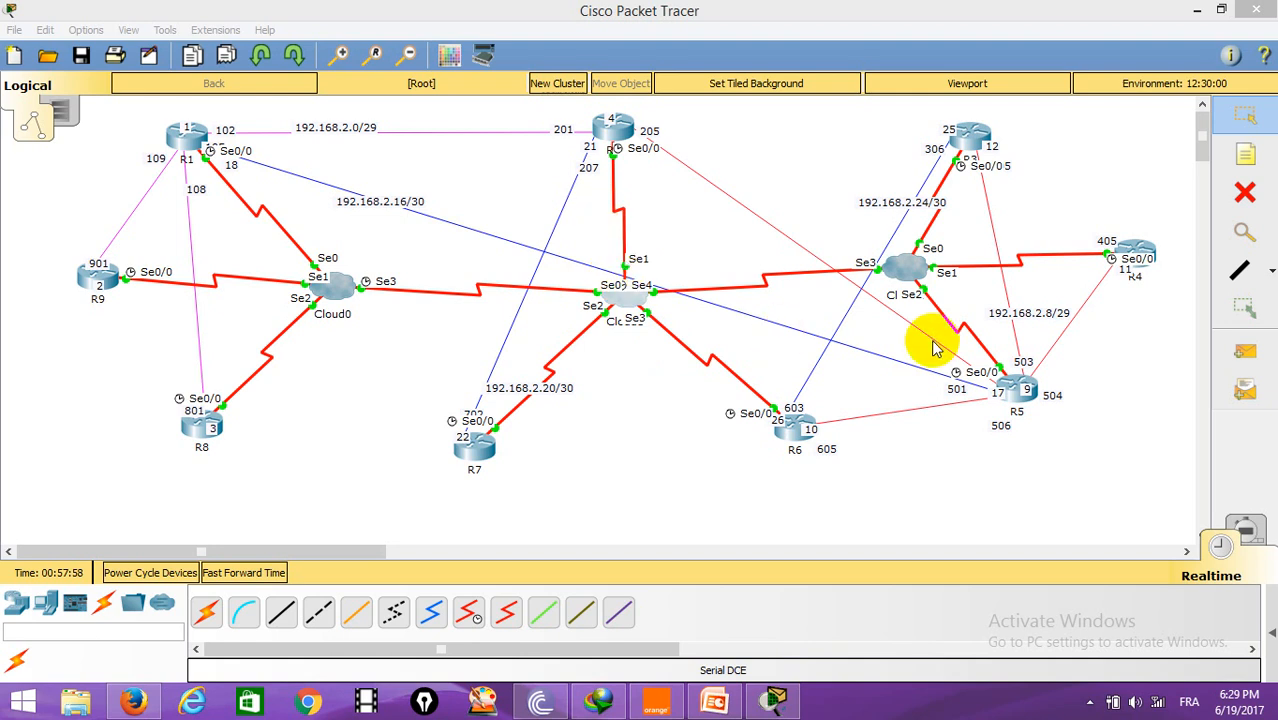
{"action": "left_click", "coordinate": [903, 264]}
{"action": "left_click_drag", "start_coordinate": [692, 128], "coordinate": [422, 71]}
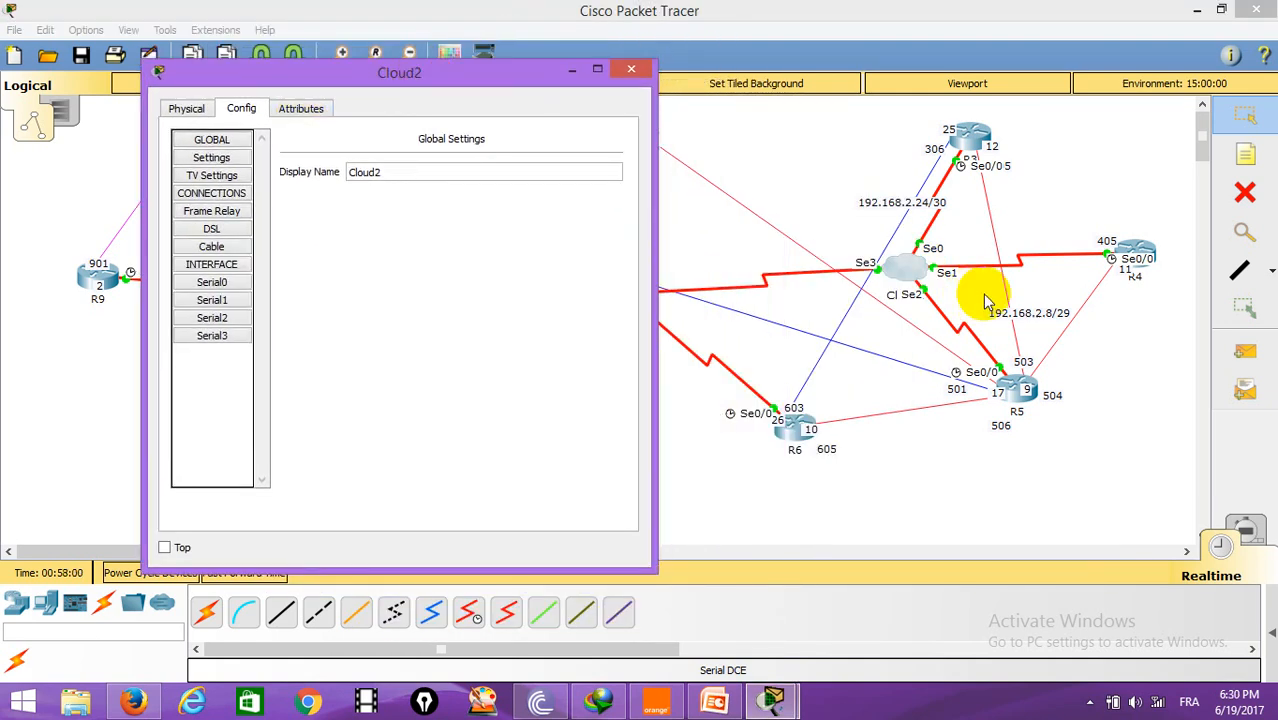
{"action": "left_click", "coordinate": [212, 282]}
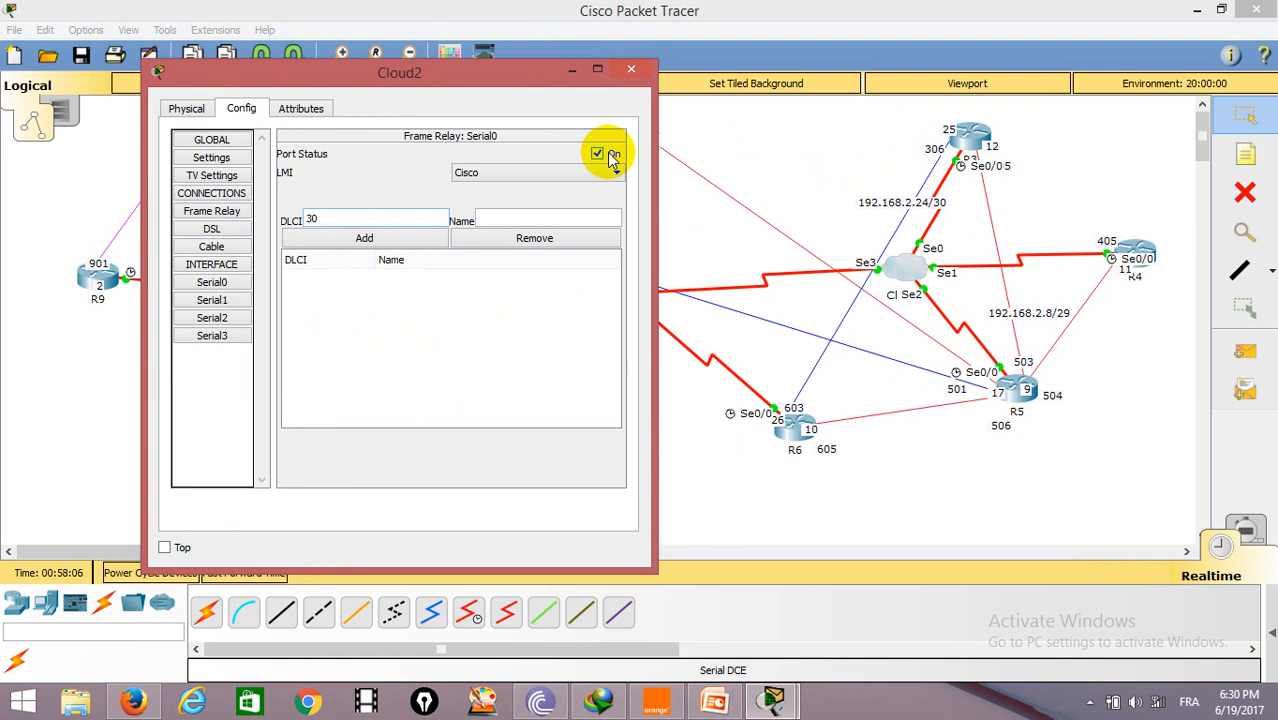
{"action": "key", "text": "Tab"}
{"action": "type", "text": "R3-R5"}
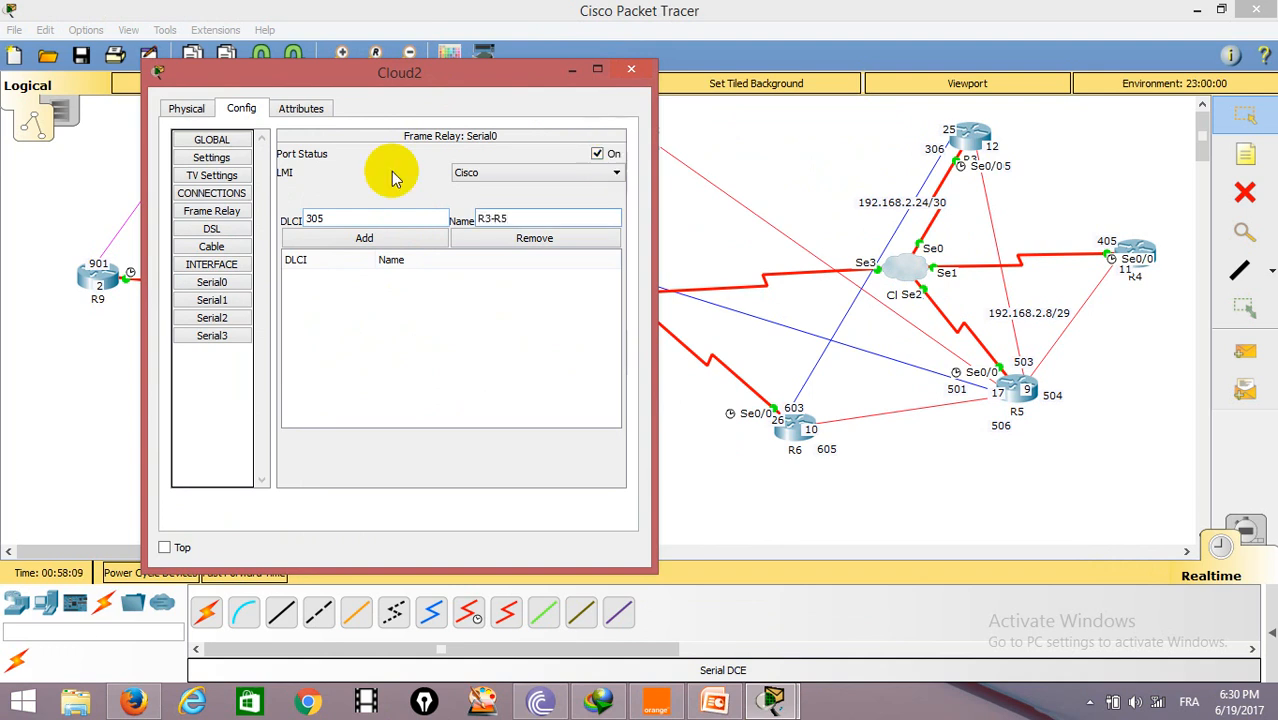
{"action": "left_click", "coordinate": [368, 238]}
Step: Confirm DLCI 305 and add DLCI 603 named R3-R6 on Cloud2's Serial0 port
{"action": "left_click", "coordinate": [390, 216]}
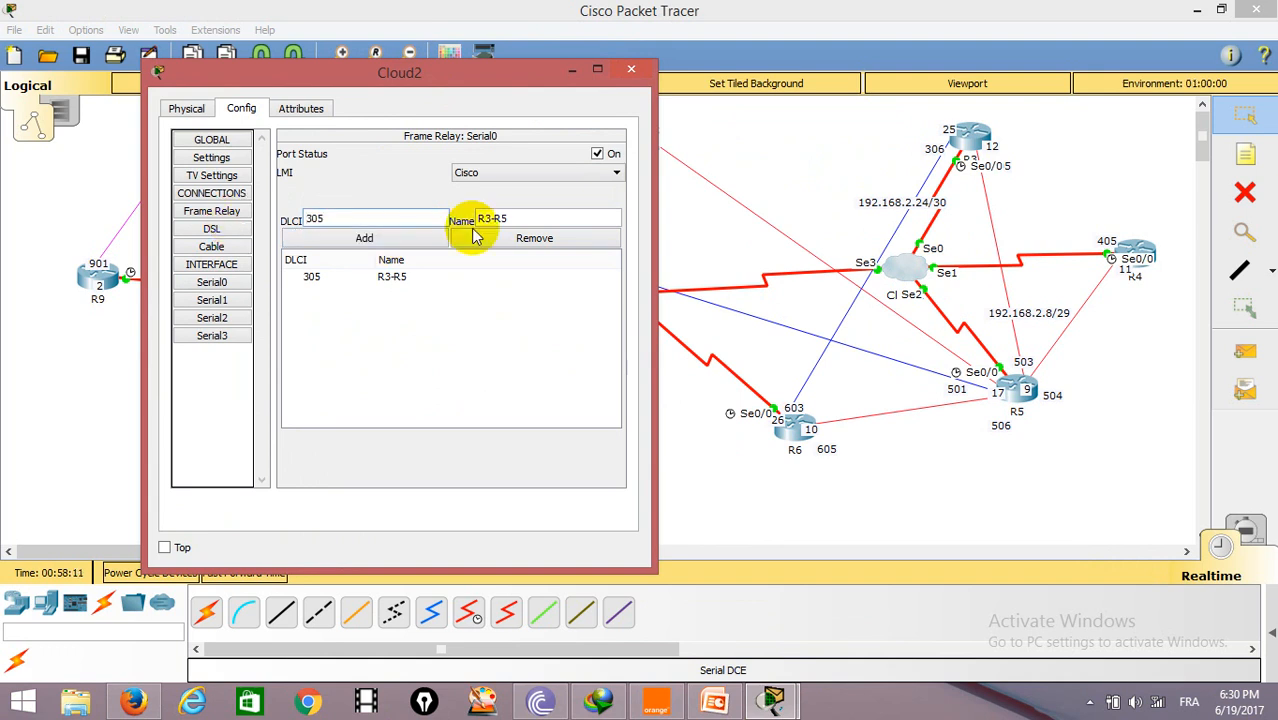
{"action": "left_click_drag", "start_coordinate": [379, 220], "coordinate": [280, 230]}
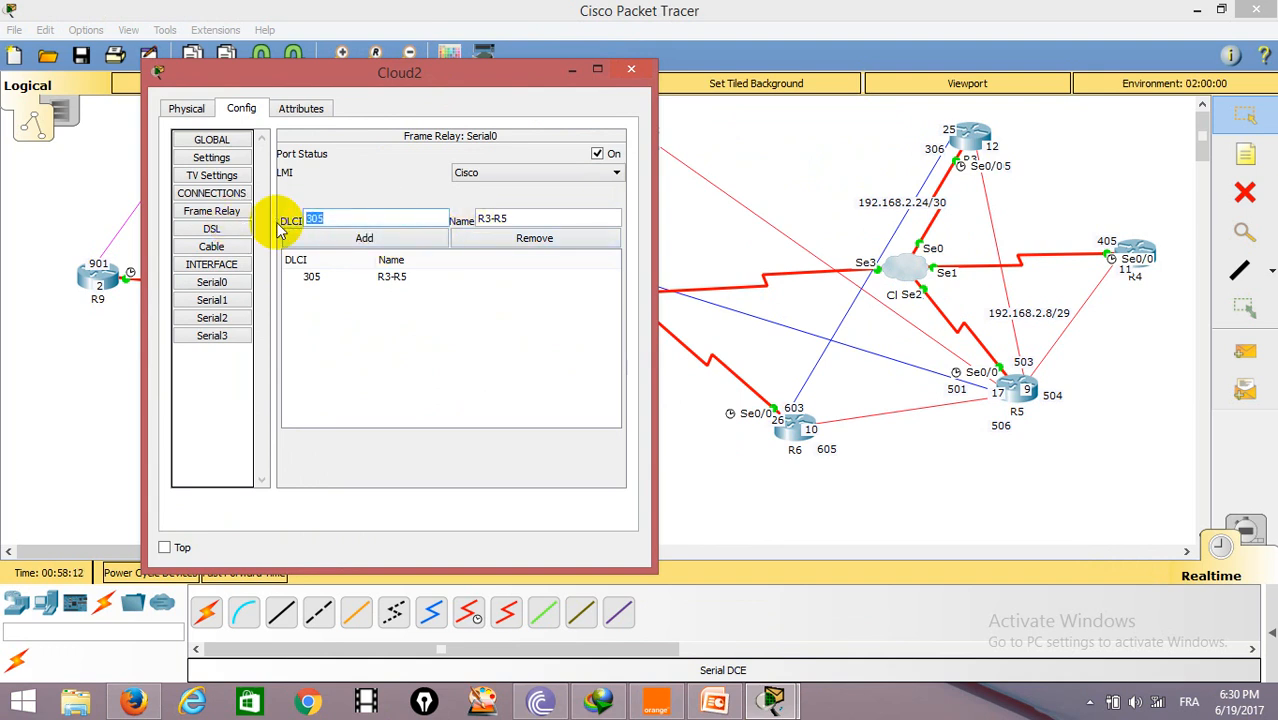
{"action": "type", "text": "603"}
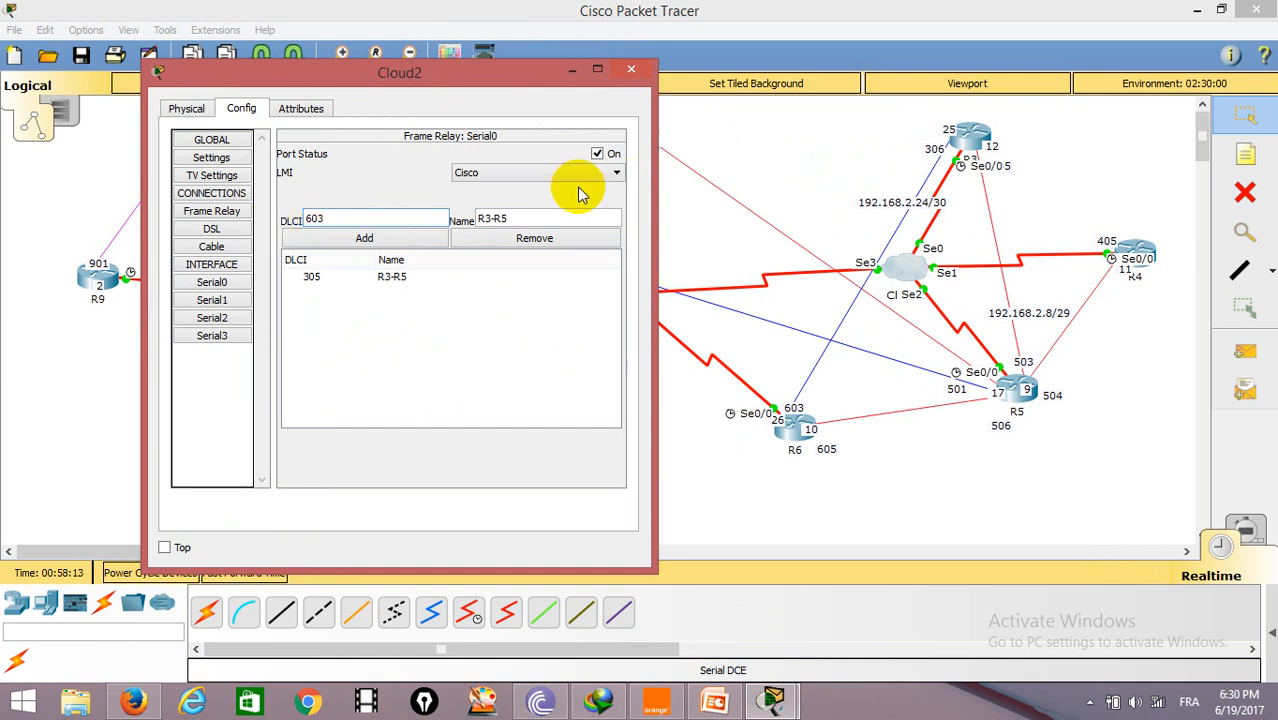
{"action": "left_click_drag", "start_coordinate": [542, 220], "coordinate": [476, 220]}
{"action": "left_click", "coordinate": [502, 216]}
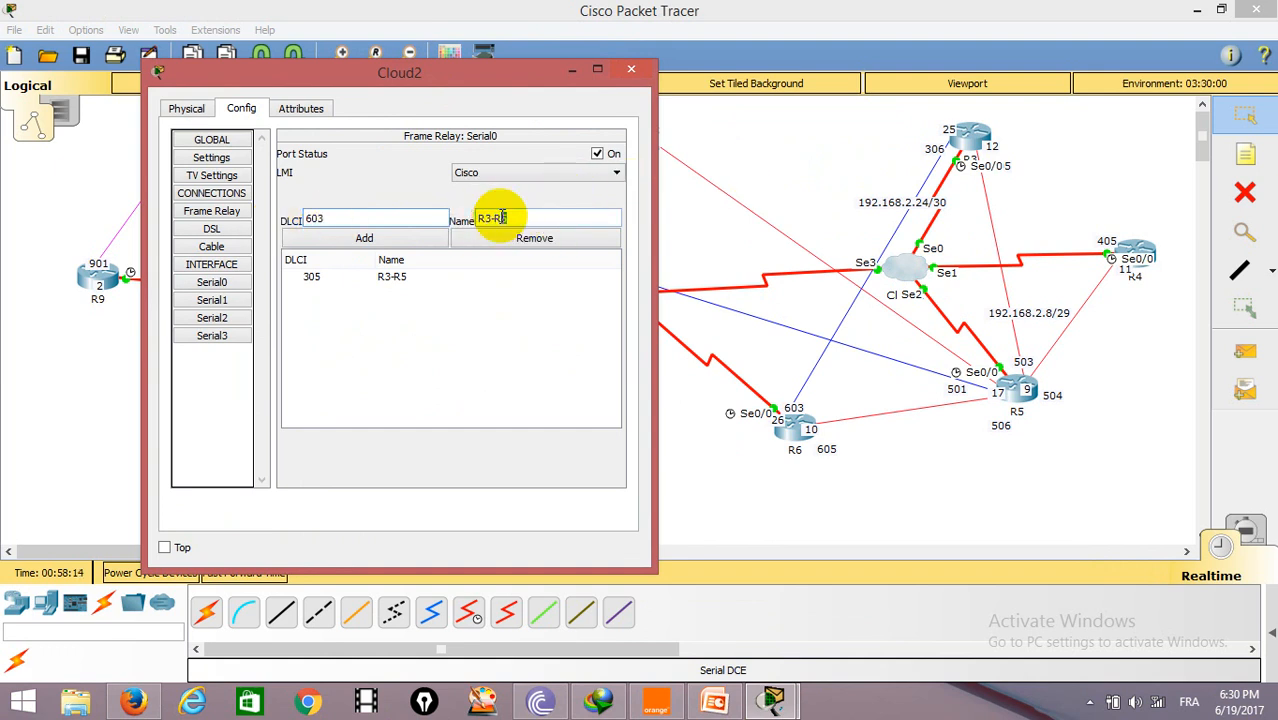
{"action": "left_click", "coordinate": [366, 240]}
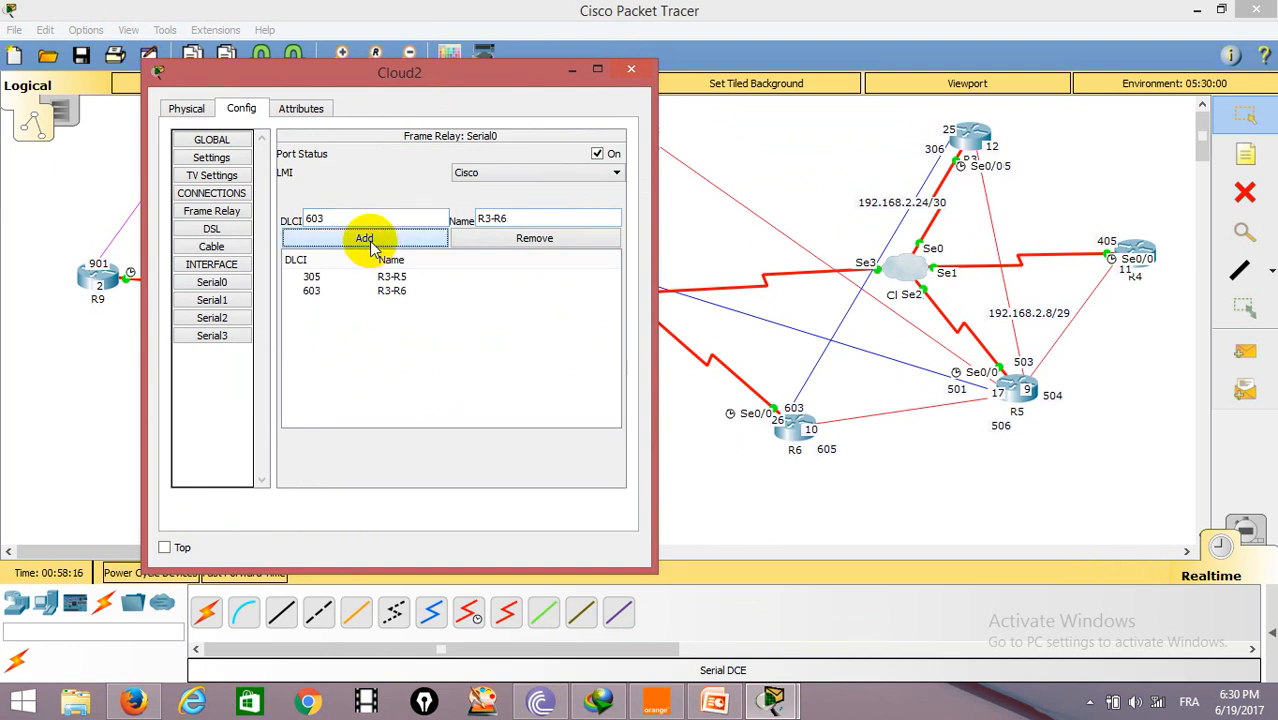
Step: Add DLCI 405 named R4-R5 on Cloud2's Serial1 port
{"action": "left_click", "coordinate": [212, 302]}
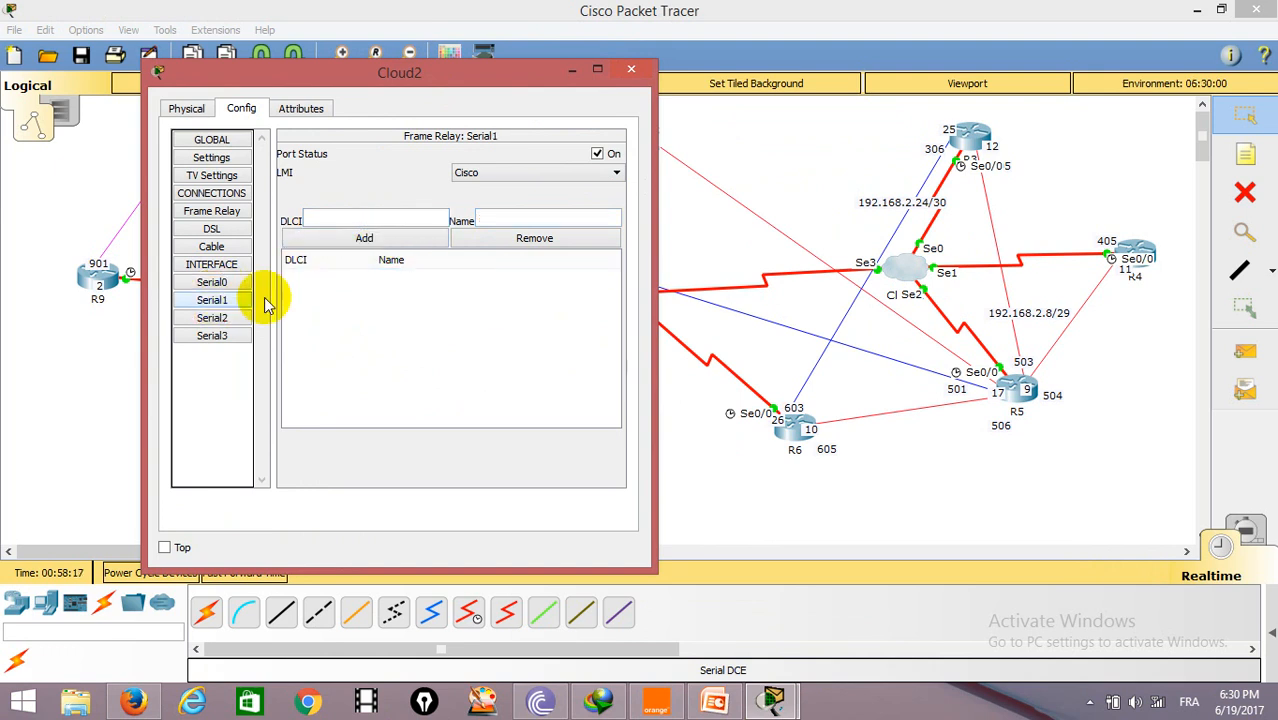
{"action": "left_click", "coordinate": [359, 217]}
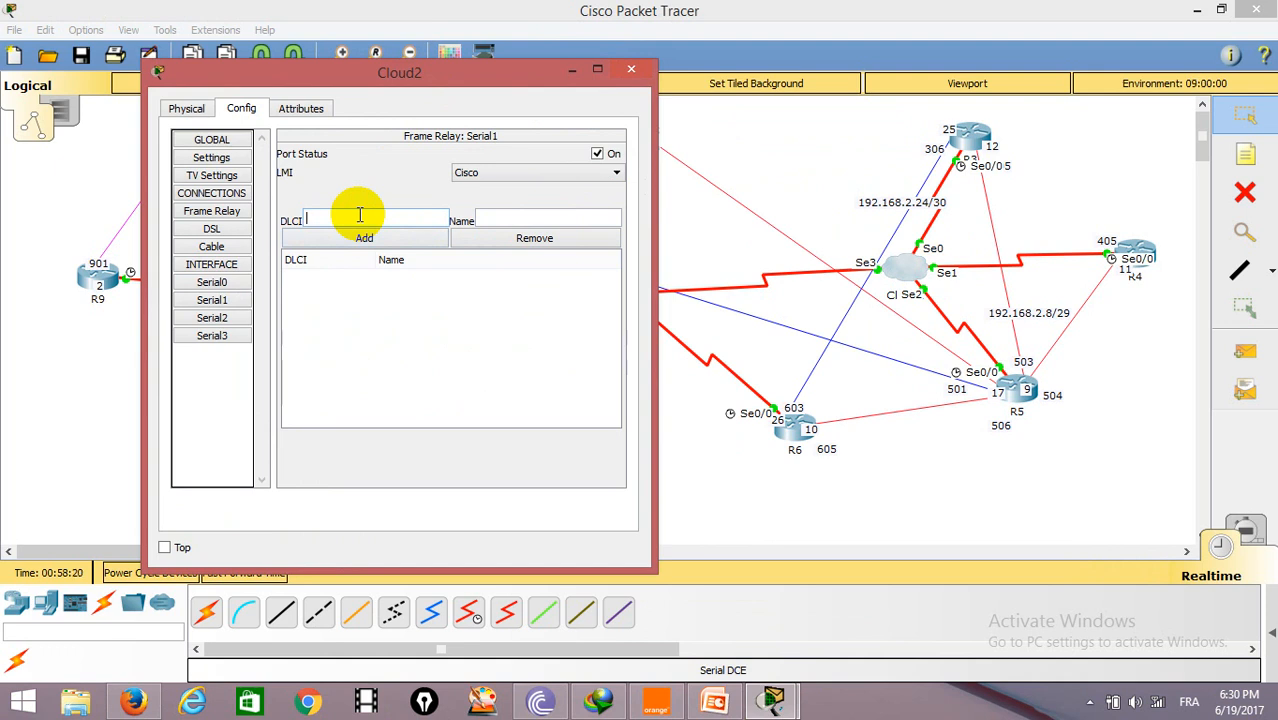
{"action": "left_click", "coordinate": [495, 217]}
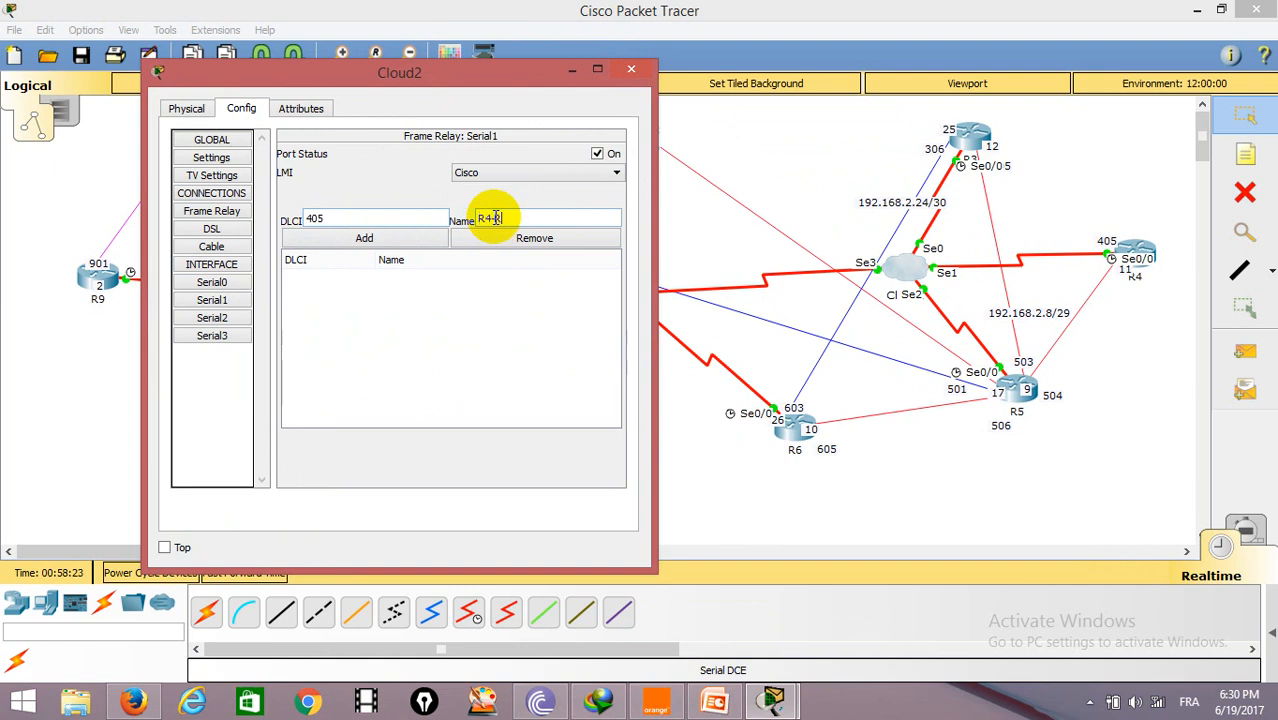
{"action": "left_click", "coordinate": [400, 245]}
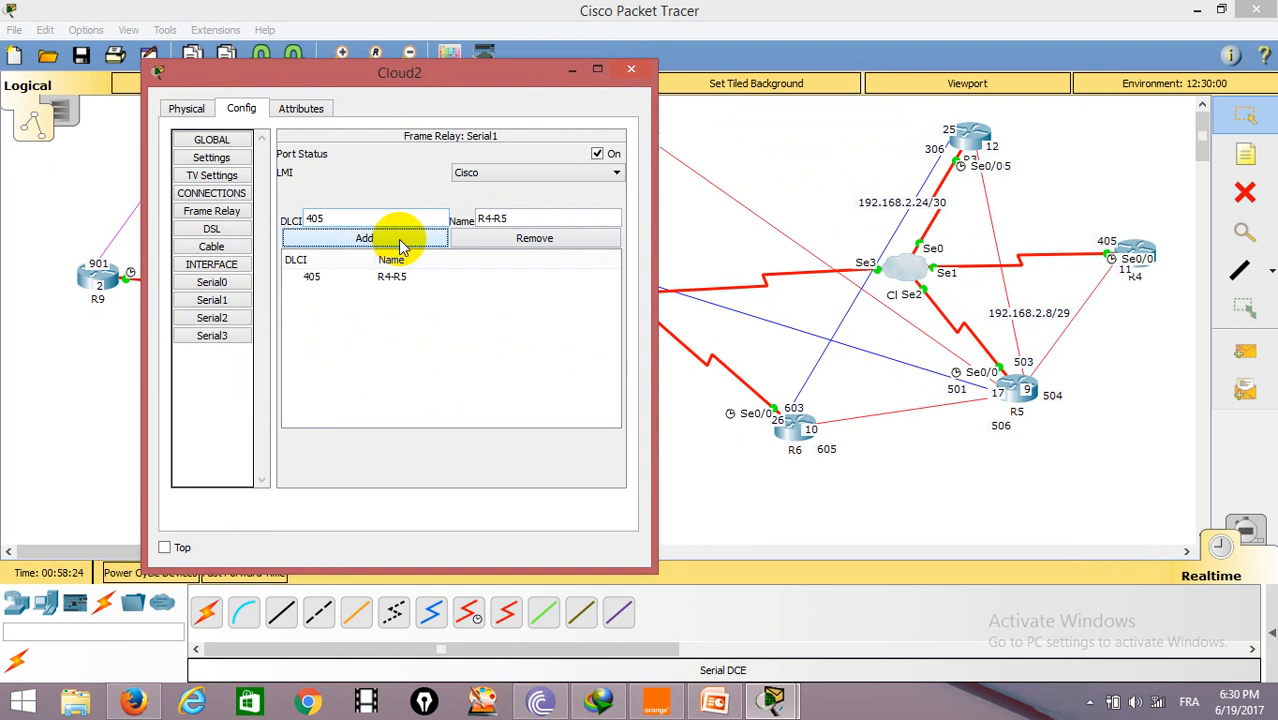
Step: Add DLCI 503 named R5-R3 and DLCI 504 named R5-R4 on Cloud2's Serial2 port
{"action": "left_click", "coordinate": [230, 315]}
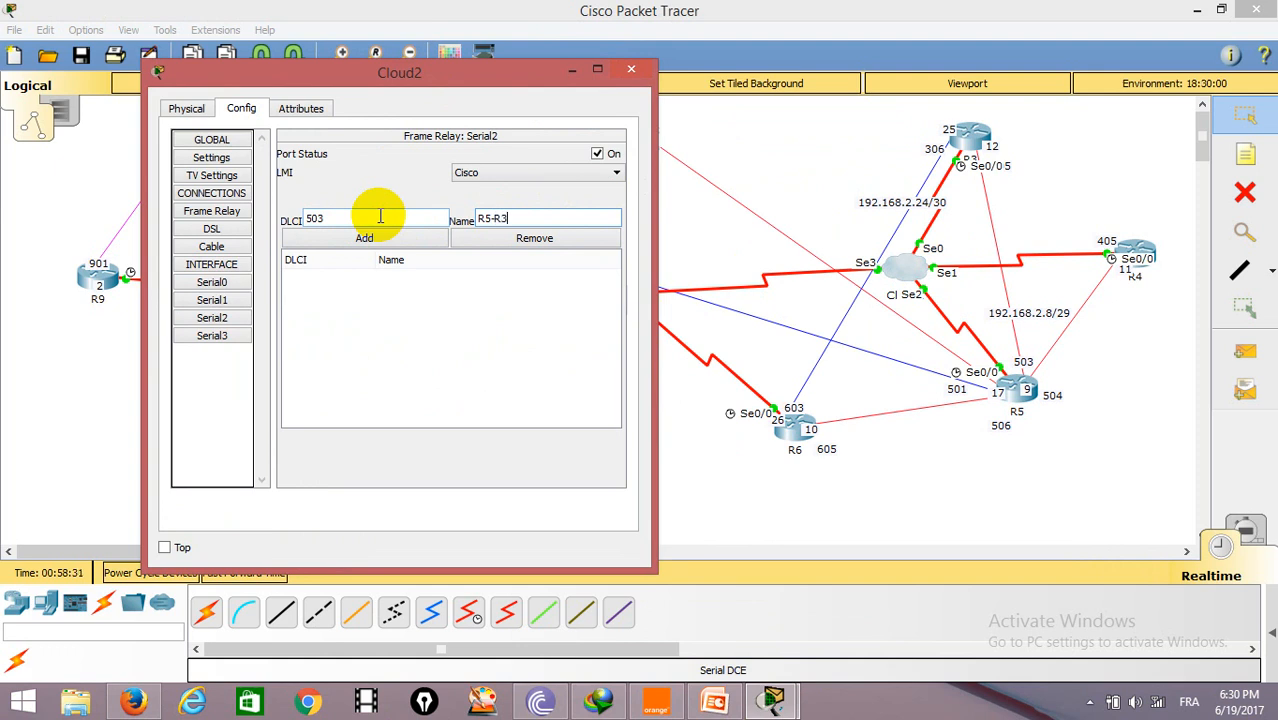
{"action": "left_click", "coordinate": [369, 237]}
{"action": "left_click", "coordinate": [350, 216]}
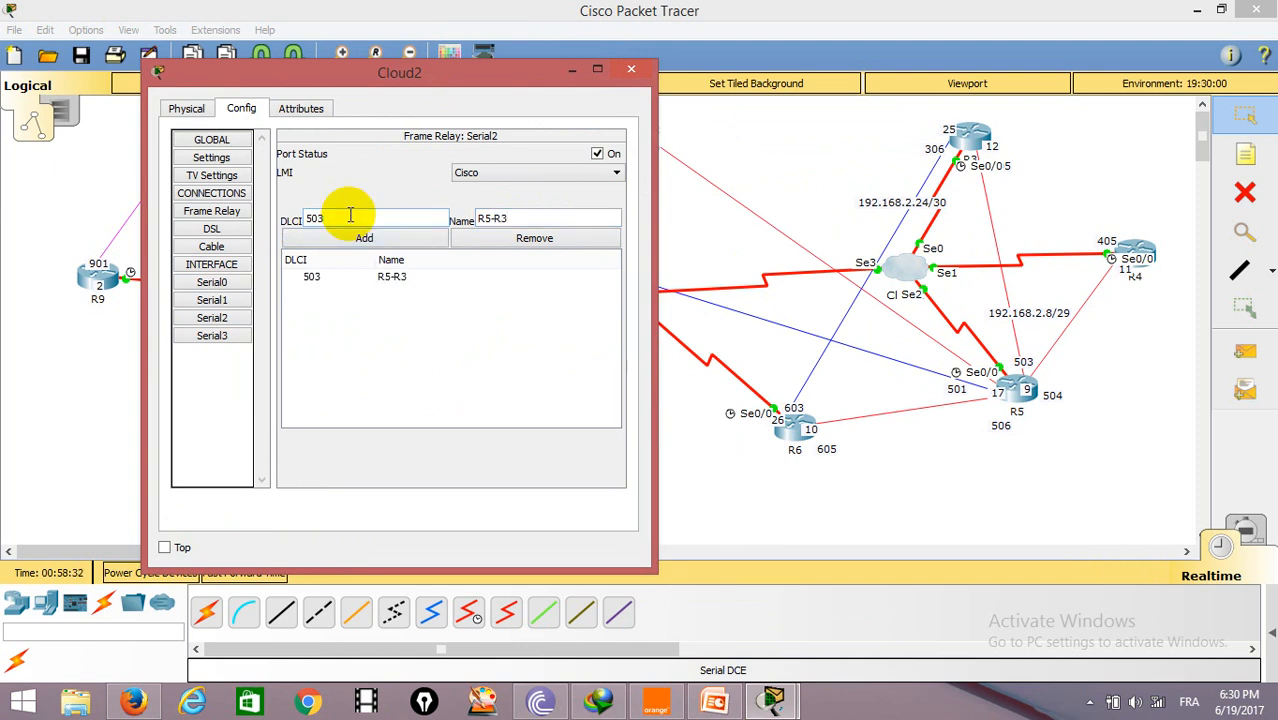
{"action": "type", "text": "4"}
{"action": "left_click", "coordinate": [553, 218]}
{"action": "type", "text": "4"}
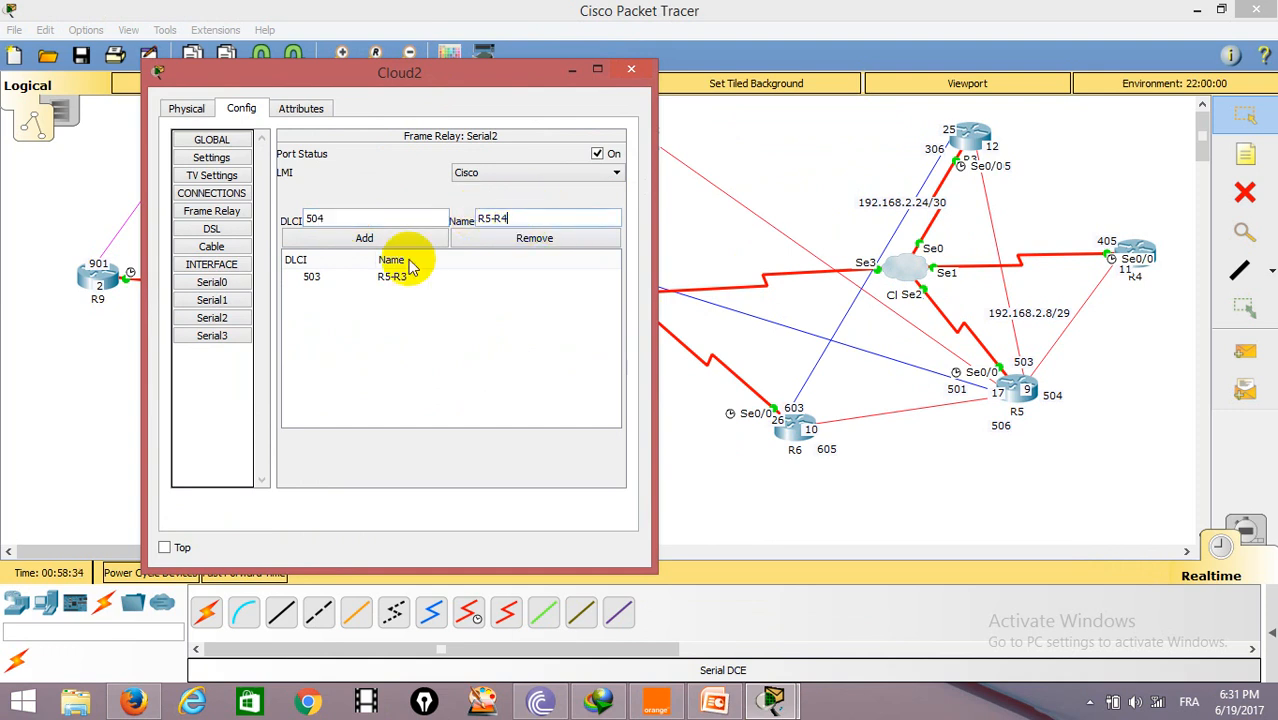
{"action": "left_click", "coordinate": [364, 238]}
Step: Add DLCI 506 named R5-R6 and DLCI 502 named R5-R2 on Serial2
{"action": "left_click", "coordinate": [358, 213]}
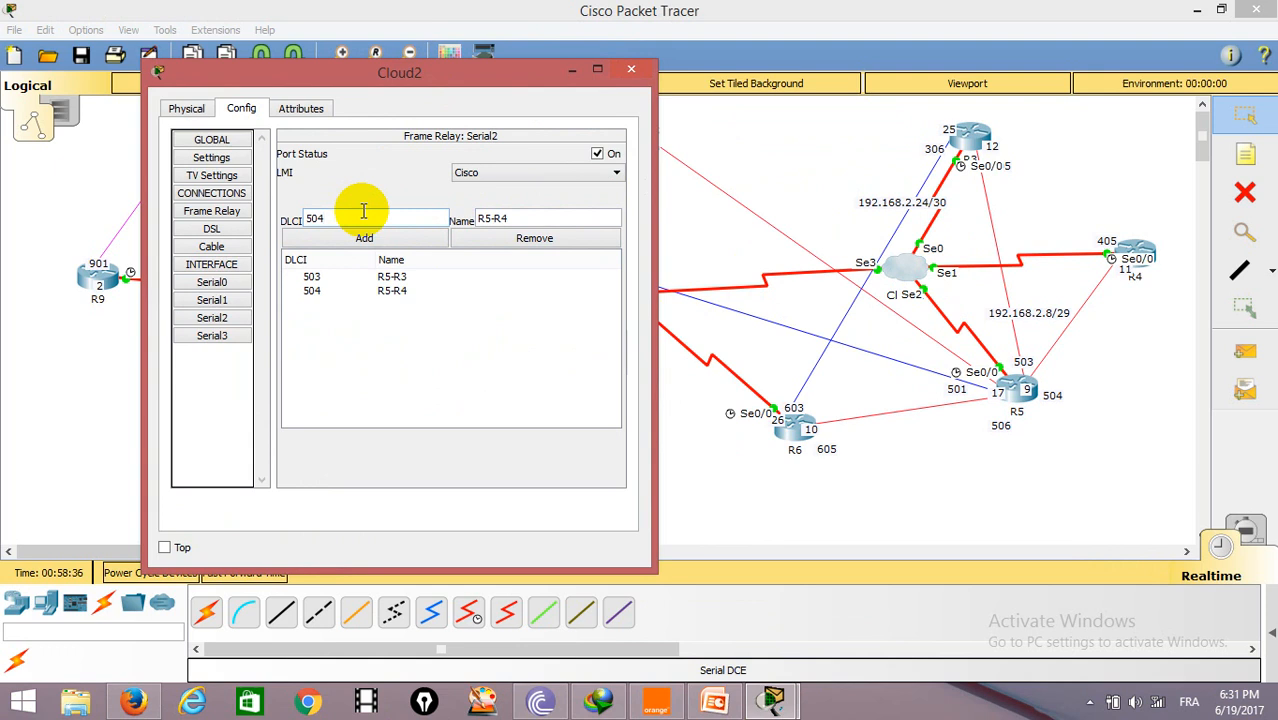
{"action": "type", "text": "6"}
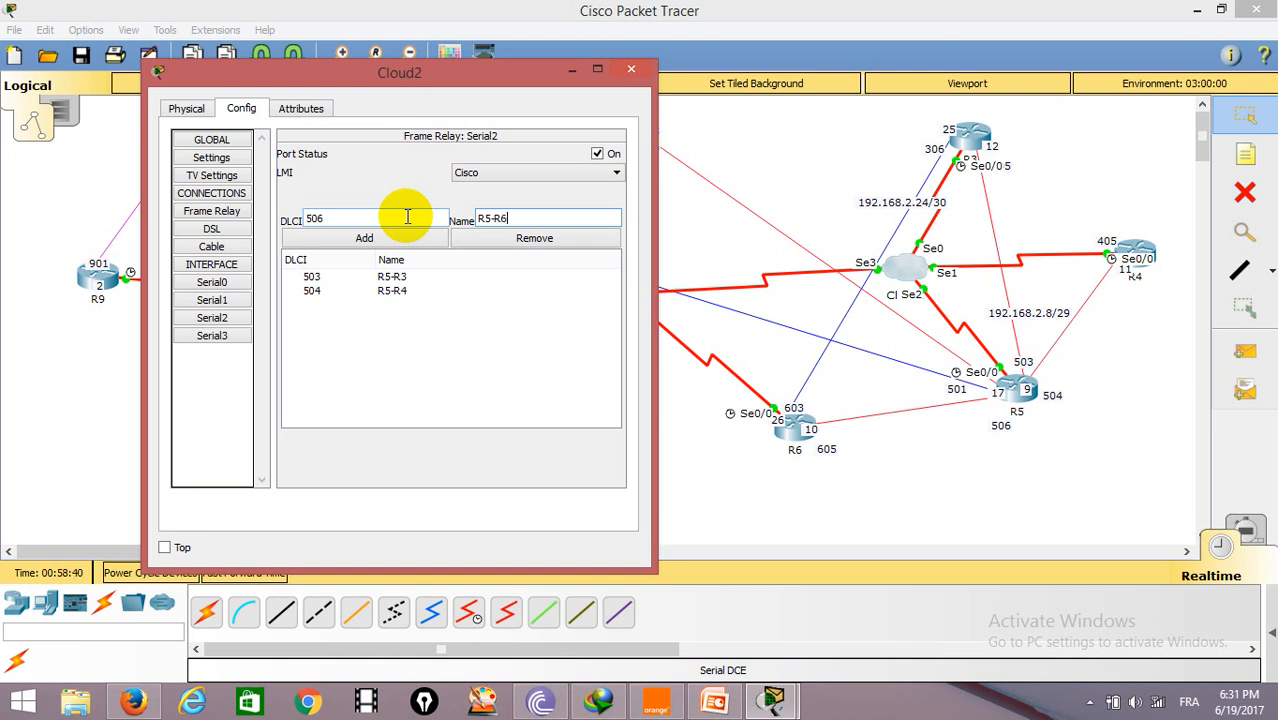
{"action": "left_click", "coordinate": [364, 238]}
{"action": "left_click_drag", "start_coordinate": [464, 76], "coordinate": [349, 117]}
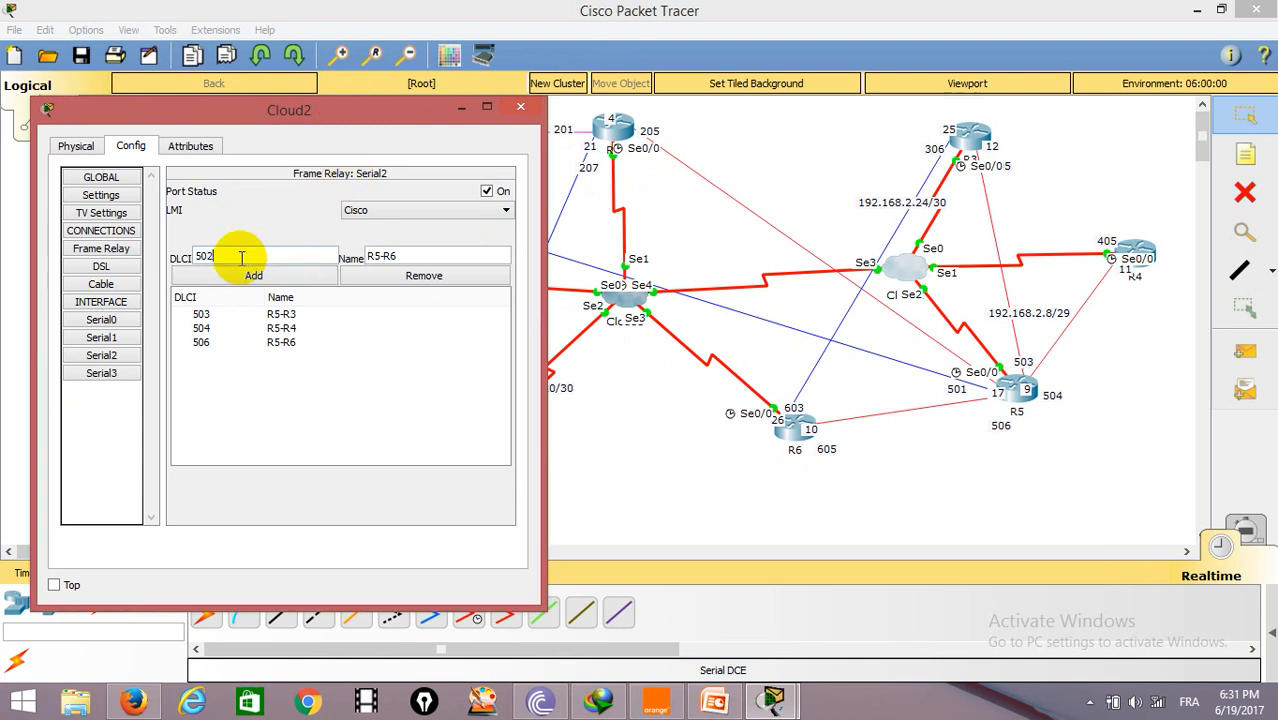
{"action": "left_click", "coordinate": [408, 256]}
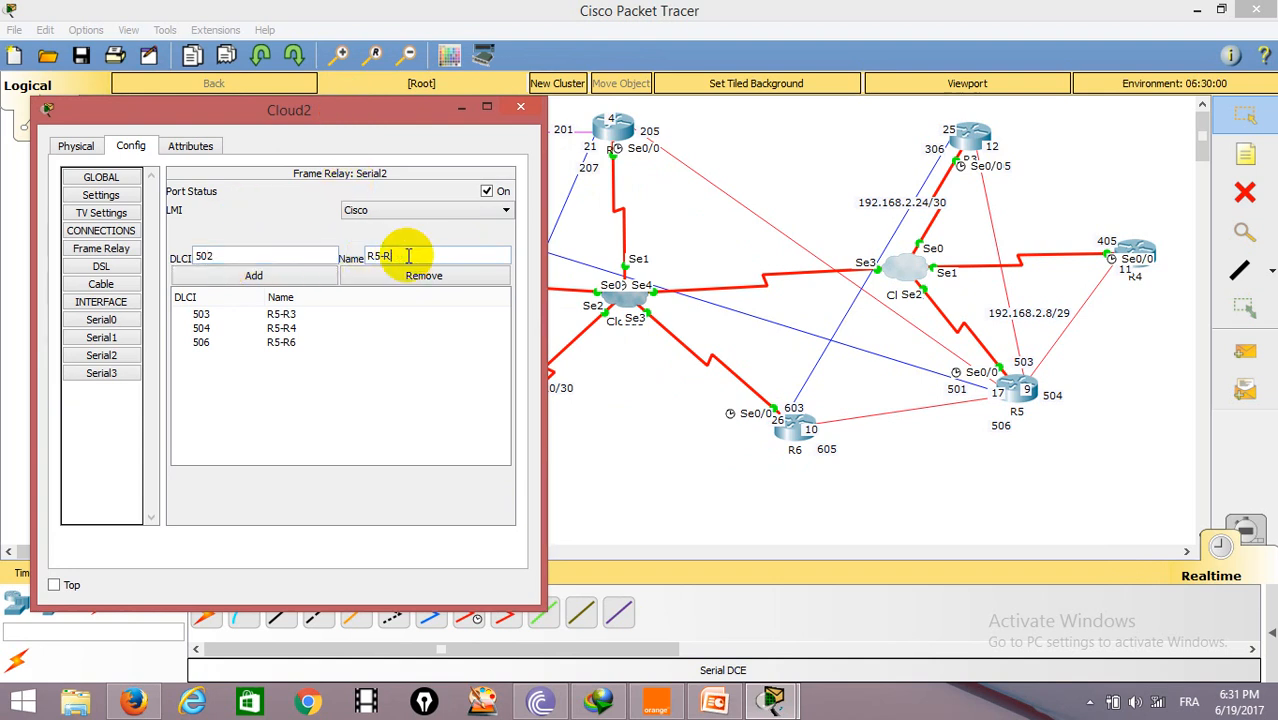
{"action": "left_click", "coordinate": [292, 274]}
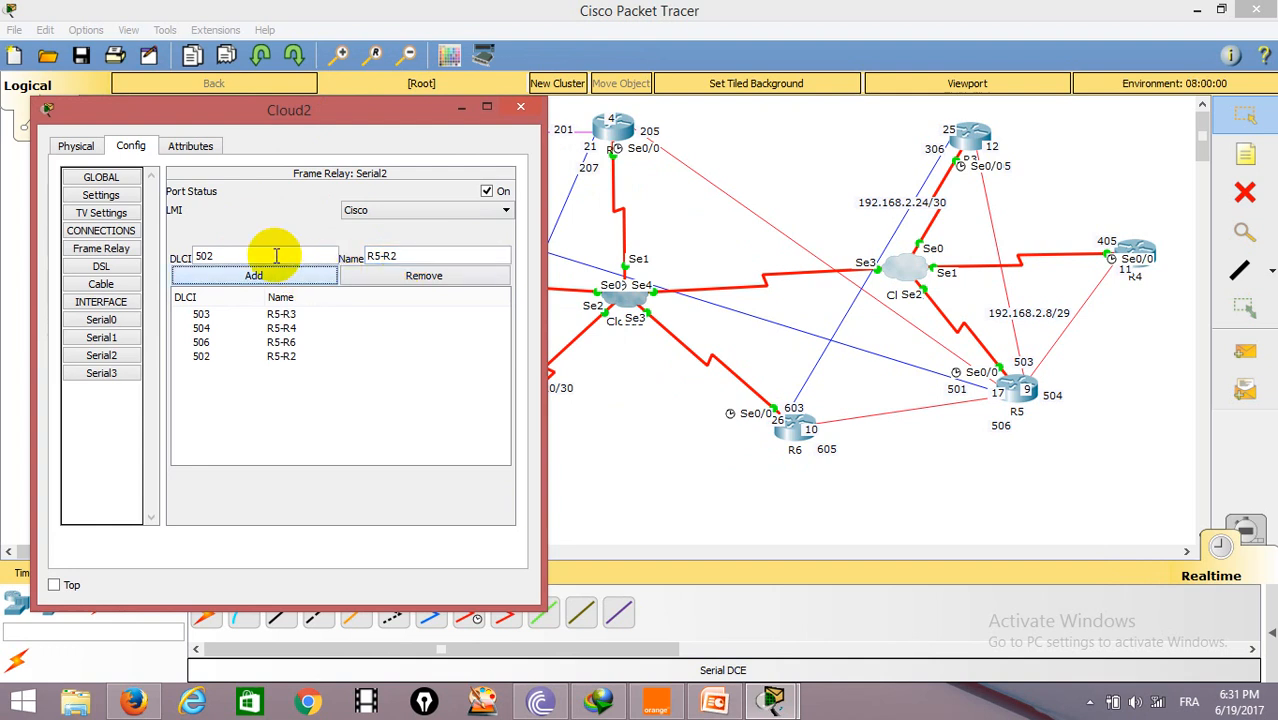
Step: Add DLCI 105 named R5-R1 on Serial2
{"action": "mouse_move", "coordinate": [196, 255]}
{"action": "left_mouse_down"}
{"action": "mouse_move", "coordinate": [210, 256]}
{"action": "mouse_move", "coordinate": [175, 264]}
{"action": "left_mouse_up"}
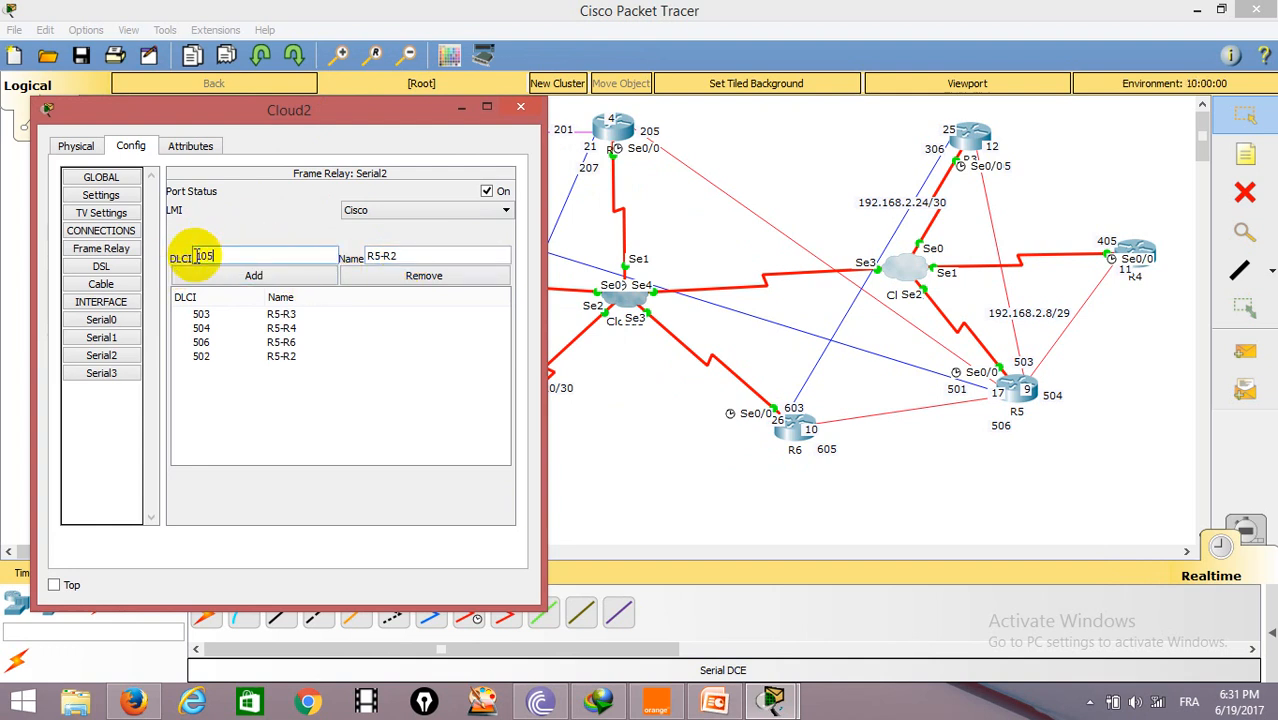
{"action": "left_click", "coordinate": [419, 257]}
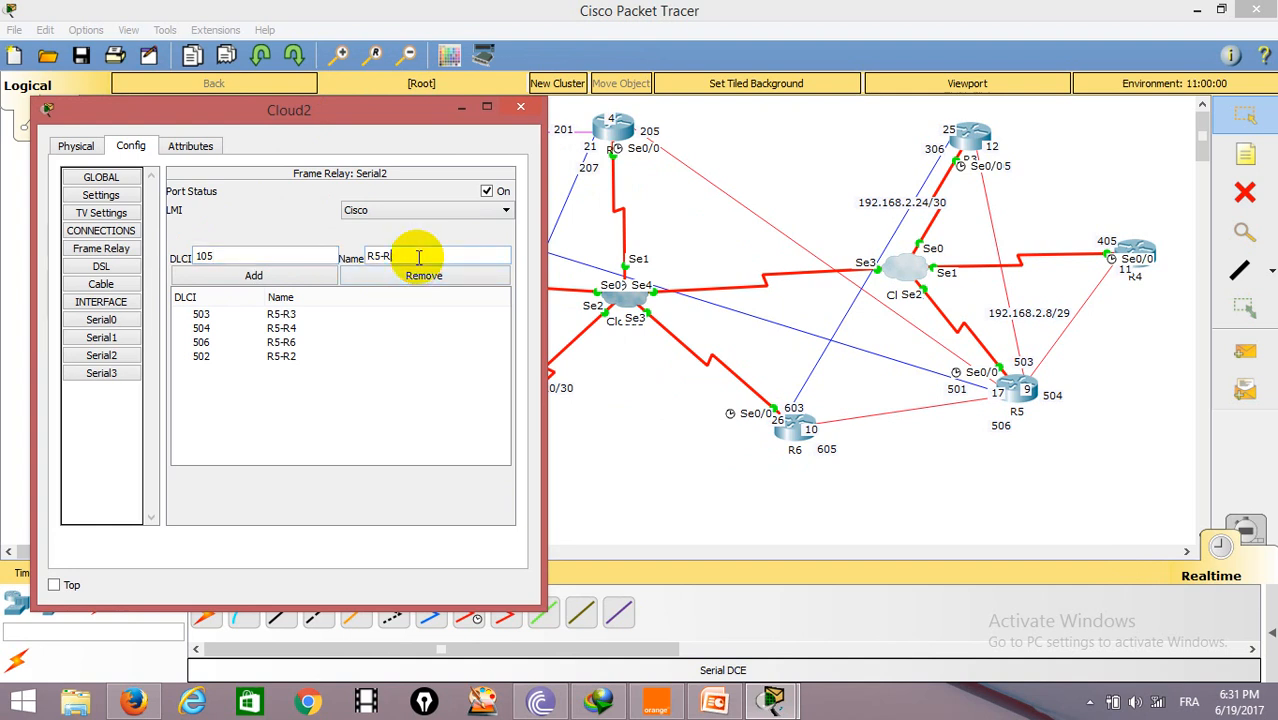
{"action": "type", "text": "1"}
{"action": "left_click", "coordinate": [254, 276]}
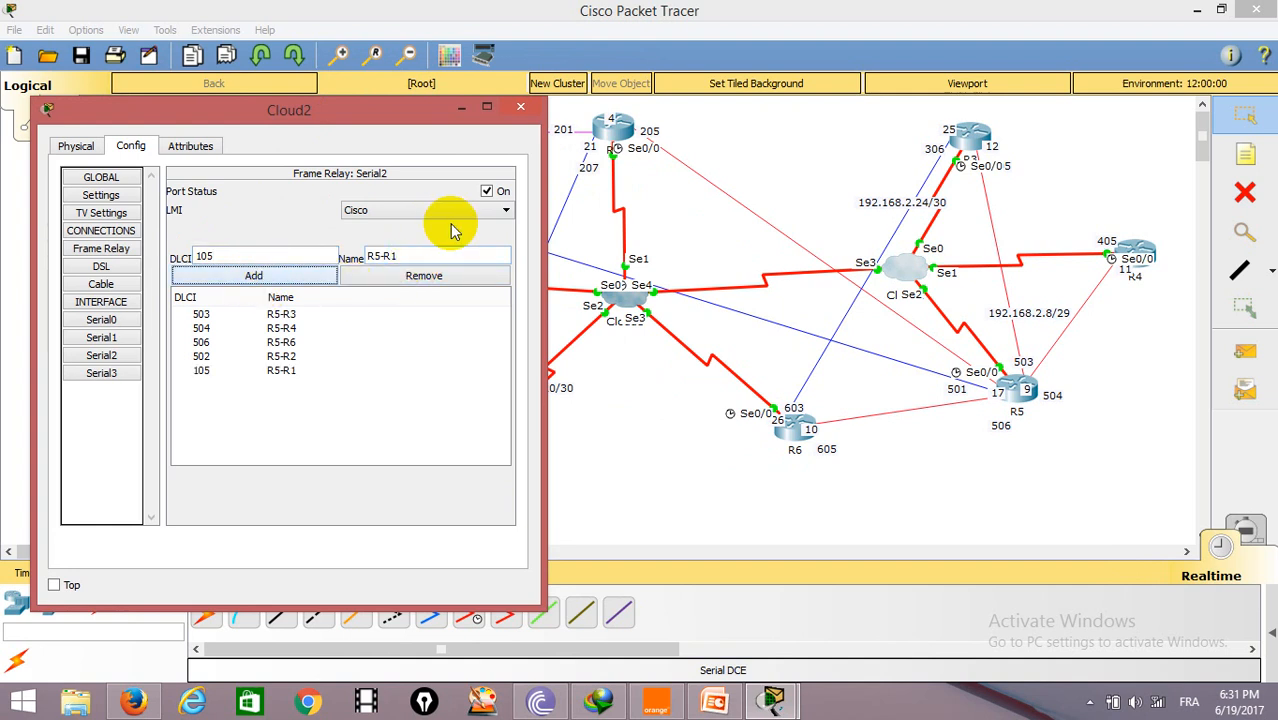
{"action": "left_click", "coordinate": [297, 360]}
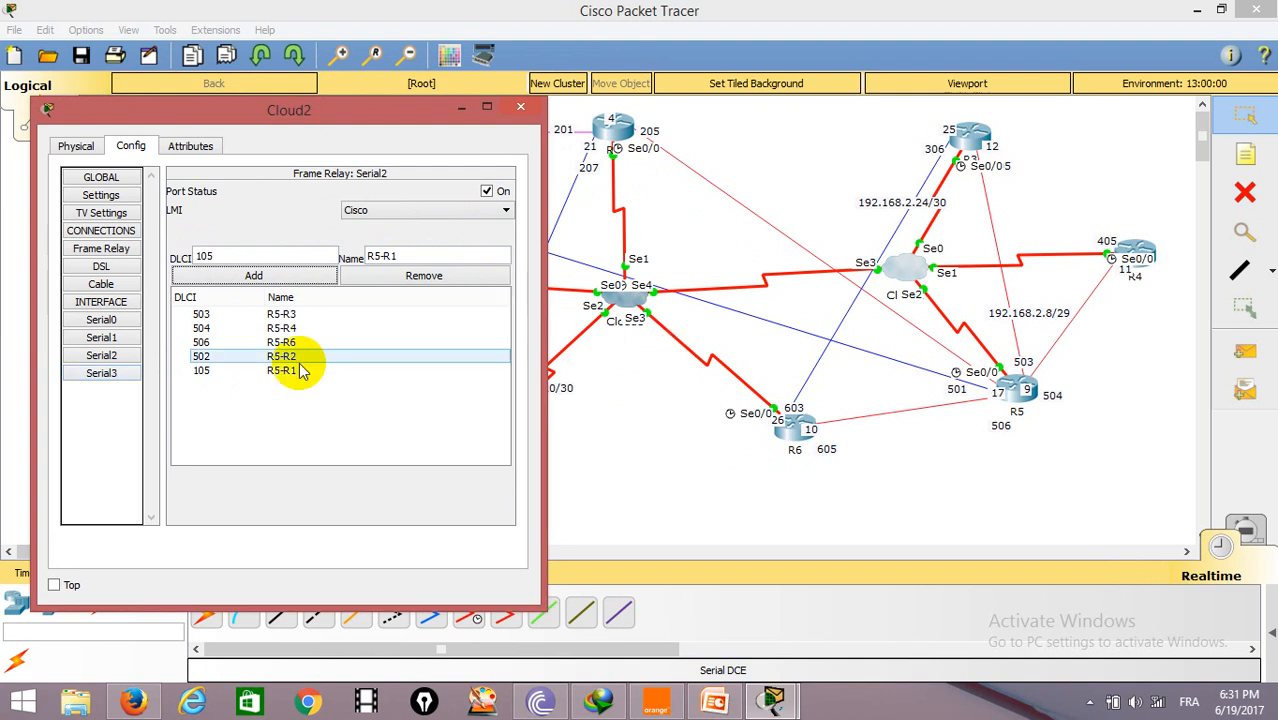
Step: Add DLCI 306 named R6-R3 and DLCI 105 named R5-R1 on Cloud2's Serial3 port
{"action": "left_click", "coordinate": [104, 372]}
{"action": "left_click", "coordinate": [257, 256]}
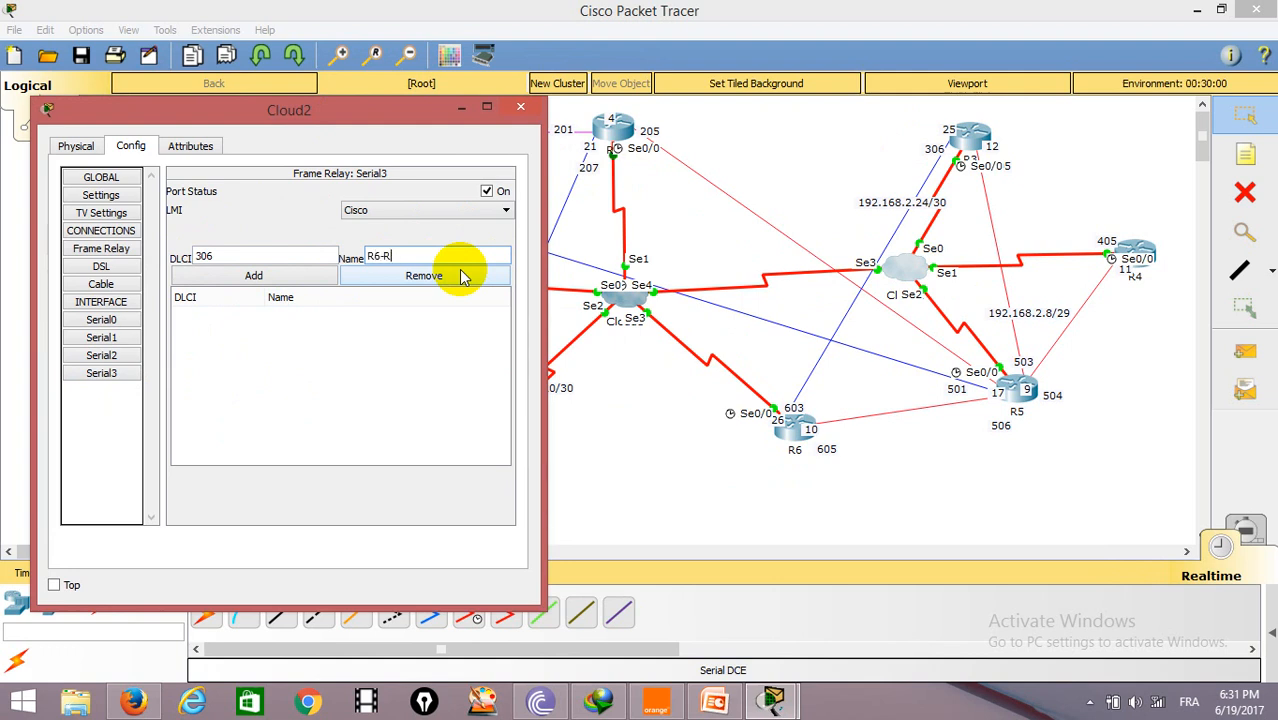
{"action": "left_click", "coordinate": [268, 276]}
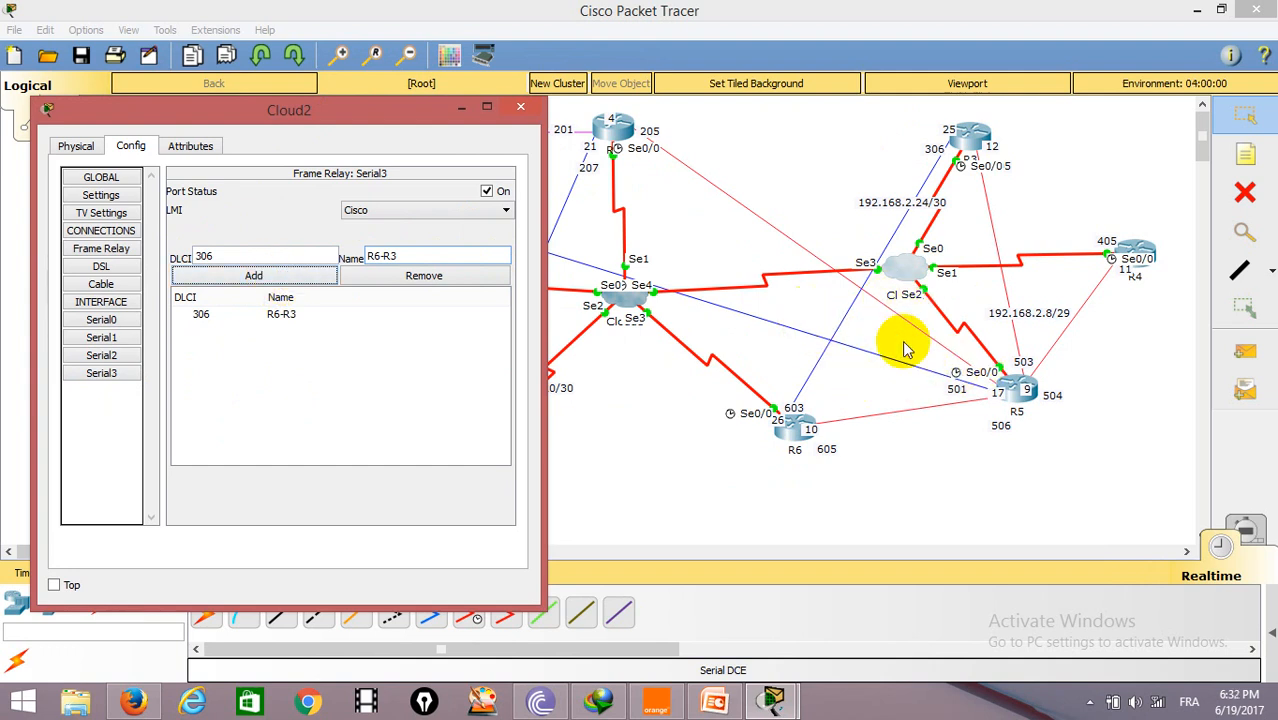
{"action": "left_click", "coordinate": [257, 275]}
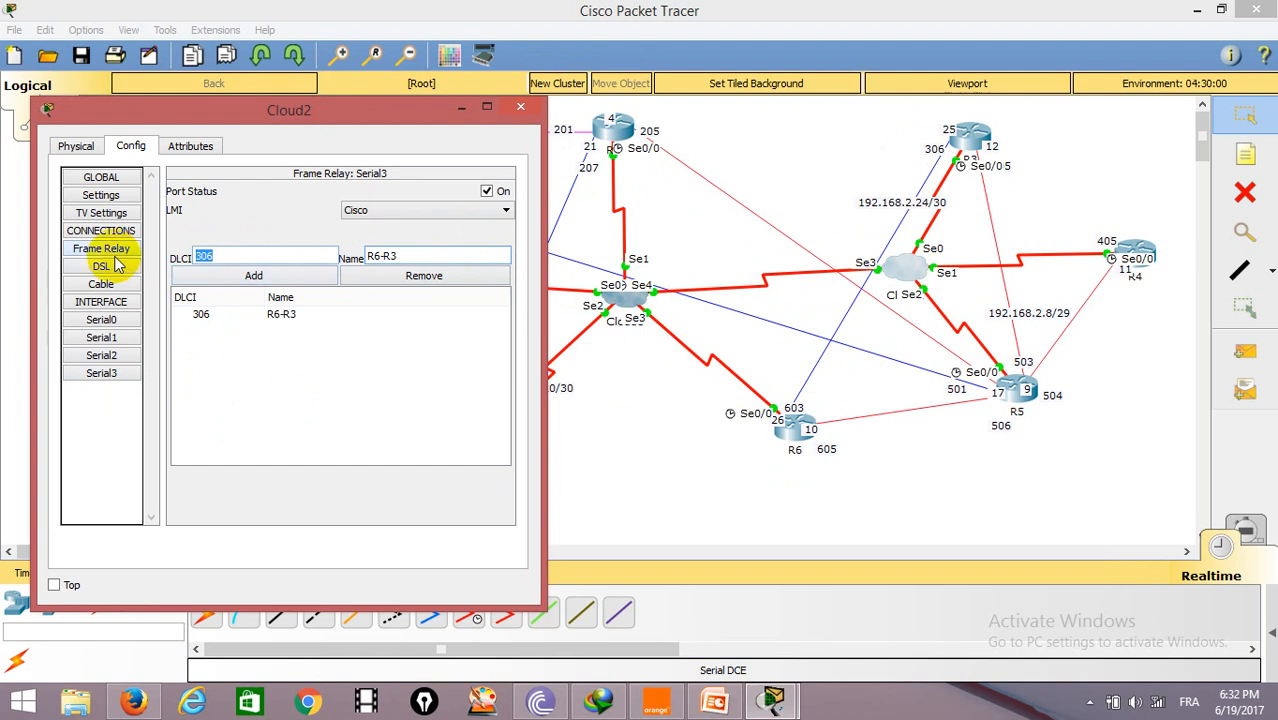
{"action": "type", "text": "105"}
{"action": "left_click_drag", "start_coordinate": [421, 261], "coordinate": [376, 266]}
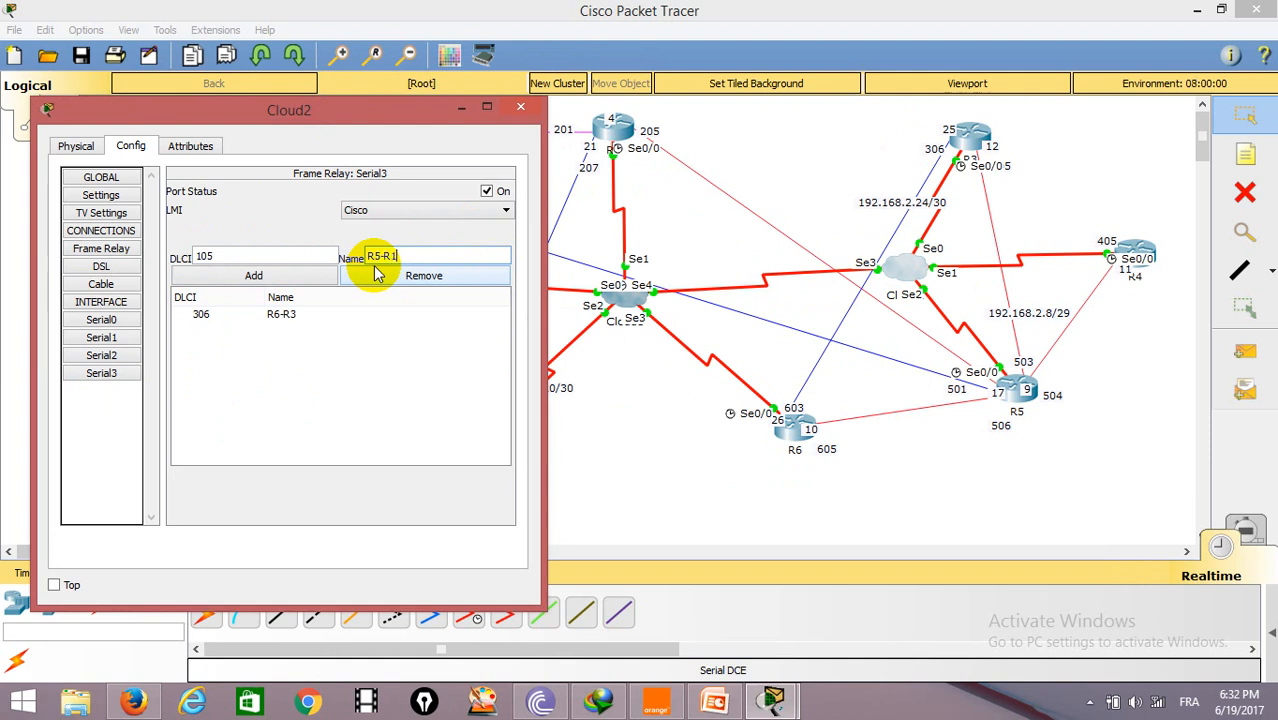
{"action": "left_click", "coordinate": [278, 276]}
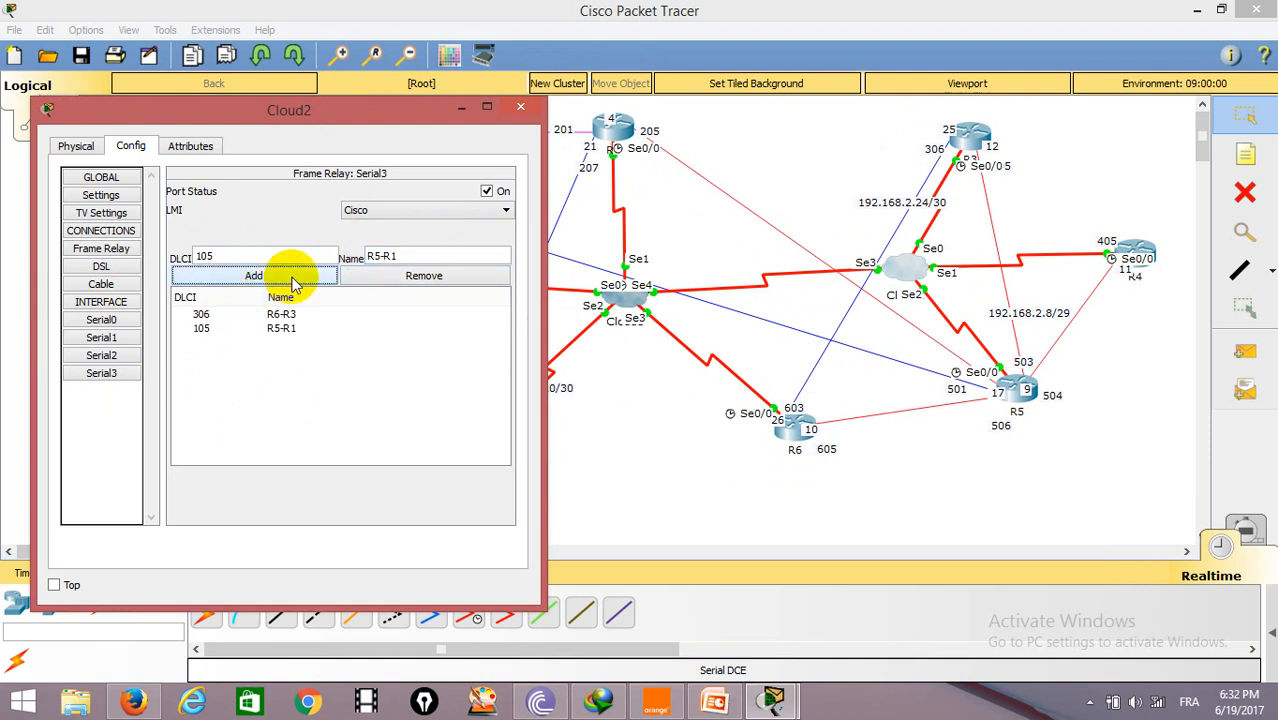
Step: Add DLCI 205 named R2-R5 on Serial3
{"action": "left_click_drag", "start_coordinate": [256, 252], "coordinate": [202, 254]}
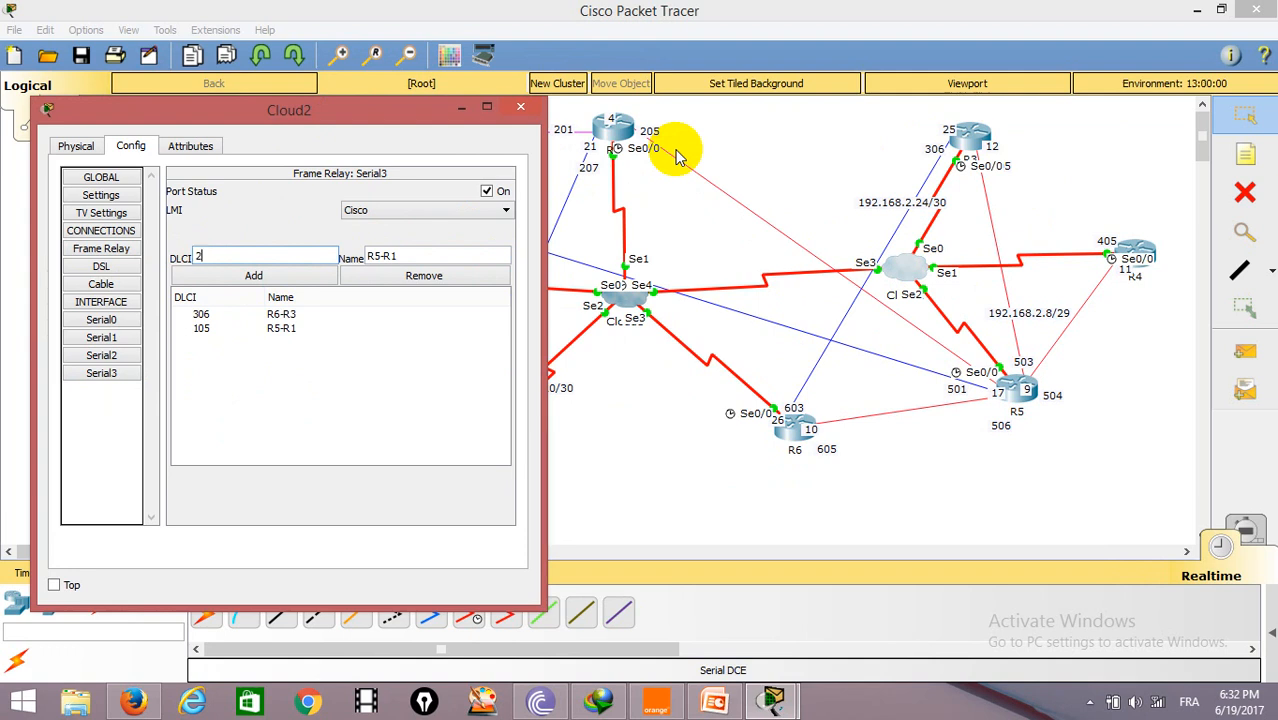
{"action": "left_click", "coordinate": [442, 275]}
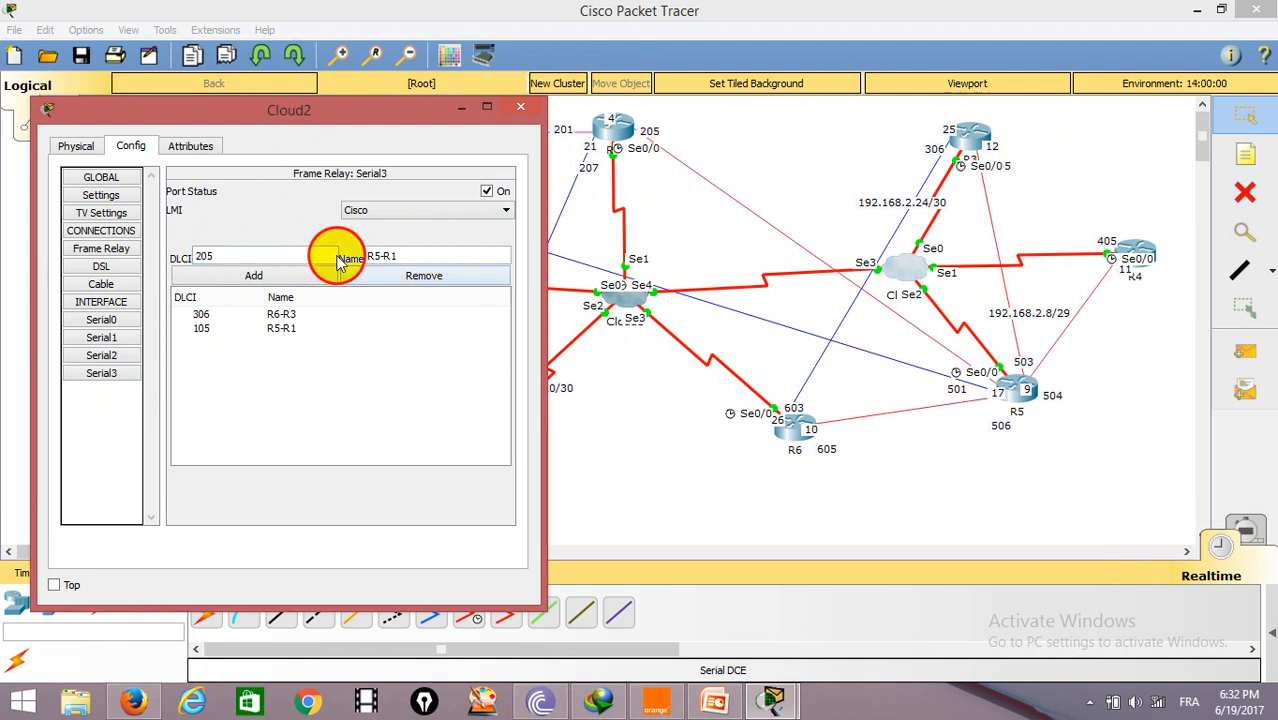
{"action": "left_click_drag", "start_coordinate": [402, 250], "coordinate": [285, 251]}
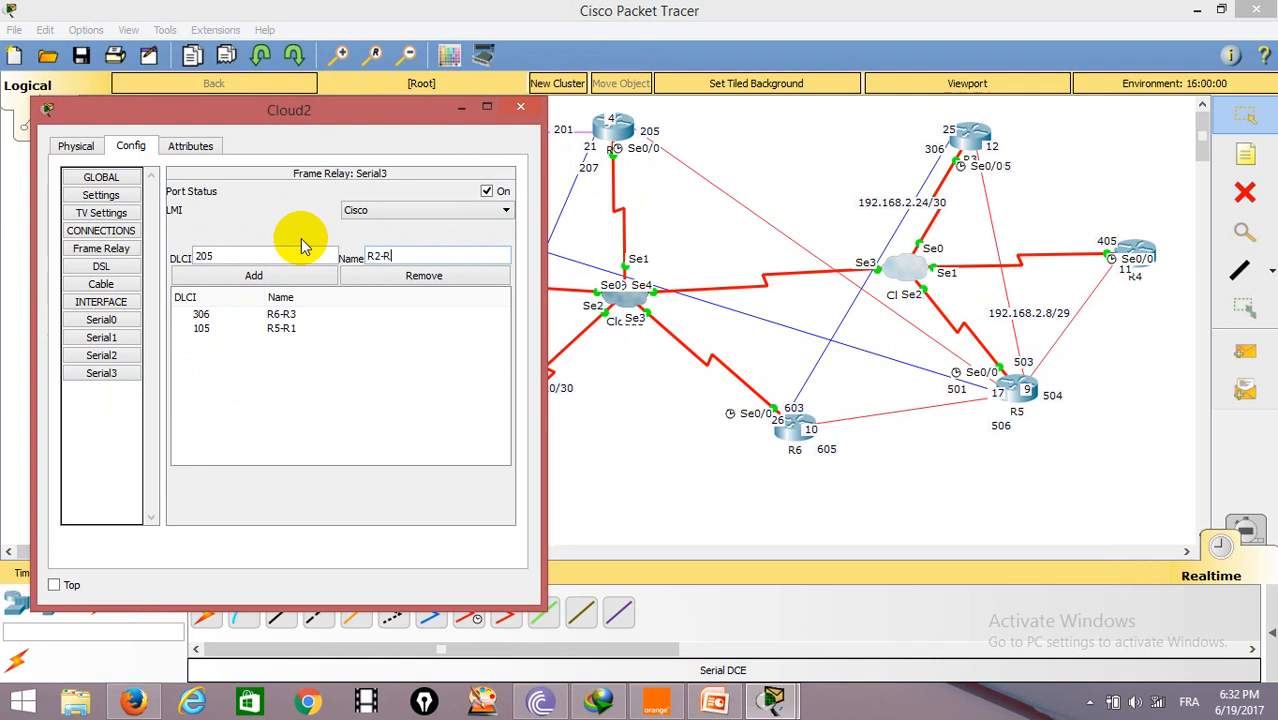
{"action": "left_click", "coordinate": [265, 276]}
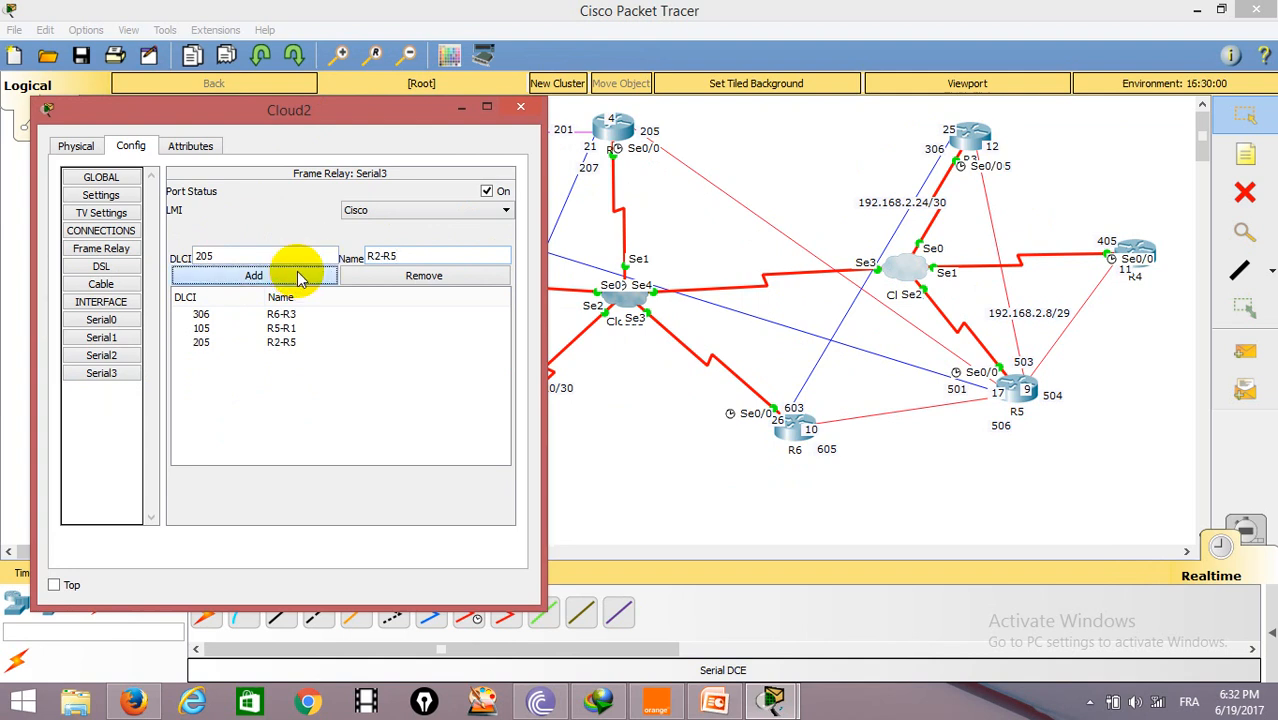
Step: Add a Frame Relay connection from Serial0 sublink R3-R5 to Serial2 sublink R5-R3
{"action": "left_click", "coordinate": [101, 248]}
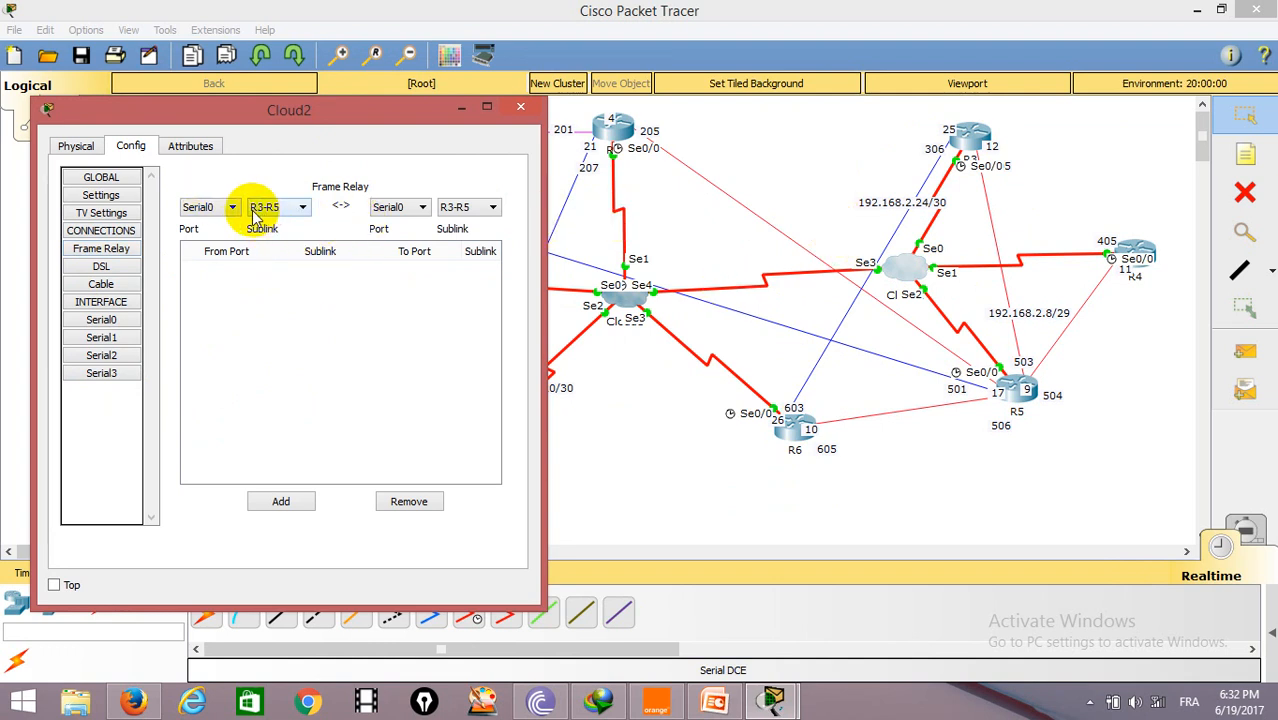
{"action": "left_click", "coordinate": [423, 207]}
{"action": "left_click", "coordinate": [410, 250]}
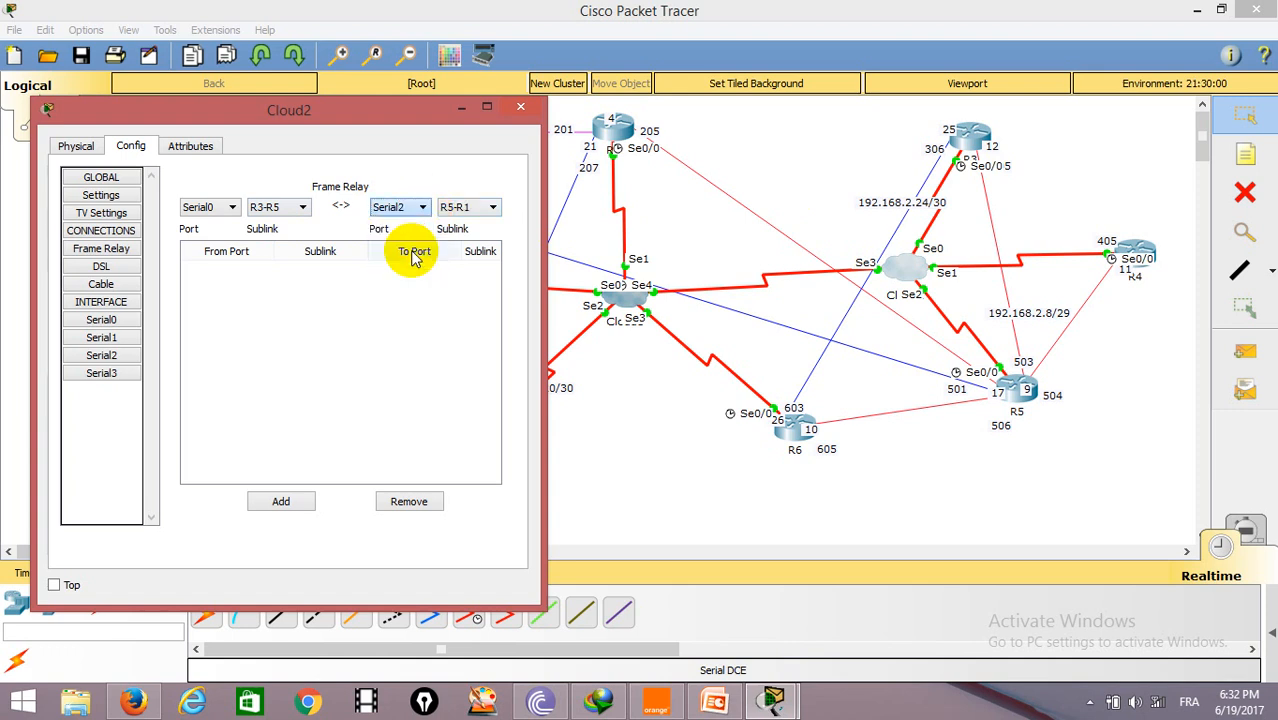
{"action": "left_click", "coordinate": [492, 208]}
{"action": "left_click", "coordinate": [468, 250]}
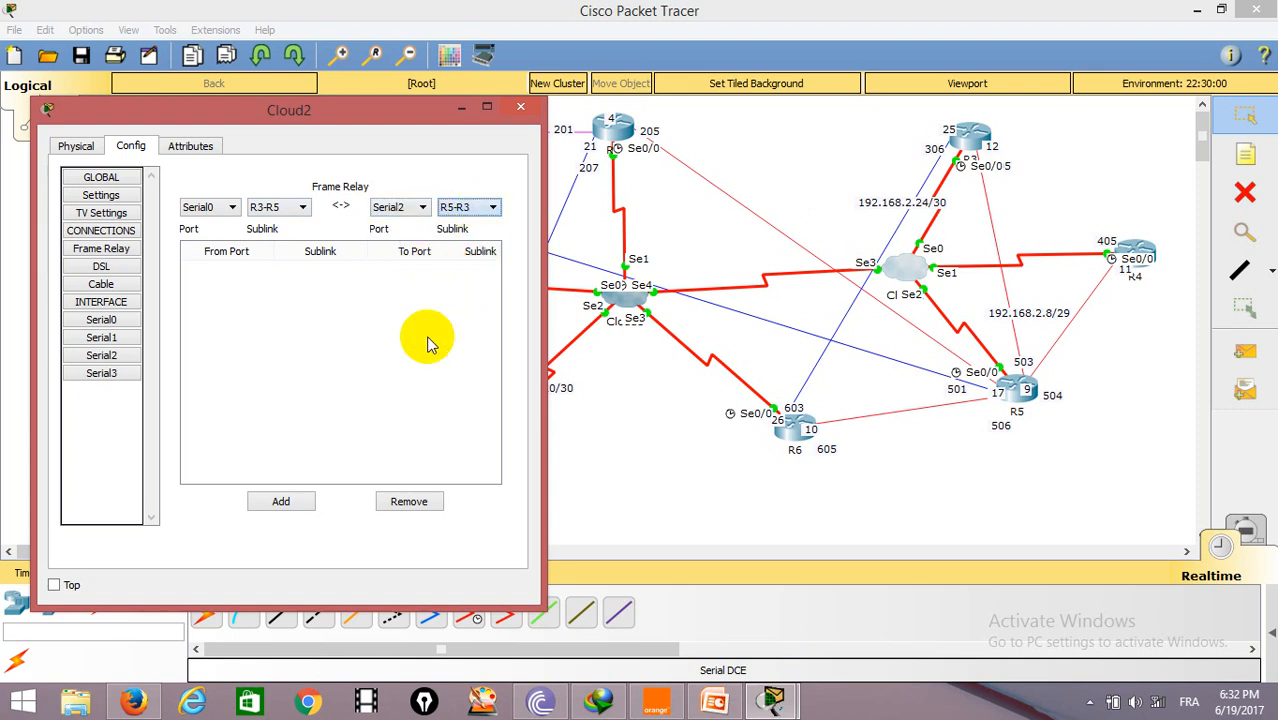
{"action": "left_click", "coordinate": [270, 500]}
Step: Add a Frame Relay connection from Serial0 sublink R3-R6 to Serial3 sublink R6-R3
{"action": "left_click", "coordinate": [302, 208]}
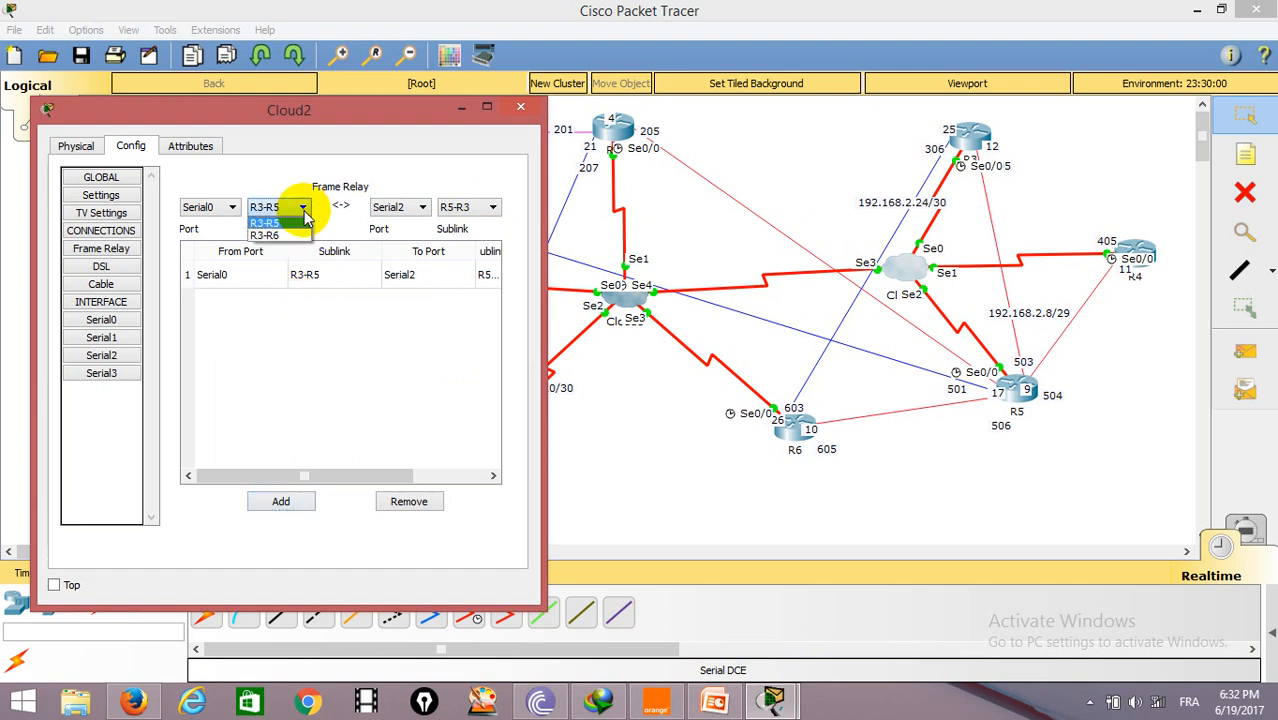
{"action": "left_click", "coordinate": [270, 235]}
{"action": "left_click", "coordinate": [423, 208]}
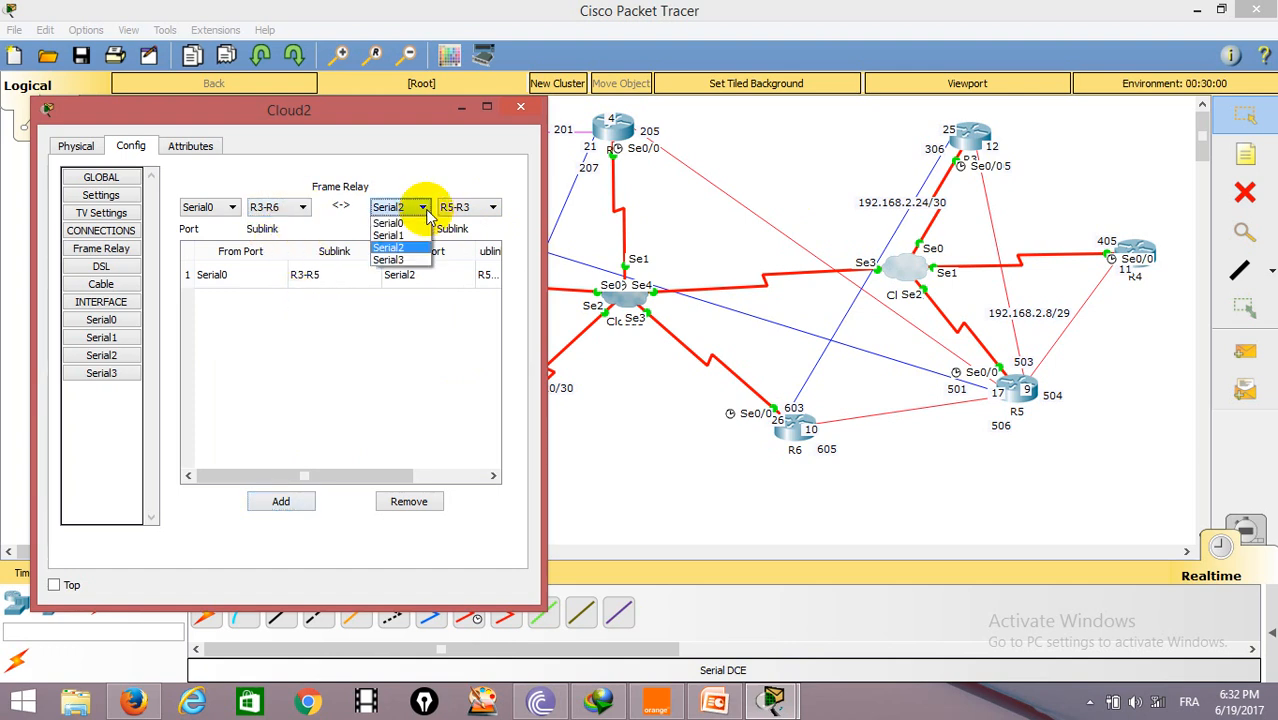
{"action": "left_click", "coordinate": [400, 259]}
{"action": "left_click", "coordinate": [492, 207]}
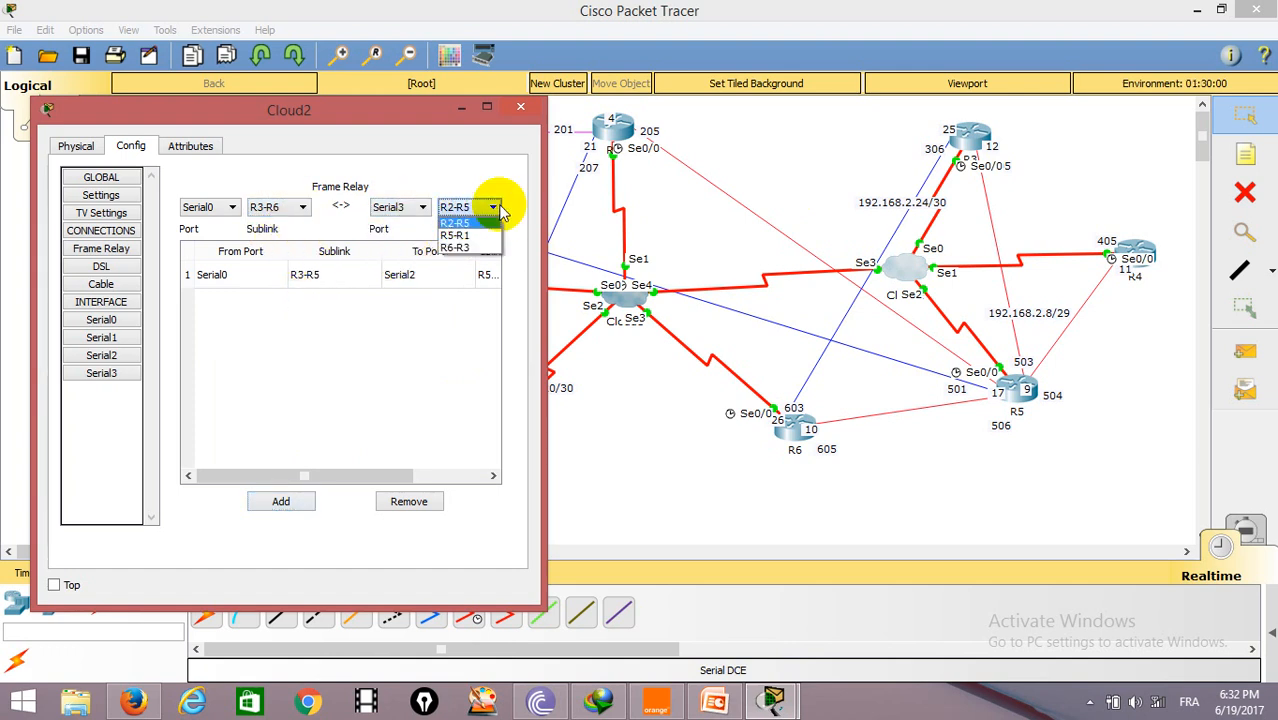
{"action": "left_click", "coordinate": [455, 247]}
{"action": "left_click", "coordinate": [282, 501]}
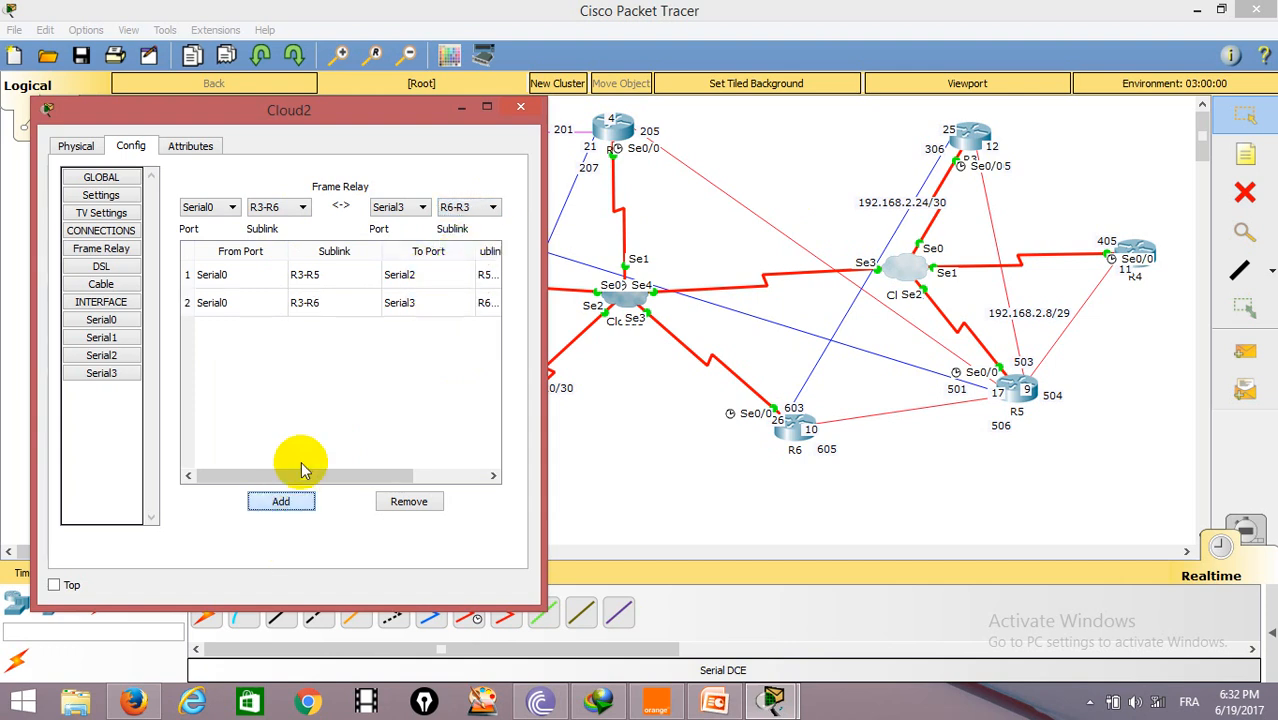
Step: Add a Frame Relay connection from Serial1 sublink R4-R5 to Serial2 sublink R5-R4
{"action": "left_click", "coordinate": [300, 207]}
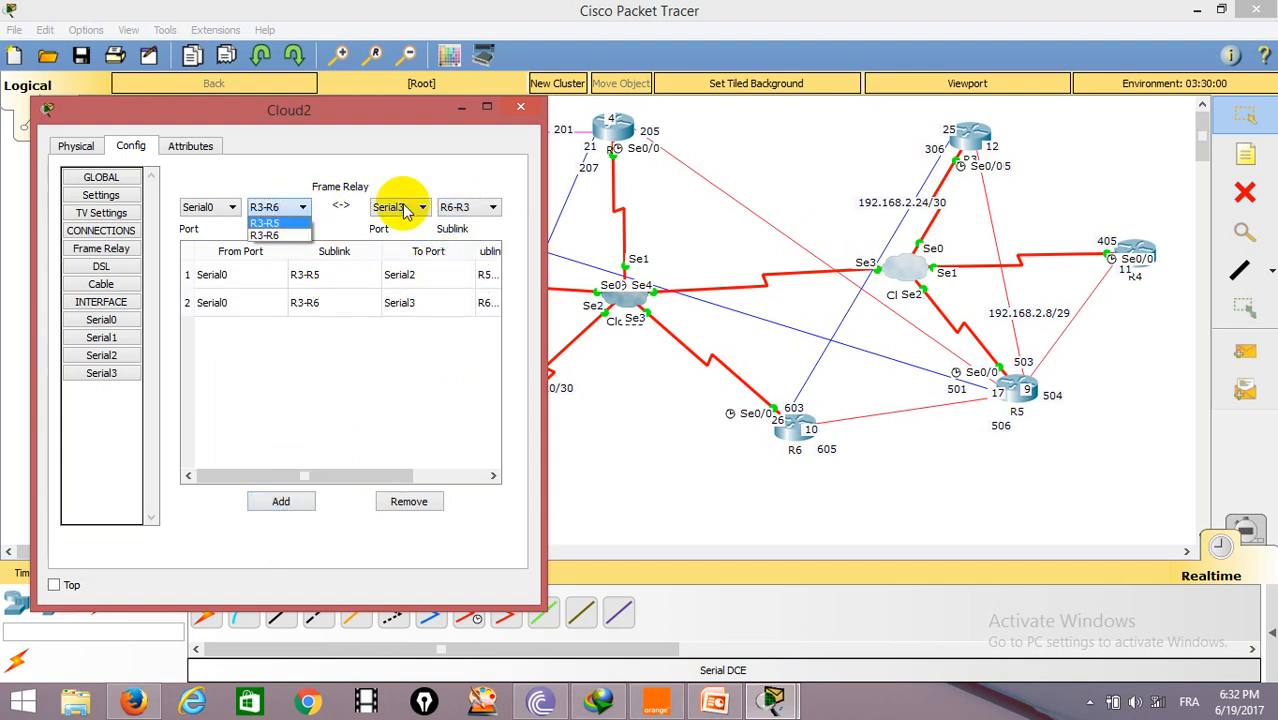
{"action": "left_click", "coordinate": [232, 207]}
{"action": "left_click", "coordinate": [205, 232]}
{"action": "left_click", "coordinate": [422, 207]}
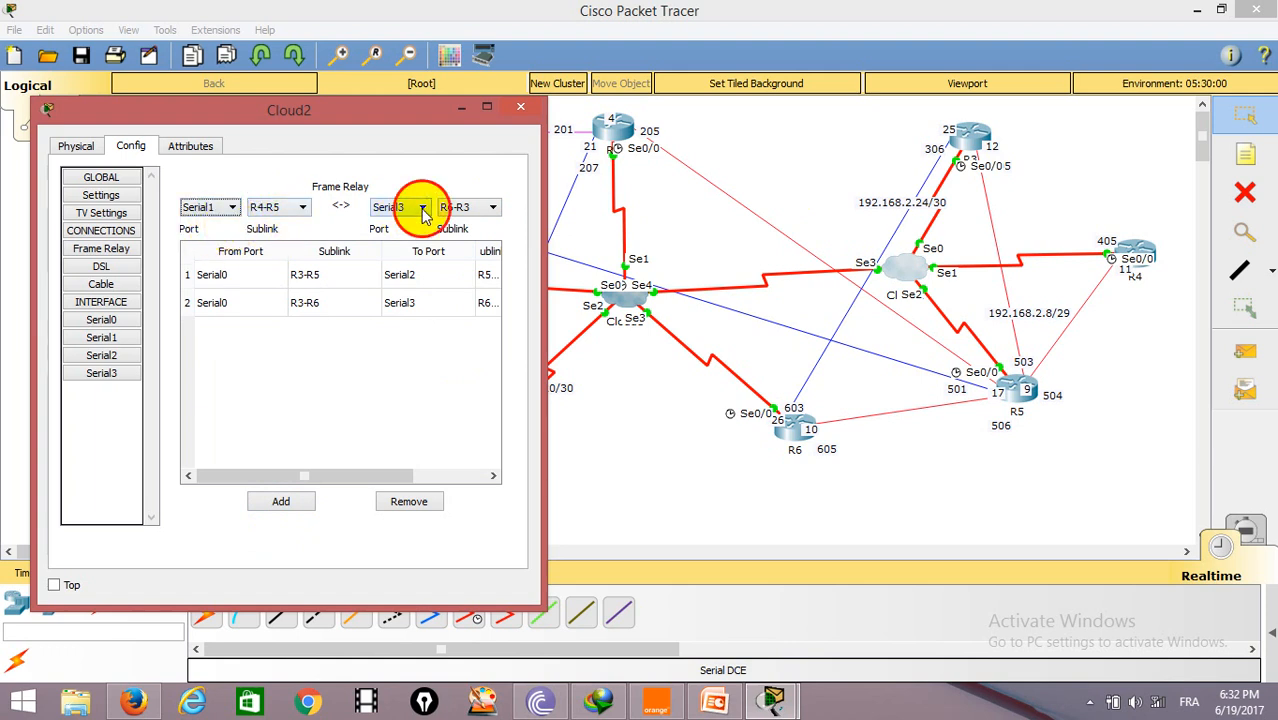
{"action": "left_click", "coordinate": [401, 248]}
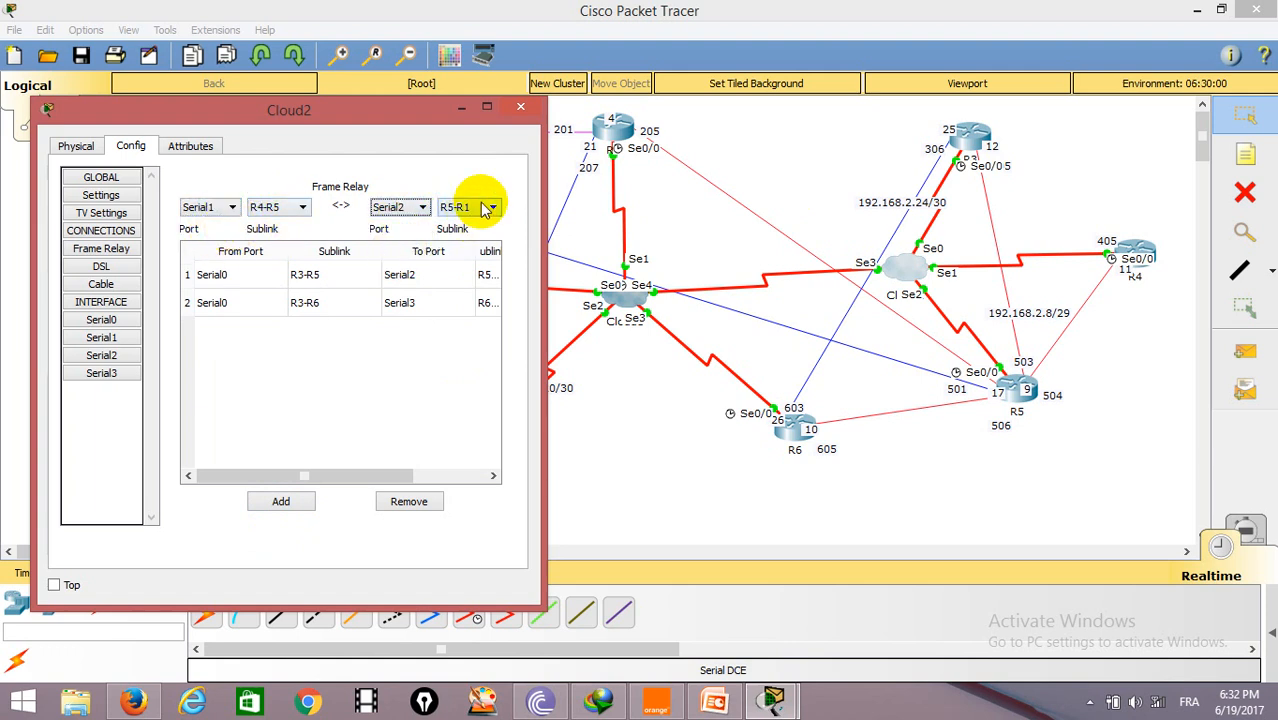
{"action": "left_click", "coordinate": [492, 207]}
{"action": "left_click", "coordinate": [468, 259]}
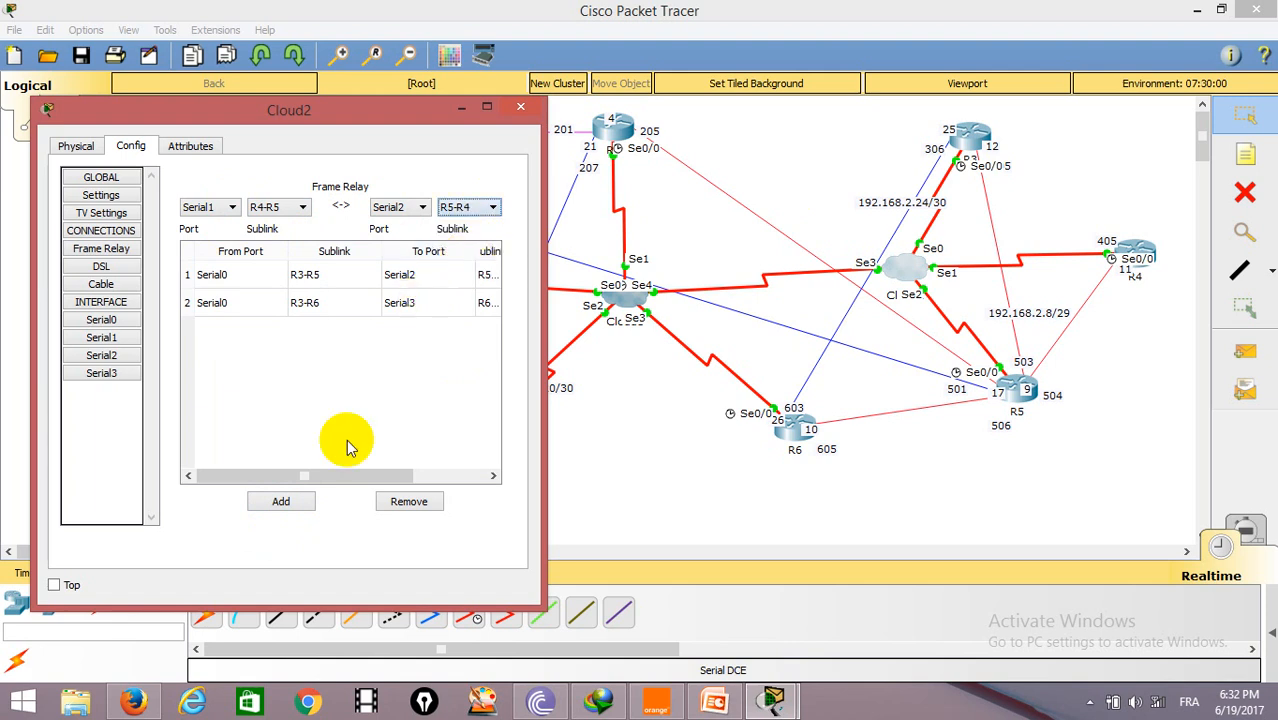
{"action": "left_click", "coordinate": [283, 501]}
Step: Add a Frame Relay connection from Serial3 sublink R2-R5 to Serial2 sublink R5-R2
{"action": "left_click", "coordinate": [302, 208]}
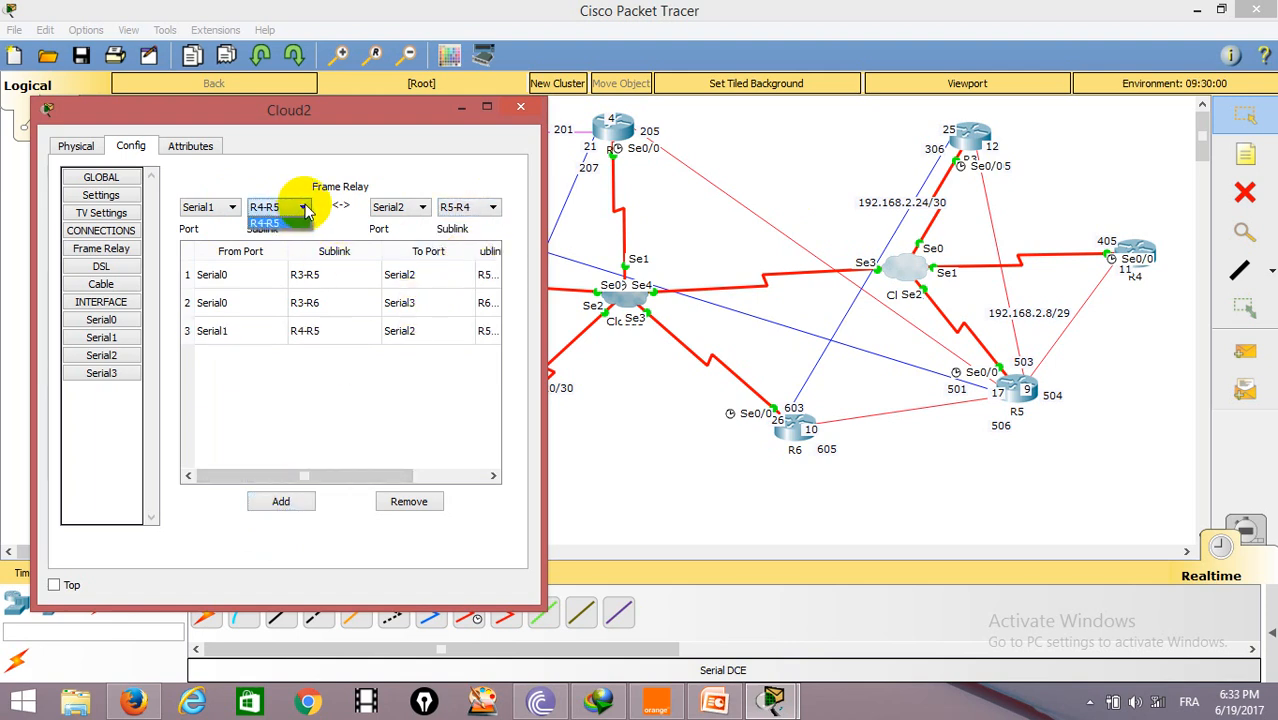
{"action": "left_click", "coordinate": [232, 207]}
{"action": "left_click", "coordinate": [211, 262]}
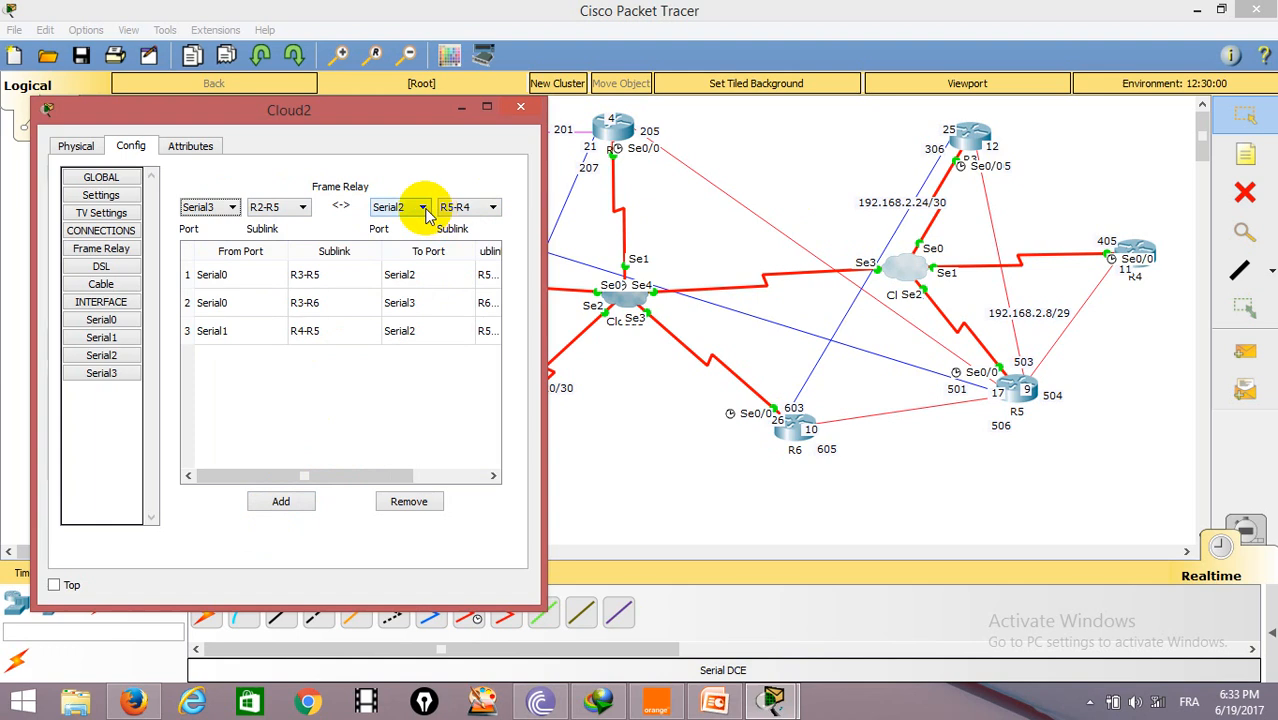
{"action": "left_click", "coordinate": [490, 207]}
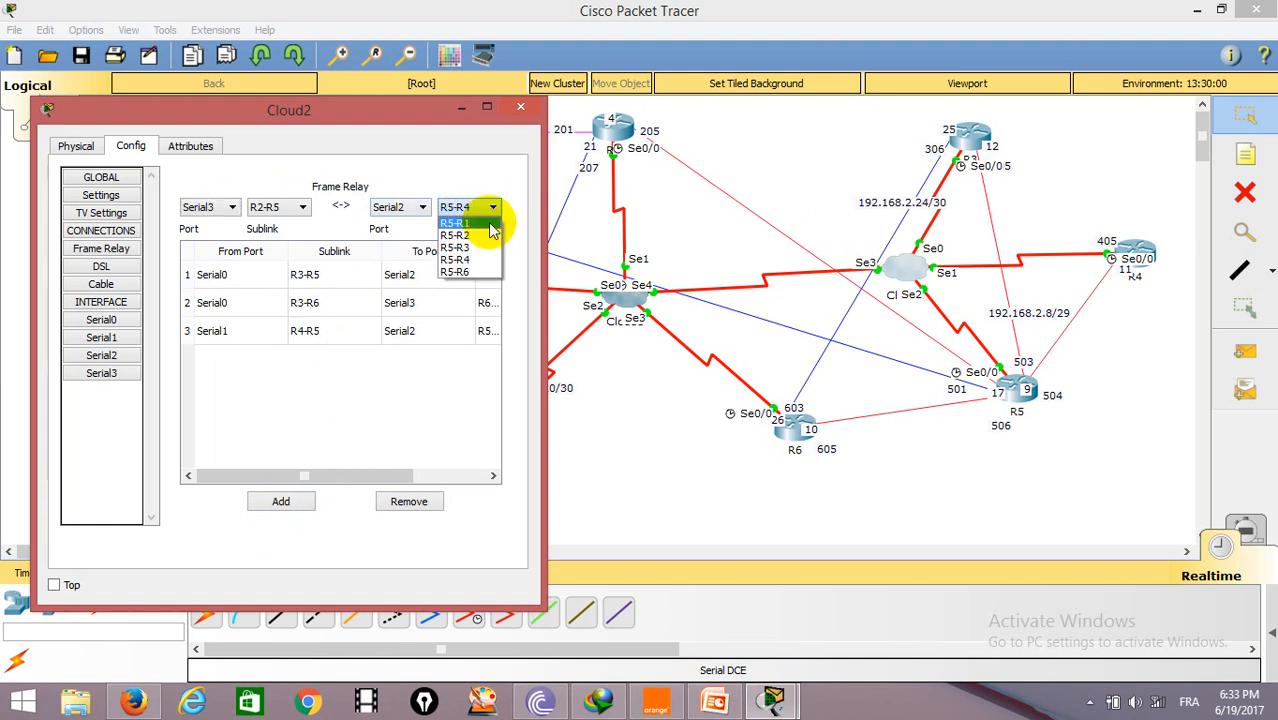
{"action": "left_click", "coordinate": [488, 240]}
{"action": "left_click", "coordinate": [284, 502]}
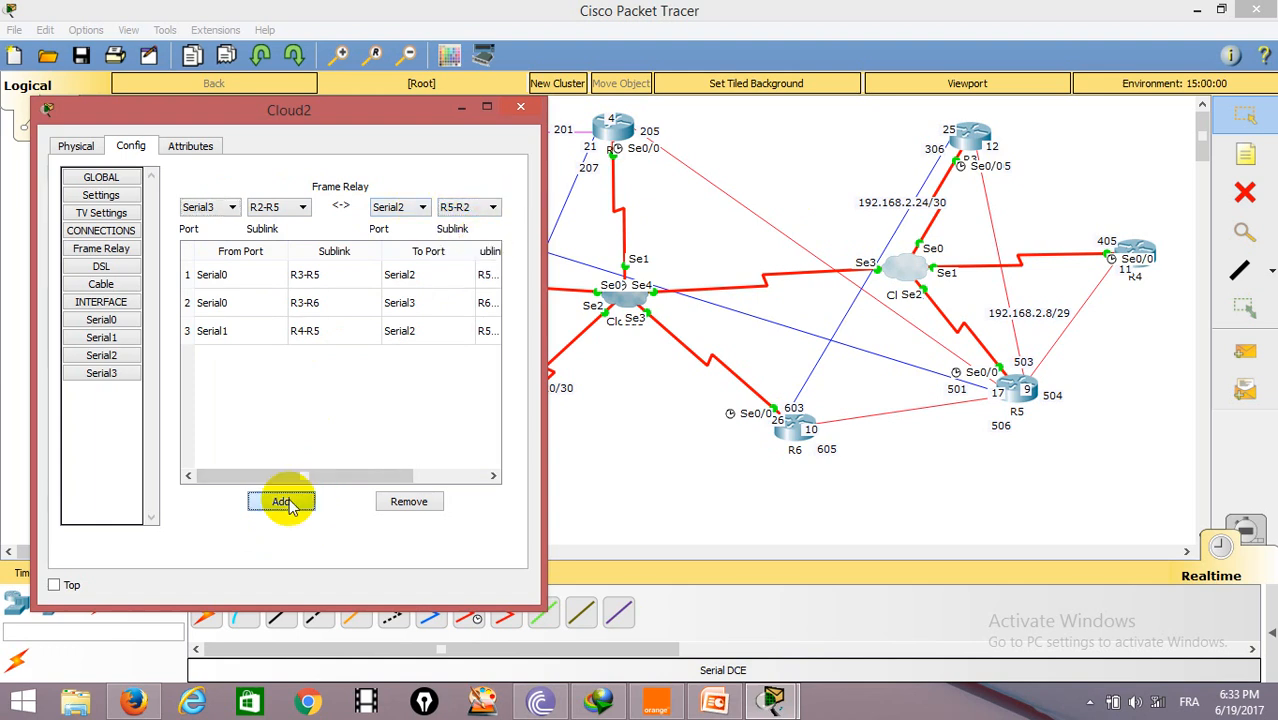
Step: Add a Frame Relay connection from Serial3 sublink R5-R1 to Serial2 sublink R5-R1 and close Cloud2's window
{"action": "left_click", "coordinate": [305, 208]}
{"action": "left_click", "coordinate": [297, 236]}
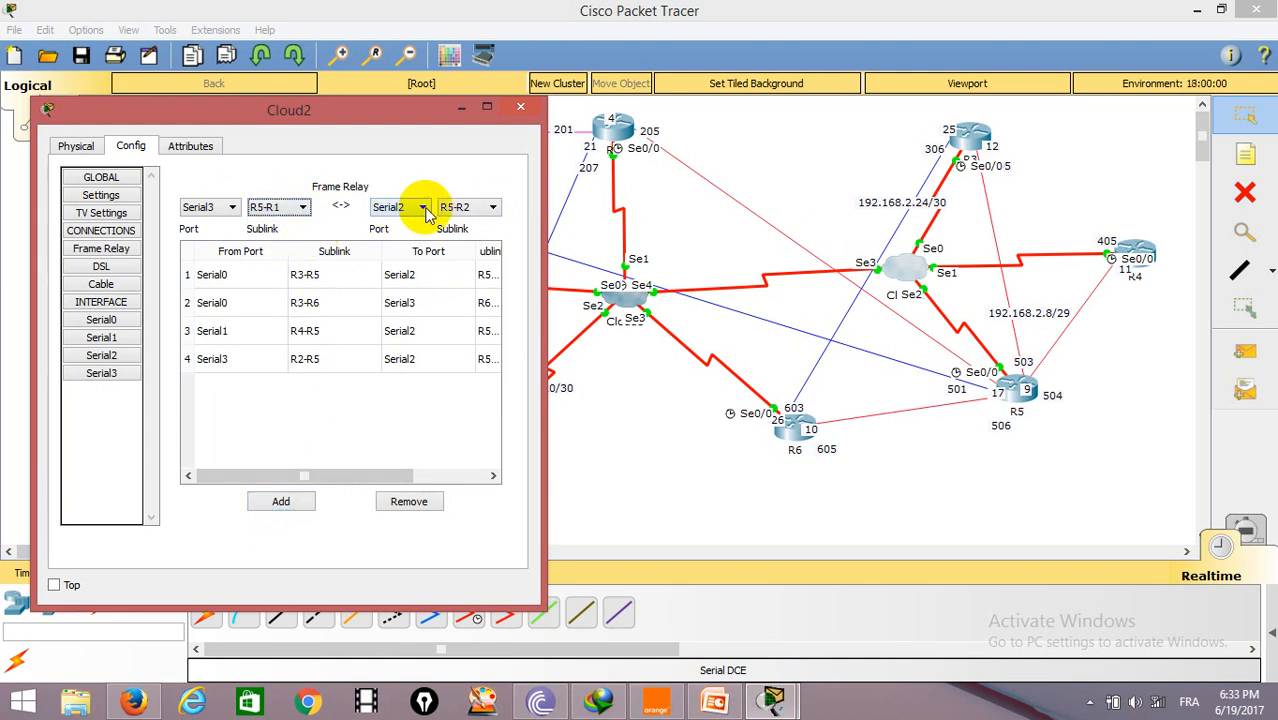
{"action": "left_click", "coordinate": [492, 207]}
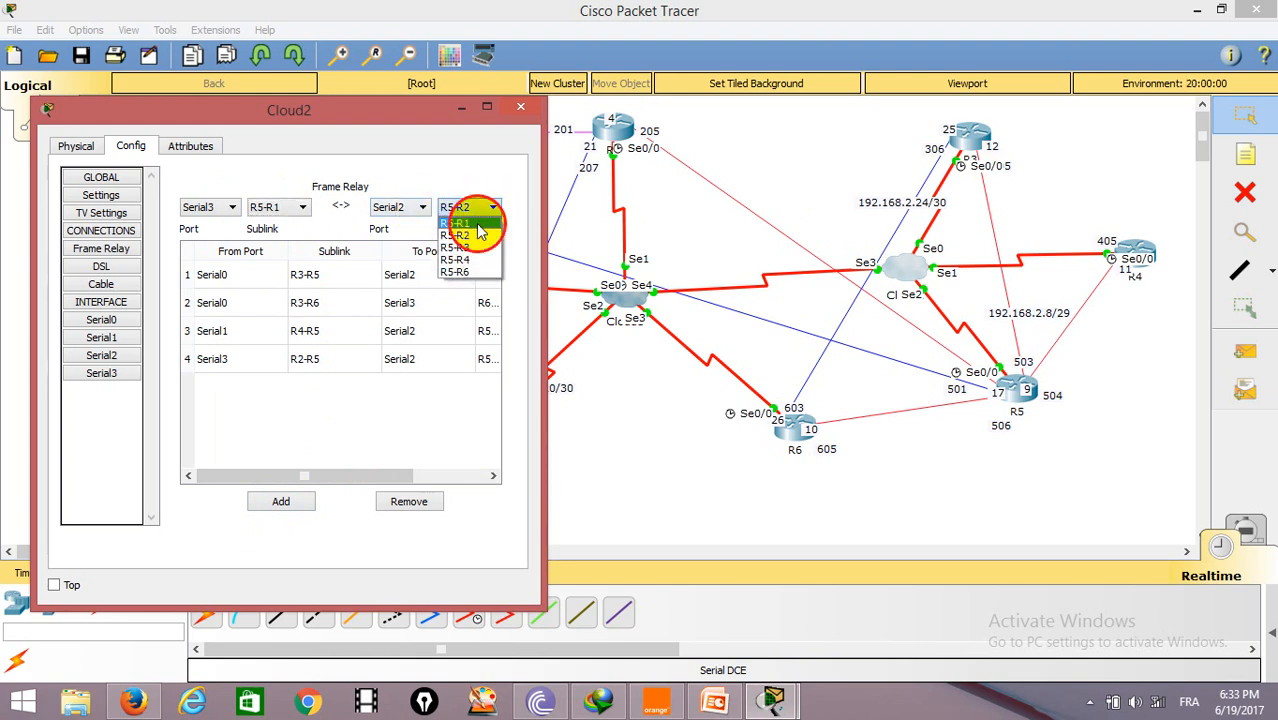
{"action": "left_click", "coordinate": [458, 223]}
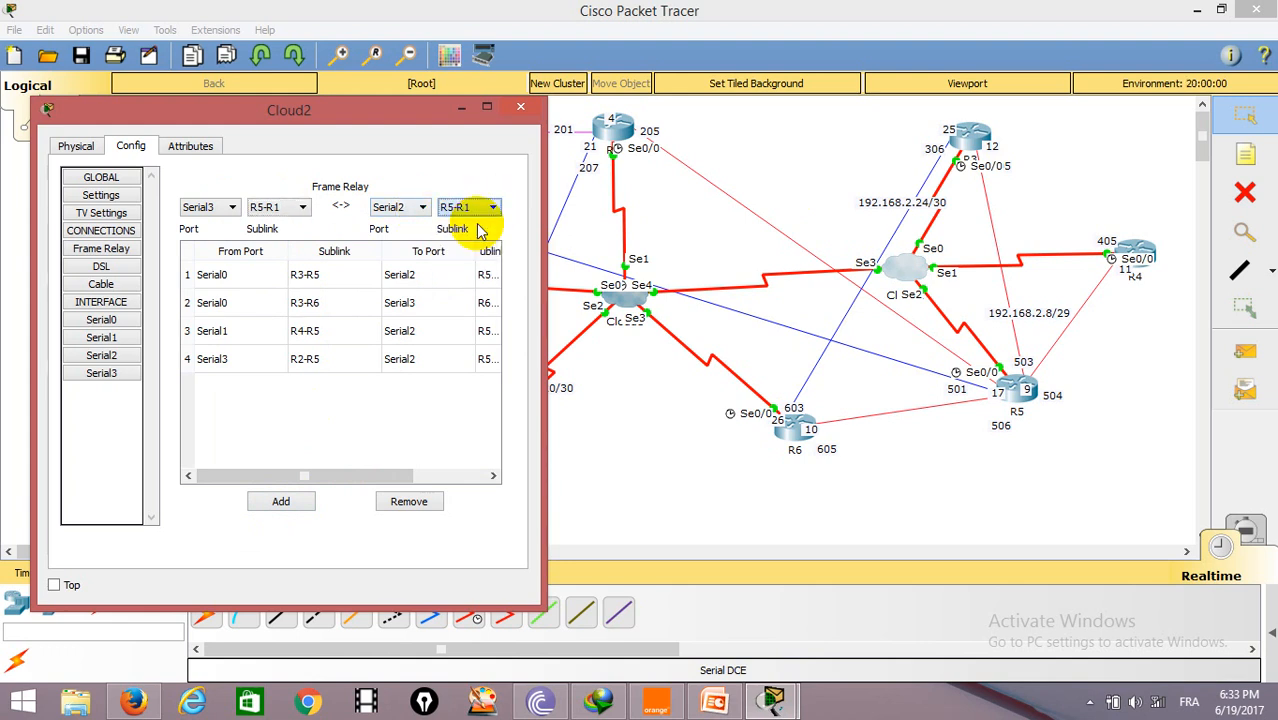
{"action": "left_click", "coordinate": [286, 505]}
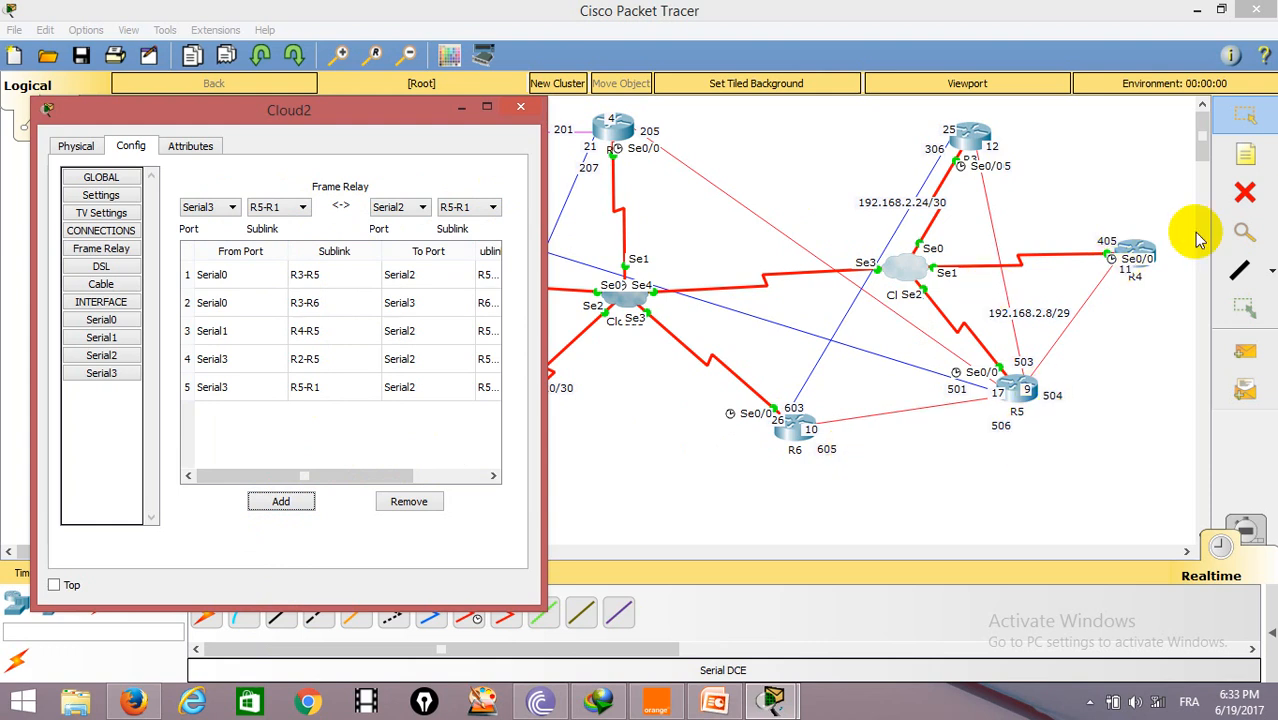
{"action": "left_click", "coordinate": [521, 107]}
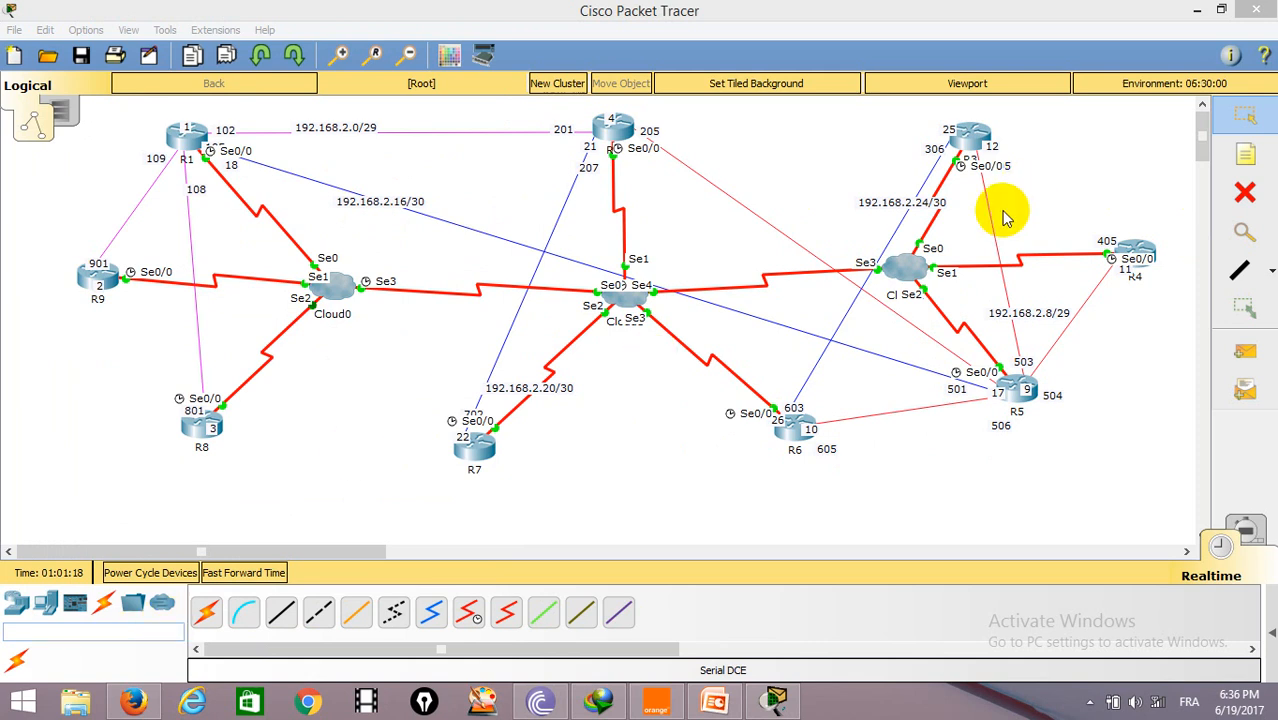
Step: Send a simple PDU from R1 to R9 and show the PDU list
{"action": "left_click", "coordinate": [1245, 352]}
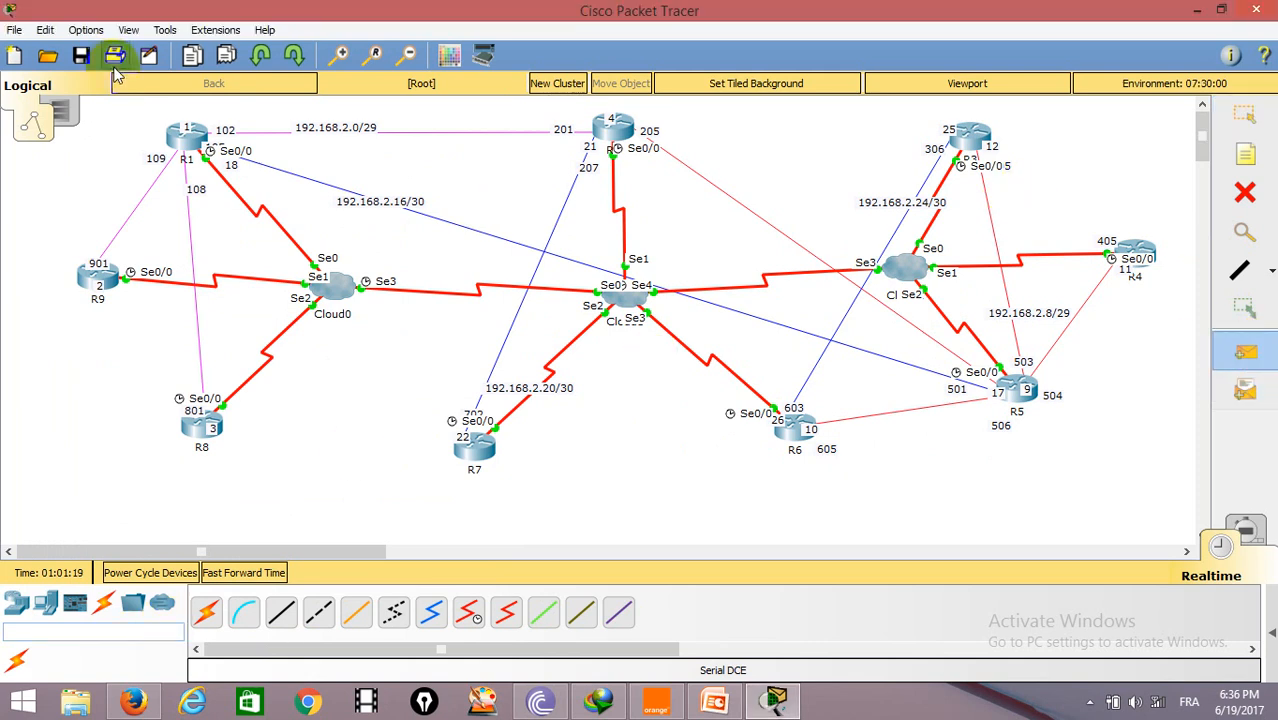
{"action": "left_click", "coordinate": [176, 135]}
{"action": "left_click", "coordinate": [86, 279]}
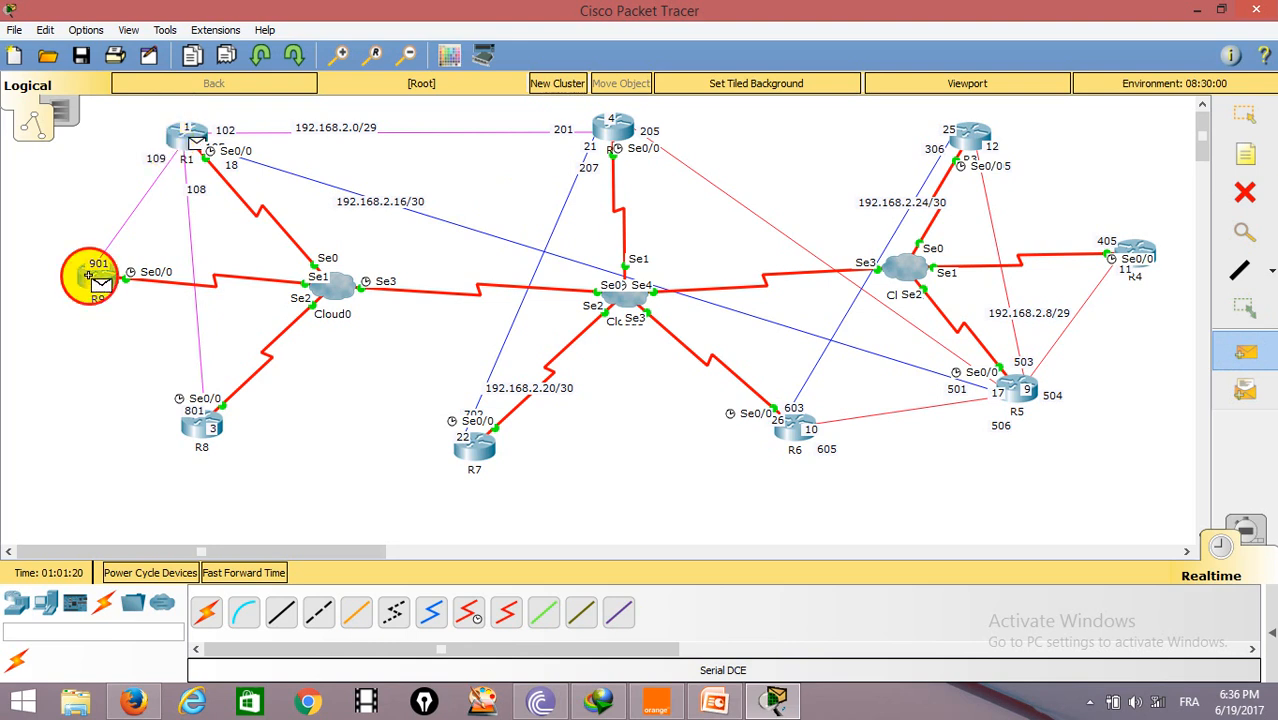
{"action": "left_click", "coordinate": [1266, 658]}
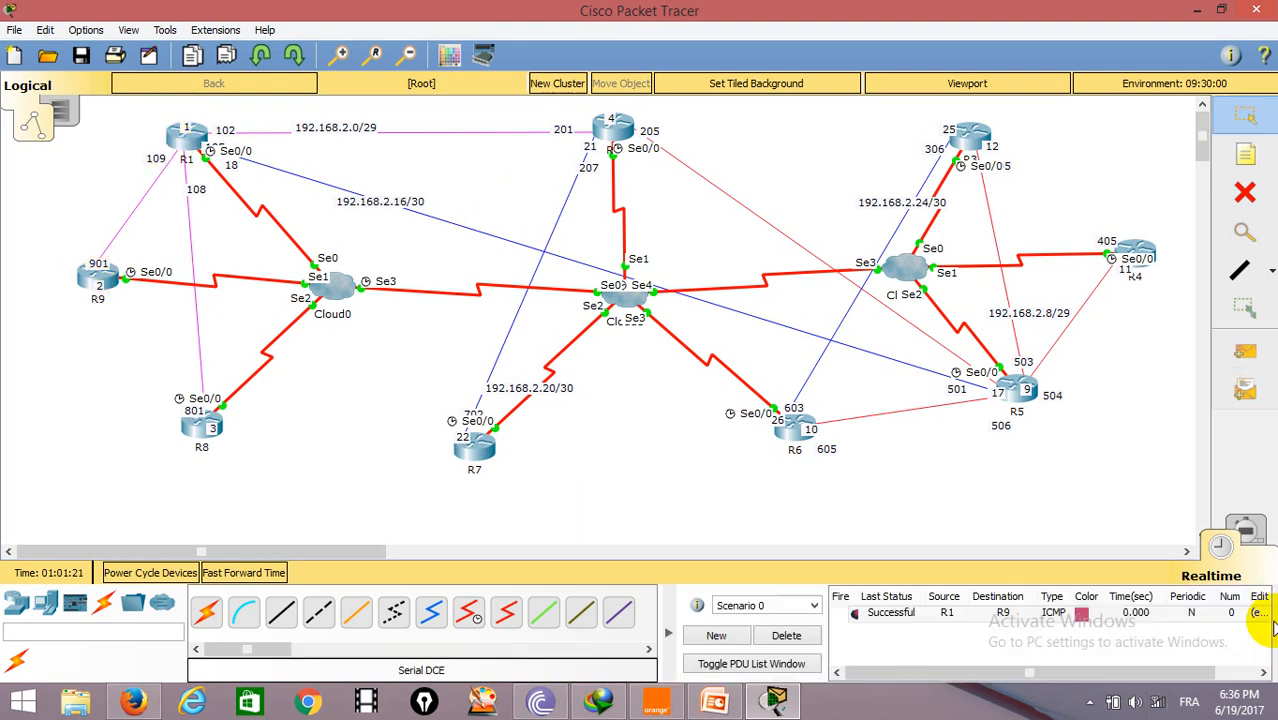
Step: Send a simple PDU from R1 to R8, then delete the test PDUs
{"action": "left_click", "coordinate": [1249, 350]}
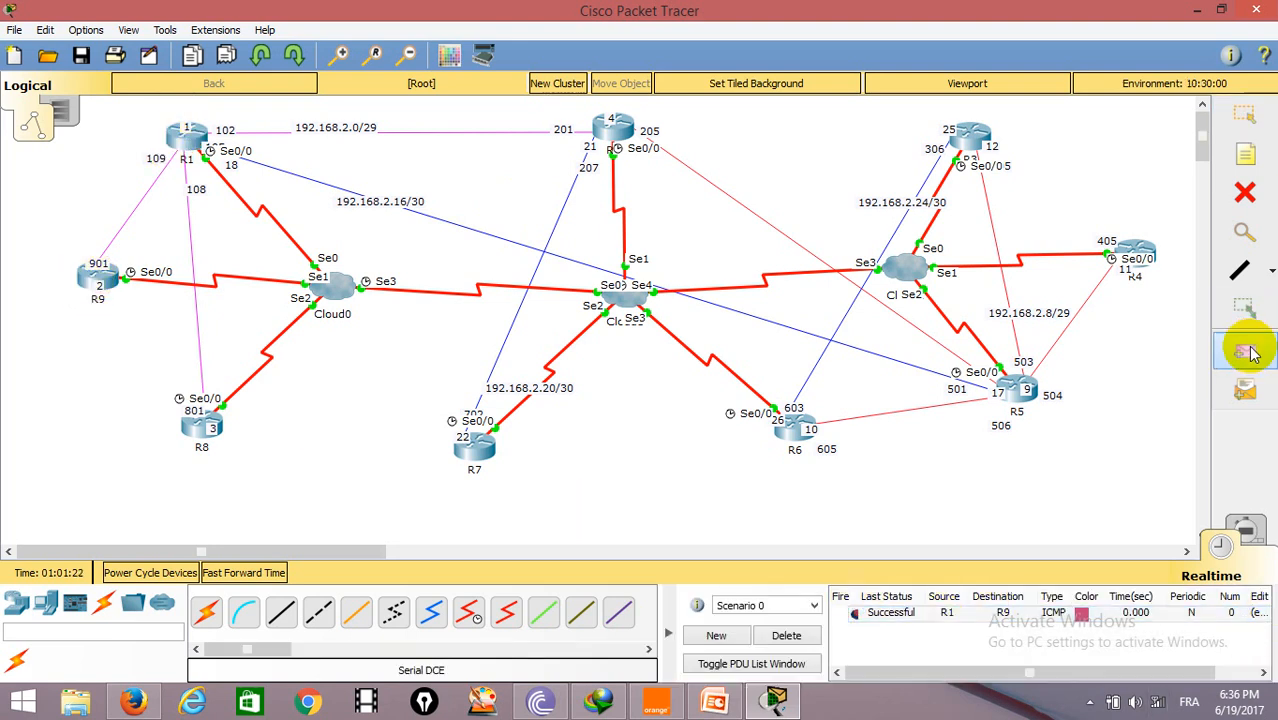
{"action": "left_click", "coordinate": [182, 133]}
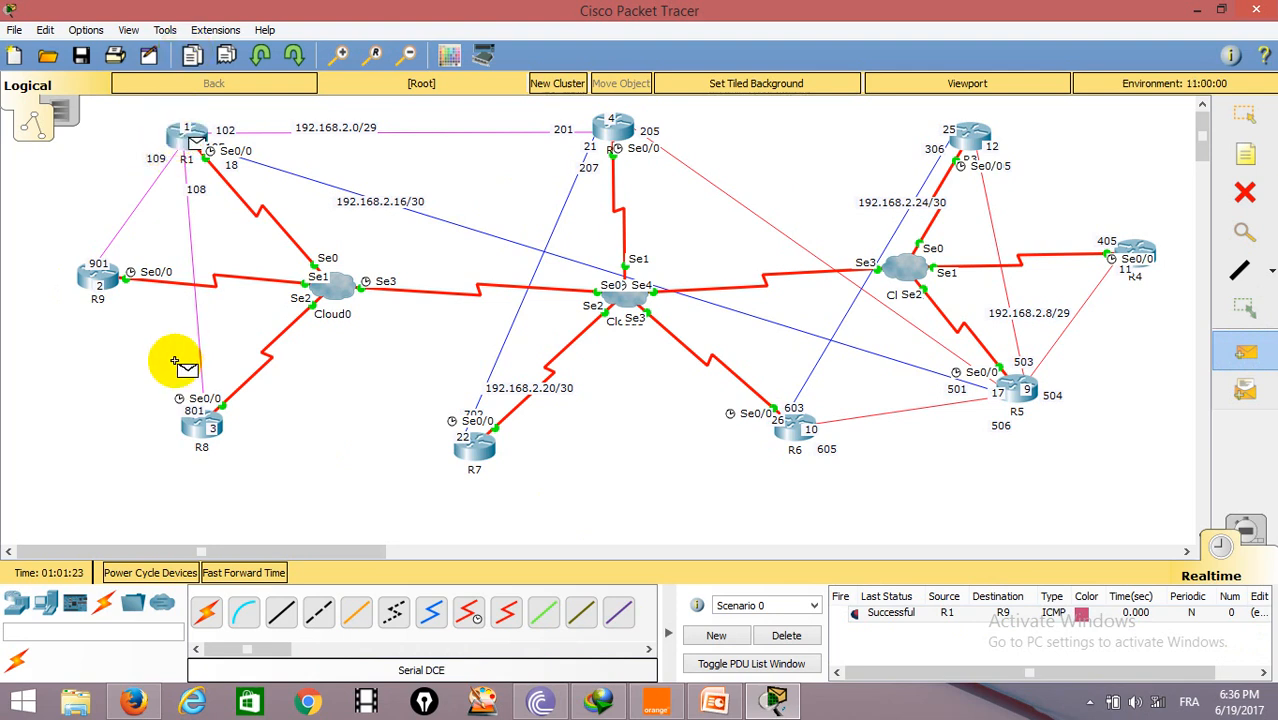
{"action": "left_click", "coordinate": [200, 425]}
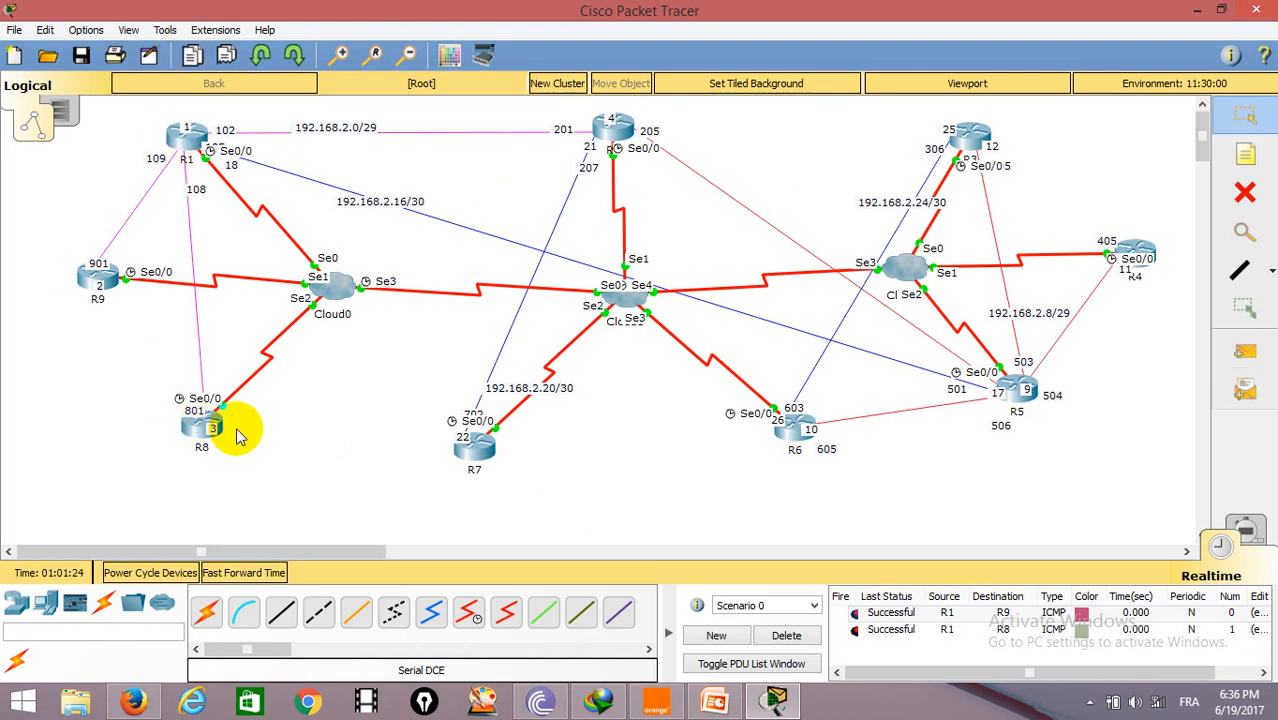
{"action": "left_click", "coordinate": [786, 635]}
Step: Send simple PDUs from R1 to R2 and from R1 to R5
{"action": "left_click", "coordinate": [1249, 350]}
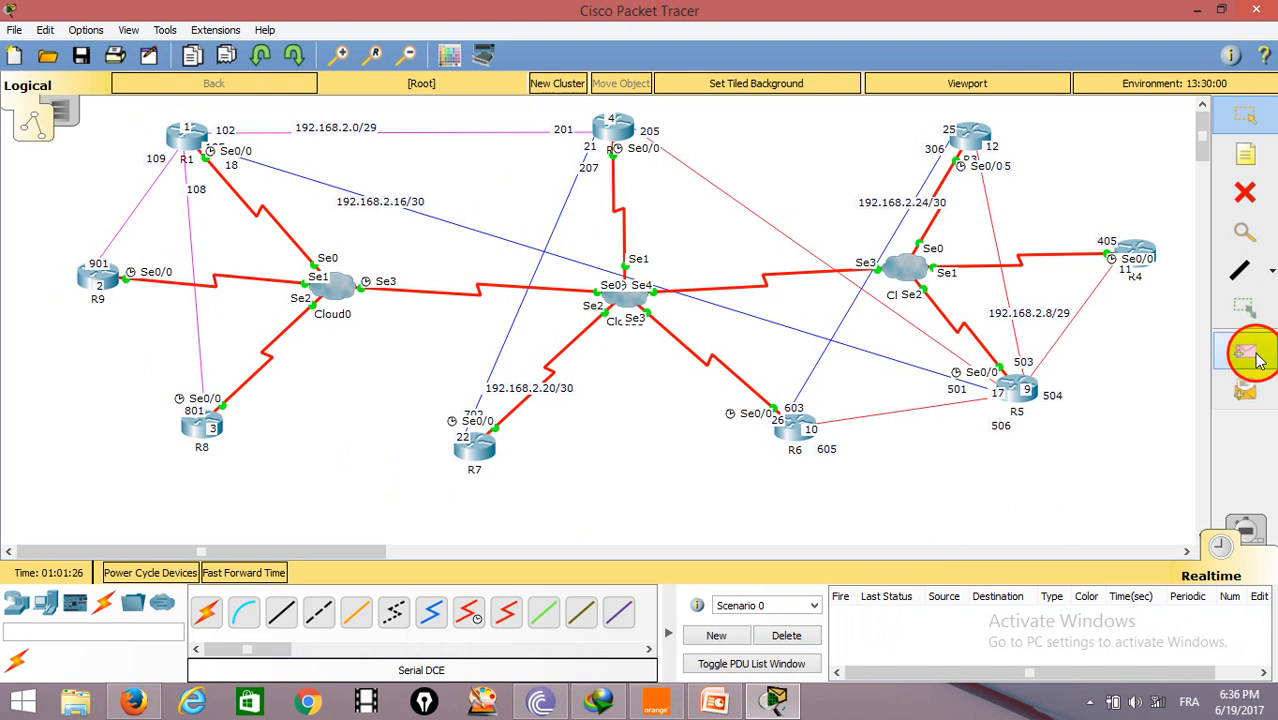
{"action": "left_click", "coordinate": [178, 133]}
{"action": "left_click", "coordinate": [605, 123]}
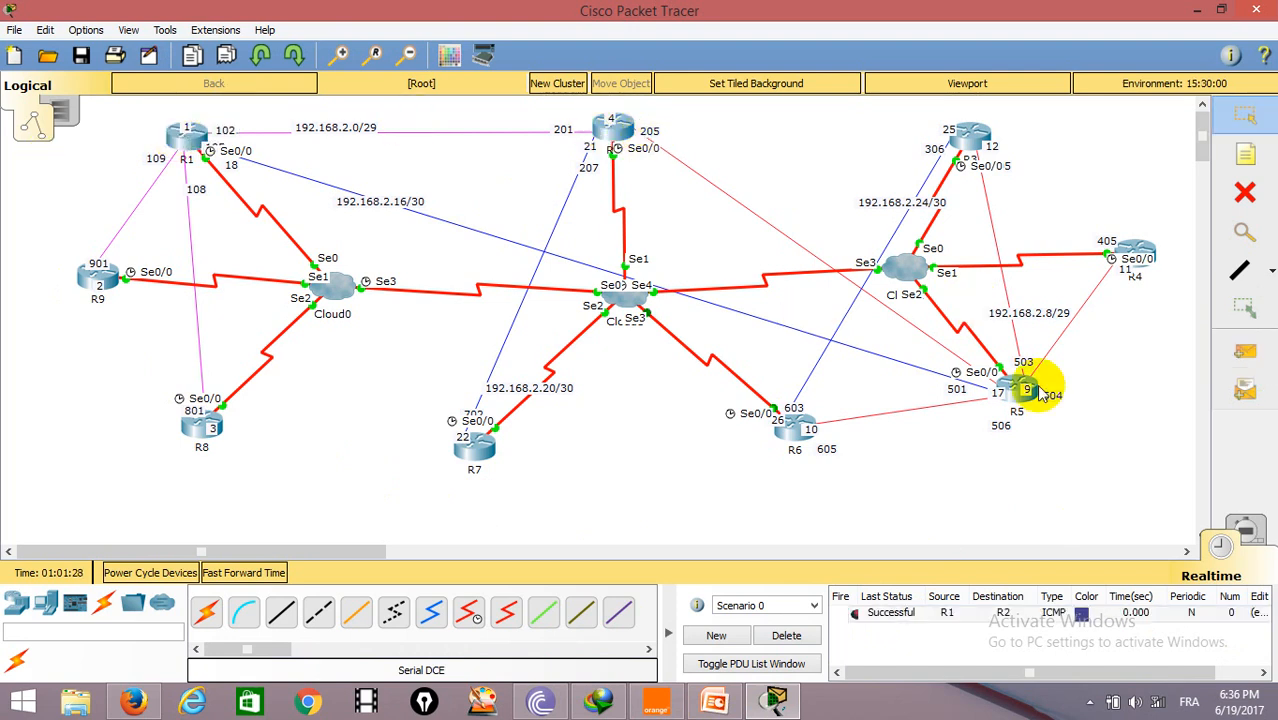
{"action": "left_click", "coordinate": [1245, 352]}
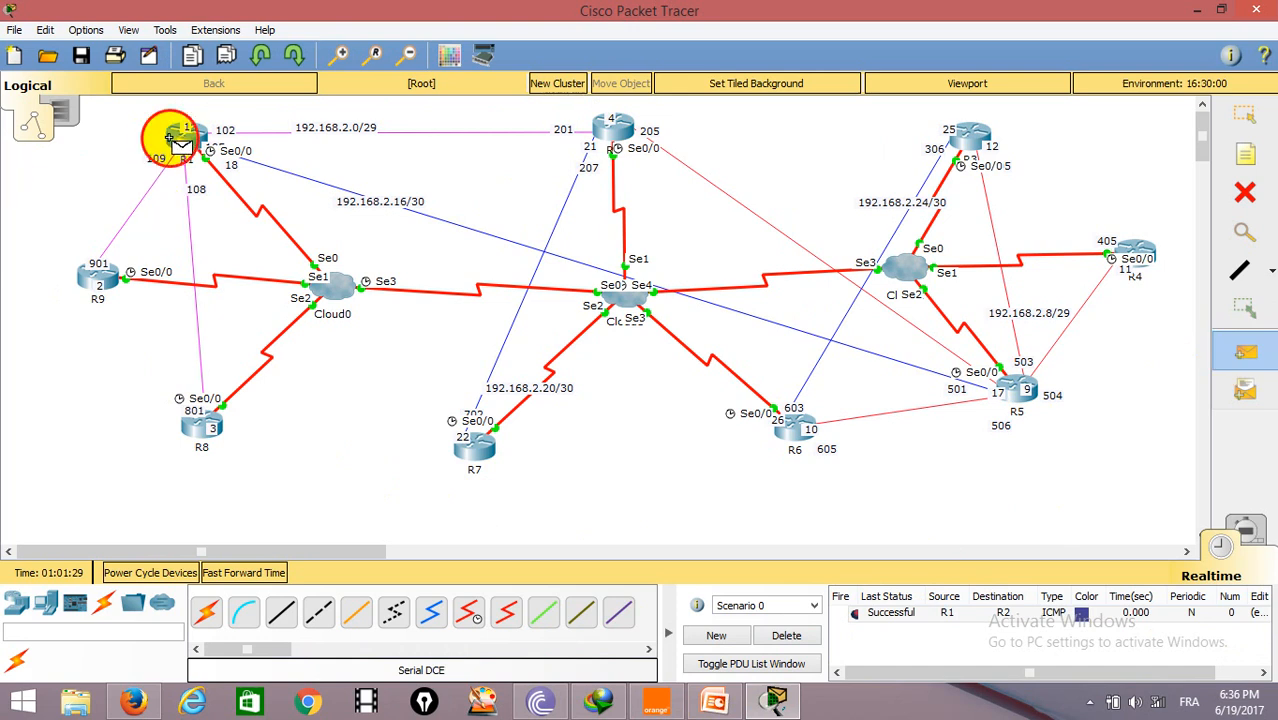
{"action": "left_click", "coordinate": [1012, 390]}
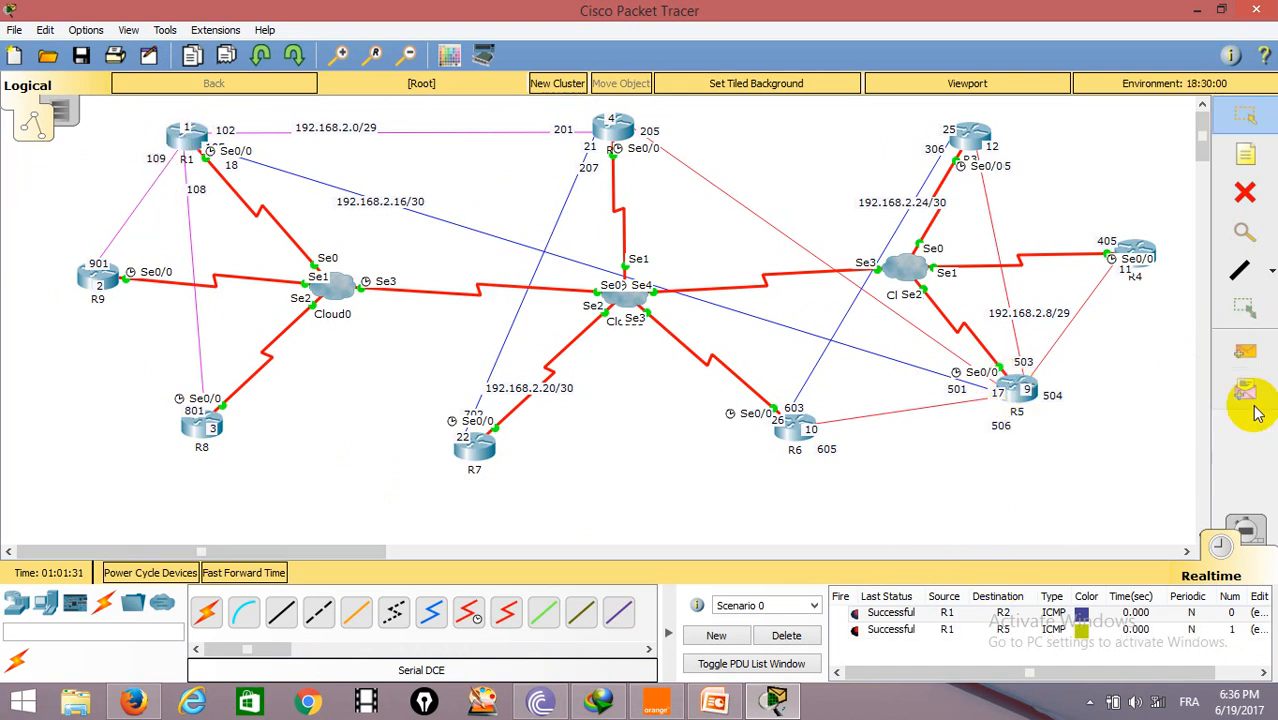
Step: Send a simple PDU from R3 to R6, return to realtime mode and delete the test PDUs
{"action": "left_click", "coordinate": [1246, 352]}
{"action": "left_click", "coordinate": [968, 135]}
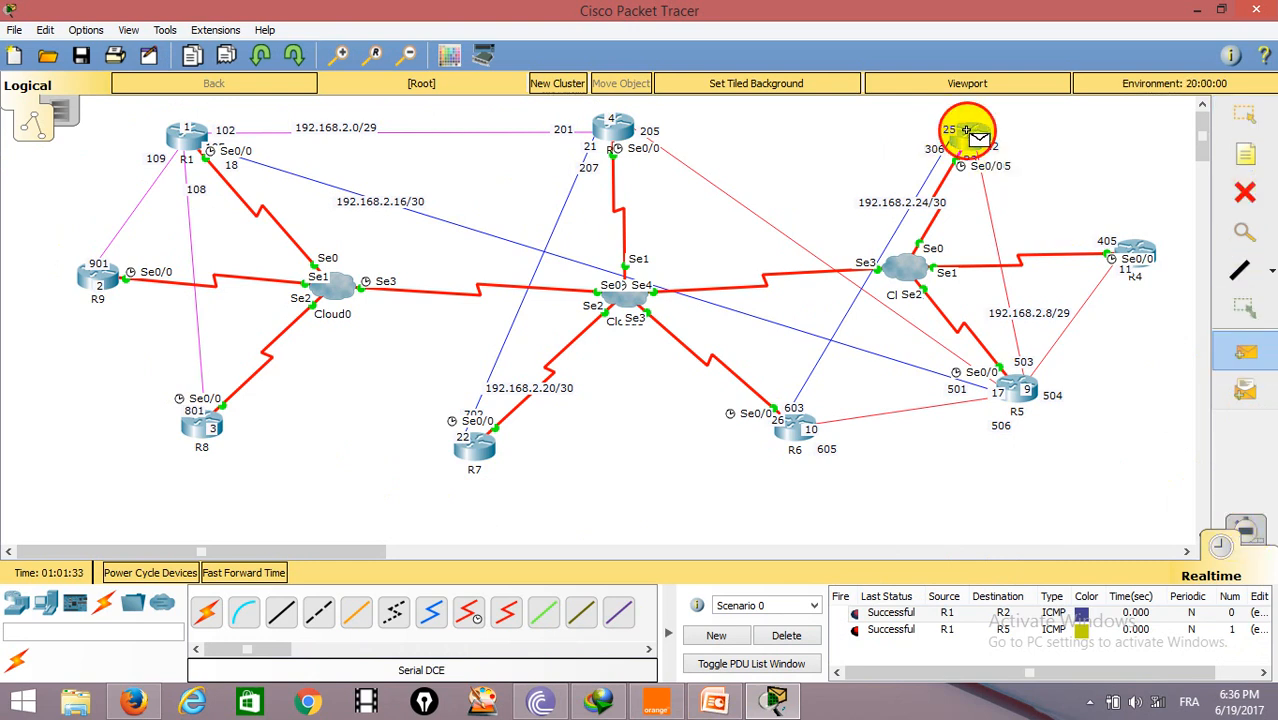
{"action": "left_click", "coordinate": [788, 428]}
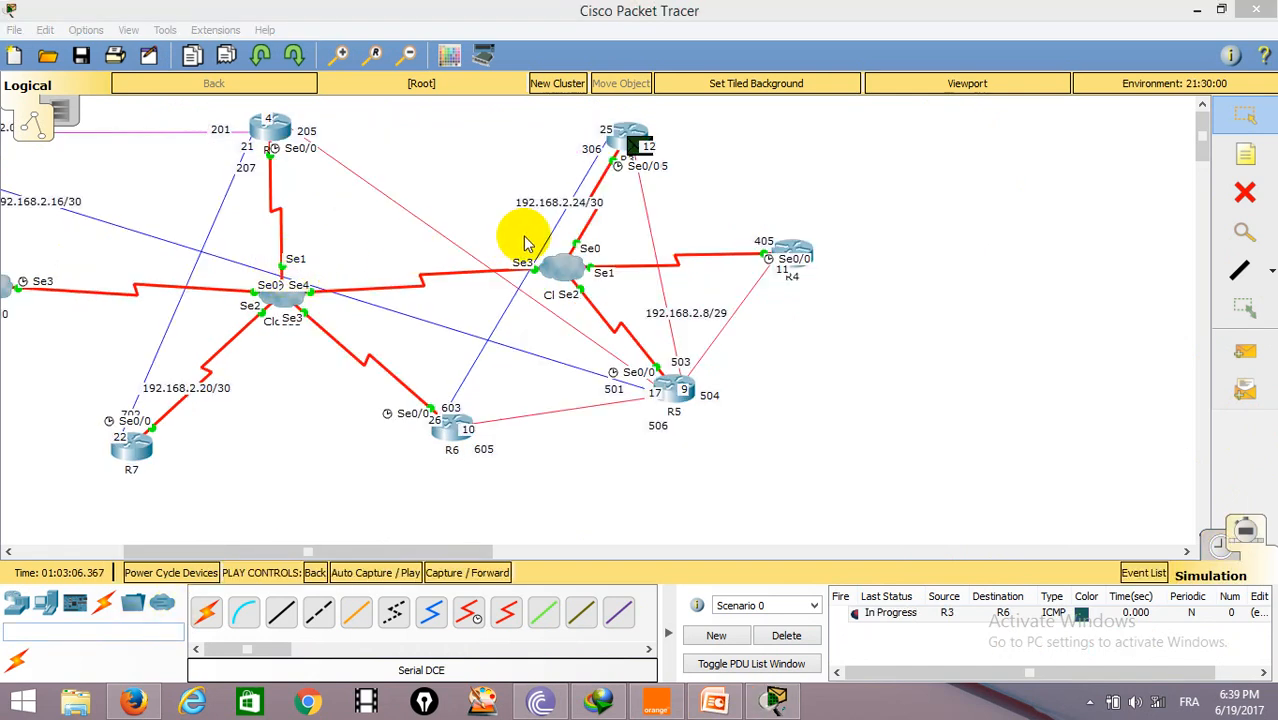
{"action": "left_click", "coordinate": [1222, 548]}
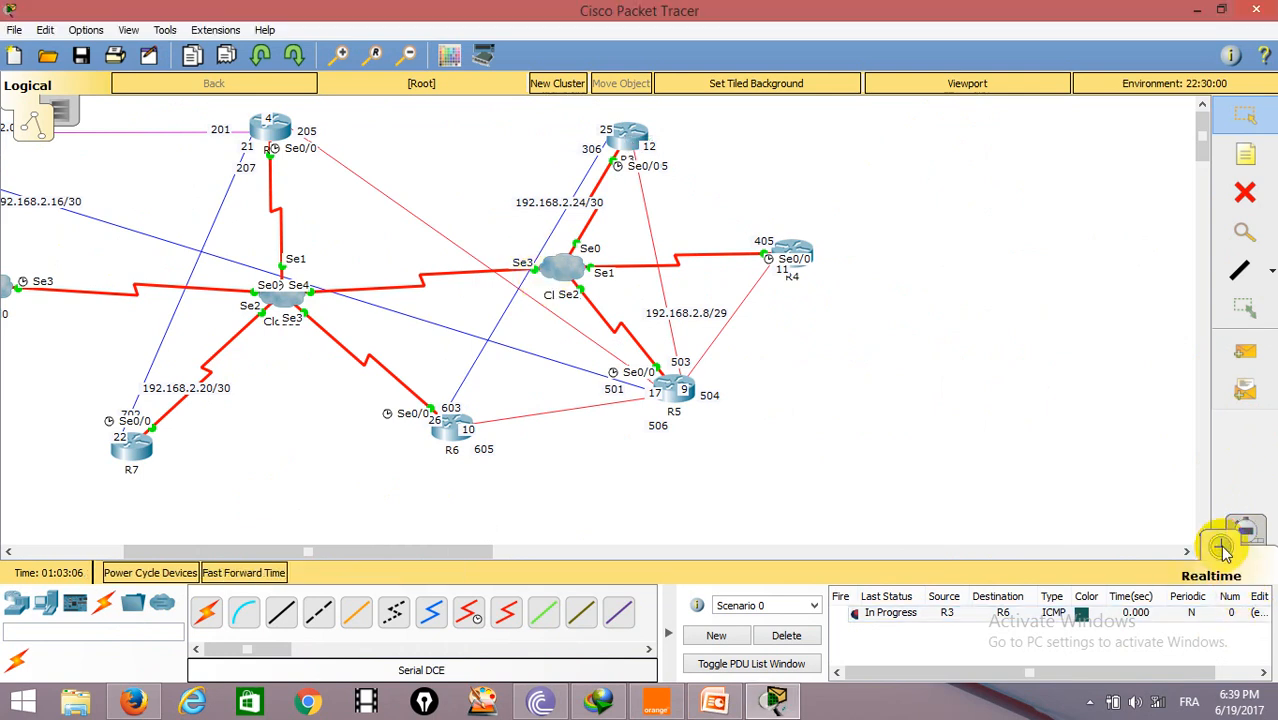
{"action": "left_click", "coordinate": [790, 636]}
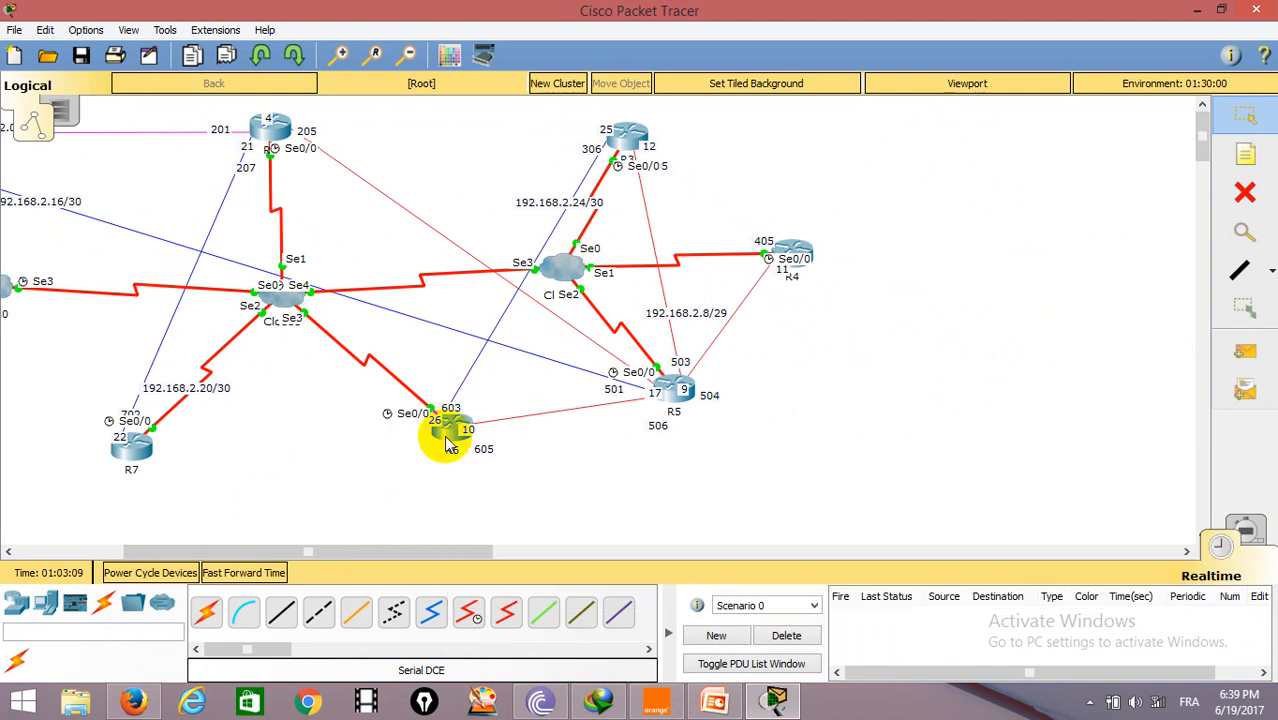
Step: Open Cloud1's Frame Relay connections and pick Serial3 R6-R3 linked to Serial4 R3-R6
{"action": "left_click", "coordinate": [292, 295]}
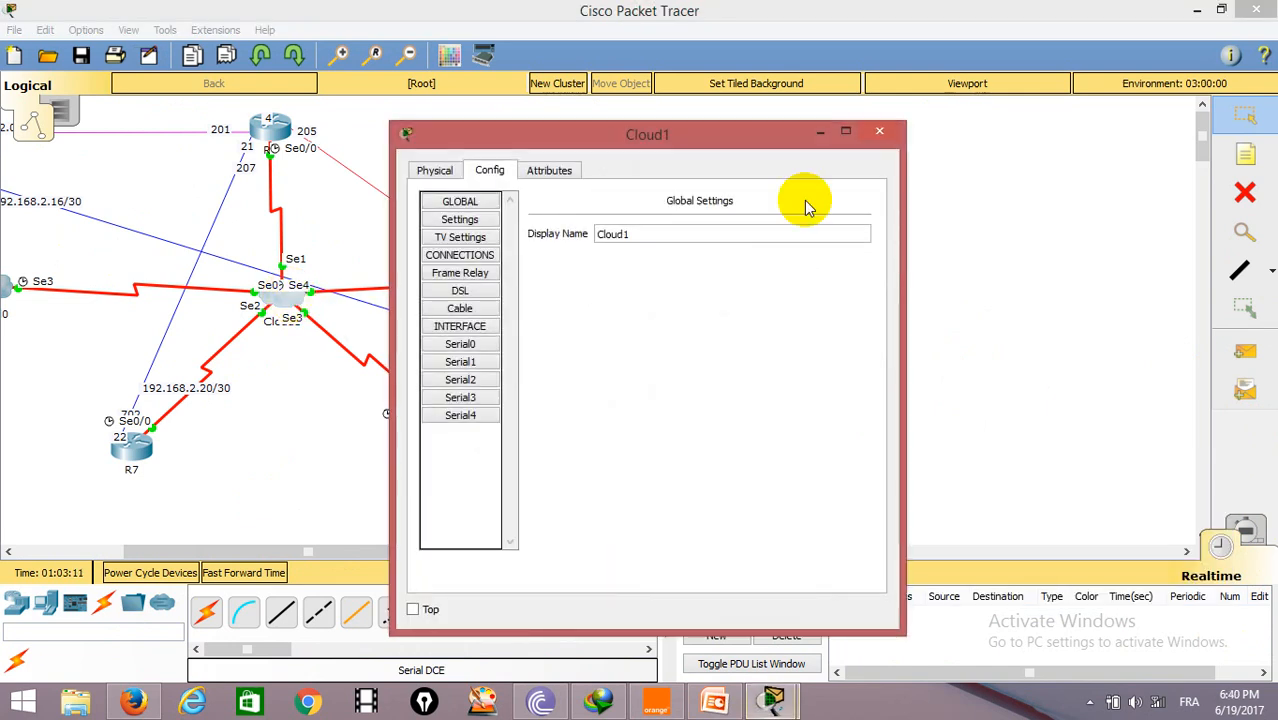
{"action": "left_click_drag", "start_coordinate": [694, 131], "coordinate": [844, 99]}
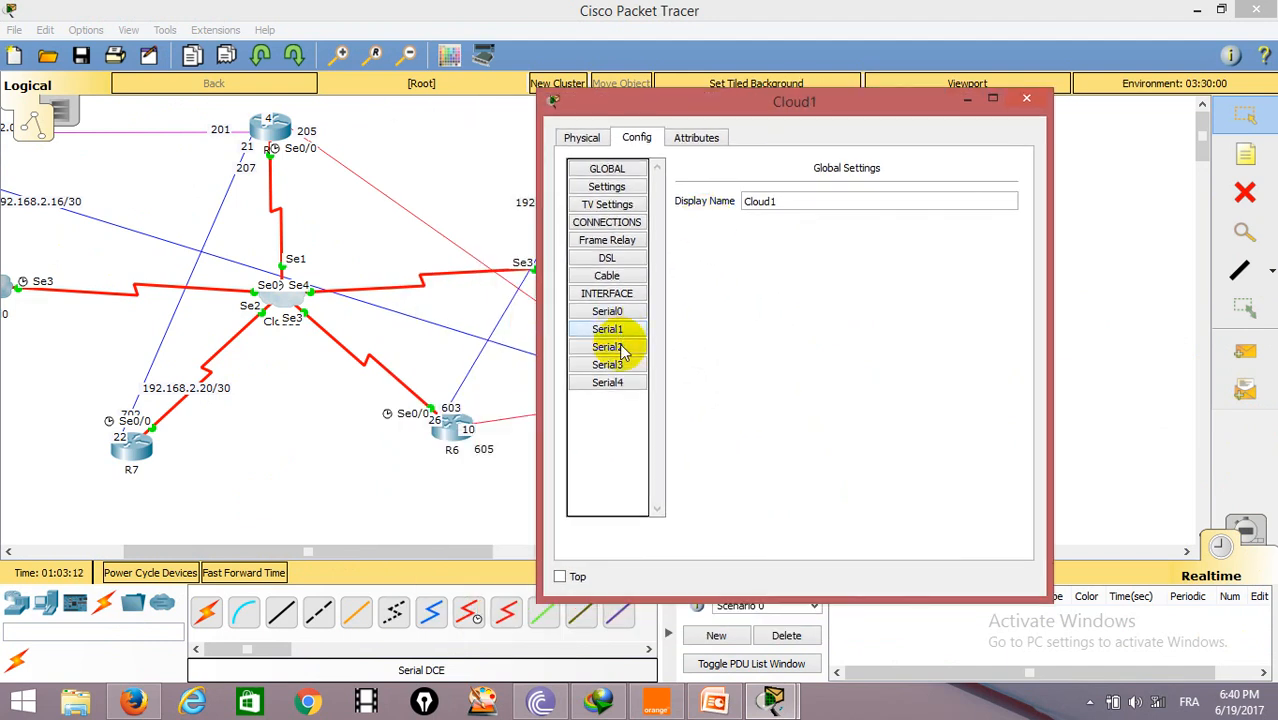
{"action": "left_click", "coordinate": [610, 241]}
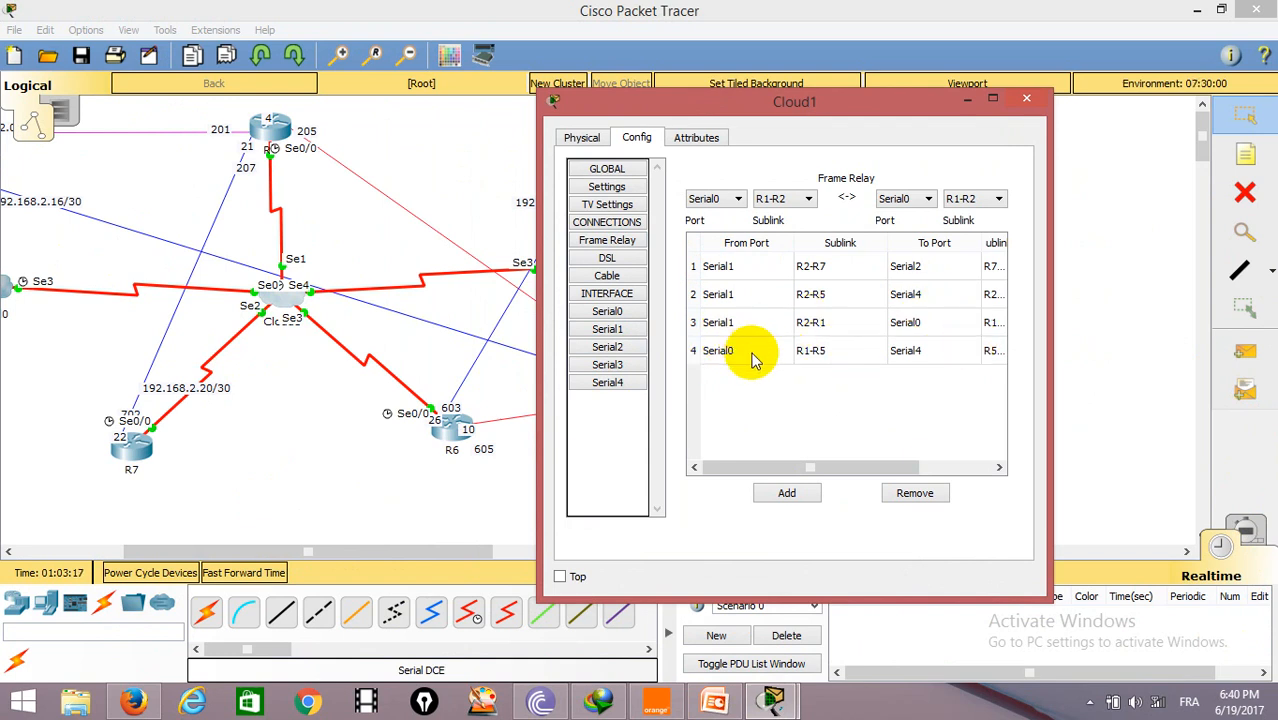
{"action": "left_click", "coordinate": [738, 198]}
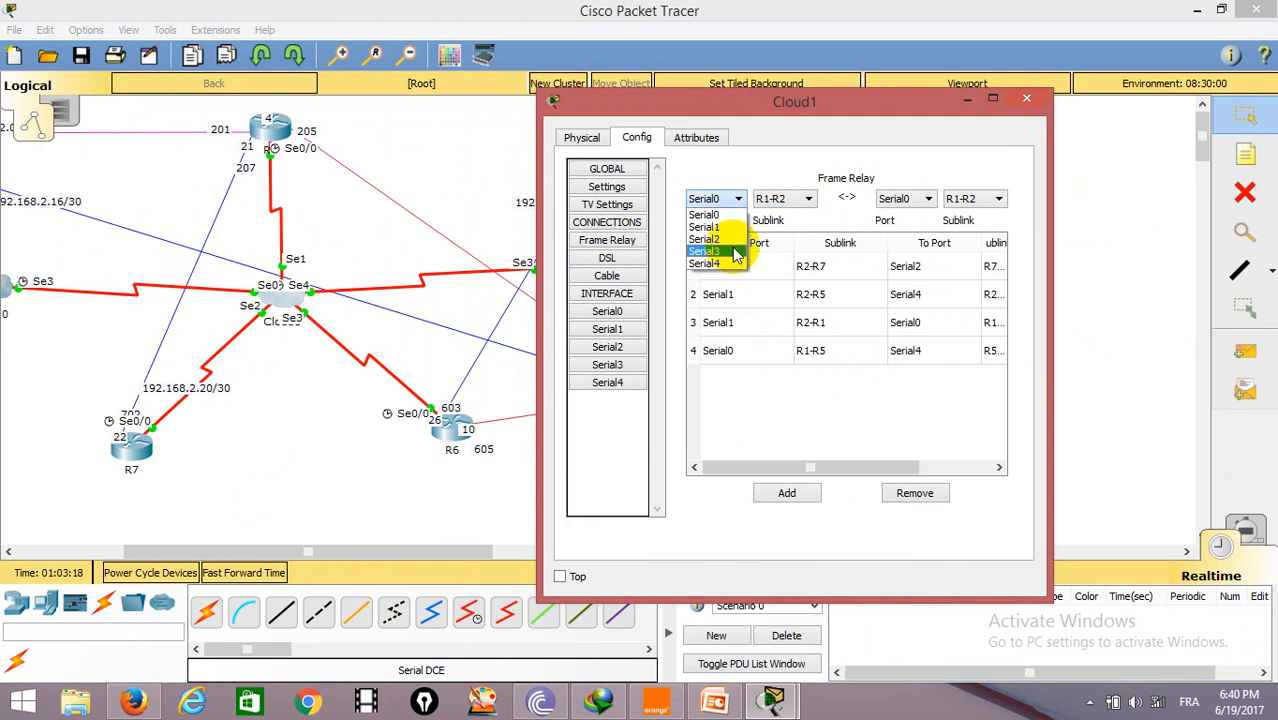
{"action": "left_click", "coordinate": [735, 251]}
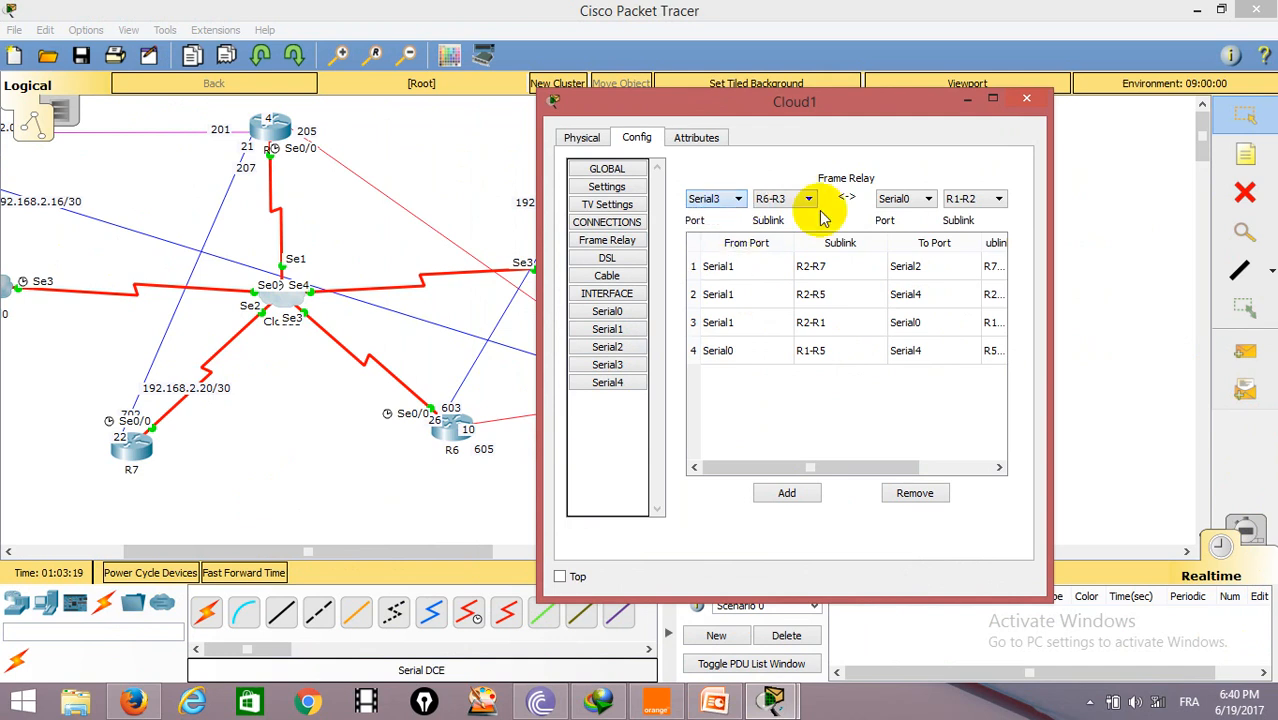
{"action": "left_click", "coordinate": [927, 199]}
{"action": "left_click", "coordinate": [900, 263]}
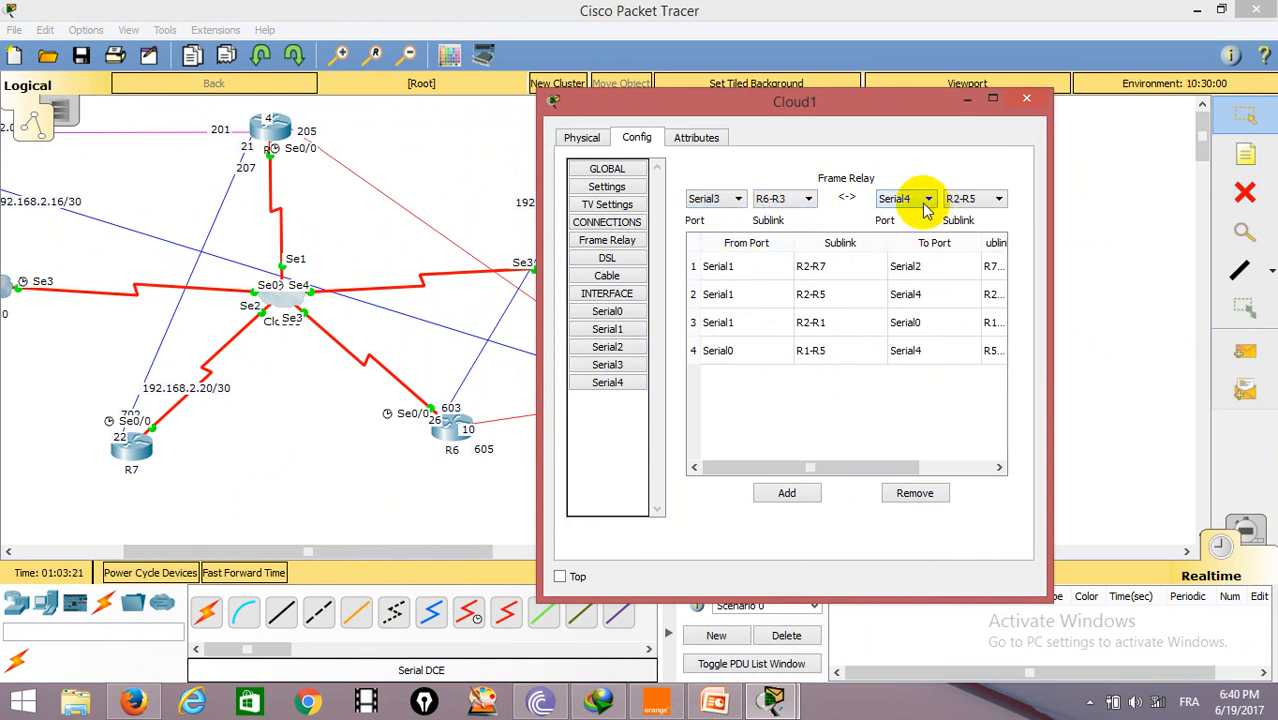
{"action": "left_click", "coordinate": [997, 199]}
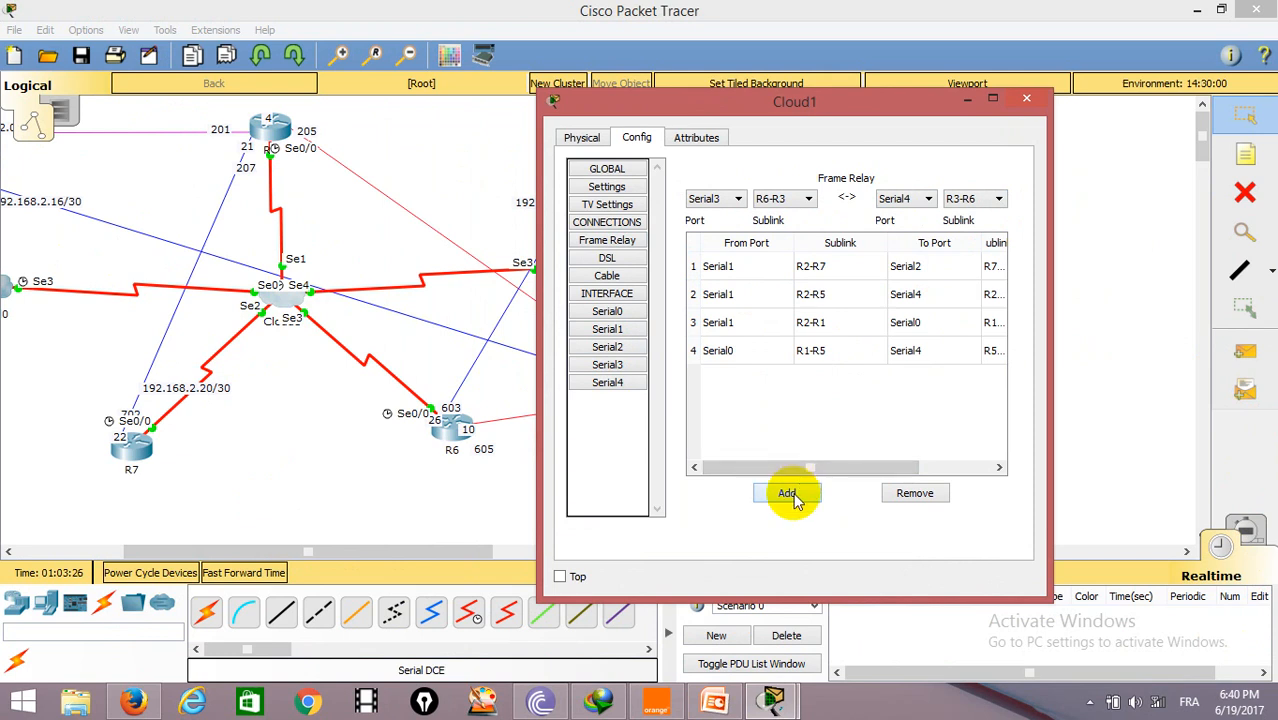
Step: Move the Cloud1 window aside and review the DLCI list of its Serial3 interface
{"action": "left_click_drag", "start_coordinate": [880, 101], "coordinate": [975, 87]}
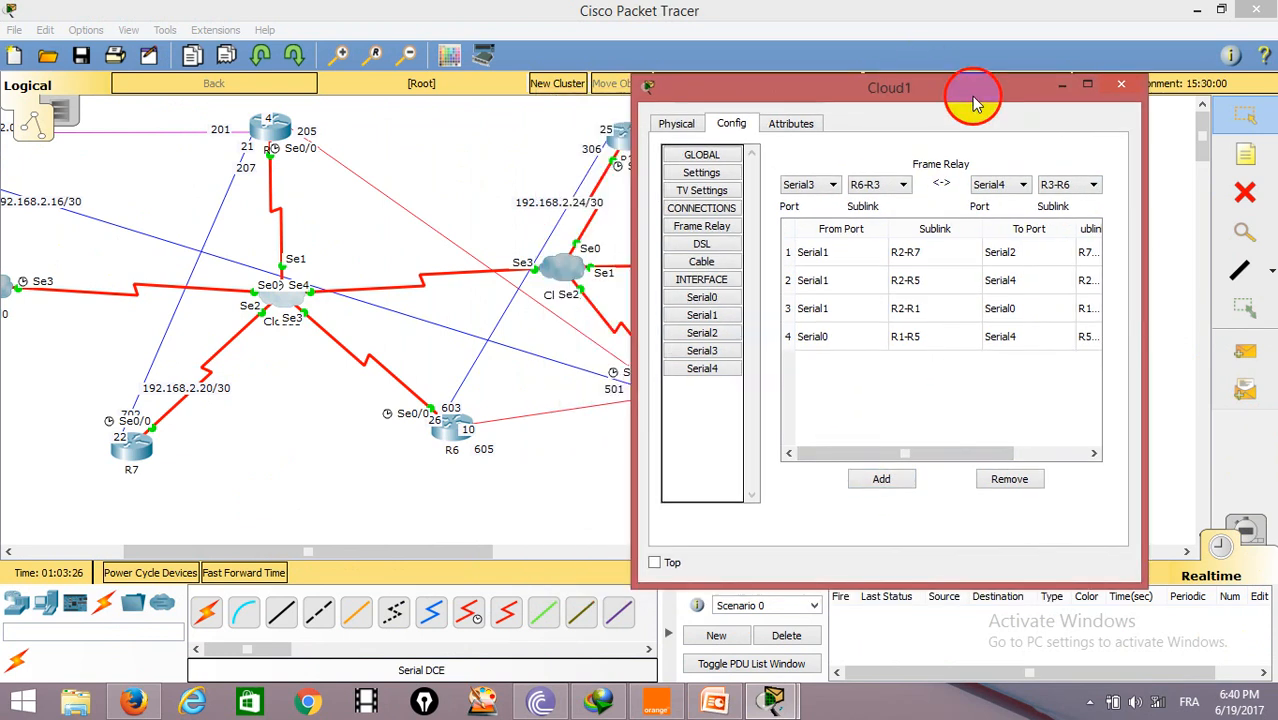
{"action": "left_click", "coordinate": [720, 372]}
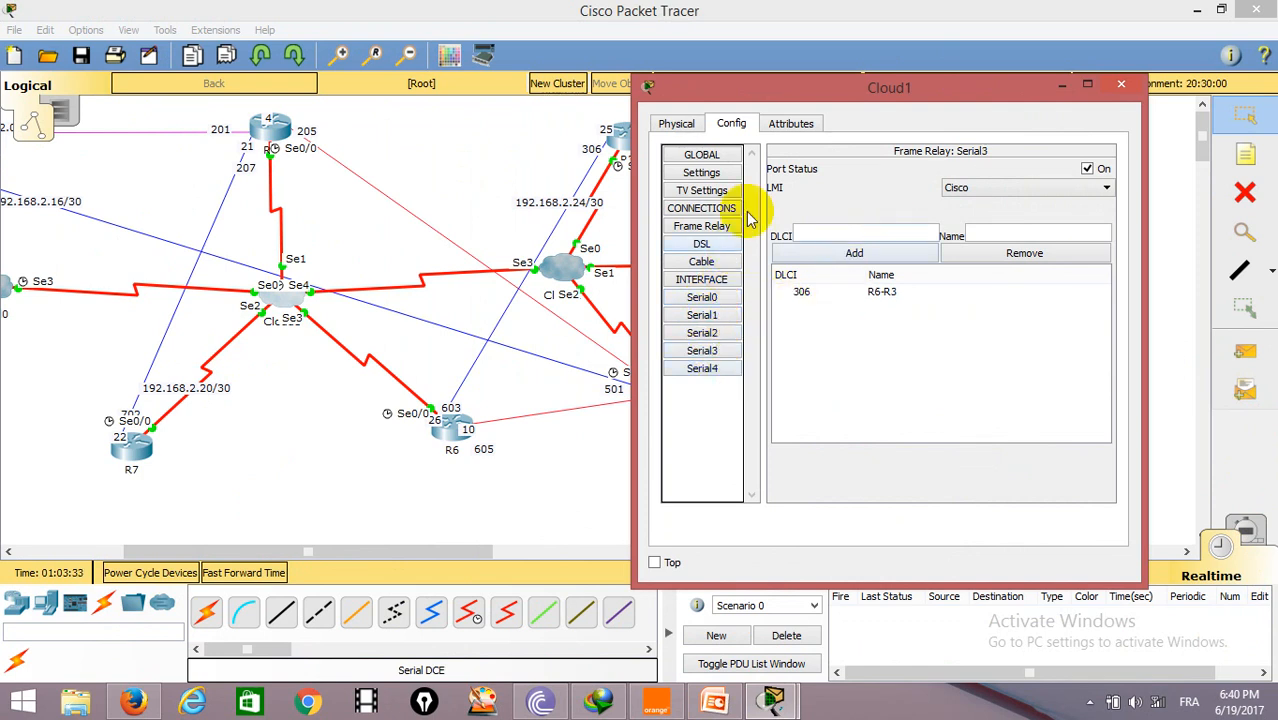
Step: Add a Frame Relay connection from Serial4 sublink R3-R6 to Serial3 sublink R6-R3, then close Cloud1
{"action": "left_click", "coordinate": [704, 226]}
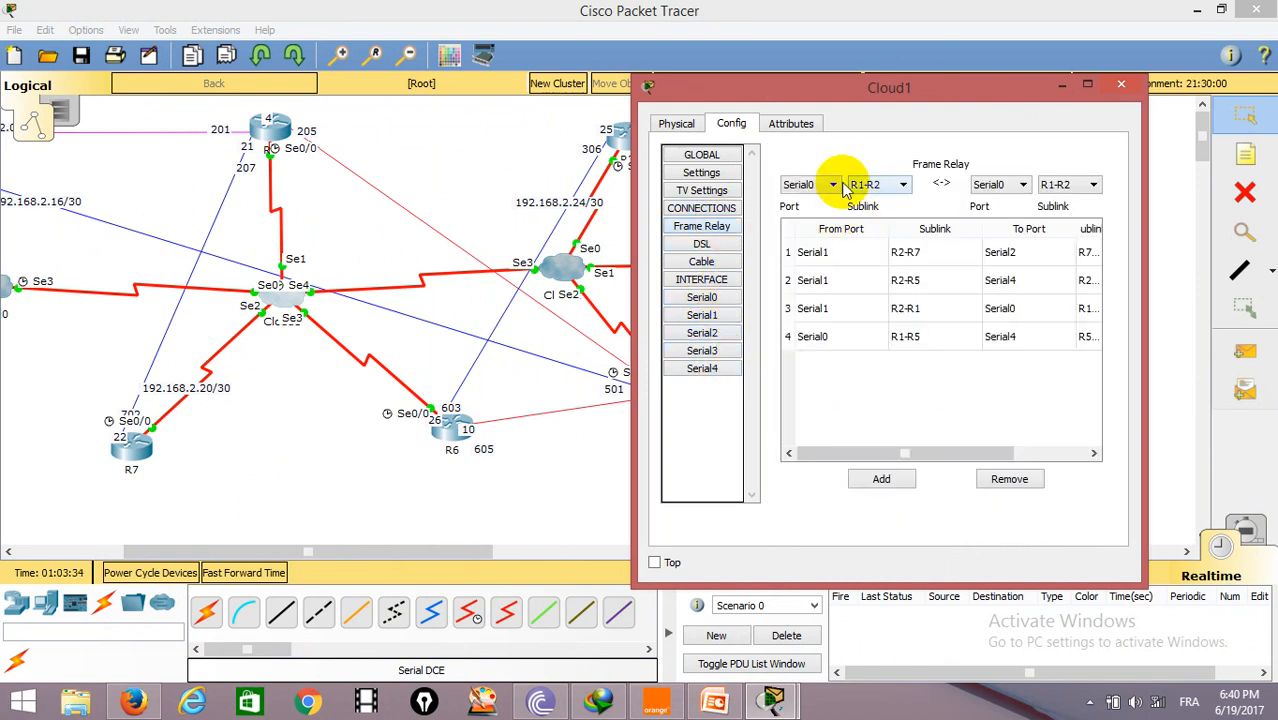
{"action": "left_click", "coordinate": [834, 186]}
{"action": "left_click", "coordinate": [812, 247]}
{"action": "left_click", "coordinate": [903, 186]}
{"action": "left_click", "coordinate": [898, 186]}
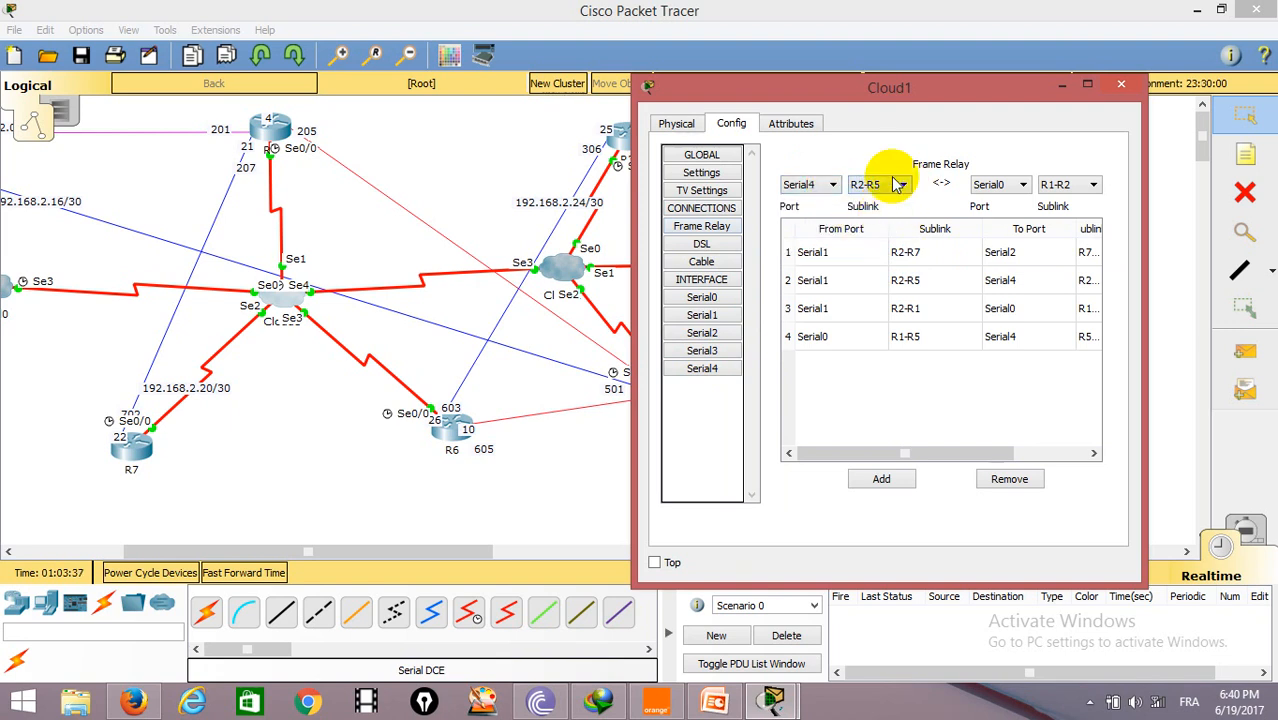
{"action": "left_click", "coordinate": [903, 186]}
{"action": "left_click", "coordinate": [890, 213]}
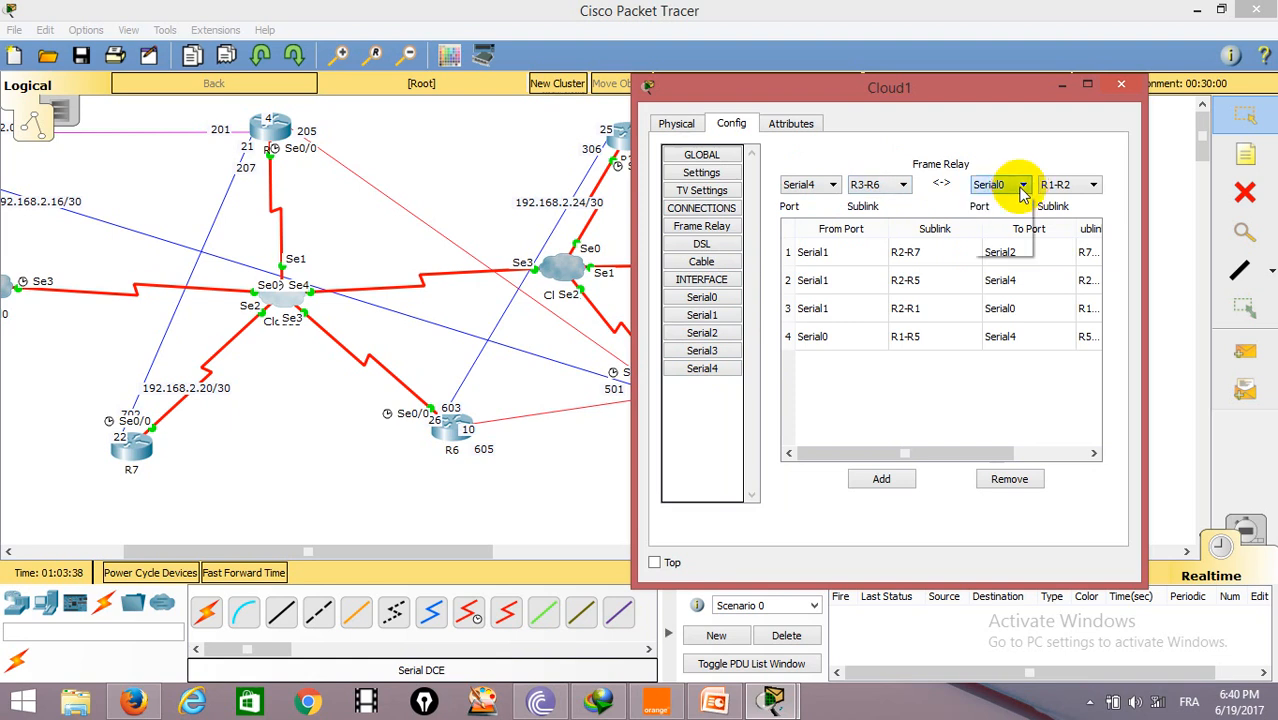
{"action": "left_click", "coordinate": [995, 240]}
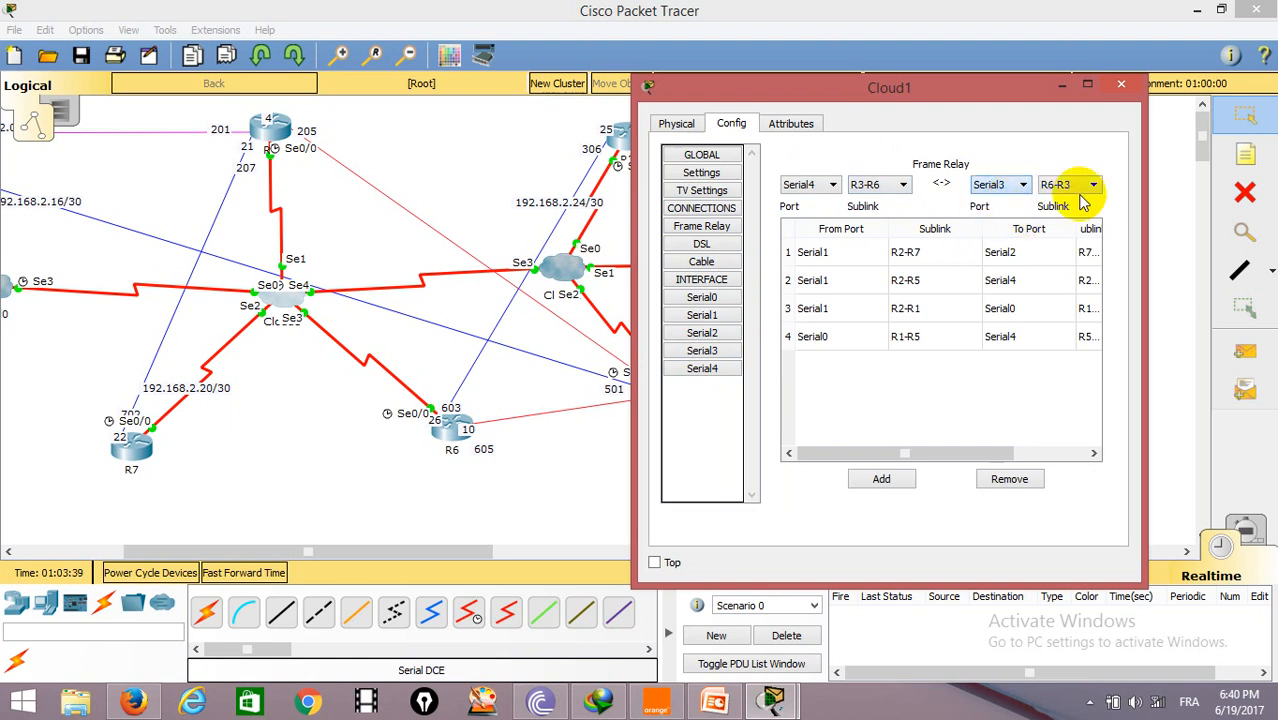
{"action": "left_click", "coordinate": [881, 479]}
{"action": "left_click", "coordinate": [1121, 86]}
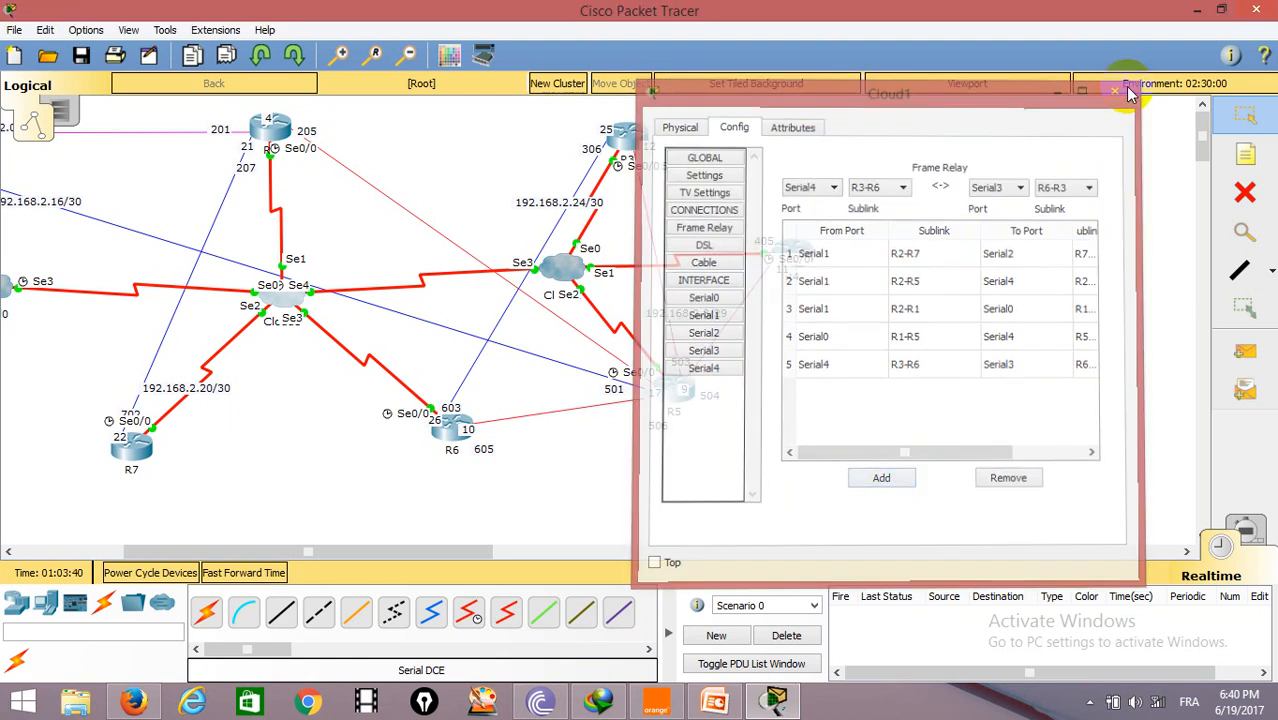
Step: Send a simple PDU from R3 to R6
{"action": "left_click", "coordinate": [1245, 352]}
{"action": "left_click", "coordinate": [624, 133]}
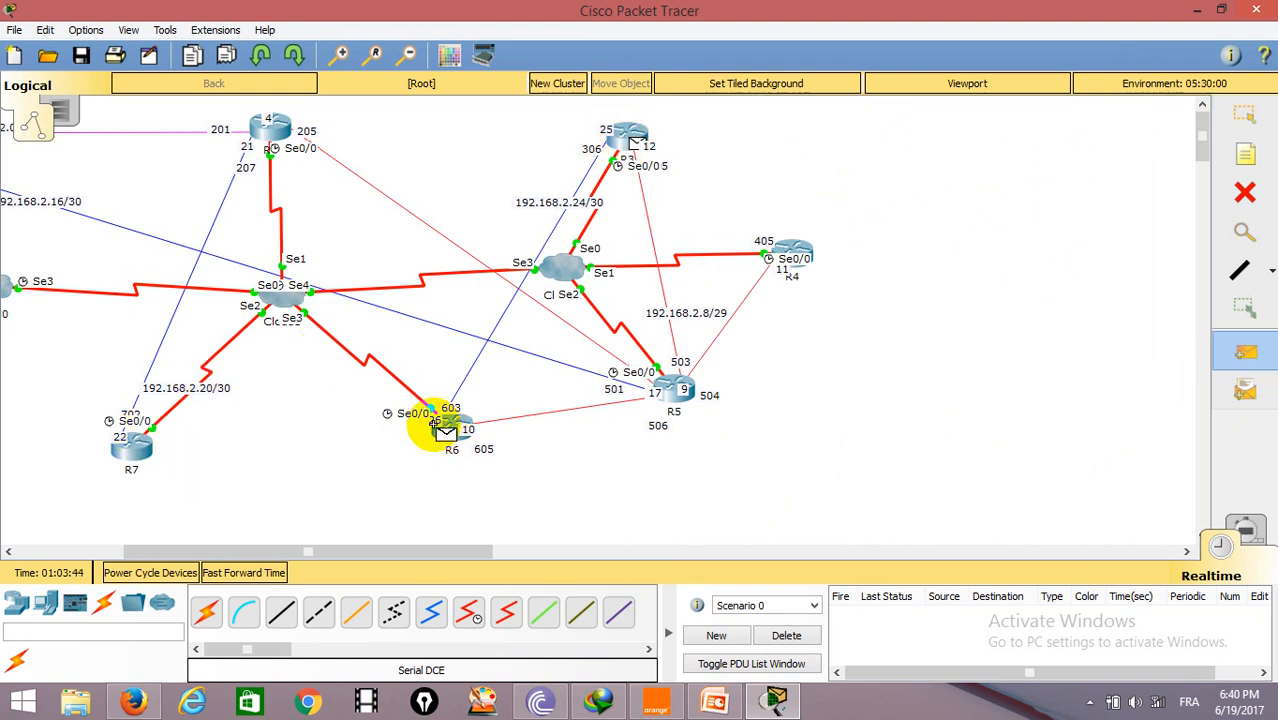
{"action": "left_click", "coordinate": [447, 424]}
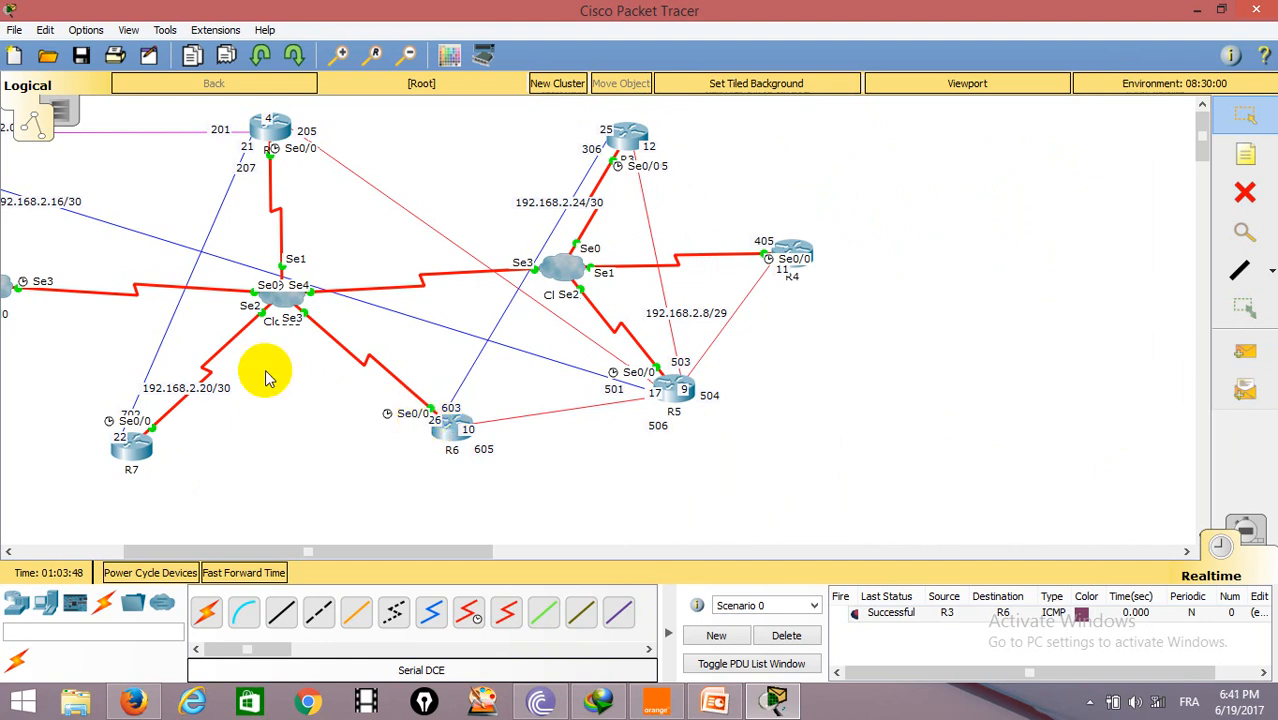
Step: Place a PC and a switch below R9 and R8 in the topology
{"action": "left_click_drag", "start_coordinate": [320, 550], "coordinate": [197, 547]}
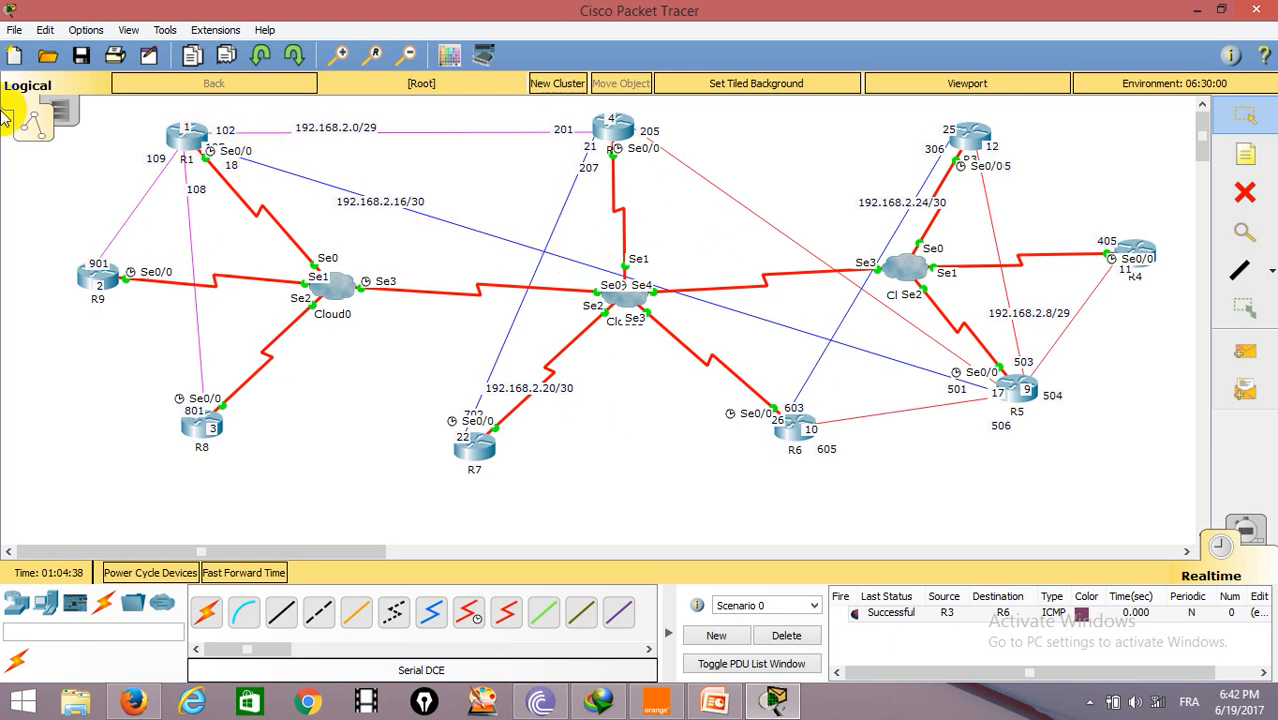
{"action": "mouse_move", "coordinate": [143, 272]}
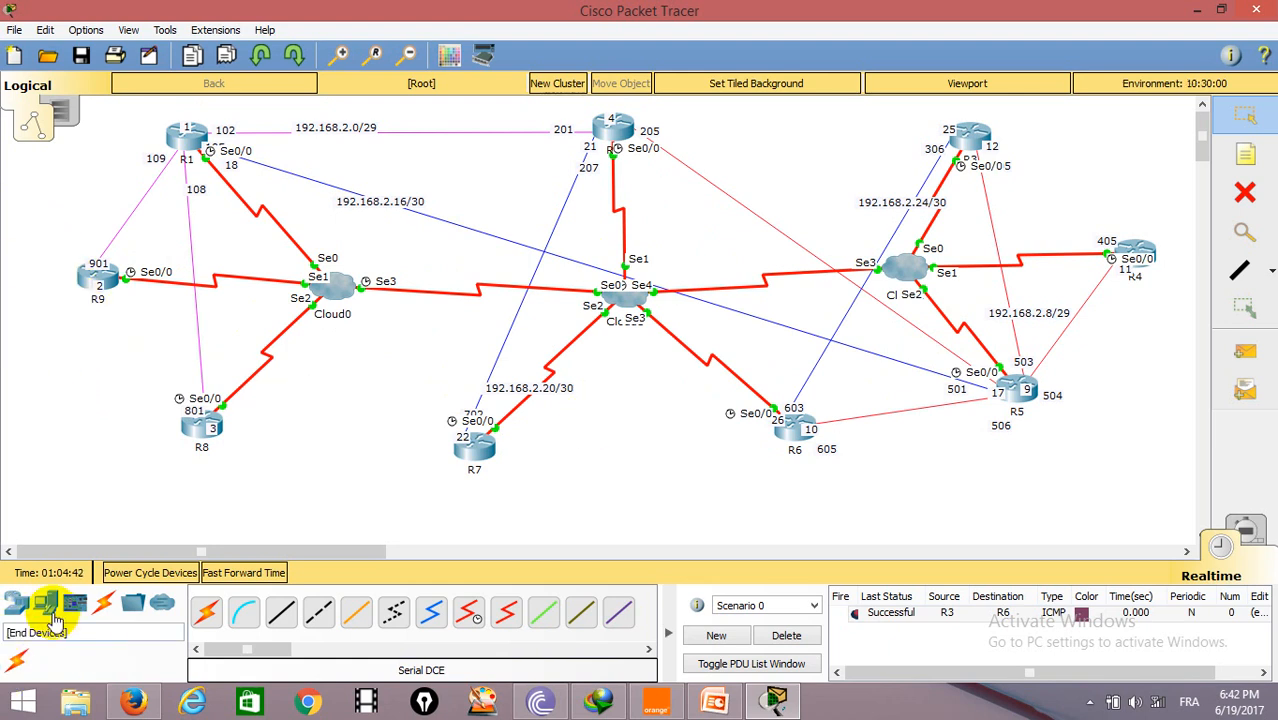
{"action": "left_click_drag", "start_coordinate": [44, 604], "coordinate": [112, 462]}
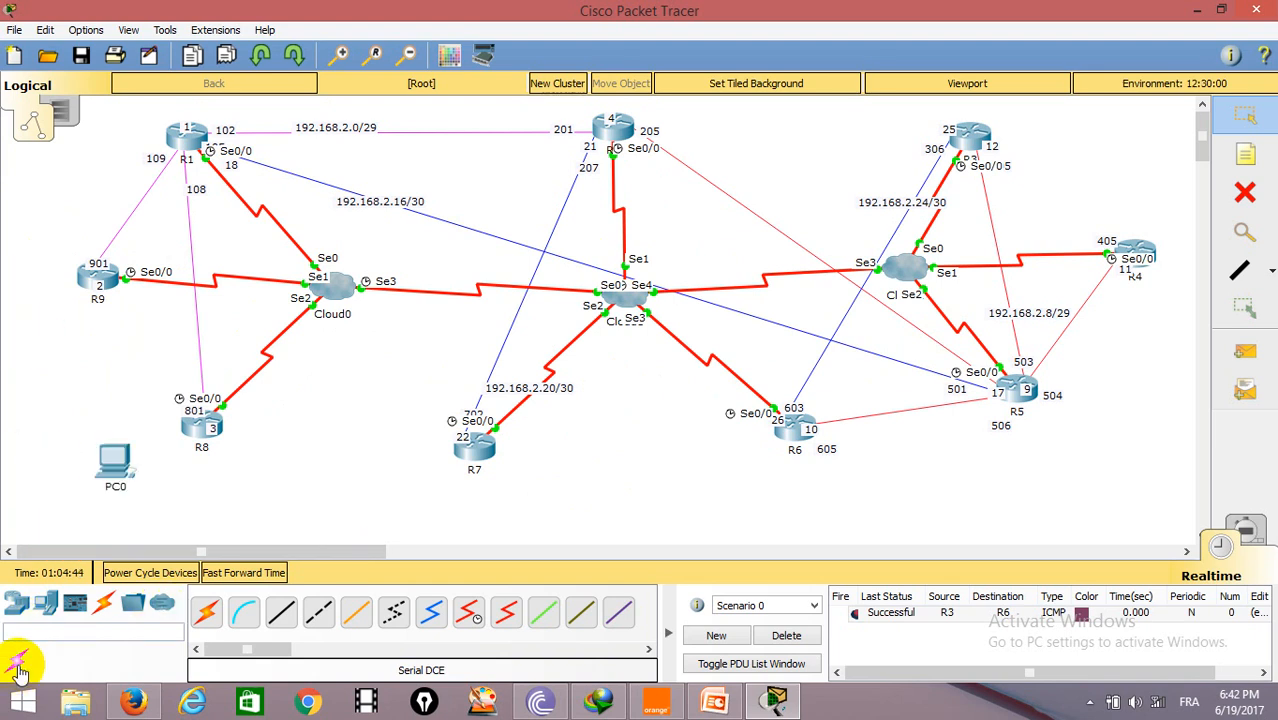
{"action": "left_click", "coordinate": [16, 601]}
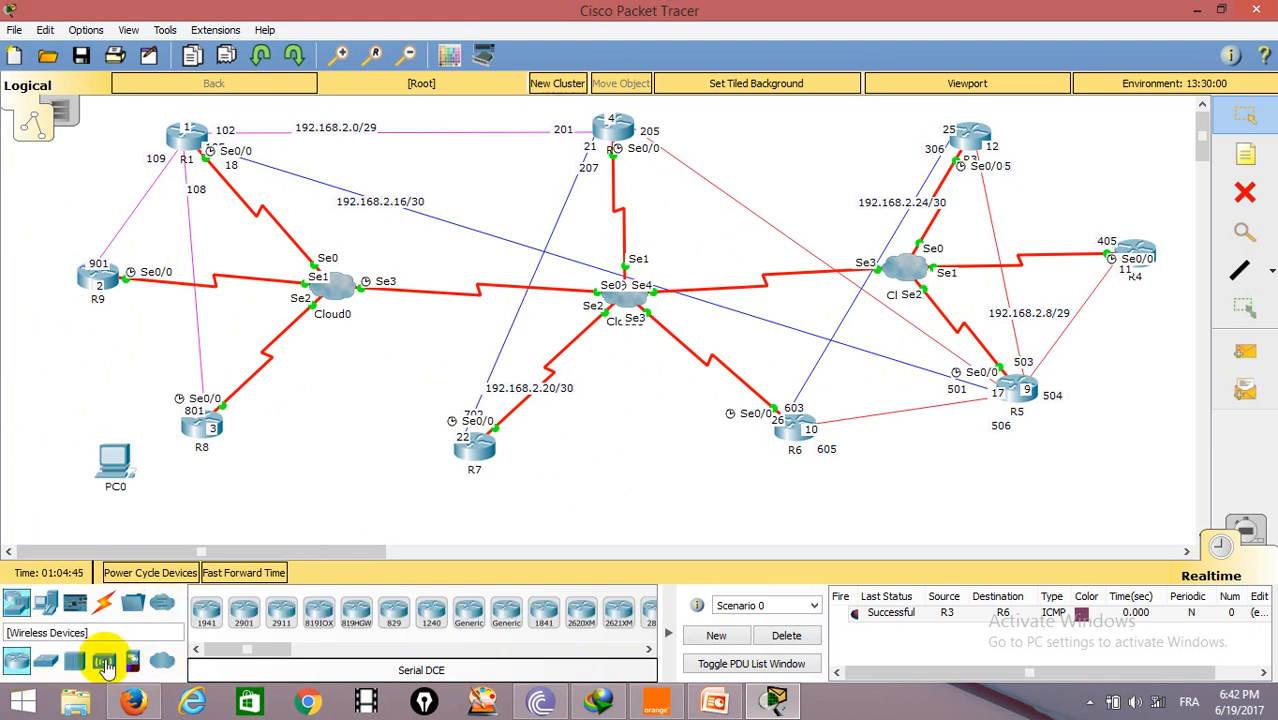
{"action": "left_click_drag", "start_coordinate": [44, 663], "coordinate": [80, 405]}
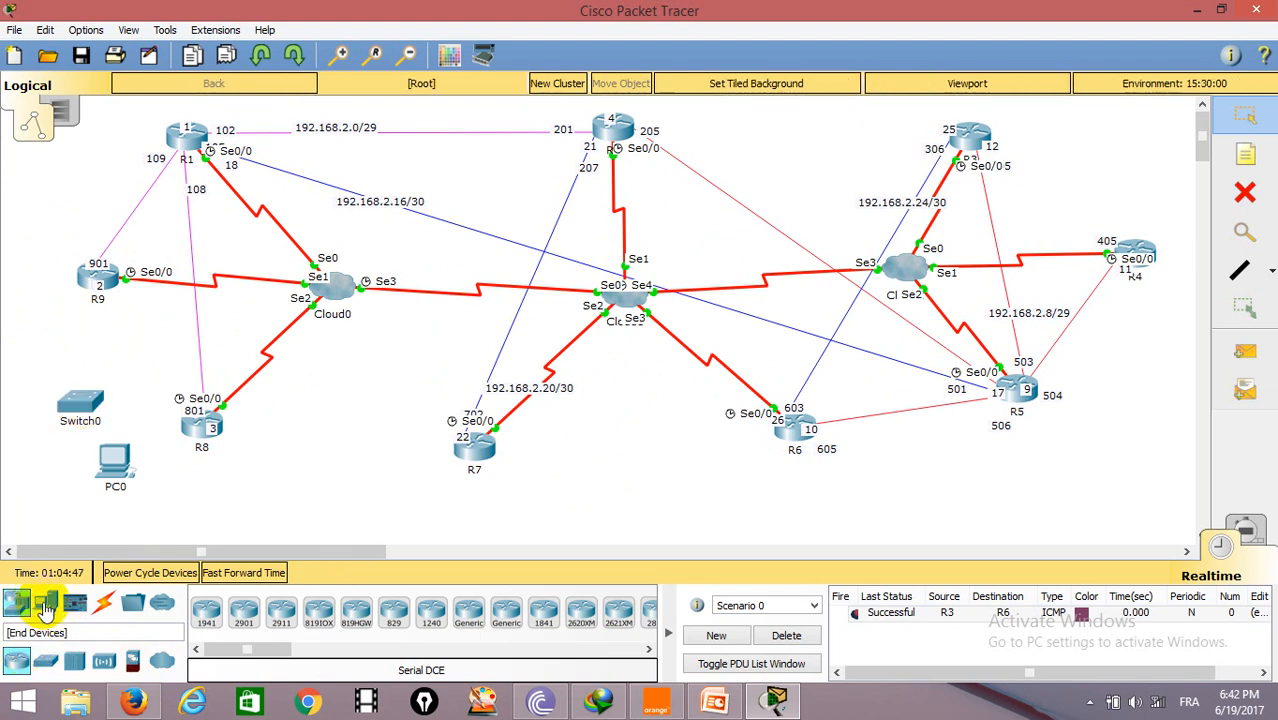
Step: Place a second switch and a server near R5
{"action": "left_click_drag", "start_coordinate": [33, 670], "coordinate": [1040, 492]}
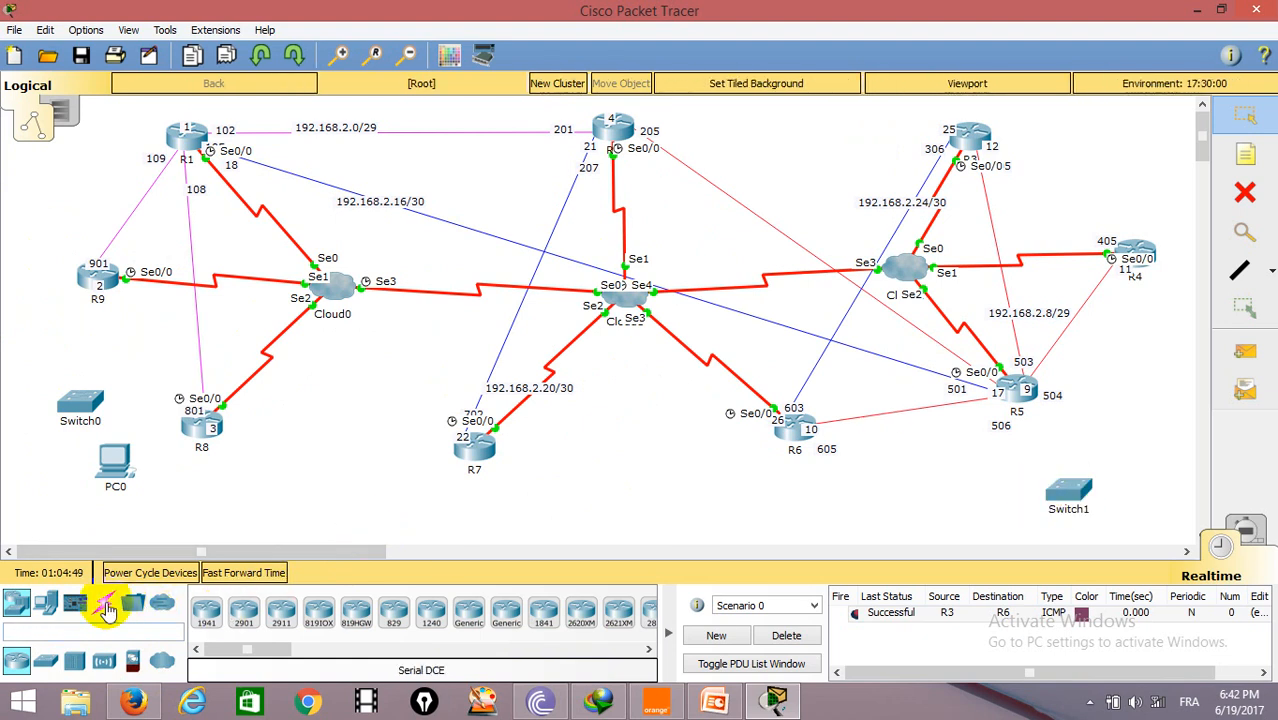
{"action": "left_click", "coordinate": [45, 601]}
{"action": "left_click_drag", "start_coordinate": [297, 640], "coordinate": [1140, 465]}
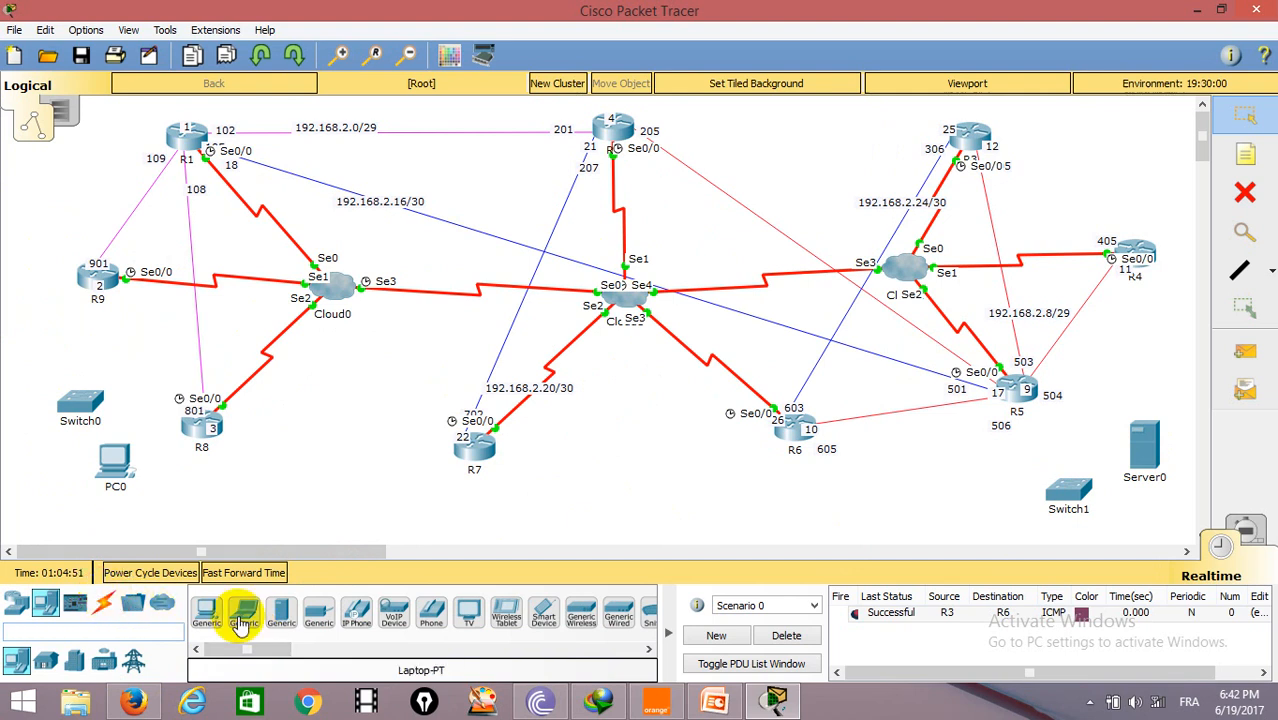
Step: Connect R5 to Switch1 and Switch1 to Server0 using automatic connection type
{"action": "left_click", "coordinate": [104, 606]}
{"action": "left_click", "coordinate": [207, 616]}
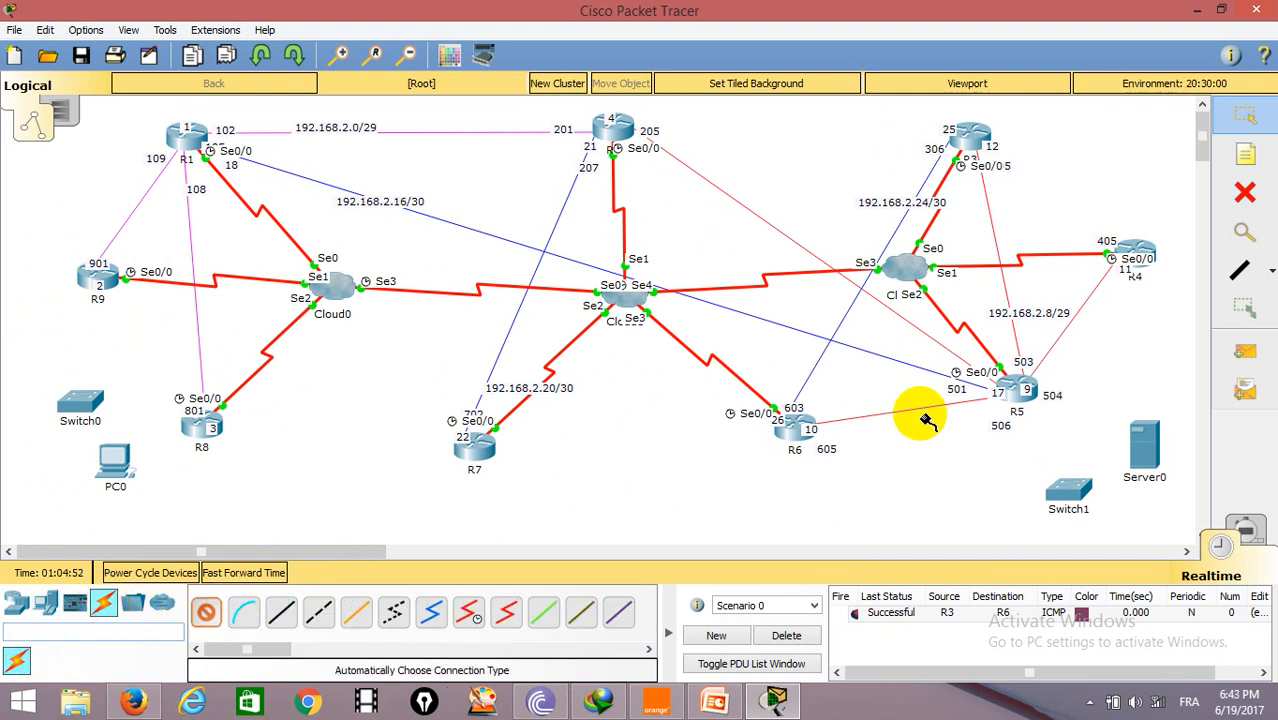
{"action": "left_click", "coordinate": [1024, 393]}
{"action": "left_click", "coordinate": [1062, 486]}
{"action": "left_click", "coordinate": [207, 614]}
{"action": "left_click", "coordinate": [1066, 488]}
{"action": "left_click", "coordinate": [1144, 444]}
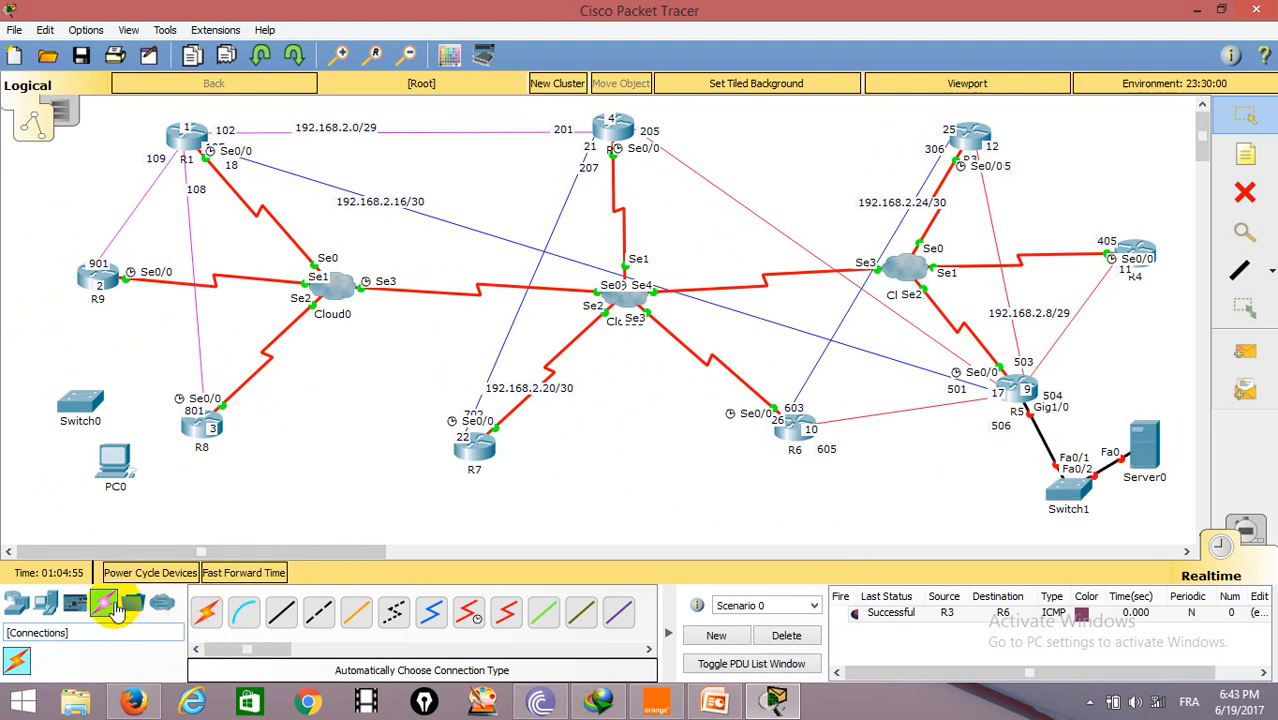
Step: Connect R9 to Switch0 and Switch0 to PC0 automatically, then reposition PC0
{"action": "left_click", "coordinate": [207, 612]}
{"action": "left_click", "coordinate": [105, 275]}
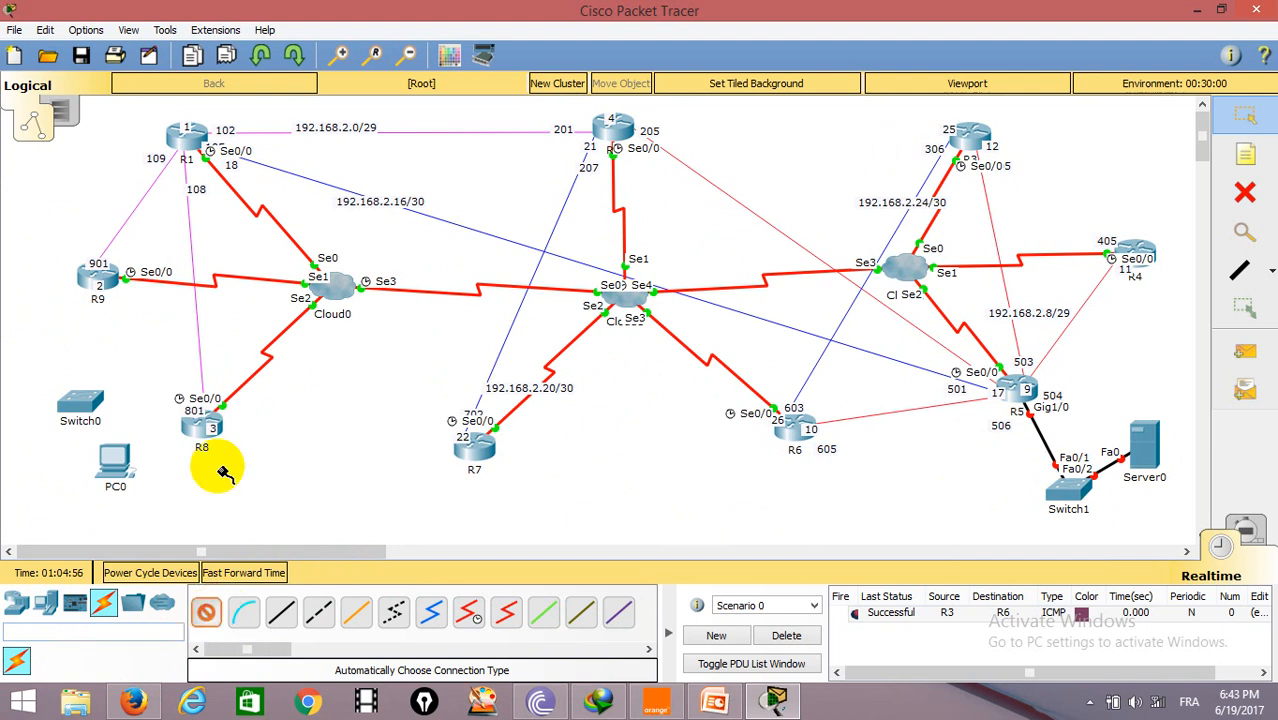
{"action": "left_click", "coordinate": [92, 402]}
{"action": "left_click", "coordinate": [207, 612]}
{"action": "left_click", "coordinate": [82, 402]}
{"action": "left_click", "coordinate": [115, 460]}
{"action": "left_click_drag", "start_coordinate": [117, 462], "coordinate": [153, 505]}
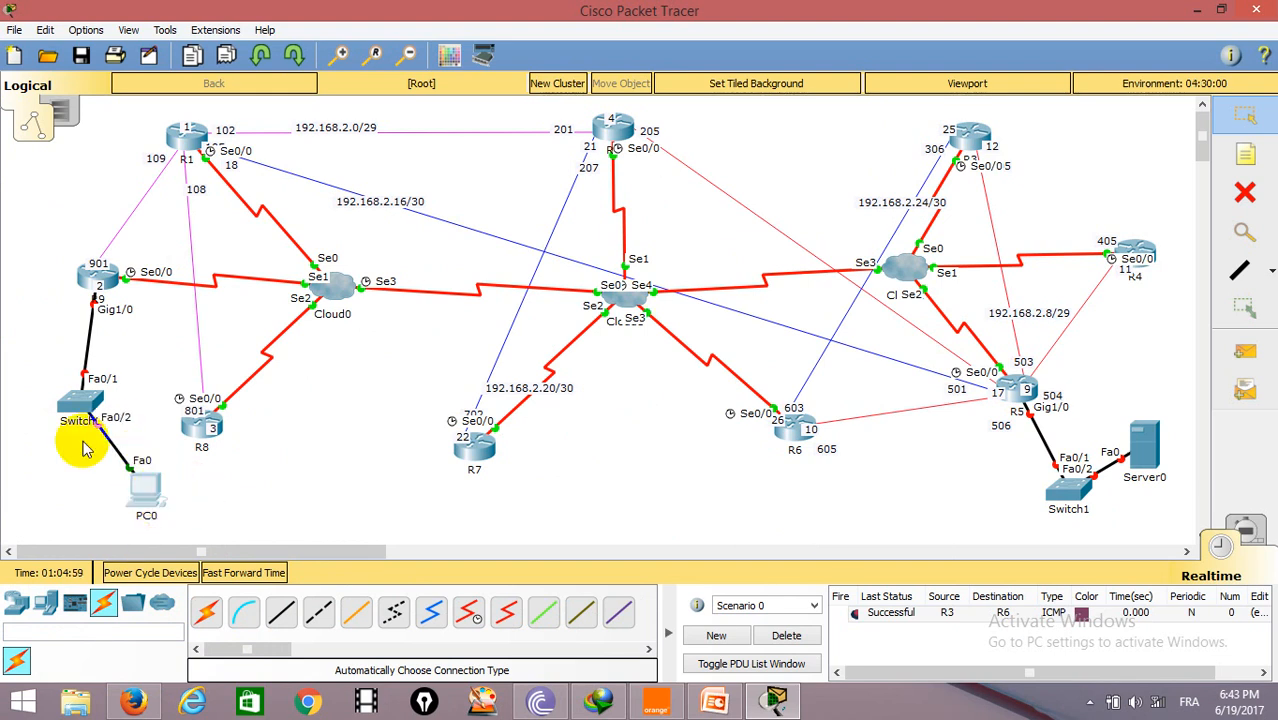